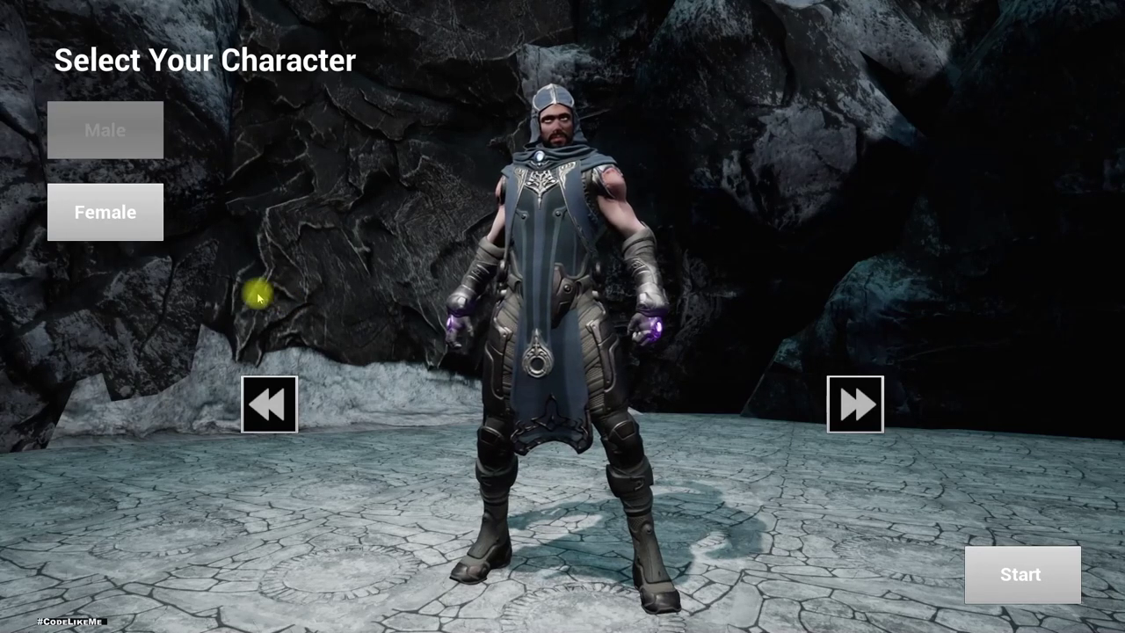
In the demo, toggle Female and Male and cycle characters with the arrow buttons
{"action": "left_click", "coordinate": [76, 209]}
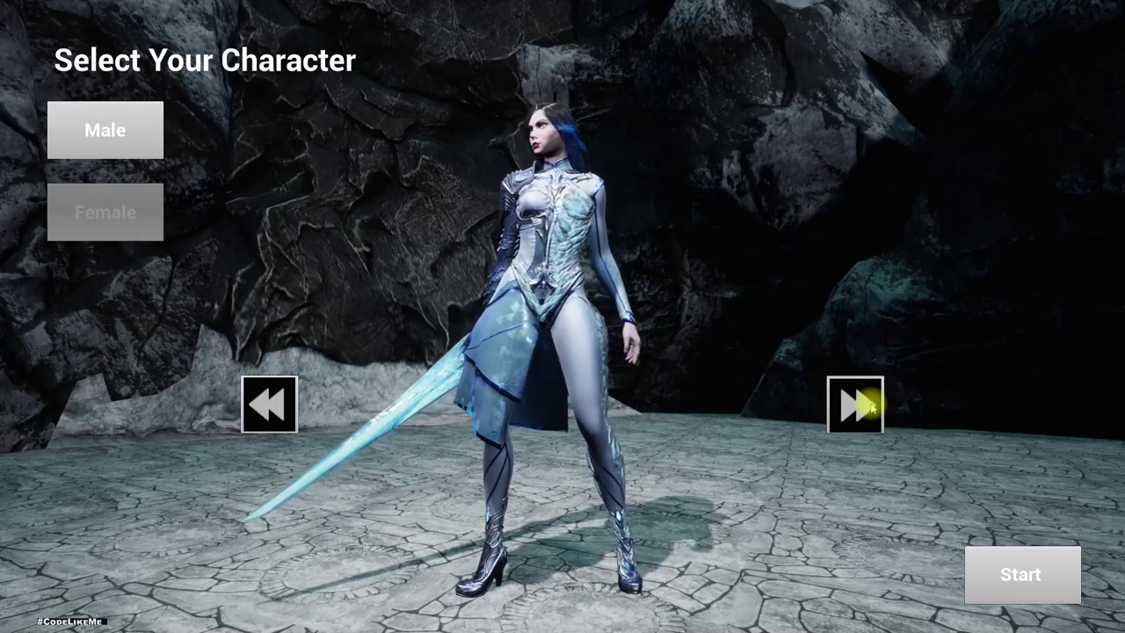
{"action": "left_click", "coordinate": [262, 406]}
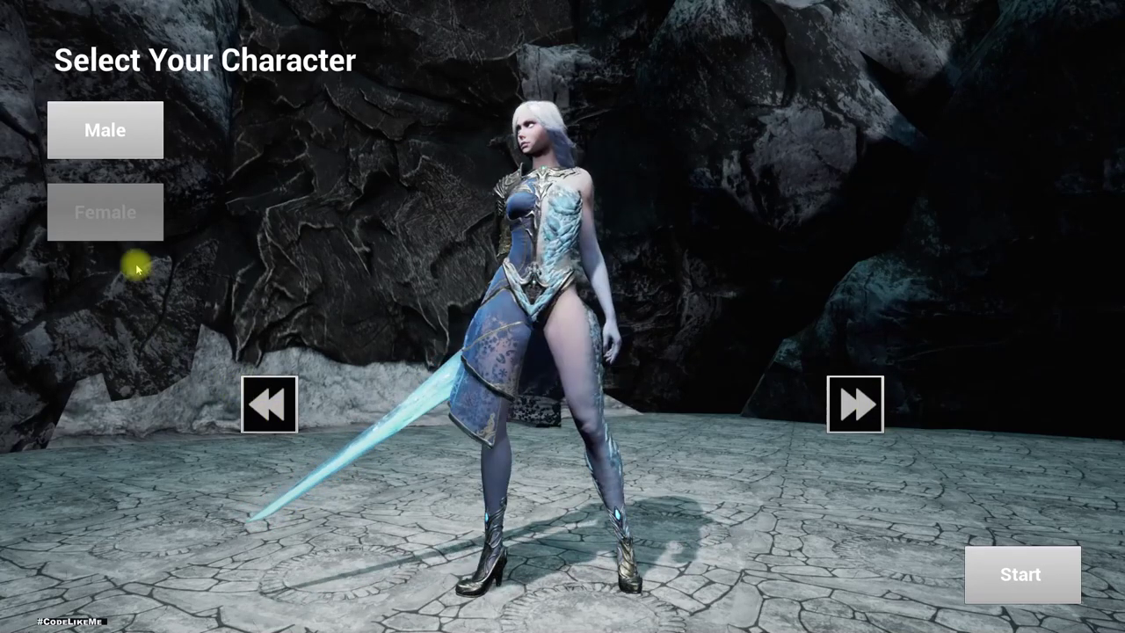
{"action": "left_click", "coordinate": [102, 129]}
{"action": "left_click", "coordinate": [268, 400]}
{"action": "left_click", "coordinate": [270, 400]}
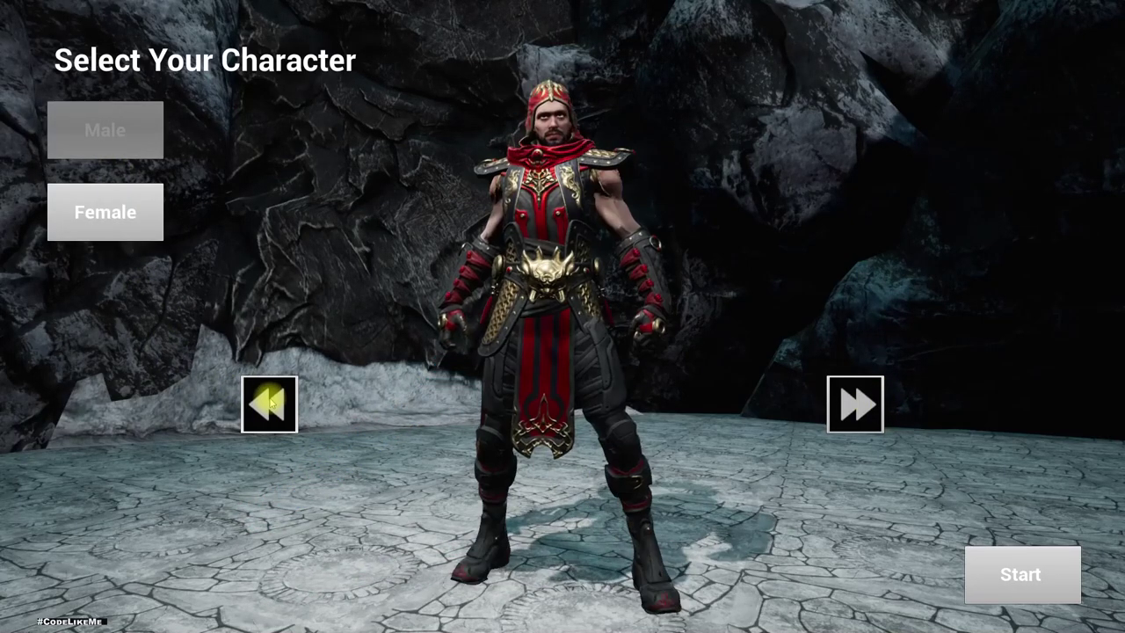
Start the game and run the chosen character through the snowy level to the stone stairs
{"action": "left_click", "coordinate": [1025, 574]}
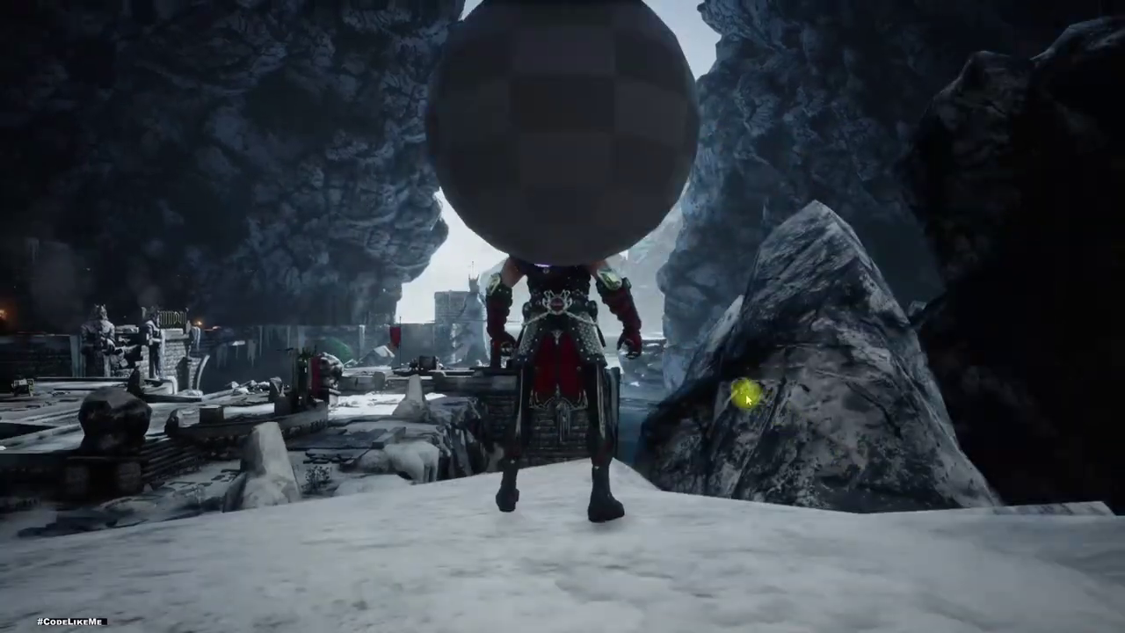
{"action": "left_click", "coordinate": [745, 397]}
{"action": "key", "text": "w"}
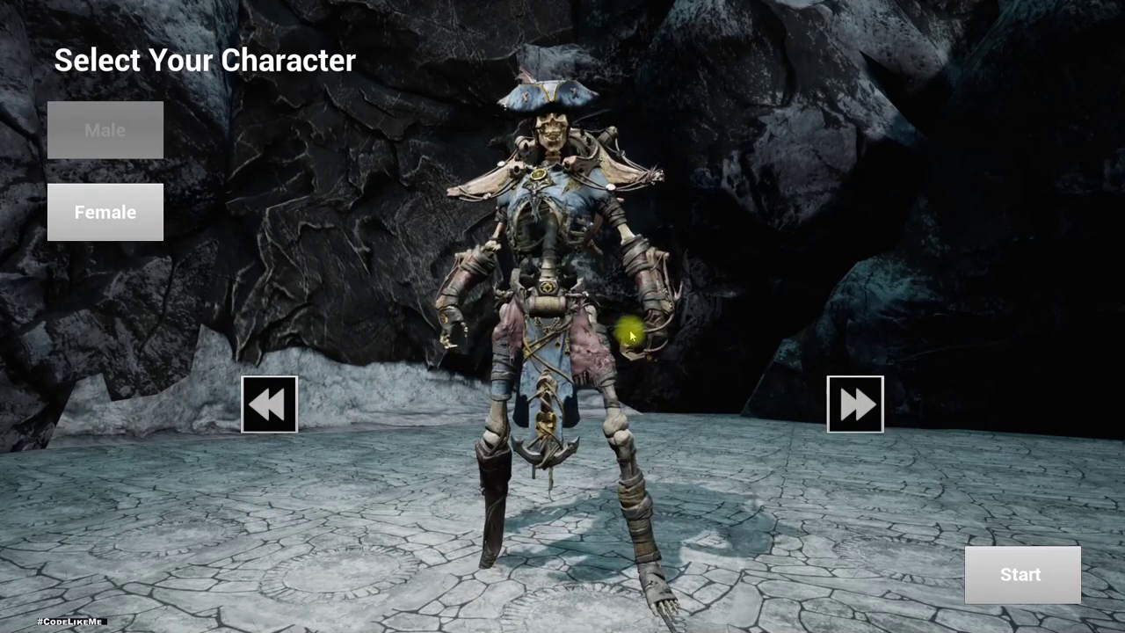
{"action": "left_click", "coordinate": [1060, 584]}
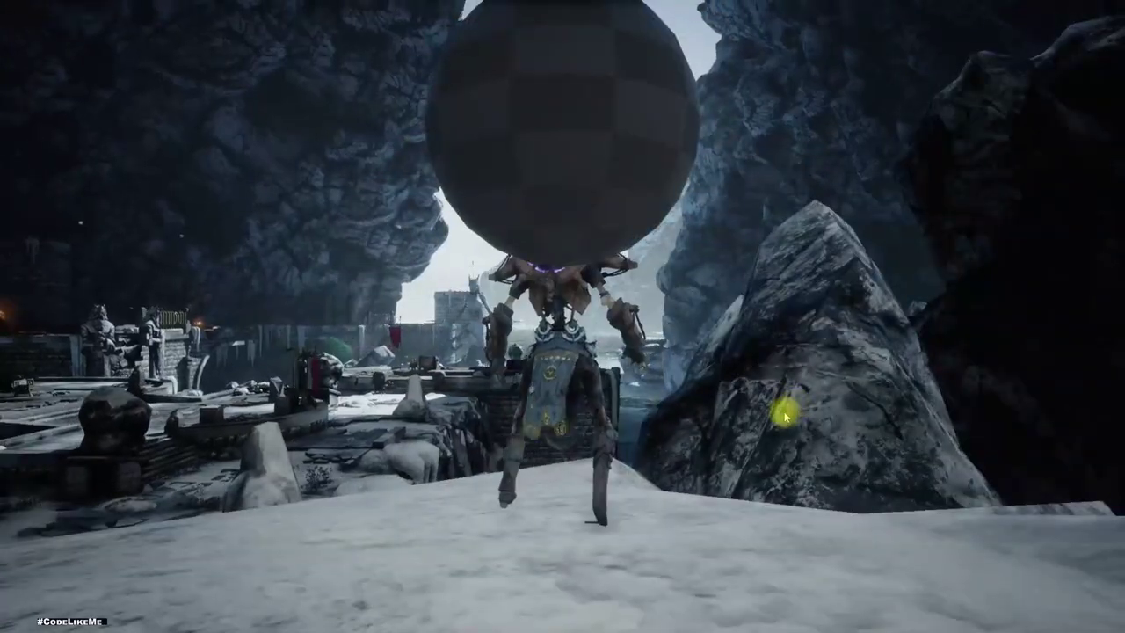
{"action": "key", "text": "w"}
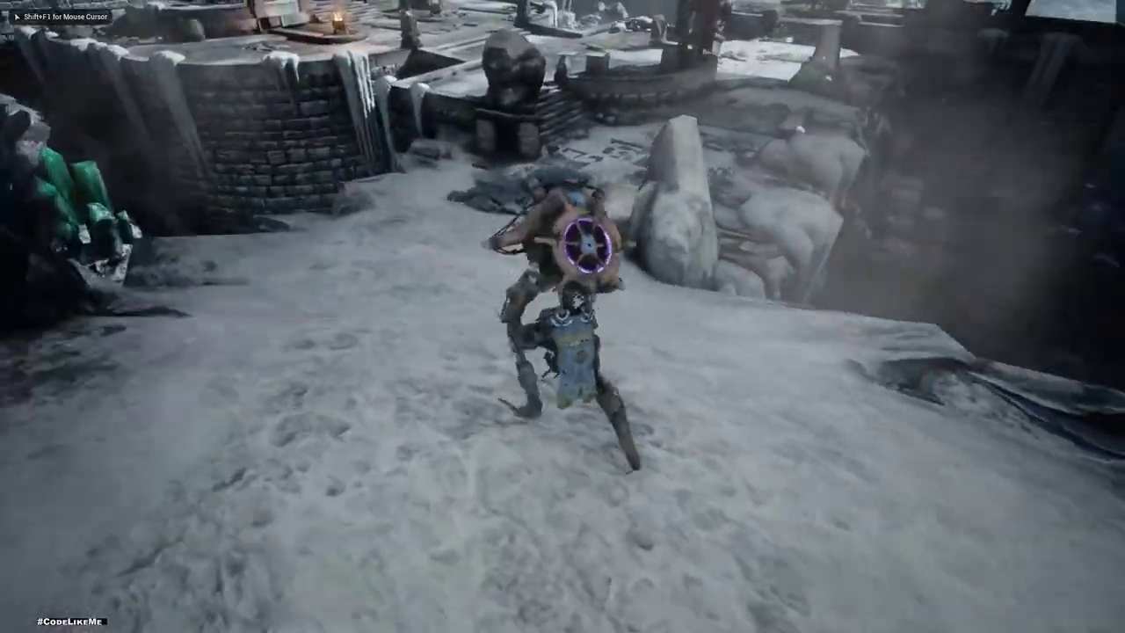
{"action": "key", "text": "w"}
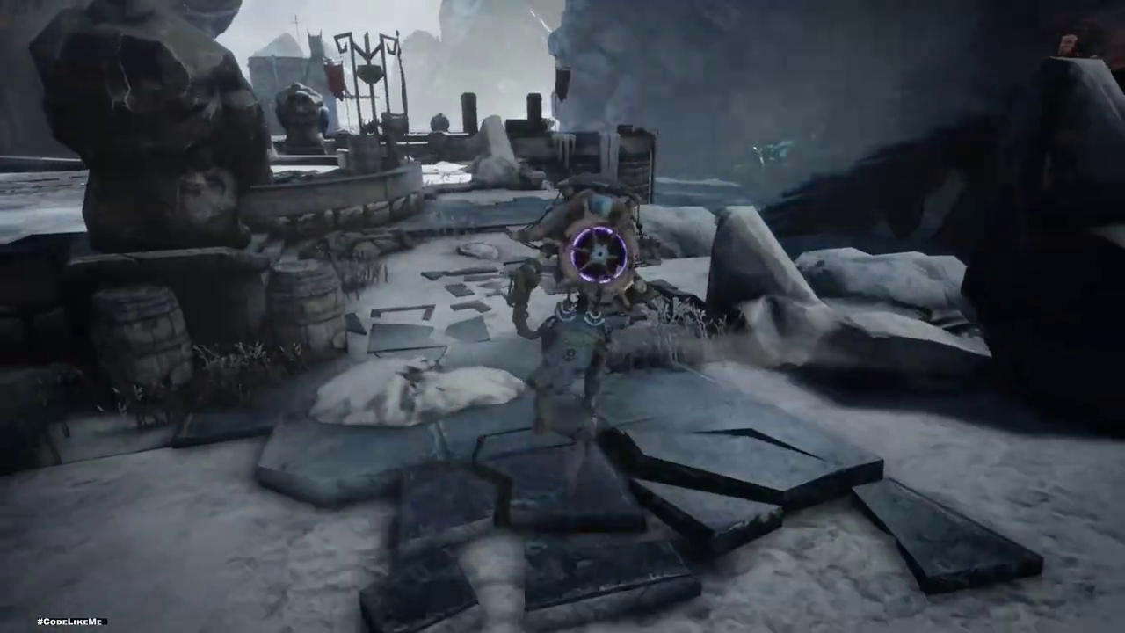
{"action": "key", "text": "w"}
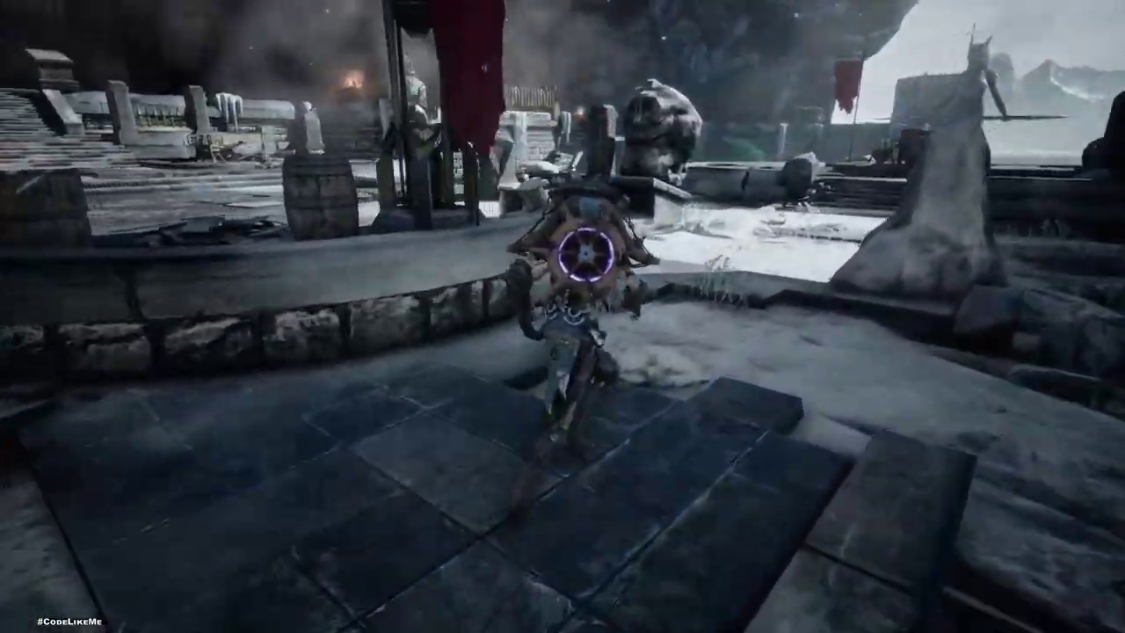
{"action": "key", "text": "w"}
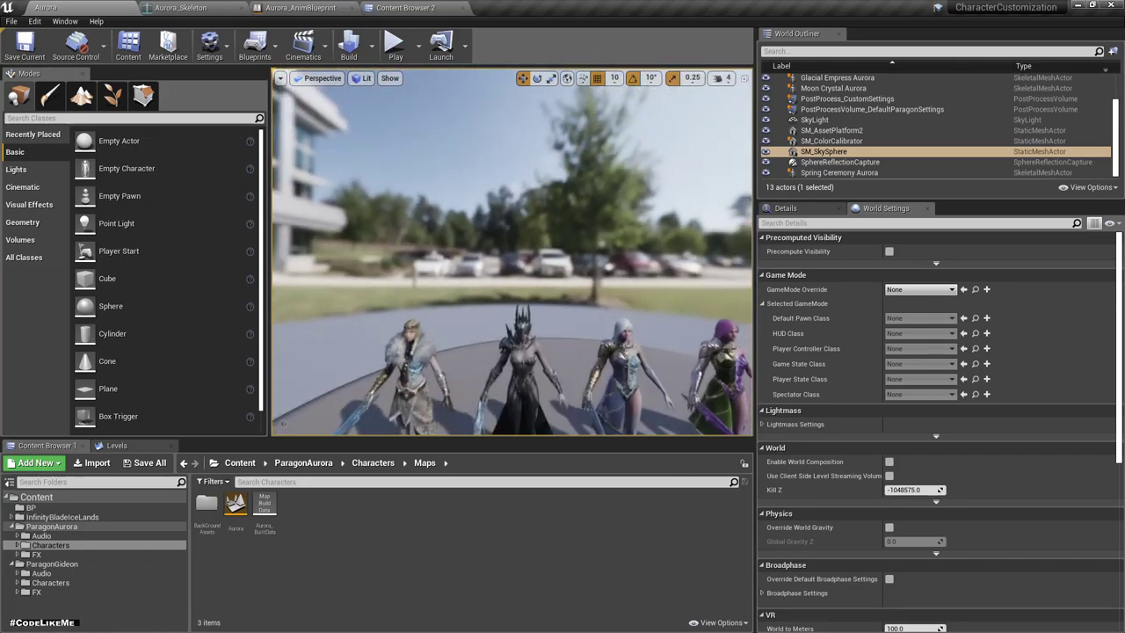
Toggle the immersive viewport on and off, then show Content Browser 2 at ParagonAurora/Characters/Maps
{"action": "key", "text": "F11"}
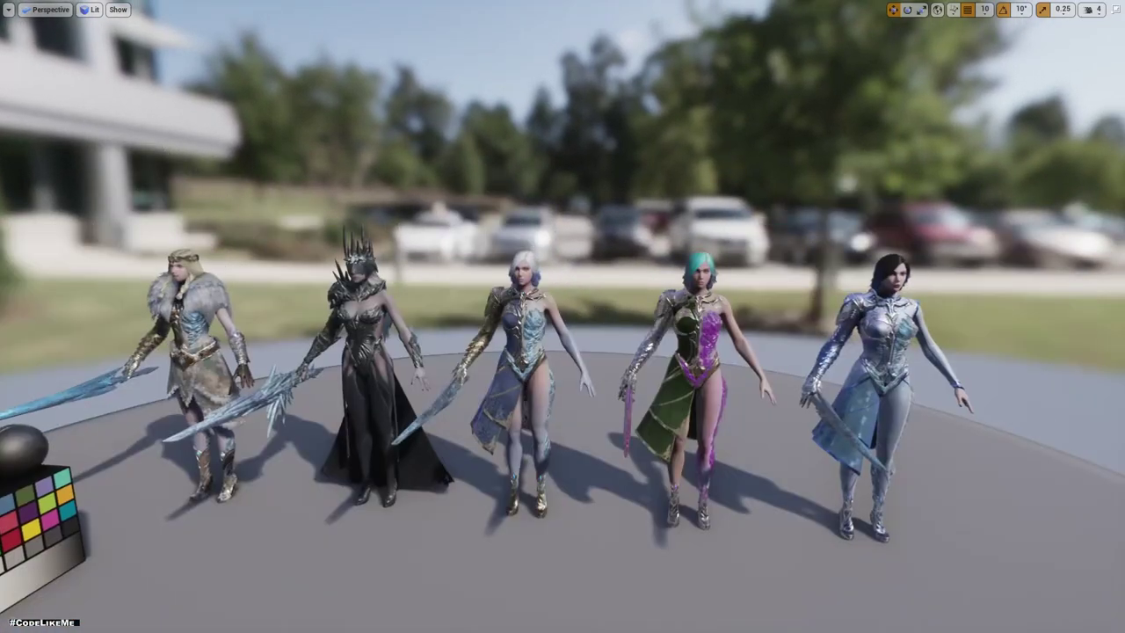
{"action": "key", "text": "F11"}
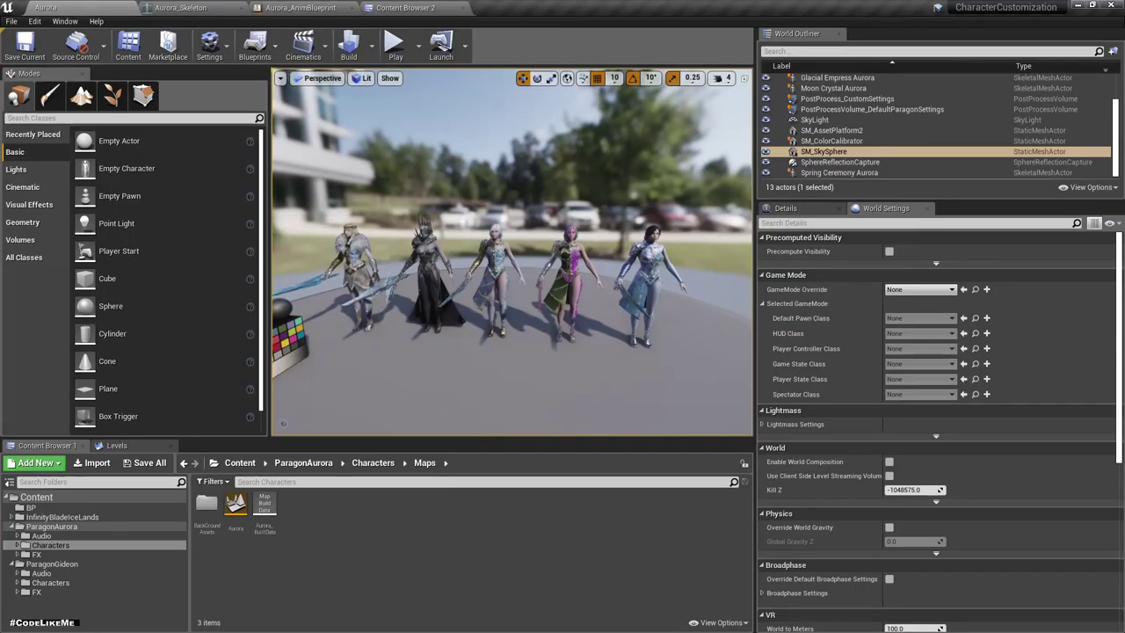
{"action": "left_click", "coordinate": [408, 8]}
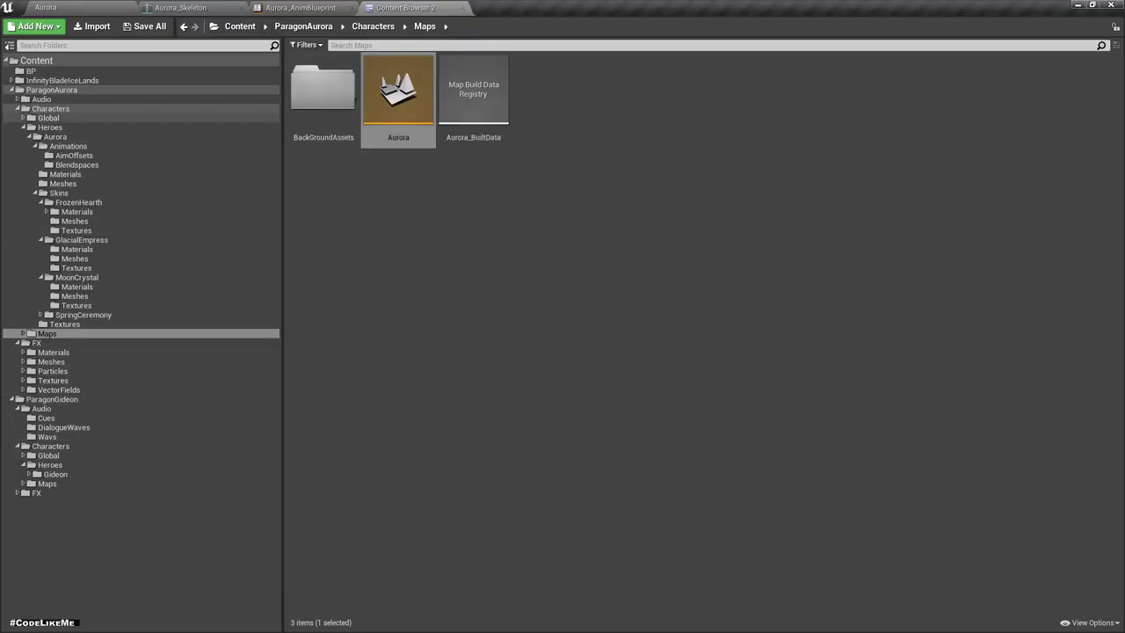
Browse ParagonGideon's Heroes and Maps folders and open the Gideon map
{"action": "left_click", "coordinate": [22, 128]}
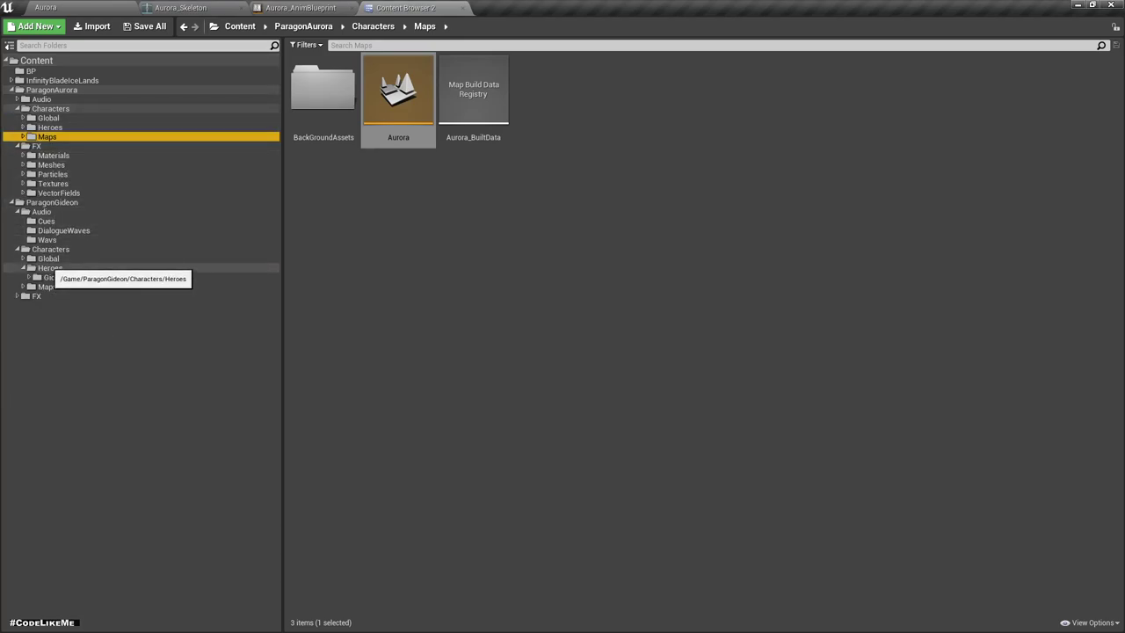
{"action": "left_click", "coordinate": [49, 268]}
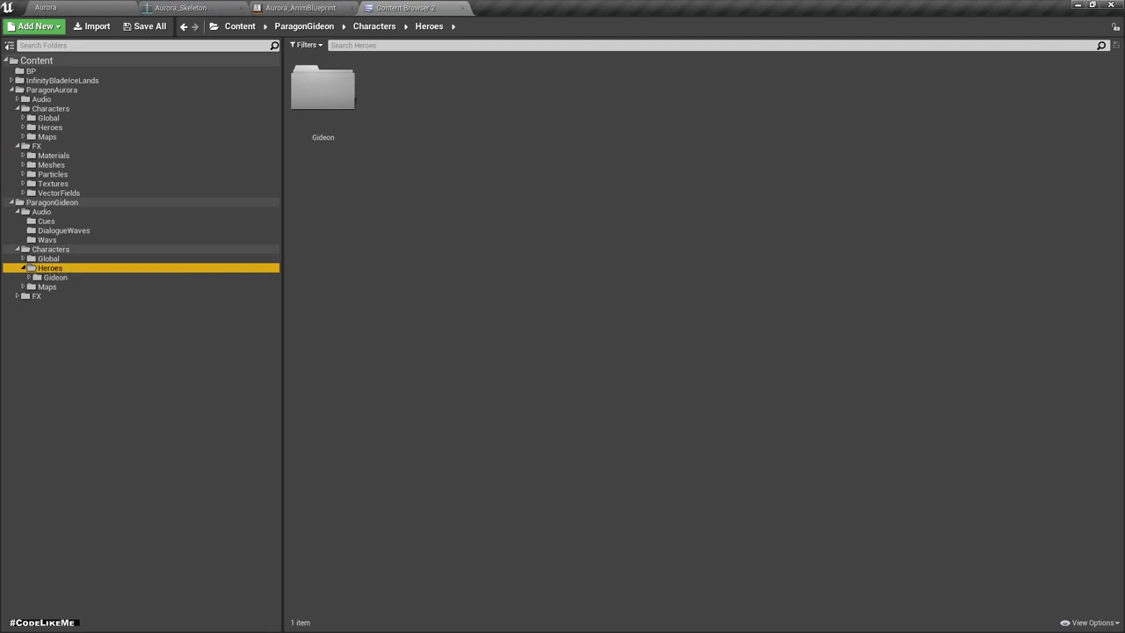
{"action": "double_click", "coordinate": [323, 88]}
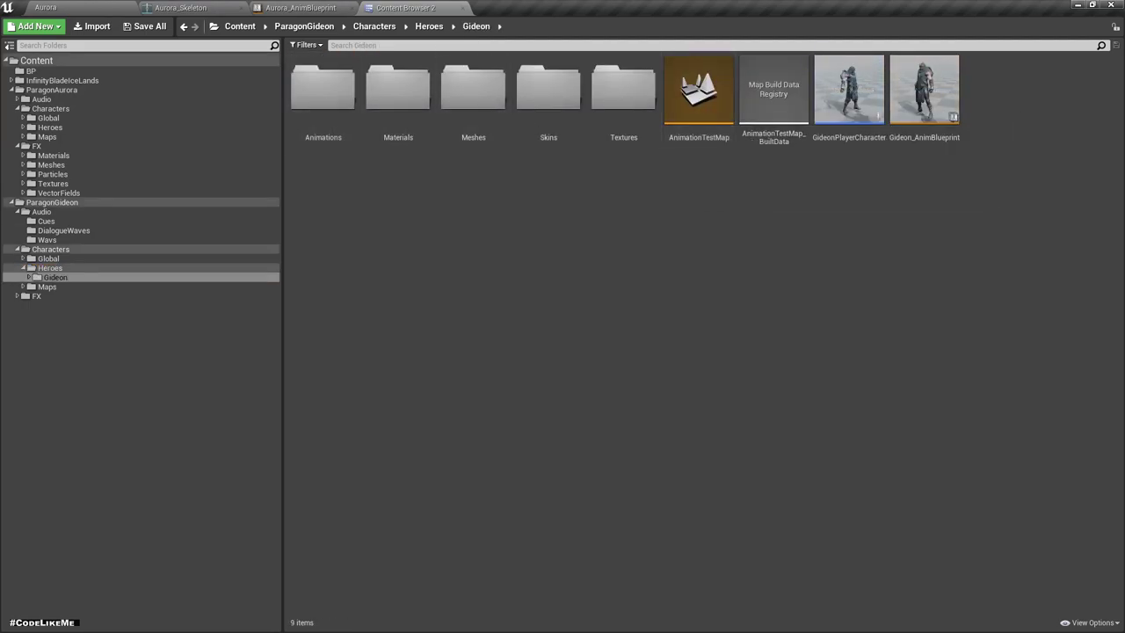
{"action": "left_click", "coordinate": [50, 268]}
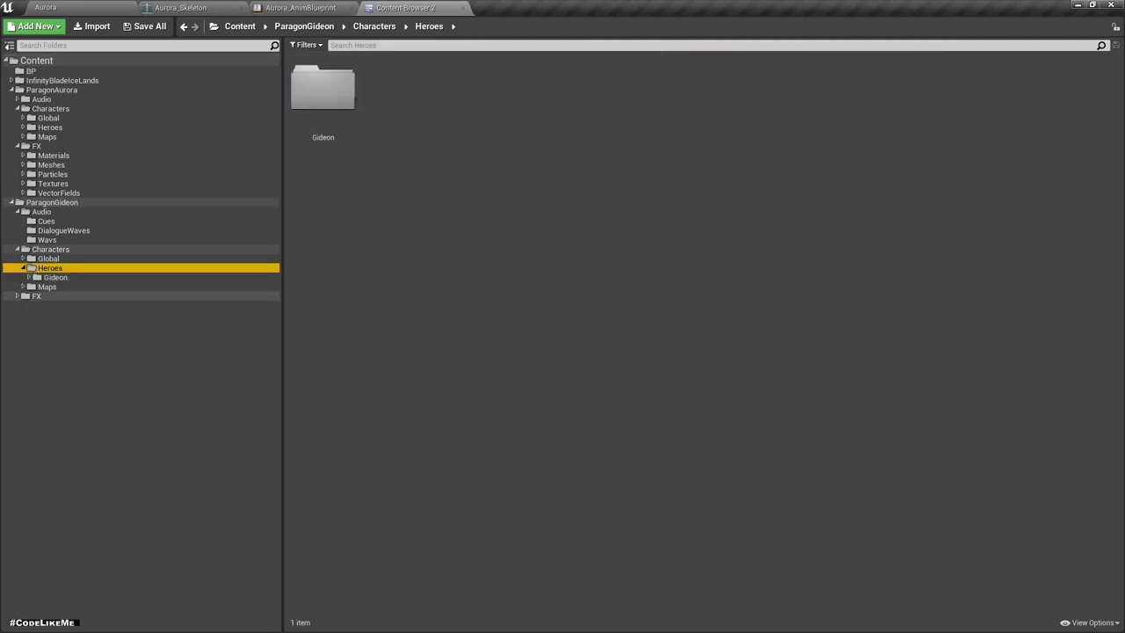
{"action": "left_click", "coordinate": [48, 287]}
{"action": "double_click", "coordinate": [398, 92]}
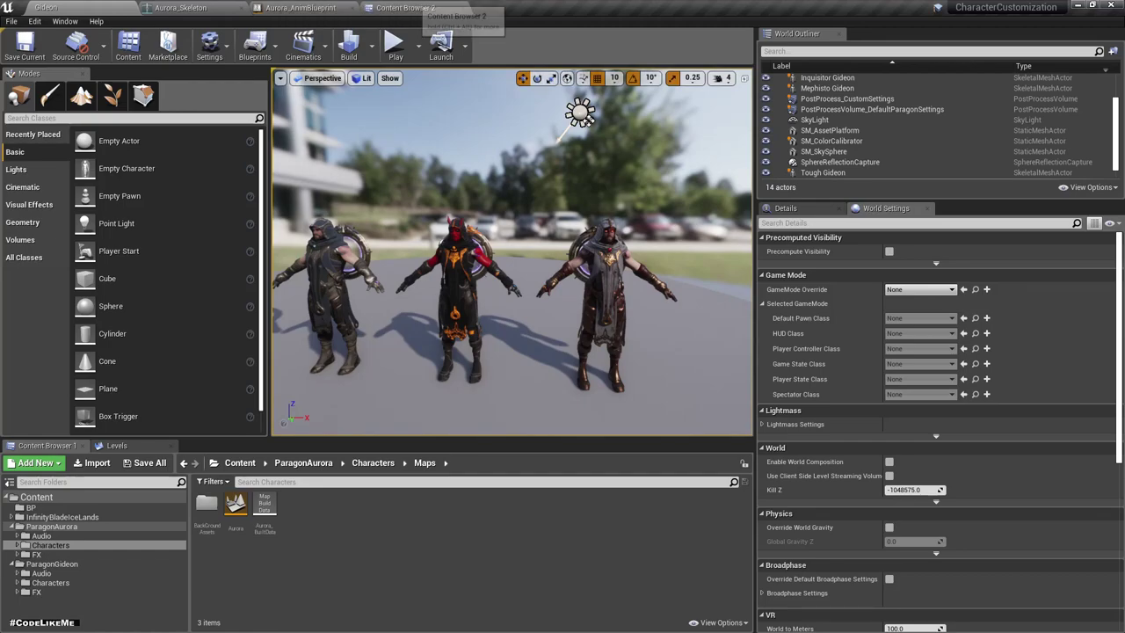
Open the FrozenCove map from InfinityBladeIceLands/Maps, then browse the top-level Content folders
{"action": "left_click", "coordinate": [404, 8]}
{"action": "left_click", "coordinate": [61, 80]}
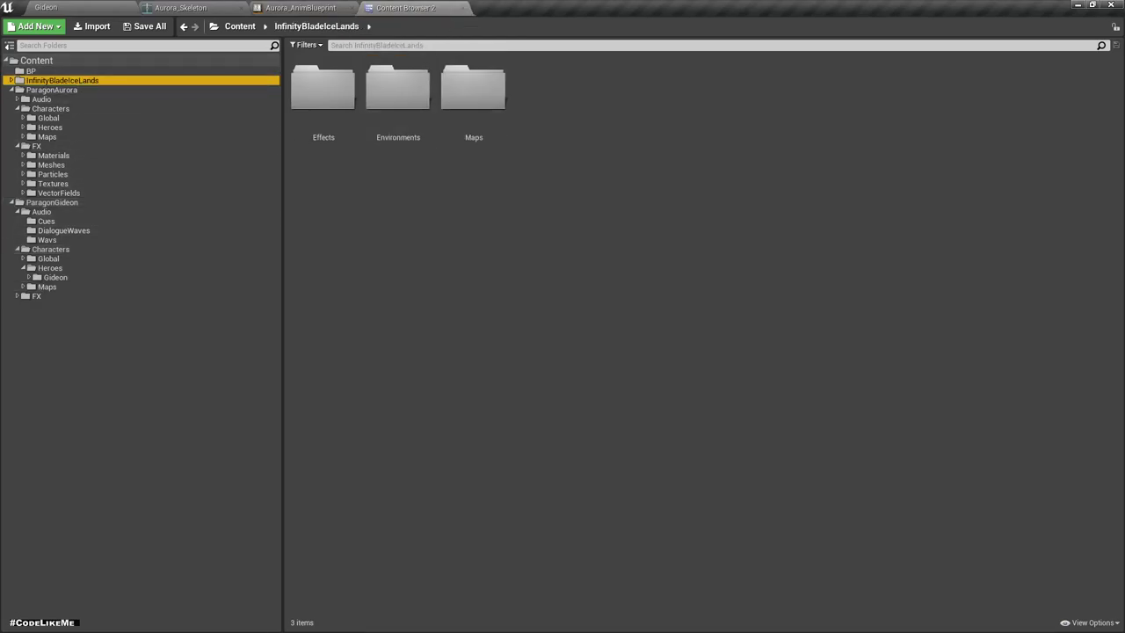
{"action": "double_click", "coordinate": [473, 88]}
{"action": "double_click", "coordinate": [398, 93]}
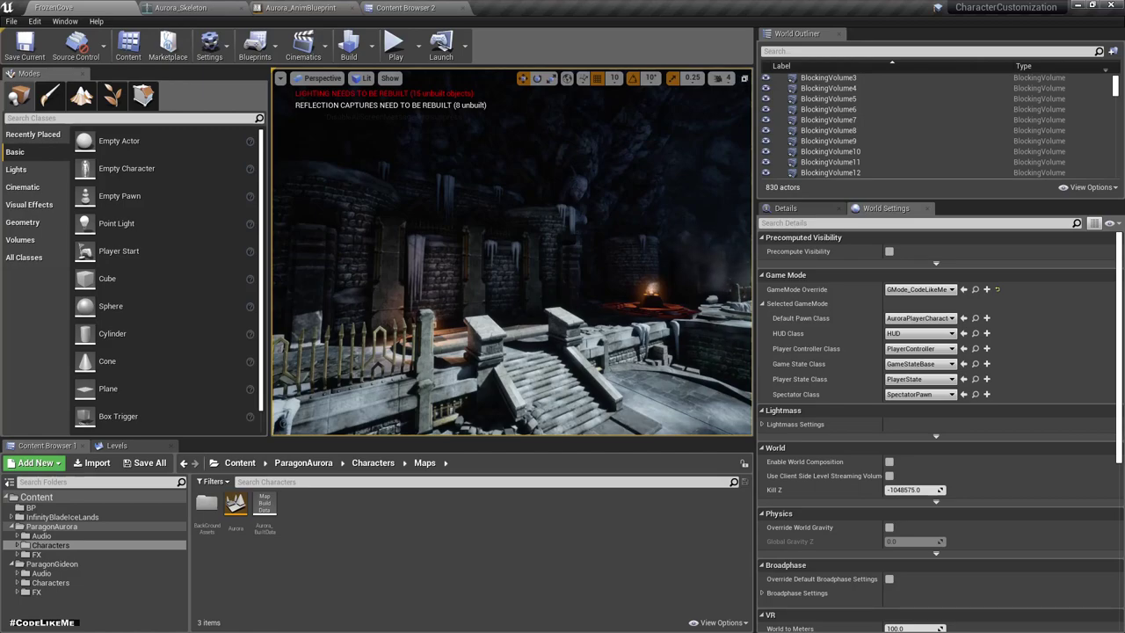
{"action": "left_click", "coordinate": [408, 8]}
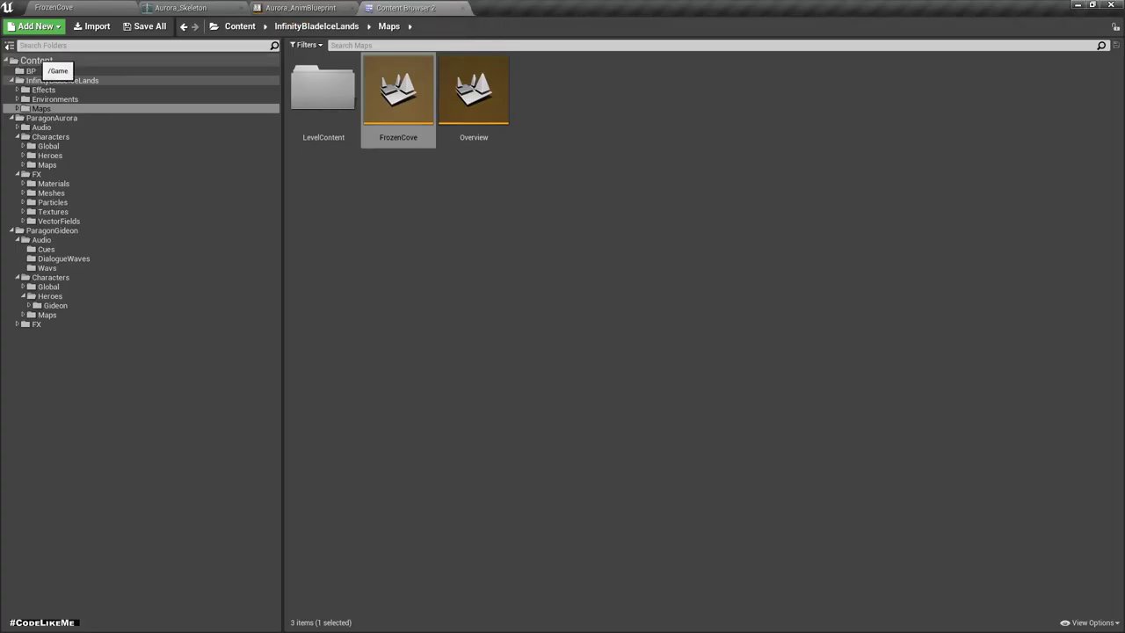
{"action": "left_click", "coordinate": [37, 60]}
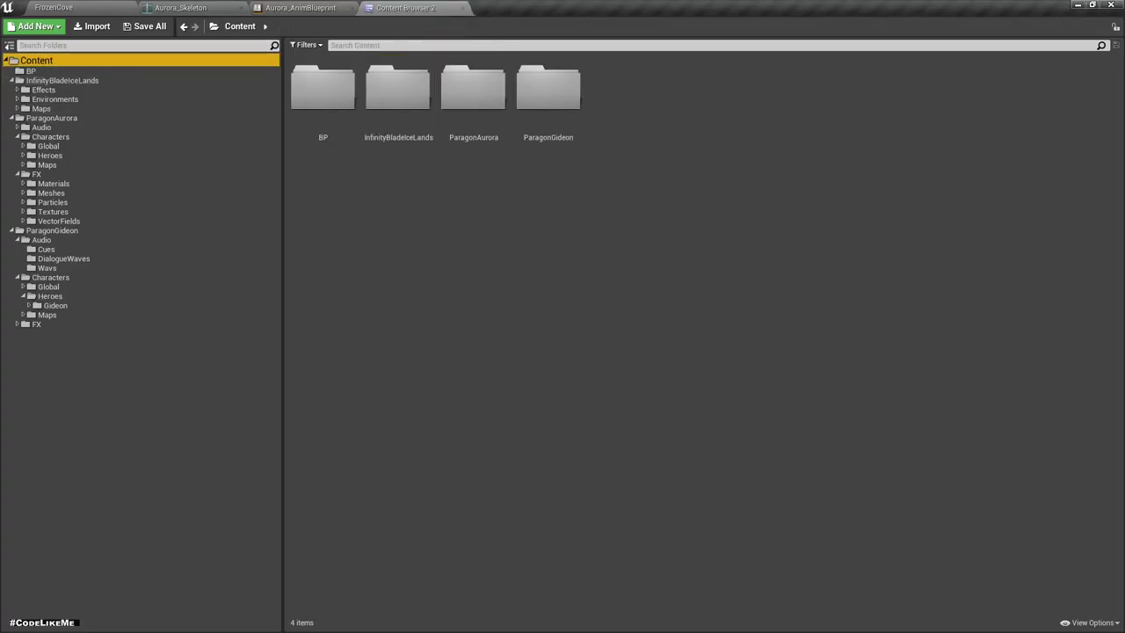
{"action": "left_click", "coordinate": [87, 7]}
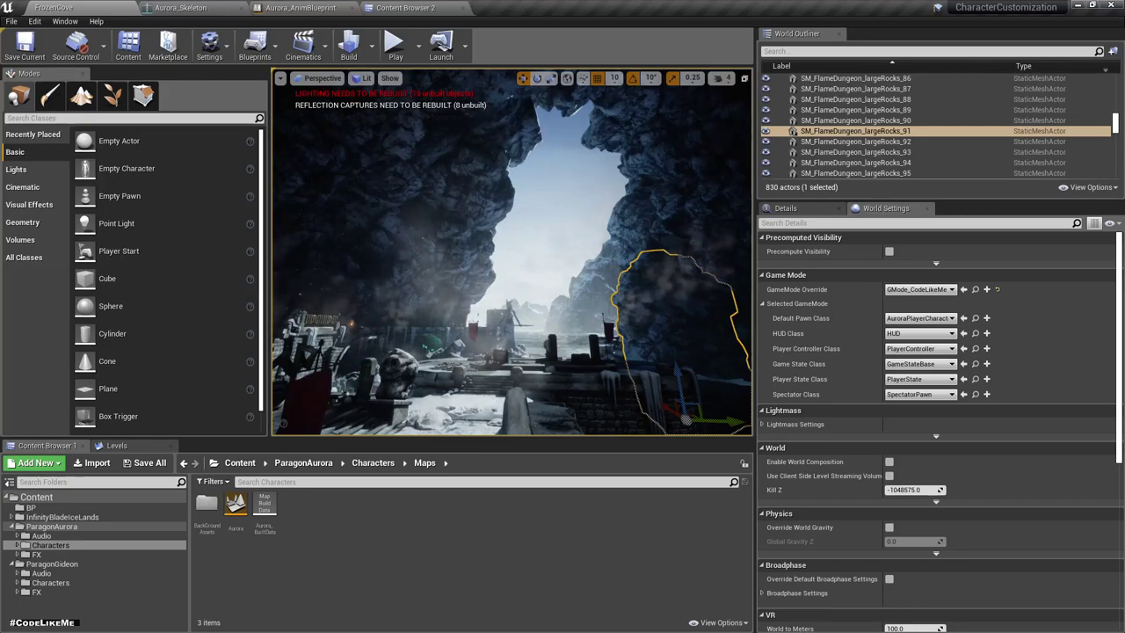
Create a new level from the Default template
{"action": "left_click", "coordinate": [11, 21]}
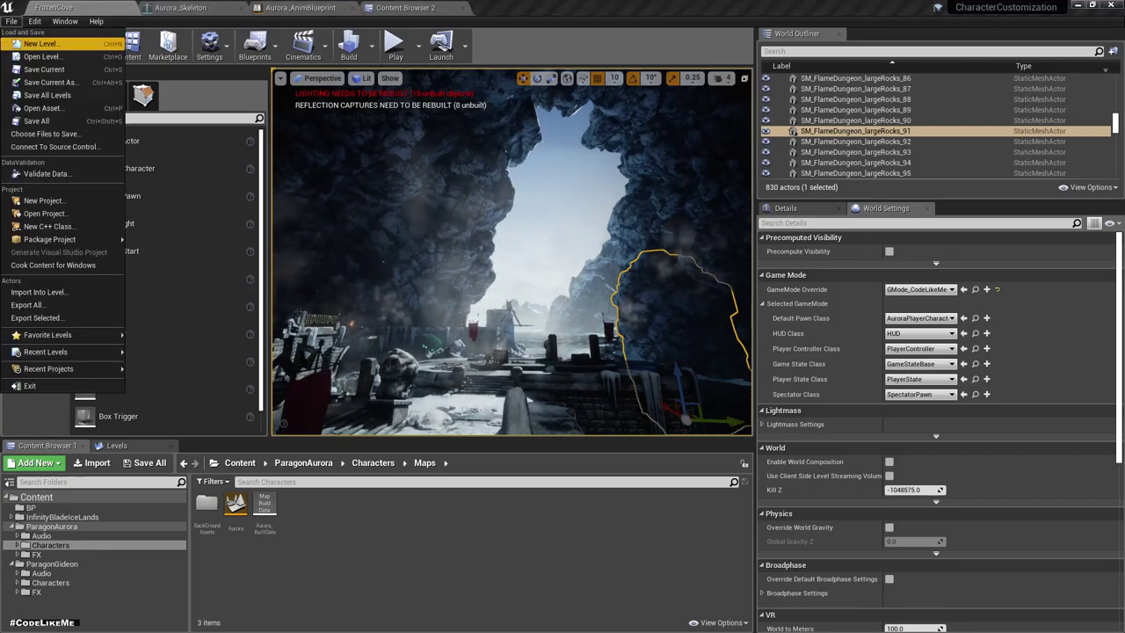
{"action": "left_click", "coordinate": [41, 43]}
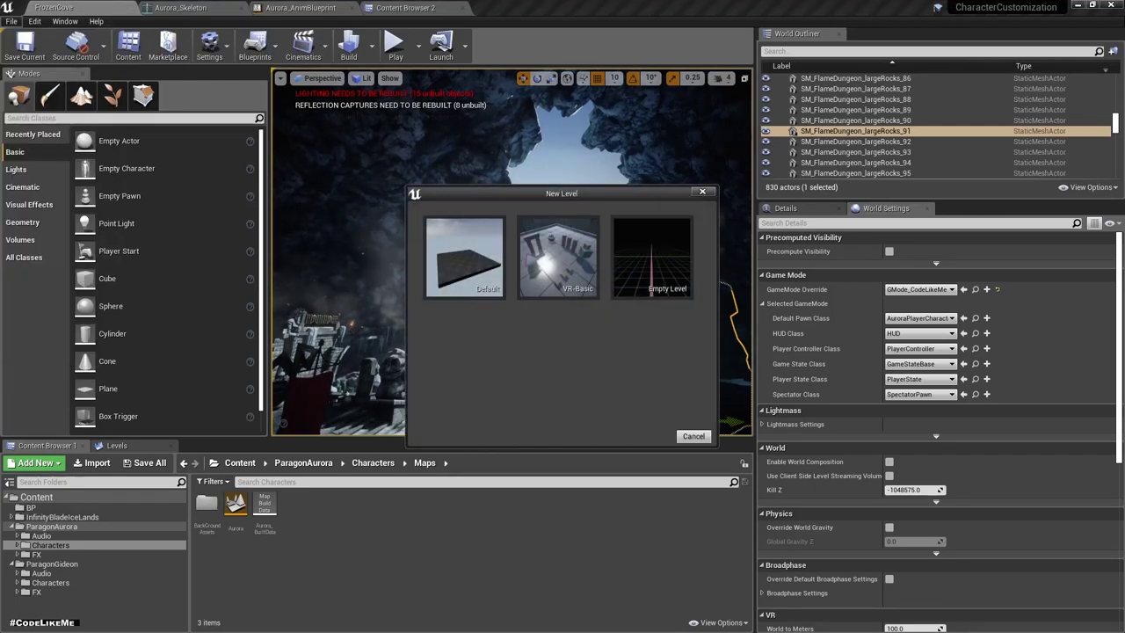
{"action": "left_click", "coordinate": [464, 257]}
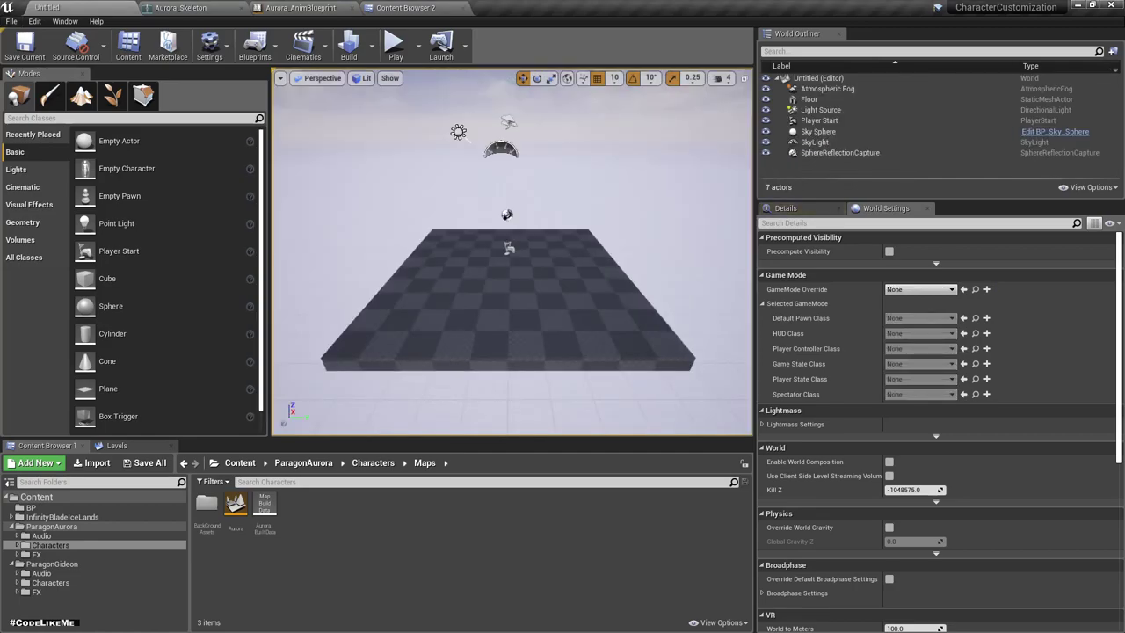
Select the floor and drag SM_FlameDungeon_largeRocks from the Content Browser toward the viewport
{"action": "left_click", "coordinate": [809, 99]}
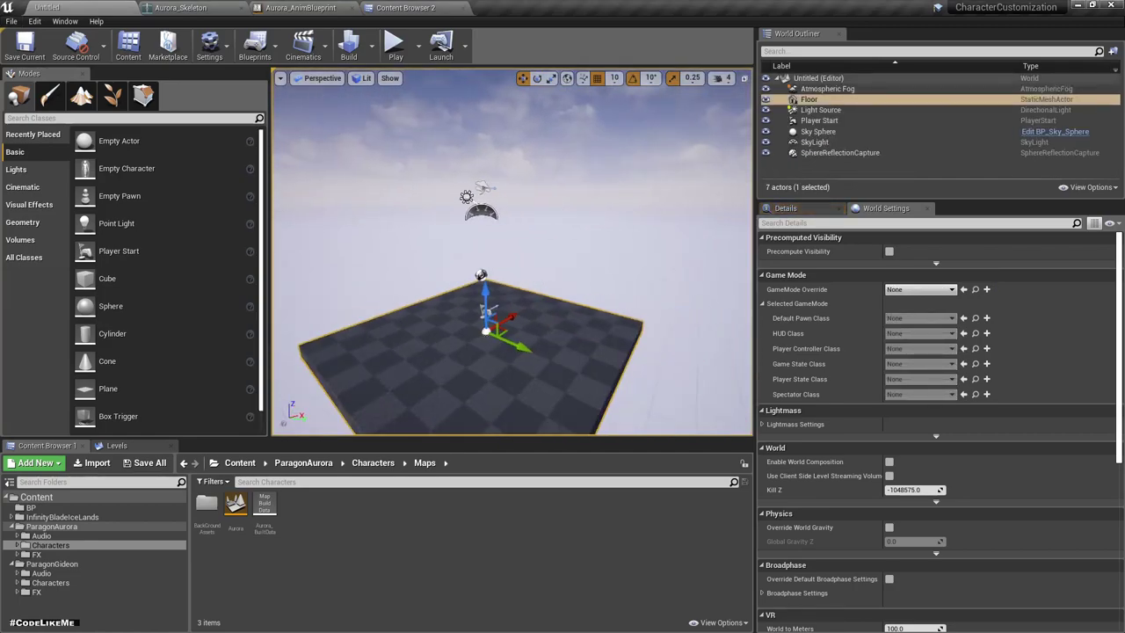
{"action": "right_click_drag", "start_coordinate": [512, 264], "coordinate": [501, 239]}
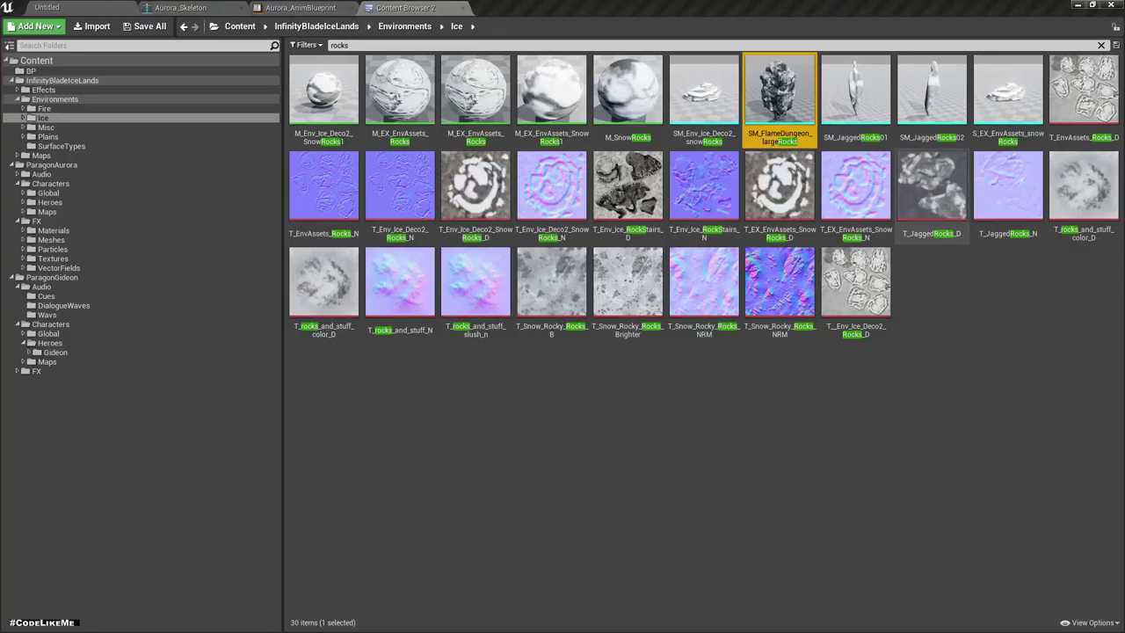
{"action": "left_click_drag", "start_coordinate": [779, 88], "coordinate": [66, 17]}
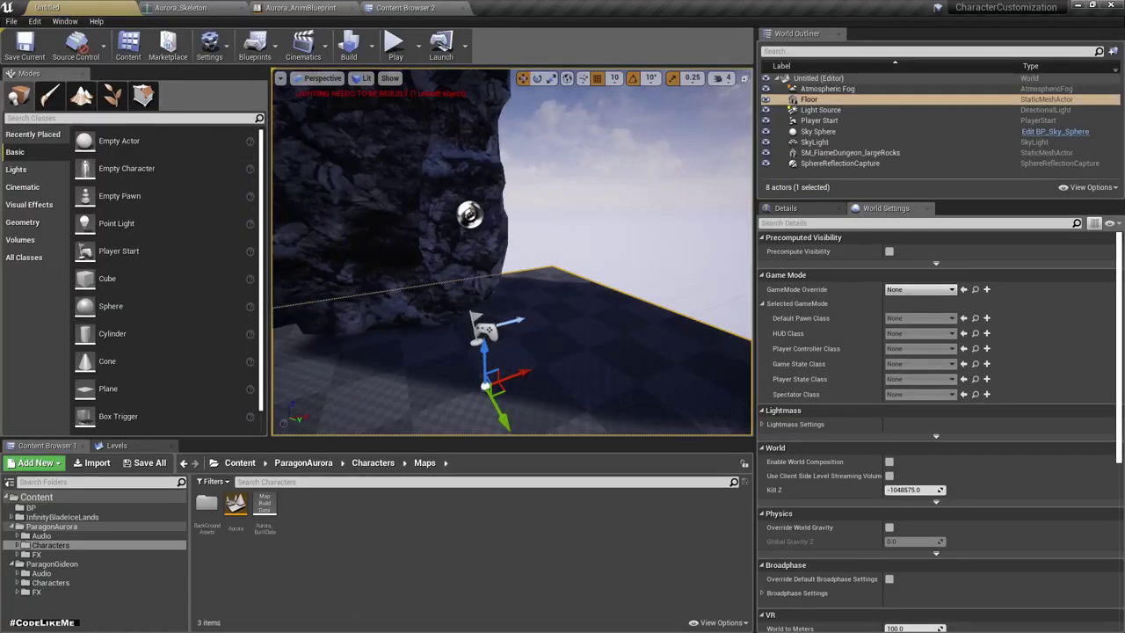
Drop the large rock into the new level and frame it in the view
{"action": "left_click_drag", "start_coordinate": [66, 17], "coordinate": [386, 263]}
{"action": "double_click", "coordinate": [850, 152]}
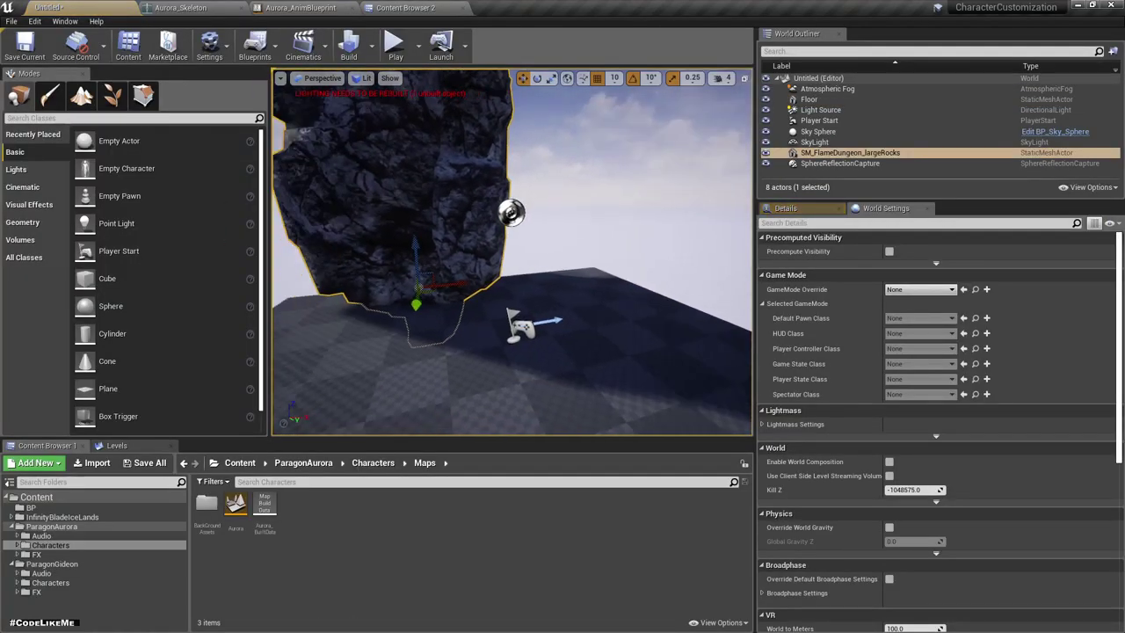
{"action": "right_click_drag", "start_coordinate": [513, 255], "coordinate": [474, 255]}
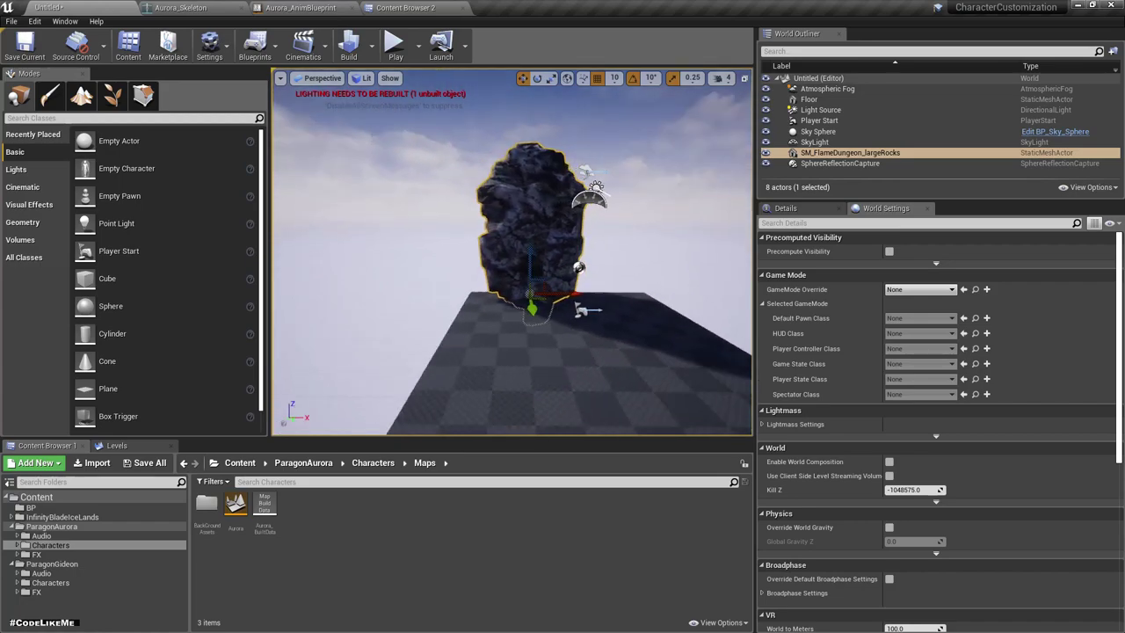
{"action": "left_click_drag", "start_coordinate": [474, 254], "coordinate": [456, 290]}
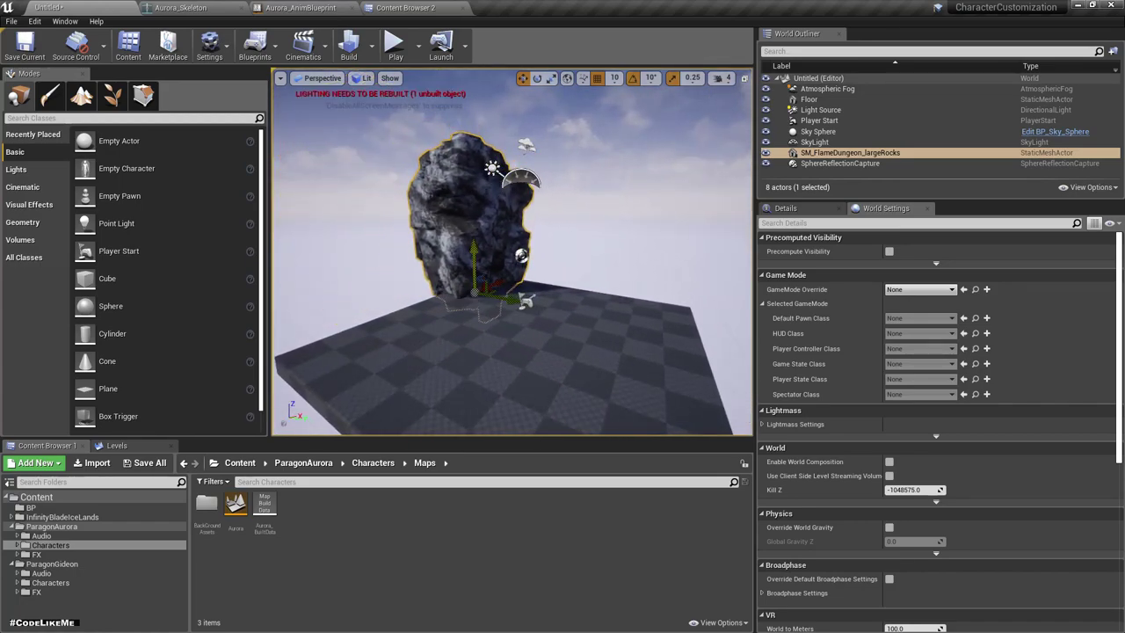
Alt-drag a duplicate rock beside the original, enlarge it and rotate it about 10 degrees
{"action": "left_click_drag", "start_coordinate": [521, 301], "coordinate": [604, 312], "text": "alt"}
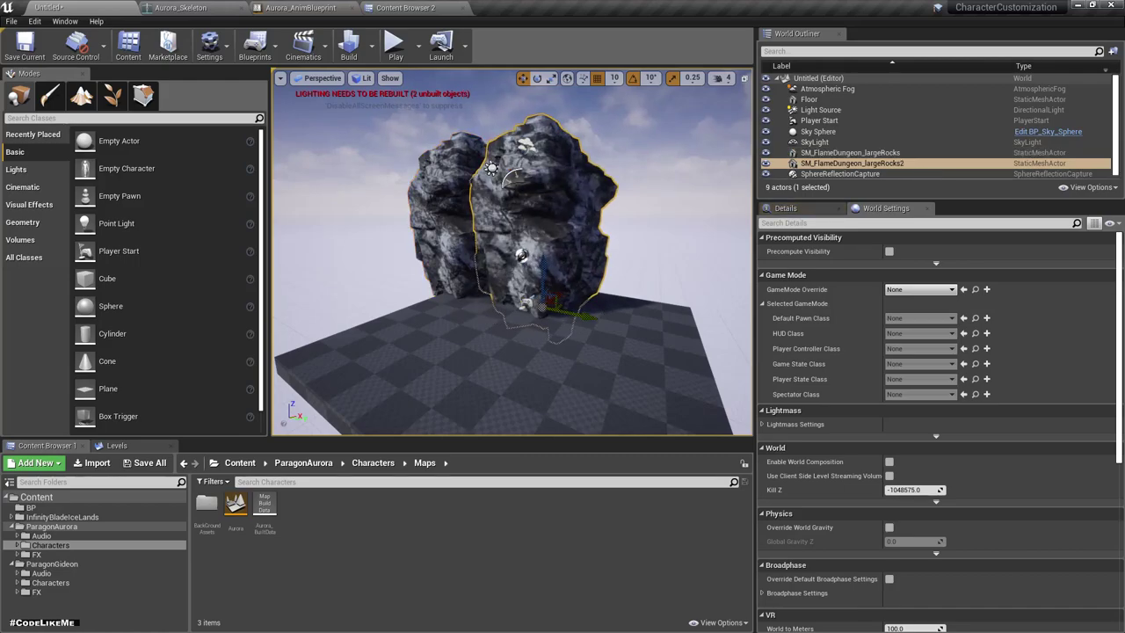
{"action": "left_click_drag", "start_coordinate": [510, 263], "coordinate": [514, 211]}
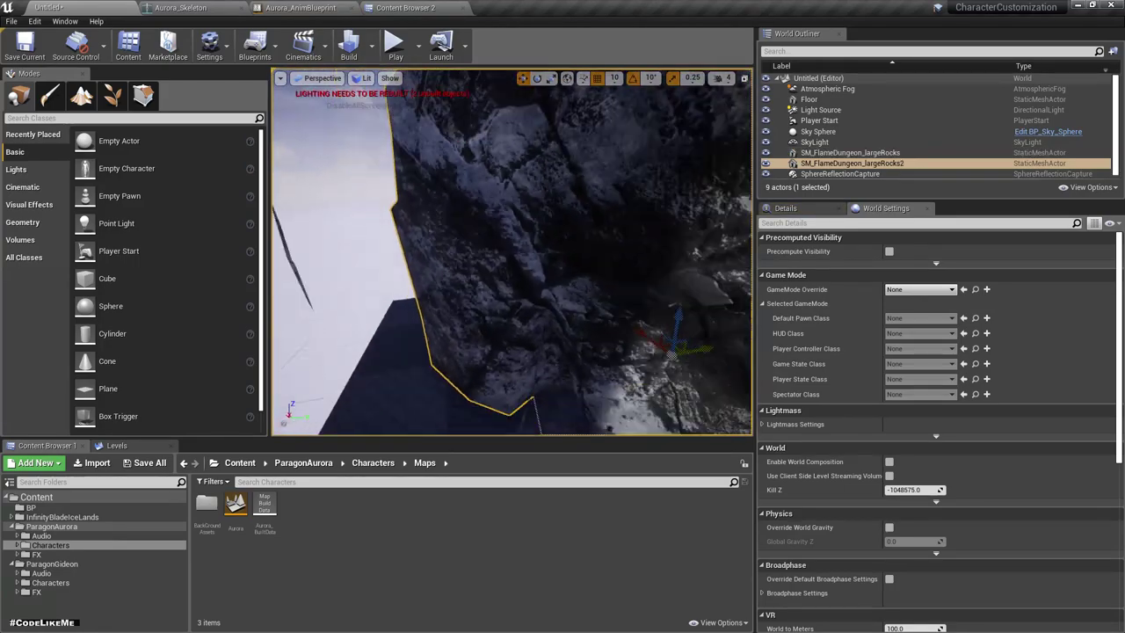
{"action": "key", "text": "f"}
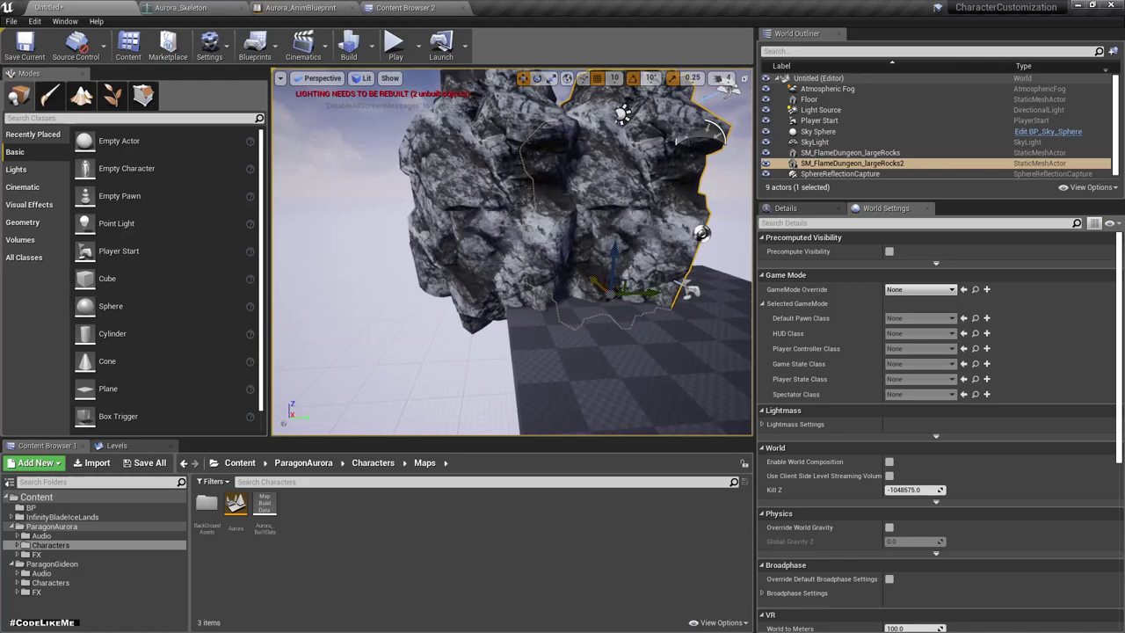
{"action": "left_click_drag", "start_coordinate": [510, 264], "coordinate": [457, 263], "text": "alt"}
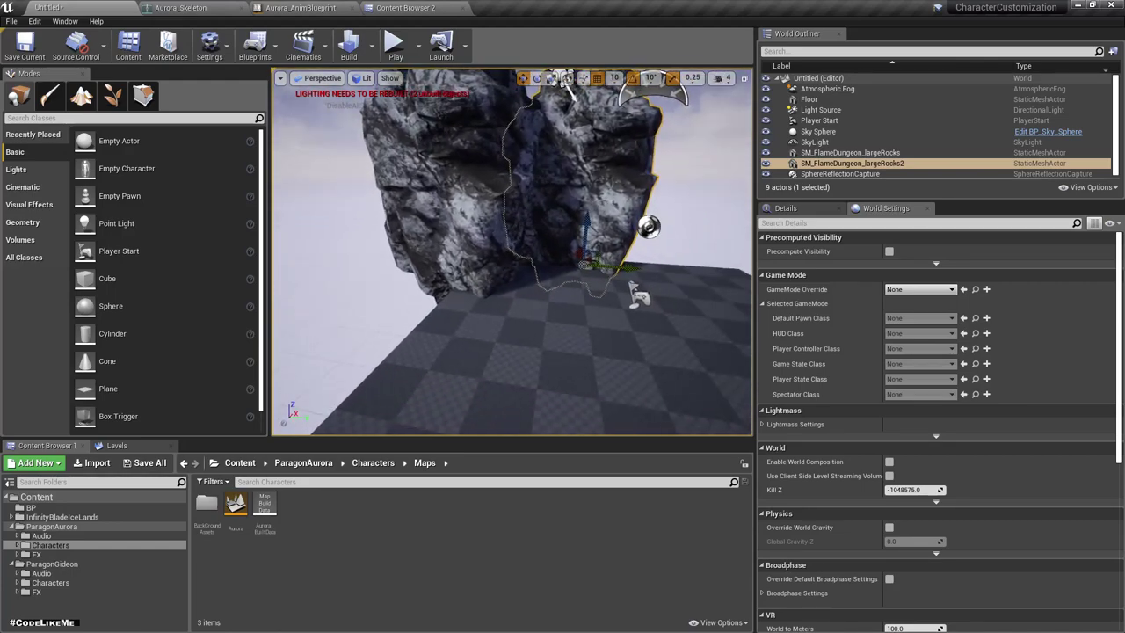
{"action": "key", "text": "F11"}
{"action": "left_click_drag", "start_coordinate": [562, 317], "coordinate": [527, 298], "text": "alt"}
{"action": "key", "text": "r"}
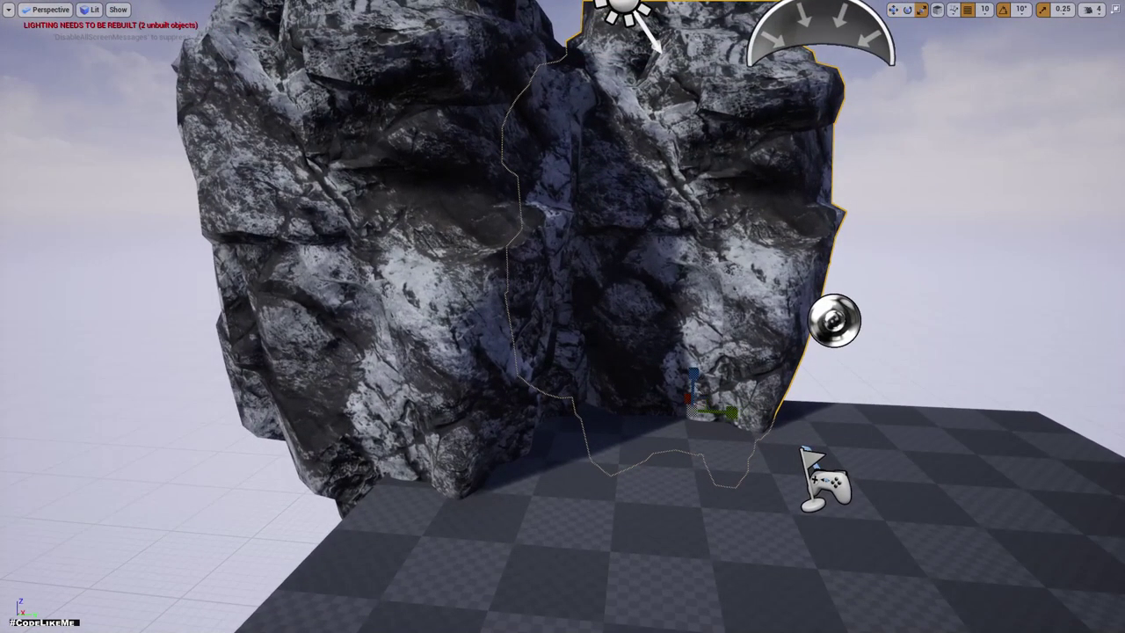
{"action": "left_click_drag", "start_coordinate": [694, 391], "coordinate": [729, 378]}
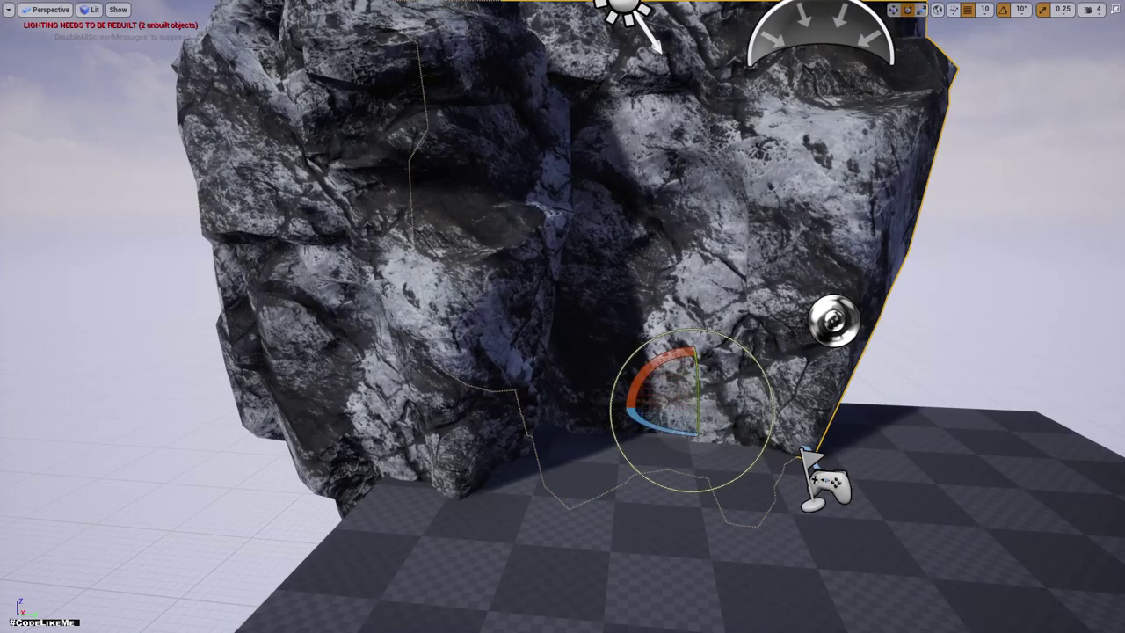
{"action": "left_click_drag", "start_coordinate": [652, 367], "coordinate": [676, 356]}
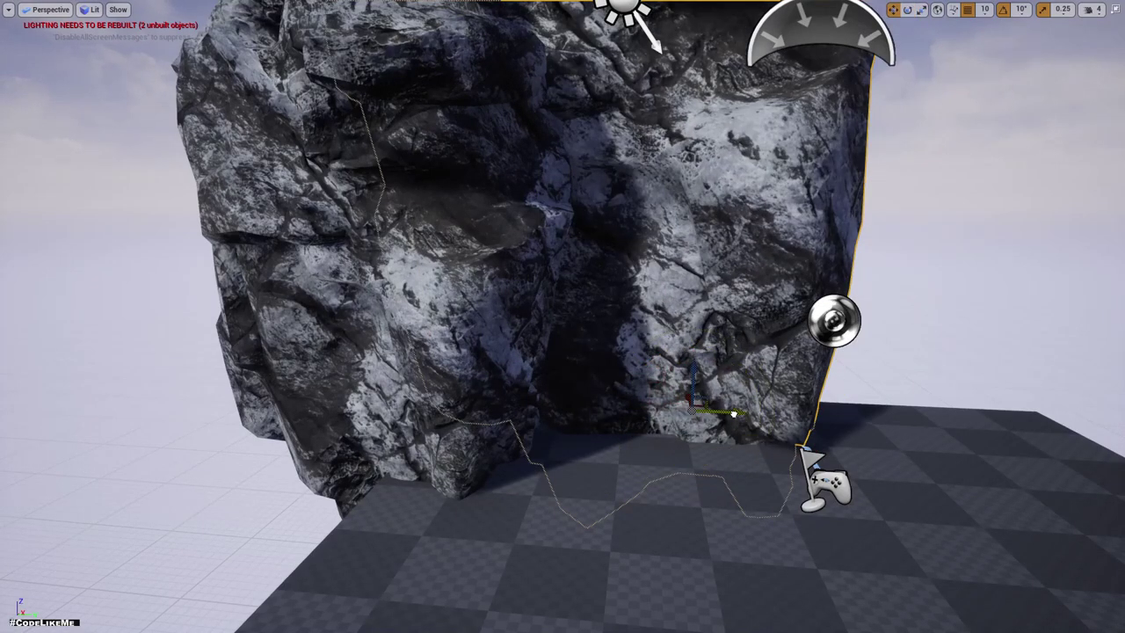
{"action": "mouse_move", "coordinate": [735, 414]}
{"action": "left_mouse_down", "text": "alt"}
{"action": "mouse_move", "coordinate": [615, 386]}
{"action": "mouse_move", "coordinate": [528, 387]}
{"action": "left_mouse_up", "text": "alt"}
Rotate the right-hand rock about 50 degrees more and move it left and back
{"action": "scroll", "coordinate": [562, 317], "scroll_direction": "down", "scroll_amount": 5}
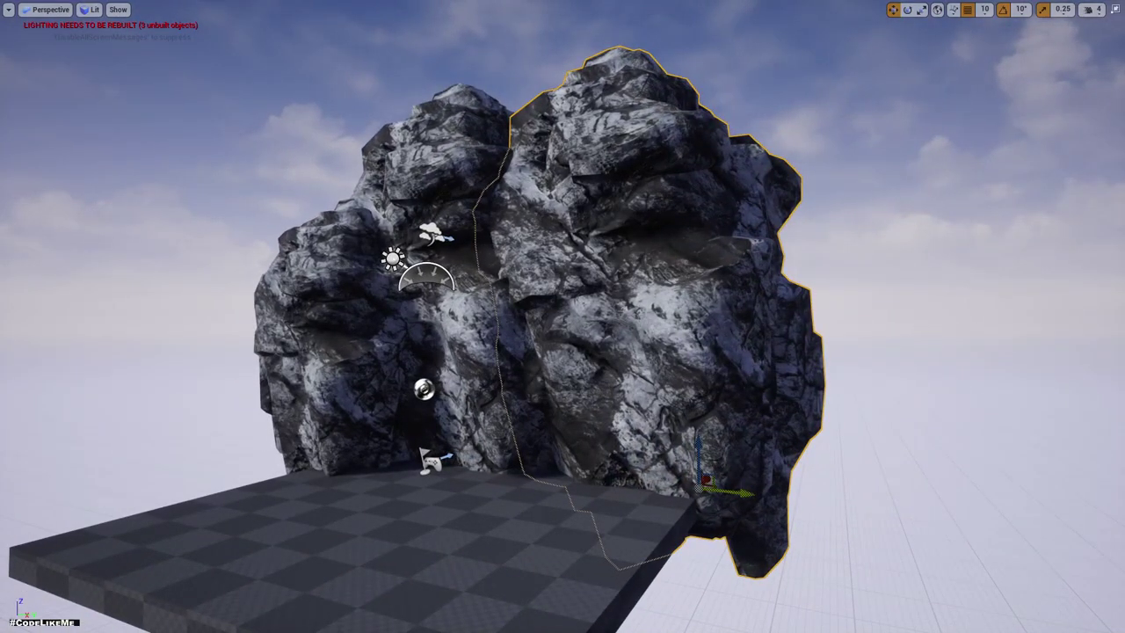
{"action": "scroll", "coordinate": [563, 316], "scroll_direction": "up", "scroll_amount": 5}
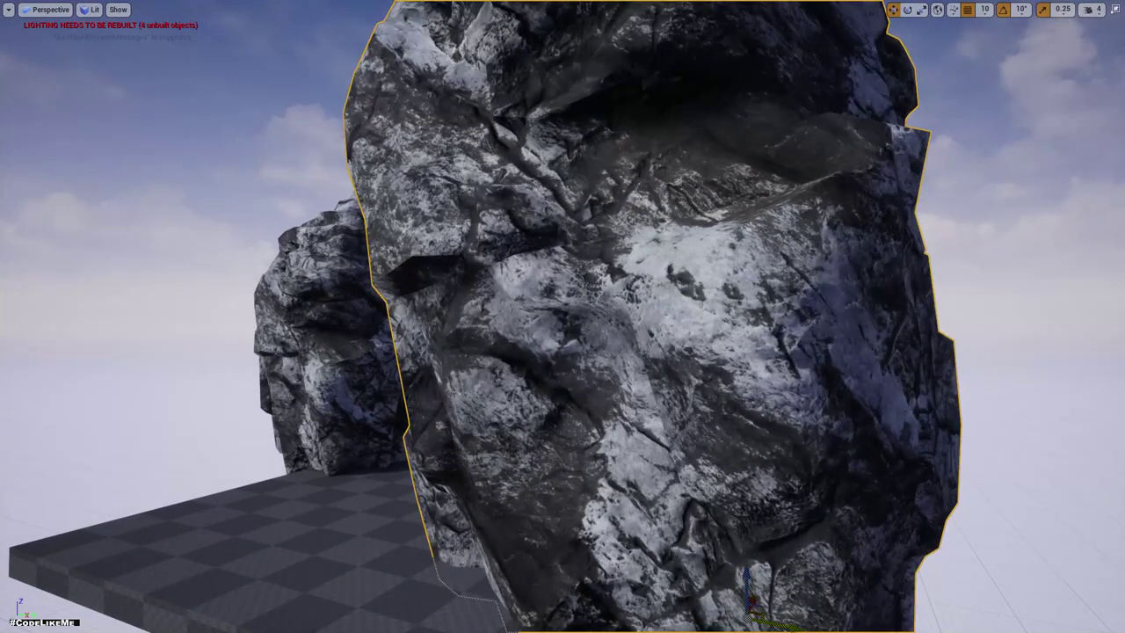
{"action": "scroll", "coordinate": [562, 317], "scroll_direction": "down", "scroll_amount": 5}
{"action": "left_click_drag", "start_coordinate": [449, 358], "coordinate": [395, 352], "text": "alt"}
{"action": "left_click_drag", "start_coordinate": [562, 352], "coordinate": [485, 351], "text": "alt"}
{"action": "key", "text": "e"}
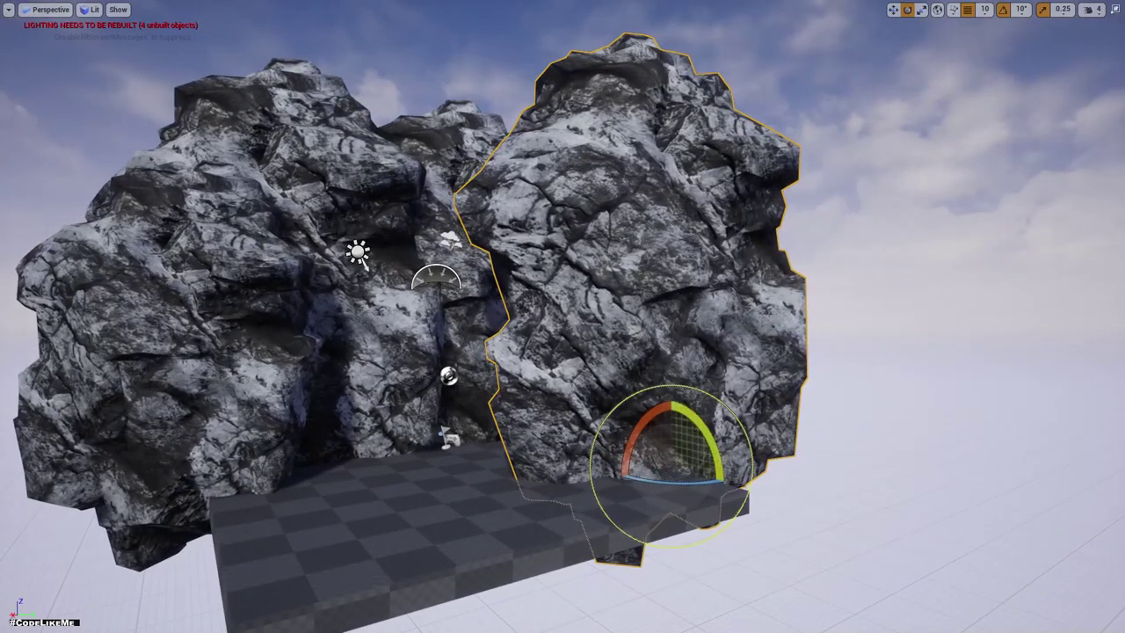
{"action": "left_click_drag", "start_coordinate": [630, 439], "coordinate": [633, 413]}
{"action": "left_click_drag", "start_coordinate": [563, 351], "coordinate": [492, 369], "text": "alt"}
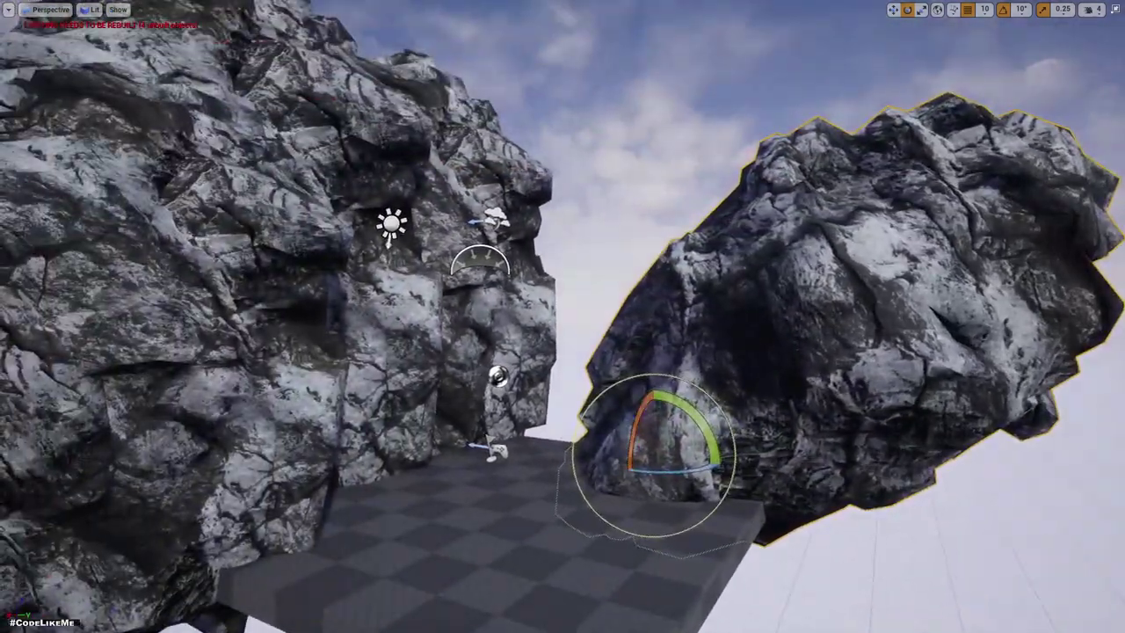
{"action": "left_click_drag", "start_coordinate": [633, 439], "coordinate": [634, 413]}
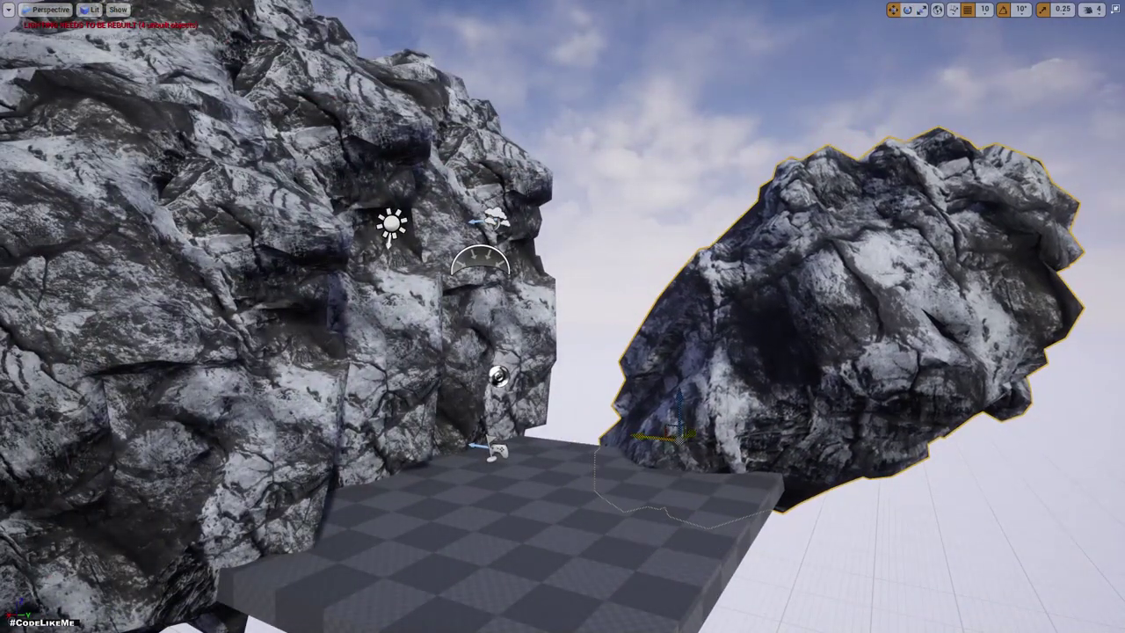
{"action": "mouse_move", "coordinate": [563, 351]}
{"action": "left_mouse_down", "text": "alt"}
{"action": "mouse_move", "coordinate": [633, 352]}
{"action": "mouse_move", "coordinate": [485, 351]}
{"action": "left_mouse_up", "text": "alt"}
{"action": "left_click_drag", "start_coordinate": [727, 446], "coordinate": [635, 402]}
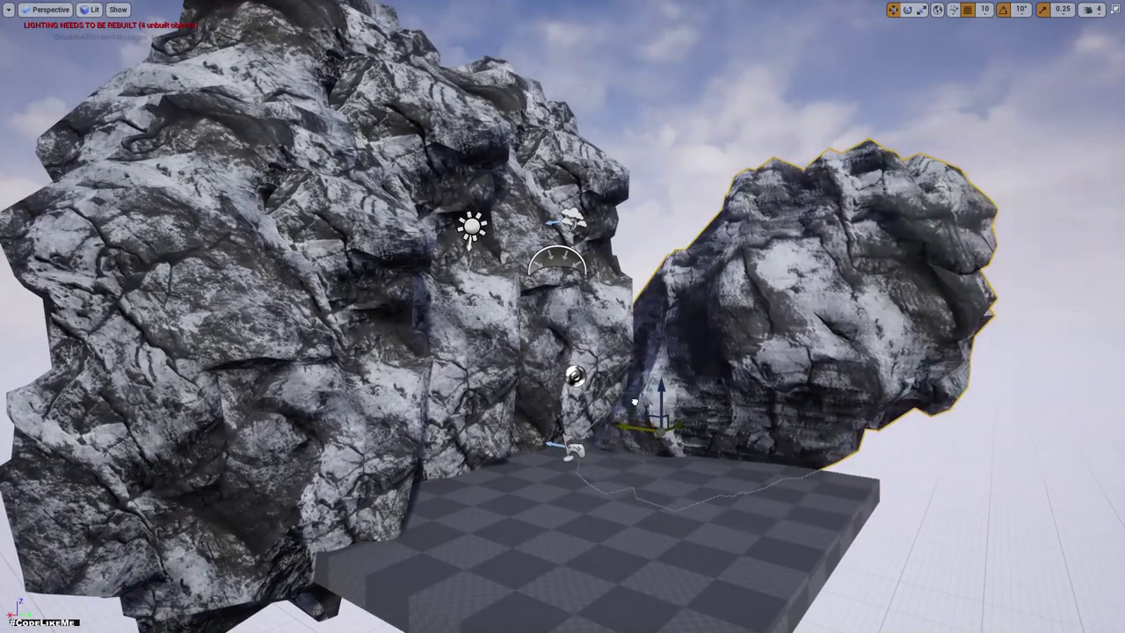
Move the right-hand rock right and down, then fly in among the rock cliffs
{"action": "scroll", "coordinate": [562, 352], "scroll_direction": "down", "scroll_amount": 3}
{"action": "left_click_drag", "start_coordinate": [562, 352], "coordinate": [492, 351], "text": "alt"}
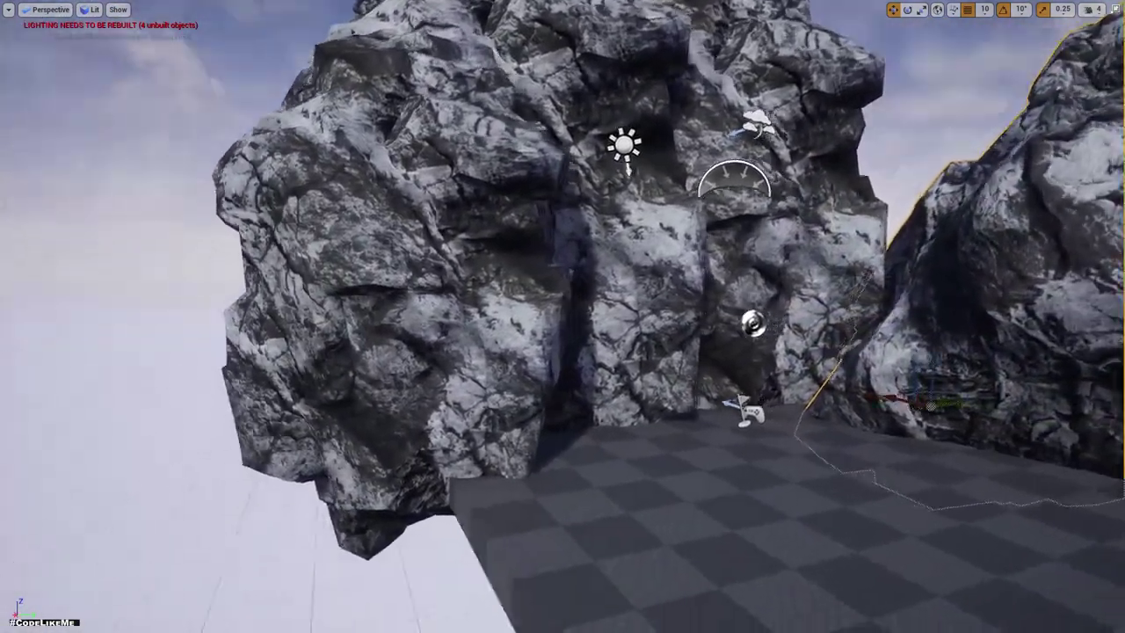
{"action": "right_click_drag", "start_coordinate": [562, 351], "coordinate": [492, 334]}
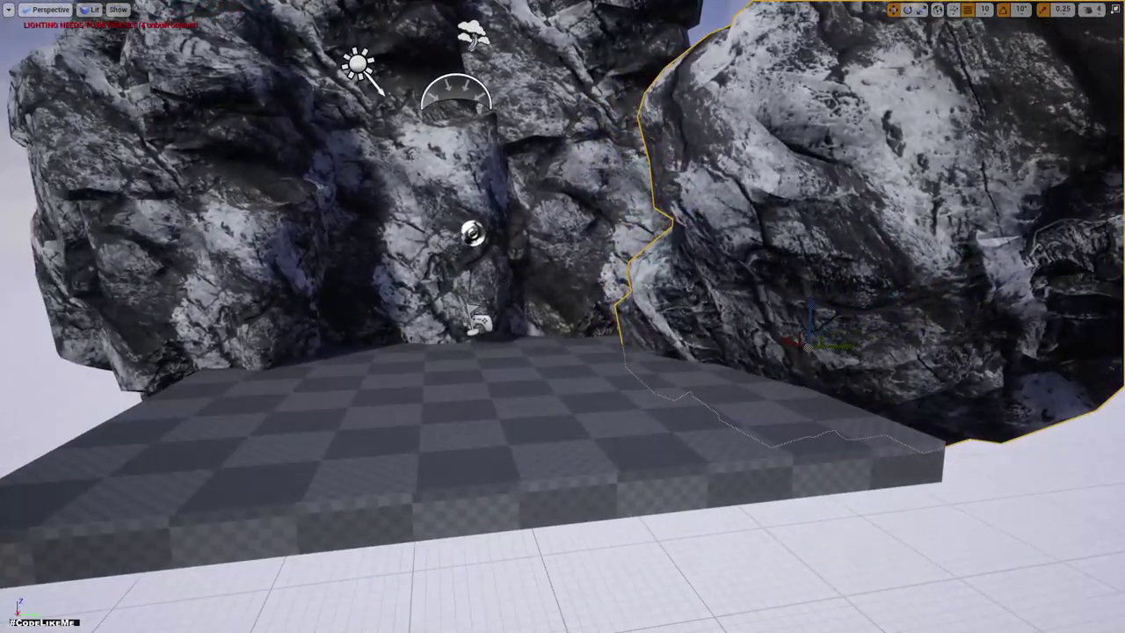
{"action": "right_click_drag", "start_coordinate": [562, 351], "coordinate": [615, 334]}
{"action": "key", "text": "s"}
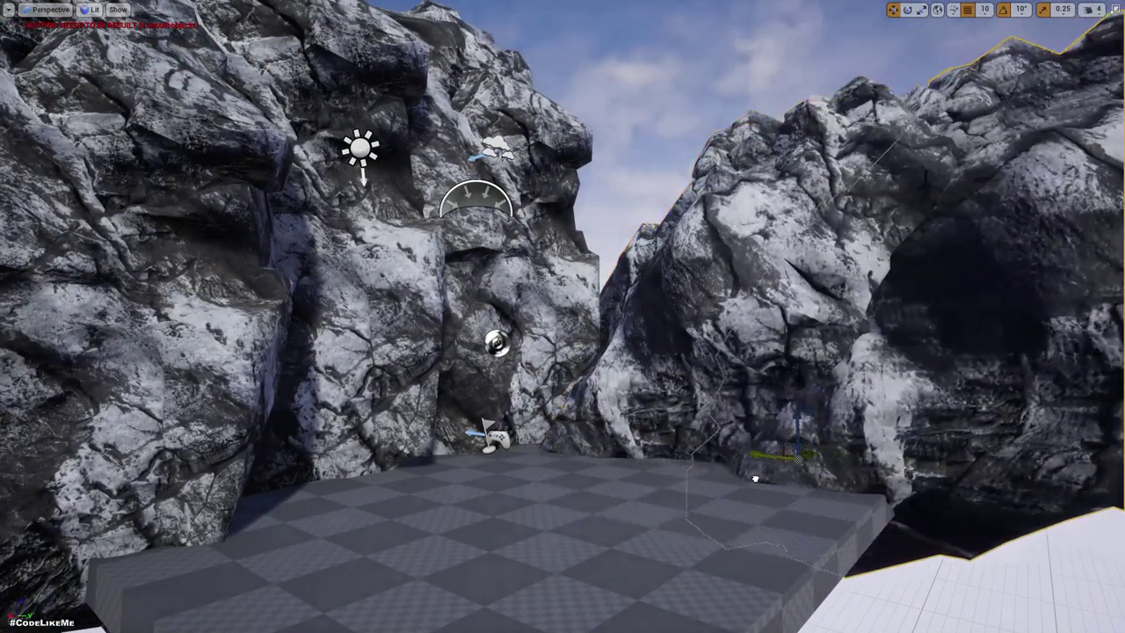
{"action": "left_click_drag", "start_coordinate": [754, 478], "coordinate": [833, 522]}
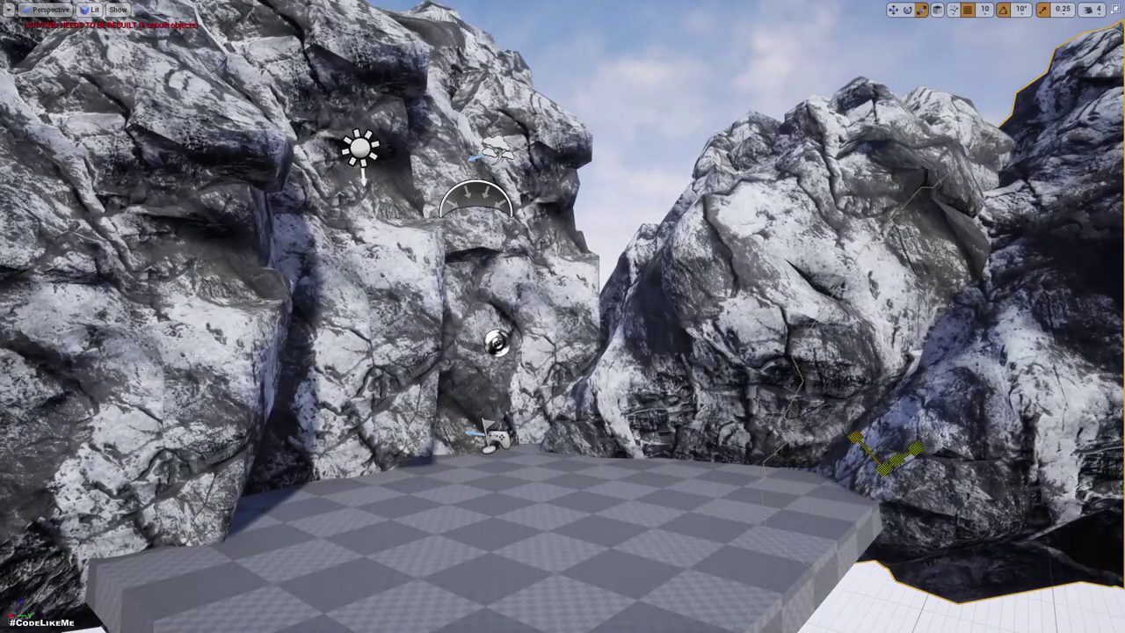
{"action": "key", "text": "f"}
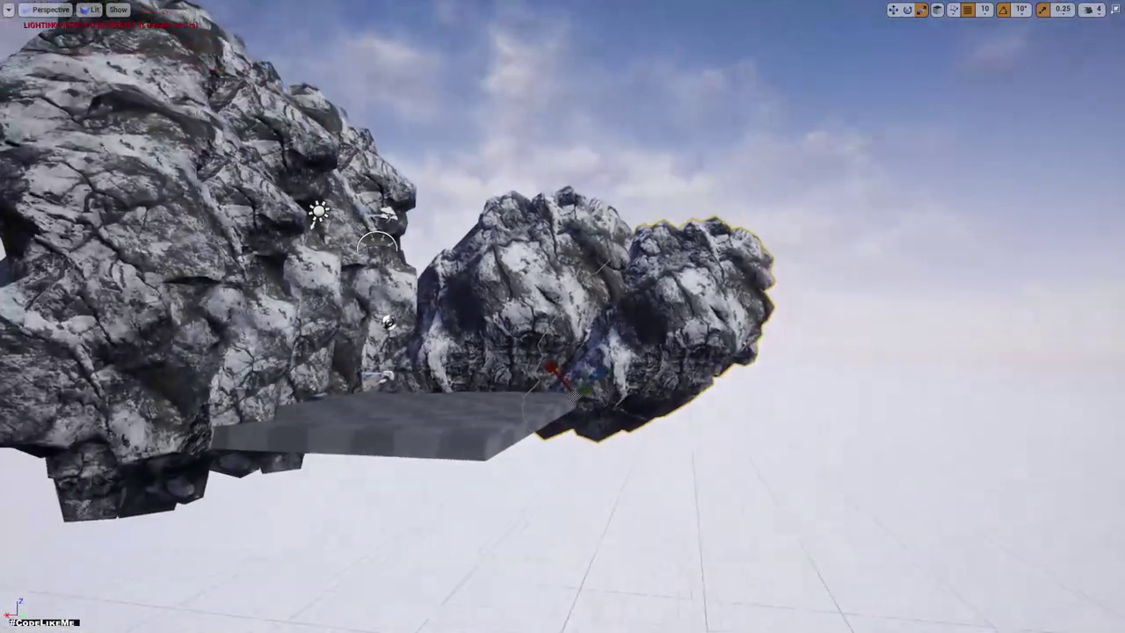
{"action": "key", "text": "e"}
{"action": "right_click_drag", "start_coordinate": [563, 316], "coordinate": [562, 317]}
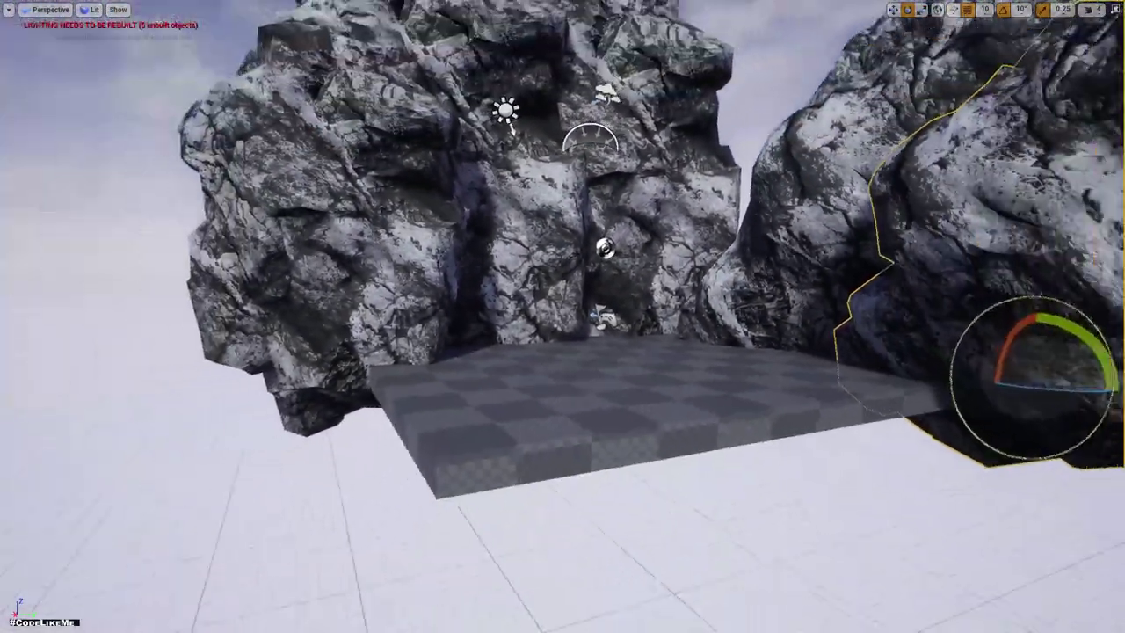
{"action": "key", "text": "F11"}
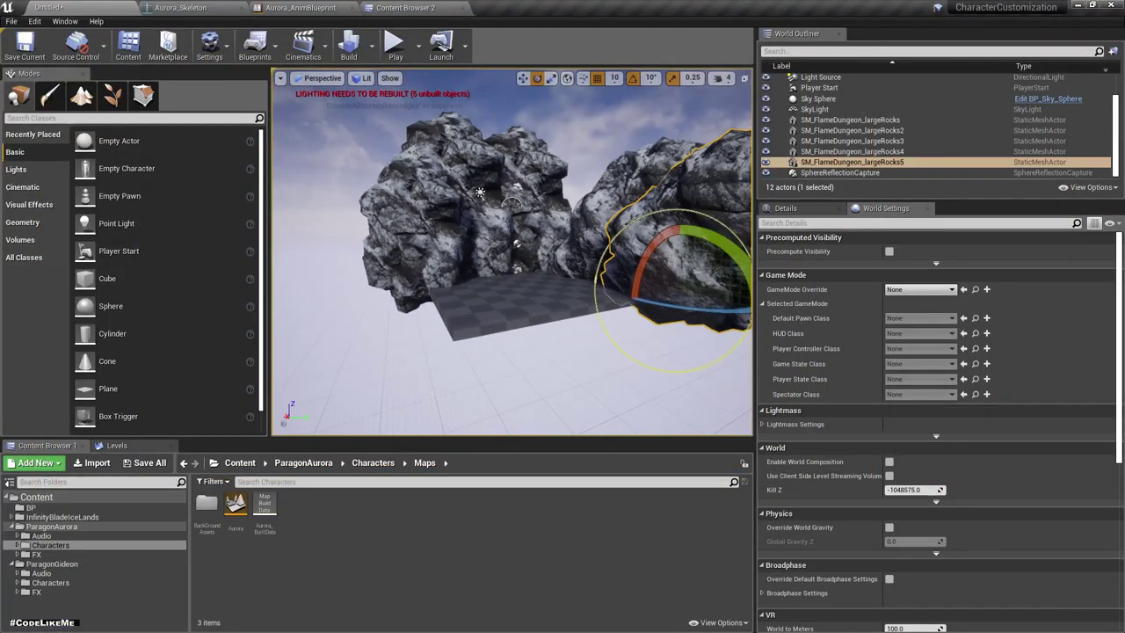
Select the Floor and set its Element 0 material to M_Rune_Floor_1
{"action": "left_click", "coordinate": [527, 303]}
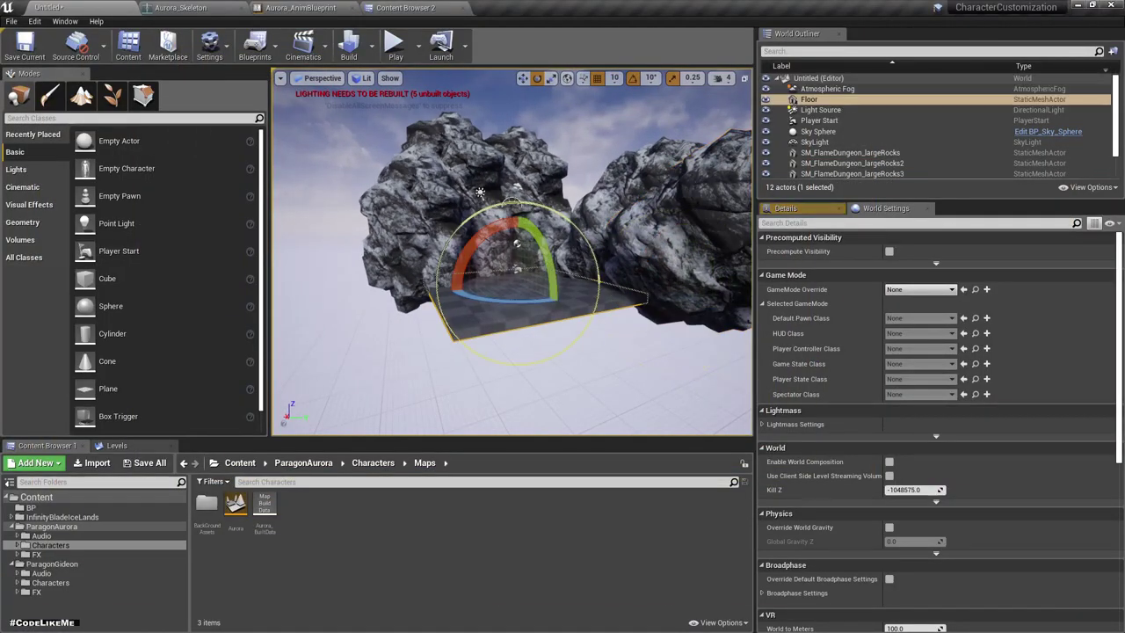
{"action": "left_click", "coordinate": [784, 208]}
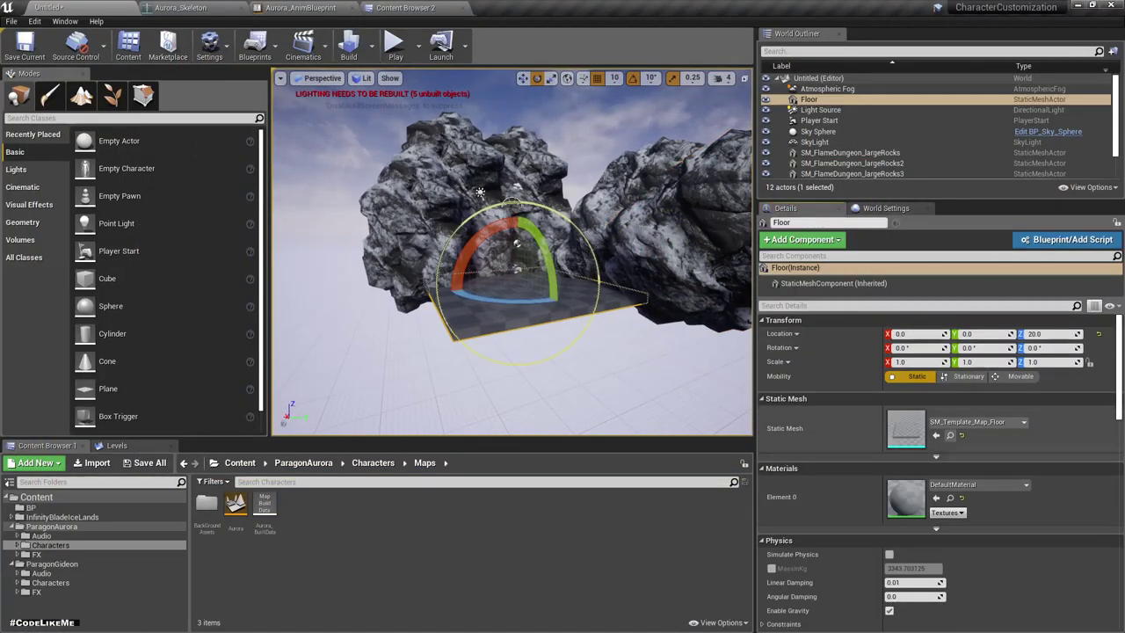
{"action": "left_click", "coordinate": [978, 484]}
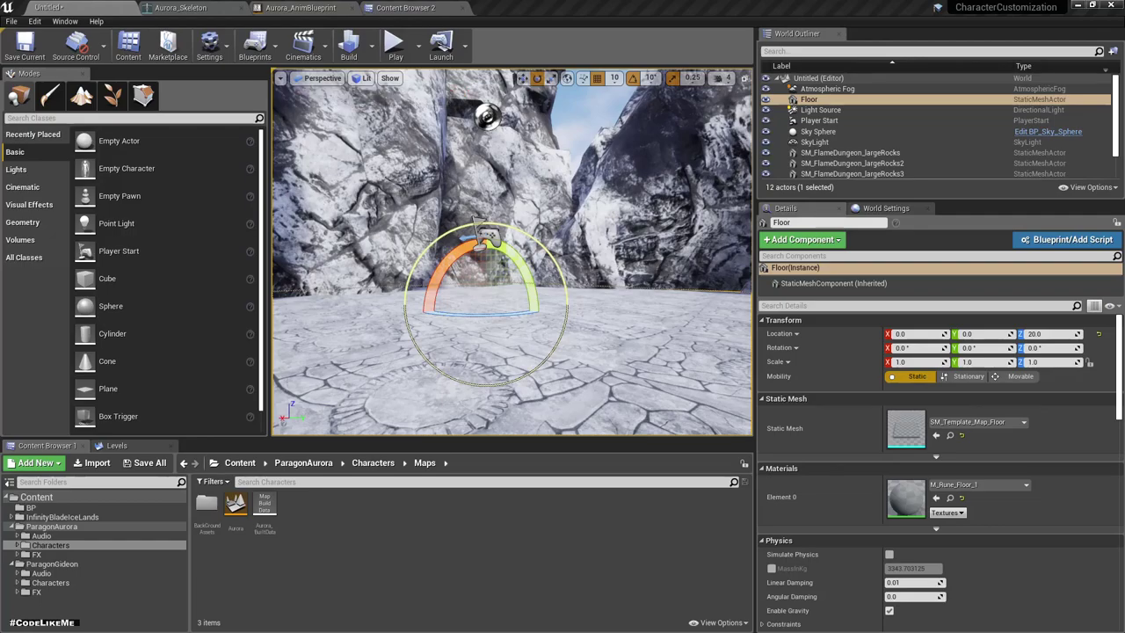
Preview the scene in full-screen game view, then restore the editor layout
{"action": "key", "text": "F11"}
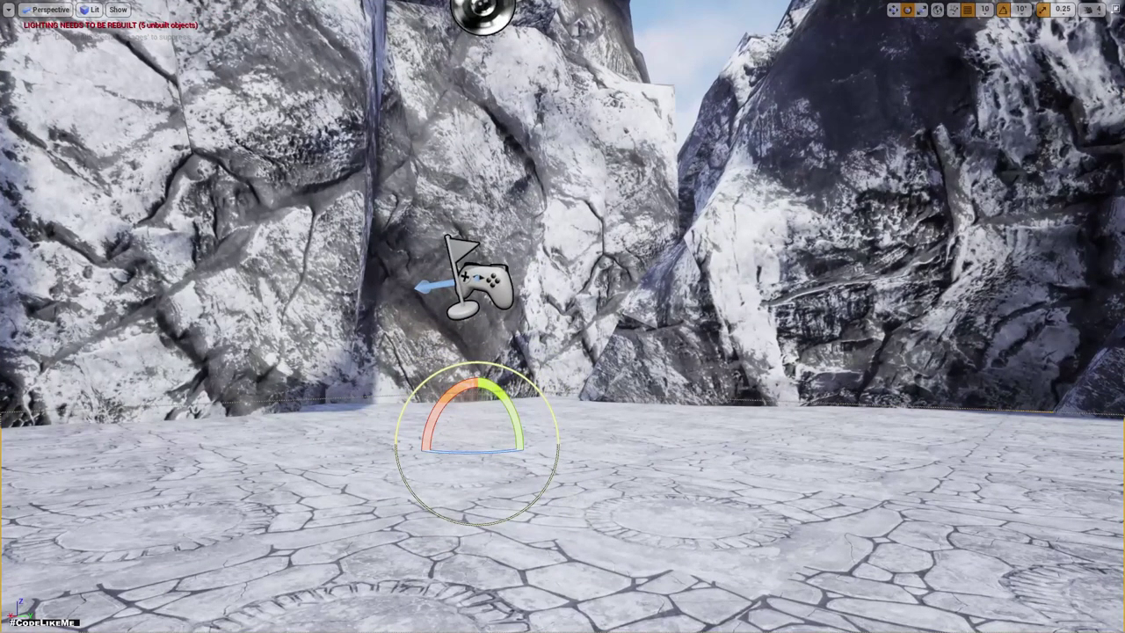
{"action": "key", "text": "g"}
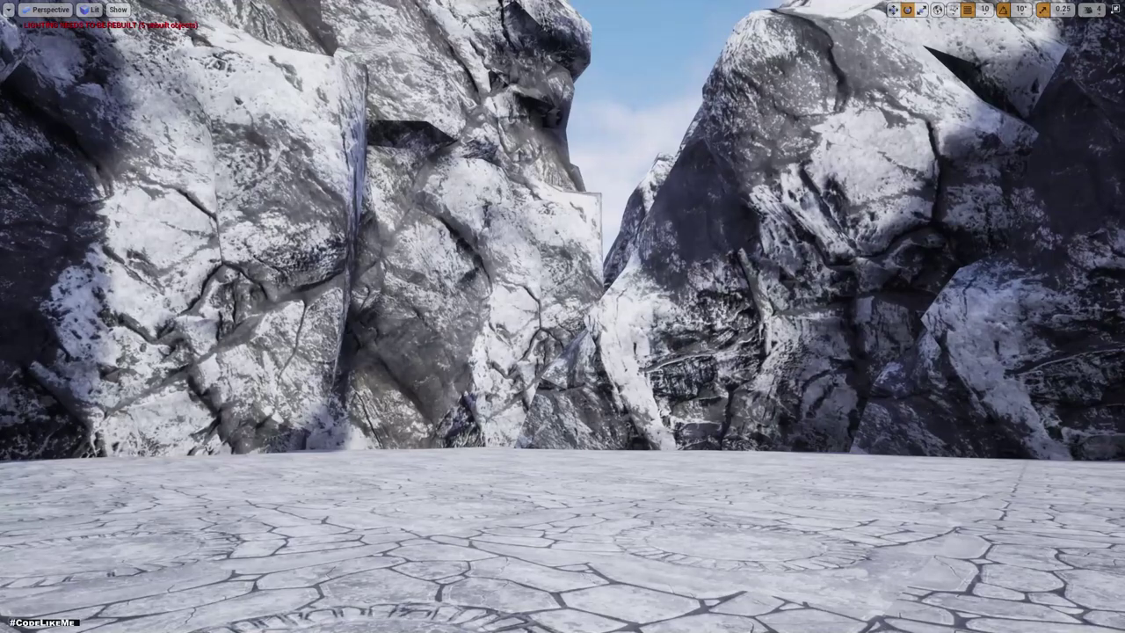
{"action": "key", "text": "F11"}
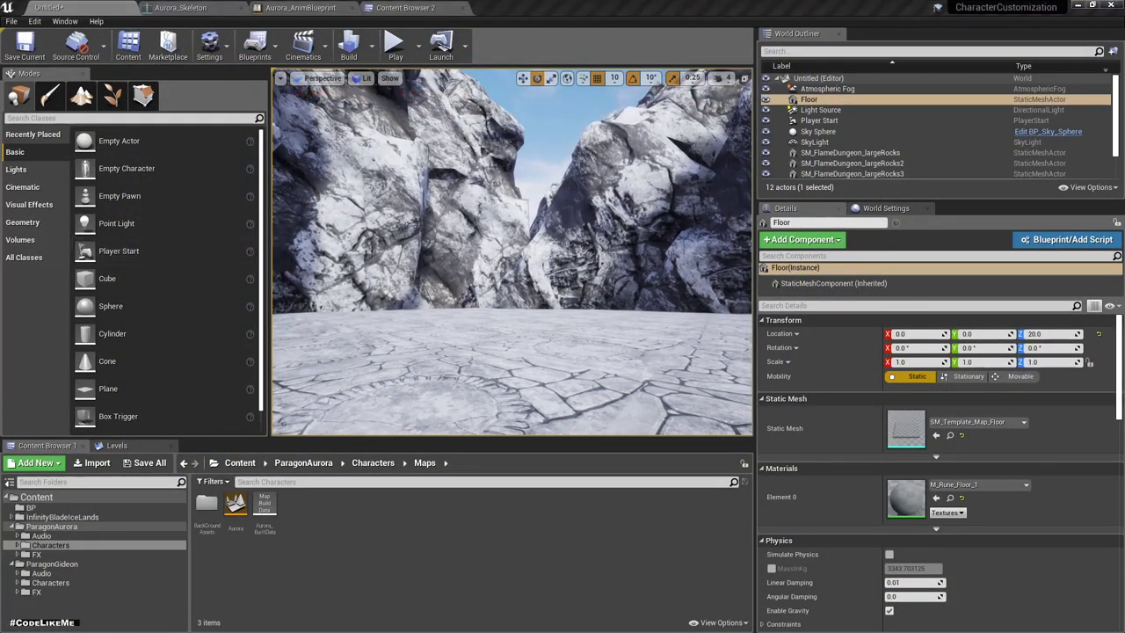
Browse to ParagonAurora Heroes/Aurora, locate the Idle animation and drag it toward the viewport
{"action": "left_click", "coordinate": [435, 8]}
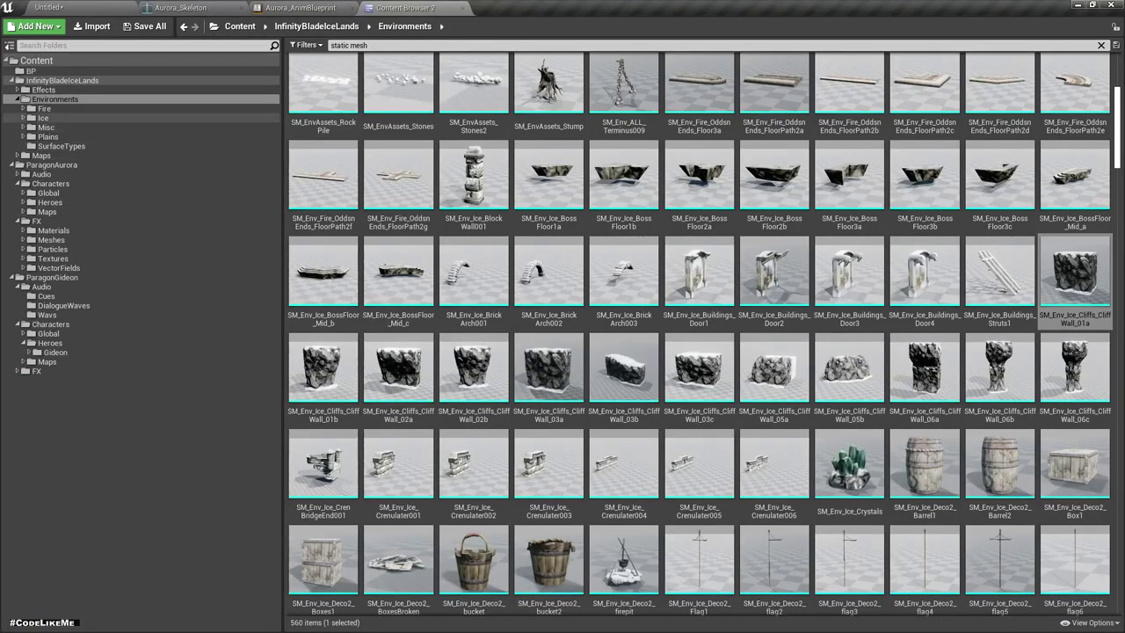
{"action": "left_click", "coordinate": [46, 211]}
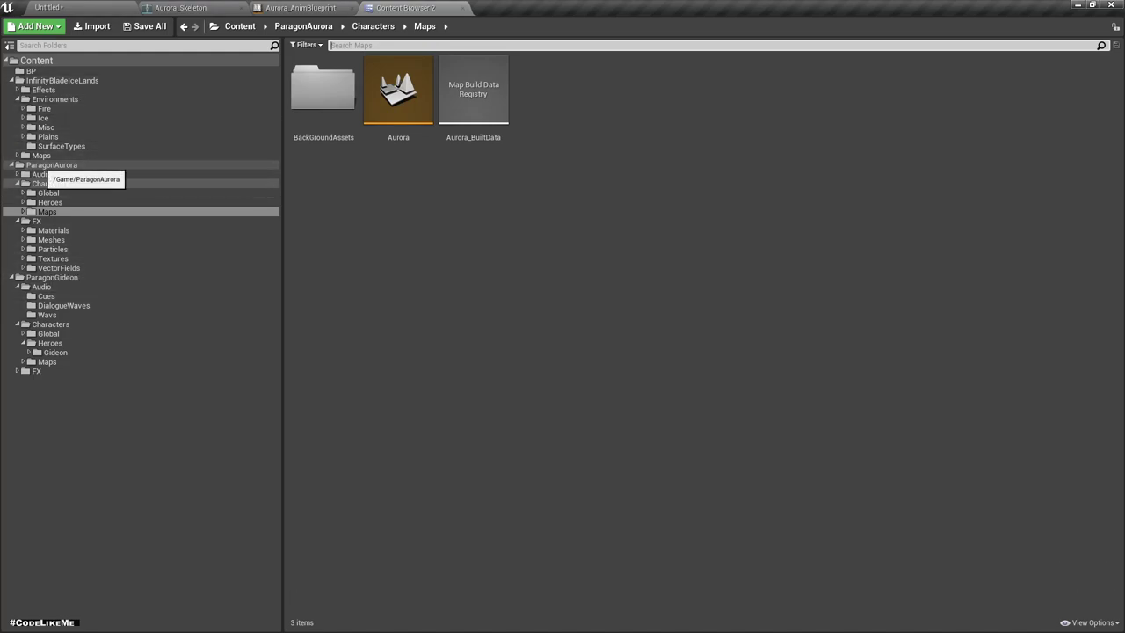
{"action": "left_click", "coordinate": [50, 202]}
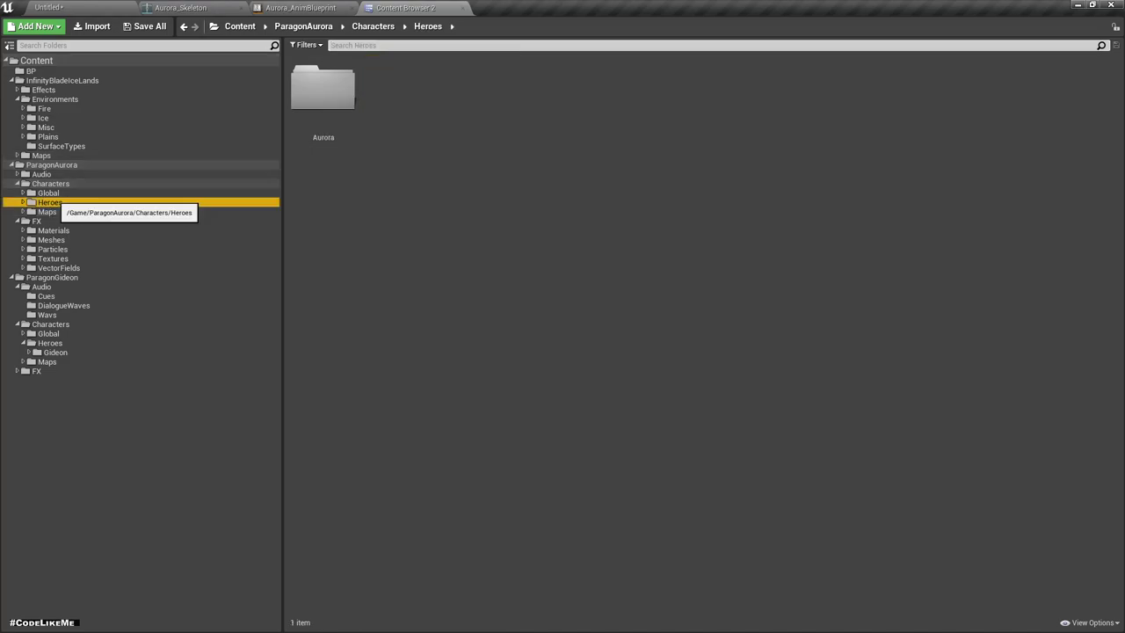
{"action": "double_click", "coordinate": [323, 88]}
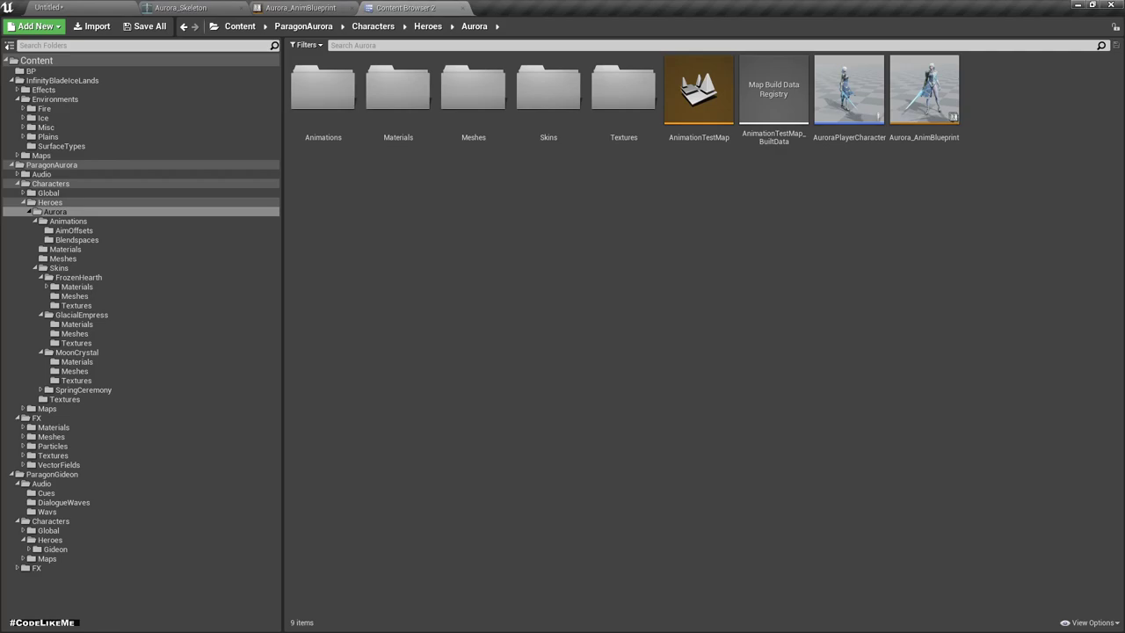
{"action": "left_click", "coordinate": [342, 44]}
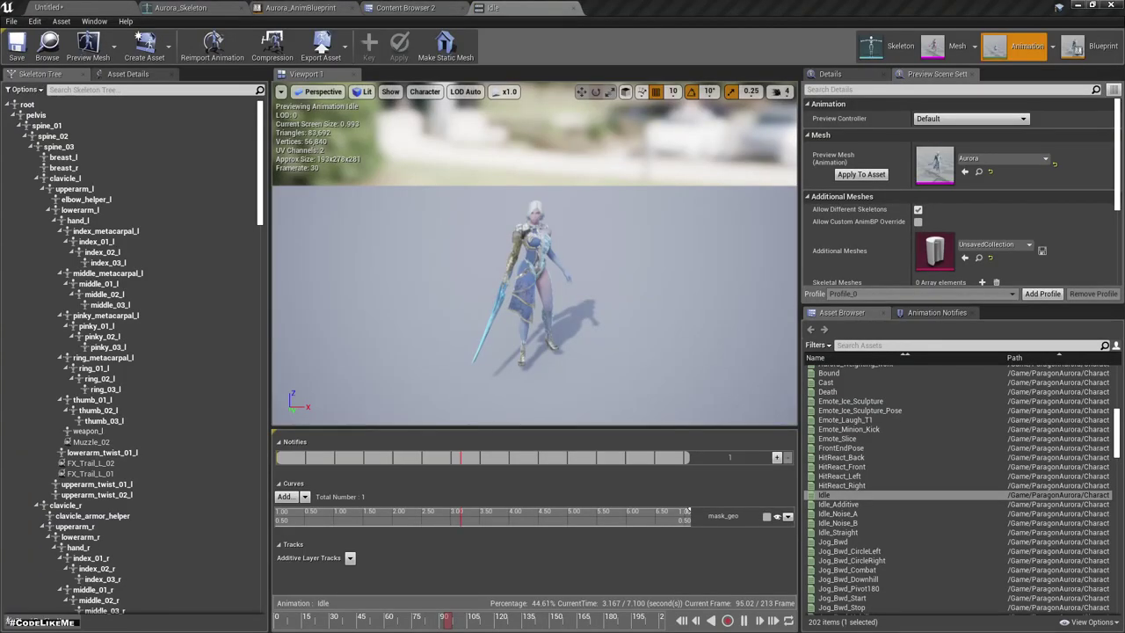
{"action": "left_click", "coordinate": [47, 46]}
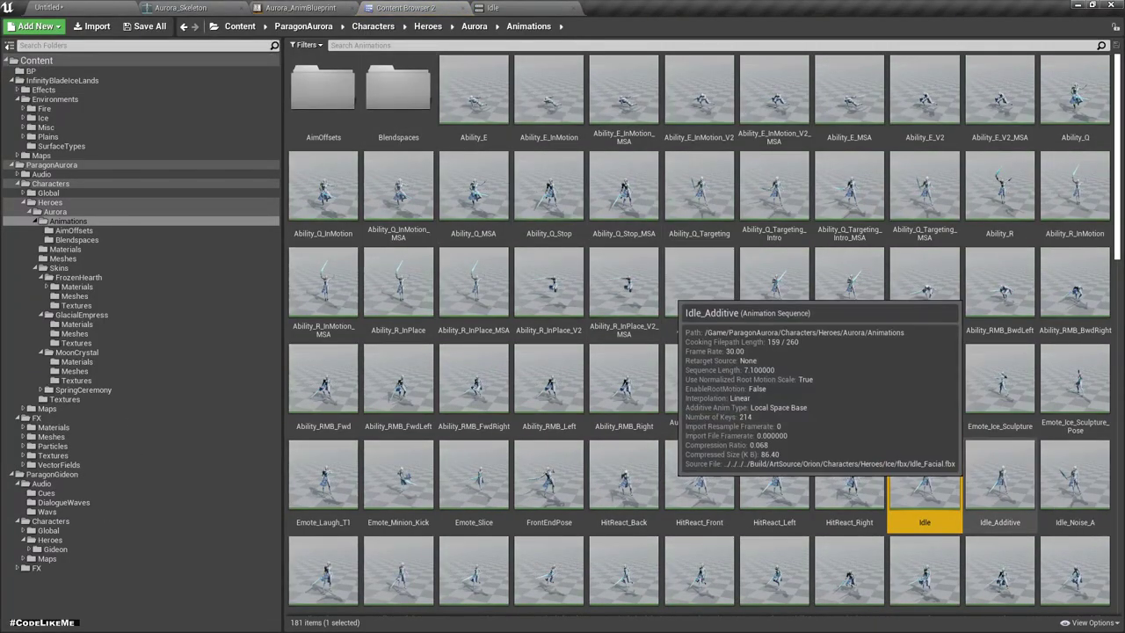
{"action": "mouse_move", "coordinate": [924, 479]}
{"action": "left_mouse_down"}
{"action": "mouse_move", "coordinate": [931, 499]}
{"action": "mouse_move", "coordinate": [104, 25]}
{"action": "left_mouse_up"}
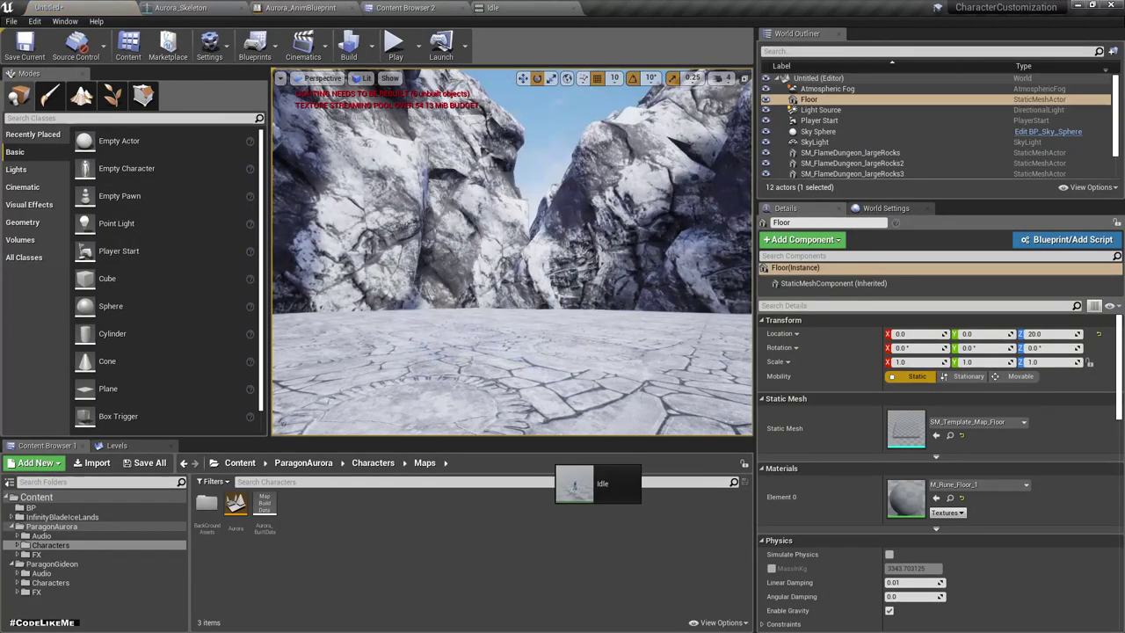
Drop the Idle Aurora into the level, rotate it to 190° and move it onto the floor
{"action": "left_click_drag", "start_coordinate": [104, 24], "coordinate": [496, 304]}
{"action": "right_click_drag", "start_coordinate": [497, 303], "coordinate": [497, 303]}
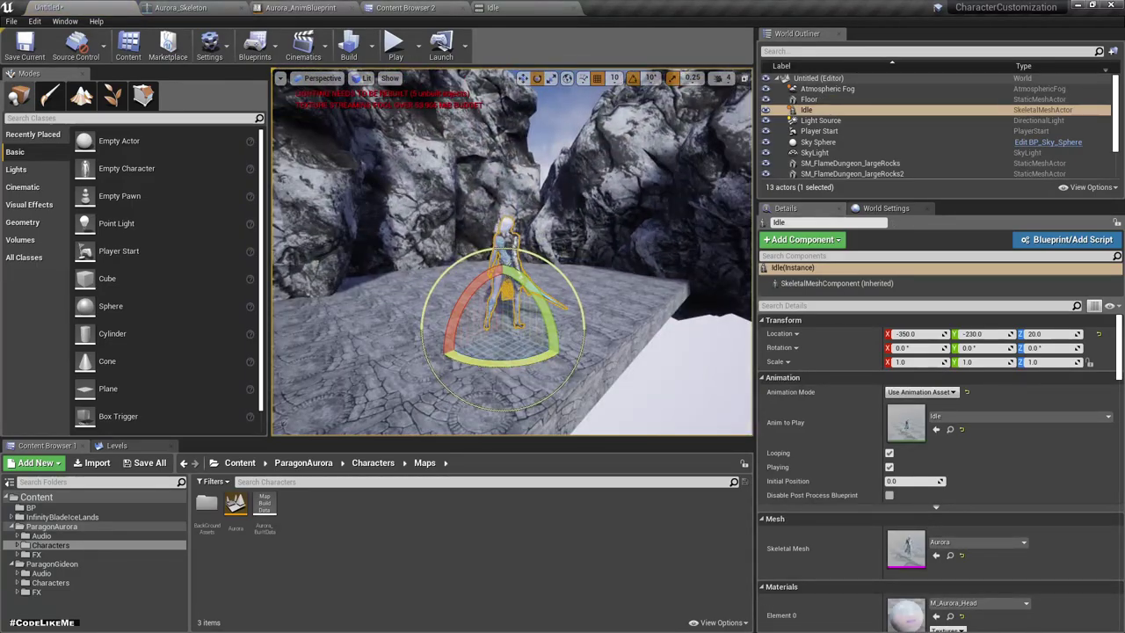
{"action": "right_click_drag", "start_coordinate": [496, 303], "coordinate": [496, 303]}
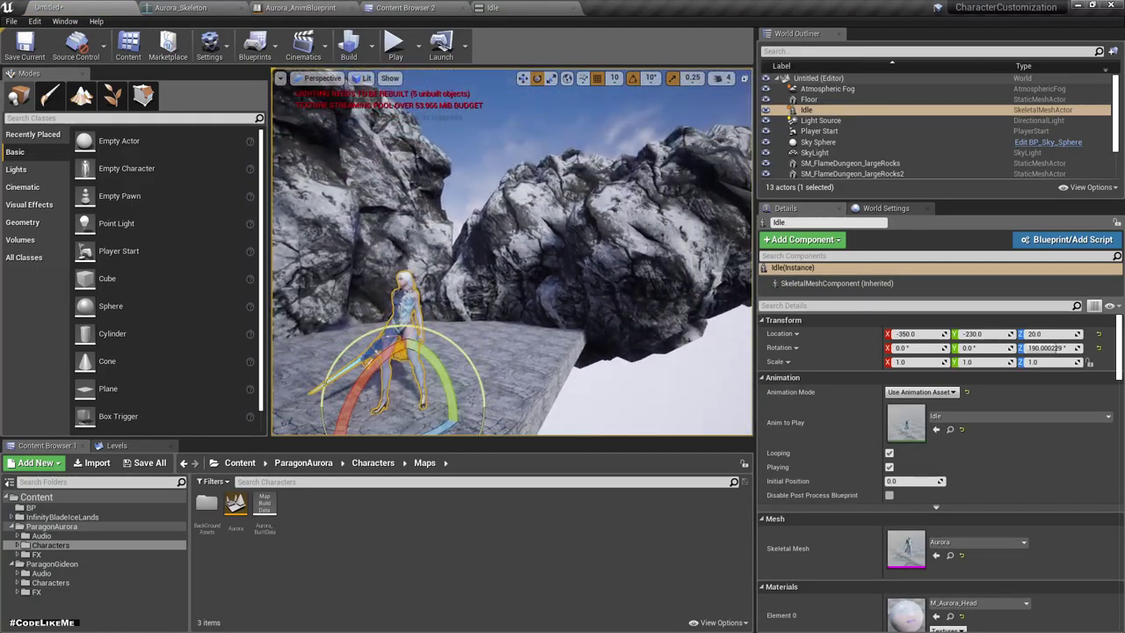
{"action": "key", "text": "w"}
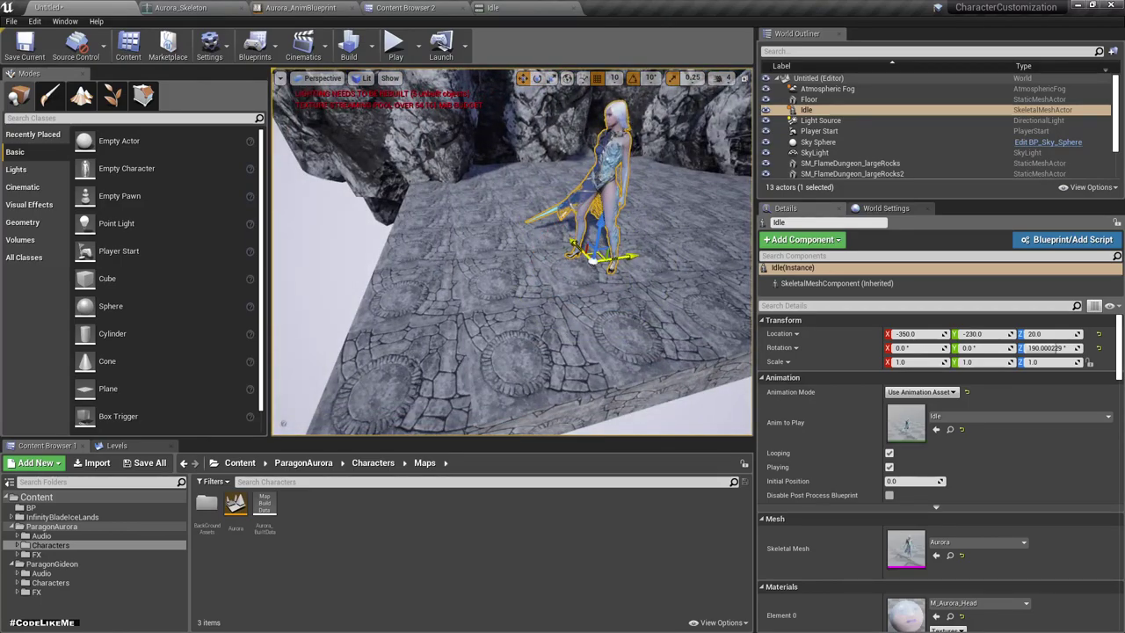
{"action": "right_click_drag", "start_coordinate": [512, 252], "coordinate": [512, 251]}
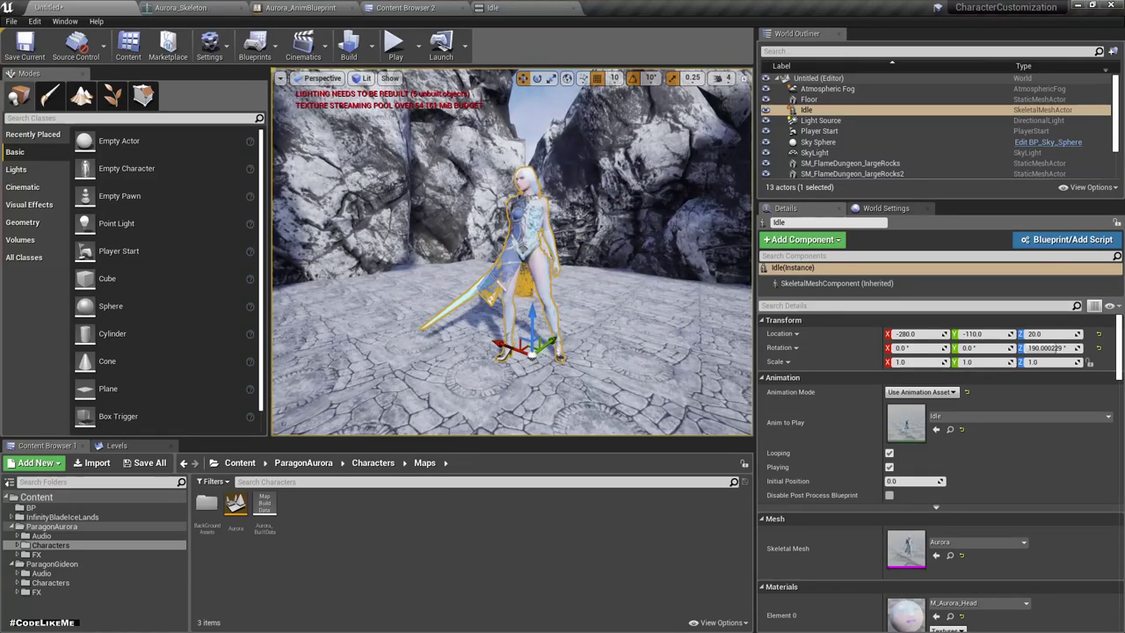
{"action": "key", "text": "F11"}
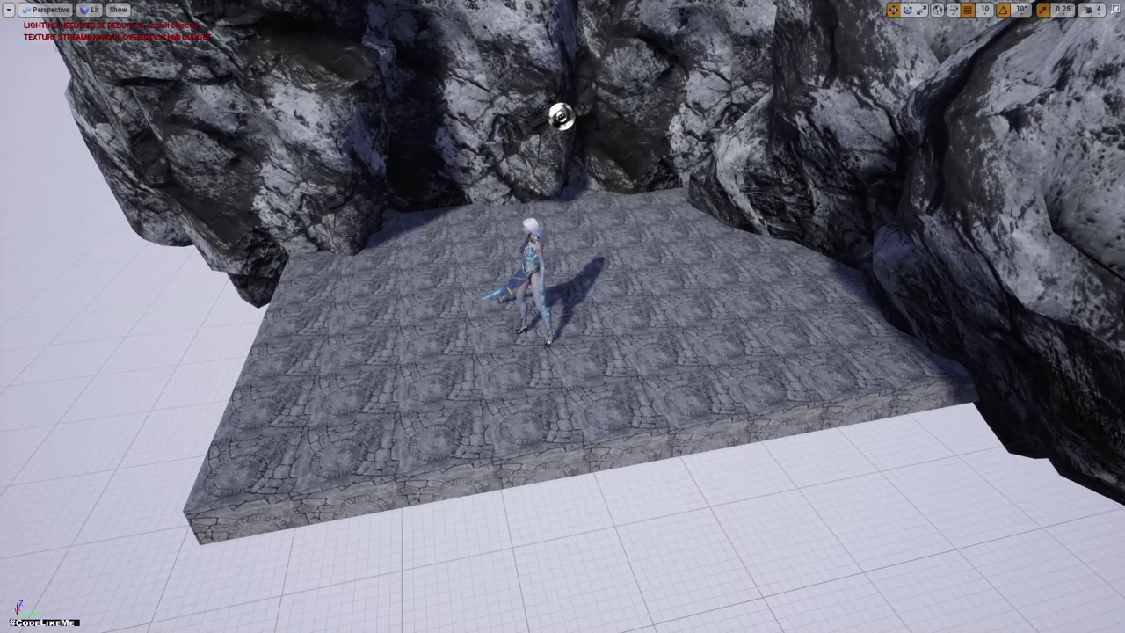
Alt-drag the floor slab three times to create Floor2, Floor3 and Floor4
{"action": "left_click", "coordinate": [531, 281]}
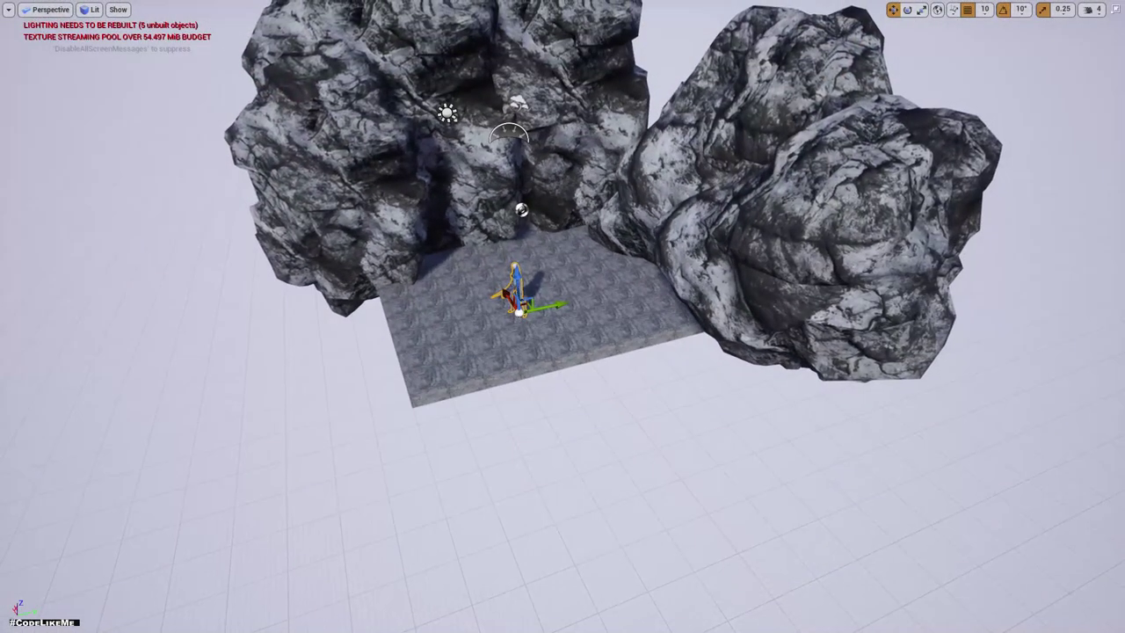
{"action": "left_click_drag", "start_coordinate": [514, 257], "coordinate": [641, 431], "text": "alt"}
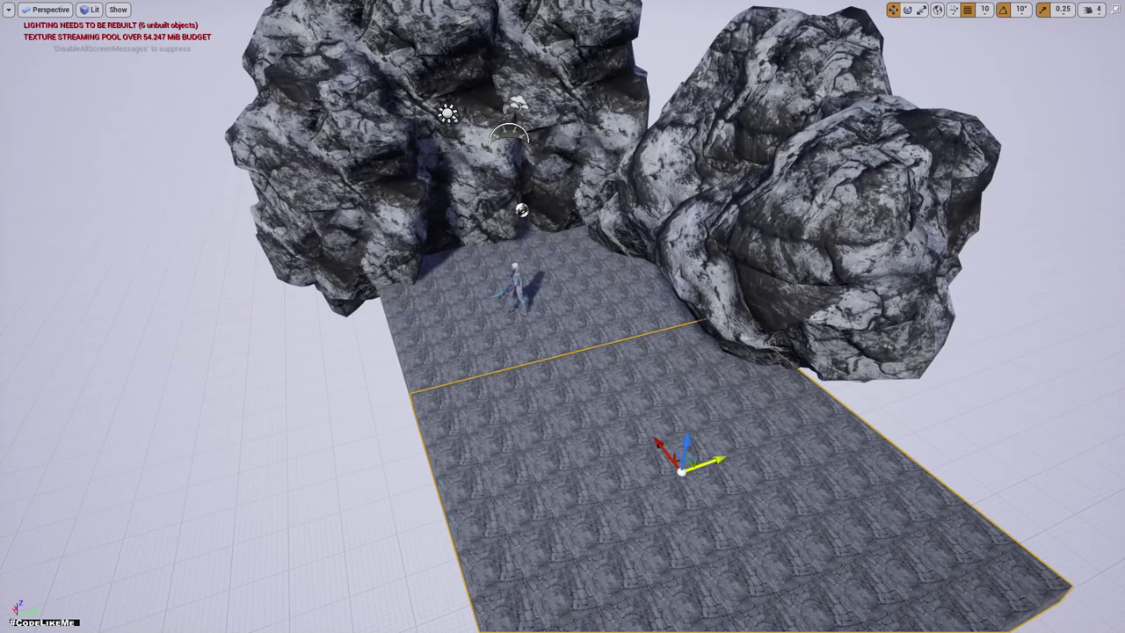
{"action": "left_click_drag", "start_coordinate": [694, 459], "coordinate": [153, 536], "text": "alt"}
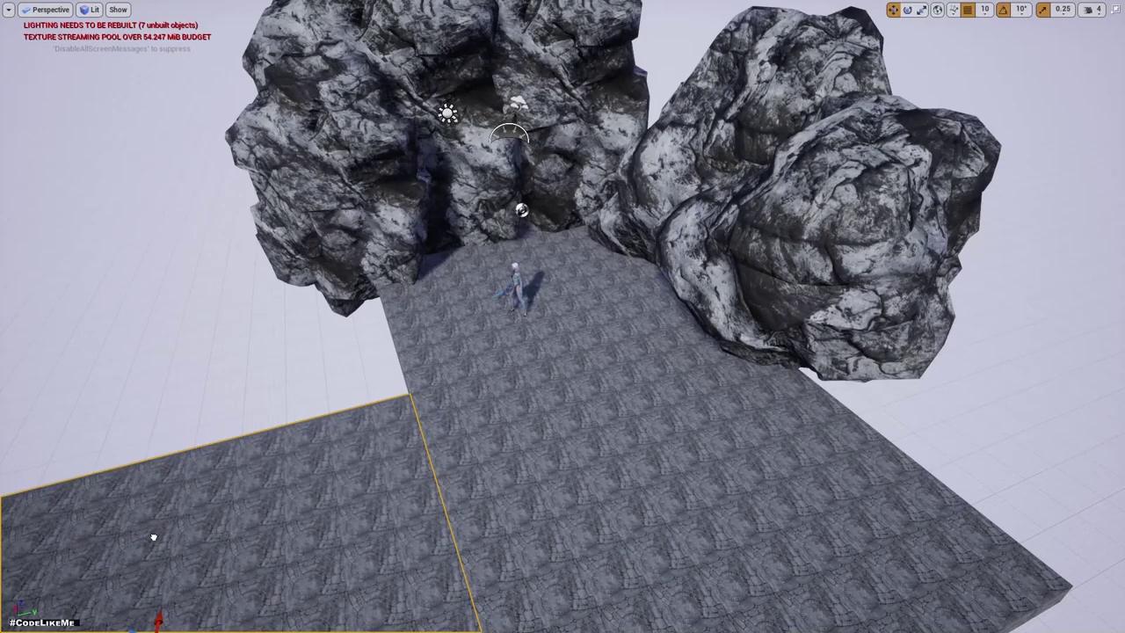
{"action": "key", "text": "f"}
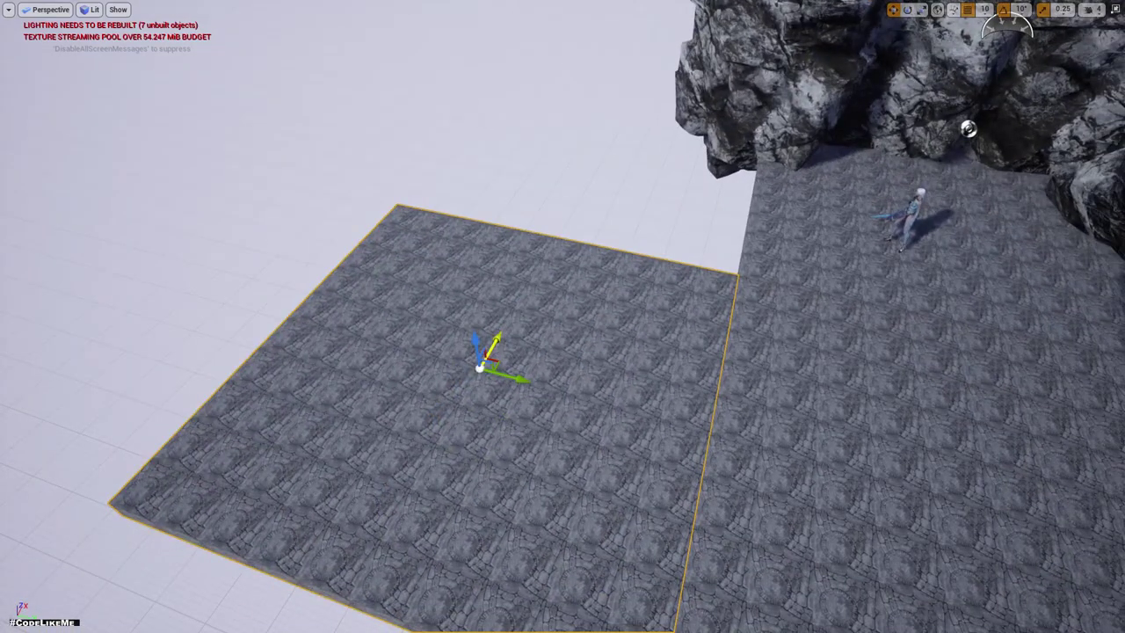
{"action": "left_click_drag", "start_coordinate": [498, 339], "coordinate": [654, 143], "text": "alt"}
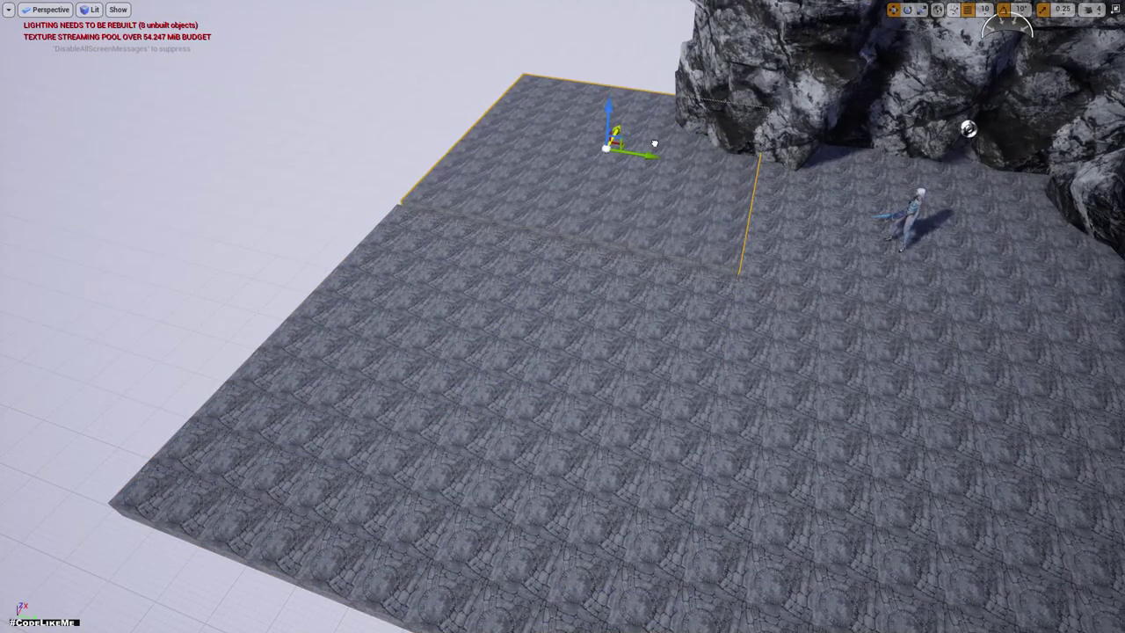
Lower the last slab copy level with the floor, then exit full screen into game view
{"action": "right_click_drag", "start_coordinate": [653, 143], "coordinate": [615, 176]}
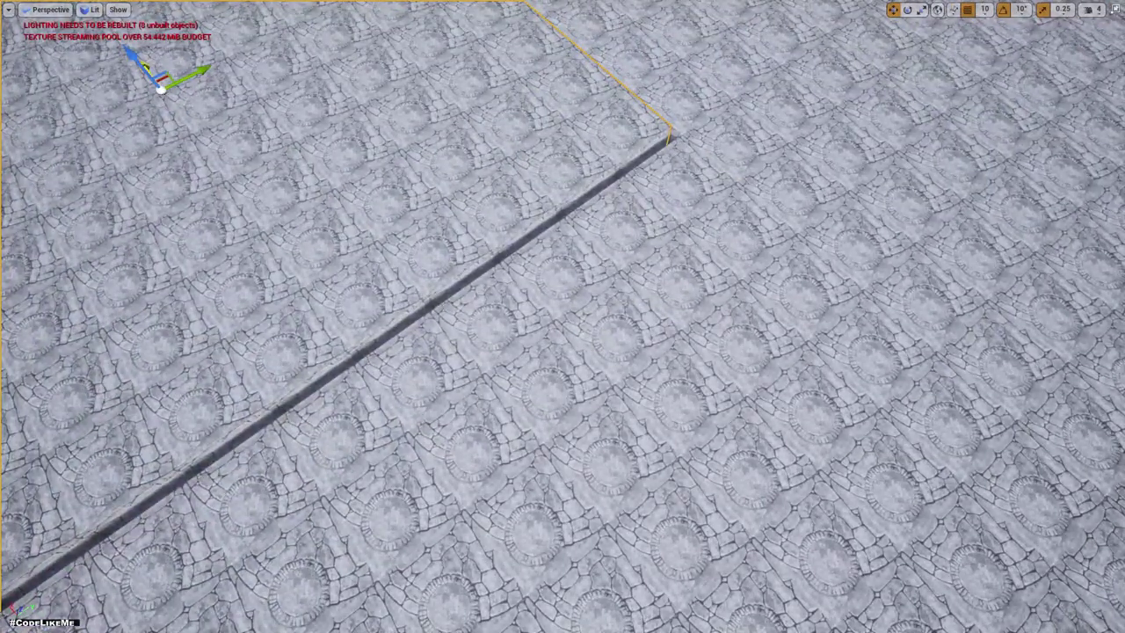
{"action": "left_click_drag", "start_coordinate": [142, 61], "coordinate": [150, 69]}
{"action": "right_click_drag", "start_coordinate": [563, 317], "coordinate": [562, 263]}
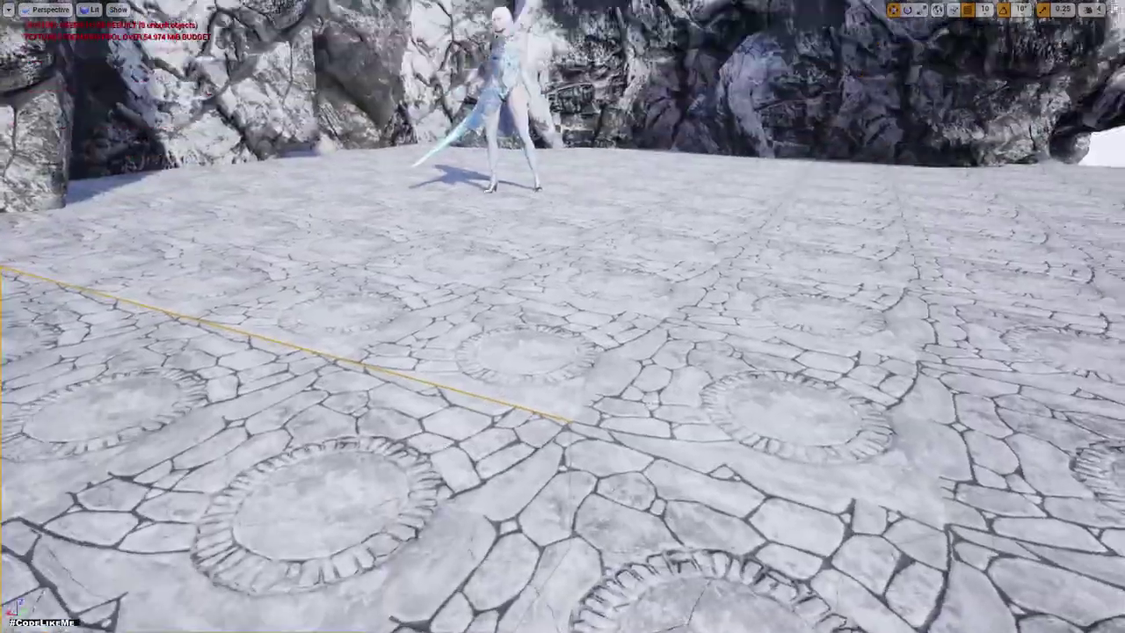
{"action": "right_click_drag", "start_coordinate": [562, 317], "coordinate": [562, 282]}
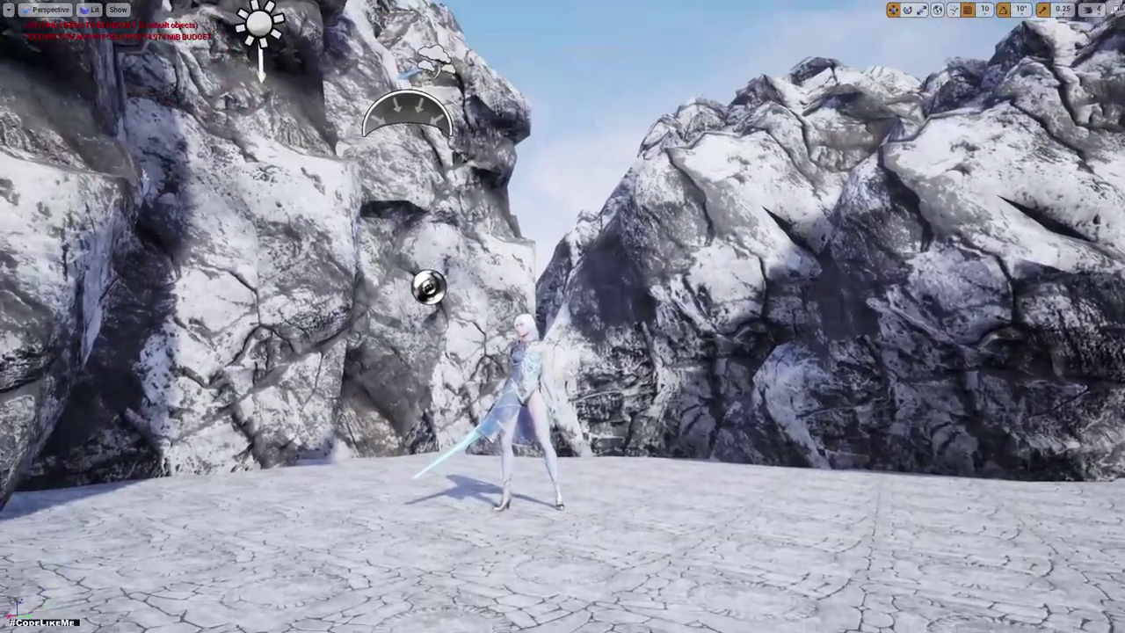
{"action": "key", "text": "F11"}
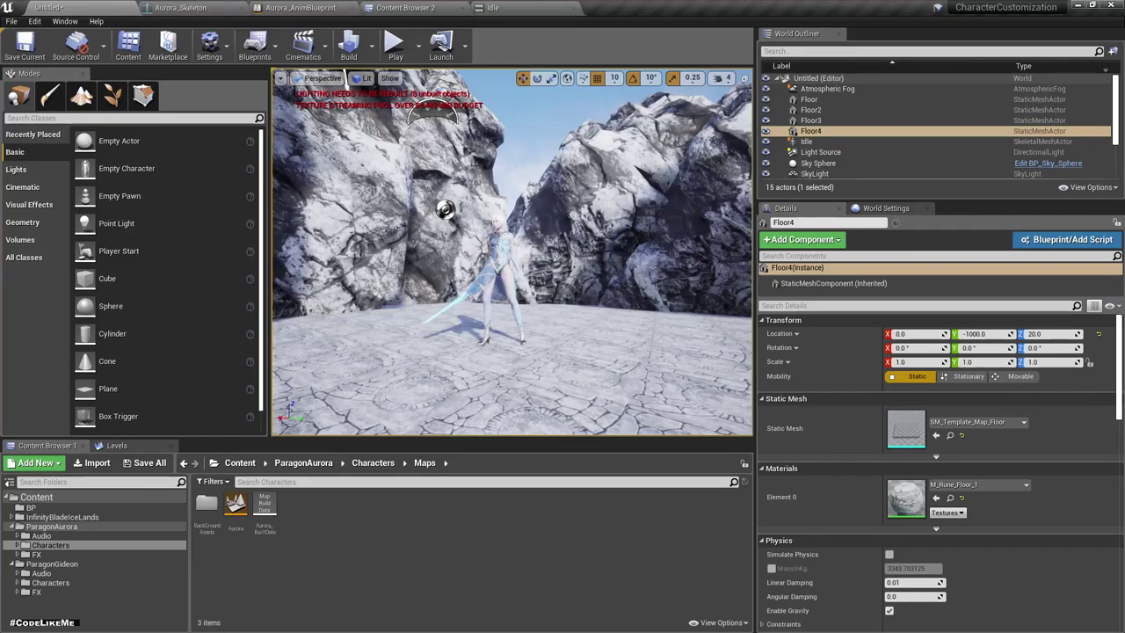
{"action": "key", "text": "g"}
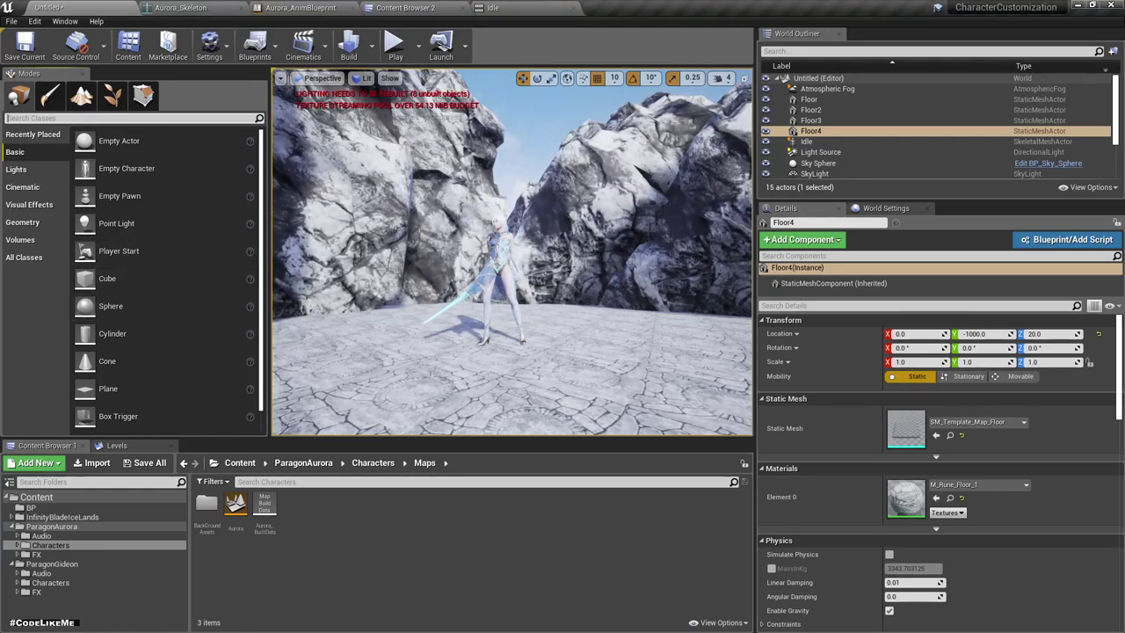
Add a CameraActor from the Modes search and move it to X -380, Y -250
{"action": "type", "text": "camer"}
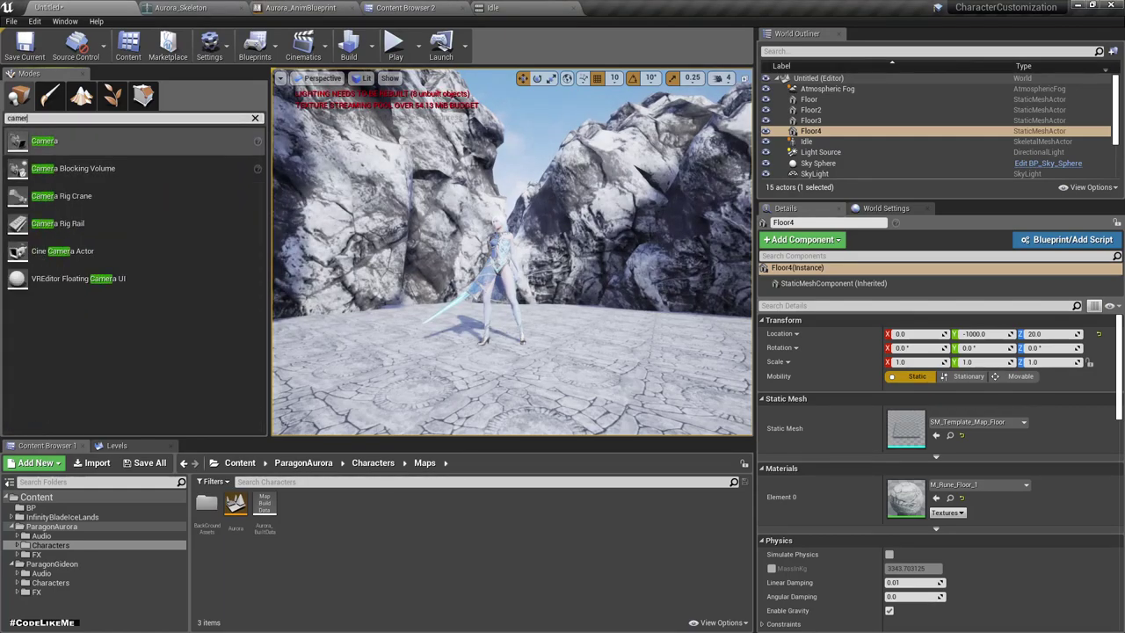
{"action": "mouse_move", "coordinate": [42, 141]}
{"action": "left_mouse_down"}
{"action": "mouse_move", "coordinate": [497, 367]}
{"action": "mouse_move", "coordinate": [496, 303]}
{"action": "left_mouse_up"}
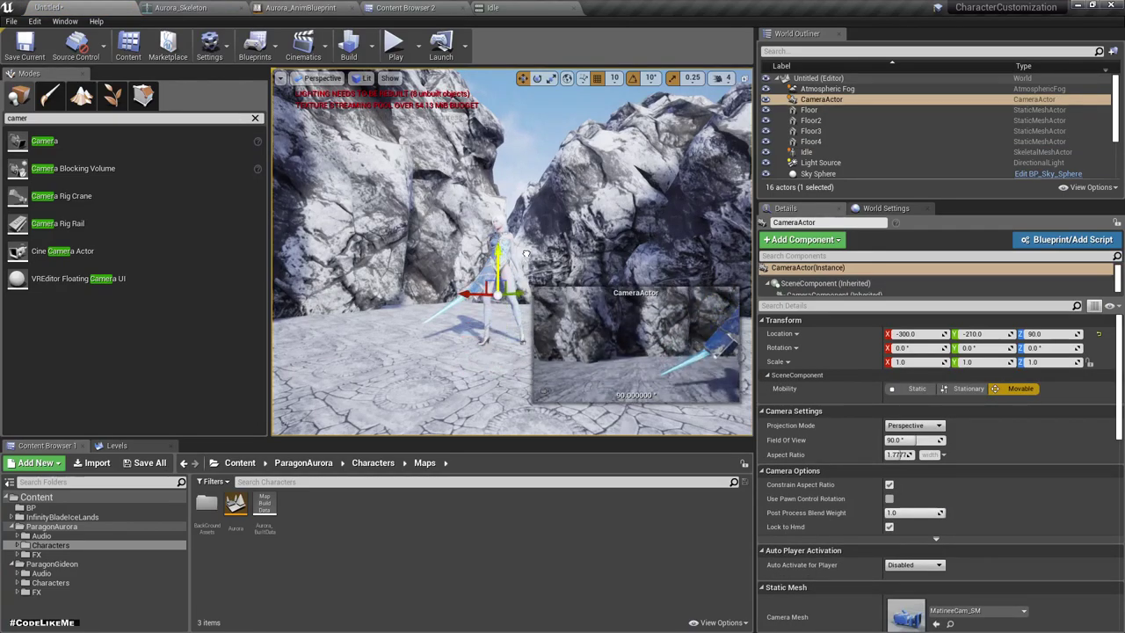
{"action": "right_click_drag", "start_coordinate": [496, 303], "coordinate": [496, 303]}
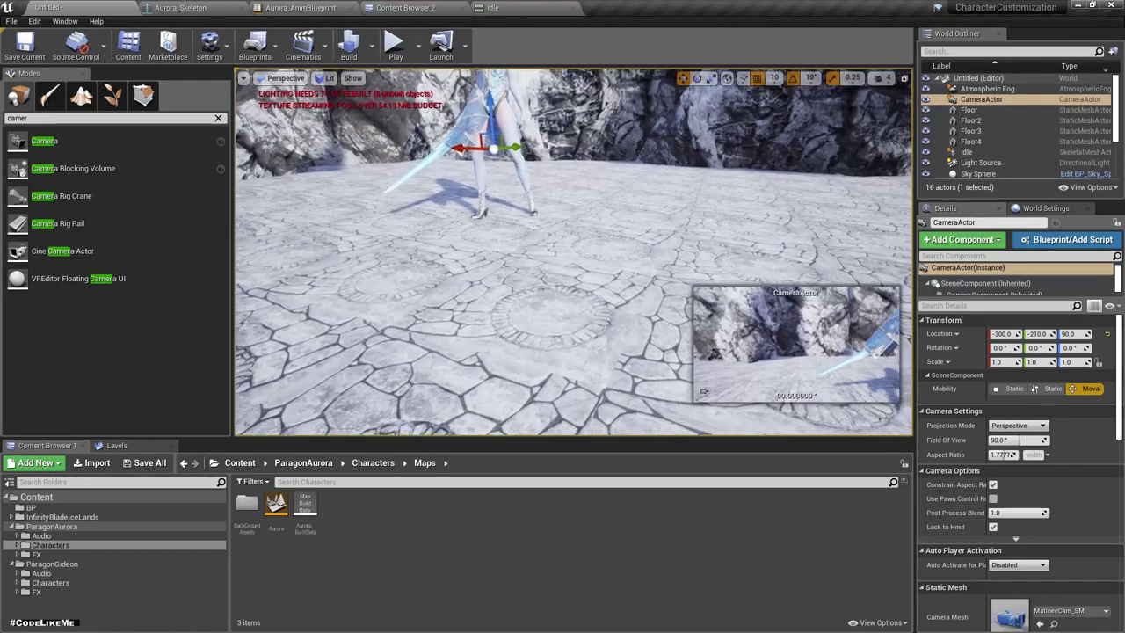
{"action": "right_click_drag", "start_coordinate": [574, 250], "coordinate": [573, 250]}
{"action": "left_click_drag", "start_coordinate": [597, 180], "coordinate": [566, 200]}
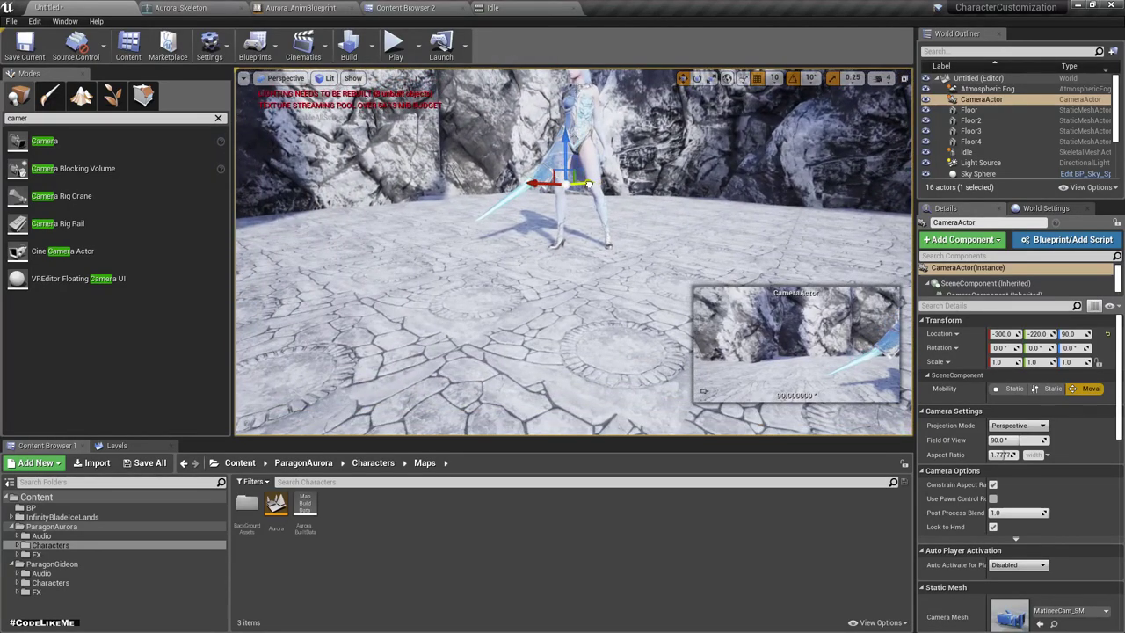
{"action": "left_click_drag", "start_coordinate": [497, 185], "coordinate": [580, 204]}
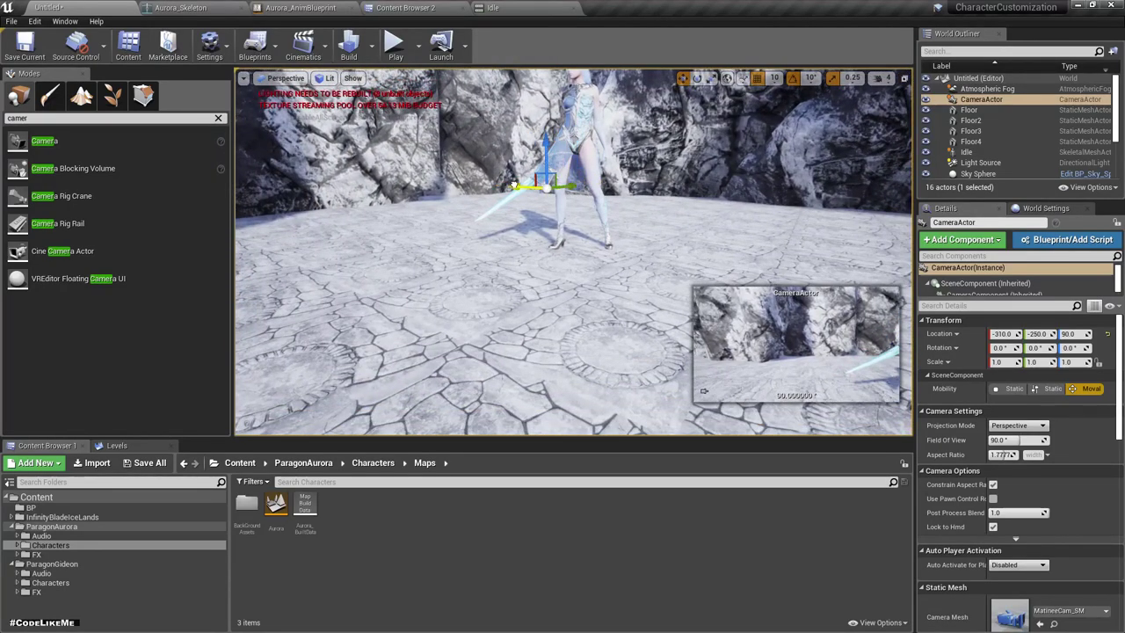
{"action": "right_click_drag", "start_coordinate": [573, 251], "coordinate": [574, 250]}
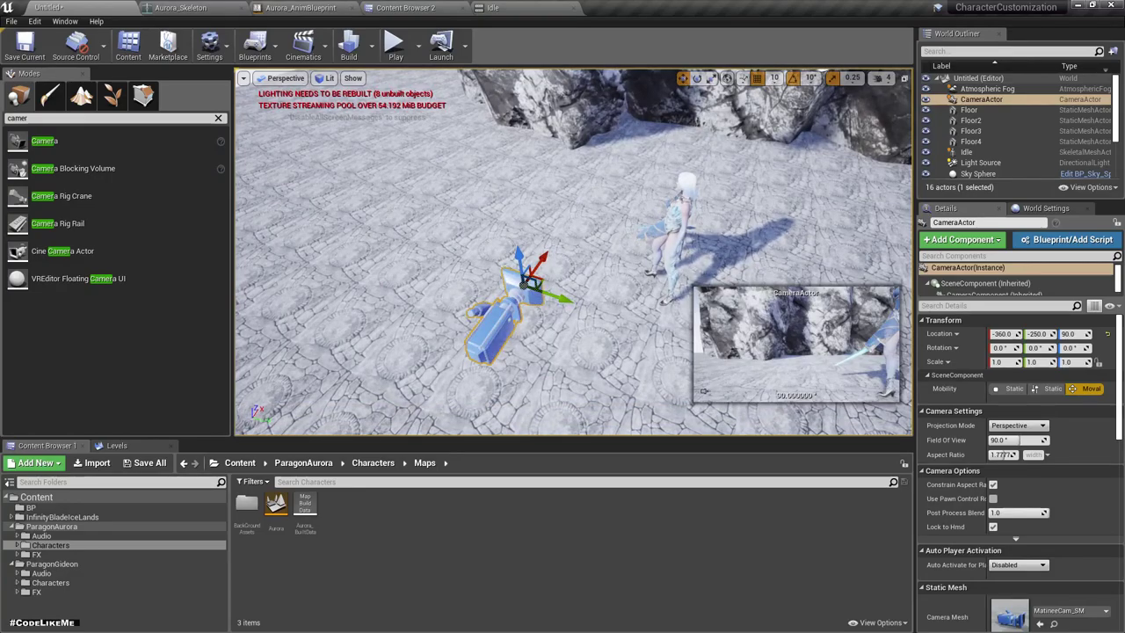
Turn the camera 40° to face Aurora and raise it to Z 110
{"action": "key", "text": "e"}
{"action": "mouse_move", "coordinate": [587, 263]}
{"action": "left_mouse_down"}
{"action": "mouse_move", "coordinate": [592, 255]}
{"action": "mouse_move", "coordinate": [582, 308]}
{"action": "left_mouse_up"}
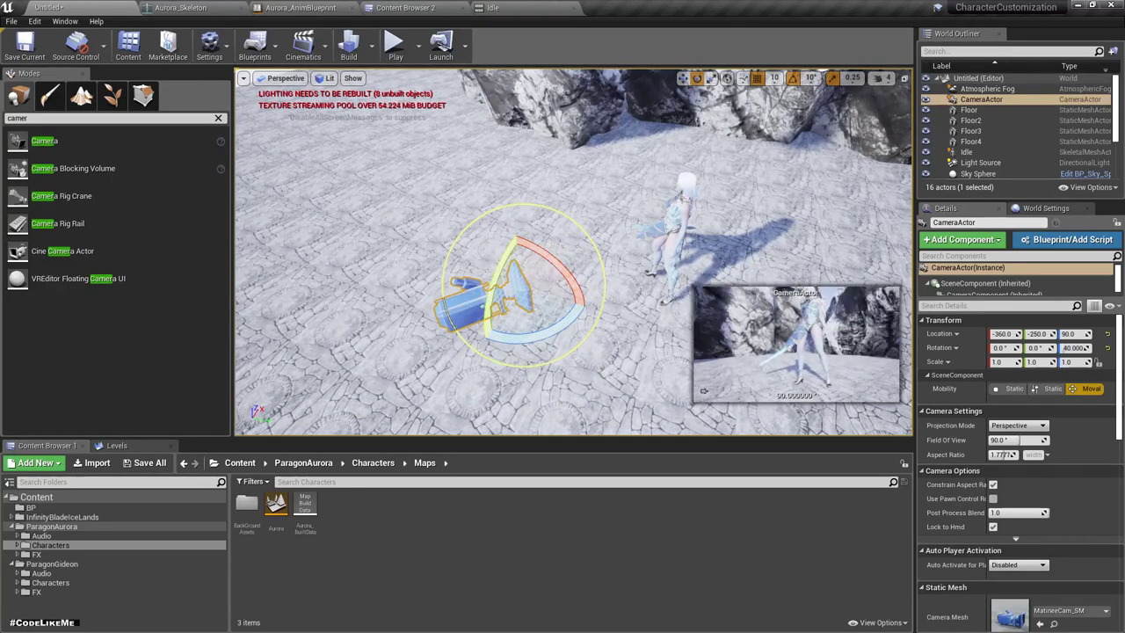
{"action": "key", "text": "w"}
{"action": "mouse_move", "coordinate": [520, 250]}
{"action": "left_mouse_down"}
{"action": "mouse_move", "coordinate": [520, 238]}
{"action": "mouse_move", "coordinate": [531, 275]}
{"action": "mouse_move", "coordinate": [519, 276]}
{"action": "mouse_move", "coordinate": [556, 300]}
{"action": "left_mouse_up"}
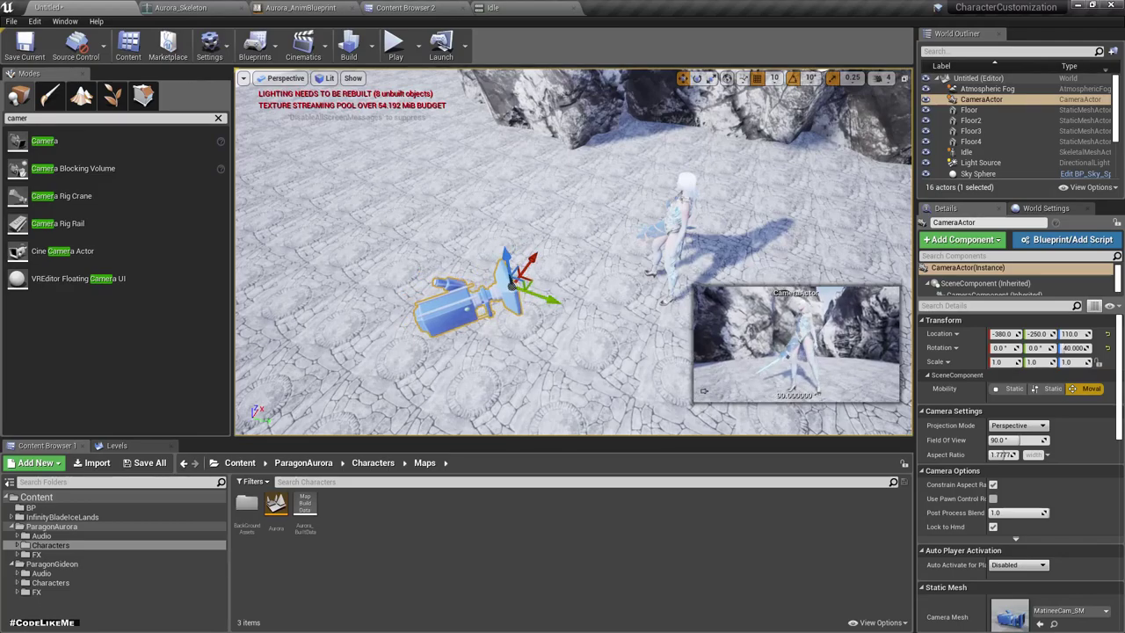
{"action": "right_click_drag", "start_coordinate": [511, 284], "coordinate": [454, 304]}
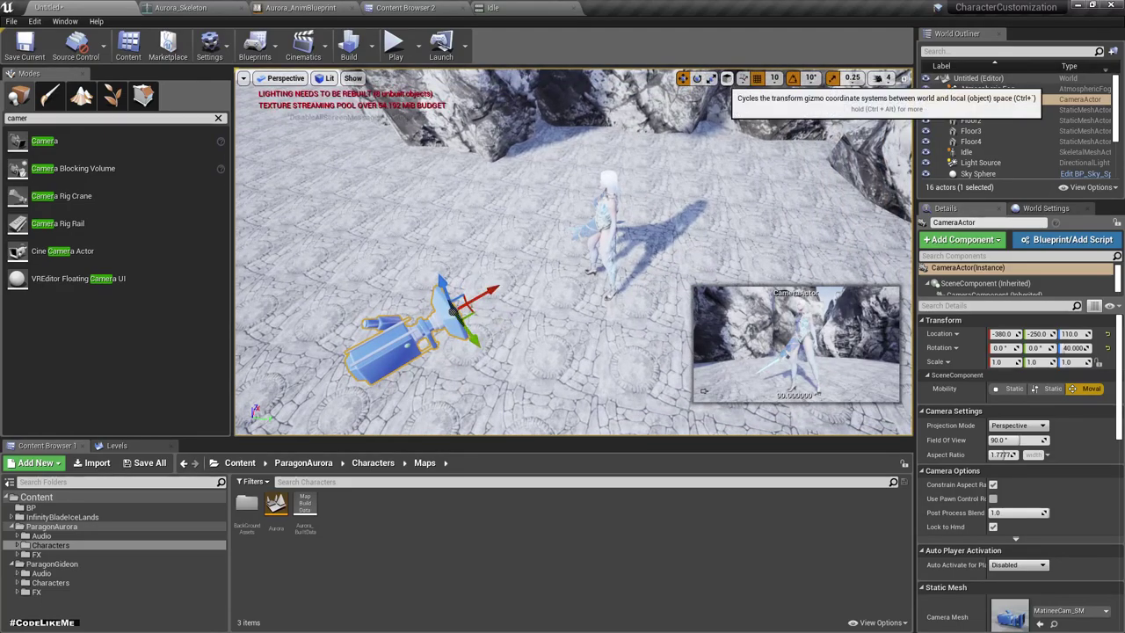
{"action": "mouse_move", "coordinate": [615, 202]}
{"action": "right_mouse_down"}
{"action": "mouse_move", "coordinate": [652, 90]}
{"action": "mouse_move", "coordinate": [652, 141]}
{"action": "right_mouse_up"}
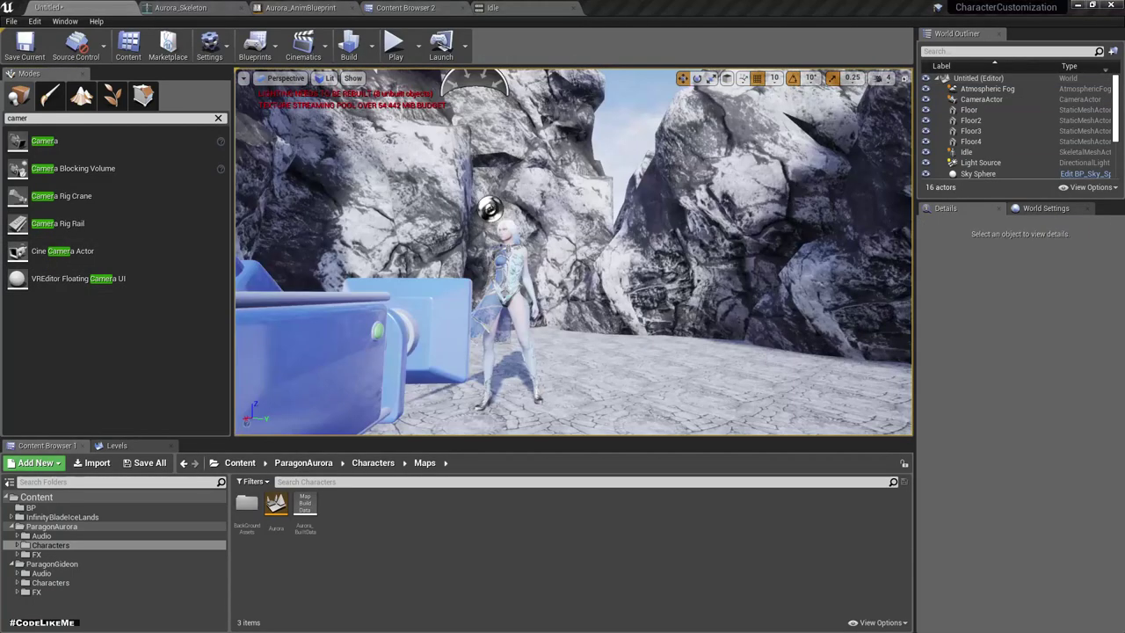
Look through the placed CameraActor using the viewport's viewpoint list
{"action": "left_click", "coordinate": [280, 77]}
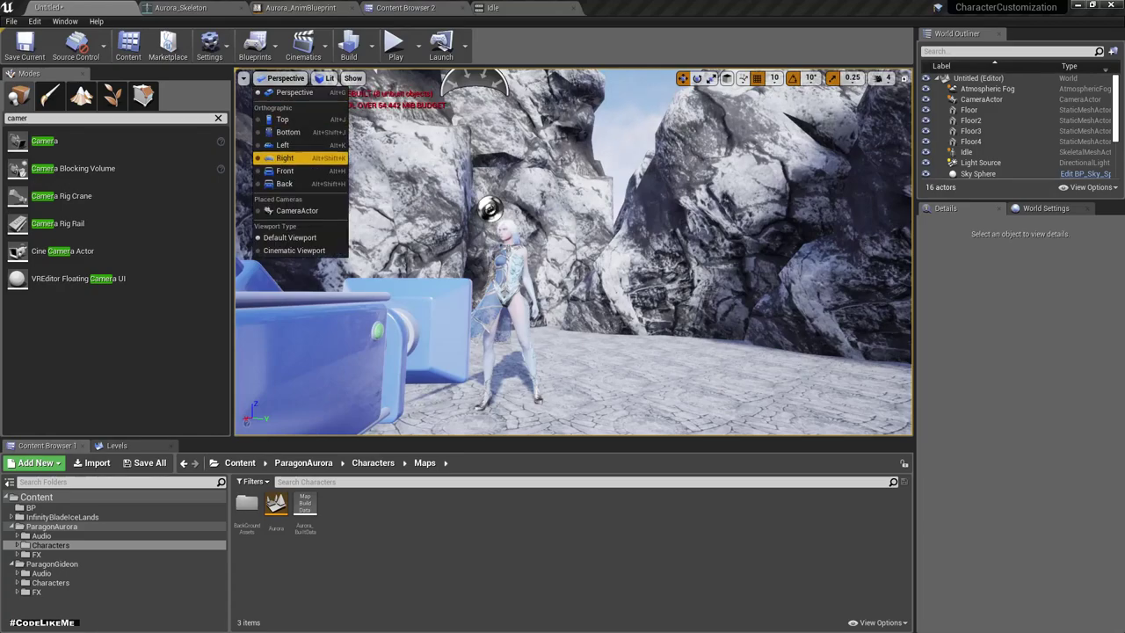
{"action": "left_click", "coordinate": [297, 211]}
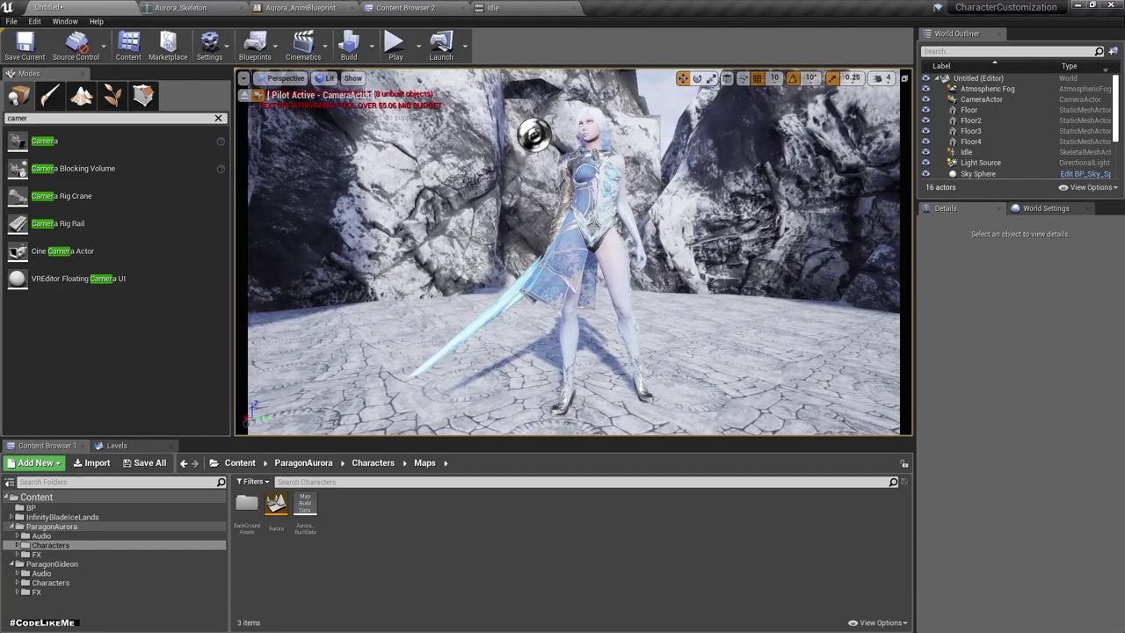
{"action": "scroll", "coordinate": [571, 255], "scroll_direction": "up", "scroll_amount": 4}
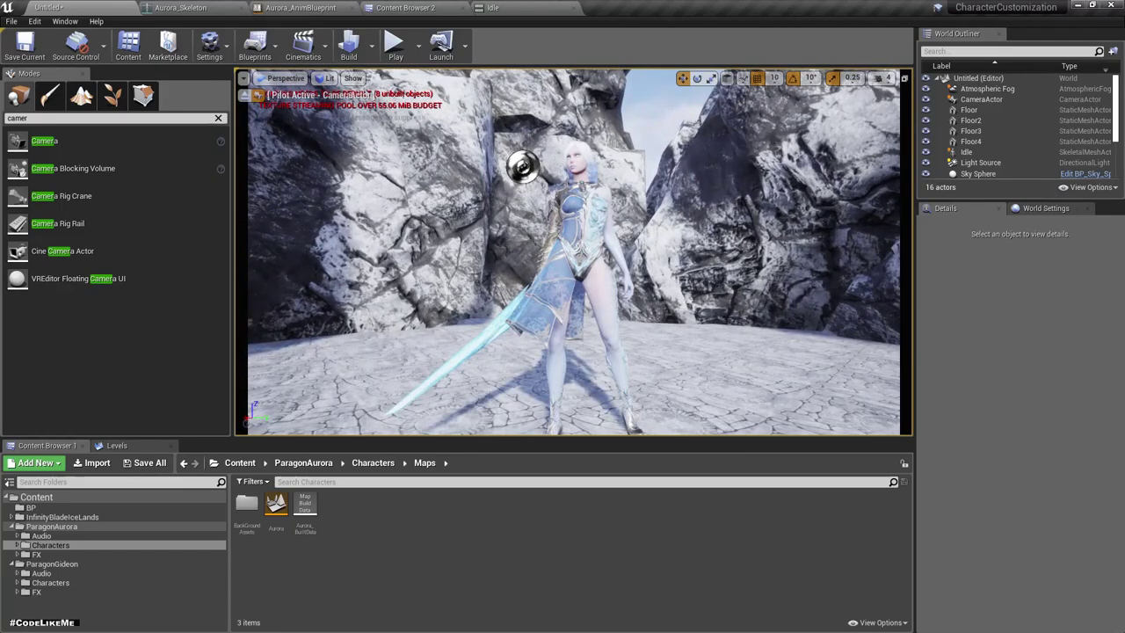
Adjust the piloted camera full-screen so Aurora stands centred before the rocks
{"action": "key", "text": "F11"}
{"action": "scroll", "coordinate": [562, 316], "scroll_direction": "down", "scroll_amount": 3}
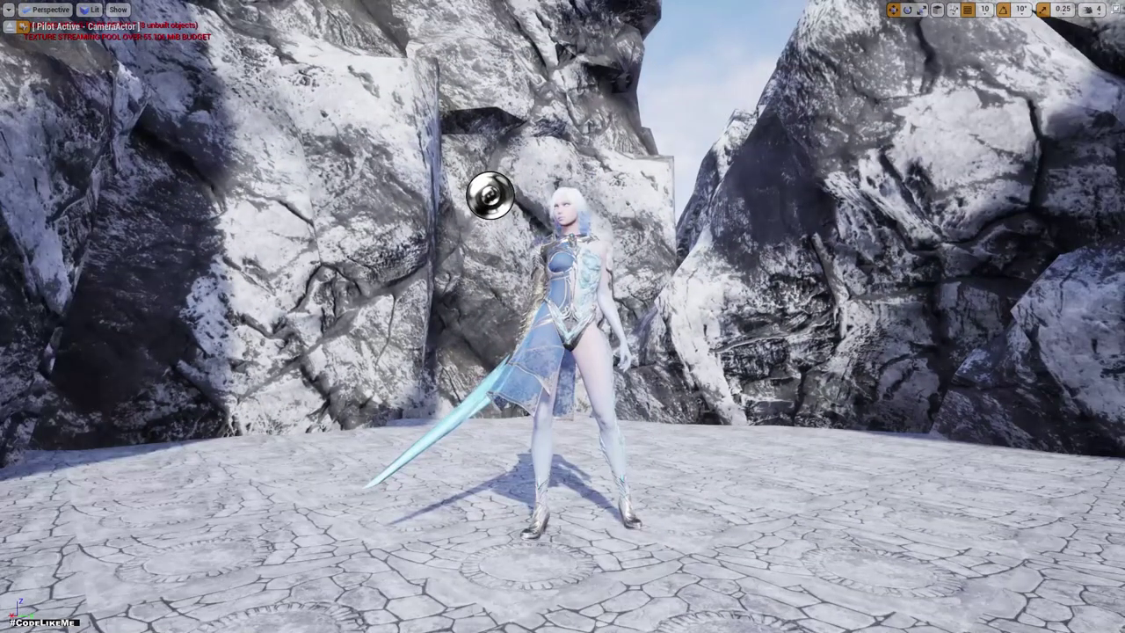
{"action": "scroll", "coordinate": [562, 317], "scroll_direction": "down", "scroll_amount": 3}
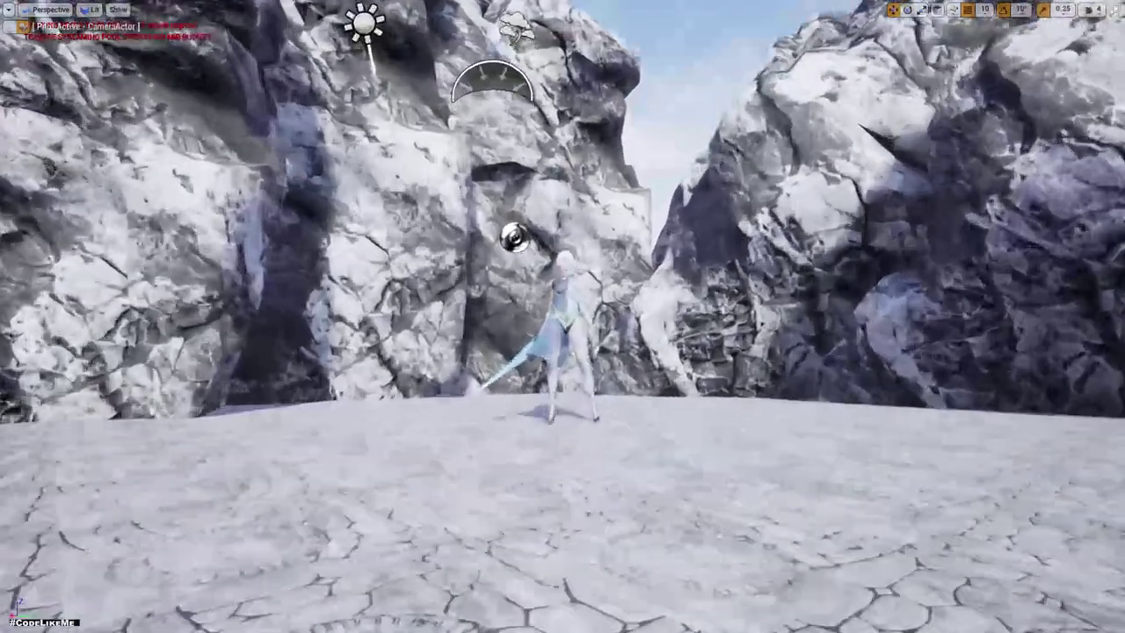
{"action": "scroll", "coordinate": [563, 317], "scroll_direction": "up", "scroll_amount": 3}
{"action": "scroll", "coordinate": [562, 316], "scroll_direction": "up", "scroll_amount": 2}
{"action": "scroll", "coordinate": [562, 316], "scroll_direction": "down", "scroll_amount": 2}
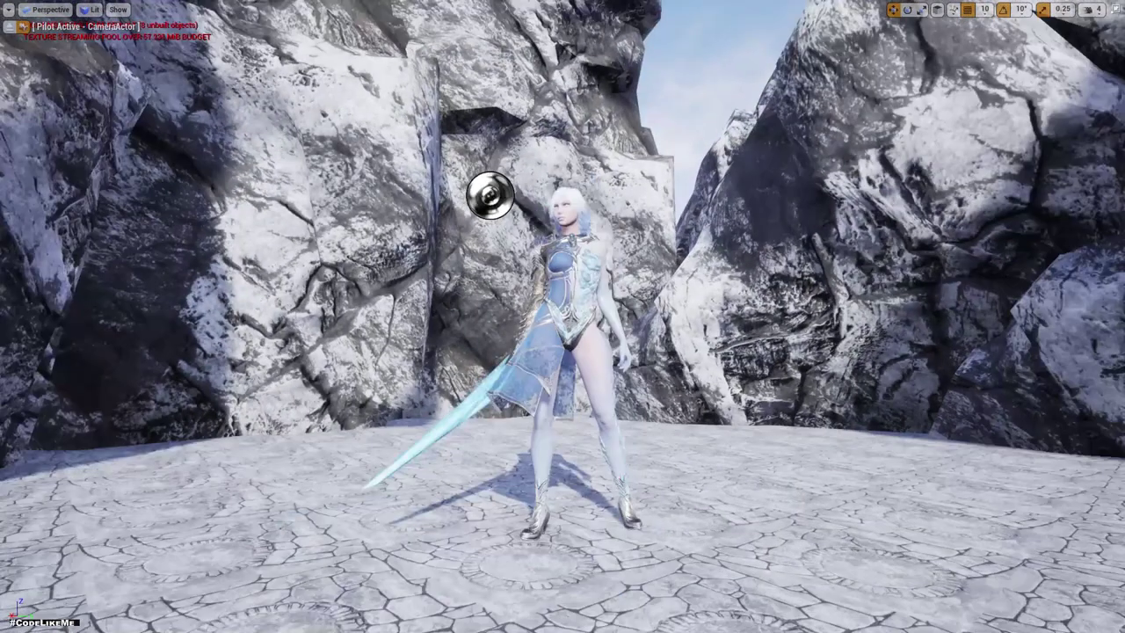
{"action": "right_click_drag", "start_coordinate": [562, 316], "coordinate": [562, 292]}
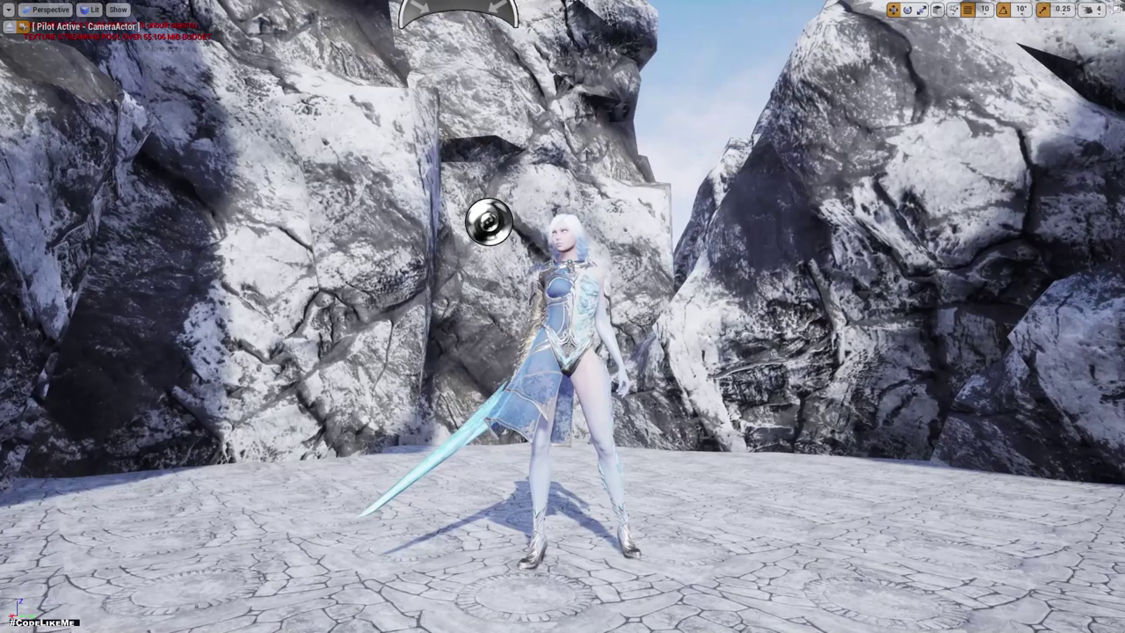
{"action": "key", "text": "F11"}
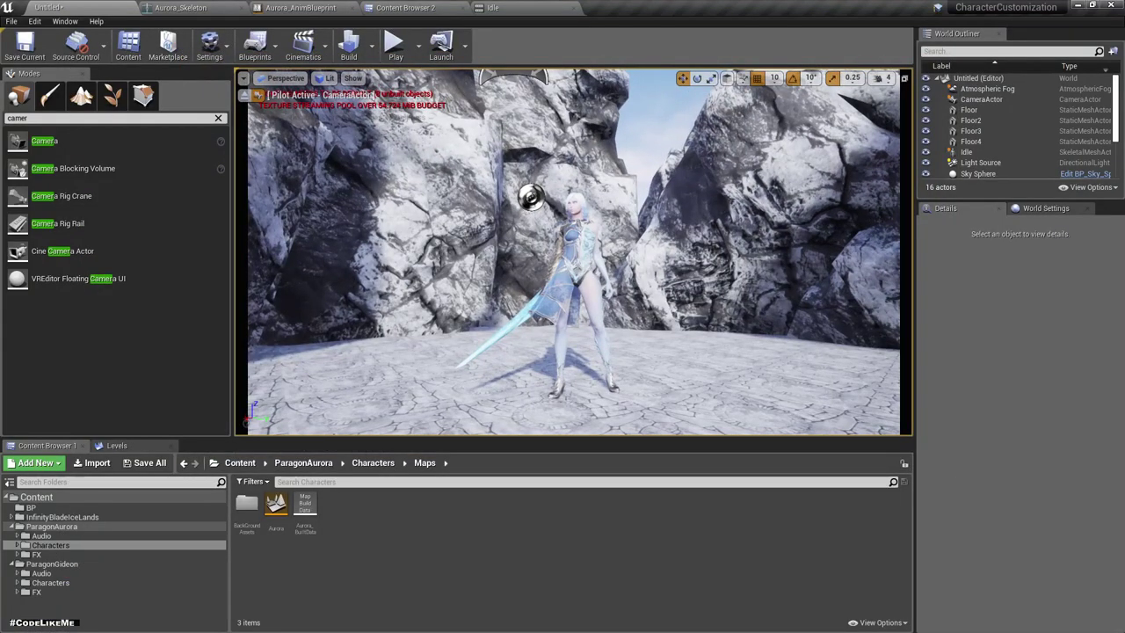
Place a Post Process Volume in the level from the Modes search
{"action": "double_click", "coordinate": [965, 152]}
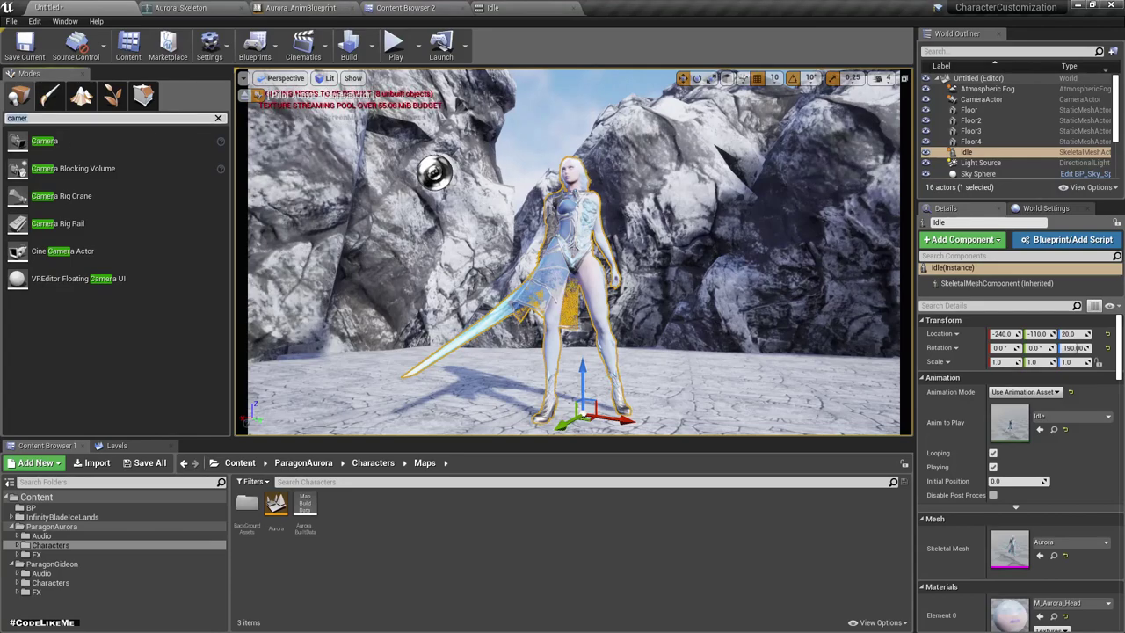
{"action": "key", "text": "ctrl+a"}
{"action": "type", "text": "pos"}
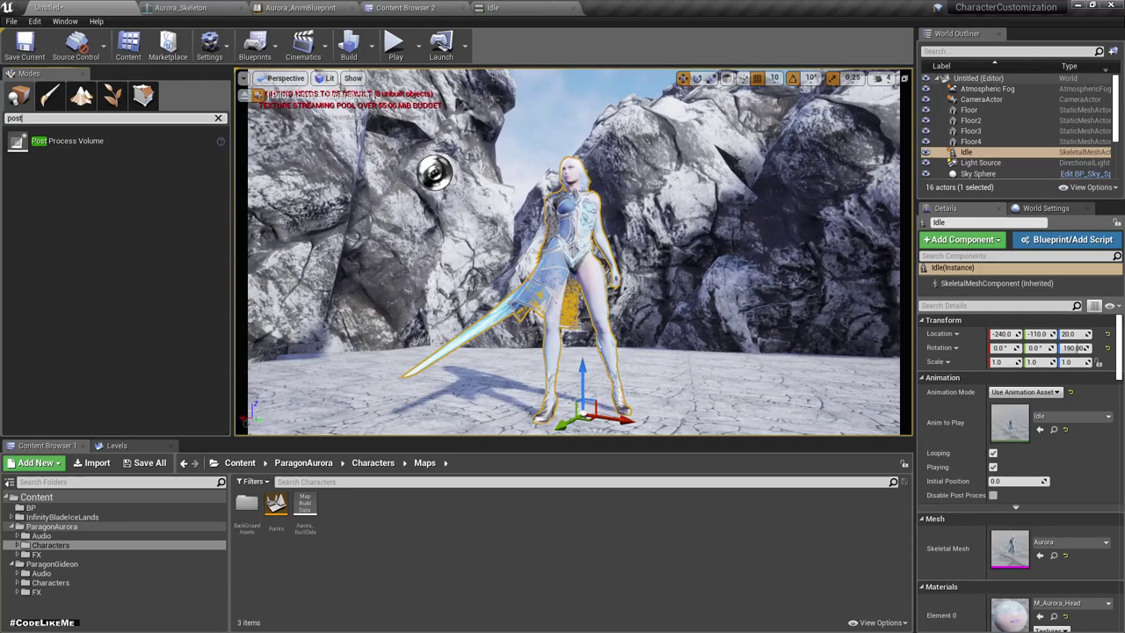
{"action": "left_click_drag", "start_coordinate": [67, 141], "coordinate": [760, 299]}
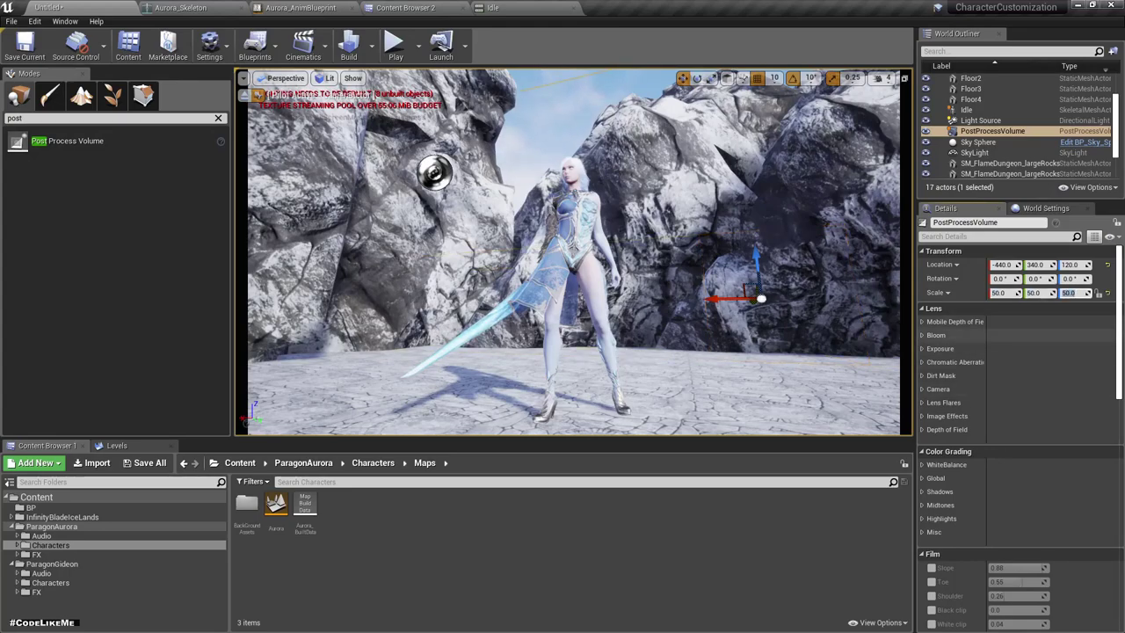
Set the volume's Depth of Field Focal Distance to 10, then 30
{"action": "left_click", "coordinate": [946, 429]}
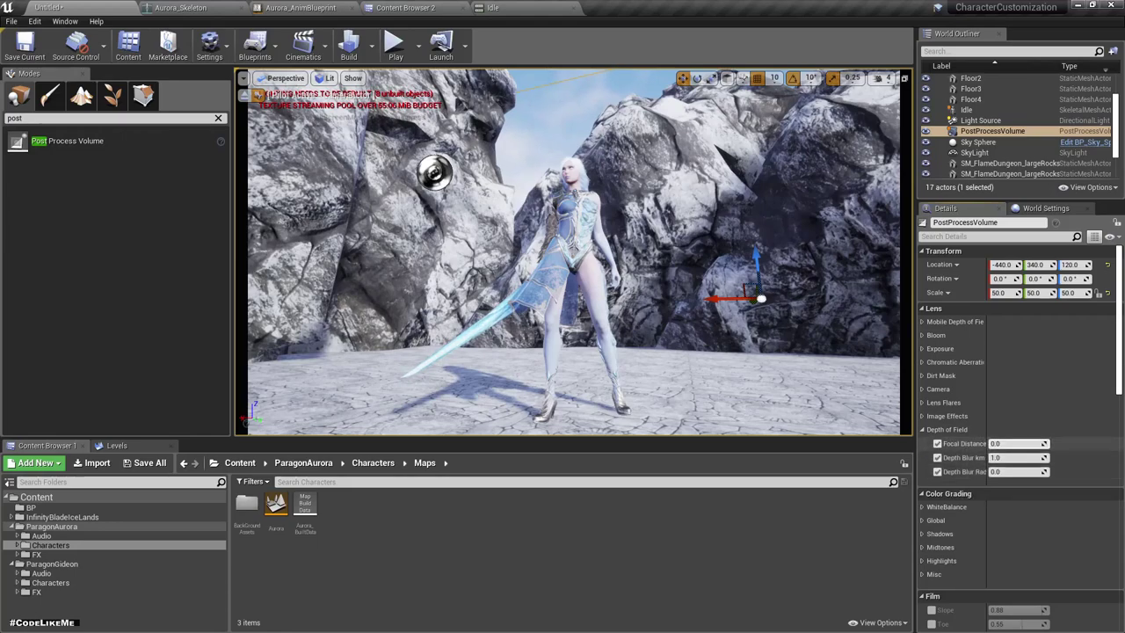
{"action": "left_click", "coordinate": [1010, 442]}
{"action": "type", "text": "10"}
{"action": "key", "text": "Return"}
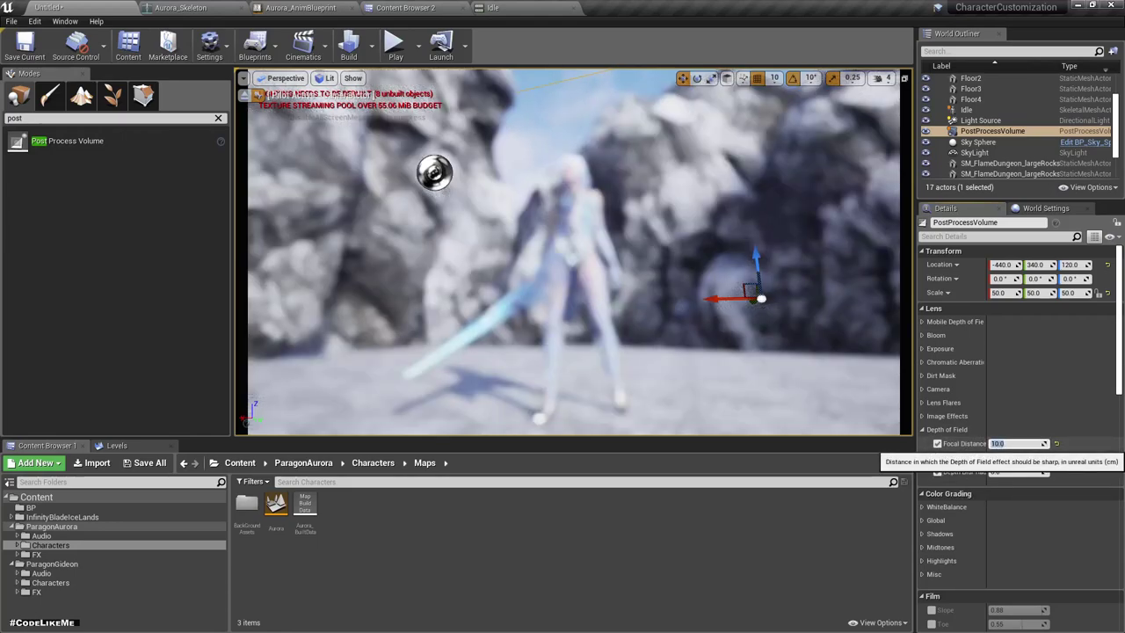
{"action": "left_click", "coordinate": [1010, 443]}
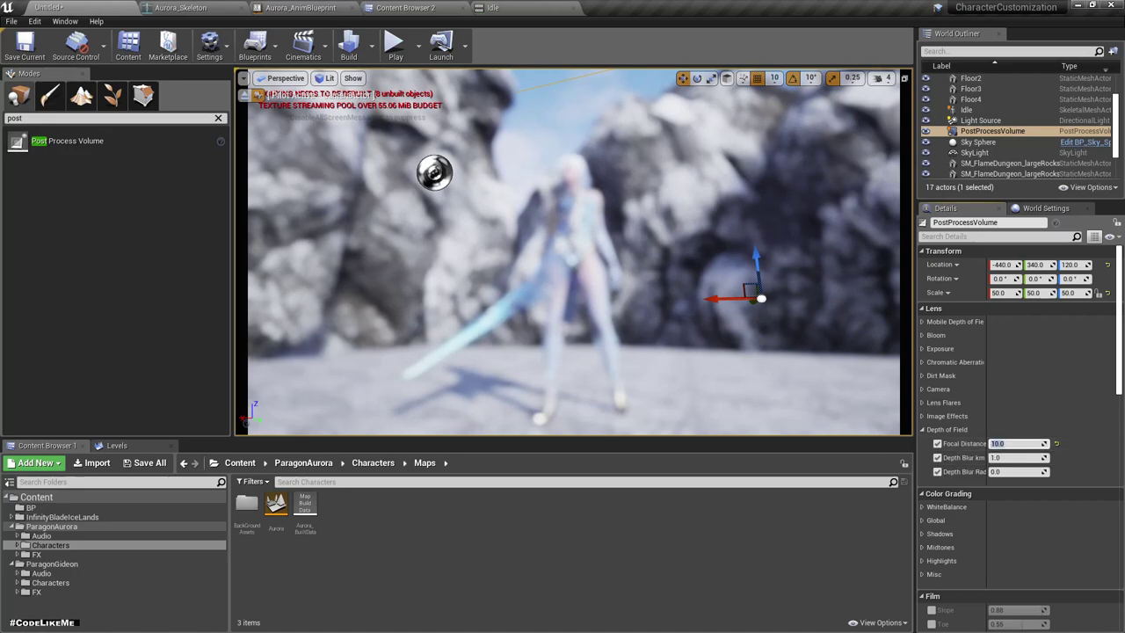
{"action": "type", "text": "30"}
{"action": "key", "text": "Return"}
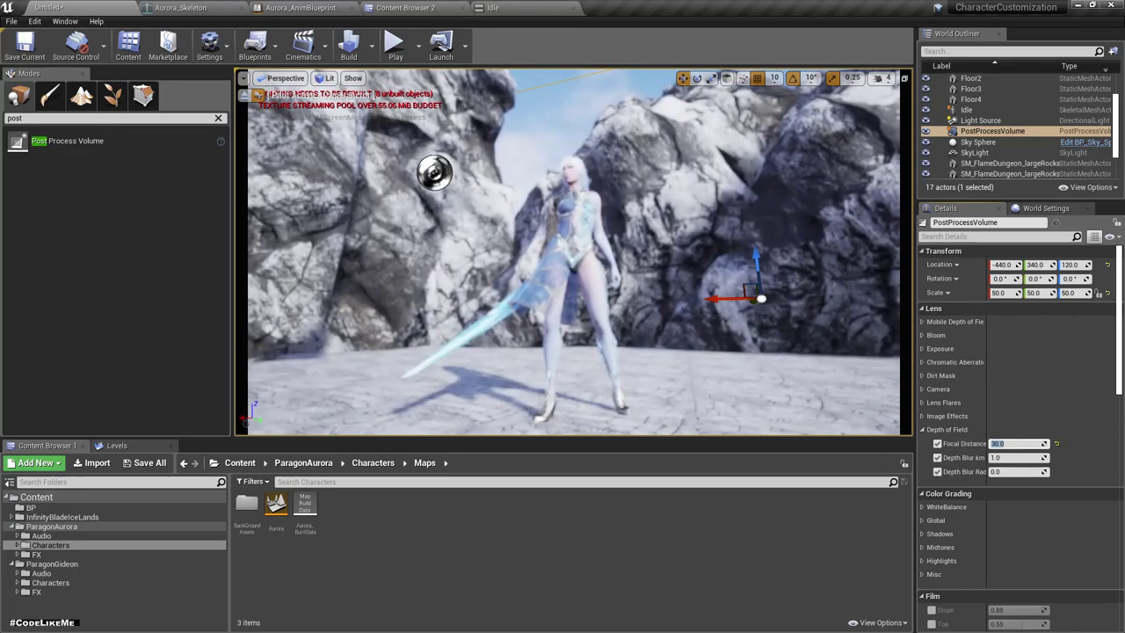
{"action": "key", "text": "Return"}
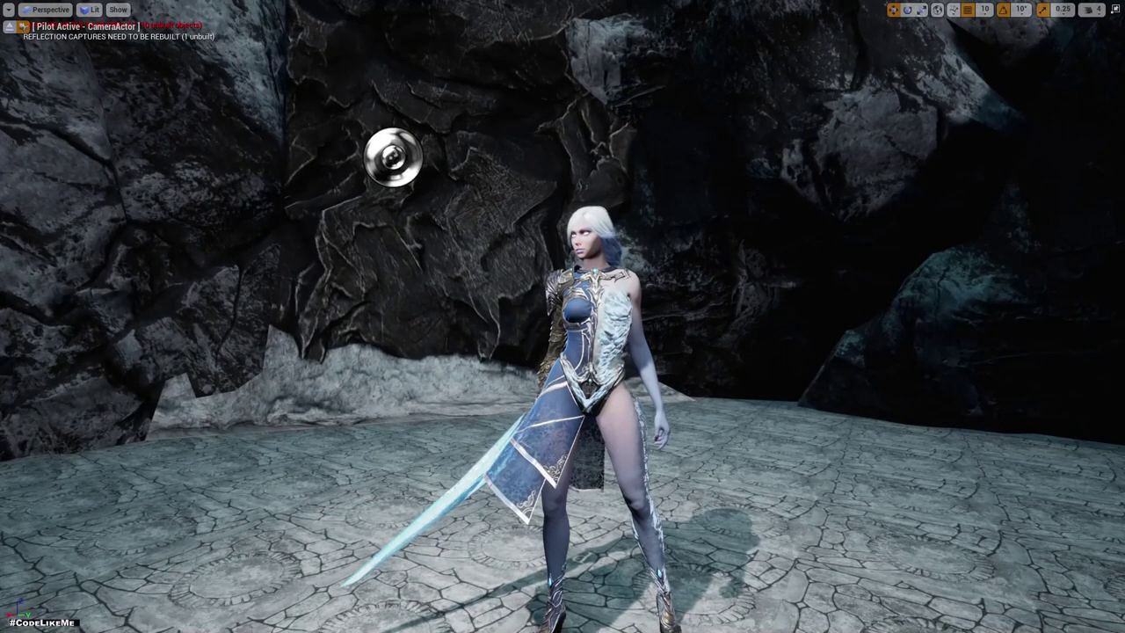
Pilot the CameraActor, nudge it closer and slightly left, then eject and exit full-screen
{"action": "left_click", "coordinate": [51, 9]}
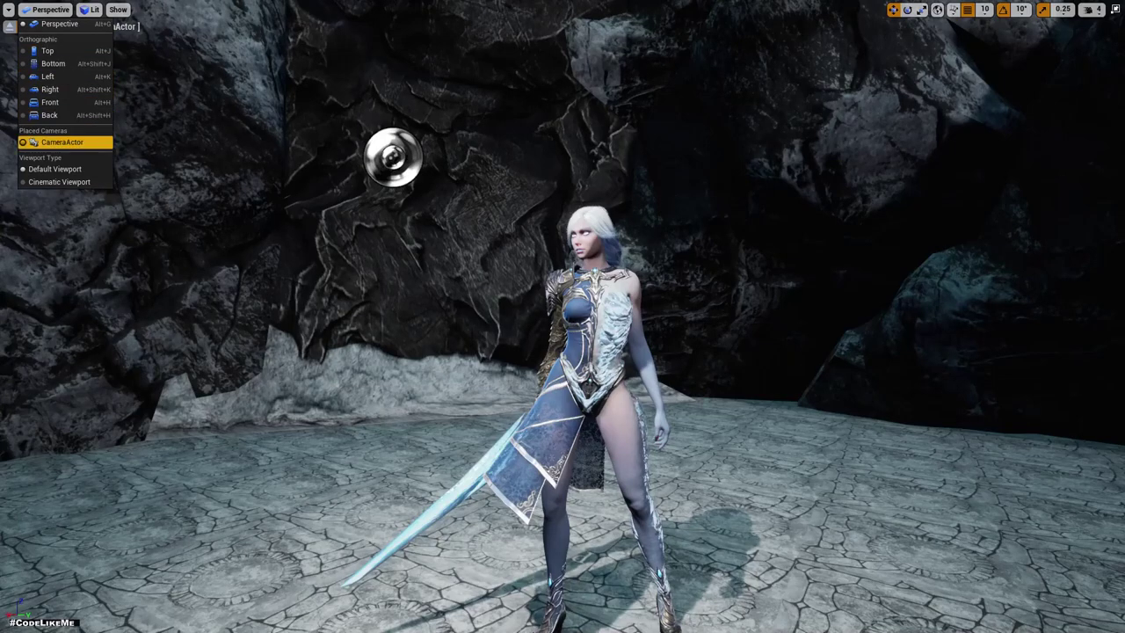
{"action": "left_click", "coordinate": [62, 142]}
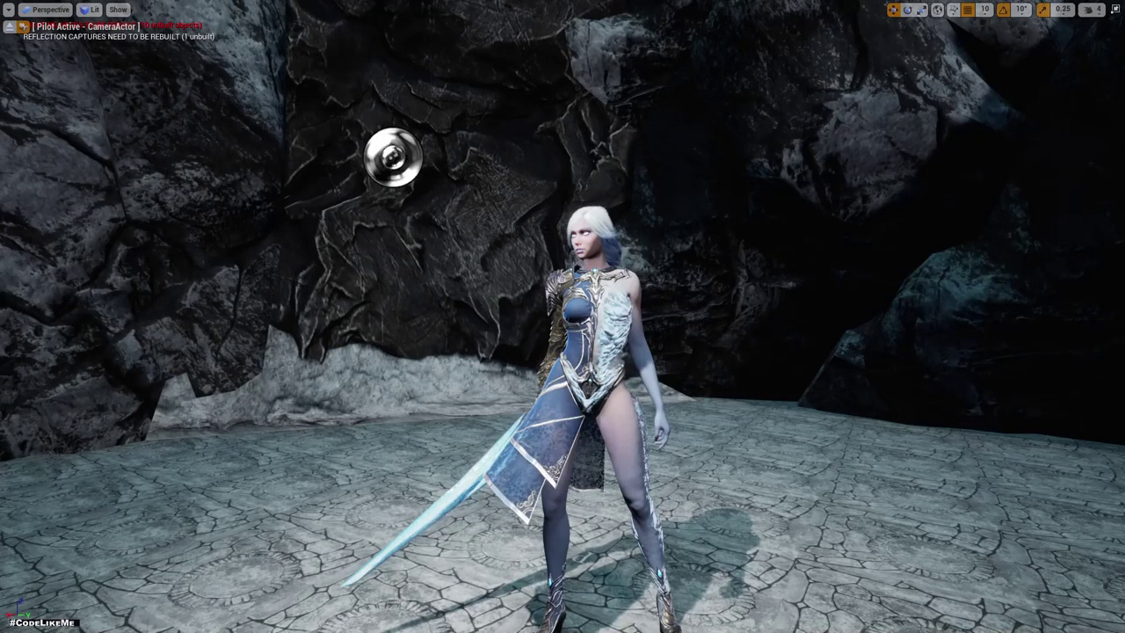
{"action": "key", "text": "d"}
{"action": "key", "text": "w"}
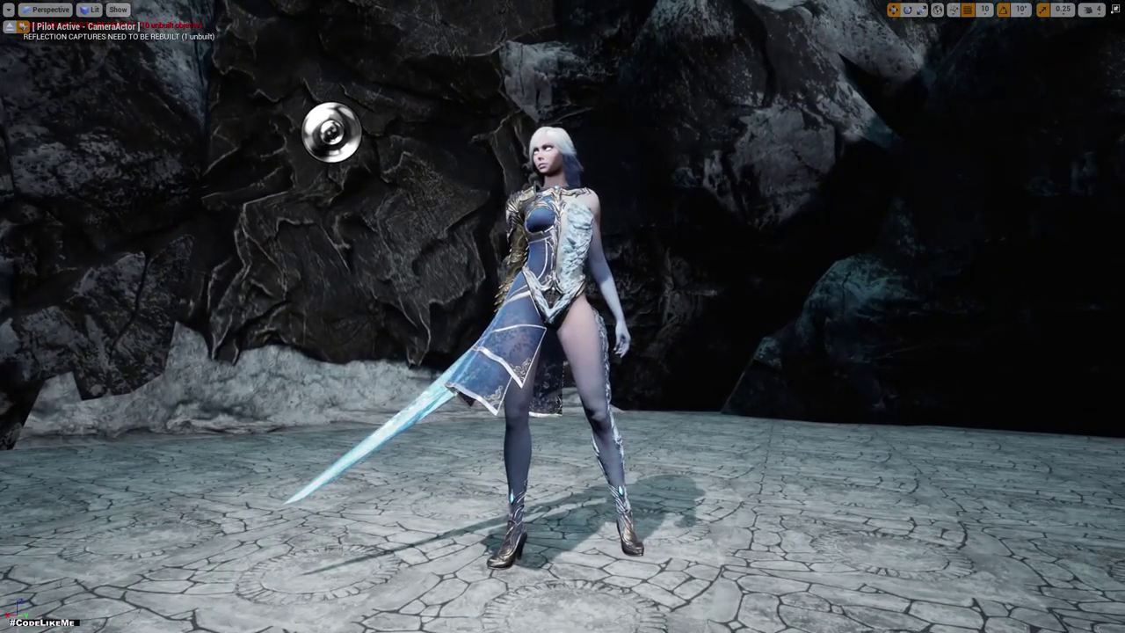
{"action": "key", "text": "a"}
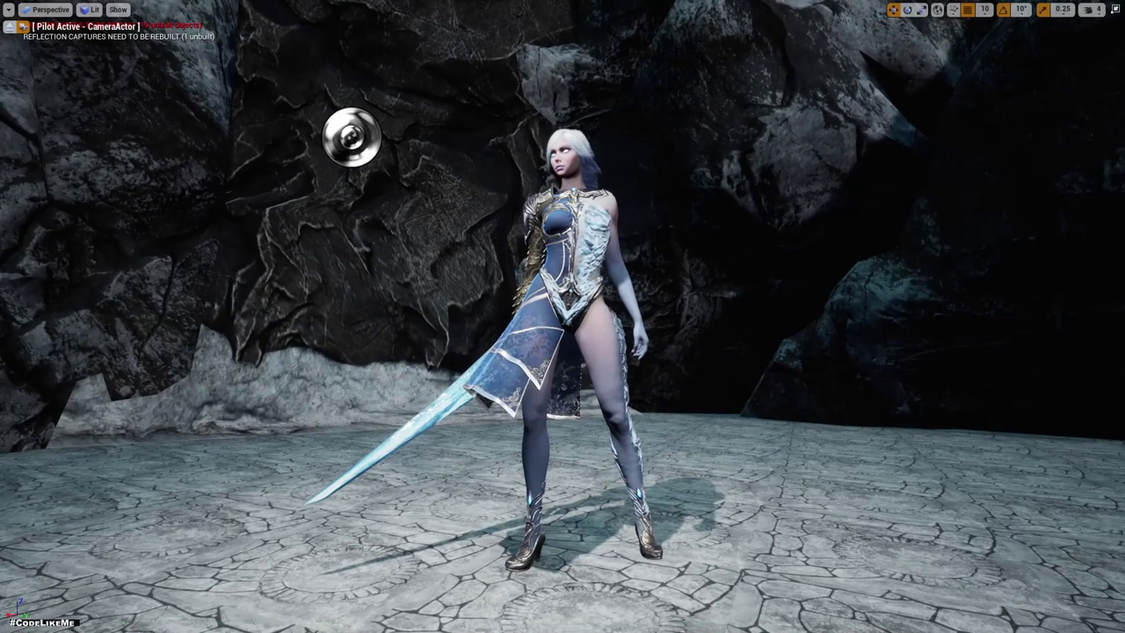
{"action": "left_click", "coordinate": [10, 27]}
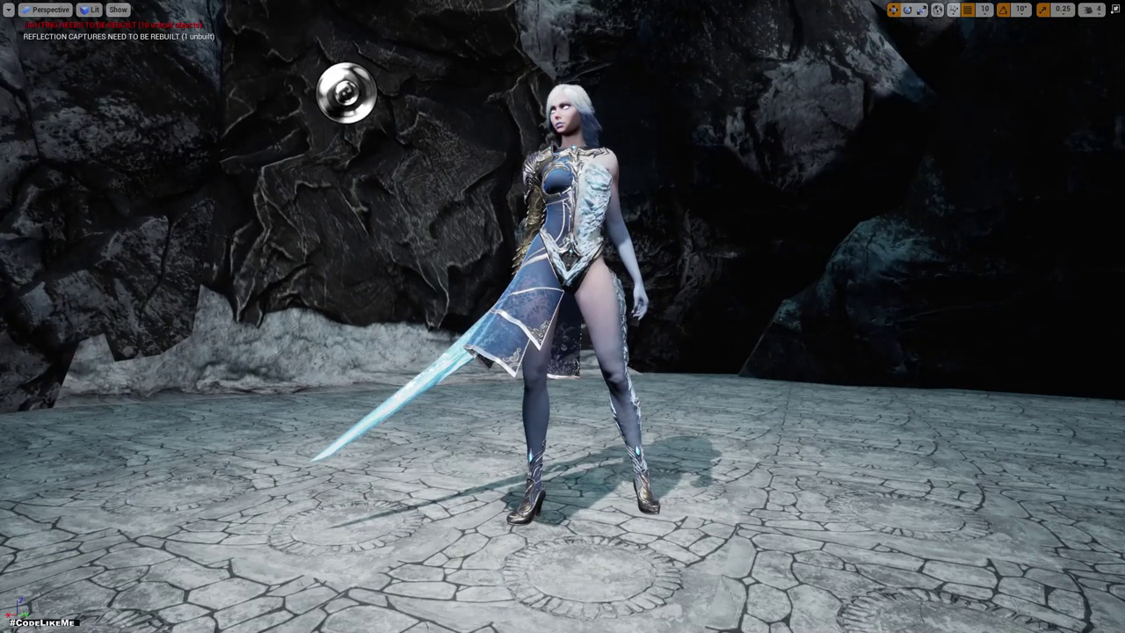
{"action": "key", "text": "F11"}
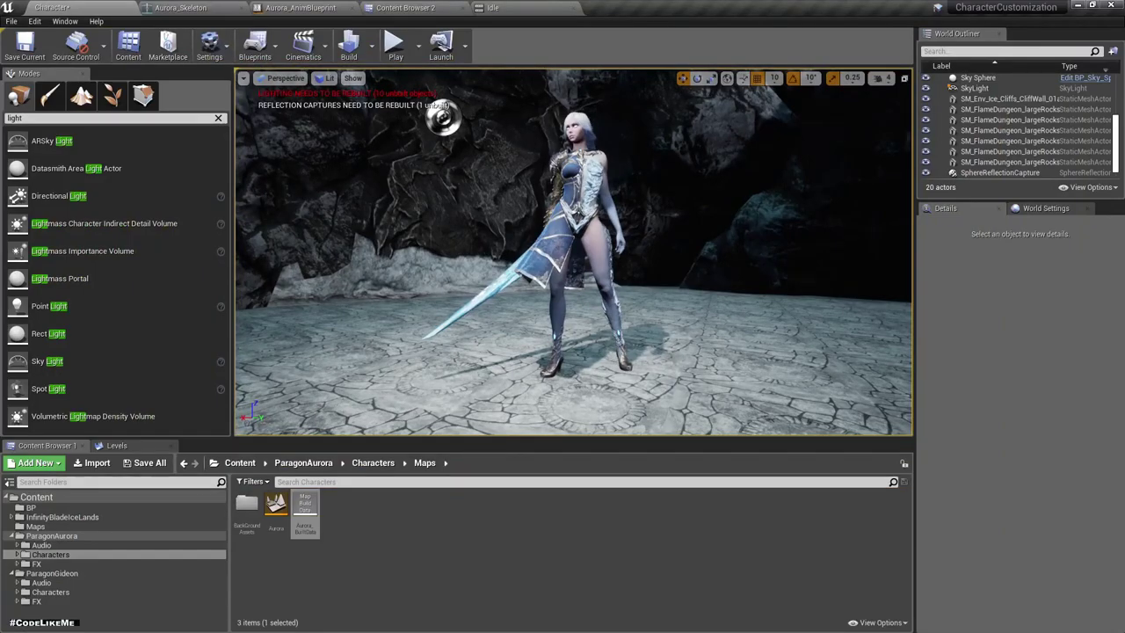
Save the Character map and run a first test play with Alt+P
{"action": "mouse_move", "coordinate": [573, 252]}
{"action": "right_mouse_down"}
{"action": "mouse_move", "coordinate": [527, 264]}
{"action": "mouse_move", "coordinate": [536, 254]}
{"action": "right_mouse_up"}
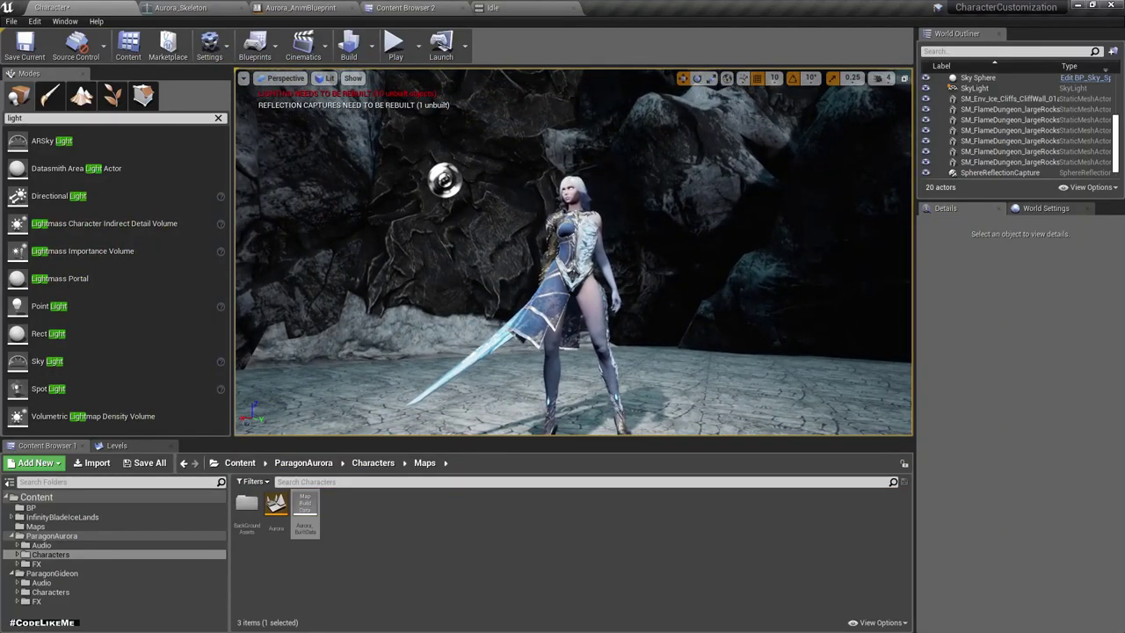
{"action": "key", "text": "ctrl+s"}
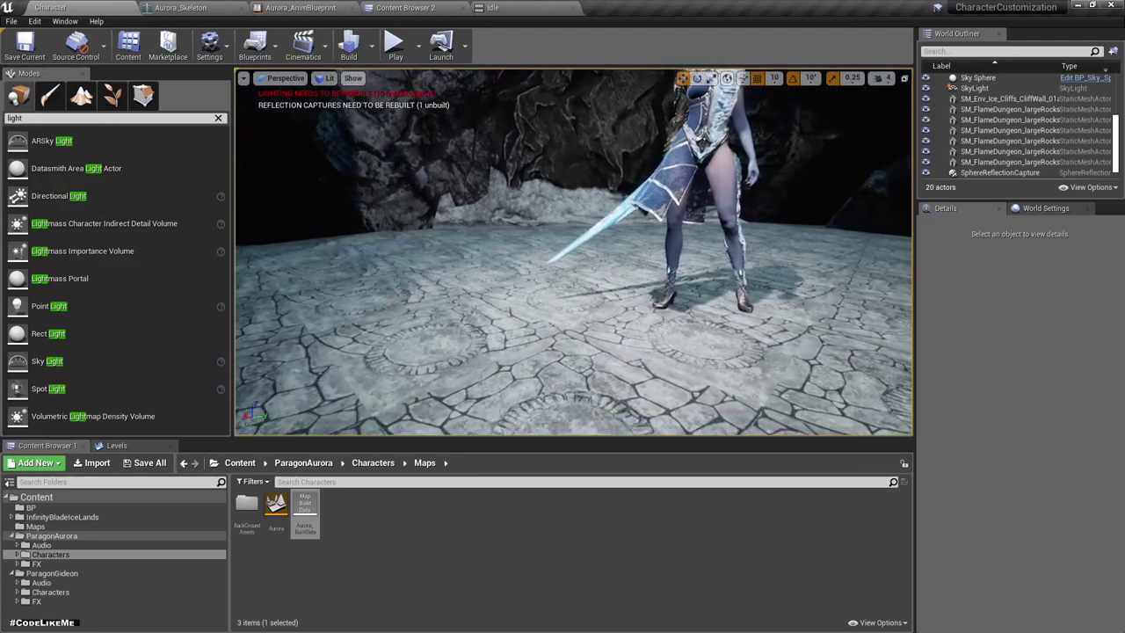
{"action": "right_click_drag", "start_coordinate": [572, 251], "coordinate": [562, 263]}
{"action": "key", "text": "F11"}
{"action": "key", "text": "alt+p"}
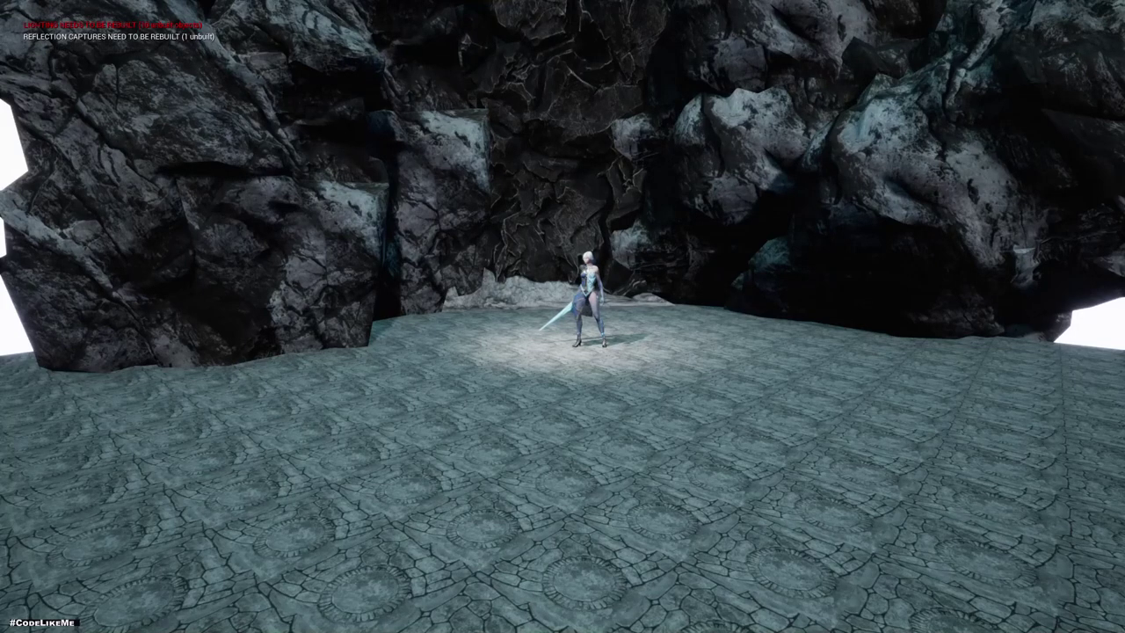
{"action": "key", "text": "Escape"}
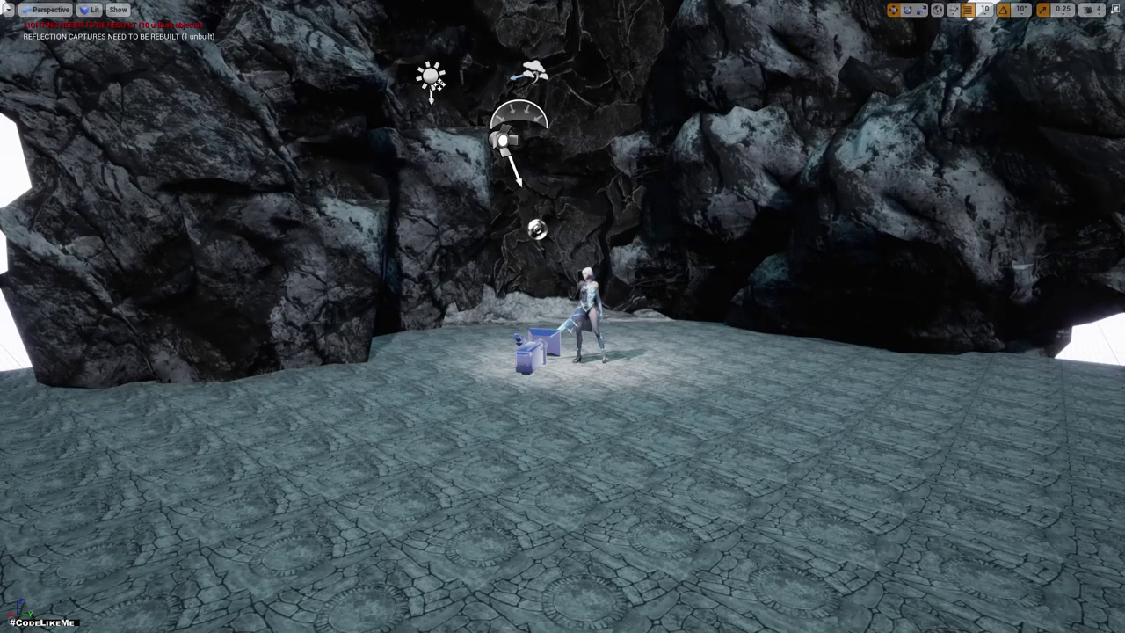
Turn the view toward the camera mesh and test play the level again
{"action": "scroll", "coordinate": [562, 317], "scroll_direction": "up", "scroll_amount": 2}
{"action": "scroll", "coordinate": [562, 316], "scroll_direction": "up", "scroll_amount": 2}
{"action": "scroll", "coordinate": [563, 316], "scroll_direction": "up", "scroll_amount": 2}
{"action": "scroll", "coordinate": [562, 316], "scroll_direction": "up", "scroll_amount": 1}
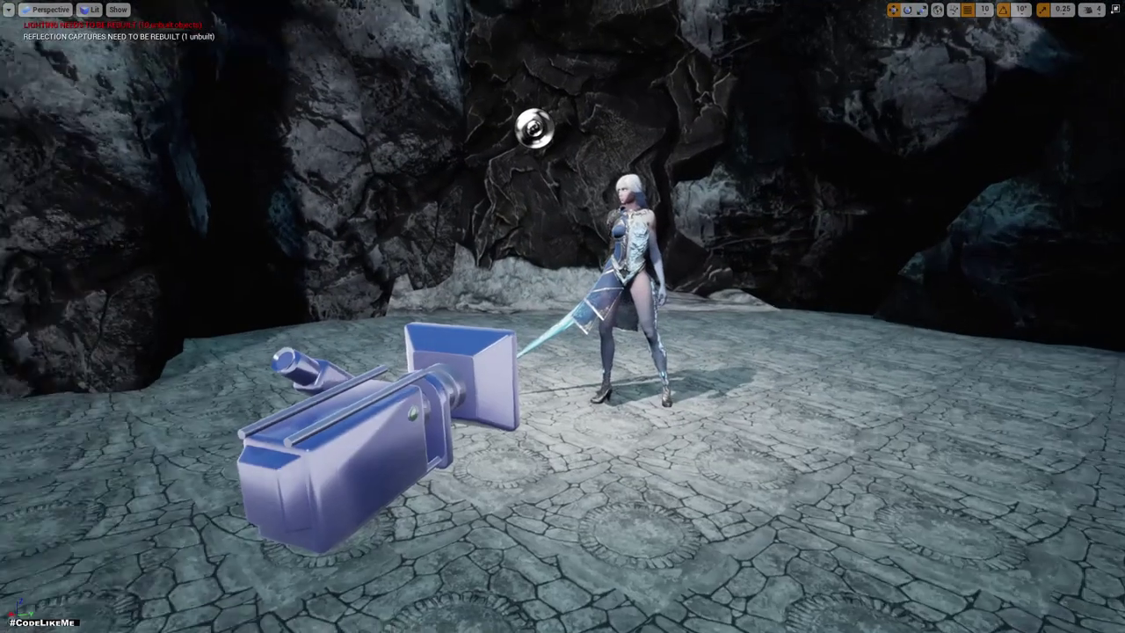
{"action": "mouse_move", "coordinate": [563, 316]}
{"action": "right_mouse_down"}
{"action": "mouse_move", "coordinate": [492, 317]}
{"action": "mouse_move", "coordinate": [615, 321]}
{"action": "right_mouse_up"}
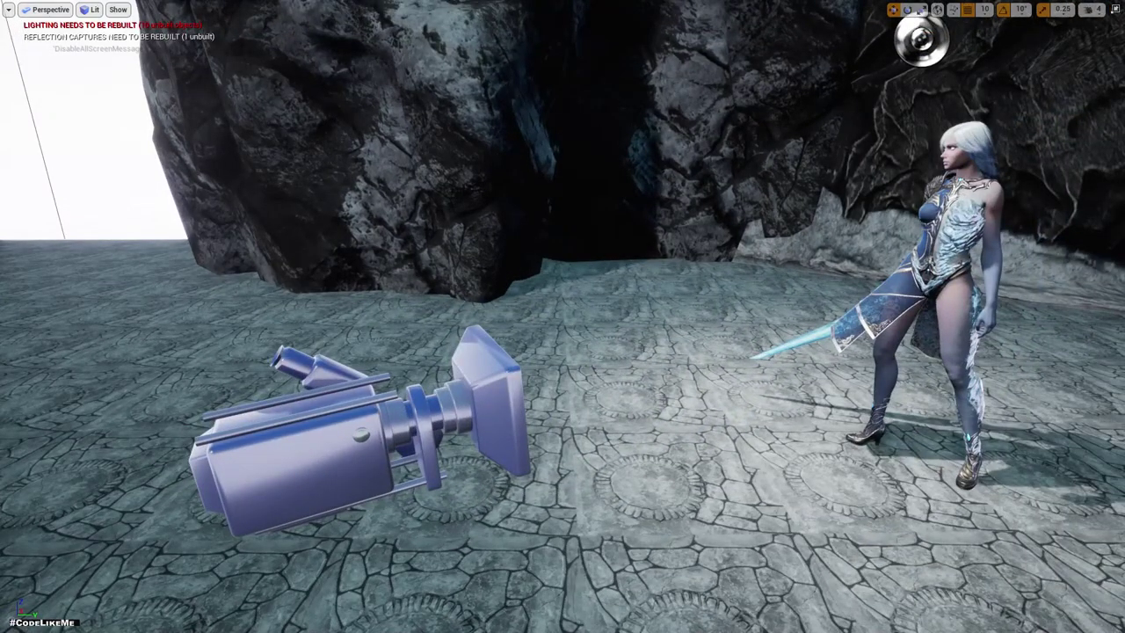
{"action": "key", "text": "alt+p"}
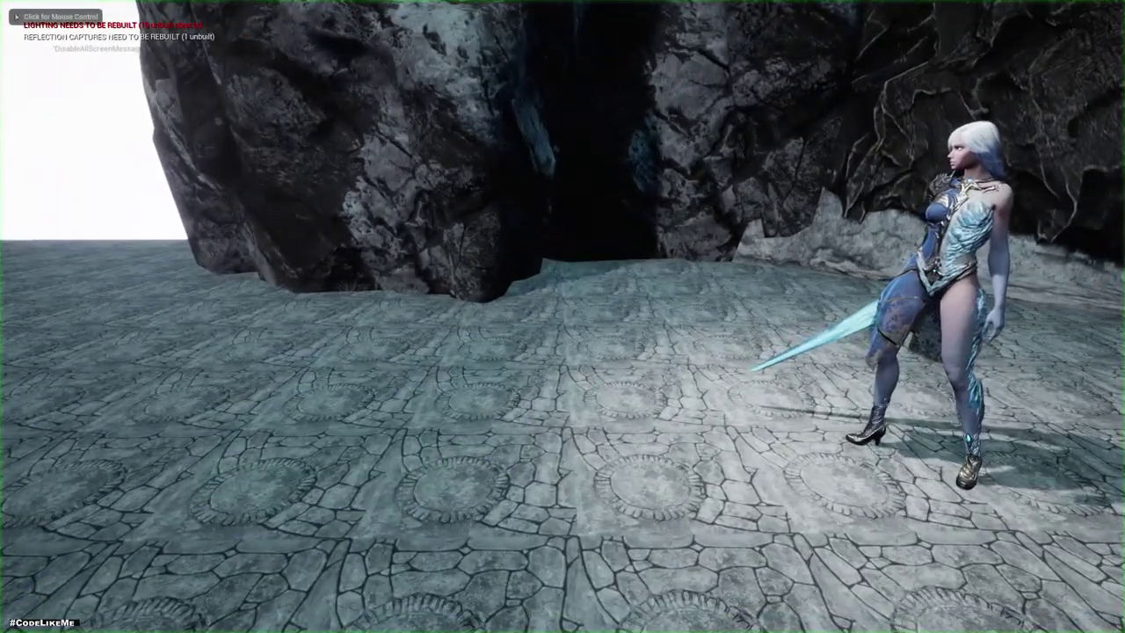
{"action": "key", "text": "Escape"}
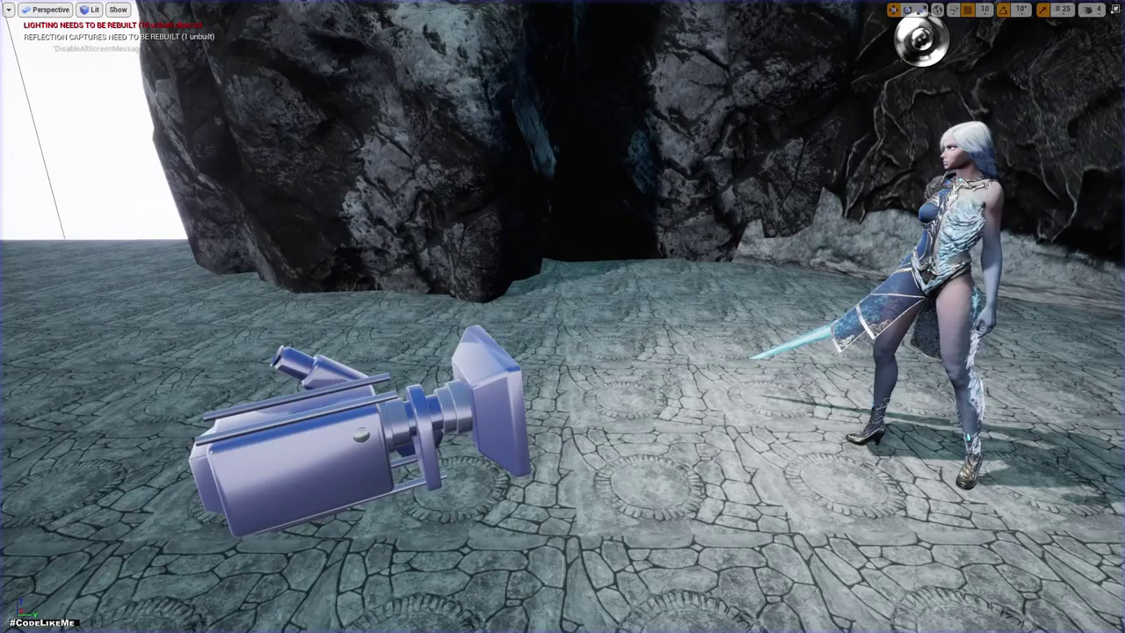
Select the CameraActor and run another test play from the Play button
{"action": "left_click", "coordinate": [352, 431]}
{"action": "key", "text": "F11"}
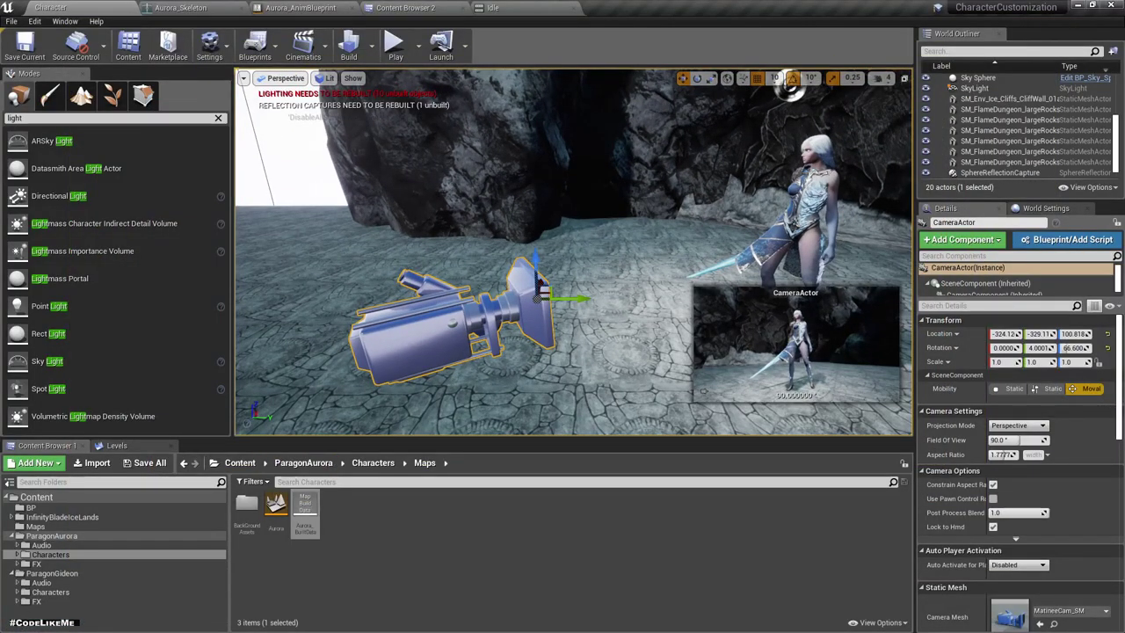
{"action": "left_click", "coordinate": [395, 44]}
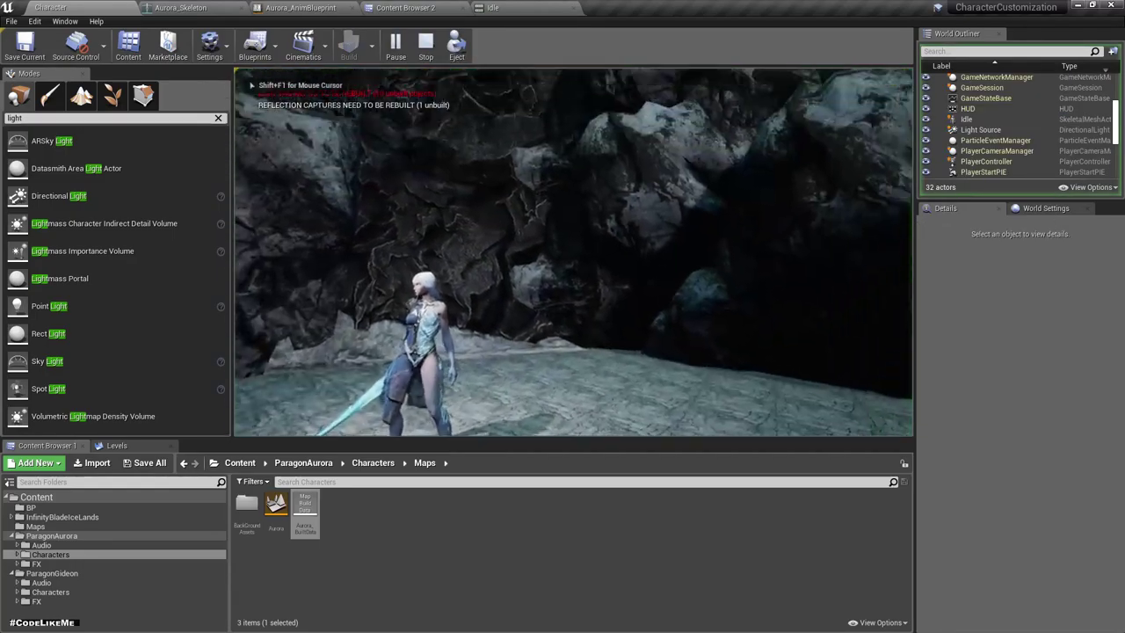
{"action": "key", "text": "Escape"}
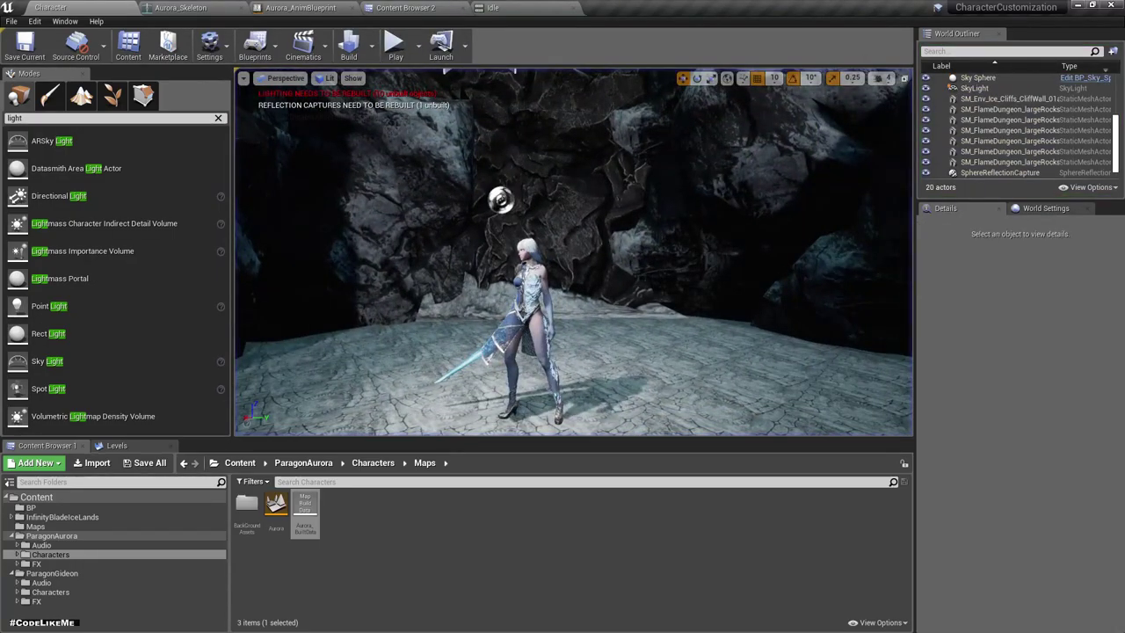
{"action": "key", "text": "F11"}
{"action": "key", "text": "F11"}
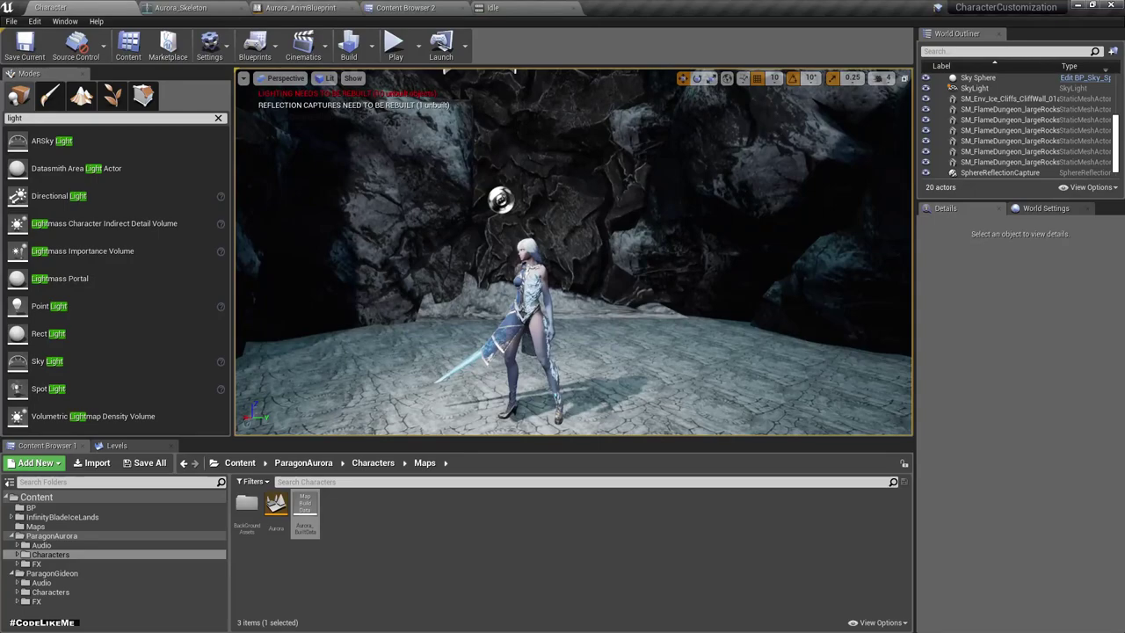
Show the BP folder in the content browser and select GMode_CodeLikeMe
{"action": "left_click", "coordinate": [405, 7]}
{"action": "left_click", "coordinate": [31, 70]}
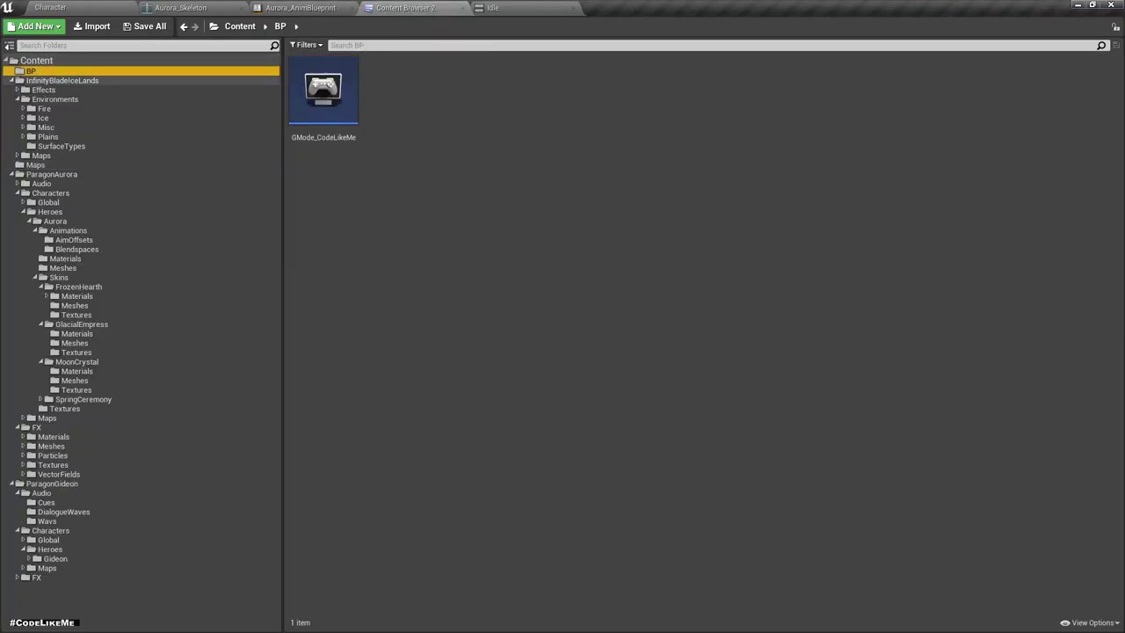
{"action": "right_click", "coordinate": [443, 122]}
{"action": "key", "text": "Escape"}
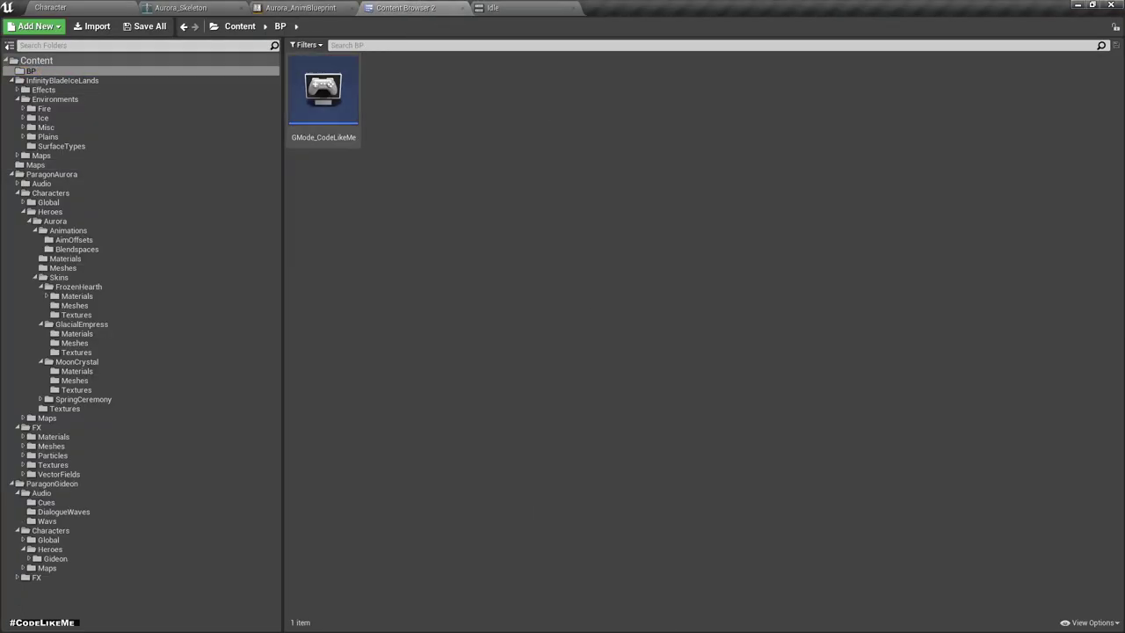
{"action": "left_click", "coordinate": [323, 94]}
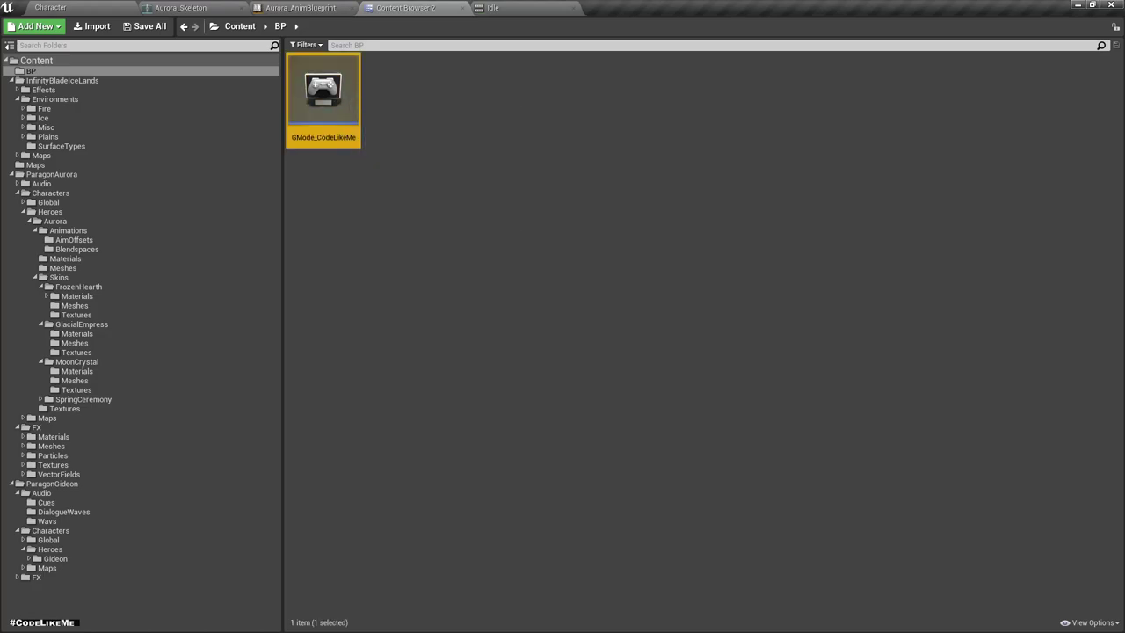
Create a Player Controller Blueprint class and name it Controller_CharacterSelection
{"action": "right_click", "coordinate": [465, 138]}
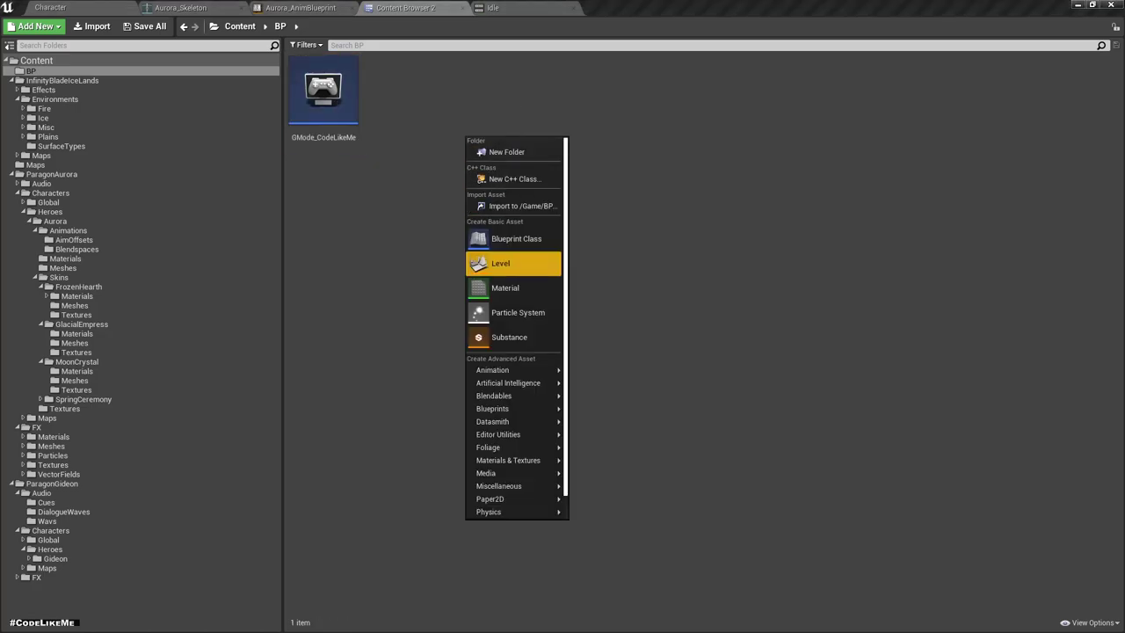
{"action": "left_click", "coordinate": [479, 235]}
{"action": "mouse_move", "coordinate": [456, 317]}
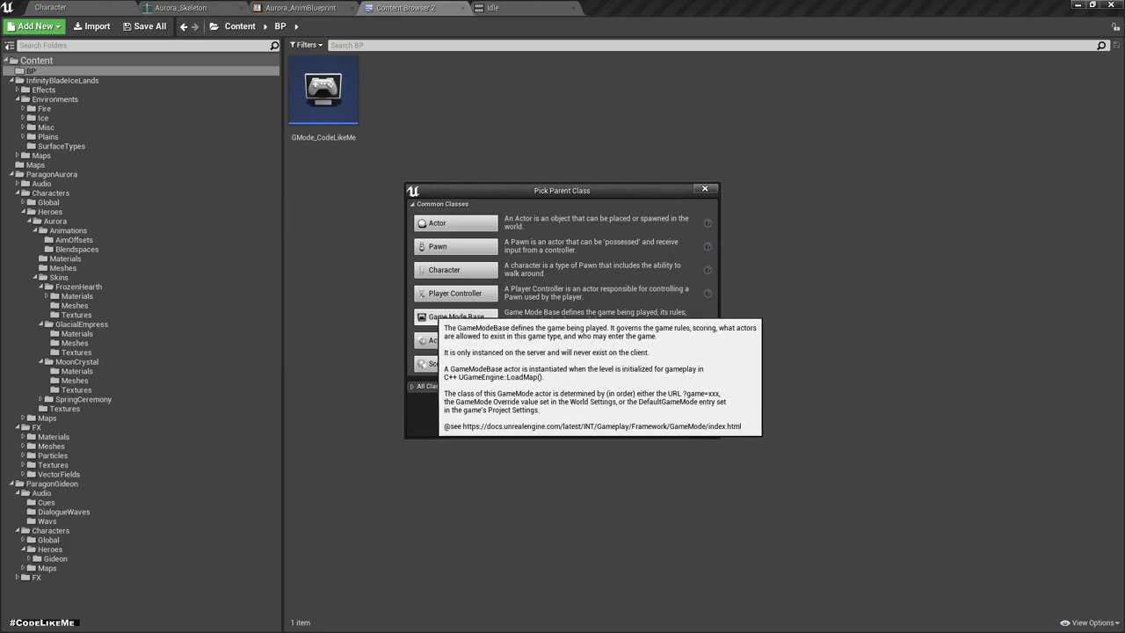
{"action": "key", "text": "Escape"}
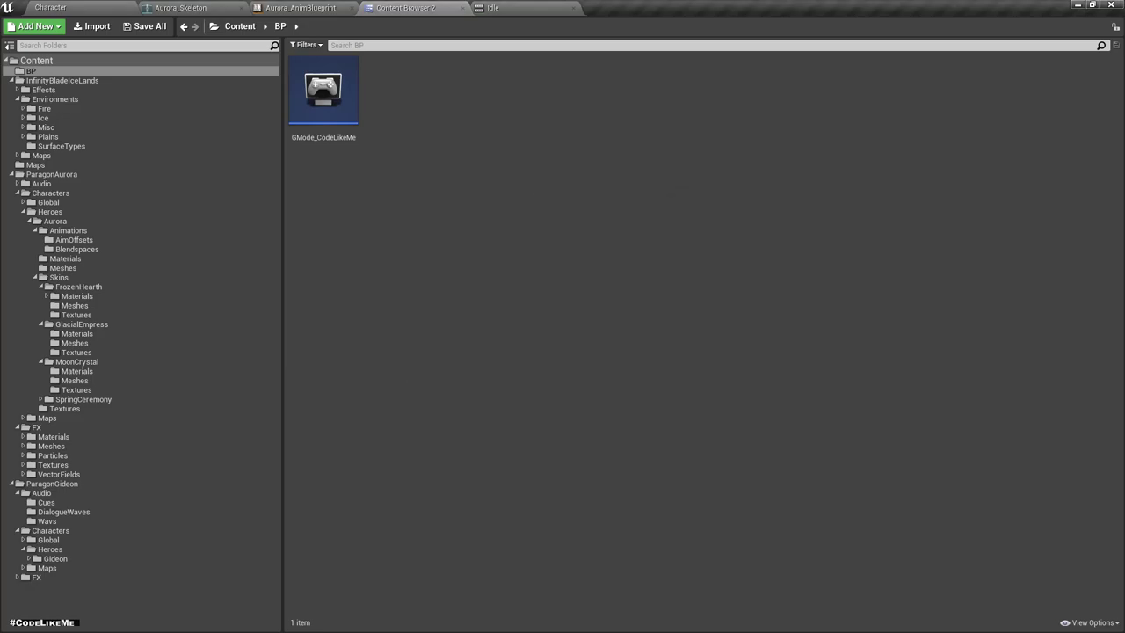
{"action": "right_click", "coordinate": [462, 86]}
{"action": "left_click", "coordinate": [510, 215]}
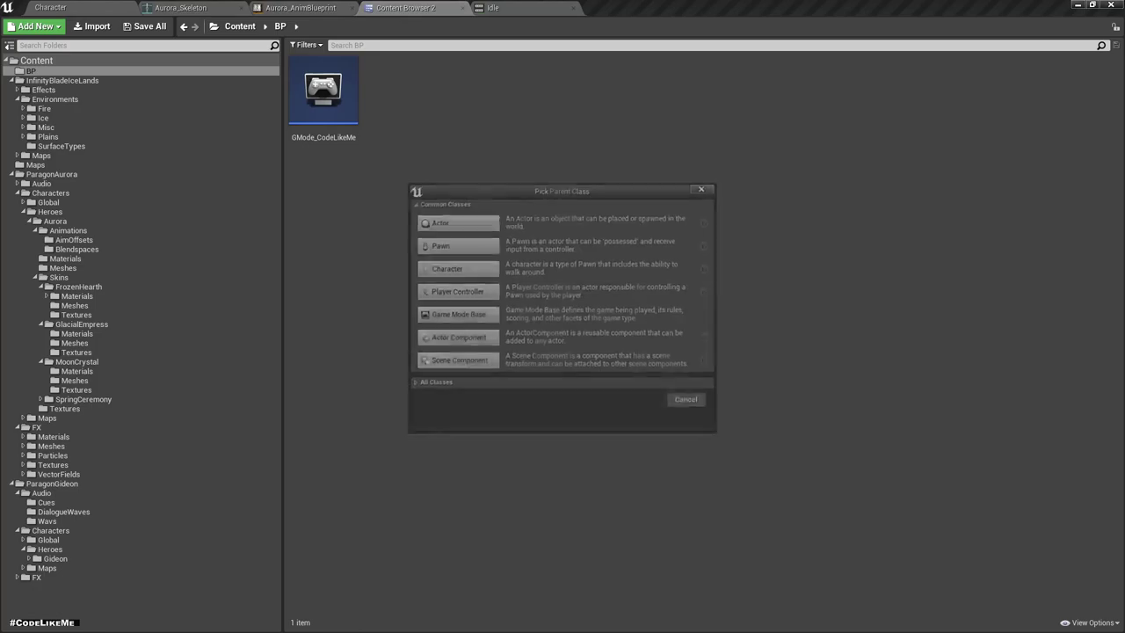
{"action": "left_click", "coordinate": [455, 293]}
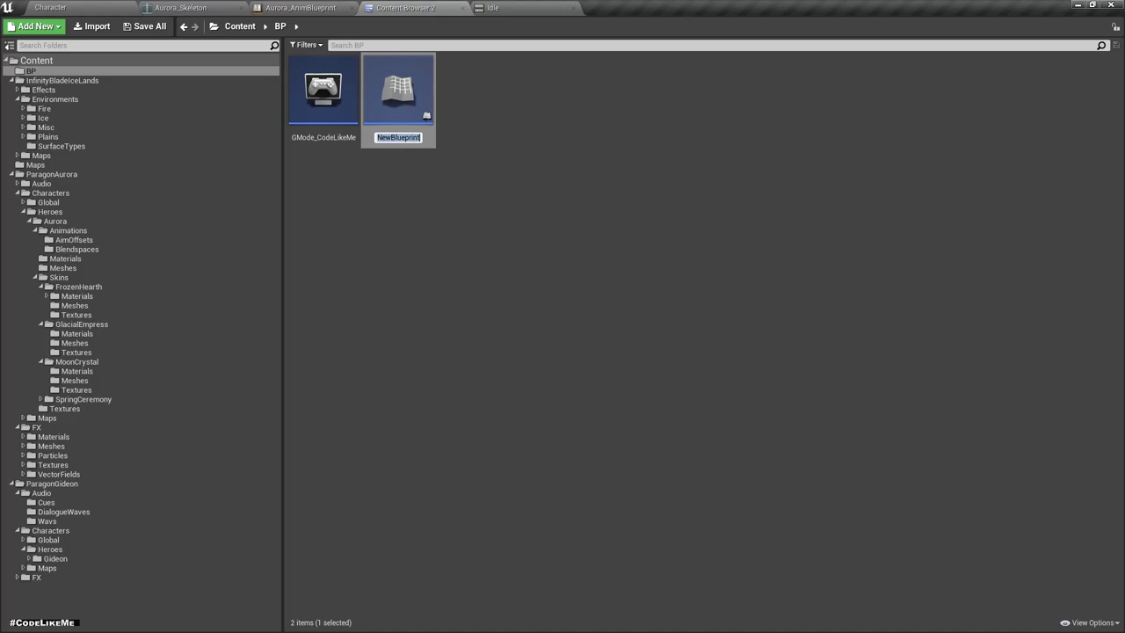
{"action": "type", "text": "Cont"}
Confirm the name Controller_CharacterSelection and briefly open its editor before returning to the level
{"action": "key", "text": "Return"}
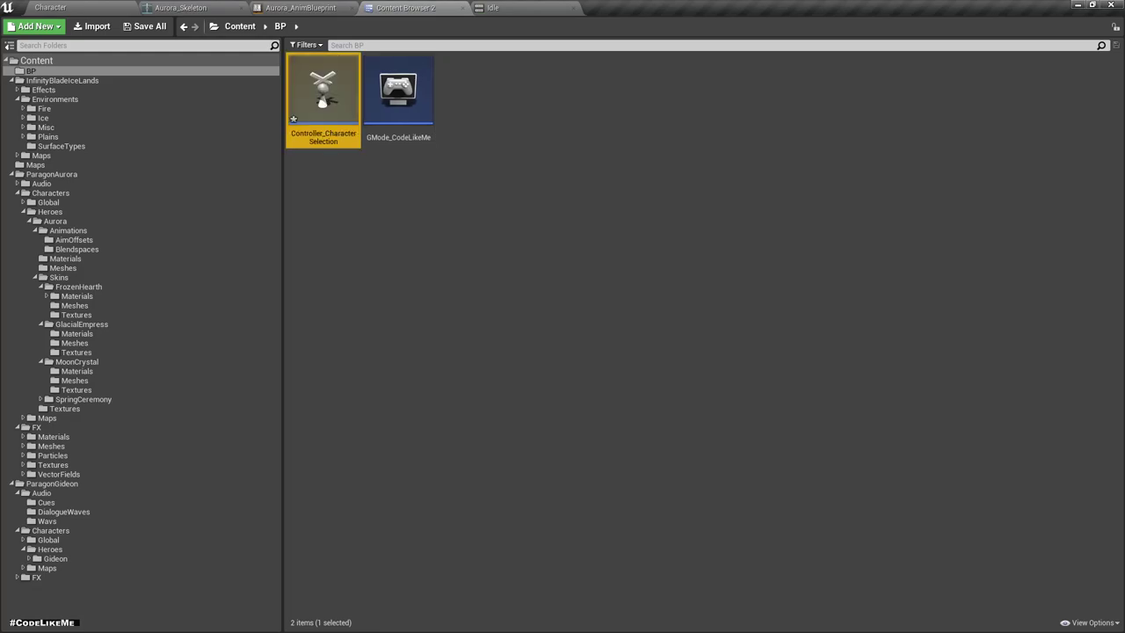
{"action": "key", "text": "Return"}
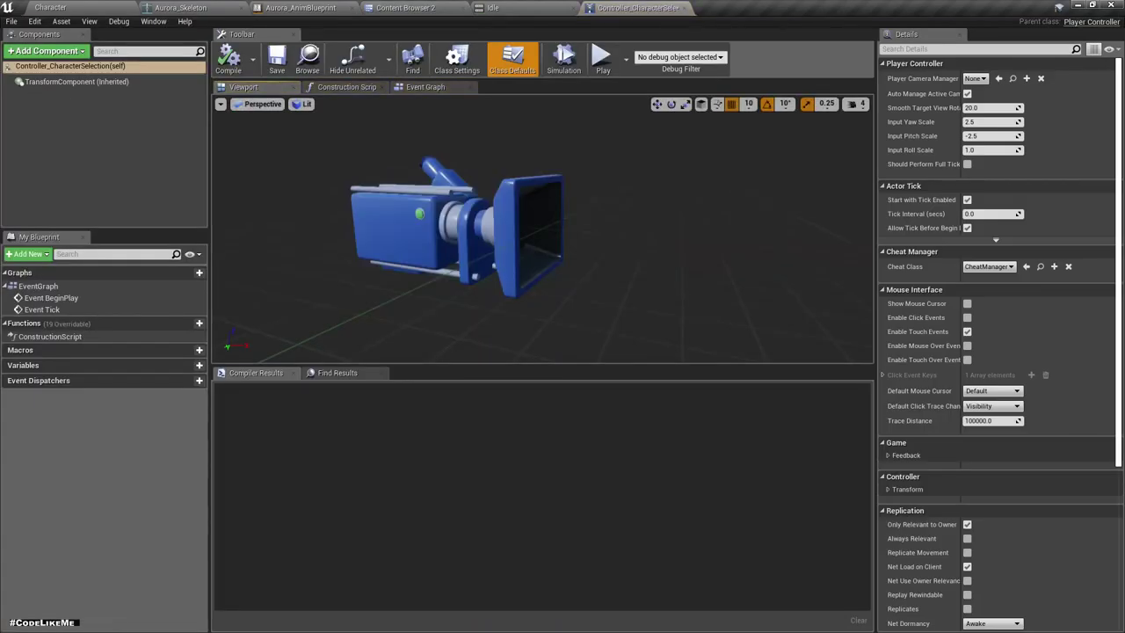
{"action": "left_click", "coordinate": [683, 8]}
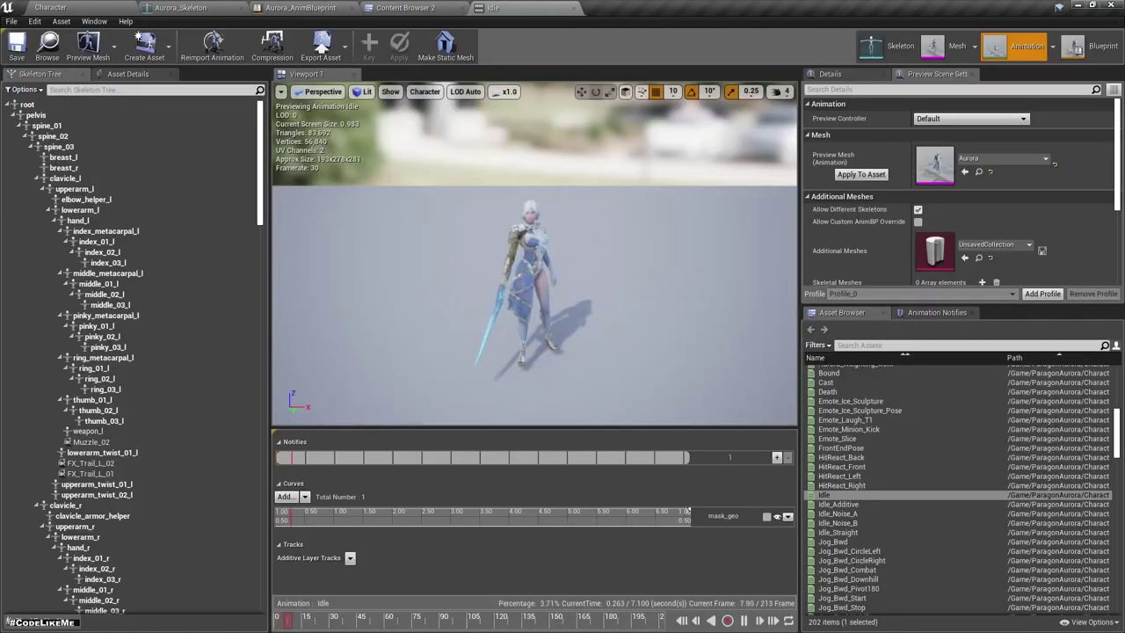
{"action": "left_click", "coordinate": [50, 7]}
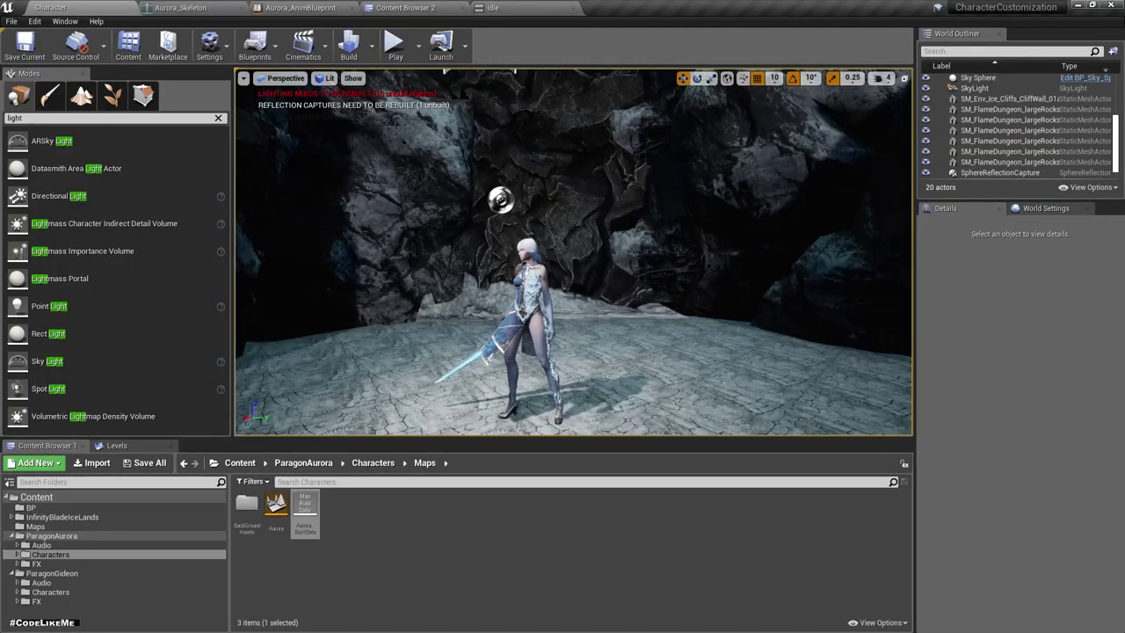
Open Controller_CharacterSelection's class defaults and tick Enable Touch Events
{"action": "left_click", "coordinate": [405, 7]}
{"action": "double_click", "coordinate": [321, 93]}
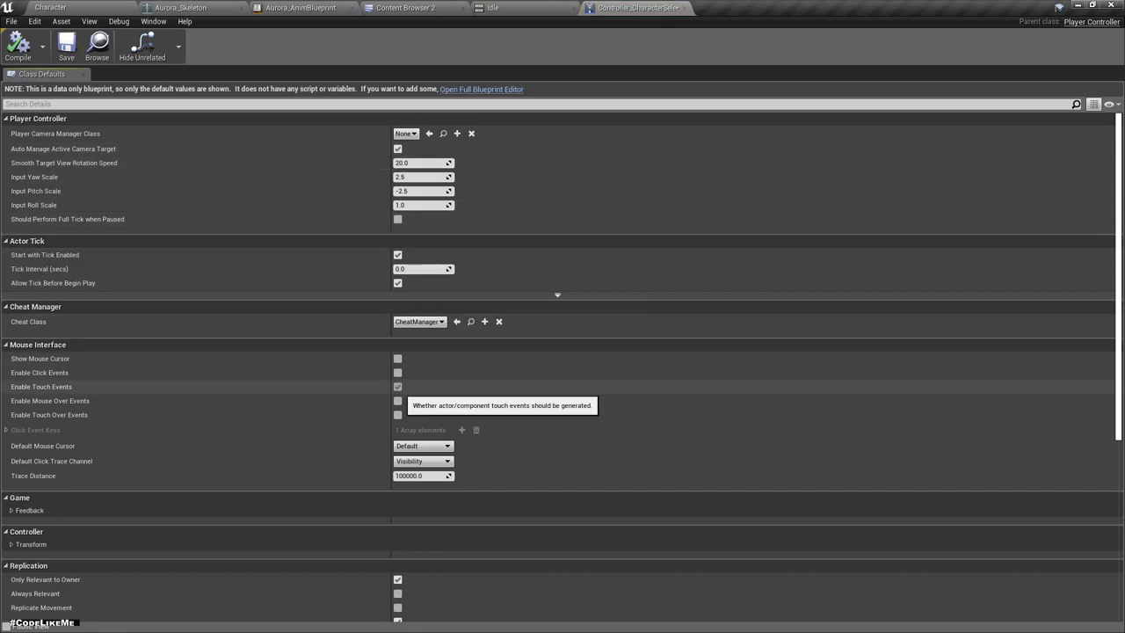
{"action": "left_click", "coordinate": [397, 386]}
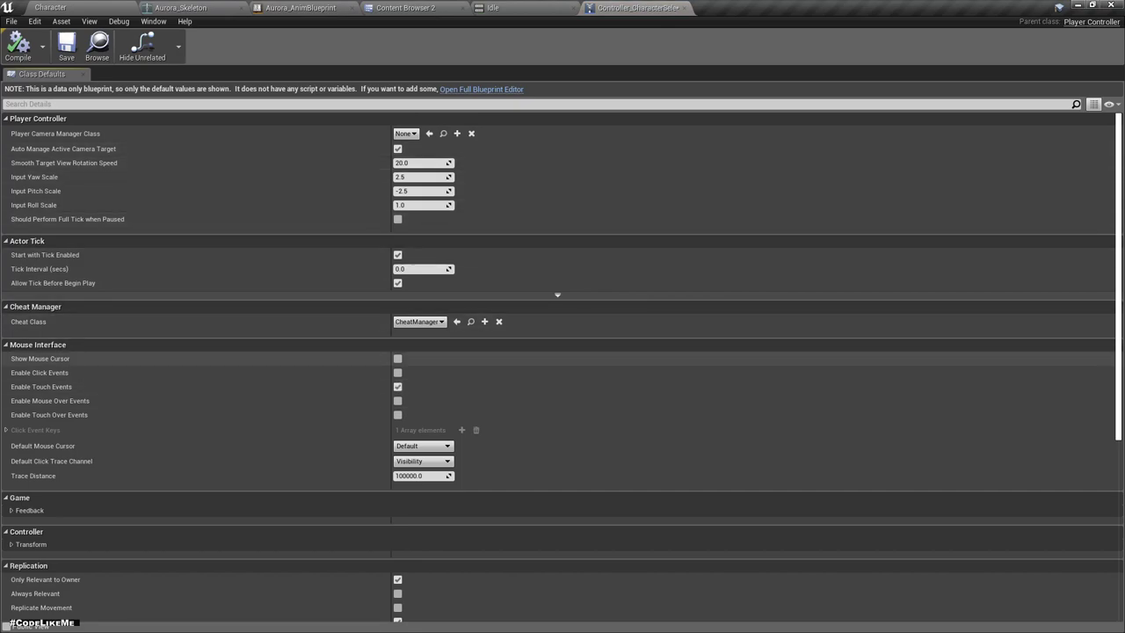
{"action": "scroll", "coordinate": [563, 351], "scroll_direction": "down", "scroll_amount": 2}
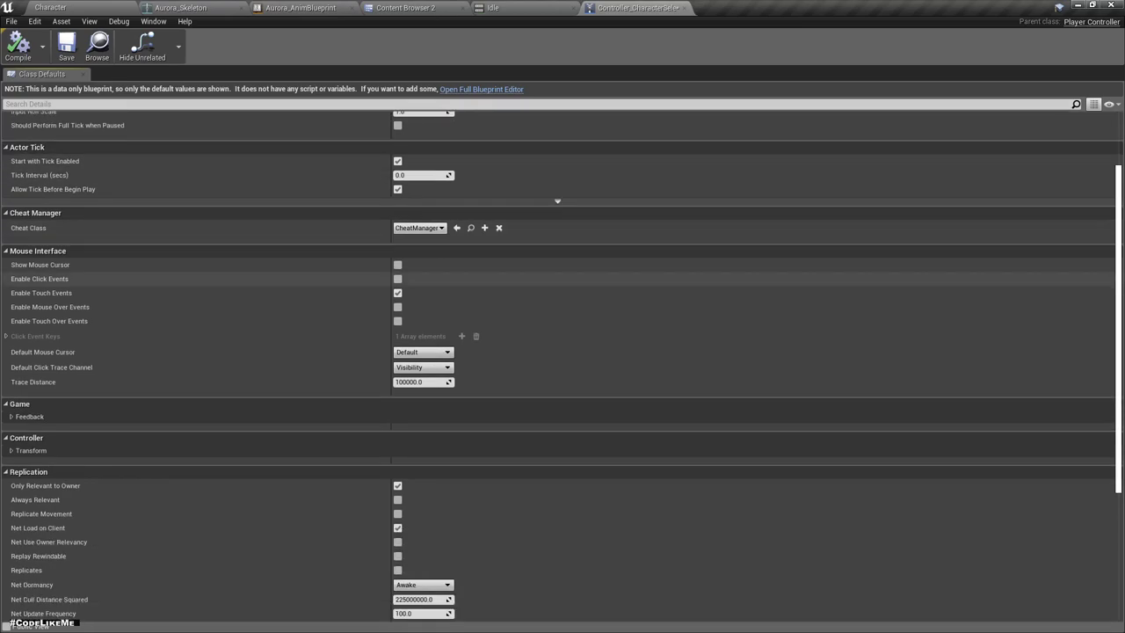
{"action": "scroll", "coordinate": [562, 352], "scroll_direction": "down", "scroll_amount": 2}
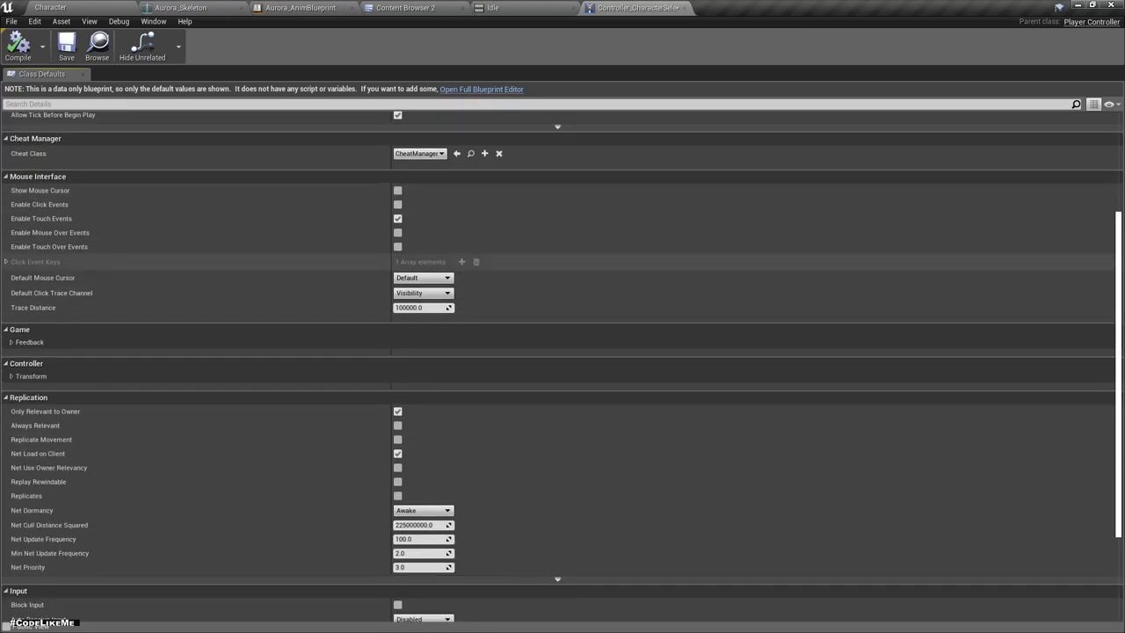
{"action": "scroll", "coordinate": [562, 366], "scroll_direction": "down", "scroll_amount": 3}
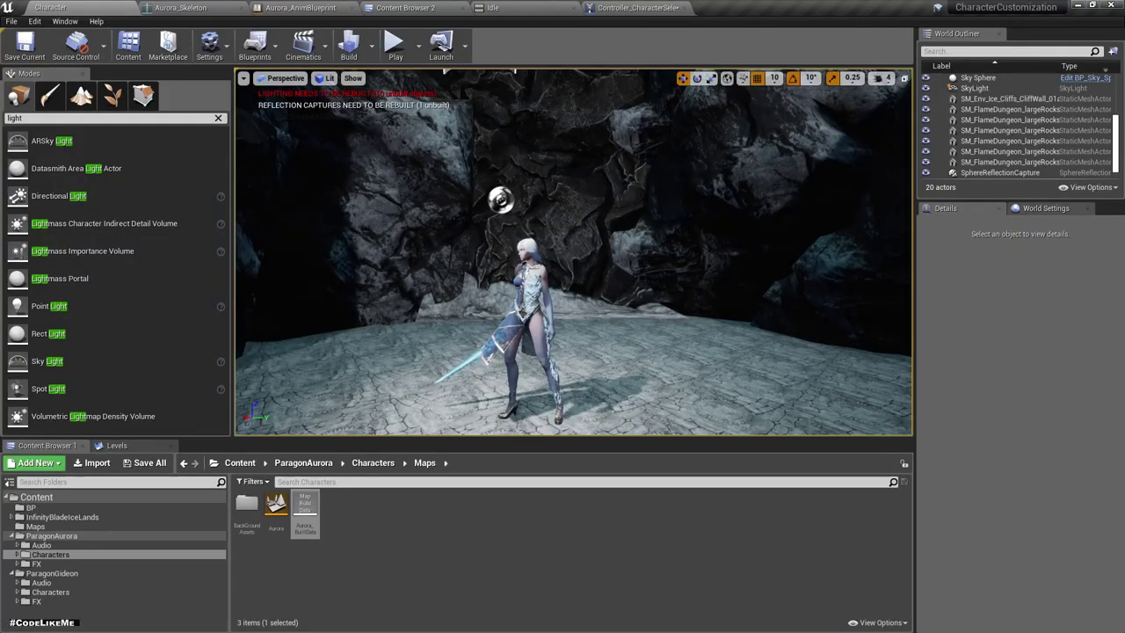
Check World Settings' GameMode Override, then create Game Mode Base Blueprint GMode_CharacterSelection in BP
{"action": "left_click", "coordinate": [1046, 208]}
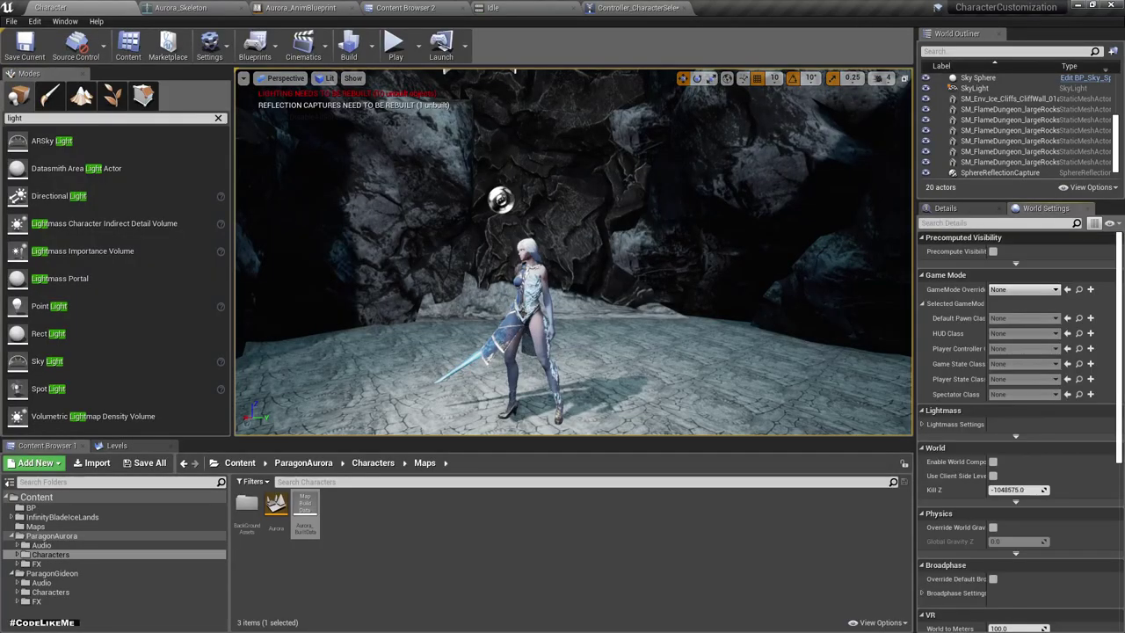
{"action": "left_click", "coordinate": [1024, 289]}
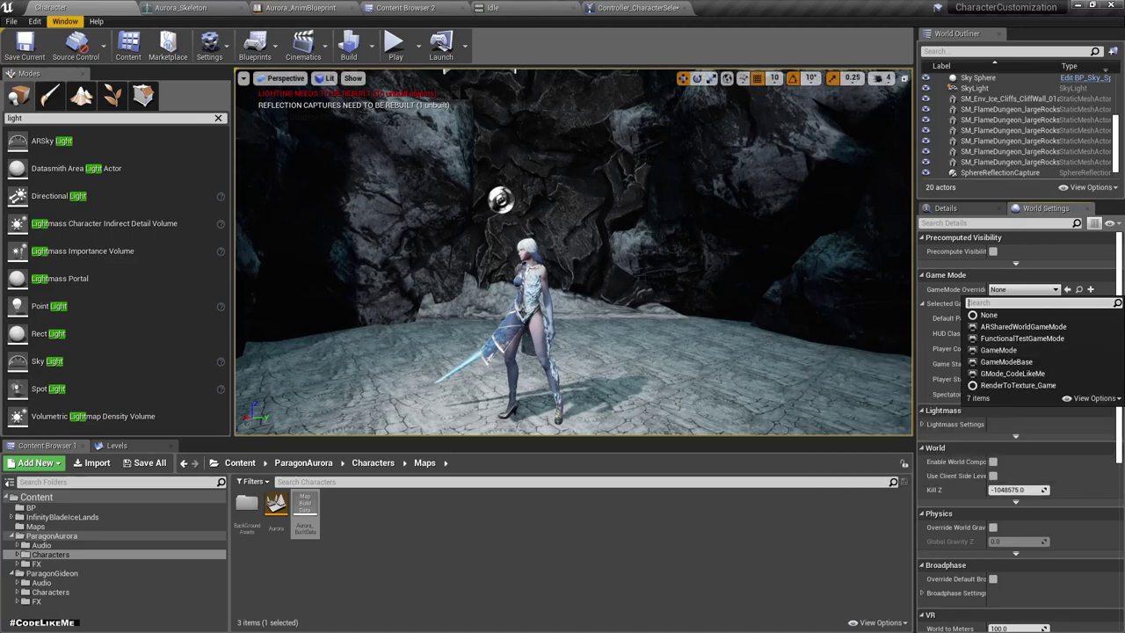
{"action": "left_click", "coordinate": [404, 7]}
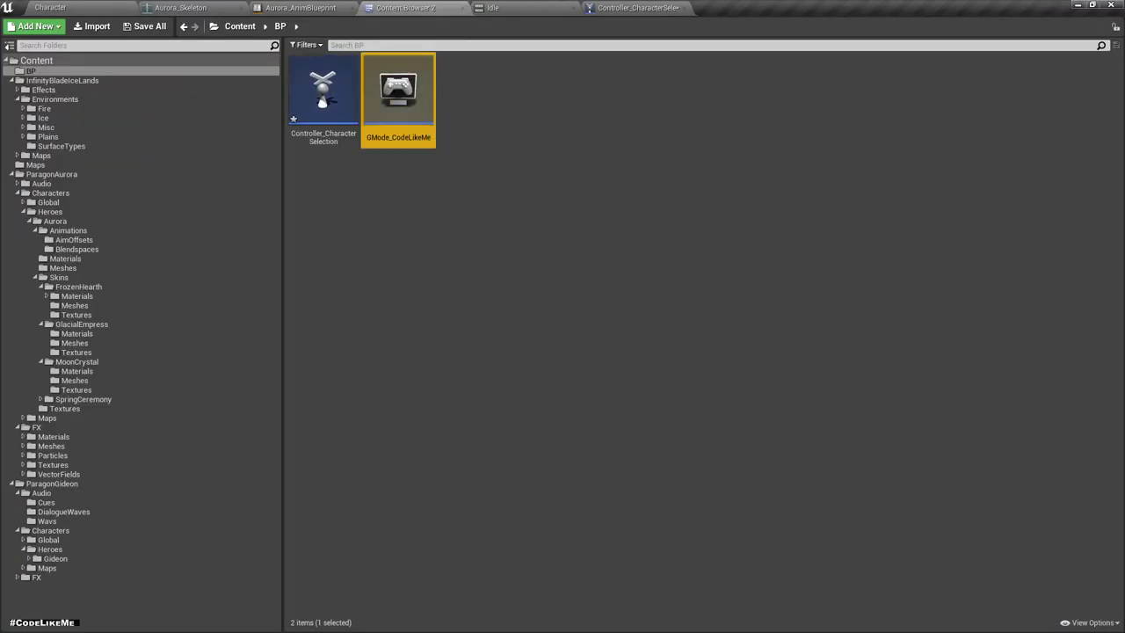
{"action": "right_click", "coordinate": [571, 200]}
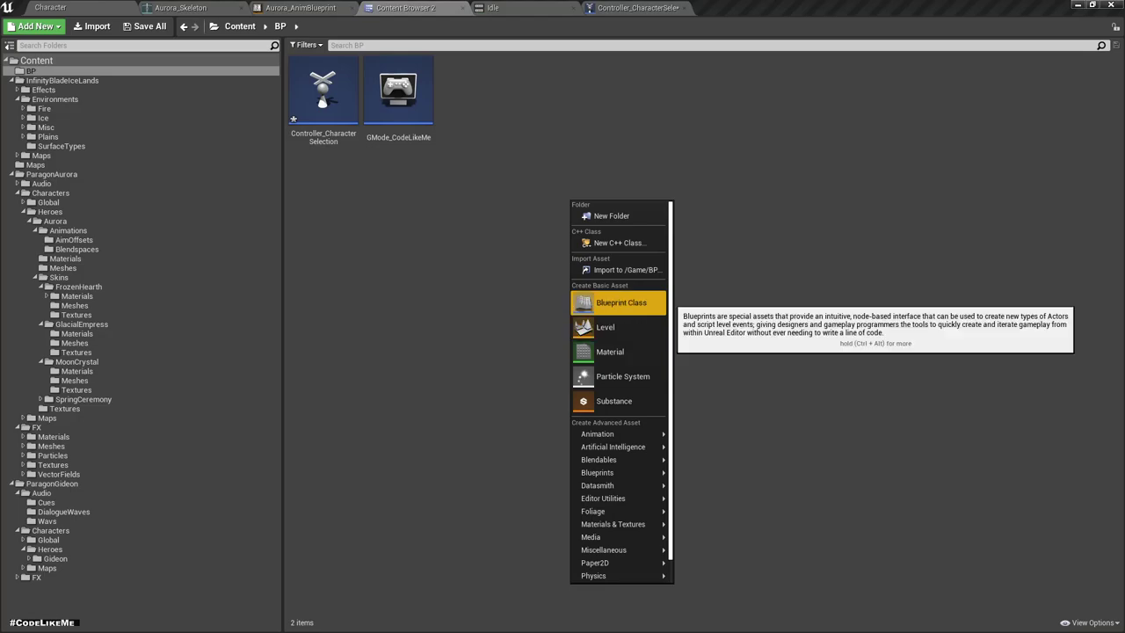
{"action": "left_click", "coordinate": [620, 302]}
{"action": "left_click", "coordinate": [456, 317]}
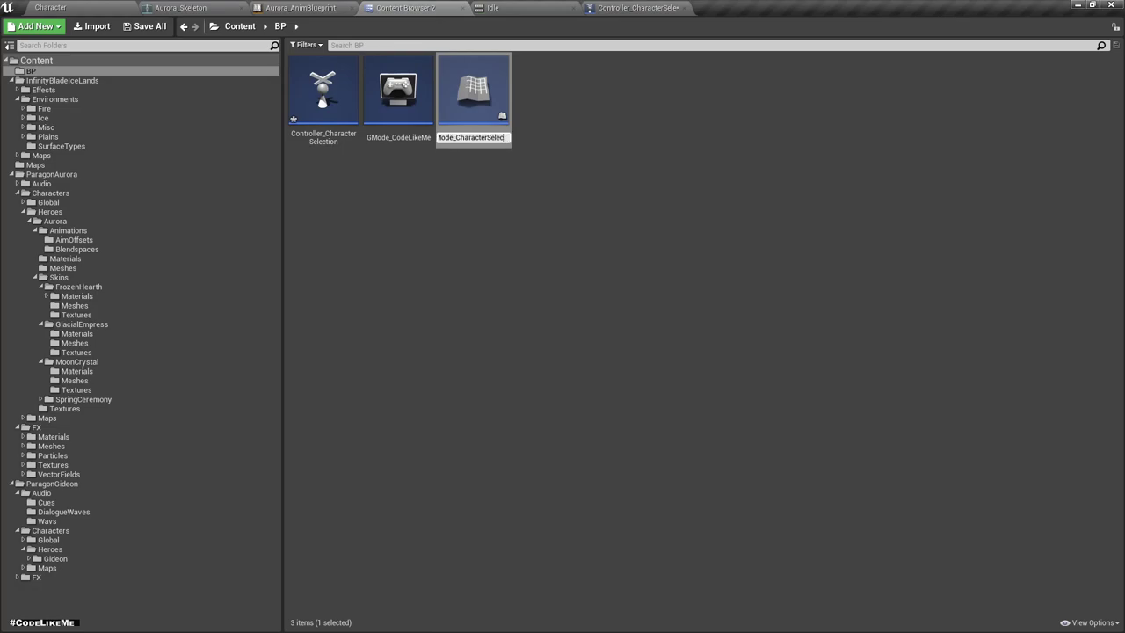
{"action": "key", "text": "Return"}
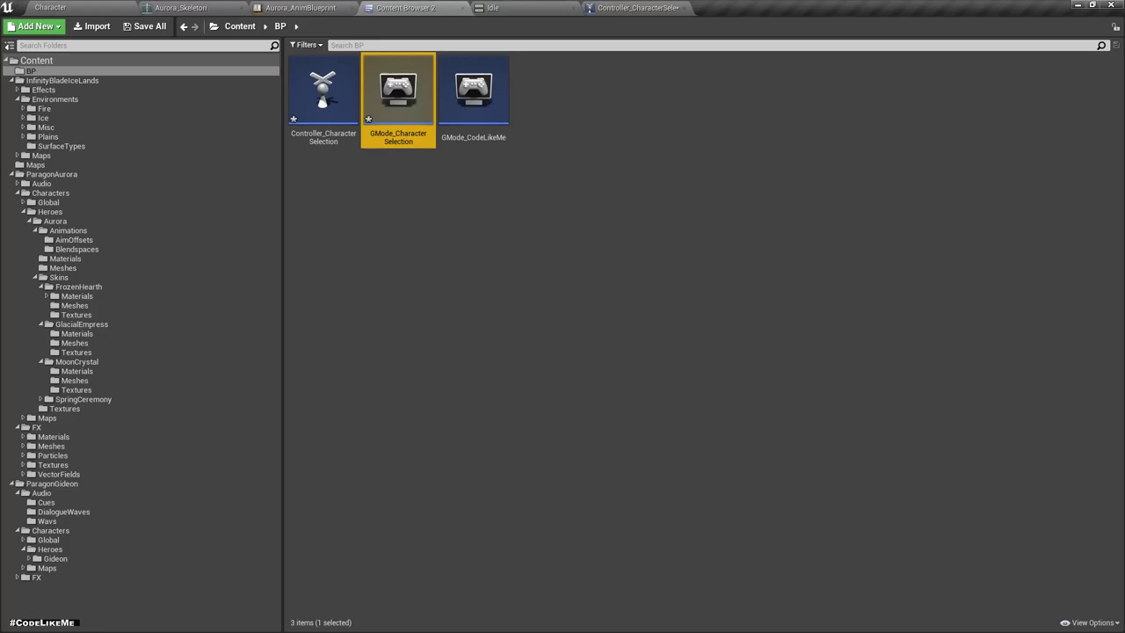
Set the level's GameMode Override to GMode_CharacterSelection in World Settings
{"action": "double_click", "coordinate": [398, 88]}
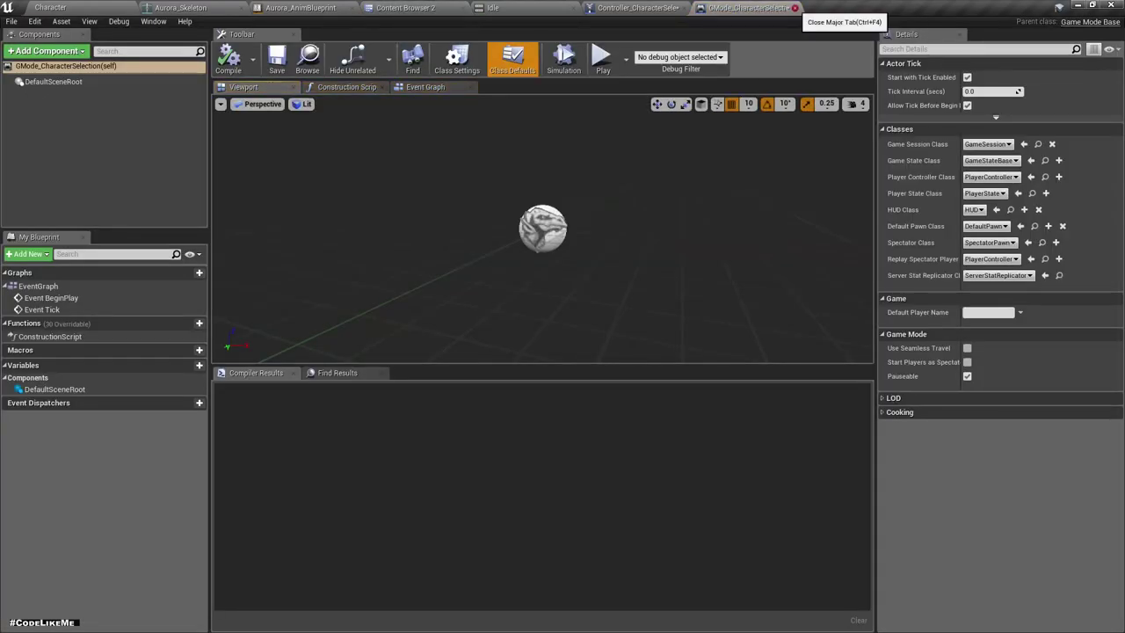
{"action": "left_click", "coordinate": [795, 8]}
{"action": "left_click", "coordinate": [683, 7]}
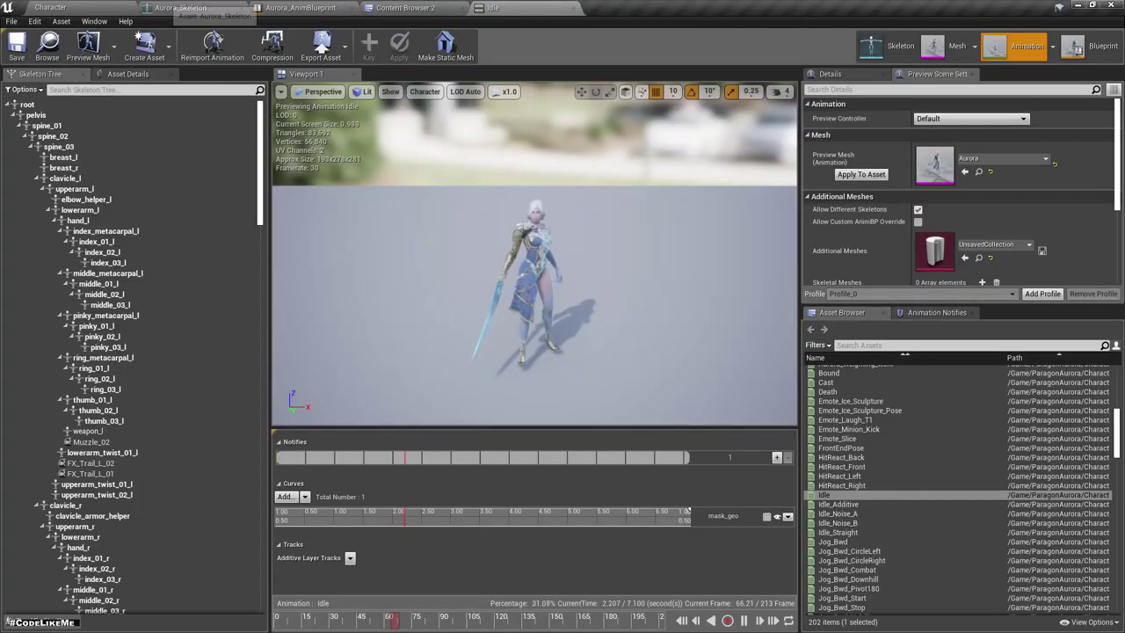
{"action": "left_click", "coordinate": [50, 7]}
{"action": "left_click", "coordinate": [1022, 289]}
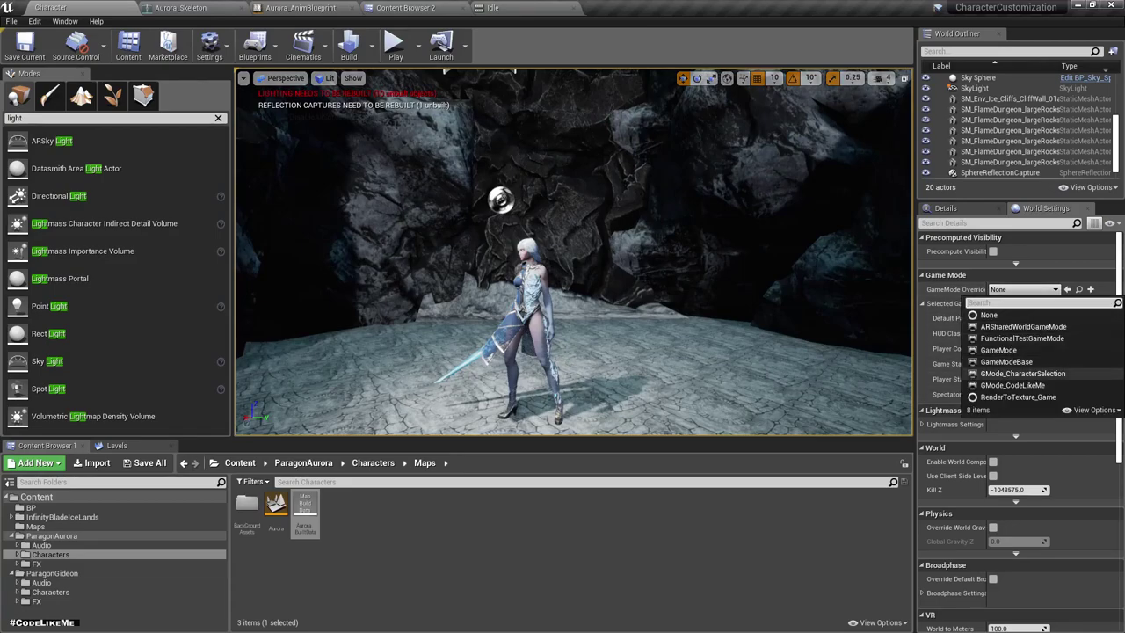
{"action": "left_click", "coordinate": [1021, 373]}
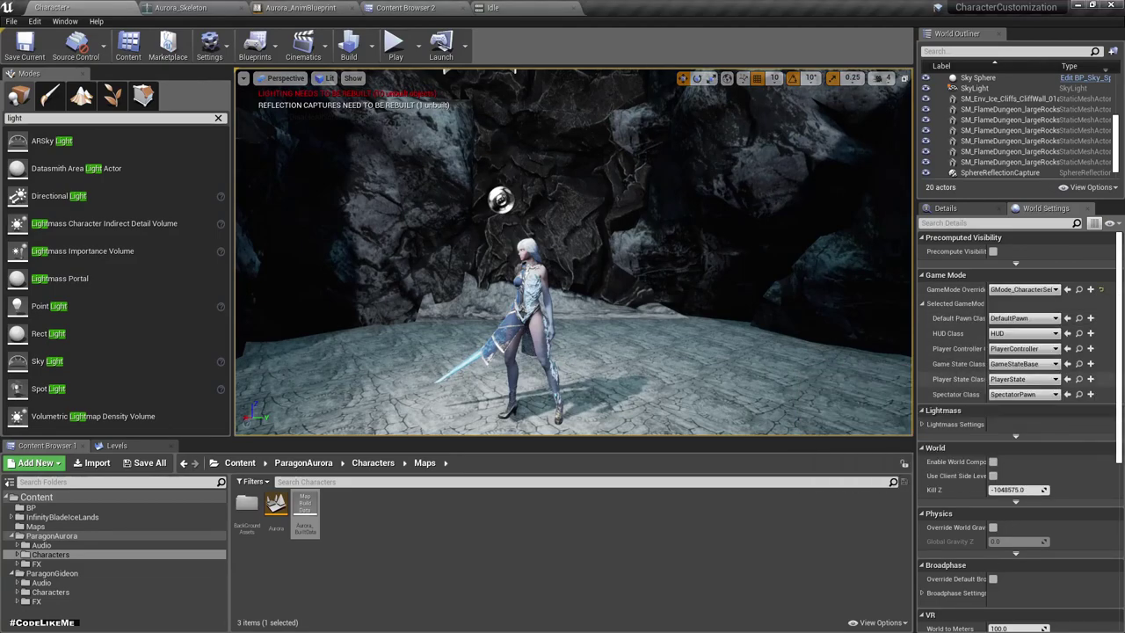
Keep DefaultPawn, set Player Controller Class to Controller_CharacterSelection, and test play the level
{"action": "left_click", "coordinate": [1021, 317]}
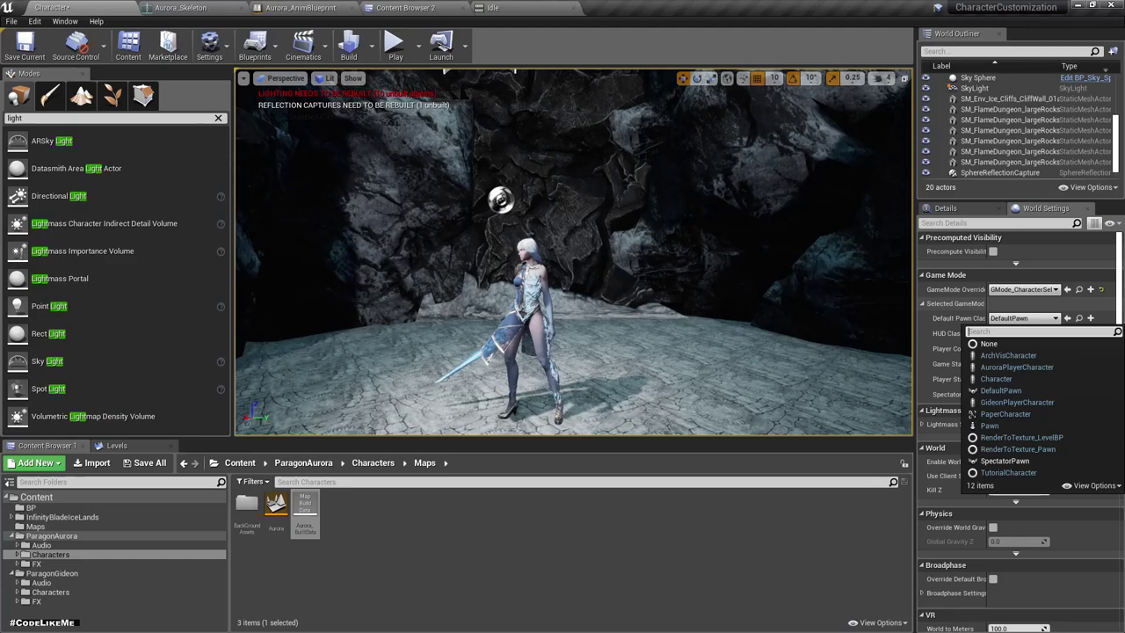
{"action": "left_click", "coordinate": [1047, 320]}
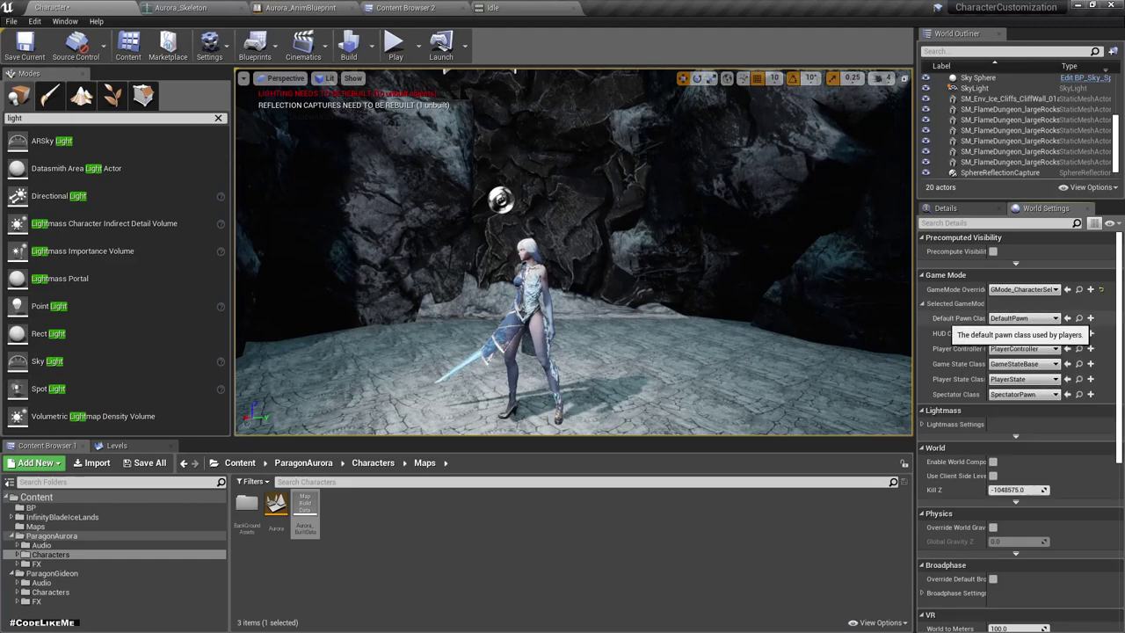
{"action": "left_click", "coordinate": [1047, 320]}
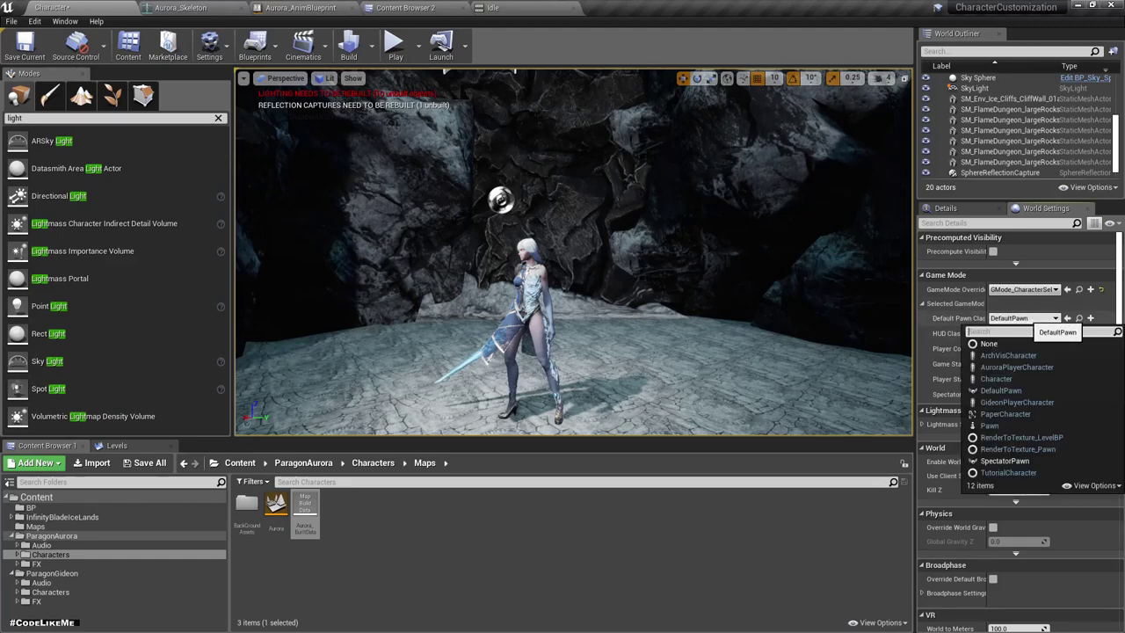
{"action": "left_click", "coordinate": [1023, 318]}
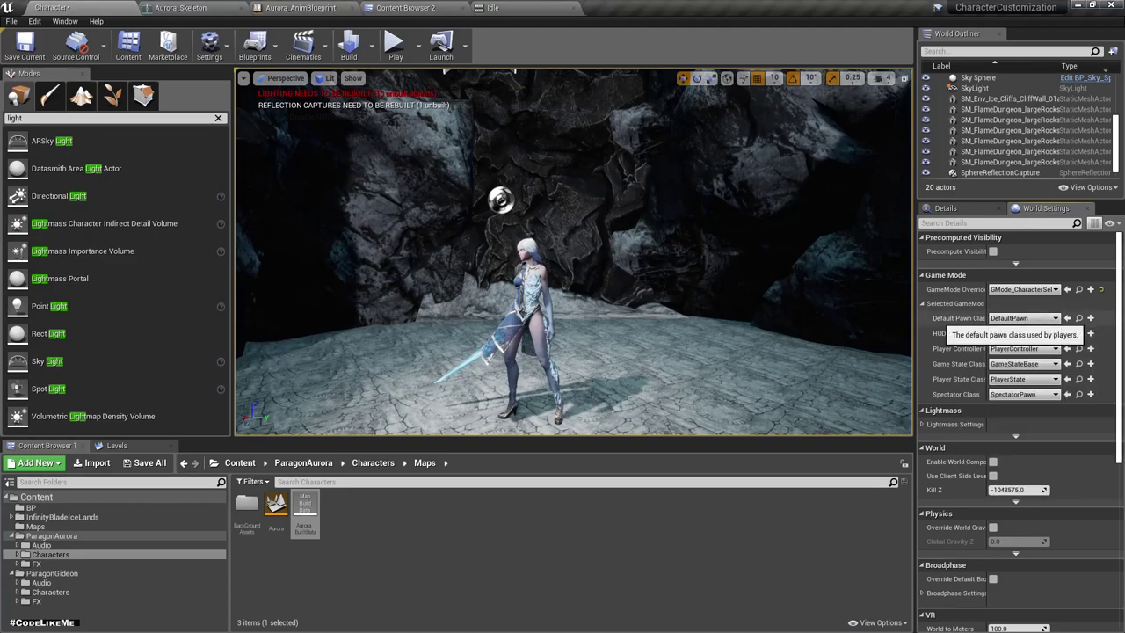
{"action": "left_click", "coordinate": [1019, 349]}
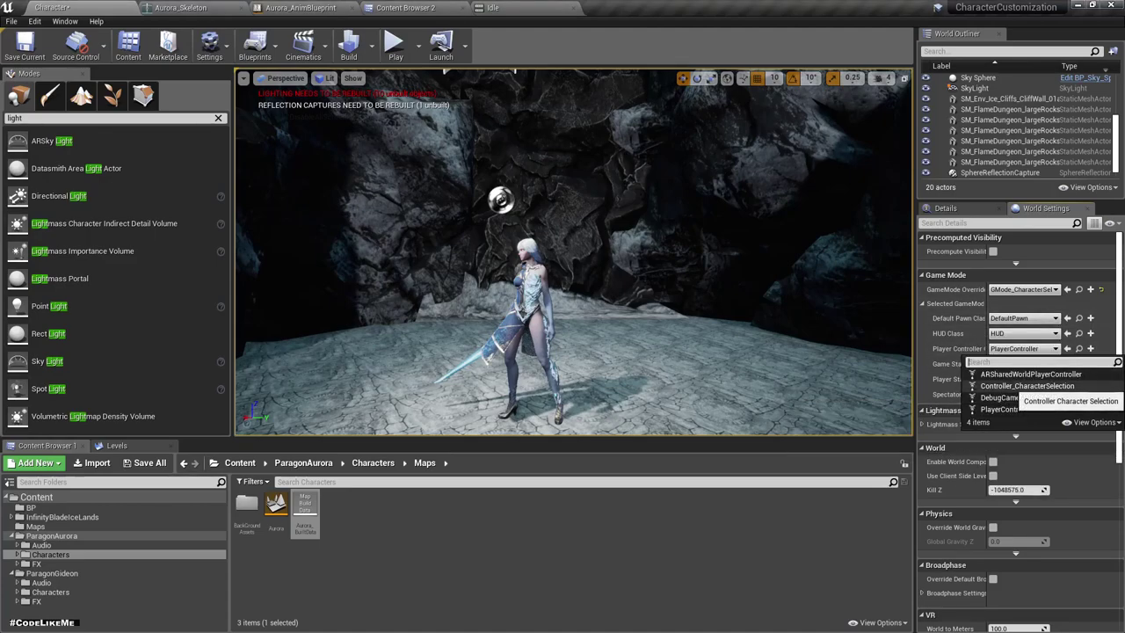
{"action": "left_click", "coordinate": [1026, 386]}
{"action": "left_click", "coordinate": [395, 48]}
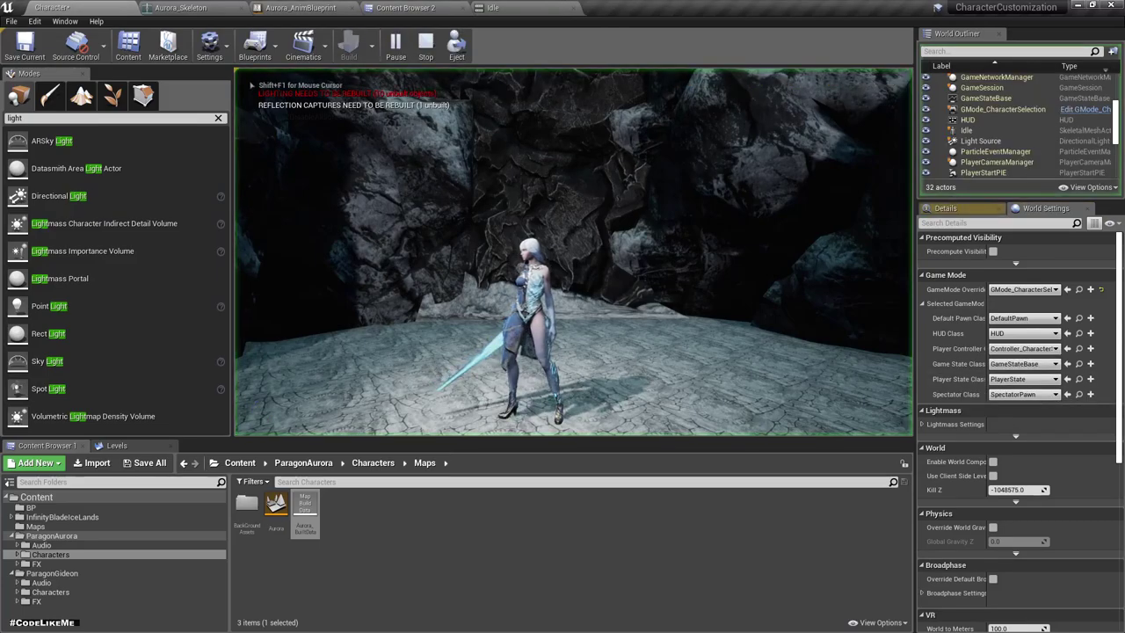
{"action": "key", "text": "Escape"}
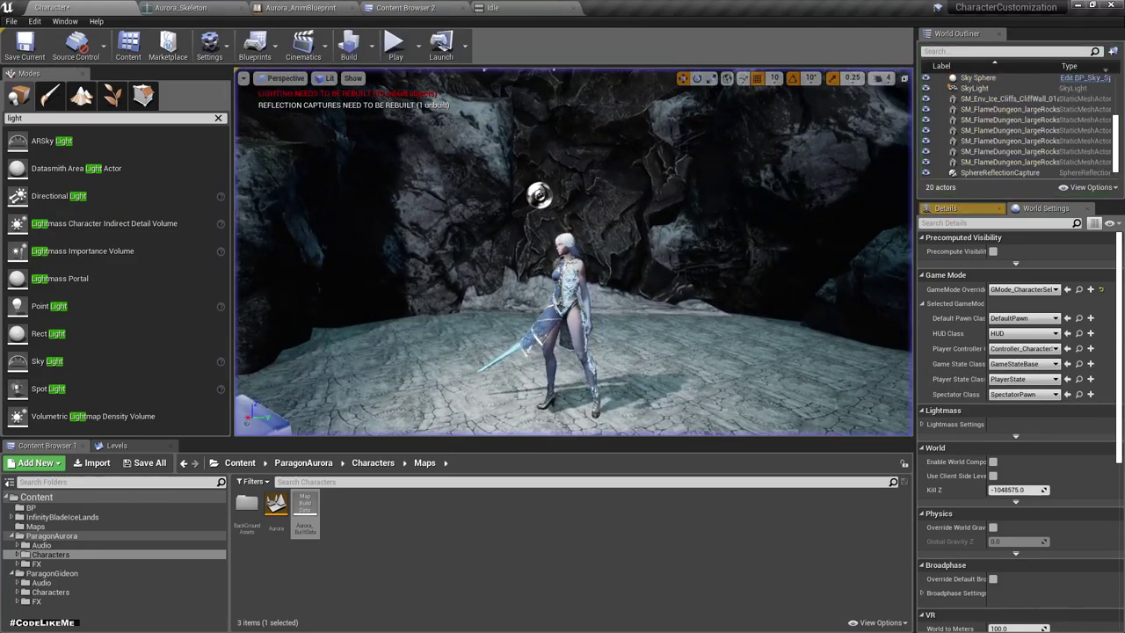
Open Controller_CharacterSelection's defaults, leaving Player Camera Manager Class as None
{"action": "left_click", "coordinate": [404, 7]}
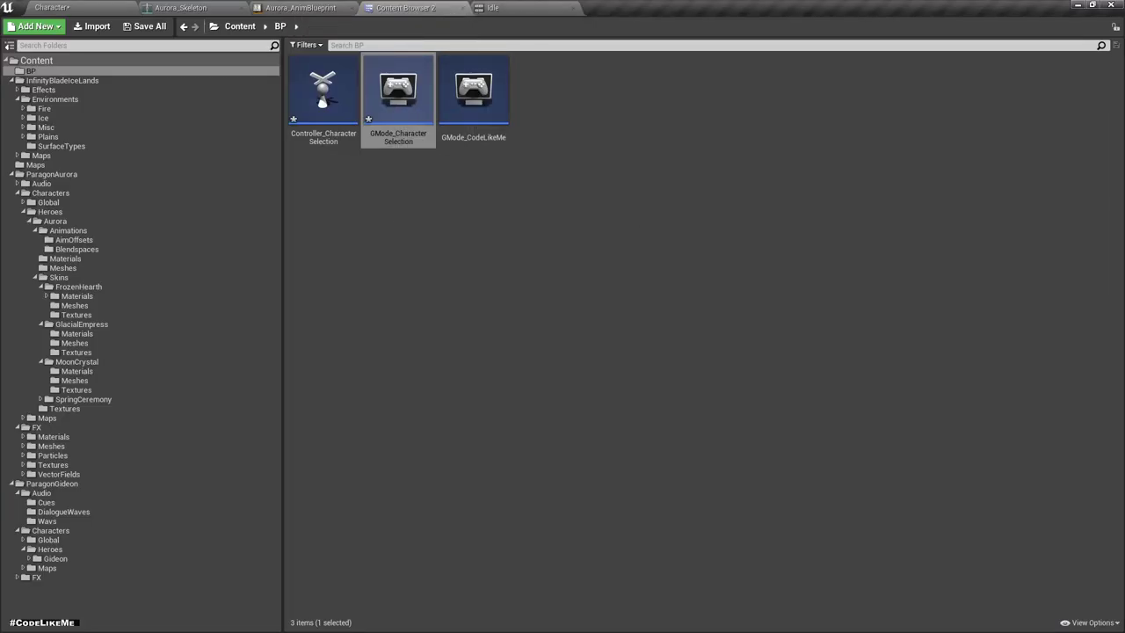
{"action": "double_click", "coordinate": [323, 88]}
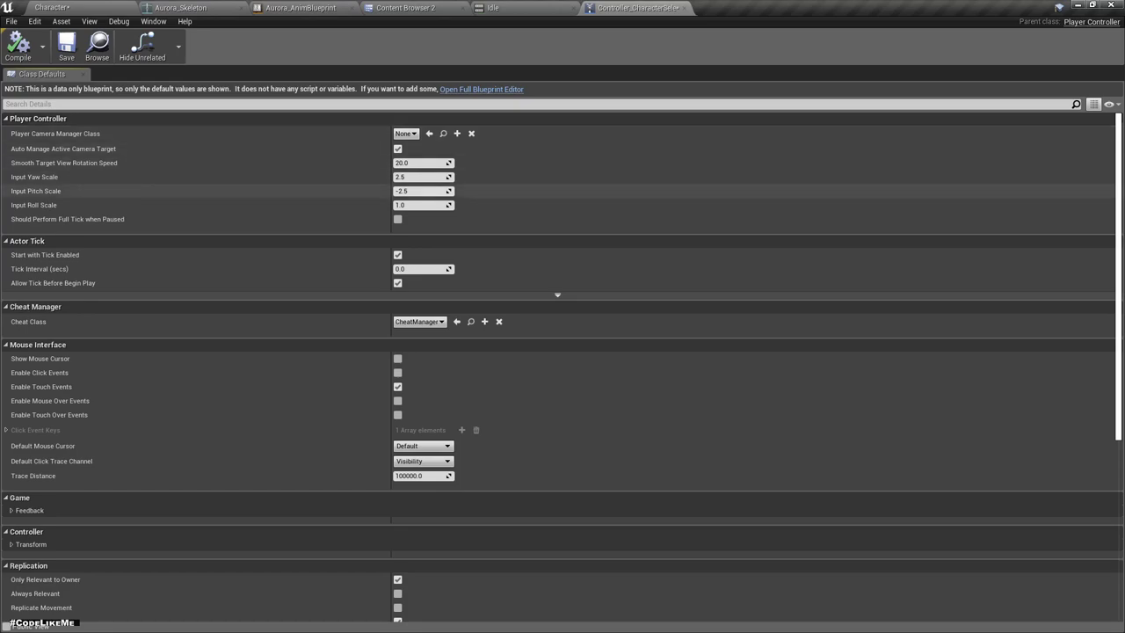
{"action": "left_click", "coordinate": [407, 133]}
{"action": "left_click", "coordinate": [418, 159]}
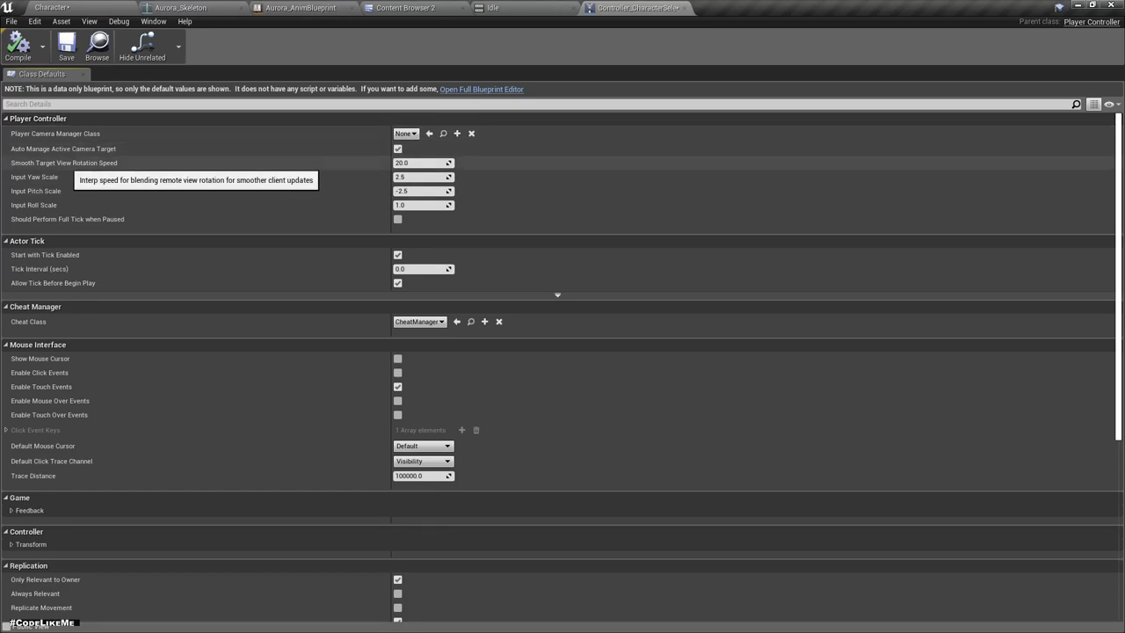
Turn on Block Input in the controller's class defaults
{"action": "scroll", "coordinate": [563, 352], "scroll_direction": "down", "scroll_amount": 2}
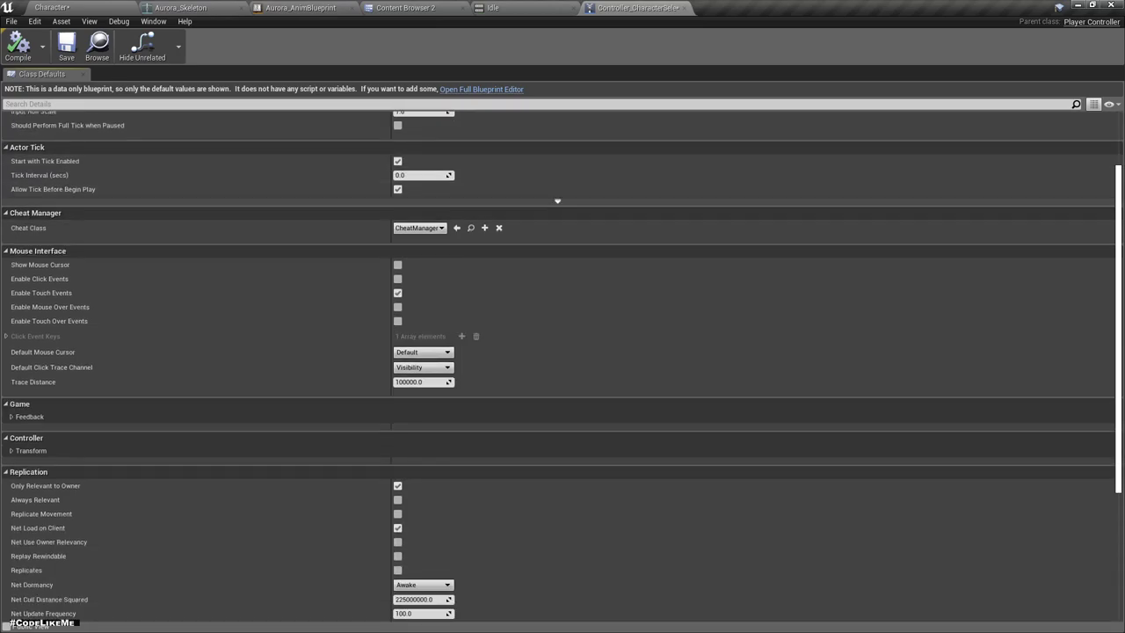
{"action": "scroll", "coordinate": [562, 352], "scroll_direction": "up", "scroll_amount": 2}
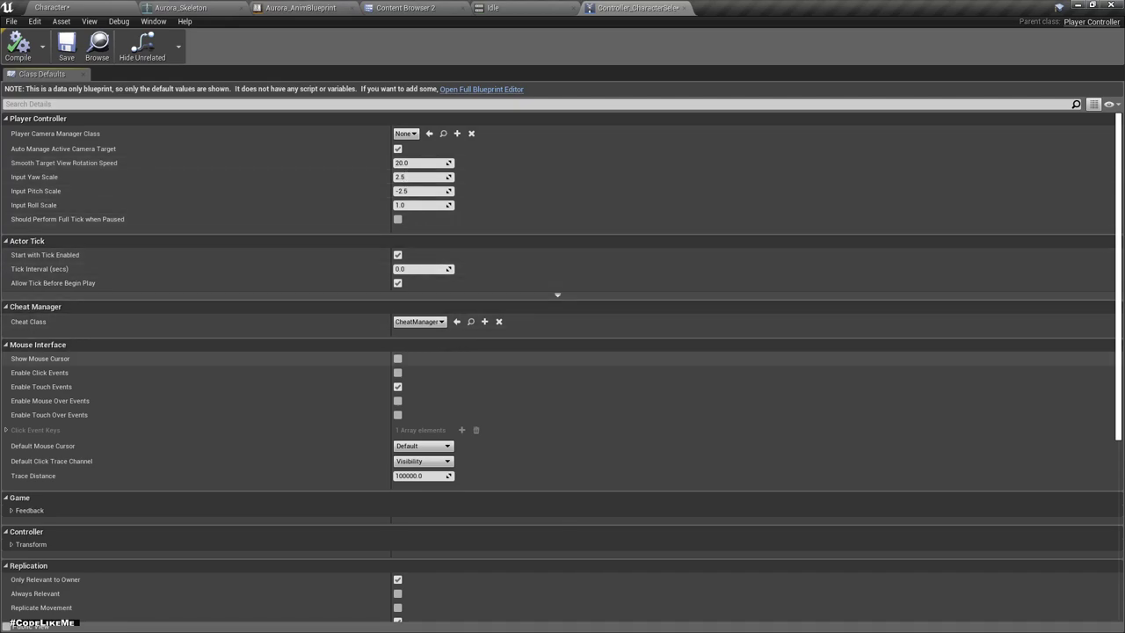
{"action": "scroll", "coordinate": [563, 367], "scroll_direction": "down", "scroll_amount": 5}
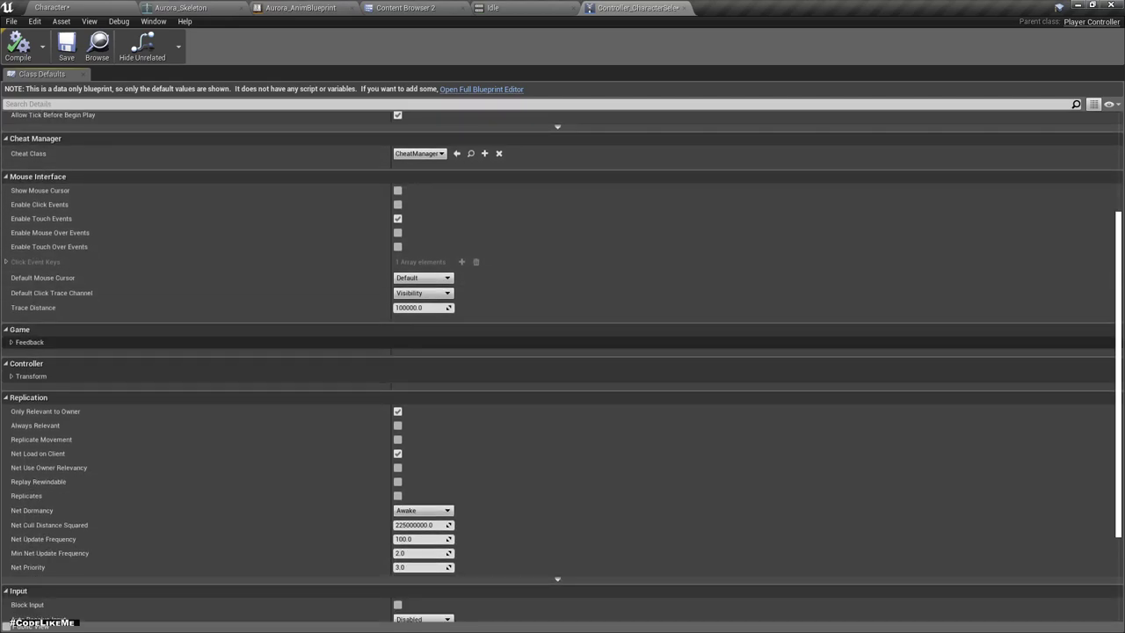
{"action": "scroll", "coordinate": [563, 341], "scroll_direction": "down", "scroll_amount": 3}
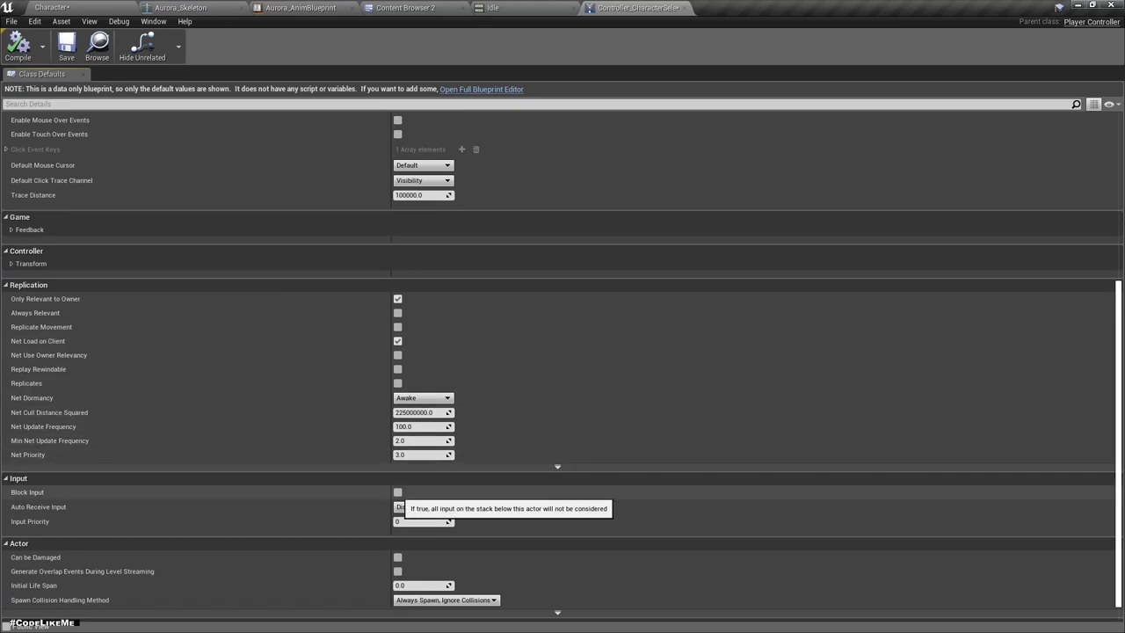
{"action": "left_click", "coordinate": [397, 492]}
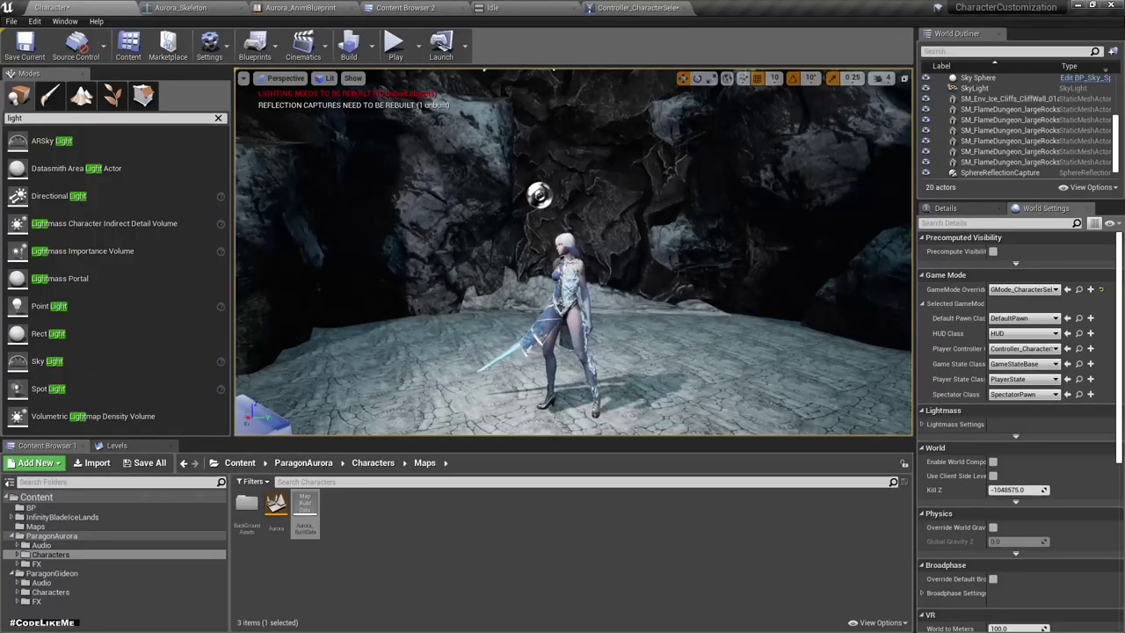
Test play the level, stop it, and return to the controller Blueprint's defaults
{"action": "left_click", "coordinate": [396, 44]}
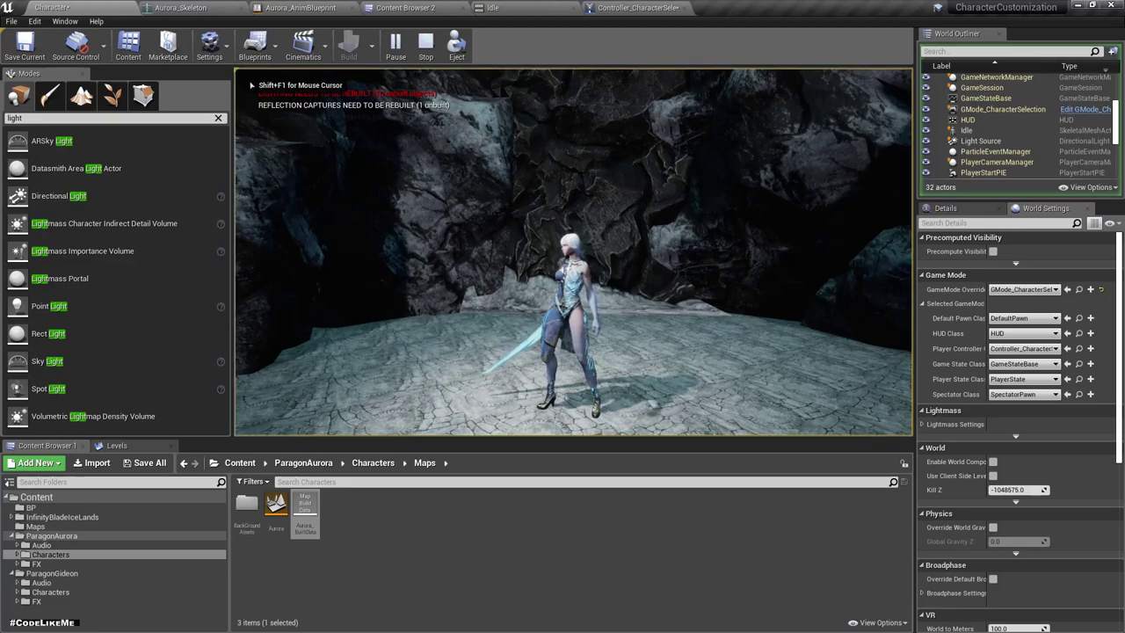
{"action": "key", "text": "Escape"}
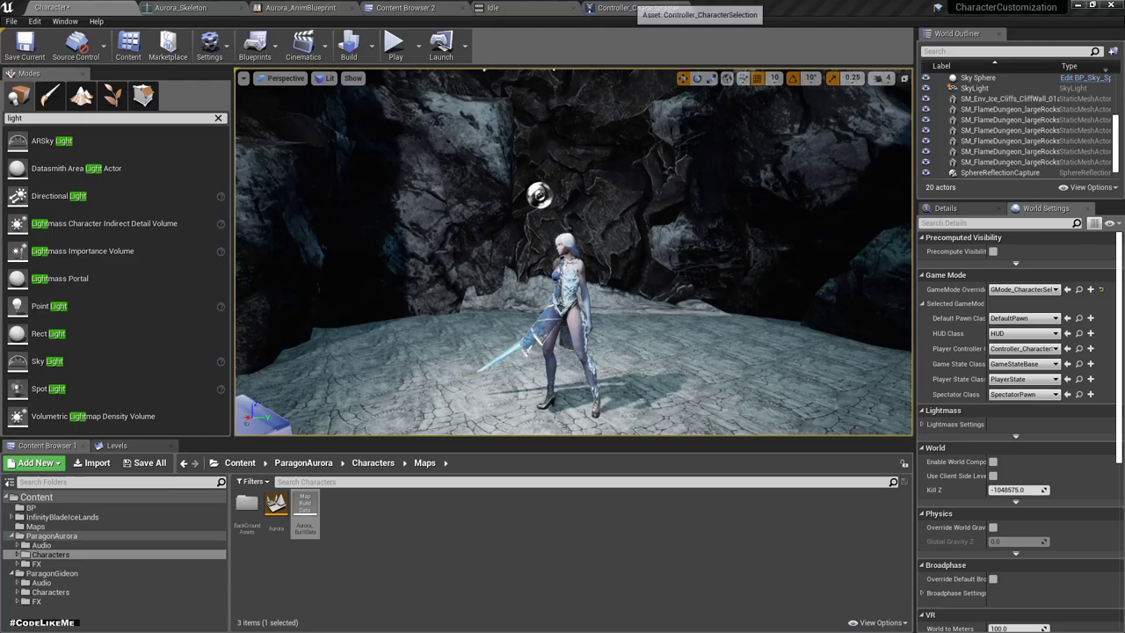
{"action": "left_click", "coordinate": [637, 7]}
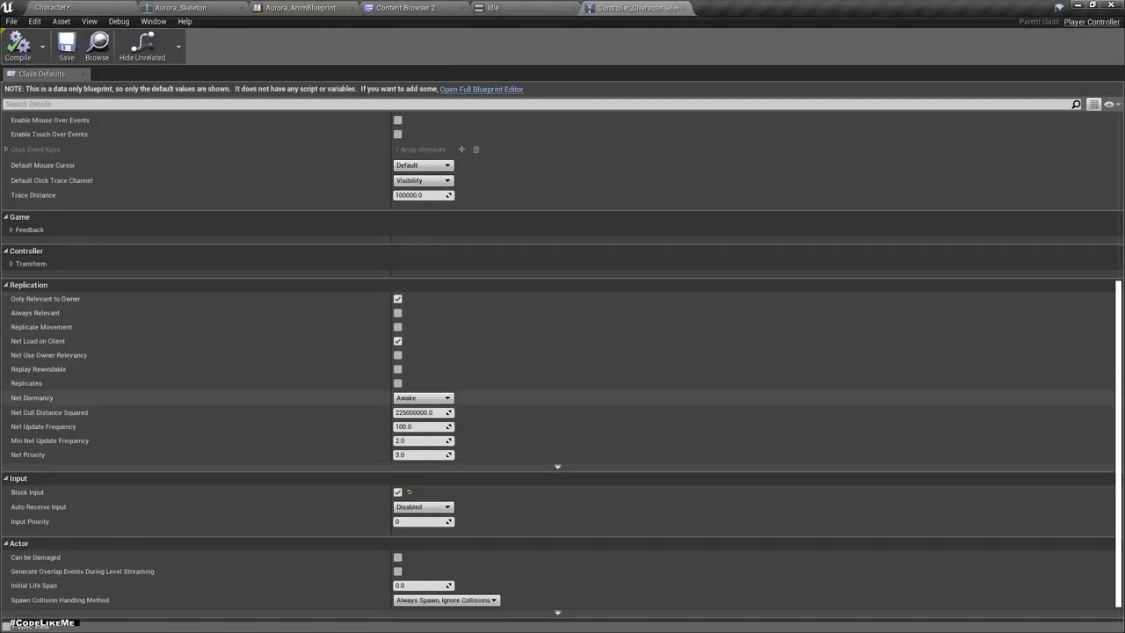
Keep Auto Receive Input Disabled, untick Block Input and set input yaw, pitch and roll scales to 0.0
{"action": "left_click", "coordinate": [421, 507]}
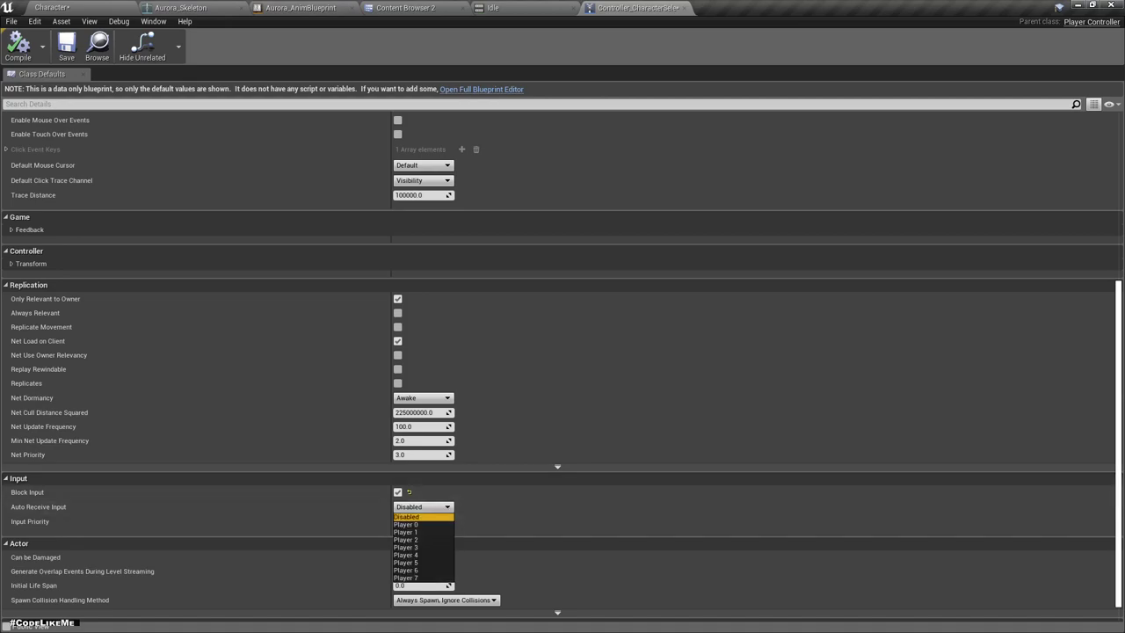
{"action": "left_click", "coordinate": [409, 517]}
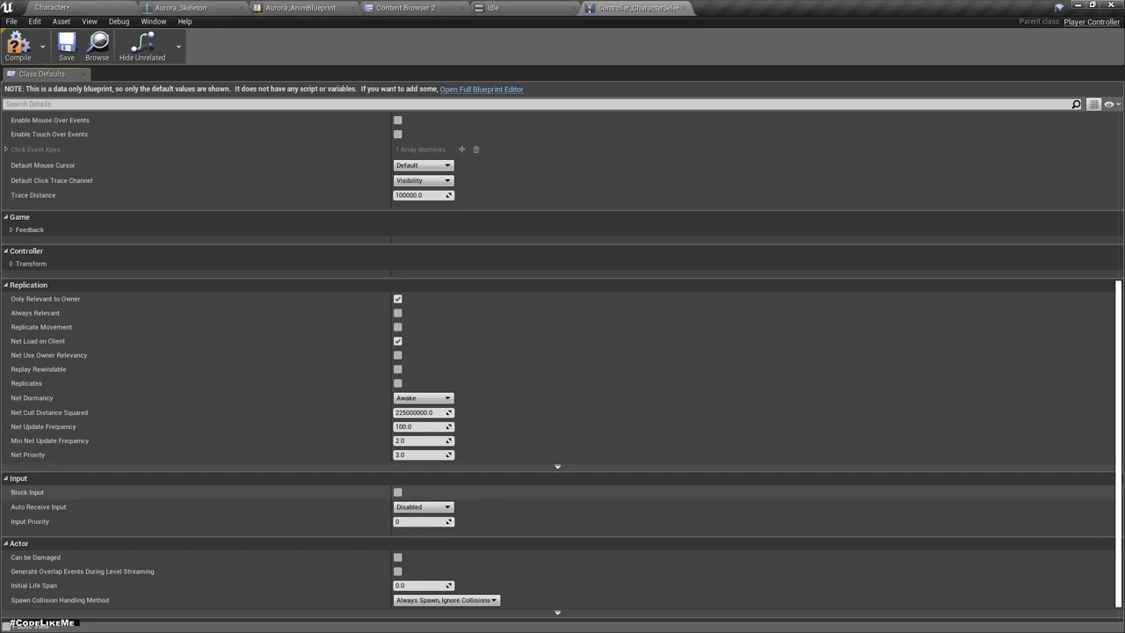
{"action": "scroll", "coordinate": [404, 505], "scroll_direction": "up", "scroll_amount": 5}
{"action": "scroll", "coordinate": [439, 369], "scroll_direction": "up", "scroll_amount": 1}
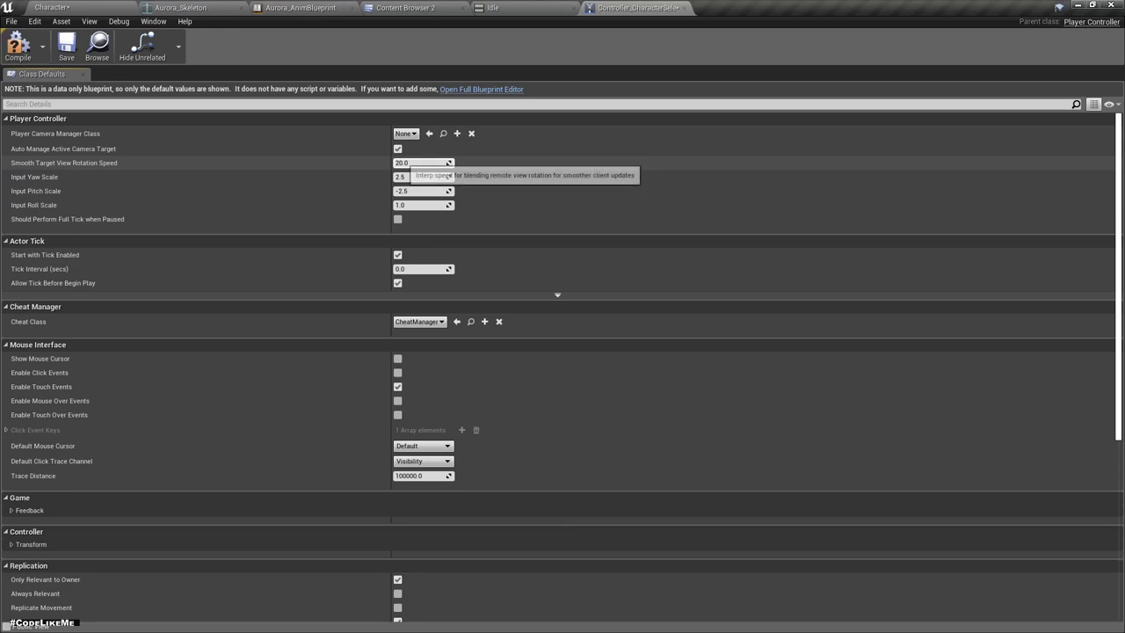
{"action": "left_click", "coordinate": [420, 163]}
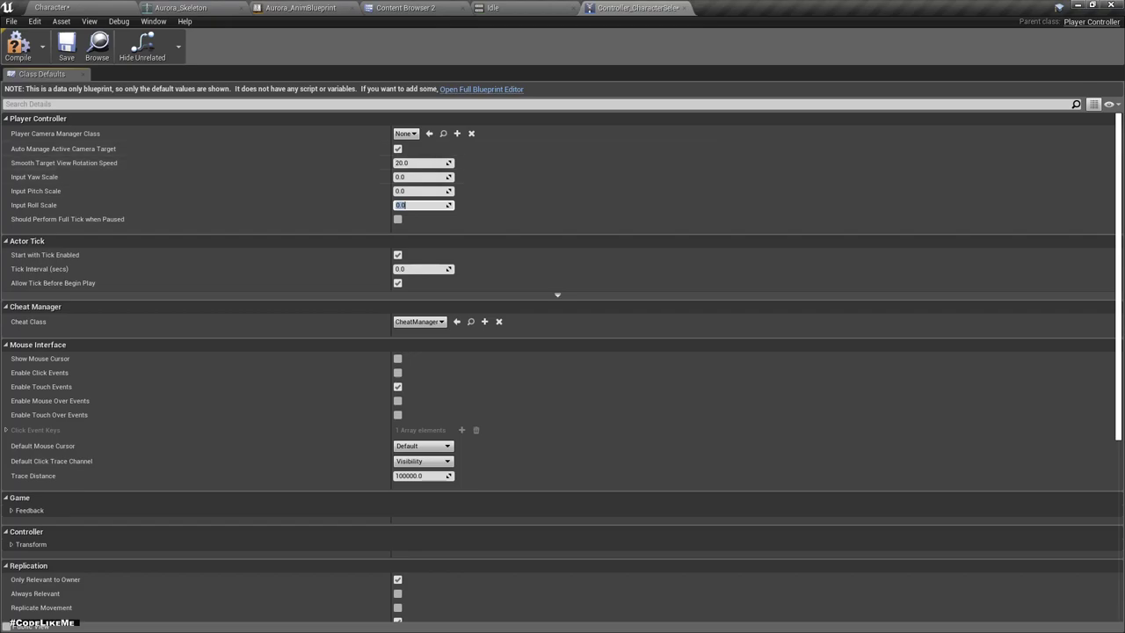
{"action": "left_click", "coordinate": [53, 7]}
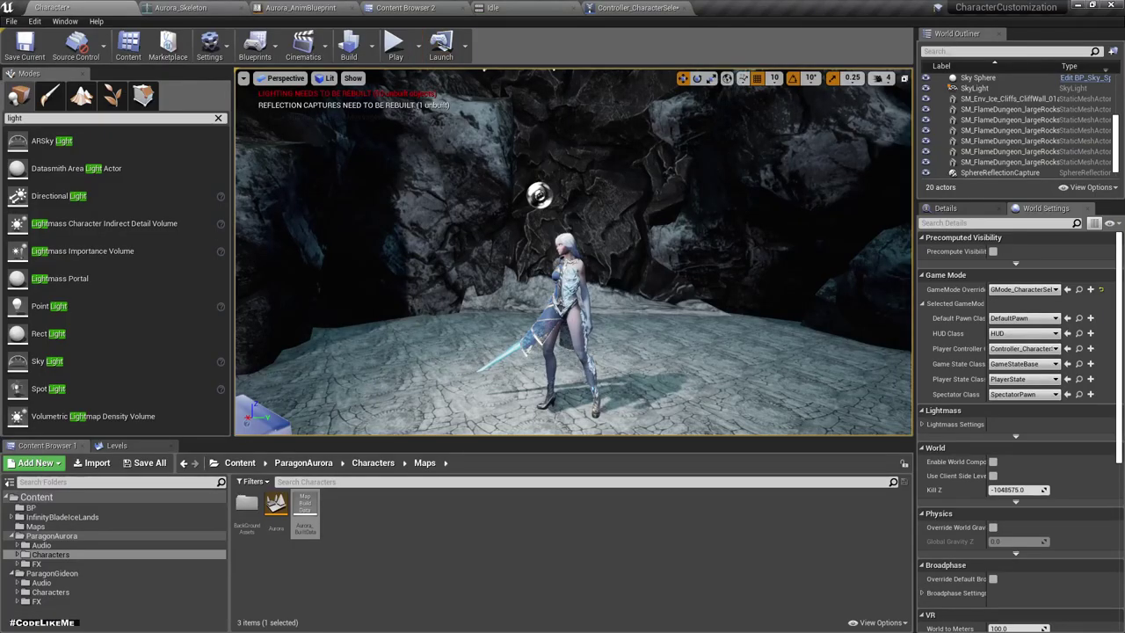
Test-play the level, then tick Block Input again in Controller_CharacterSelection's defaults
{"action": "key", "text": "alt+p"}
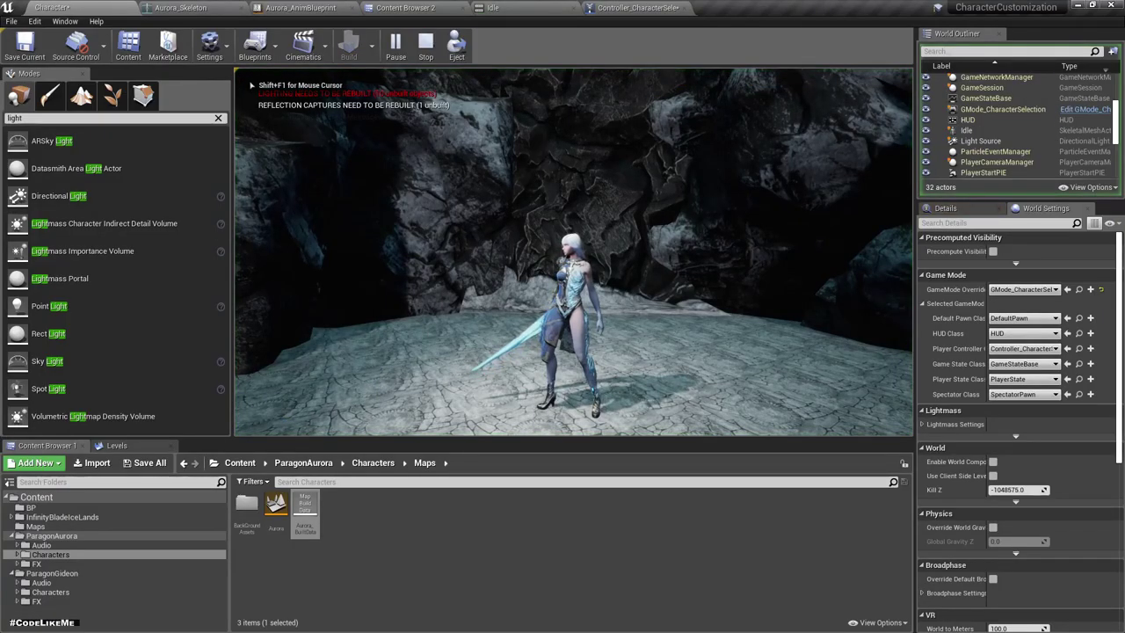
{"action": "key", "text": "shift+F1"}
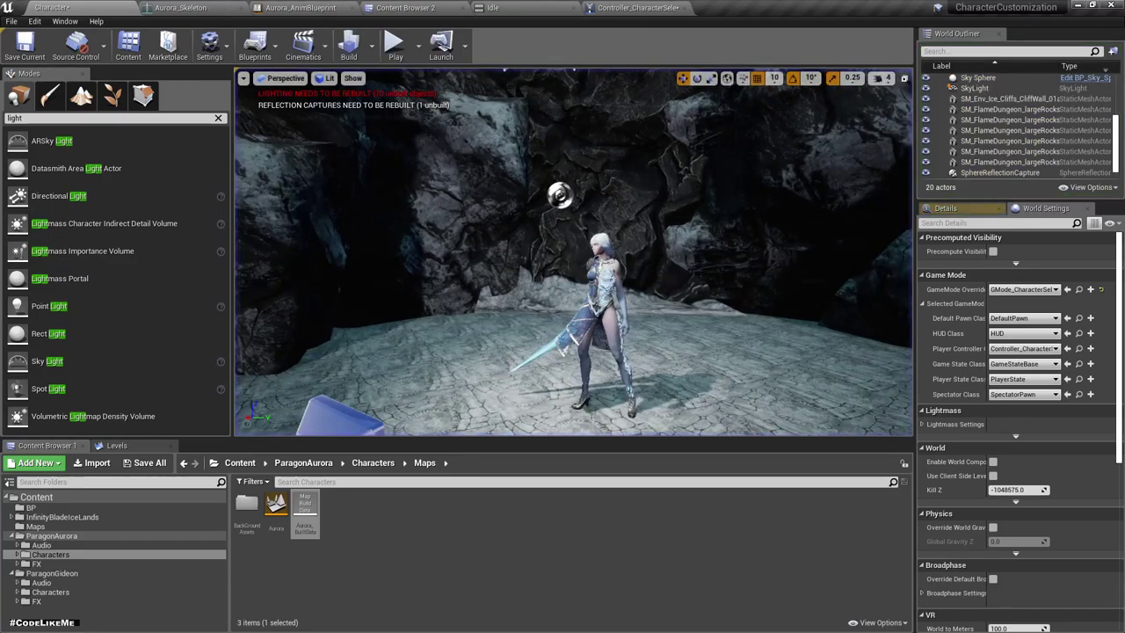
{"action": "left_click", "coordinate": [632, 8]}
{"action": "scroll", "coordinate": [562, 352], "scroll_direction": "down", "scroll_amount": 3}
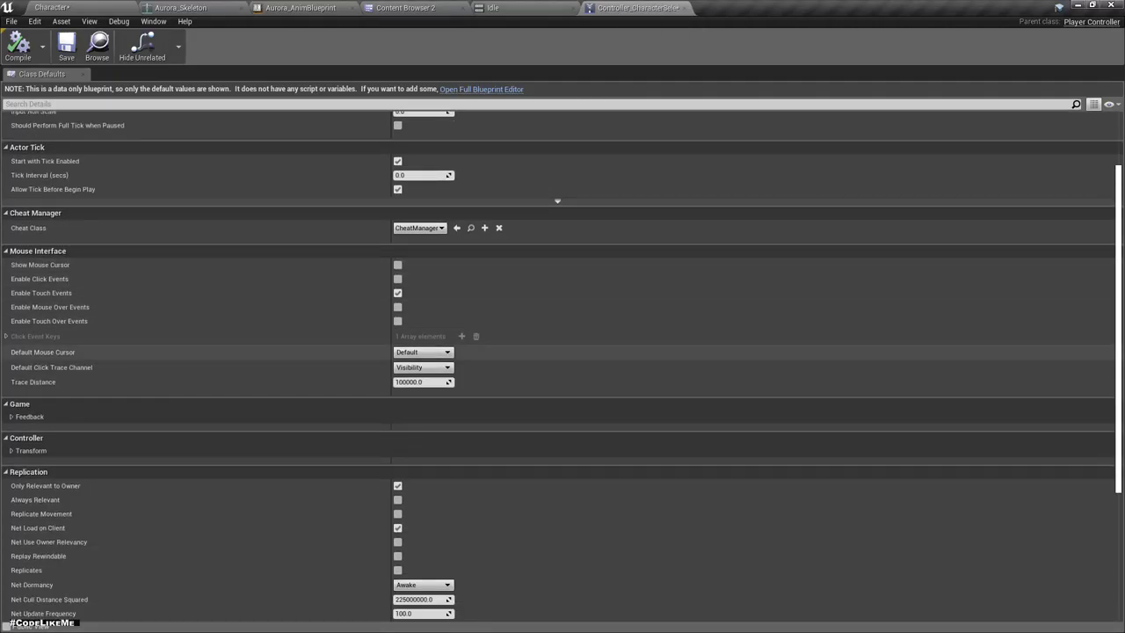
{"action": "scroll", "coordinate": [562, 352], "scroll_direction": "up", "scroll_amount": 2}
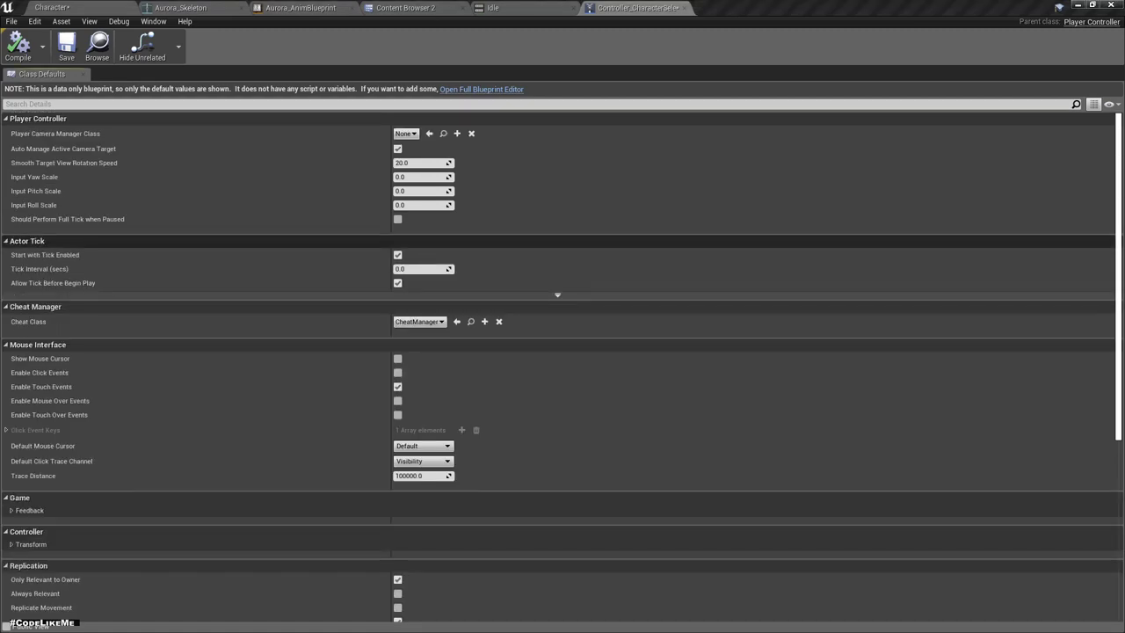
{"action": "scroll", "coordinate": [562, 351], "scroll_direction": "down", "scroll_amount": 3}
{"action": "scroll", "coordinate": [563, 352], "scroll_direction": "down", "scroll_amount": 1}
{"action": "scroll", "coordinate": [563, 352], "scroll_direction": "down", "scroll_amount": 2}
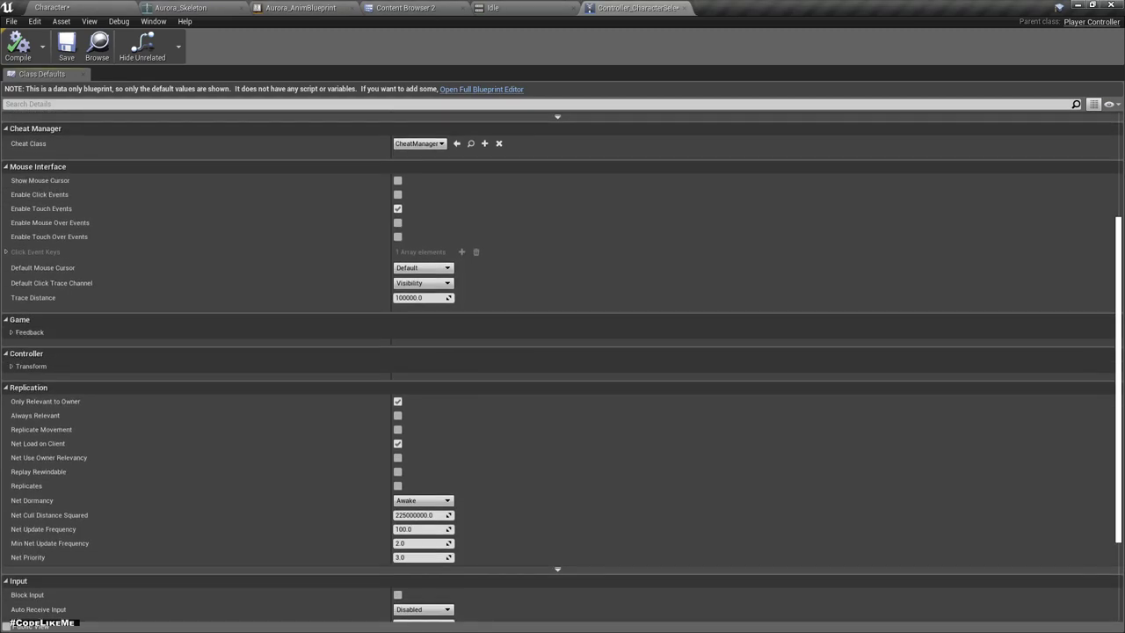
{"action": "scroll", "coordinate": [562, 351], "scroll_direction": "down", "scroll_amount": 5}
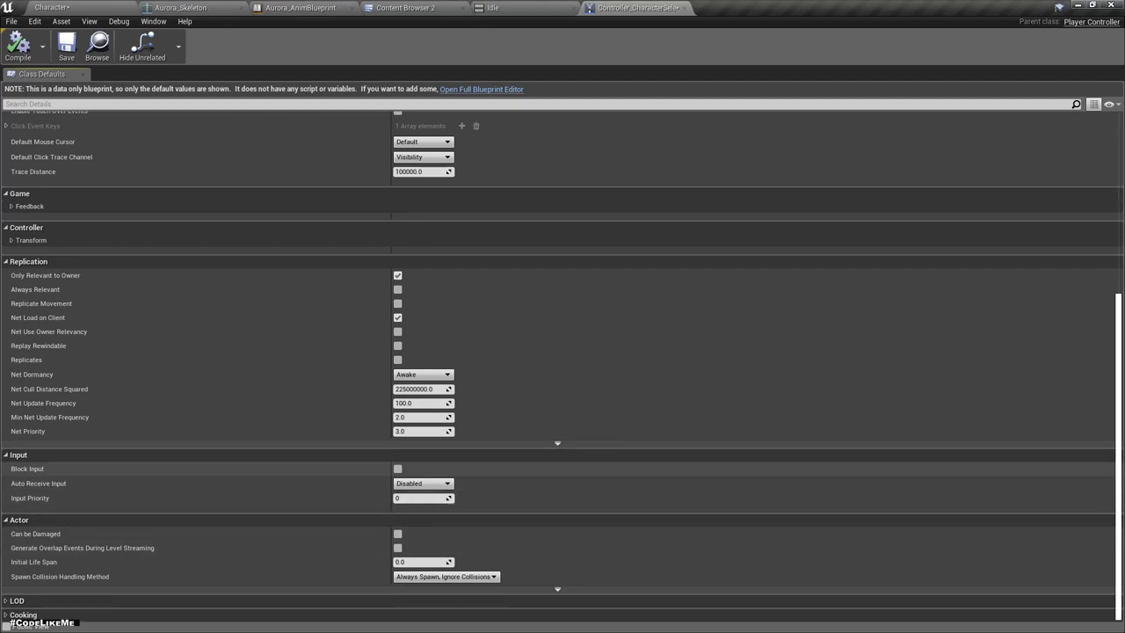
{"action": "left_click", "coordinate": [397, 468]}
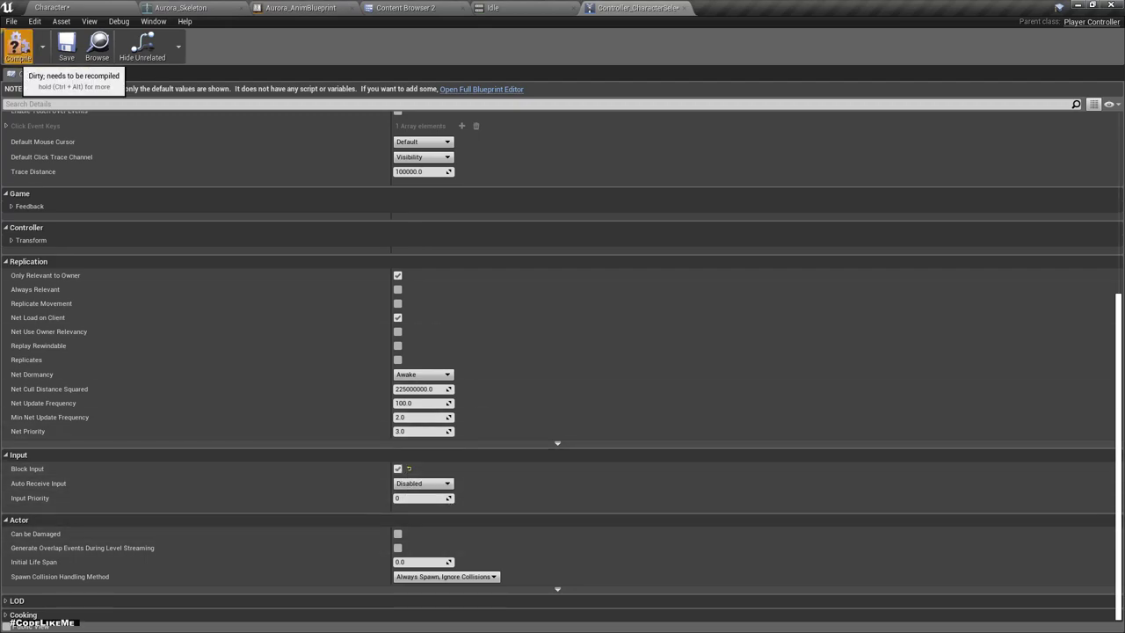
Back in the Character level, select the CameraActor in the viewport
{"action": "left_click", "coordinate": [53, 7]}
{"action": "mouse_move", "coordinate": [573, 251]}
{"action": "right_mouse_down"}
{"action": "mouse_move", "coordinate": [607, 251]}
{"action": "mouse_move", "coordinate": [571, 264]}
{"action": "right_mouse_up"}
{"action": "left_click", "coordinate": [440, 334]}
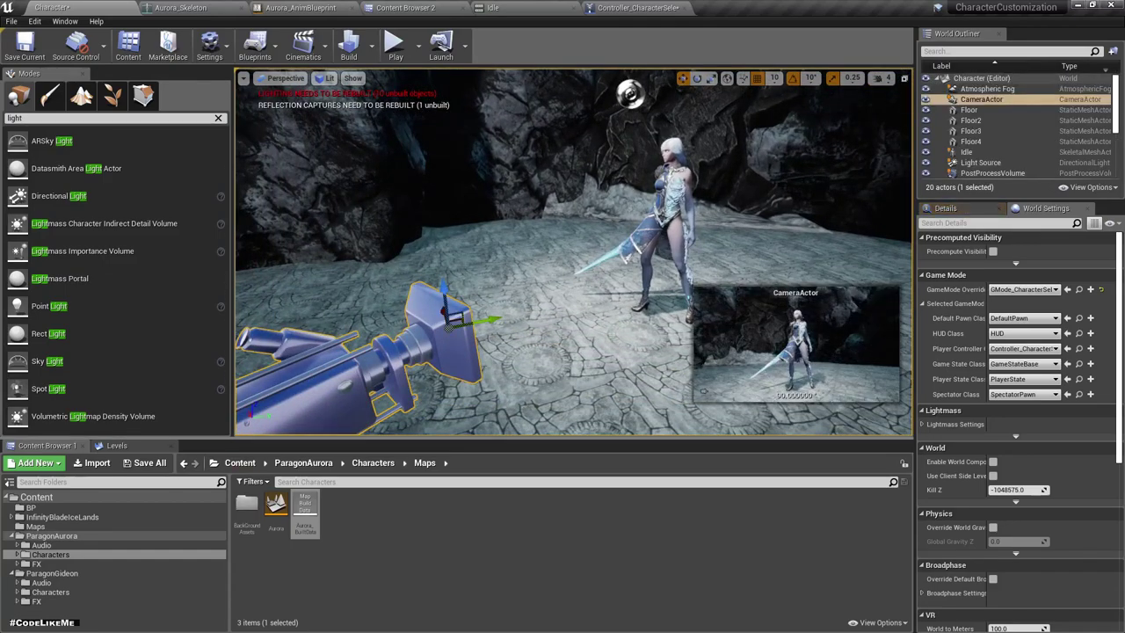
Check the Using a Static Camera docs, then open the Level Blueprint from the Blueprints menu
{"action": "key", "text": "alt+Tab"}
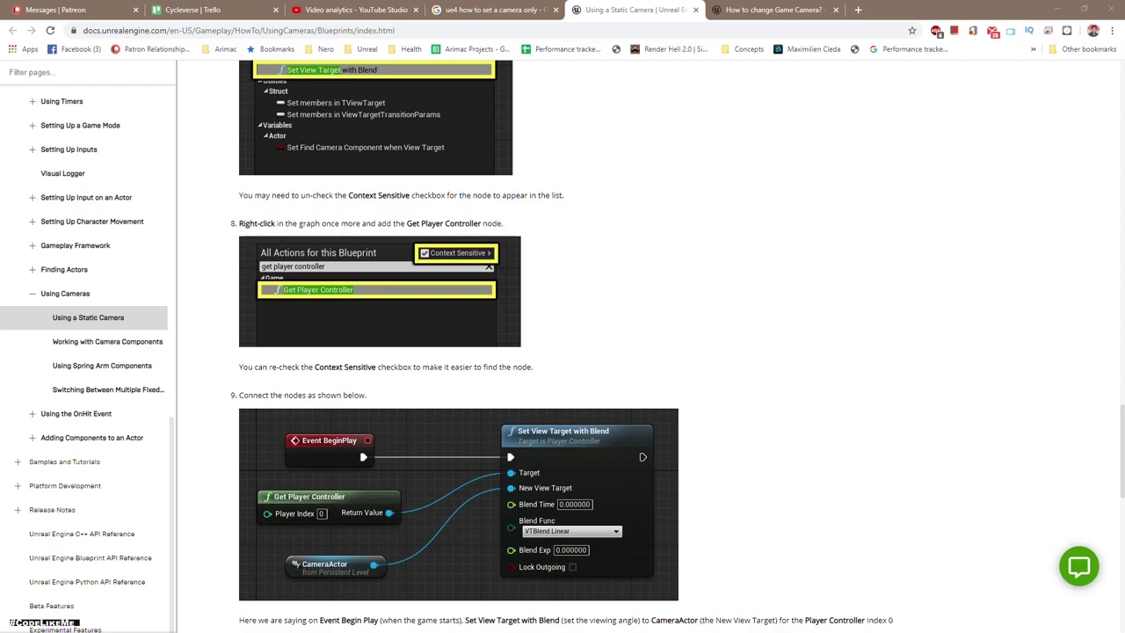
{"action": "key", "text": "alt+Tab"}
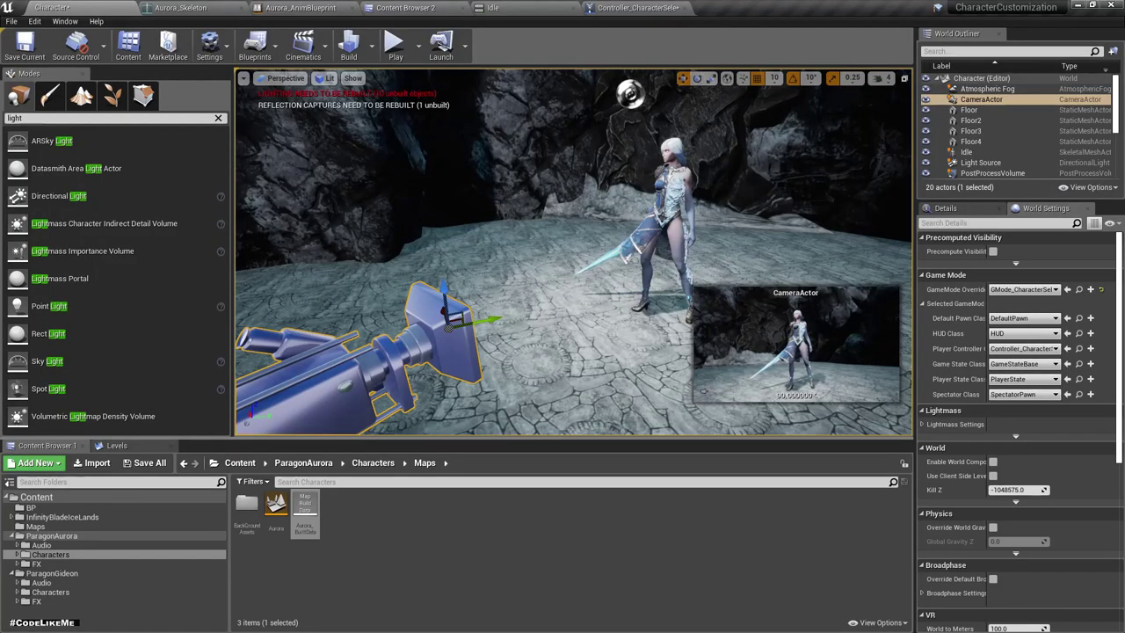
{"action": "left_click", "coordinate": [254, 44]}
{"action": "mouse_move", "coordinate": [290, 171]}
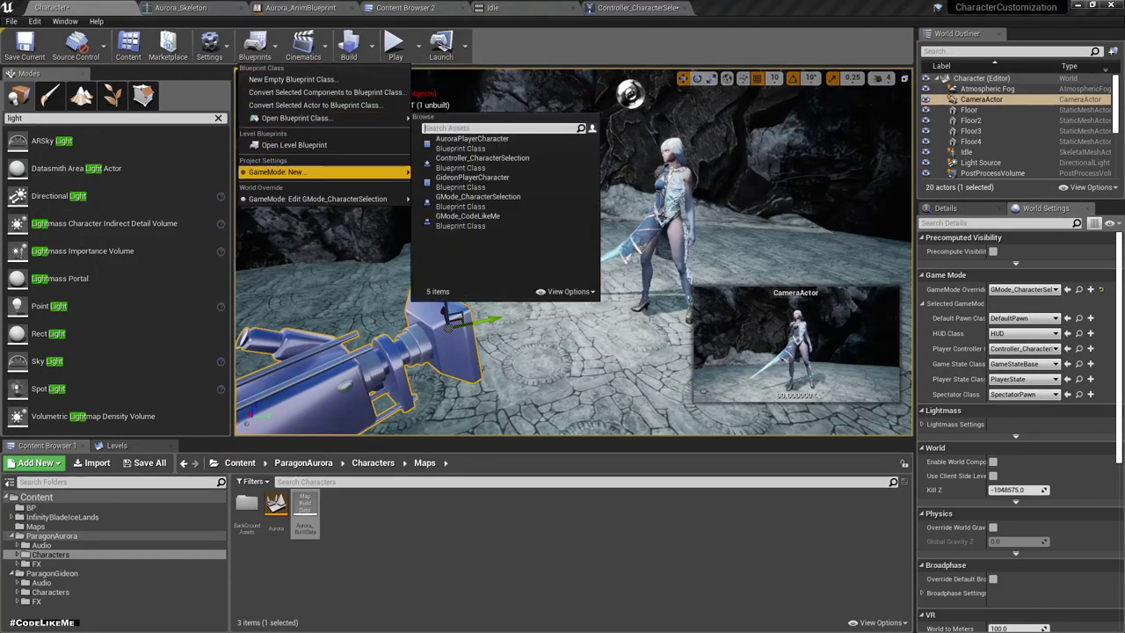
{"action": "left_click", "coordinate": [294, 145]}
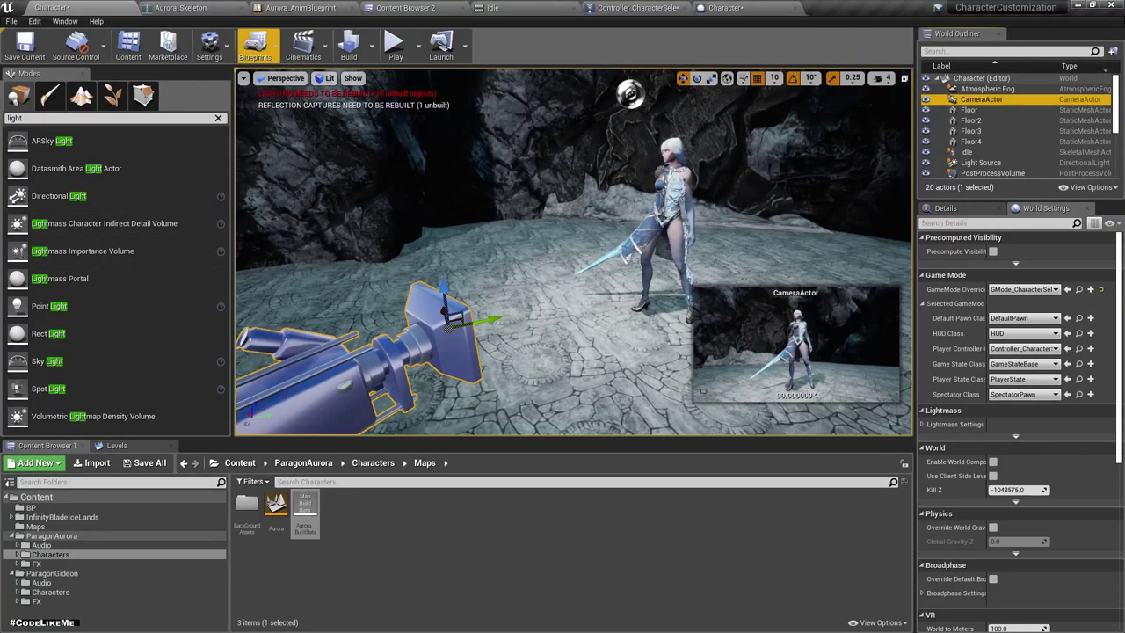
Open the level blueprint graph and add a CameraActor reference node
{"action": "left_click", "coordinate": [255, 46]}
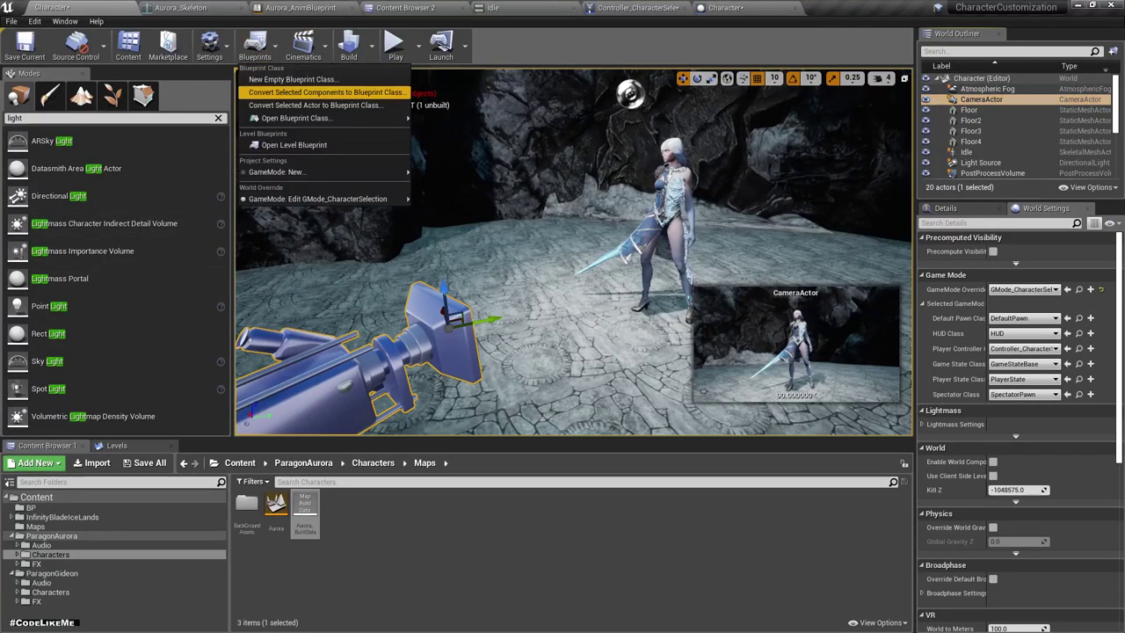
{"action": "mouse_move", "coordinate": [295, 118]}
{"action": "left_click", "coordinate": [294, 144]}
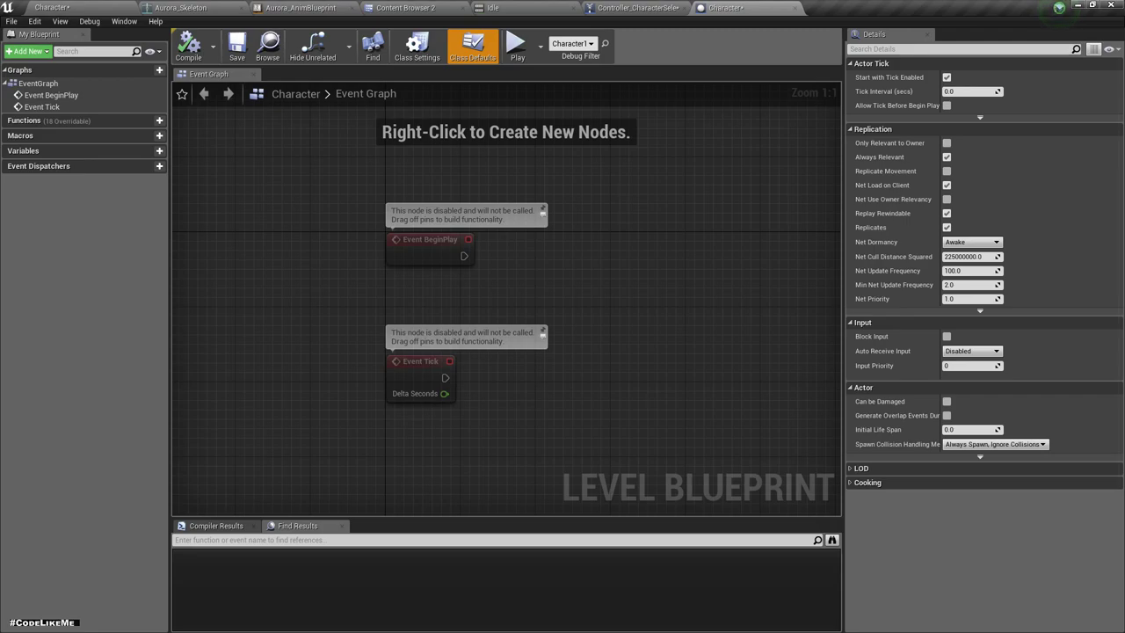
{"action": "left_click", "coordinate": [52, 7]}
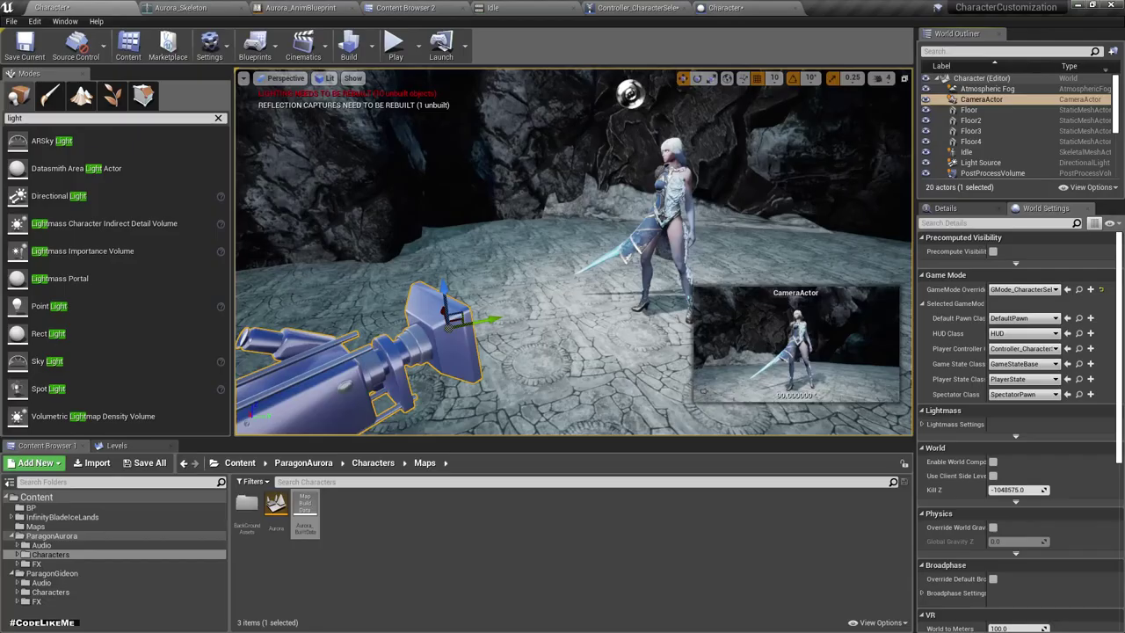
{"action": "left_click", "coordinate": [725, 7]}
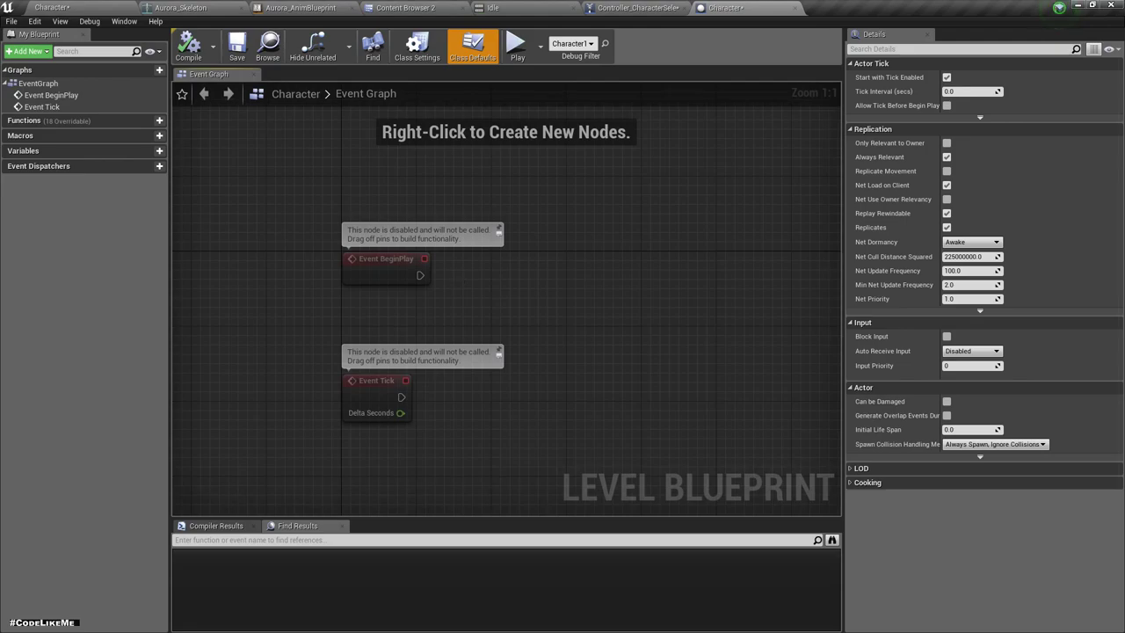
{"action": "right_click", "coordinate": [545, 300]}
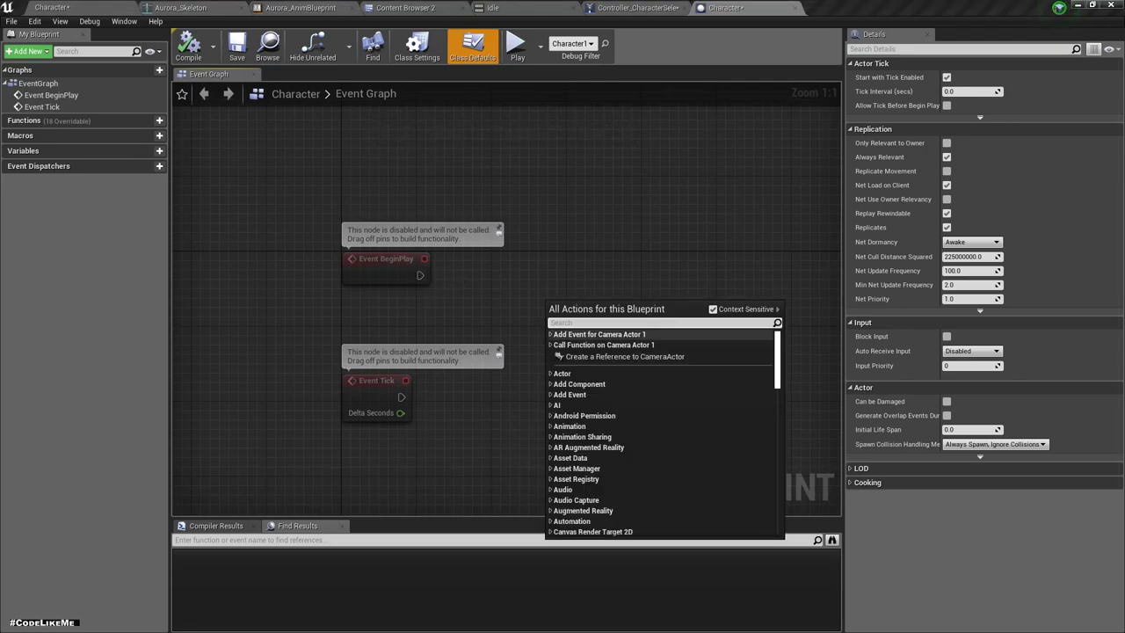
{"action": "left_click", "coordinate": [625, 356]}
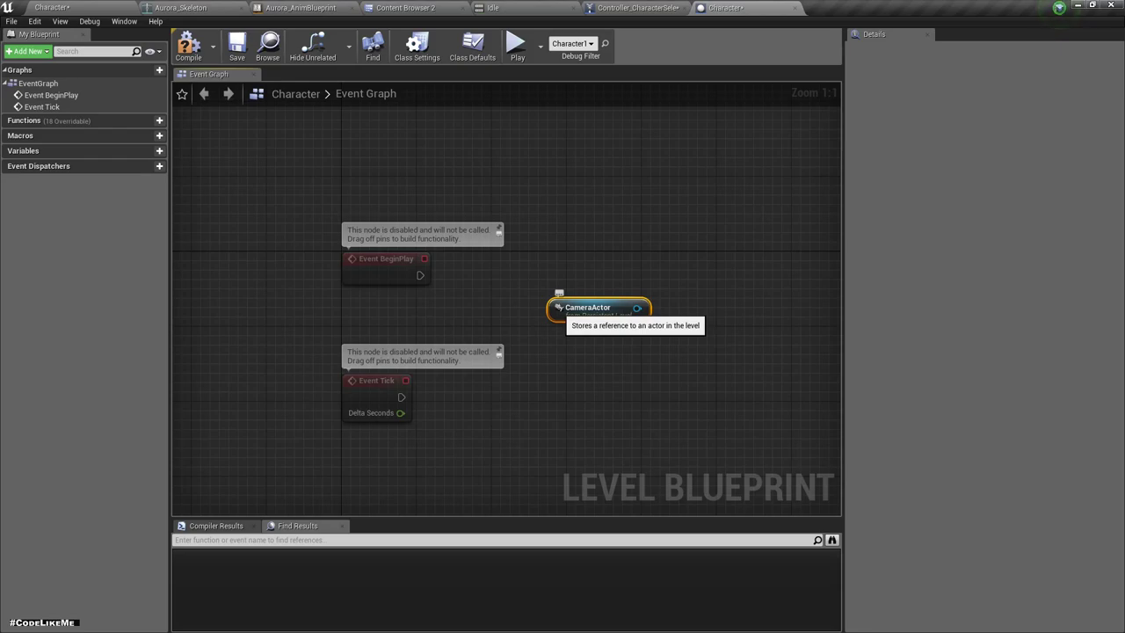
Arrange CameraActor and Event BeginPlay, and add a Get Player Controller node beside BeginPlay
{"action": "left_click_drag", "start_coordinate": [558, 303], "coordinate": [430, 311]}
{"action": "left_click_drag", "start_coordinate": [386, 266], "coordinate": [395, 182]}
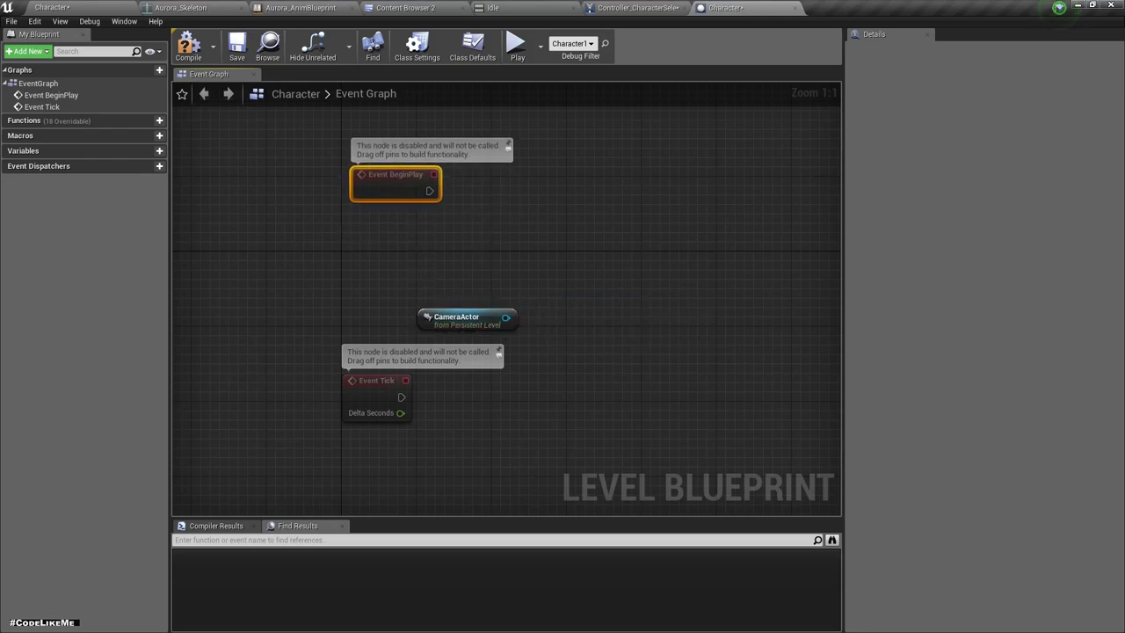
{"action": "right_click_drag", "start_coordinate": [395, 181], "coordinate": [355, 182]}
{"action": "right_click", "coordinate": [406, 262]}
{"action": "type", "text": "pl"}
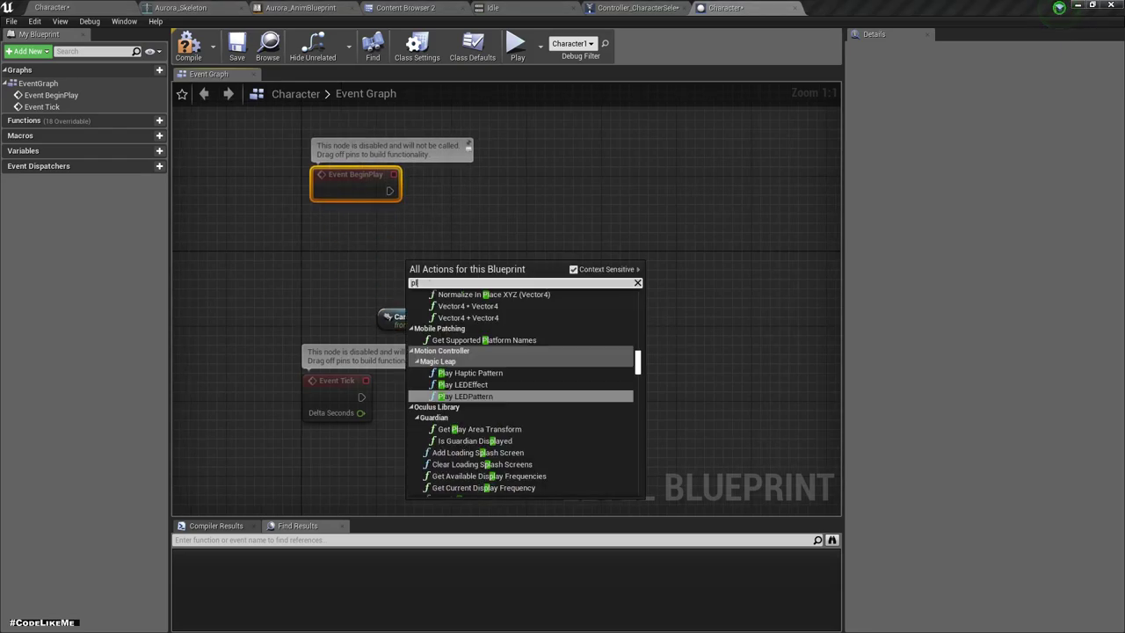
{"action": "type", "text": "ayer contro"}
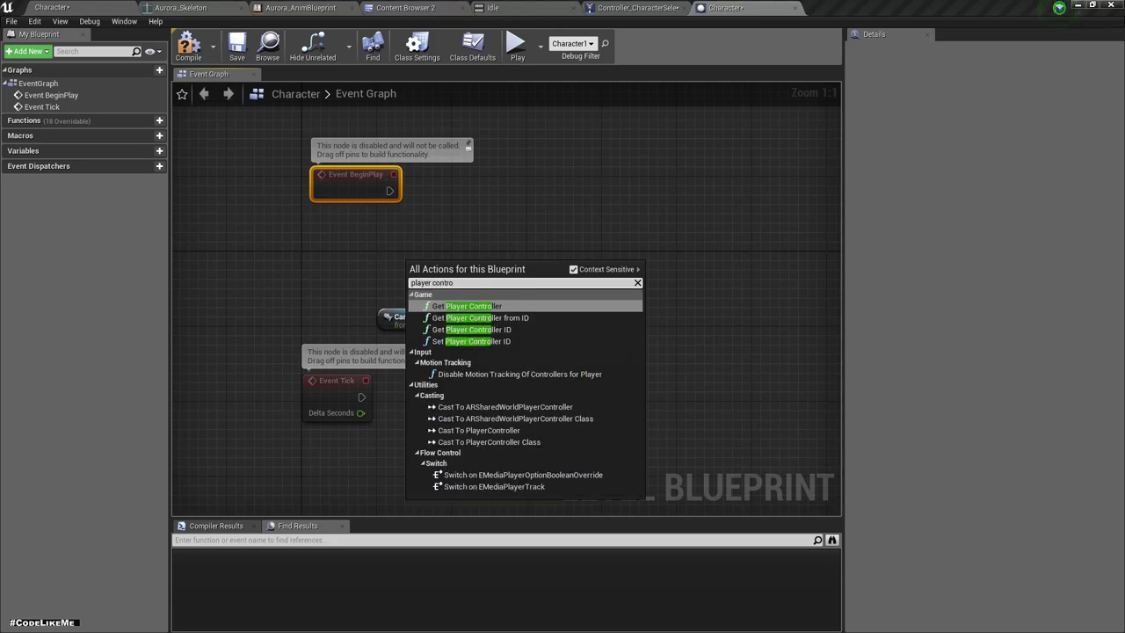
{"action": "key", "text": "Return"}
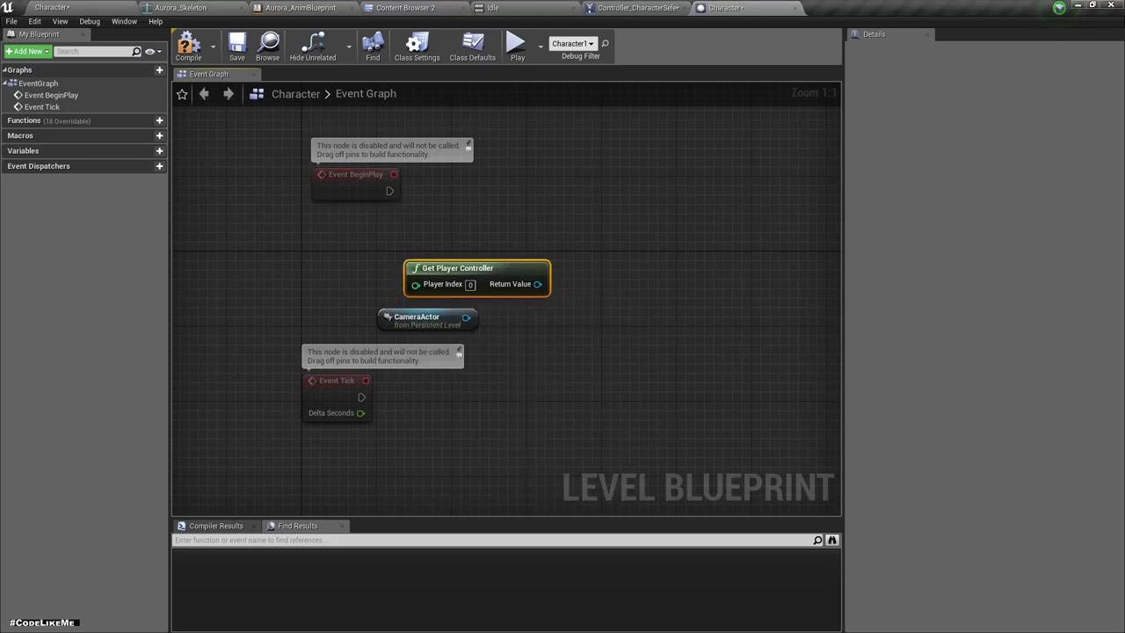
{"action": "left_click_drag", "start_coordinate": [457, 268], "coordinate": [401, 250]}
Add Set View Target with Blend, wired from BeginPlay with CameraActor as New View Target
{"action": "left_click_drag", "start_coordinate": [481, 264], "coordinate": [503, 267]}
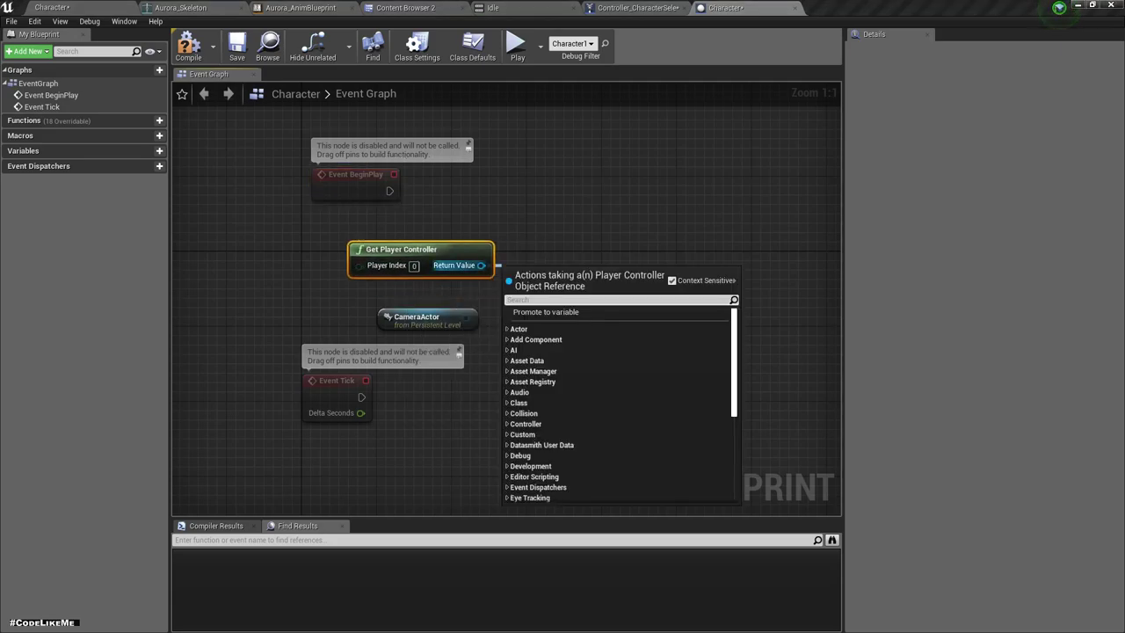
{"action": "type", "text": "set viewe"}
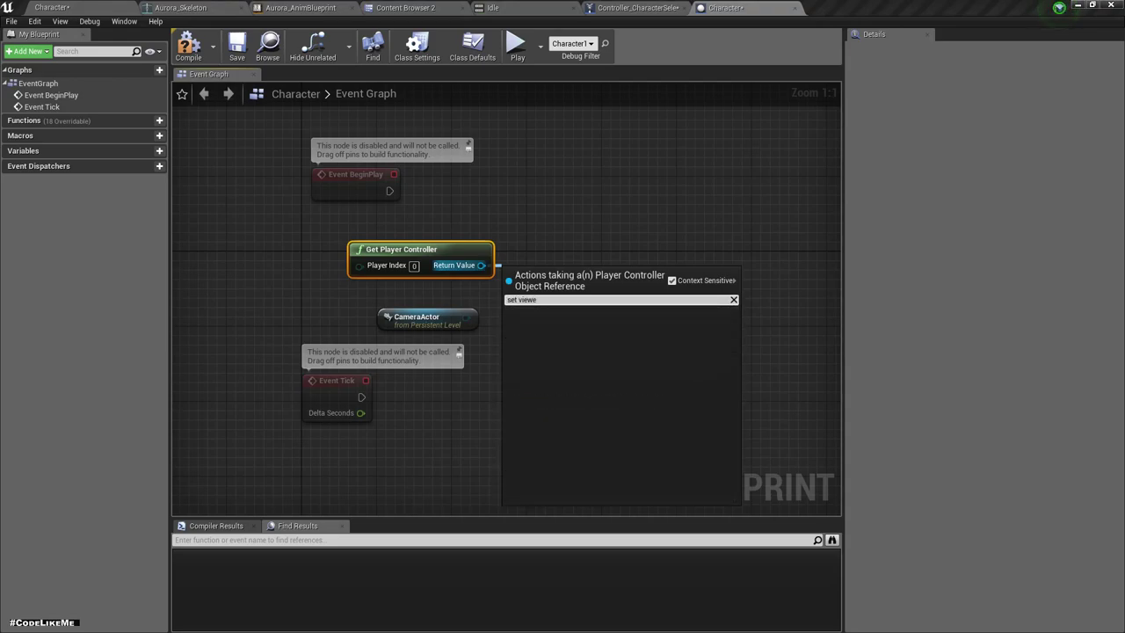
{"action": "key", "text": "Return"}
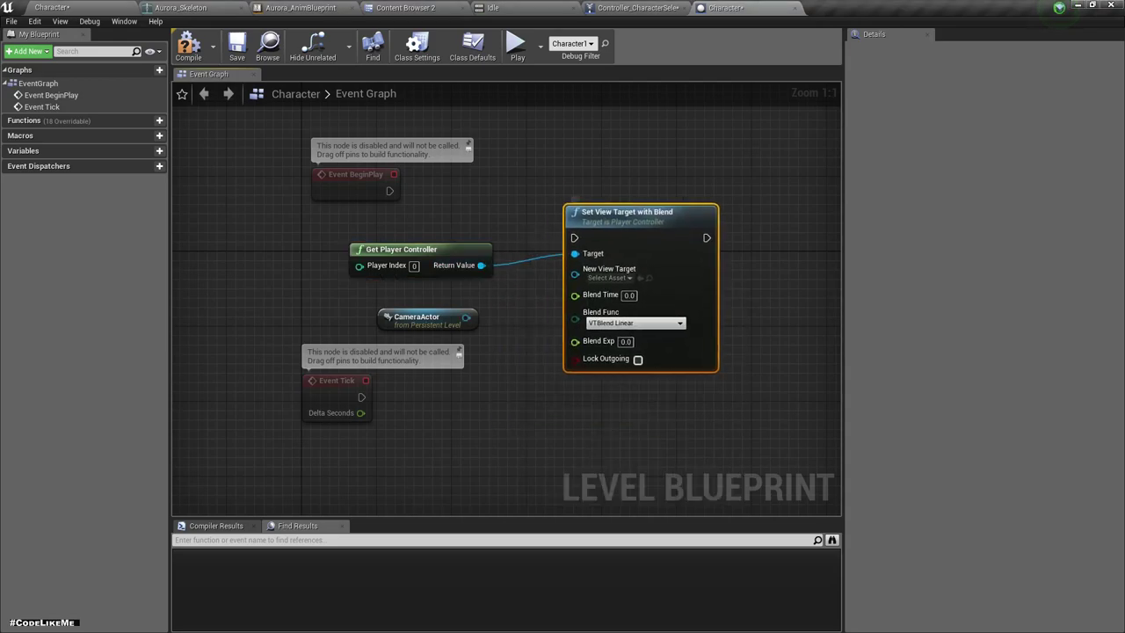
{"action": "mouse_move", "coordinate": [574, 201]}
{"action": "left_mouse_down"}
{"action": "mouse_move", "coordinate": [574, 181]}
{"action": "mouse_move", "coordinate": [389, 190]}
{"action": "left_mouse_up"}
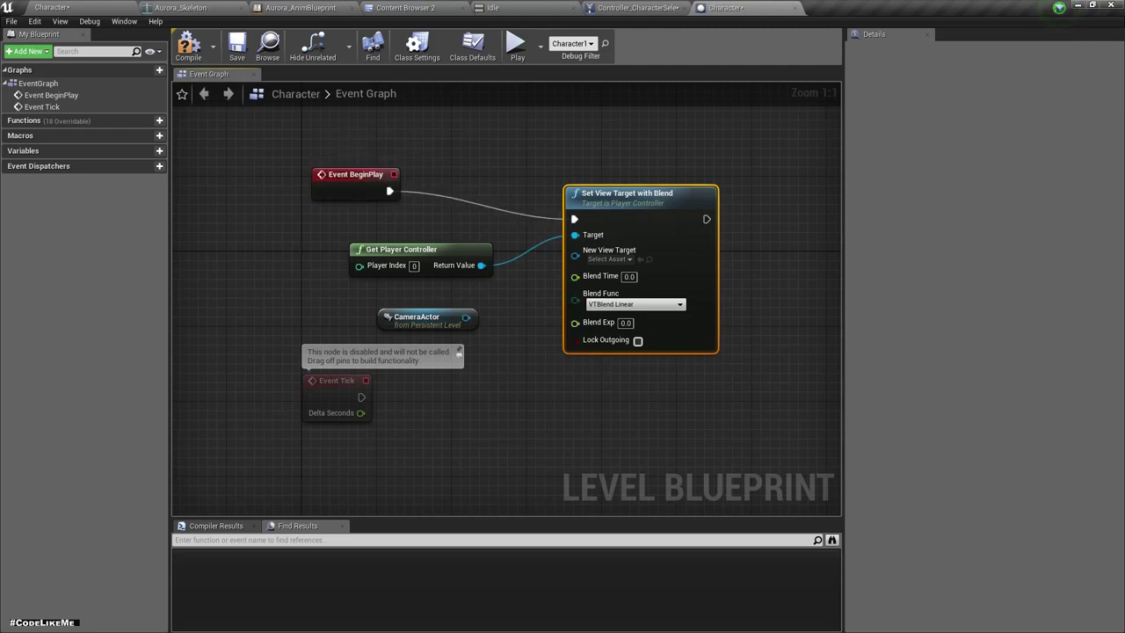
{"action": "left_click_drag", "start_coordinate": [465, 316], "coordinate": [575, 249]}
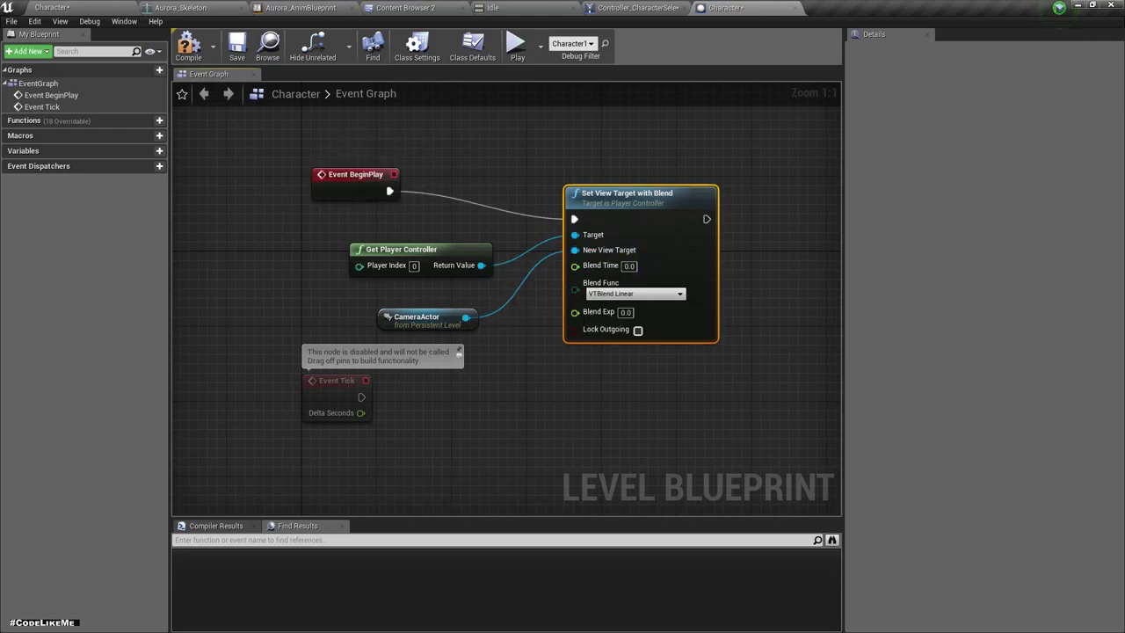
{"action": "left_click_drag", "start_coordinate": [574, 181], "coordinate": [584, 180]}
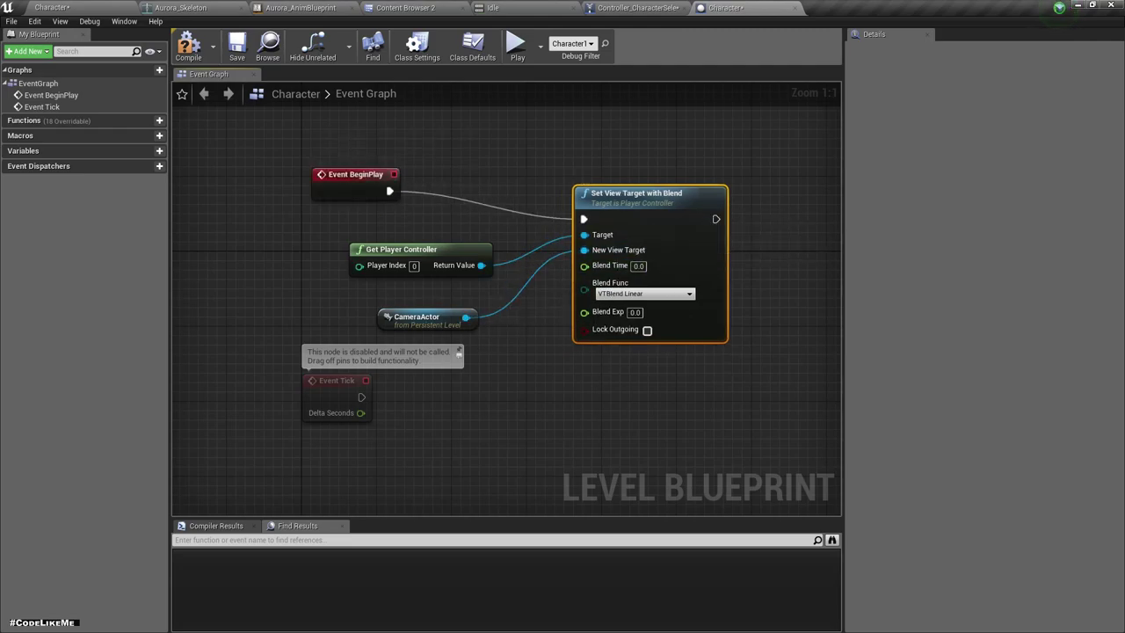
{"action": "left_click", "coordinate": [53, 7]}
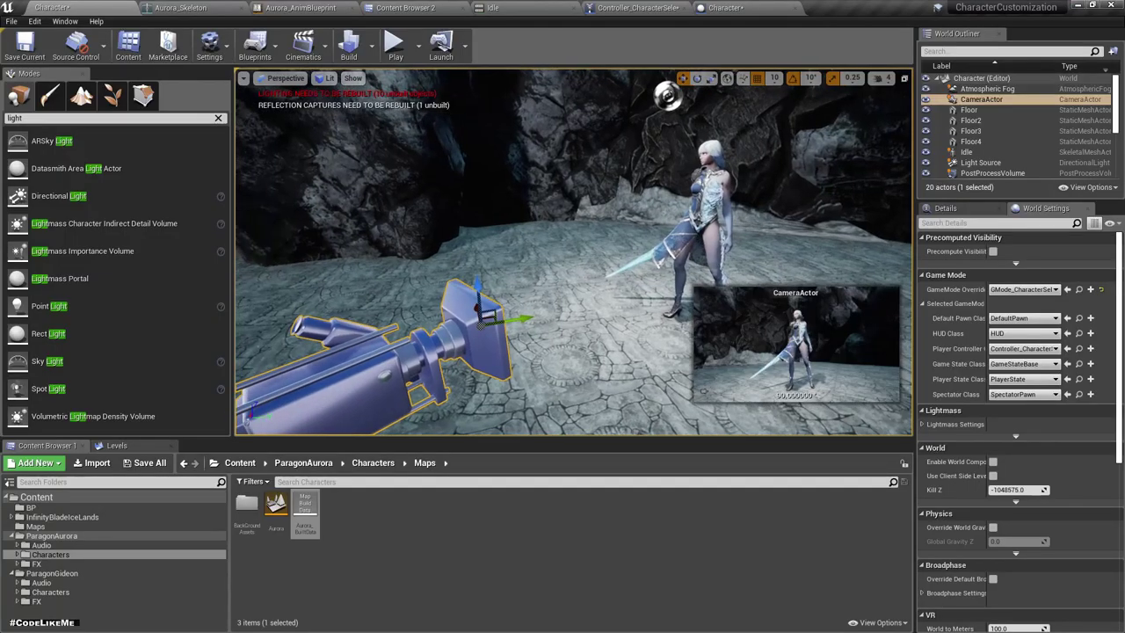
{"action": "key", "text": "alt+p"}
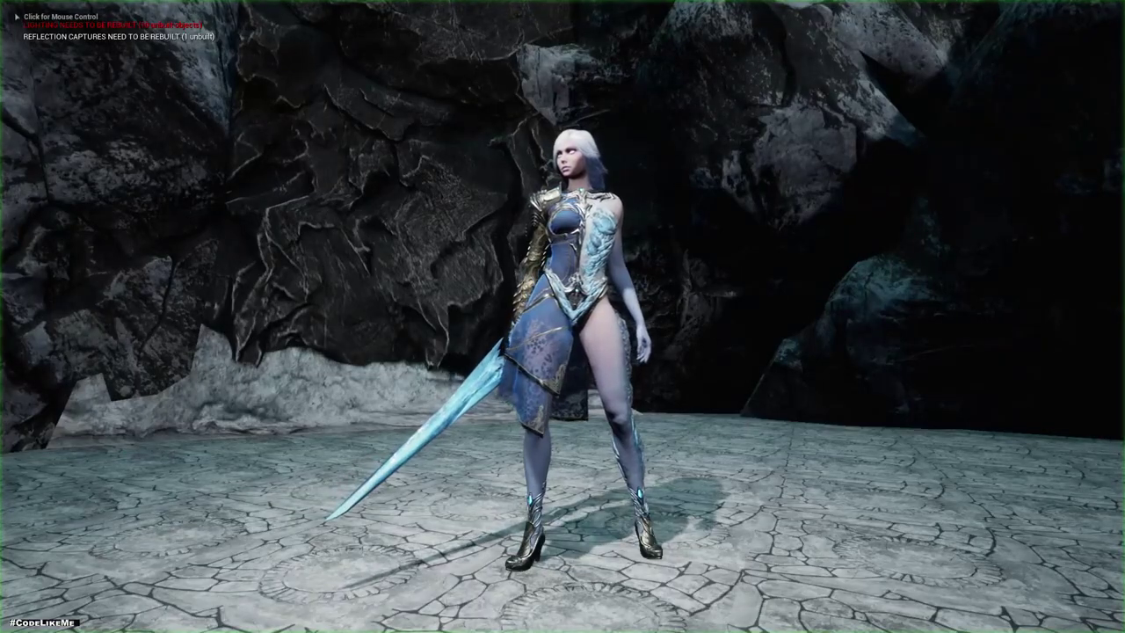
{"action": "left_click", "coordinate": [562, 317]}
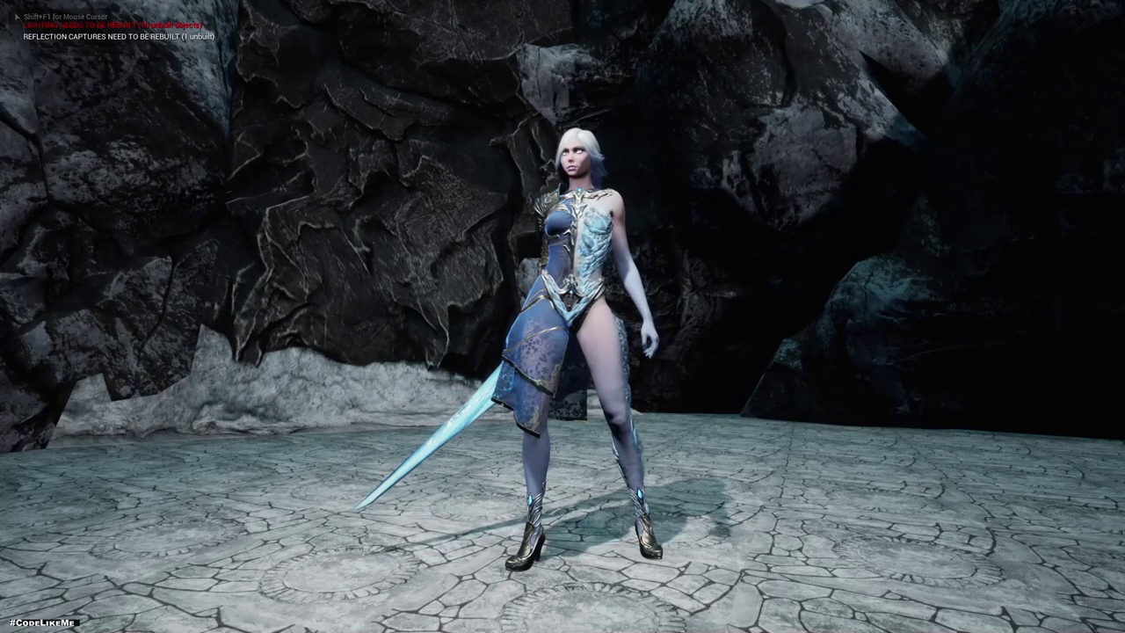
{"action": "key", "text": "Escape"}
{"action": "right_click_drag", "start_coordinate": [563, 317], "coordinate": [580, 307]}
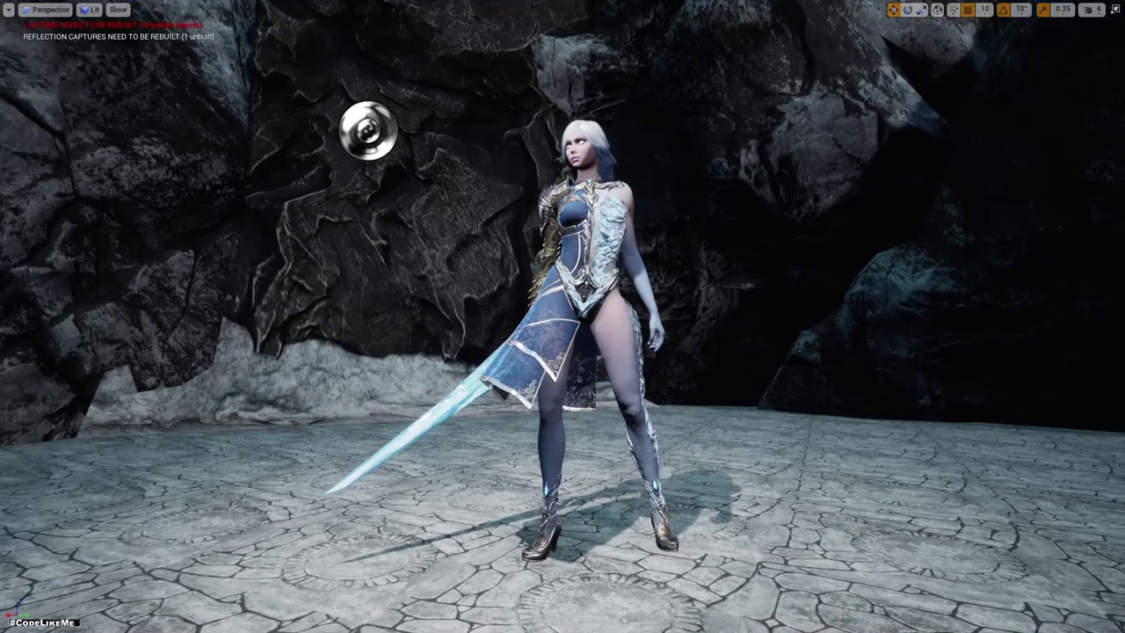
{"action": "key", "text": "F11"}
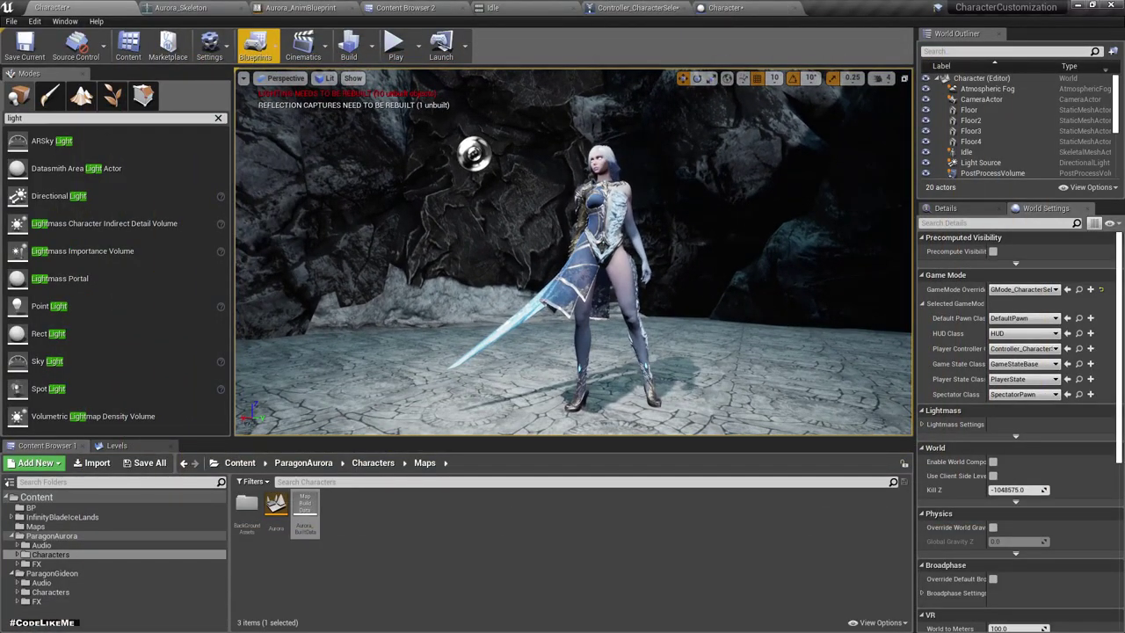
Create a new Actor Blueprint class in BP, name it CharacterSelector and open it
{"action": "left_click", "coordinate": [413, 7]}
{"action": "right_click", "coordinate": [373, 186]}
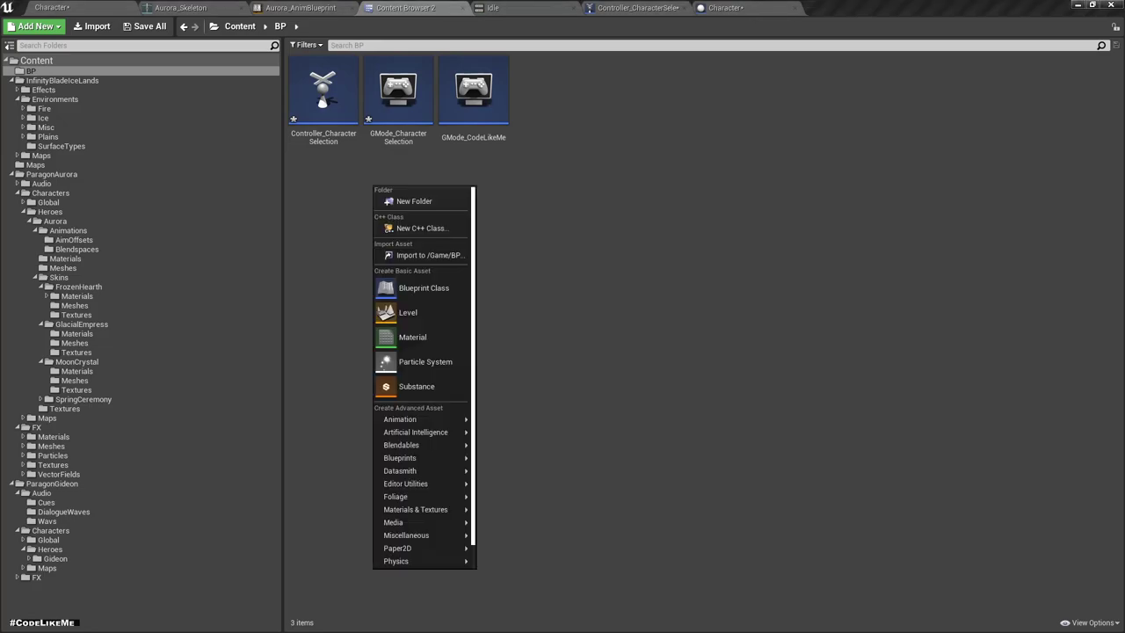
{"action": "left_click", "coordinate": [31, 70]}
{"action": "right_click", "coordinate": [516, 190]}
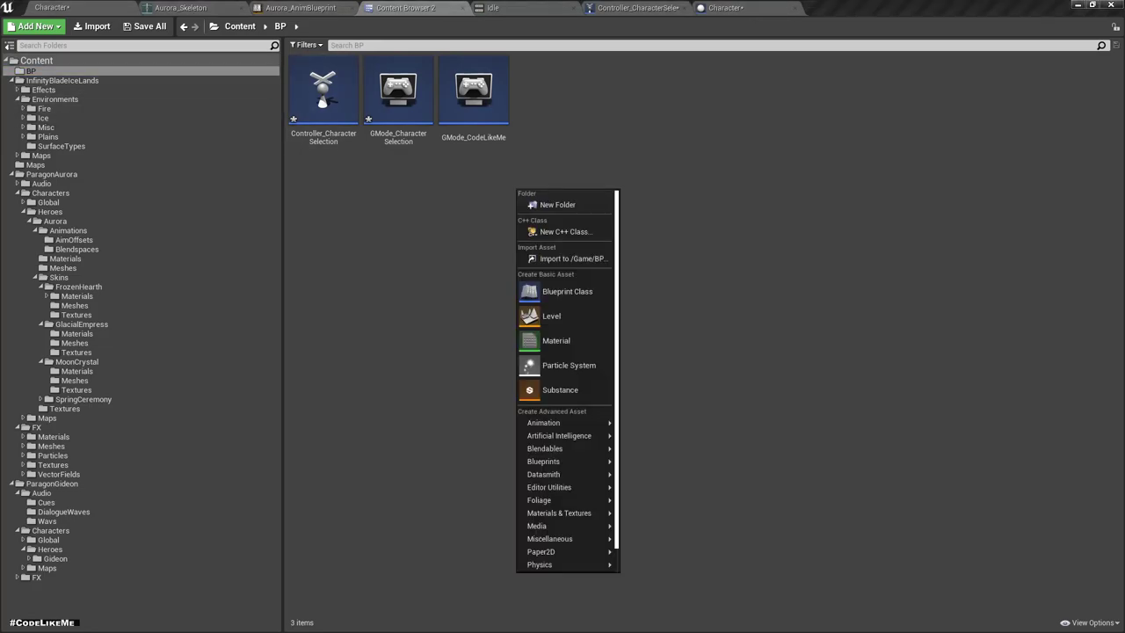
{"action": "left_click", "coordinate": [566, 291]}
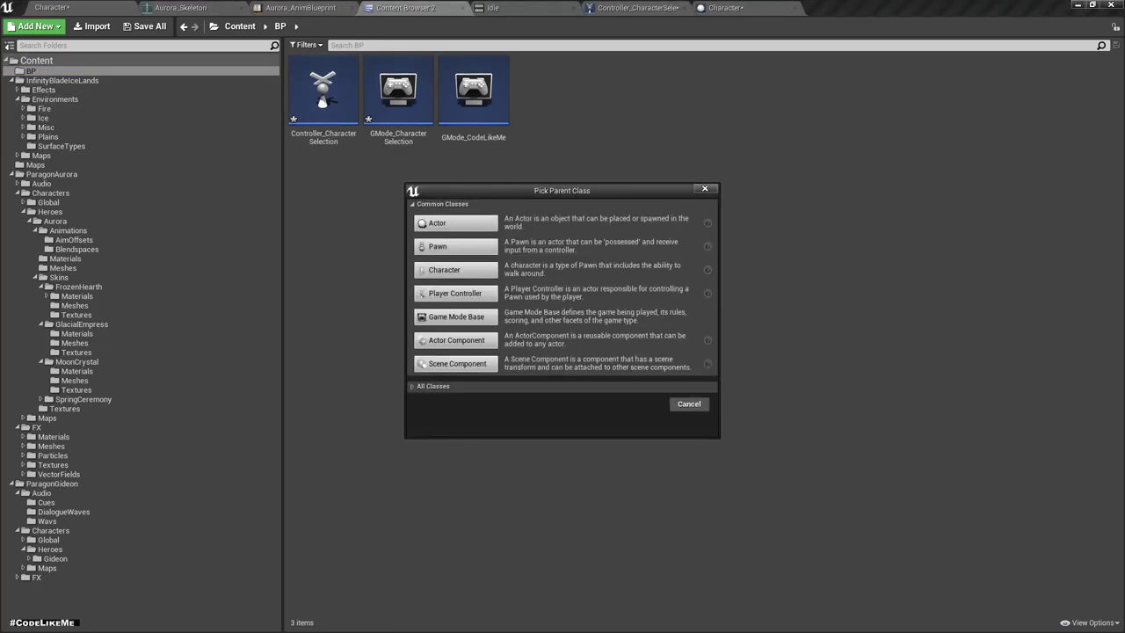
{"action": "left_click", "coordinate": [455, 317]}
{"action": "type", "text": "CharacterSelector"}
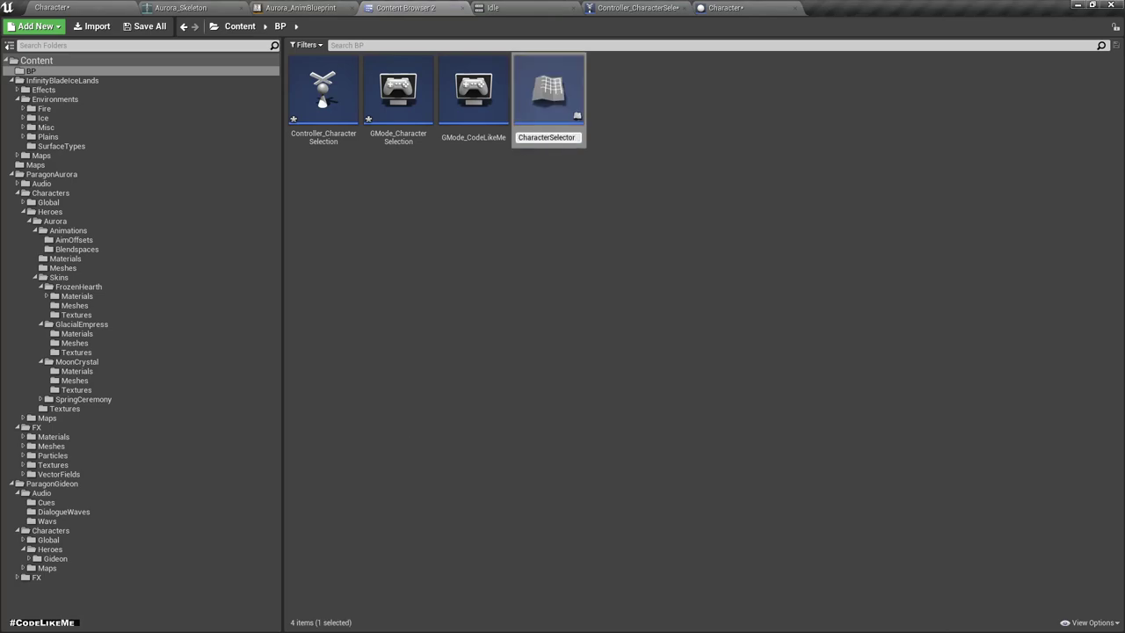
{"action": "key", "text": "Return"}
{"action": "key", "text": "Return"}
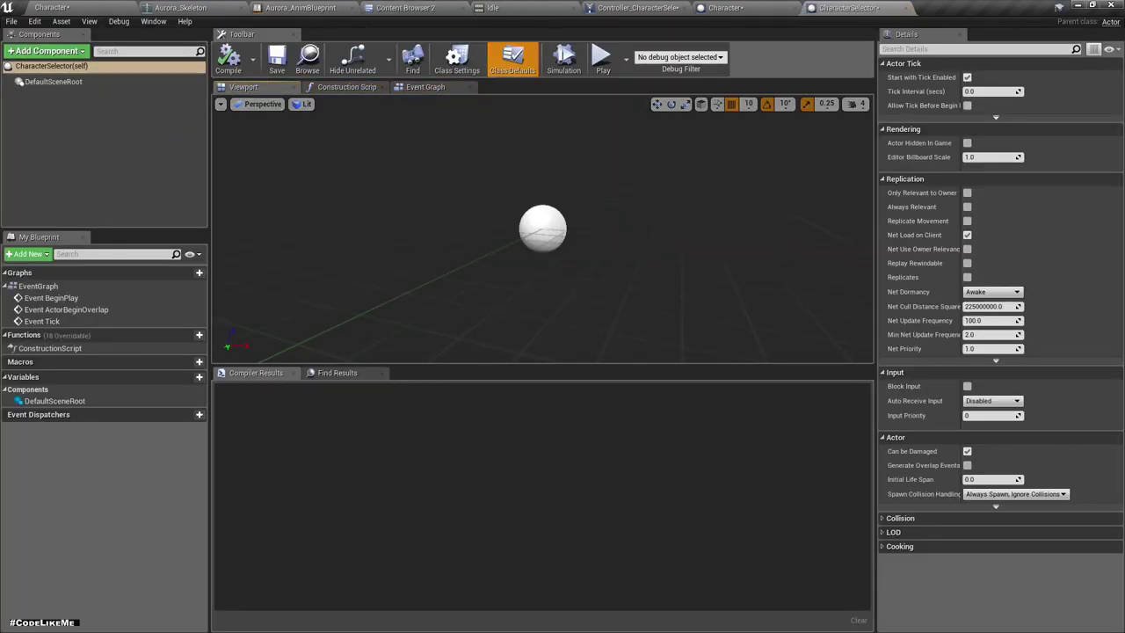
Select the Aurora Idle character in the level and inspect its context options
{"action": "left_click", "coordinate": [53, 7]}
{"action": "left_click", "coordinate": [847, 7]}
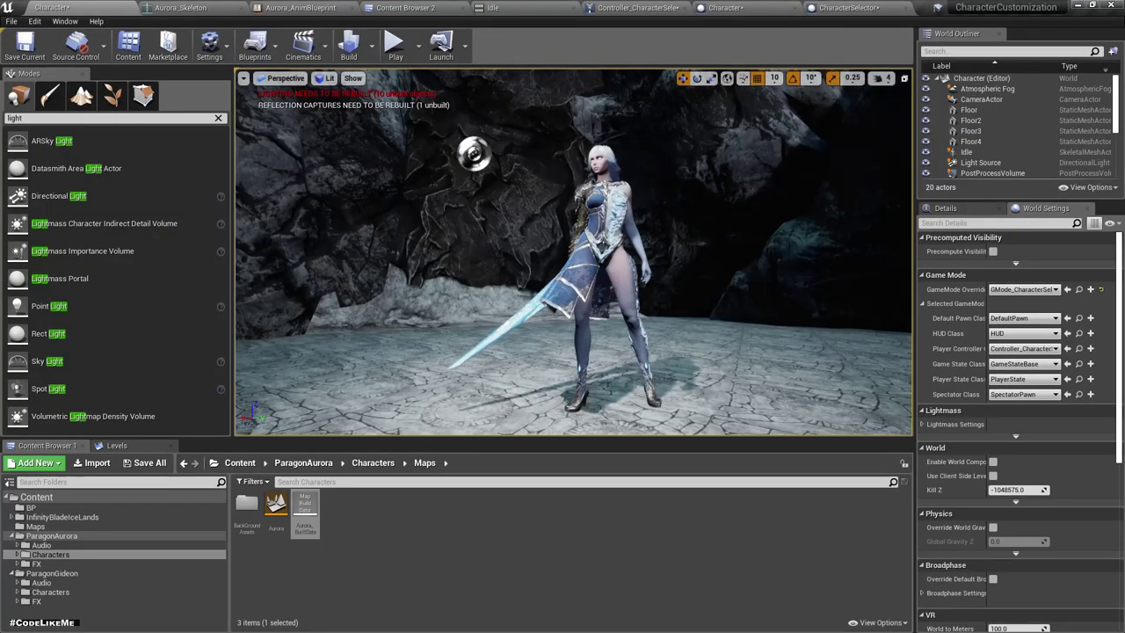
{"action": "left_click", "coordinate": [601, 282]}
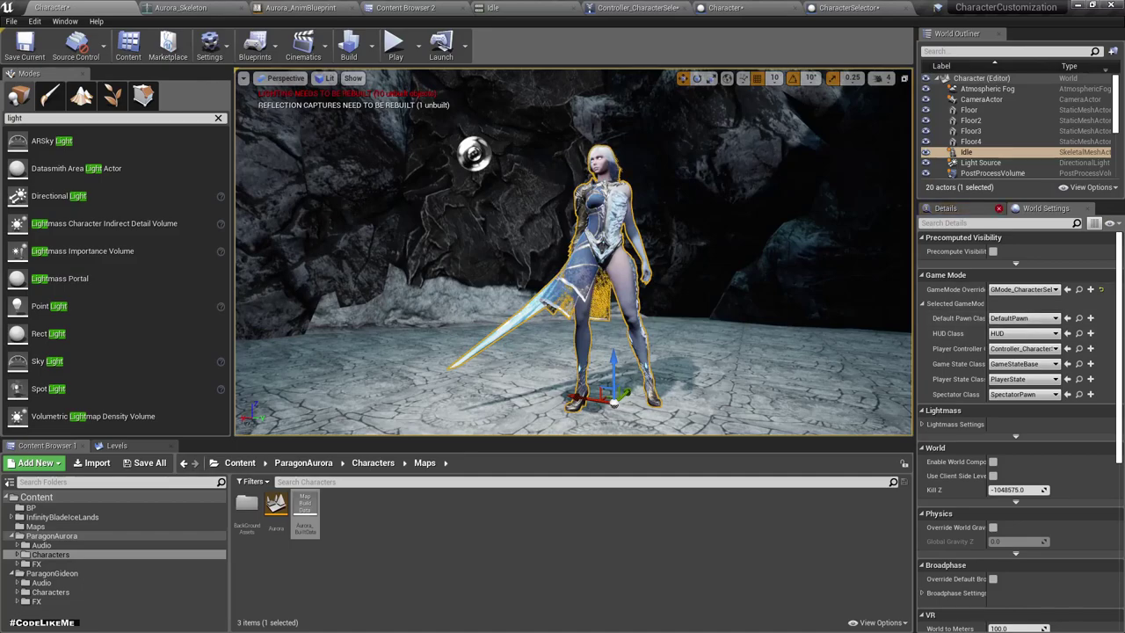
{"action": "right_click", "coordinate": [977, 152]}
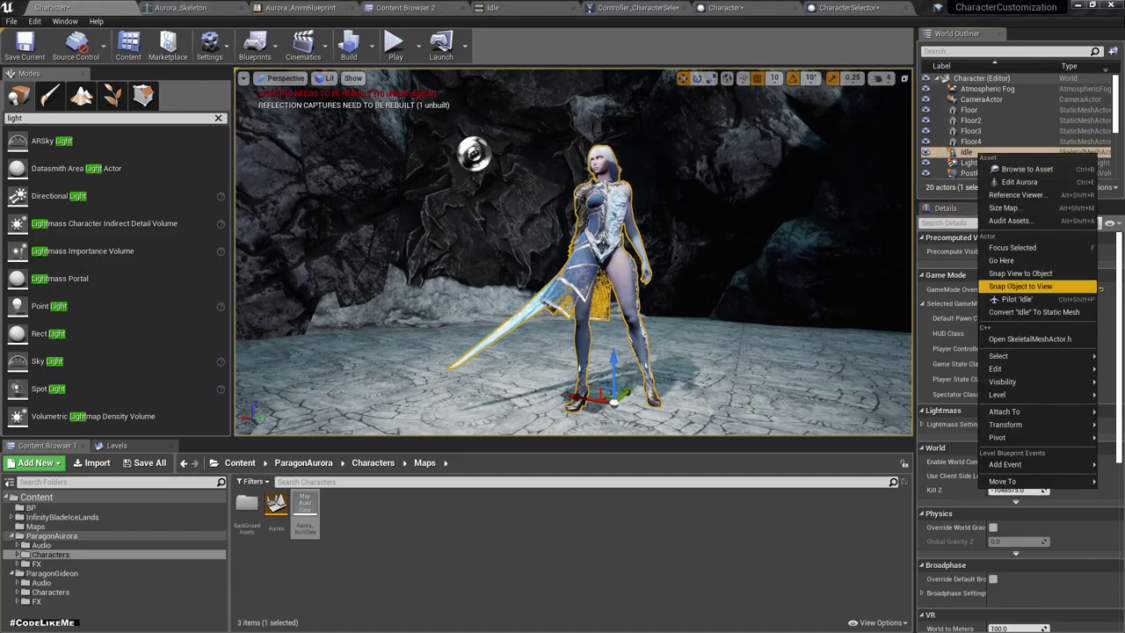
{"action": "mouse_move", "coordinate": [997, 394]}
{"action": "mouse_move", "coordinate": [997, 368]}
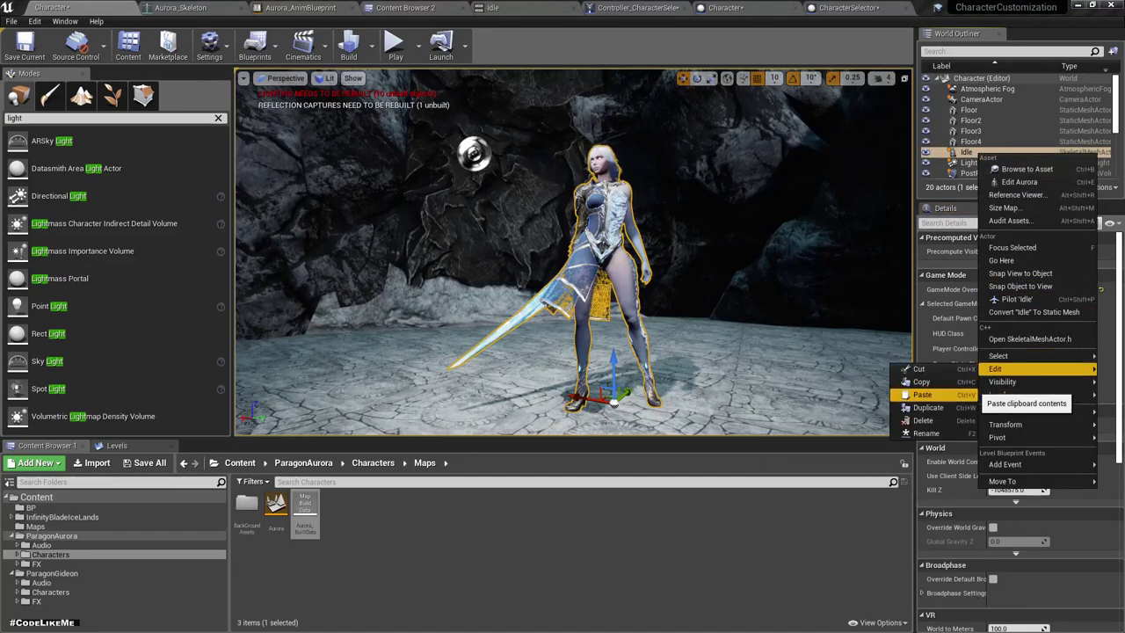
Add the Aurora mesh as a SkeletalMesh component, compile CharacterSelector, and browse to its asset
{"action": "left_click", "coordinate": [830, 8]}
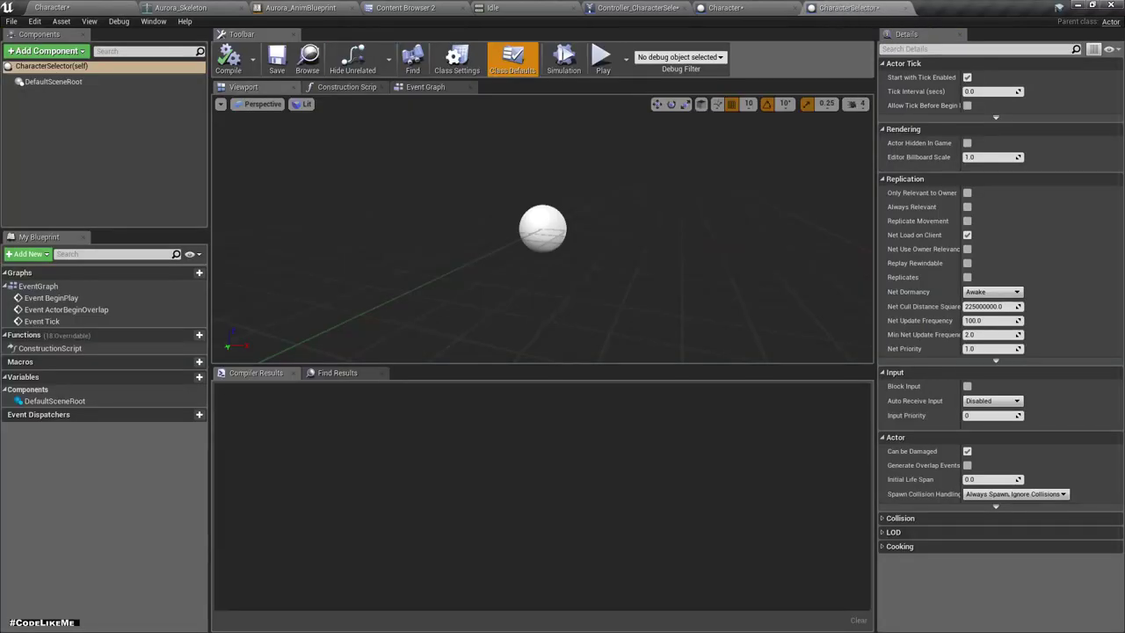
{"action": "left_click", "coordinate": [63, 76]}
{"action": "left_click_drag", "start_coordinate": [67, 84], "coordinate": [63, 81]}
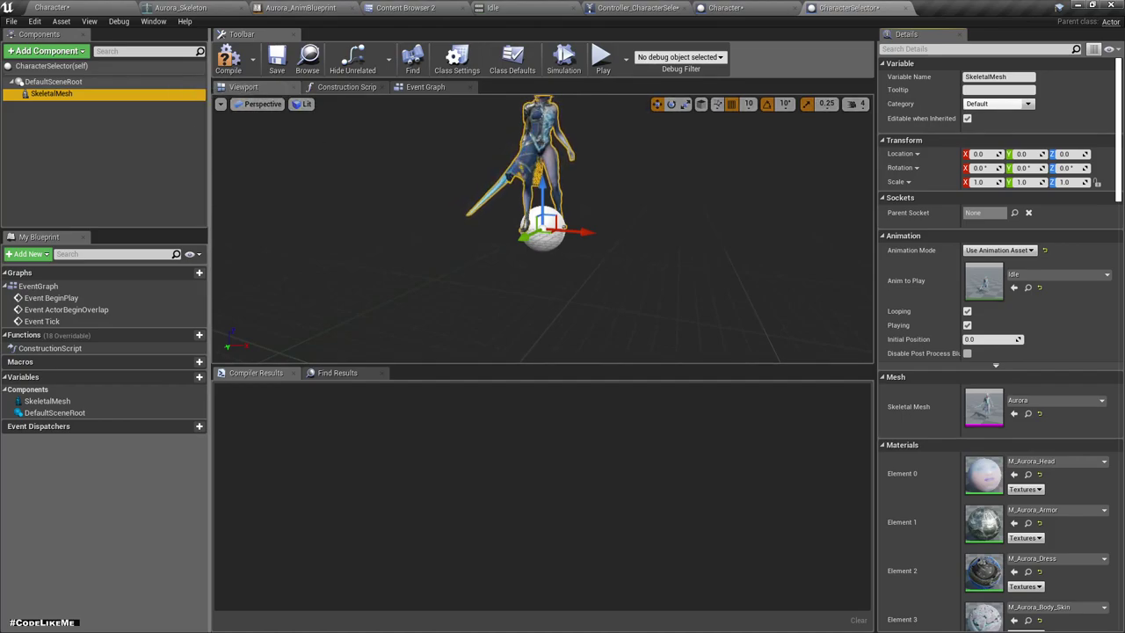
{"action": "left_click", "coordinate": [228, 61]}
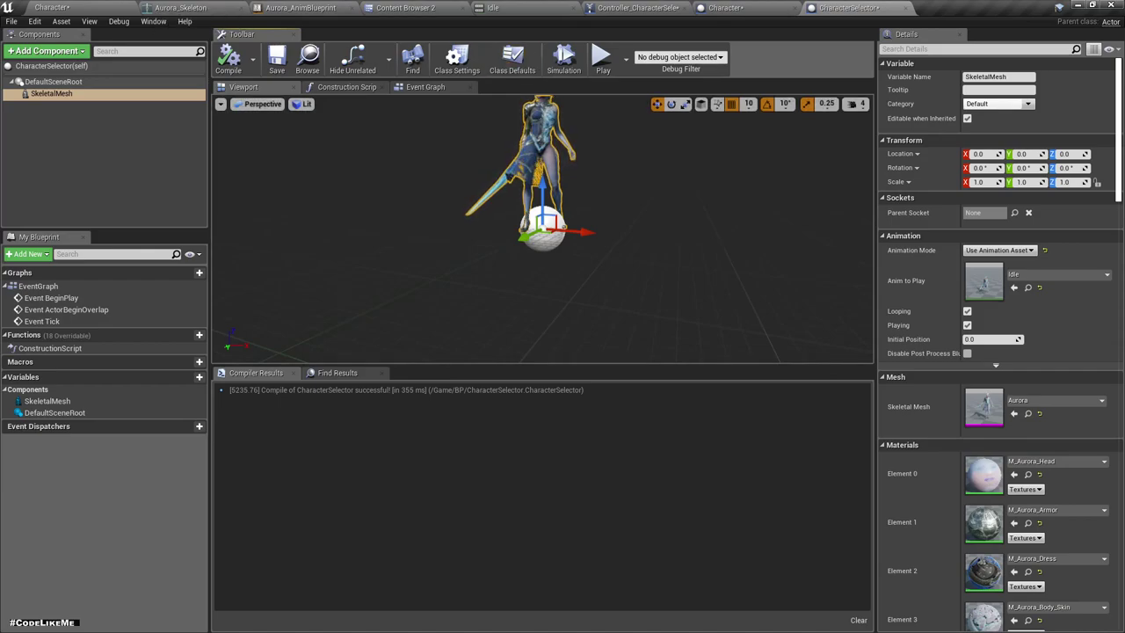
{"action": "left_click", "coordinate": [308, 58]}
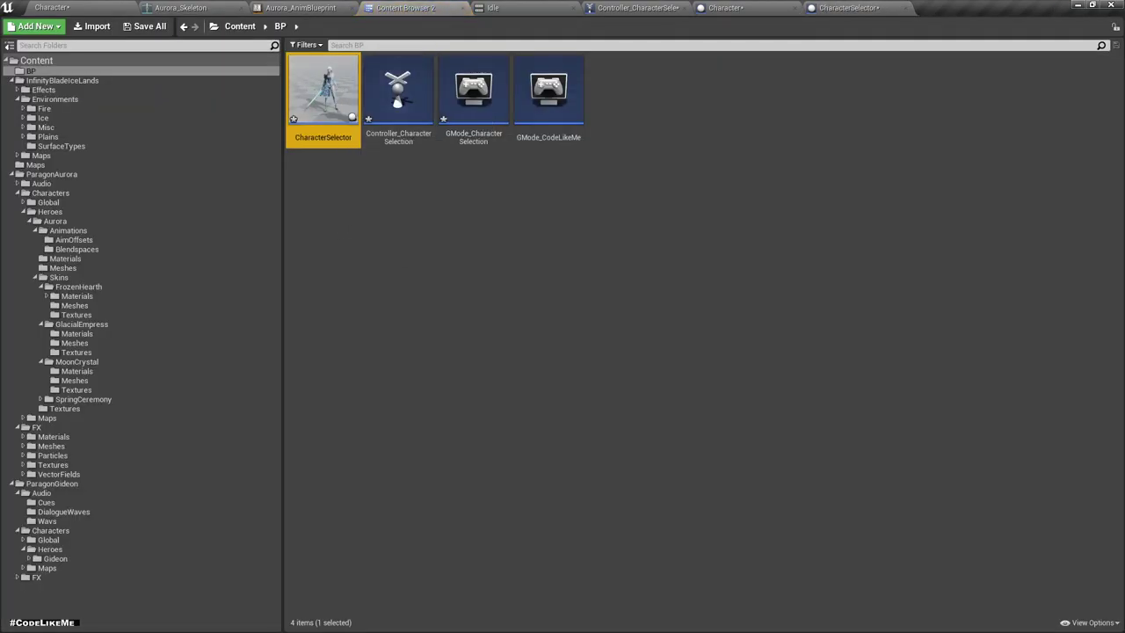
In the Character level, delete the old Idle character actor
{"action": "left_click_drag", "start_coordinate": [323, 88], "coordinate": [52, 9]}
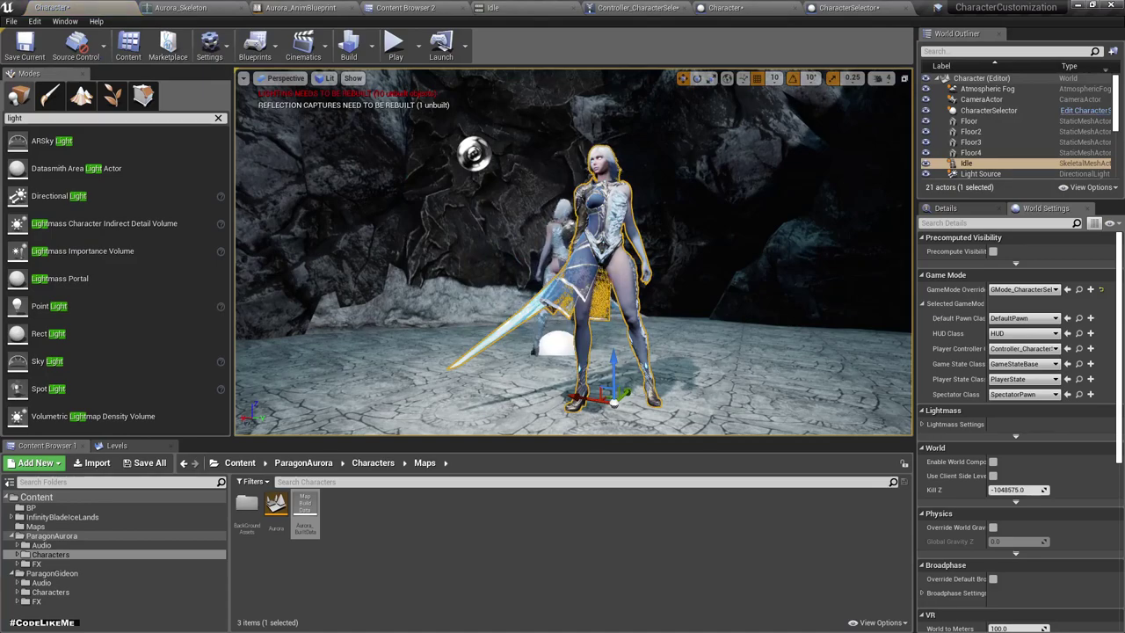
{"action": "left_click", "coordinate": [988, 110]}
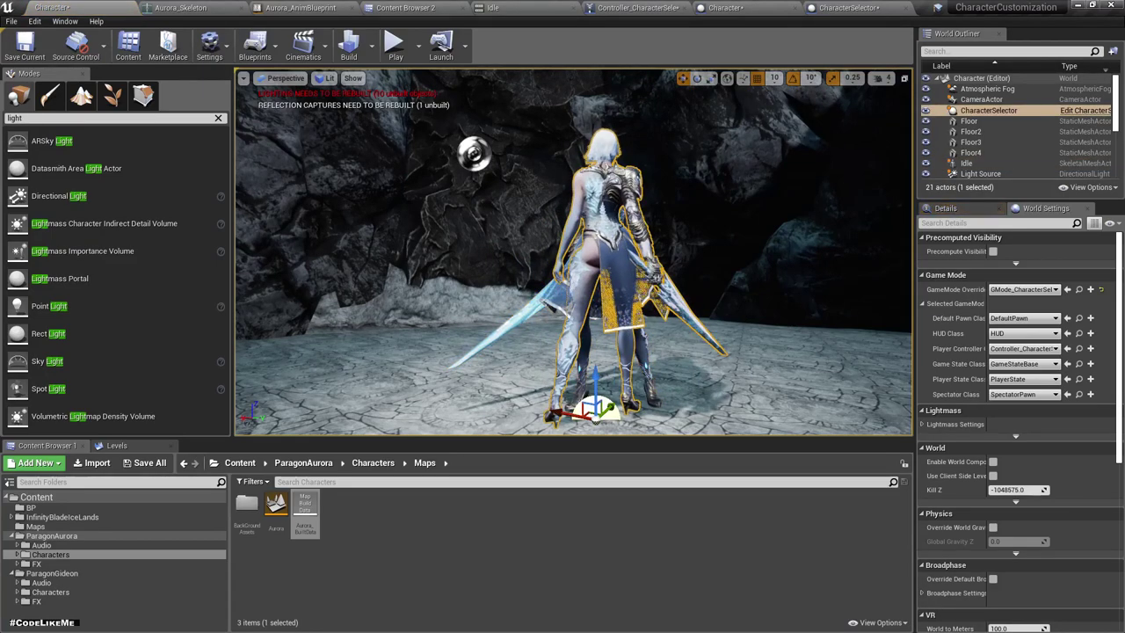
{"action": "left_click", "coordinate": [966, 164]}
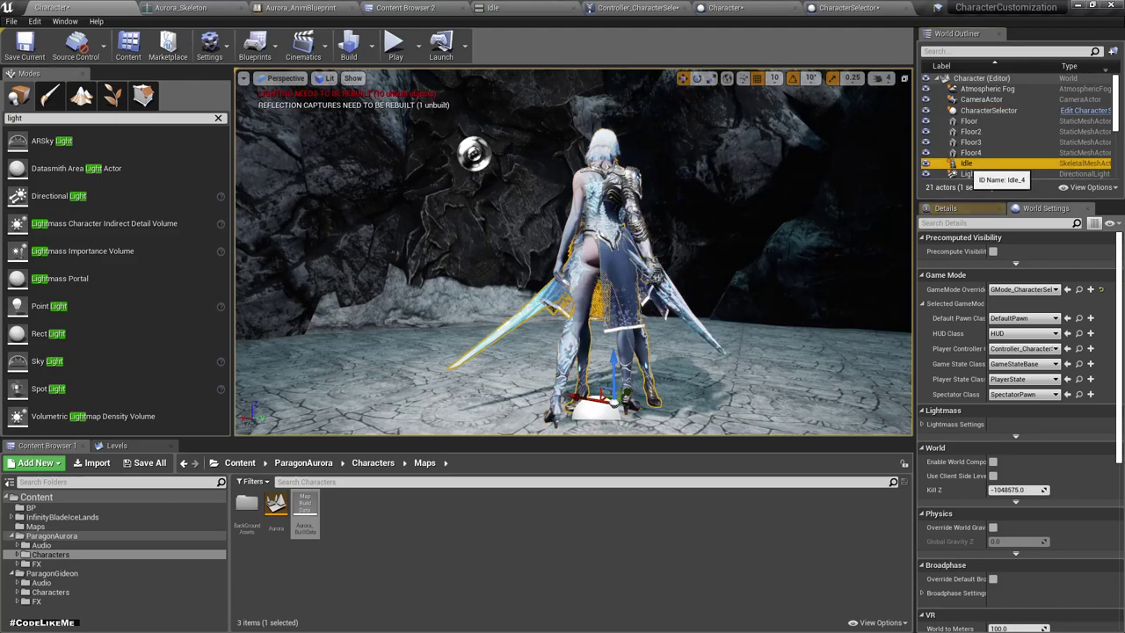
{"action": "key", "text": "Delete"}
Rotate CharacterSelector to face the camera and preview it in play mode
{"action": "left_click", "coordinate": [989, 110]}
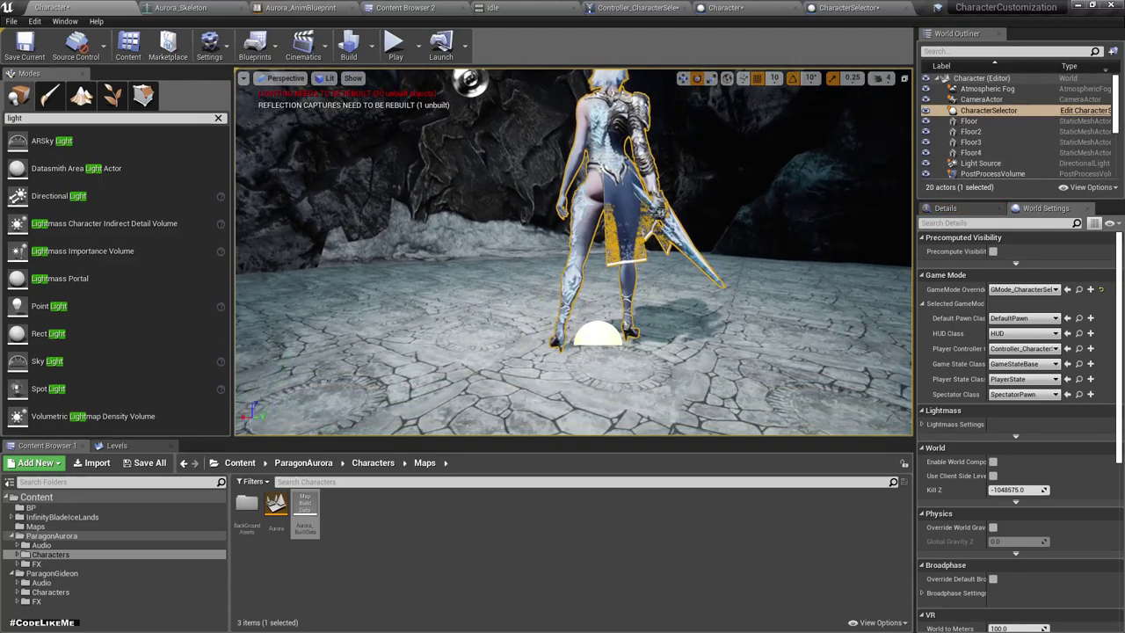
{"action": "left_click_drag", "start_coordinate": [615, 360], "coordinate": [660, 371]}
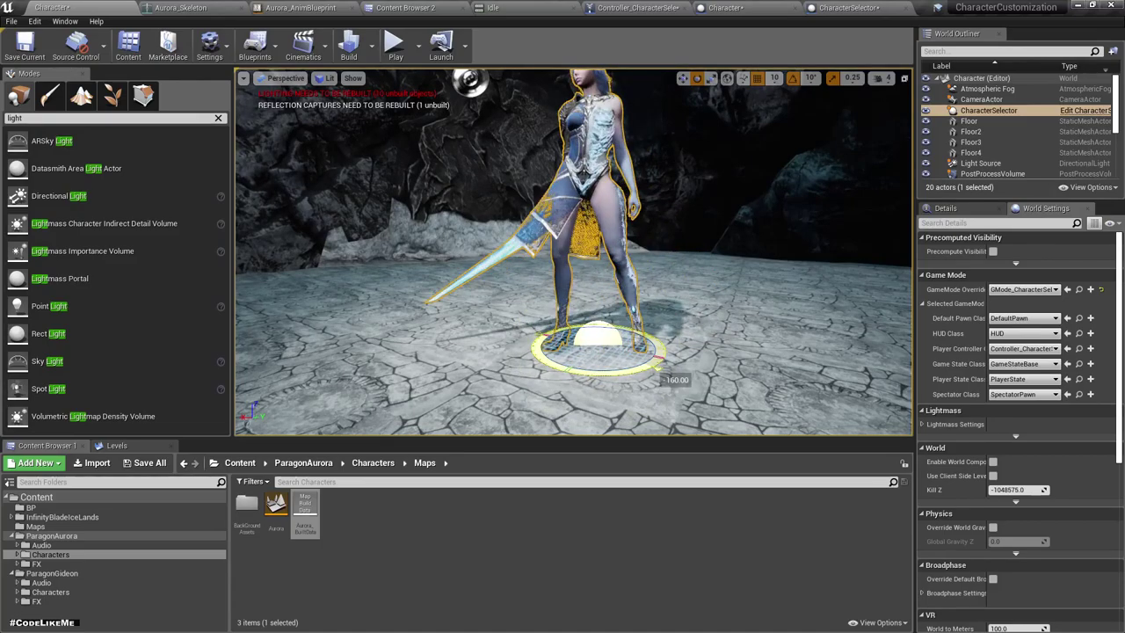
{"action": "key", "text": "alt+p"}
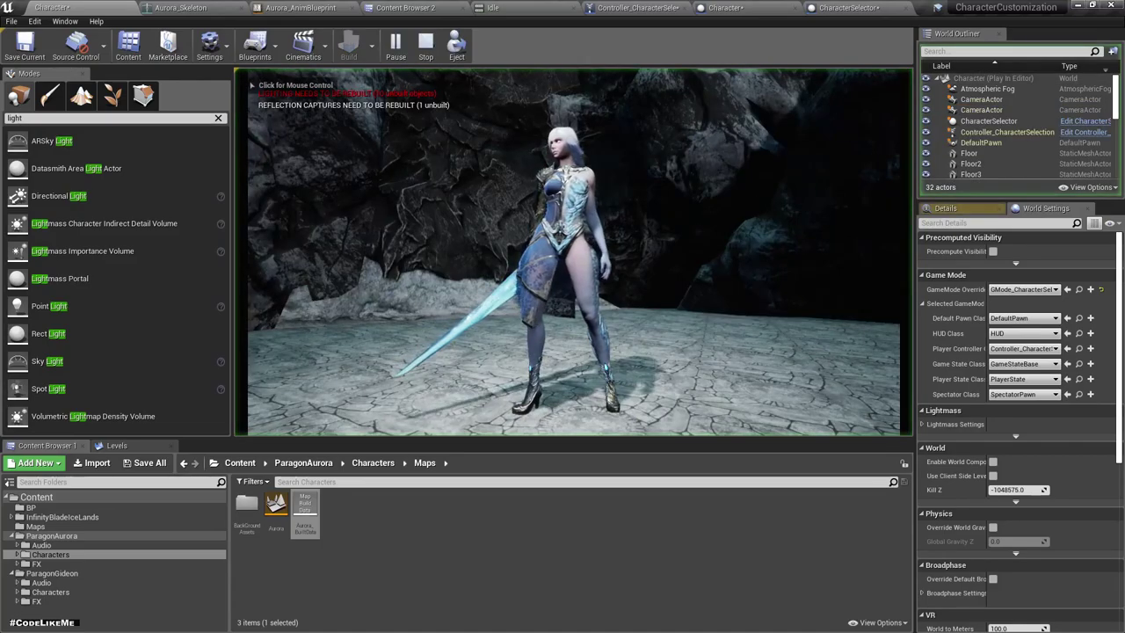
{"action": "key", "text": "Escape"}
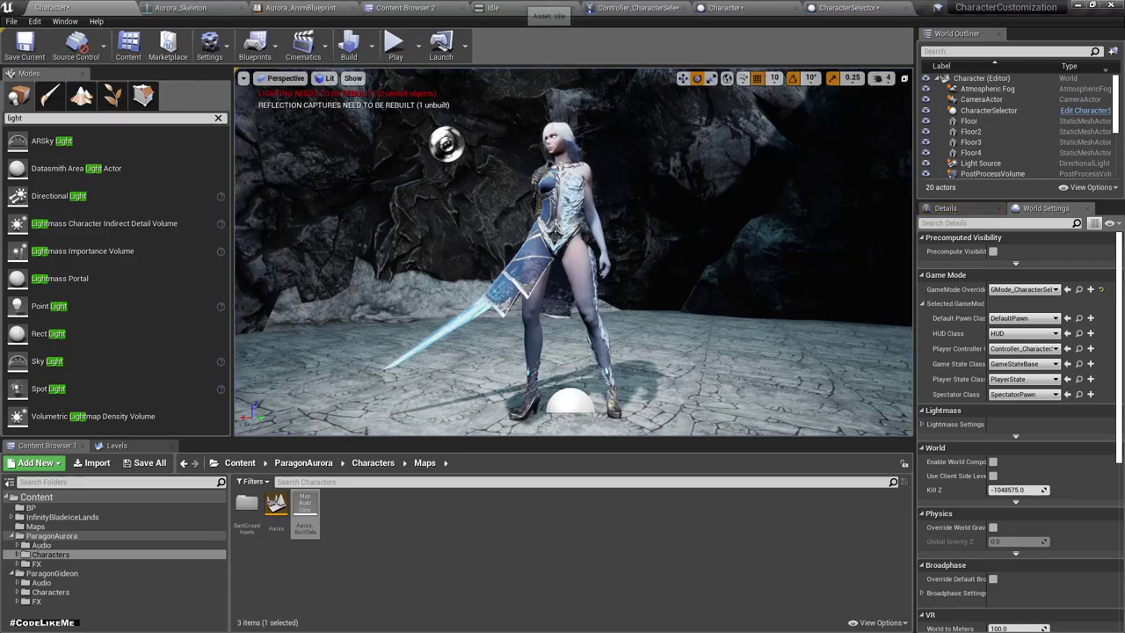
Check the Idle asset, then collapse the SkeletalMesh Materials section in CharacterSelector's Details
{"action": "left_click", "coordinate": [527, 9]}
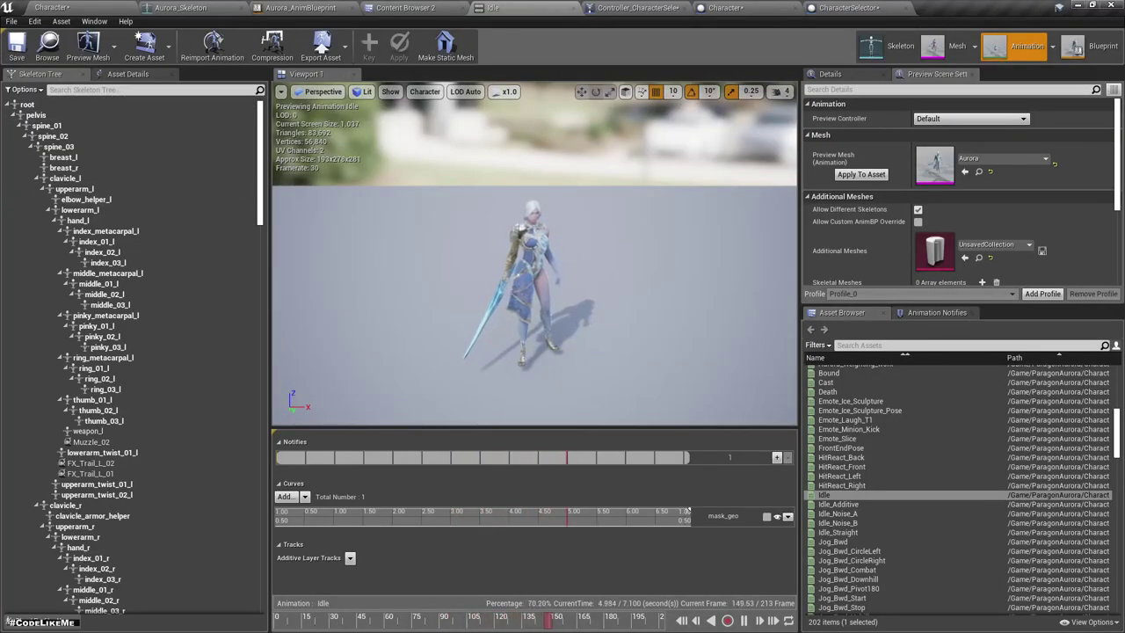
{"action": "left_click", "coordinate": [848, 7]}
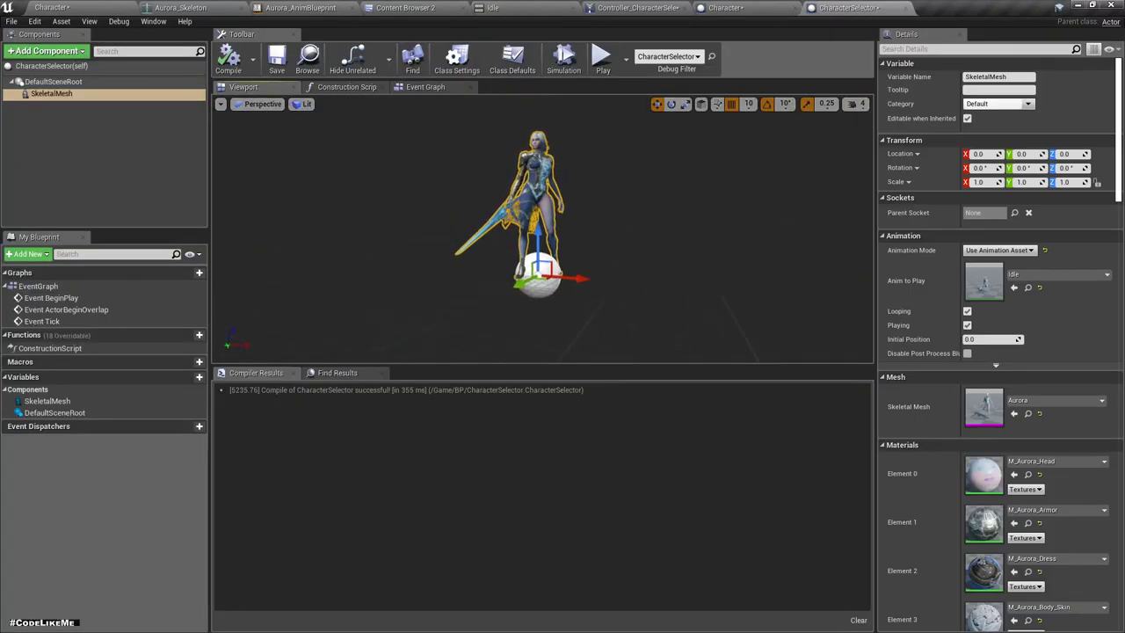
{"action": "left_click", "coordinate": [901, 444]}
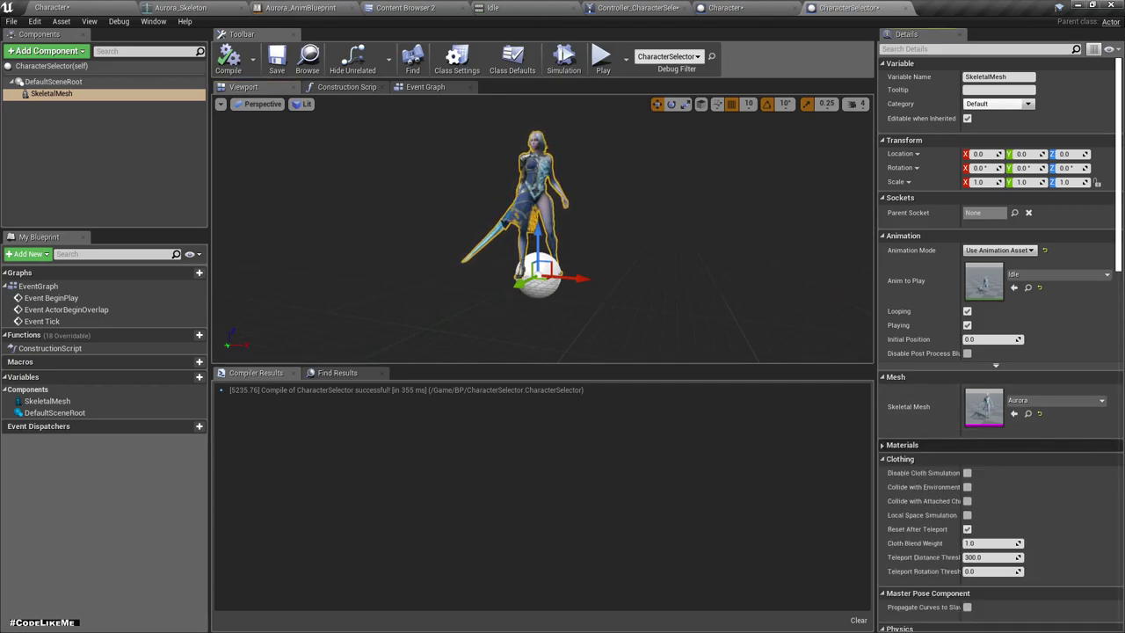
{"action": "left_click", "coordinate": [70, 144]}
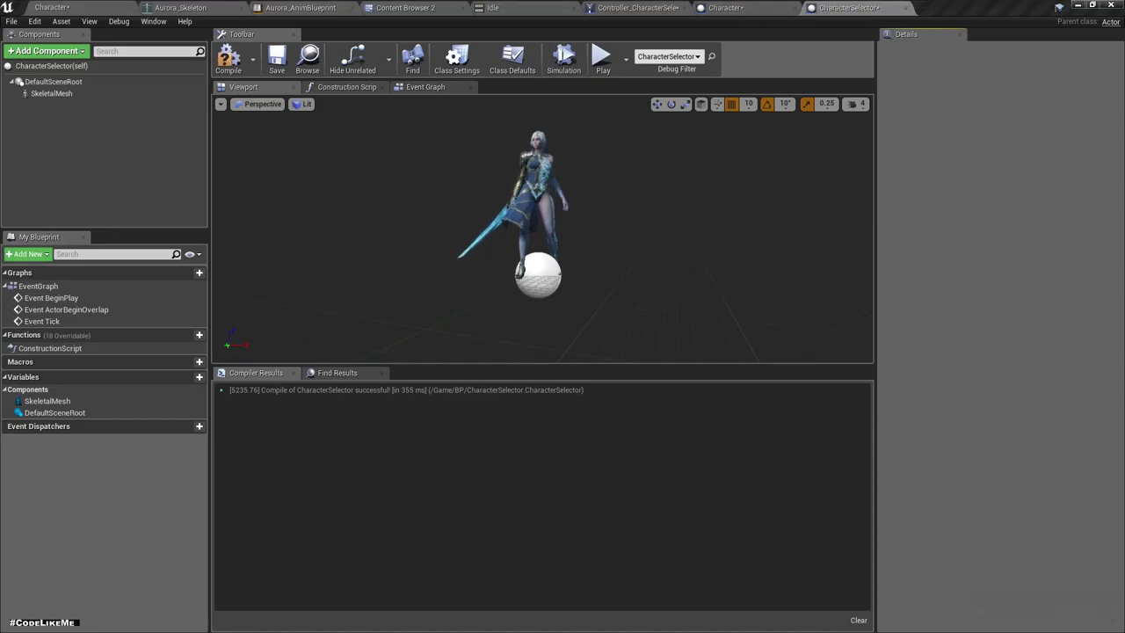
In Content Browser 2, leave the BP folder and open the ParagonGideon folder
{"action": "left_click", "coordinate": [412, 8]}
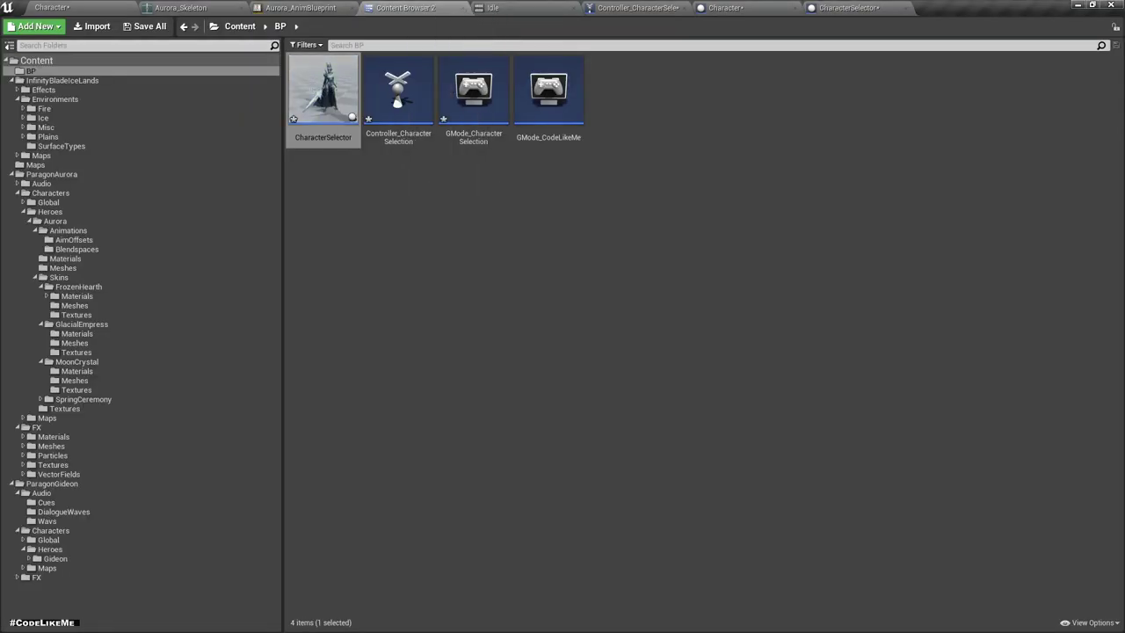
{"action": "double_click", "coordinate": [323, 93]}
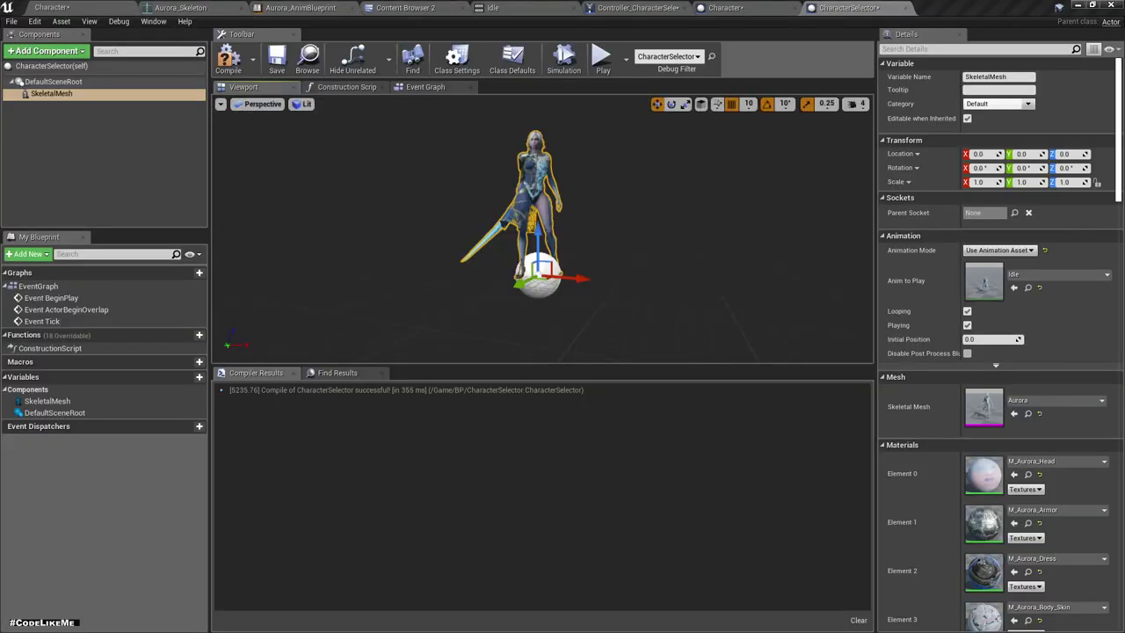
{"action": "left_click", "coordinate": [404, 8]}
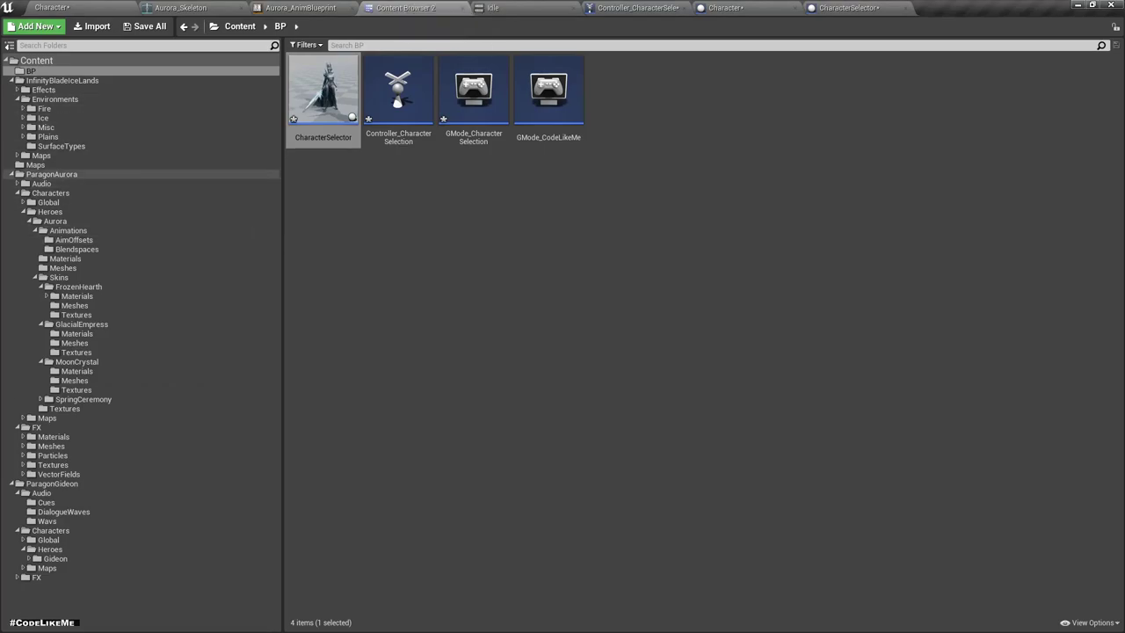
{"action": "left_click", "coordinate": [31, 70]}
Browse to ParagonGideon's Gideon/Skins/Mephisto/Meshes folder
{"action": "left_click", "coordinate": [11, 174]}
{"action": "left_click", "coordinate": [52, 183]}
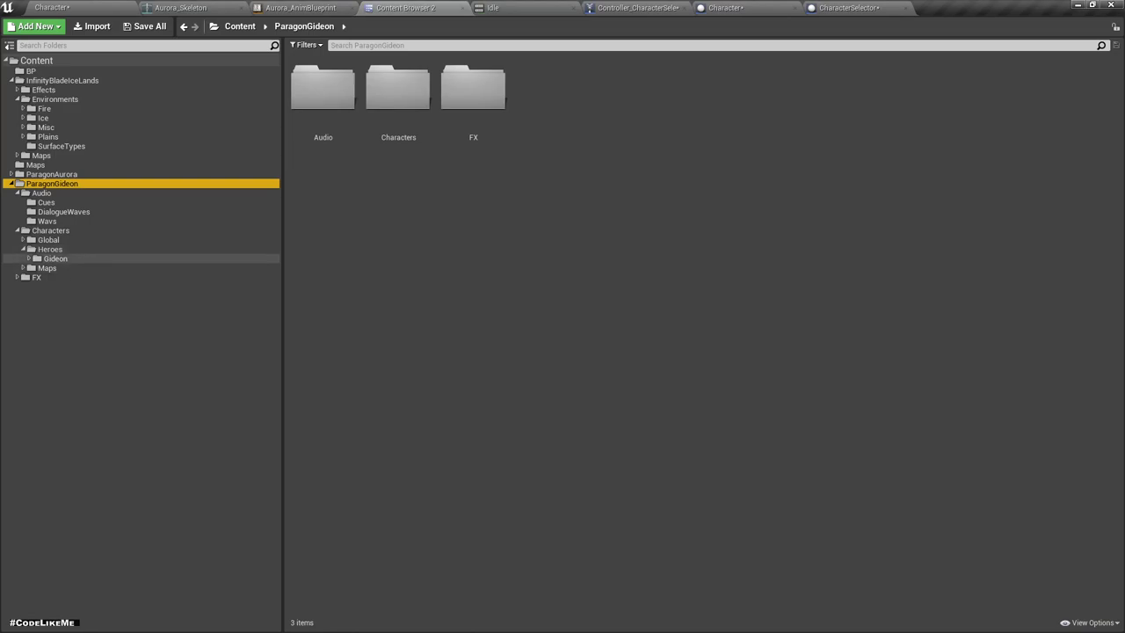
{"action": "left_click", "coordinate": [55, 258]}
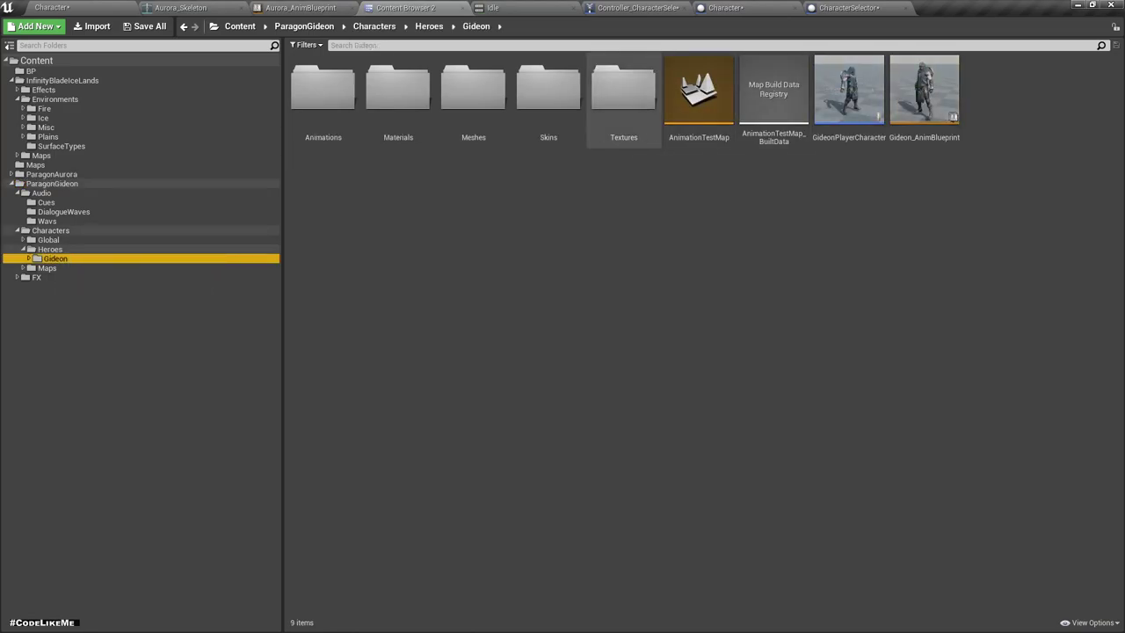
{"action": "double_click", "coordinate": [549, 88]}
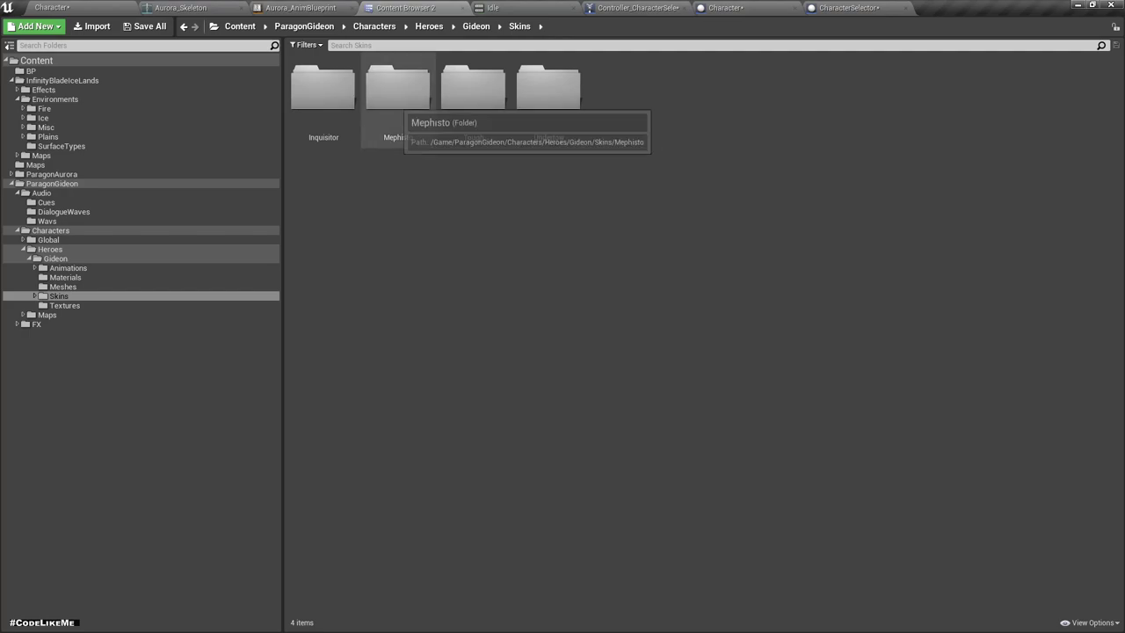
{"action": "double_click", "coordinate": [397, 93]}
{"action": "double_click", "coordinate": [397, 92]}
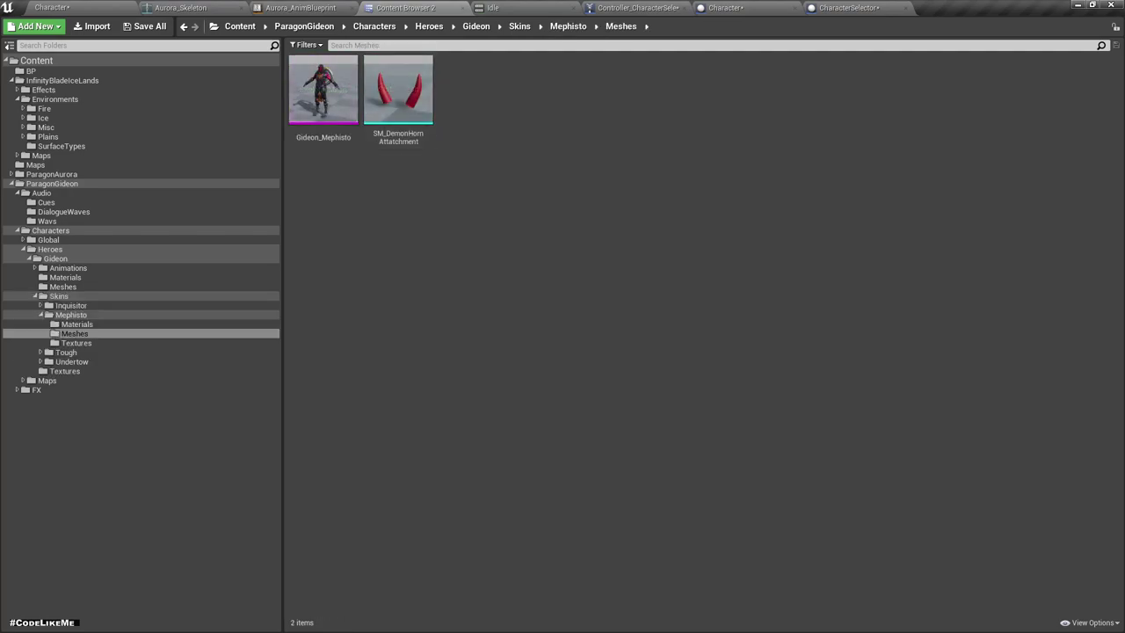
Attach Gideon_Mephisto under SkeletalMesh, delete it again, and open Gideon's Animations folder
{"action": "left_click", "coordinate": [323, 92]}
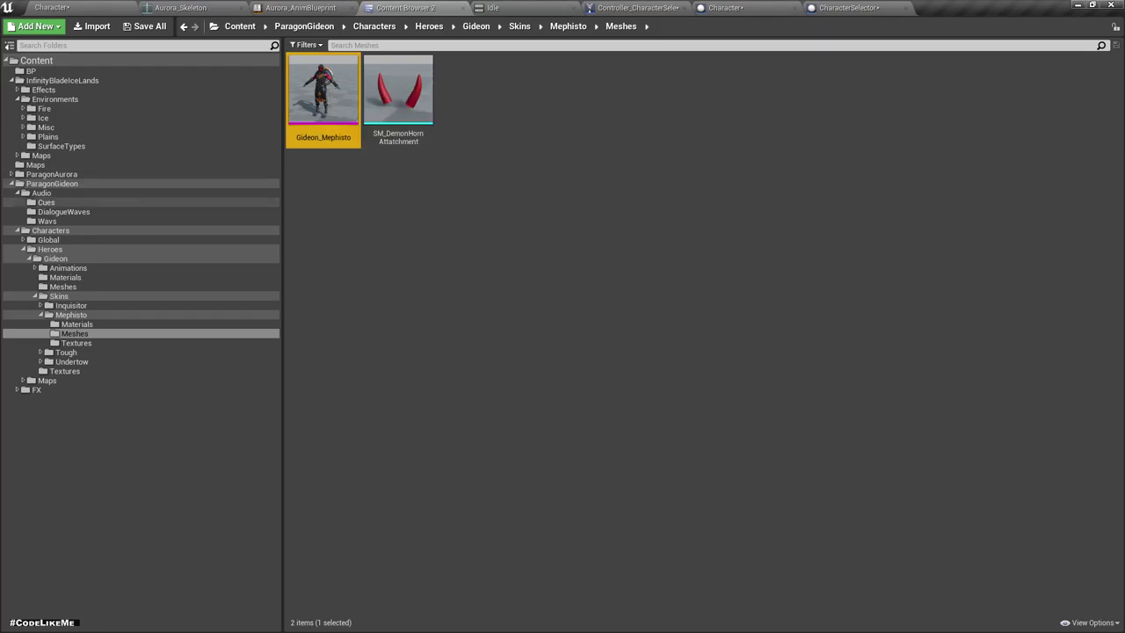
{"action": "mouse_move", "coordinate": [324, 92]}
{"action": "left_mouse_down"}
{"action": "mouse_move", "coordinate": [727, 270]}
{"action": "mouse_move", "coordinate": [223, 114]}
{"action": "mouse_move", "coordinate": [67, 92]}
{"action": "left_mouse_up"}
{"action": "left_click", "coordinate": [87, 105]}
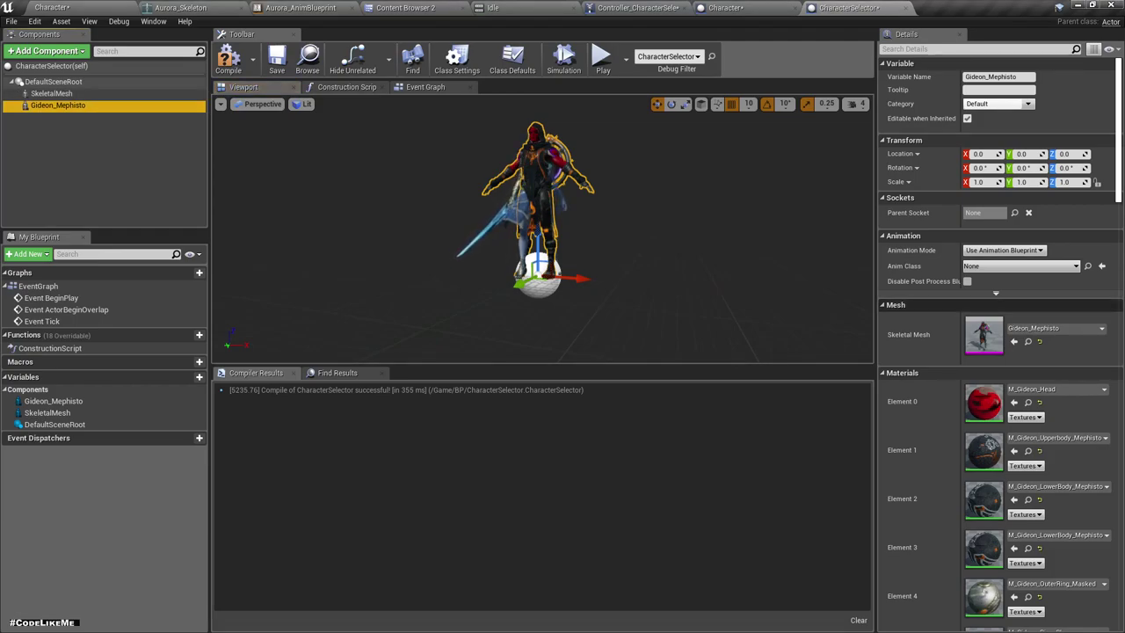
{"action": "key", "text": "Delete"}
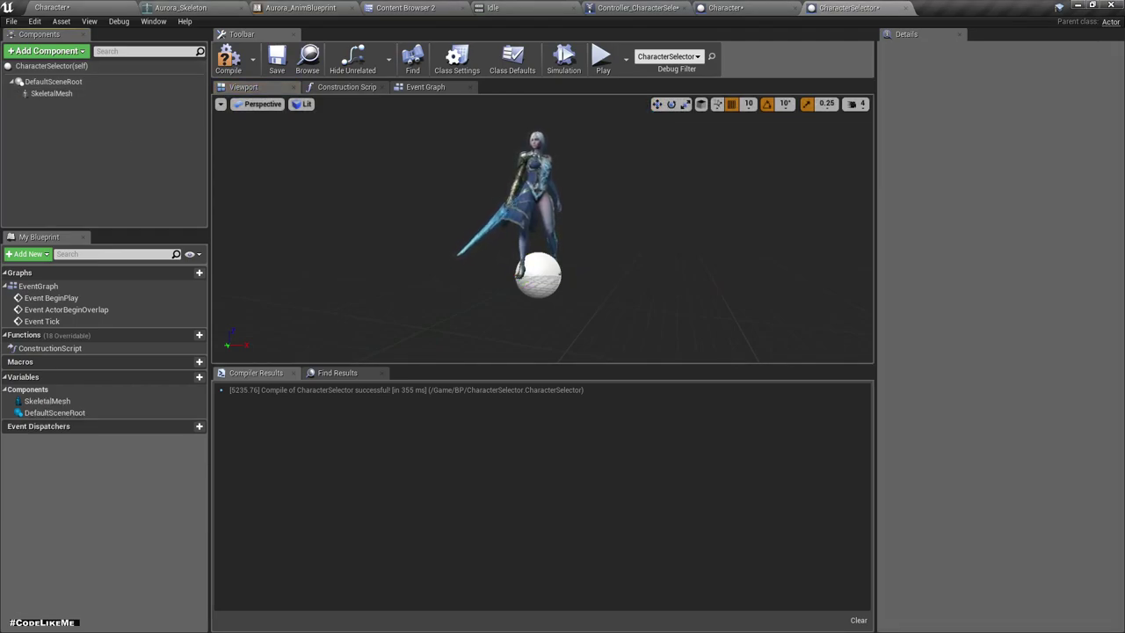
{"action": "left_click", "coordinate": [413, 8]}
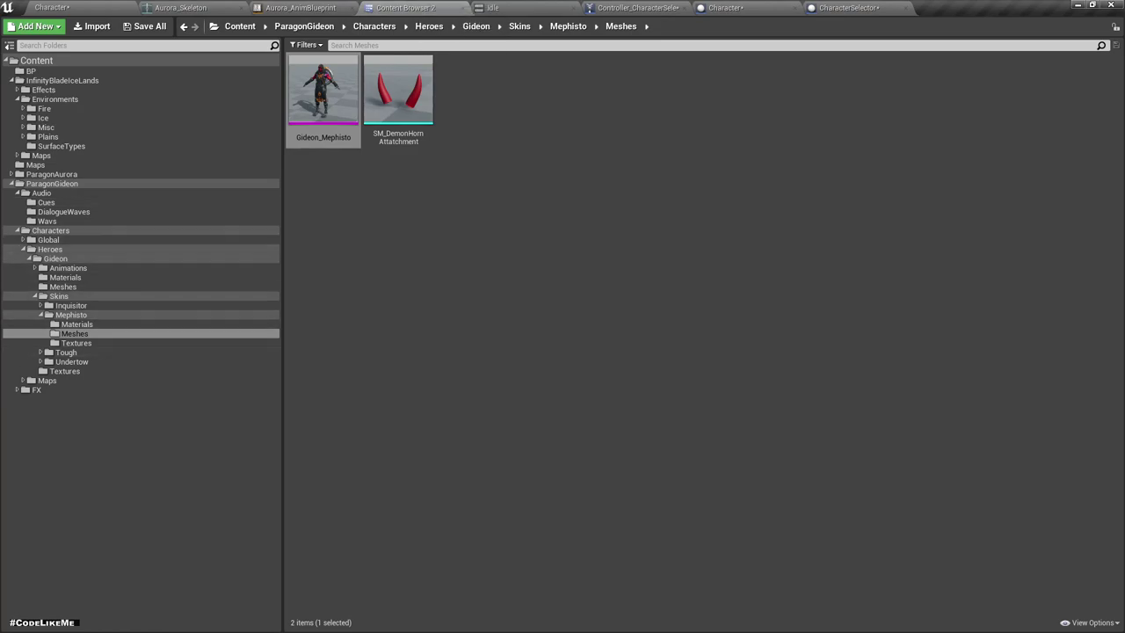
{"action": "left_click", "coordinate": [67, 267]}
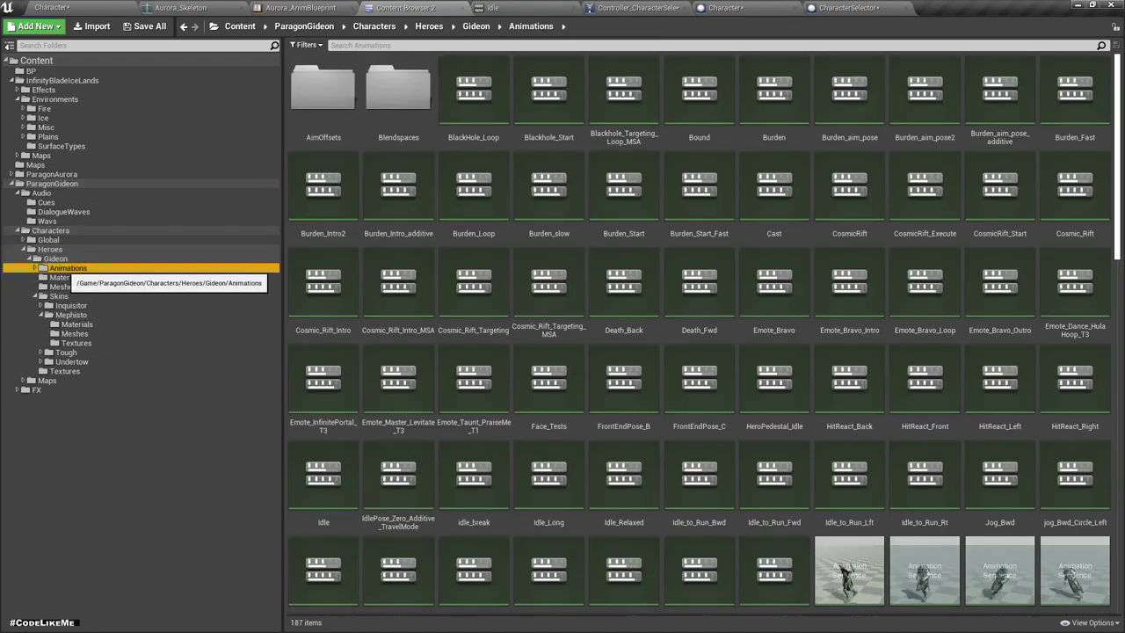
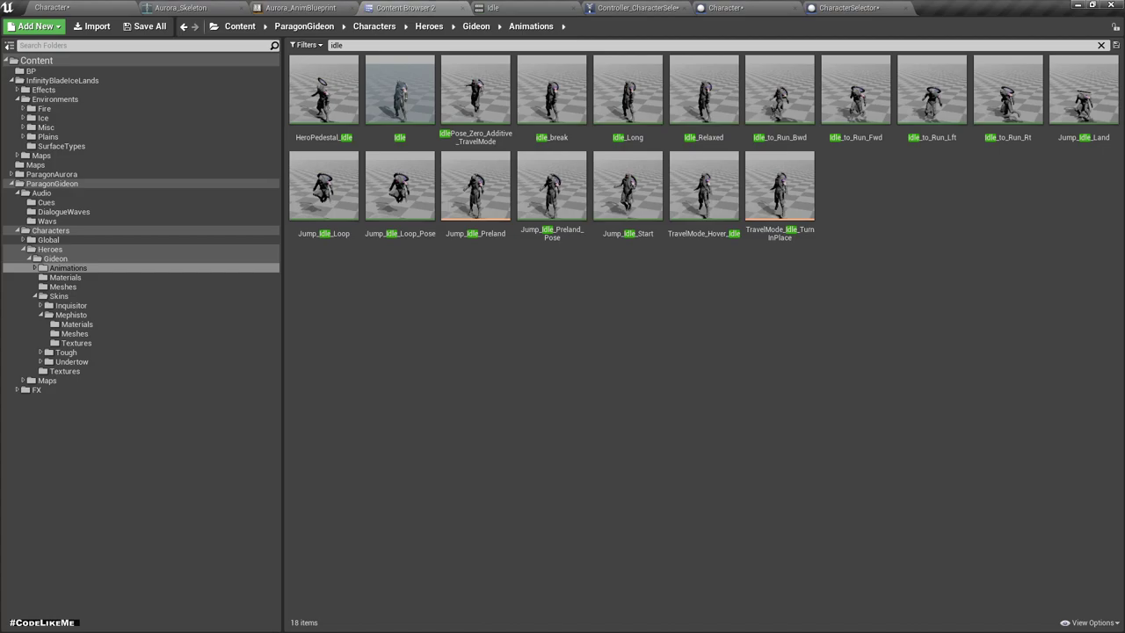
Drag the Idle animation asset from the Gideon animations into the CharacterSelector blueprint
{"action": "left_click_drag", "start_coordinate": [399, 92], "coordinate": [485, 265]}
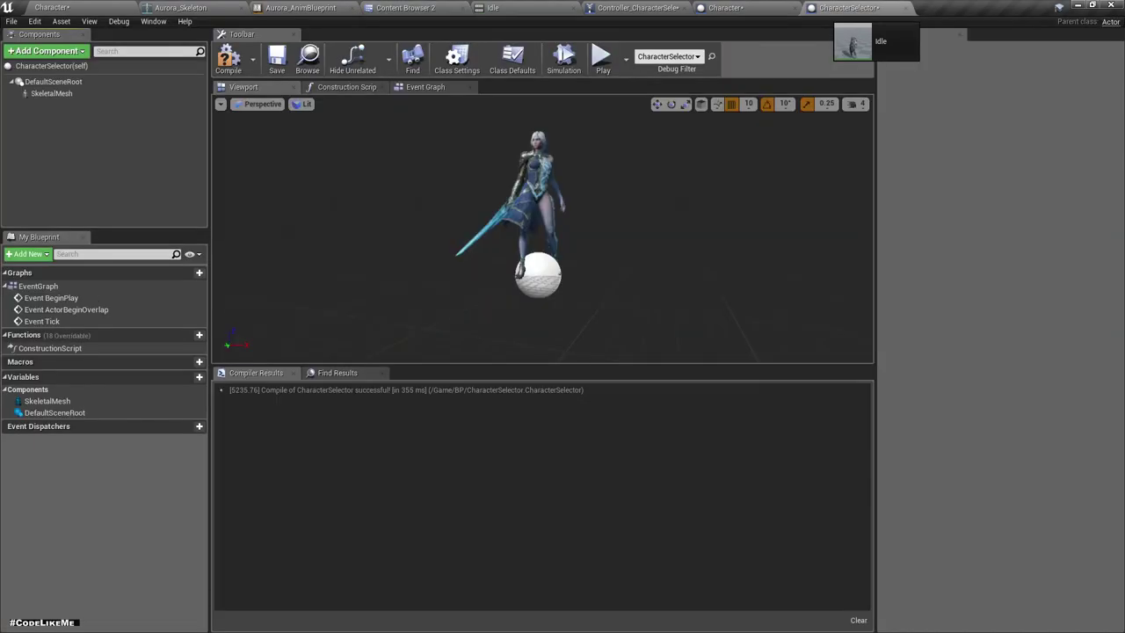
{"action": "left_click_drag", "start_coordinate": [485, 267], "coordinate": [74, 101]}
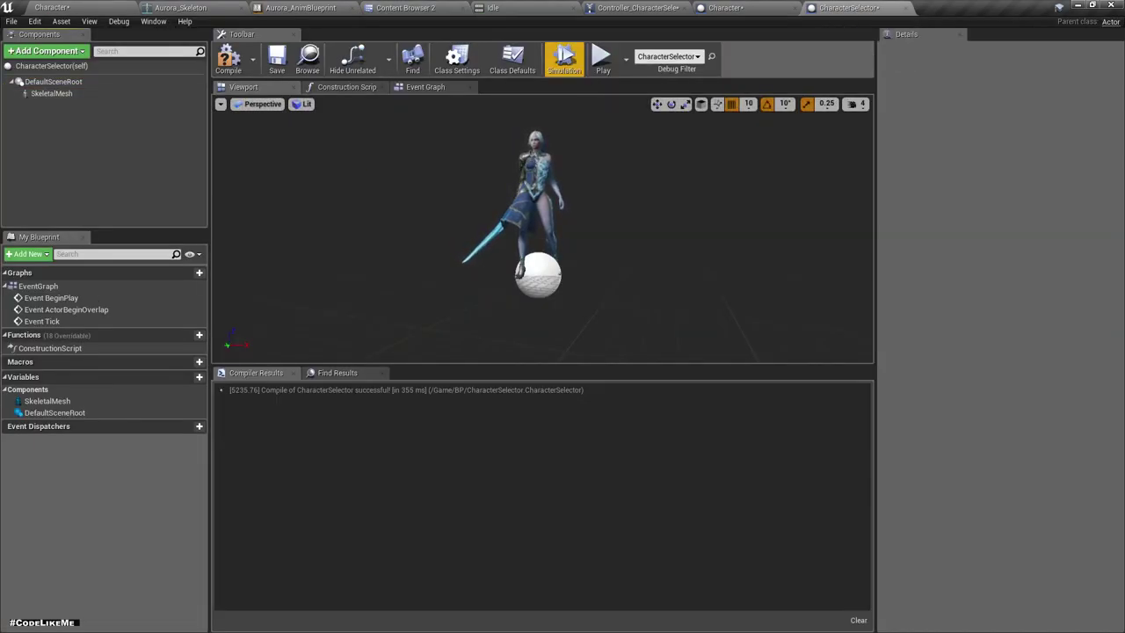
{"action": "left_click", "coordinate": [404, 7]}
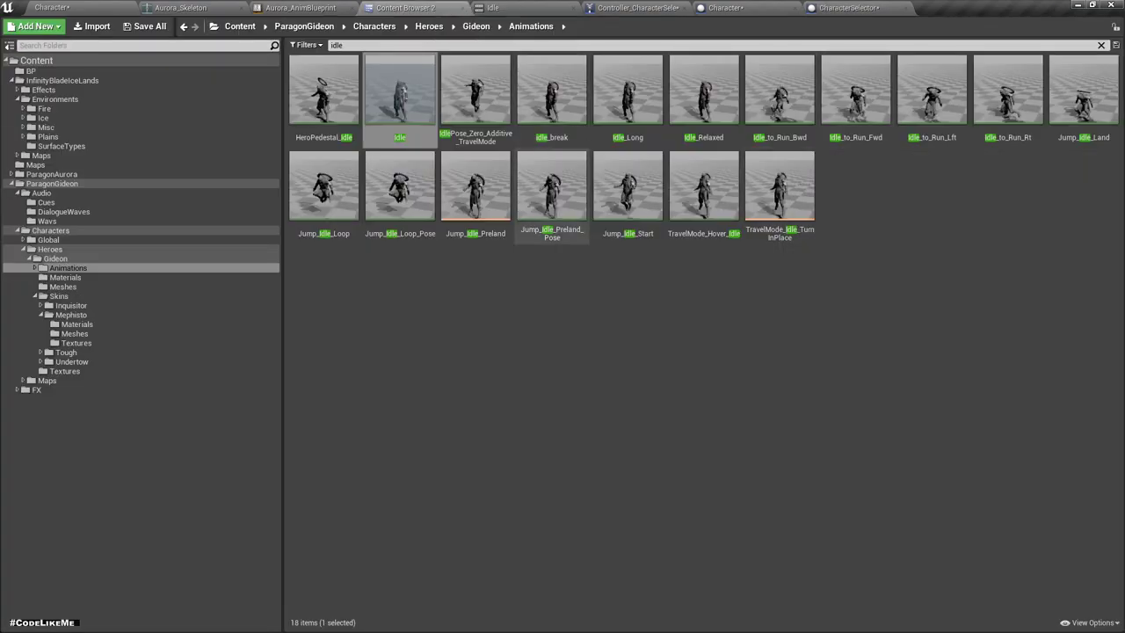
{"action": "mouse_move", "coordinate": [400, 92]}
{"action": "left_mouse_down"}
{"action": "mouse_move", "coordinate": [861, 13]}
{"action": "mouse_move", "coordinate": [69, 137]}
{"action": "mouse_move", "coordinate": [132, 155]}
{"action": "left_mouse_up"}
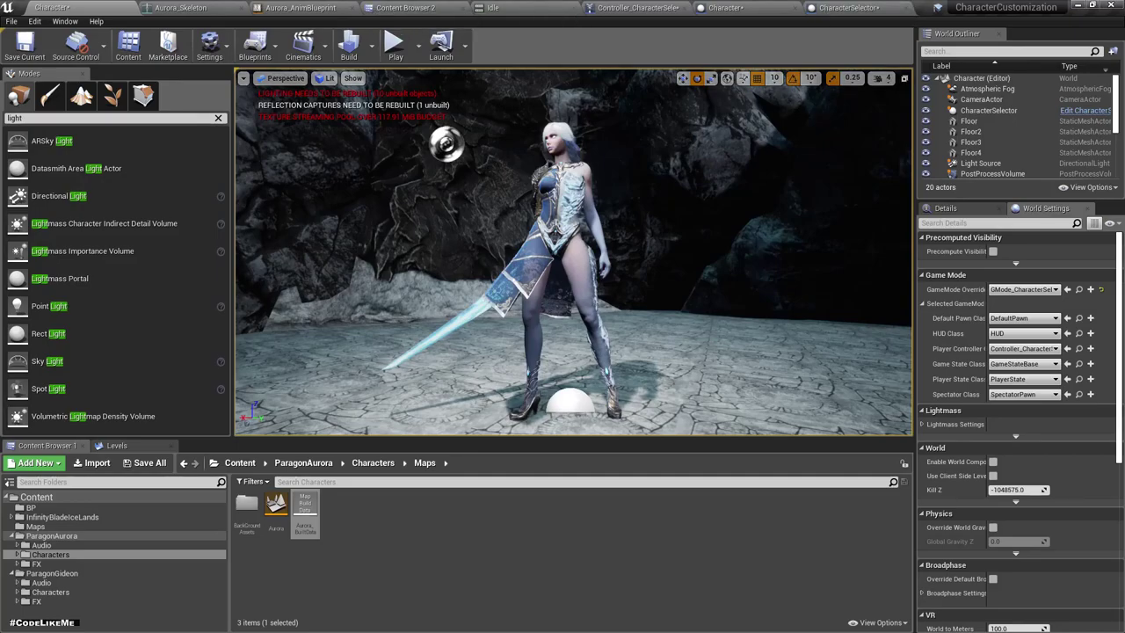
{"action": "left_click", "coordinate": [405, 7]}
{"action": "left_click_drag", "start_coordinate": [397, 86], "coordinate": [110, 27]}
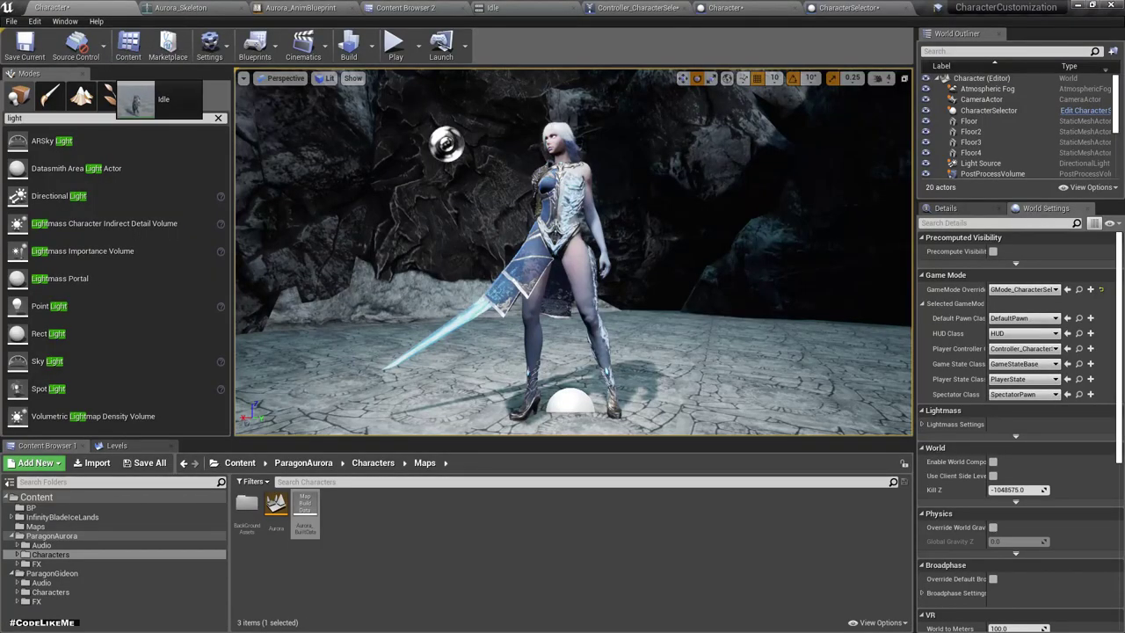
{"action": "mouse_move", "coordinate": [110, 27]}
{"action": "left_mouse_down"}
{"action": "mouse_move", "coordinate": [850, 26]}
{"action": "mouse_move", "coordinate": [48, 88]}
{"action": "left_mouse_up"}
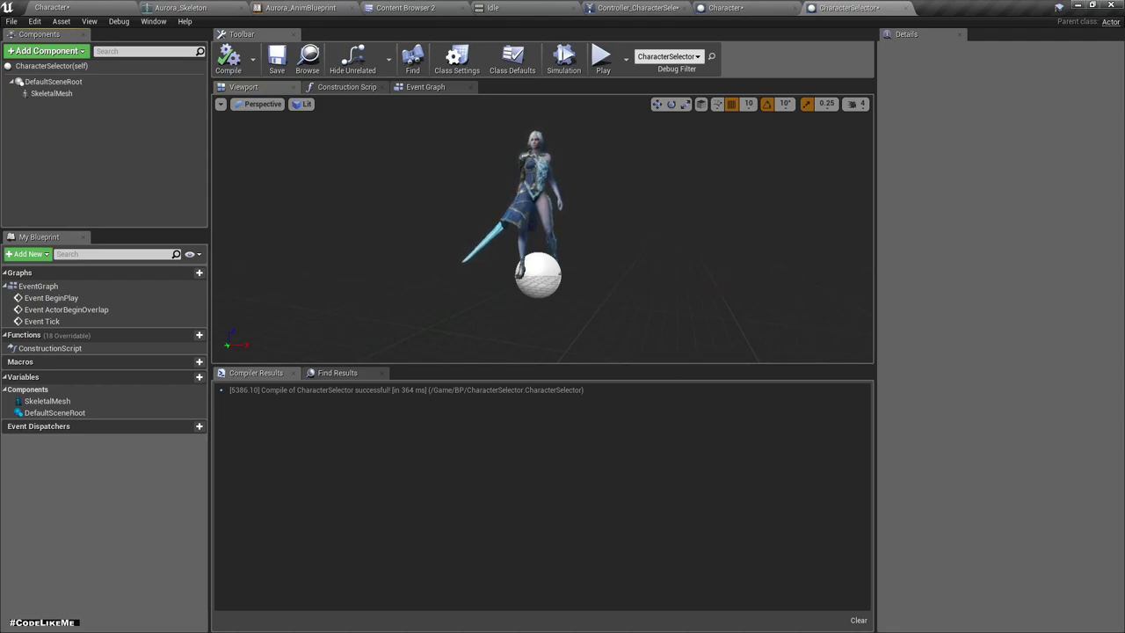
Try dropping the Idle animation in as a component, then select DefaultSceneRoot
{"action": "left_click", "coordinate": [47, 50]}
{"action": "left_click", "coordinate": [105, 146]}
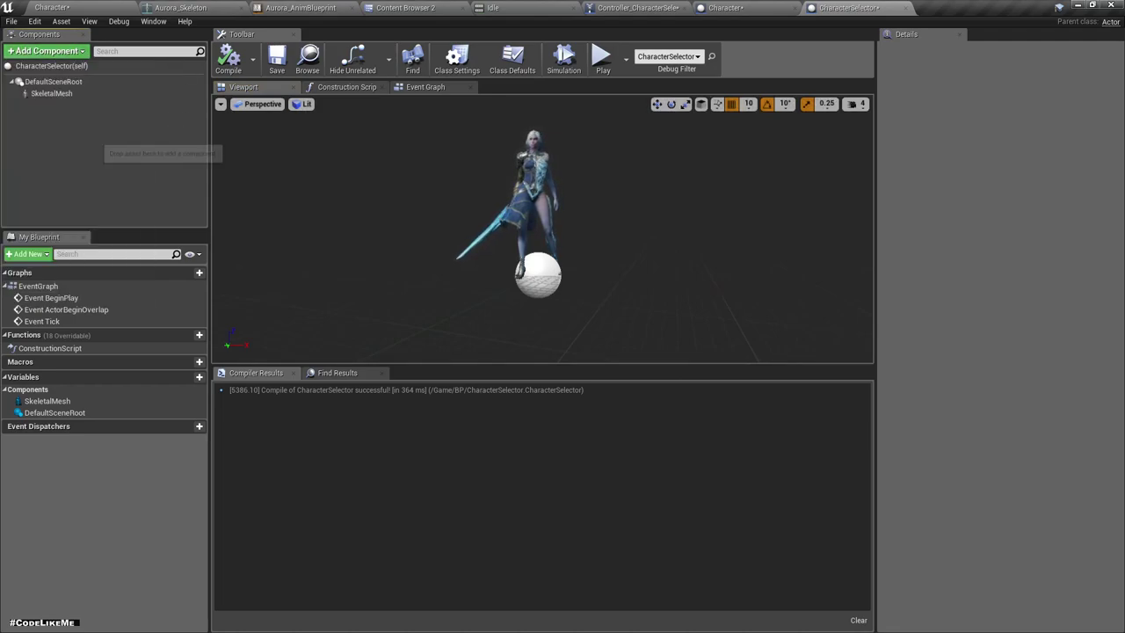
{"action": "mouse_move", "coordinate": [86, 144]}
{"action": "left_mouse_down"}
{"action": "mouse_move", "coordinate": [62, 139]}
{"action": "mouse_move", "coordinate": [204, 128]}
{"action": "left_mouse_up"}
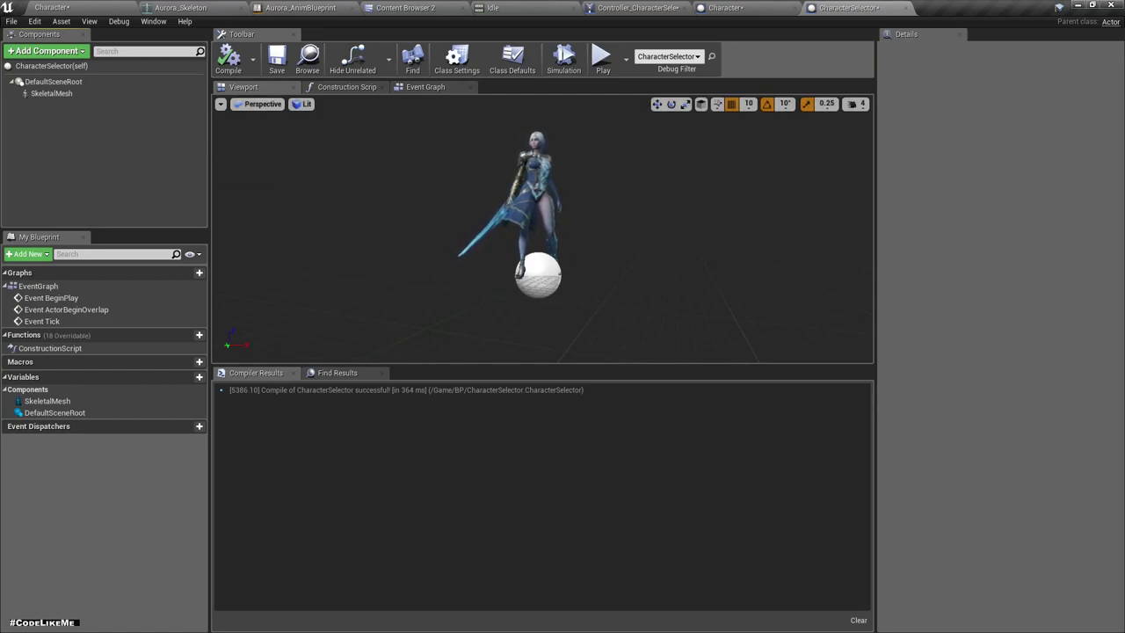
{"action": "left_click", "coordinate": [53, 81]}
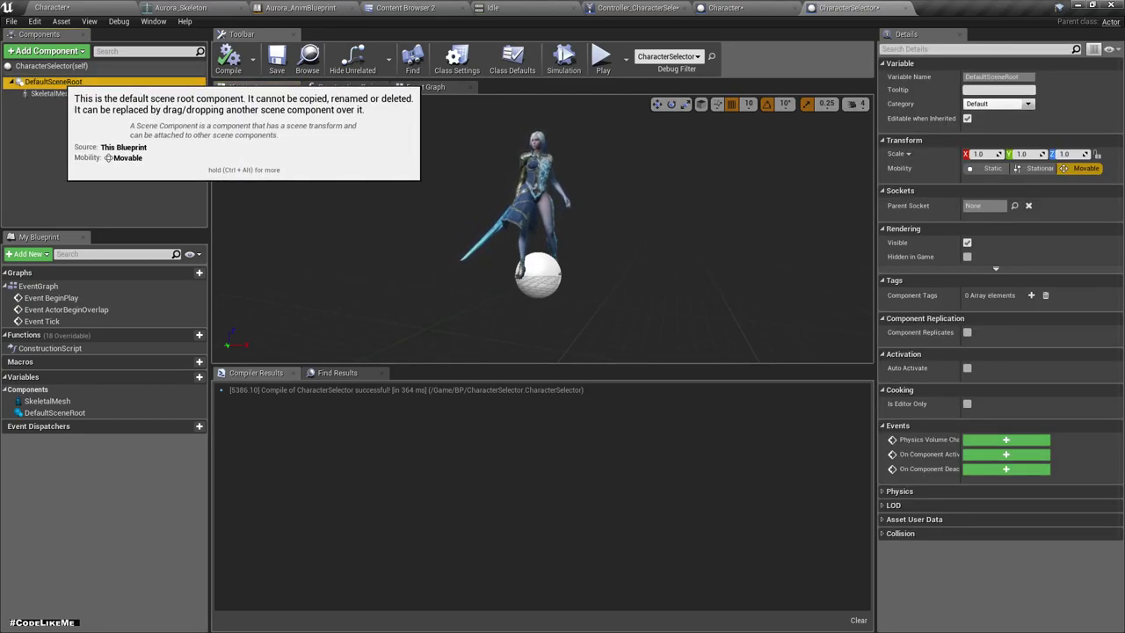
{"action": "right_click", "coordinate": [60, 81]}
{"action": "left_click", "coordinate": [51, 93]}
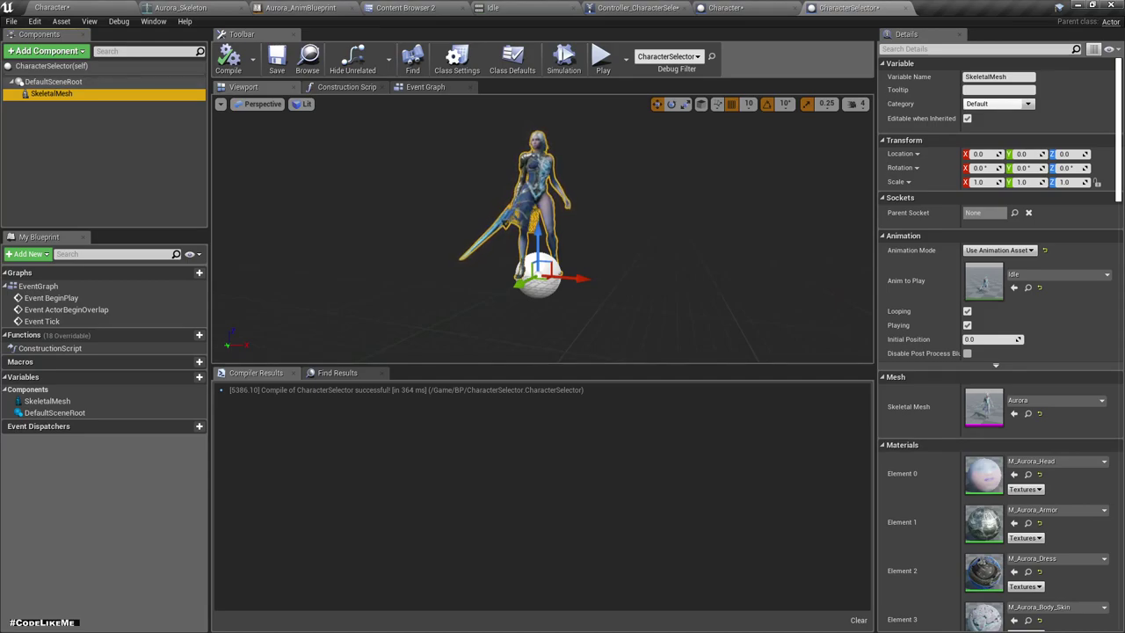
{"action": "left_click", "coordinate": [391, 7]}
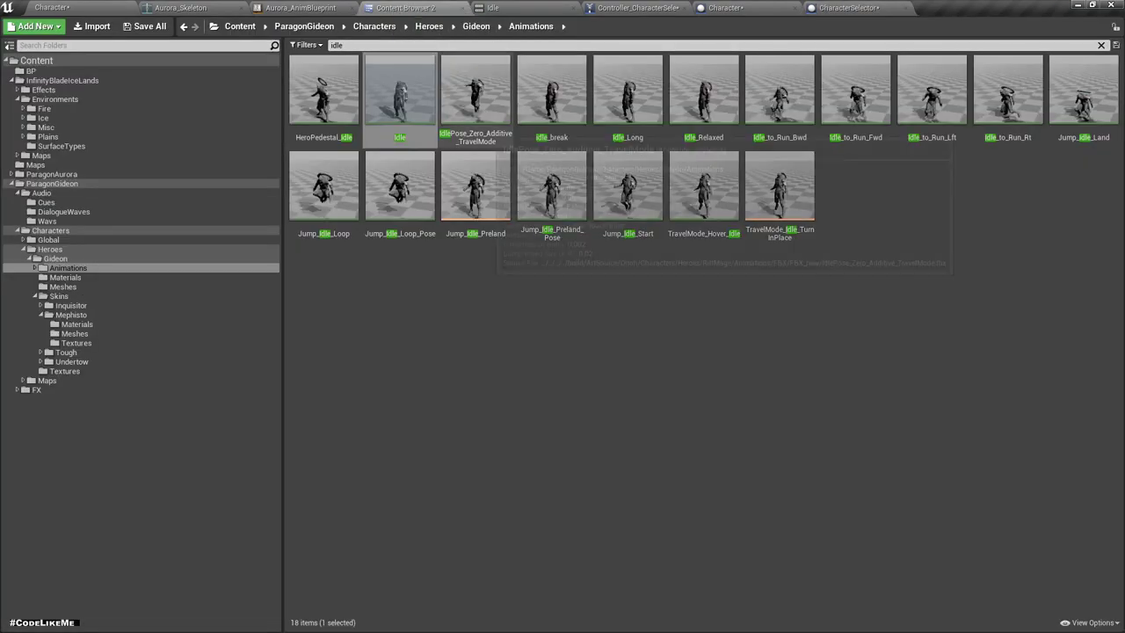
{"action": "right_click", "coordinate": [404, 84]}
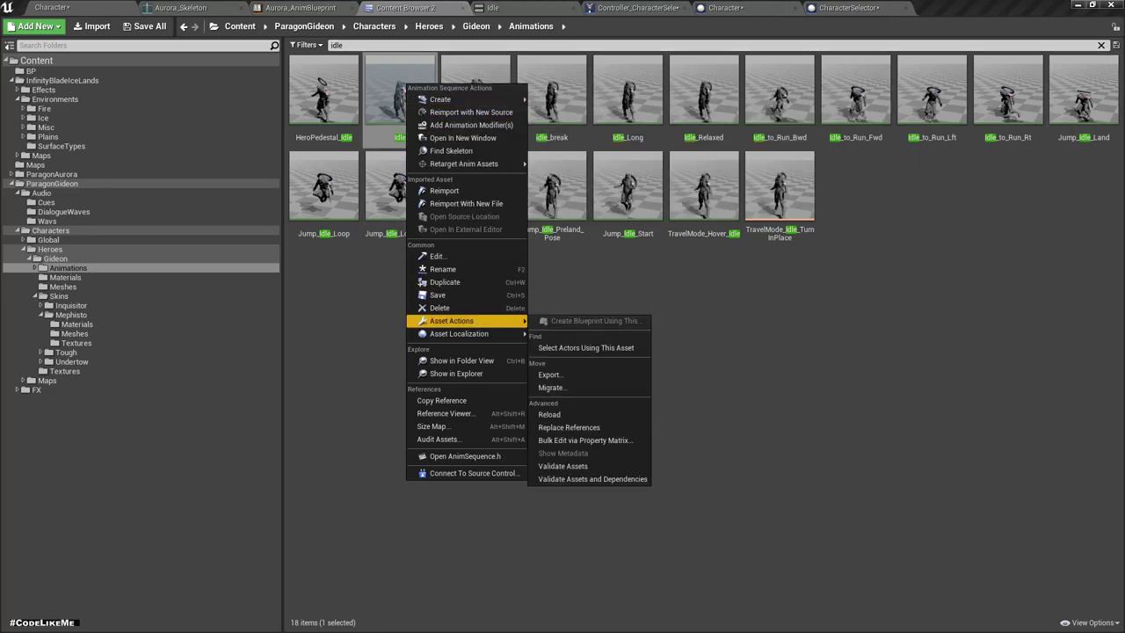
{"action": "left_click", "coordinate": [1101, 45]}
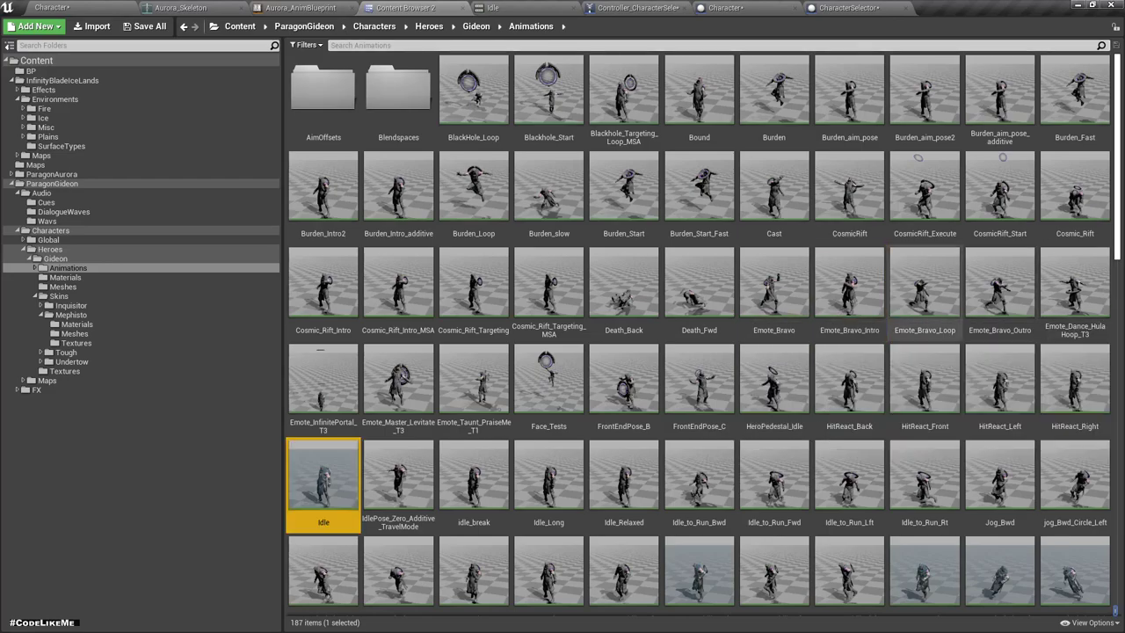
{"action": "mouse_move", "coordinate": [323, 470]}
{"action": "left_mouse_down"}
{"action": "mouse_move", "coordinate": [341, 476]}
{"action": "mouse_move", "coordinate": [836, 18]}
{"action": "mouse_move", "coordinate": [53, 95]}
{"action": "left_mouse_up"}
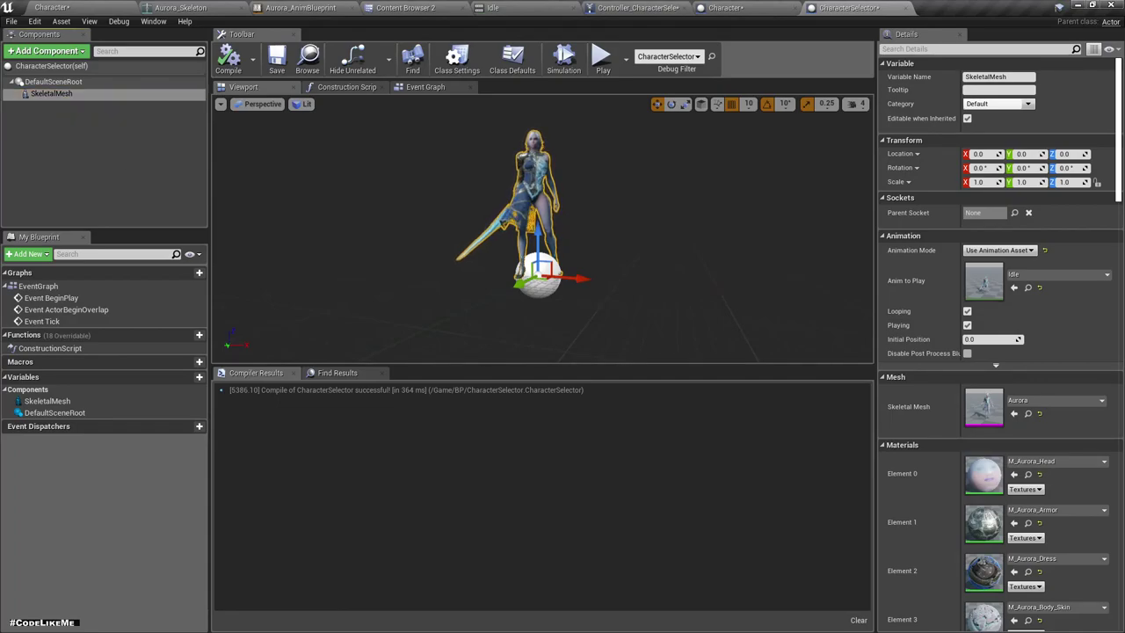
Add a new Skeletal Mesh component (SkeletalMesh1), undoing an accidental root change
{"action": "left_click", "coordinate": [46, 51]}
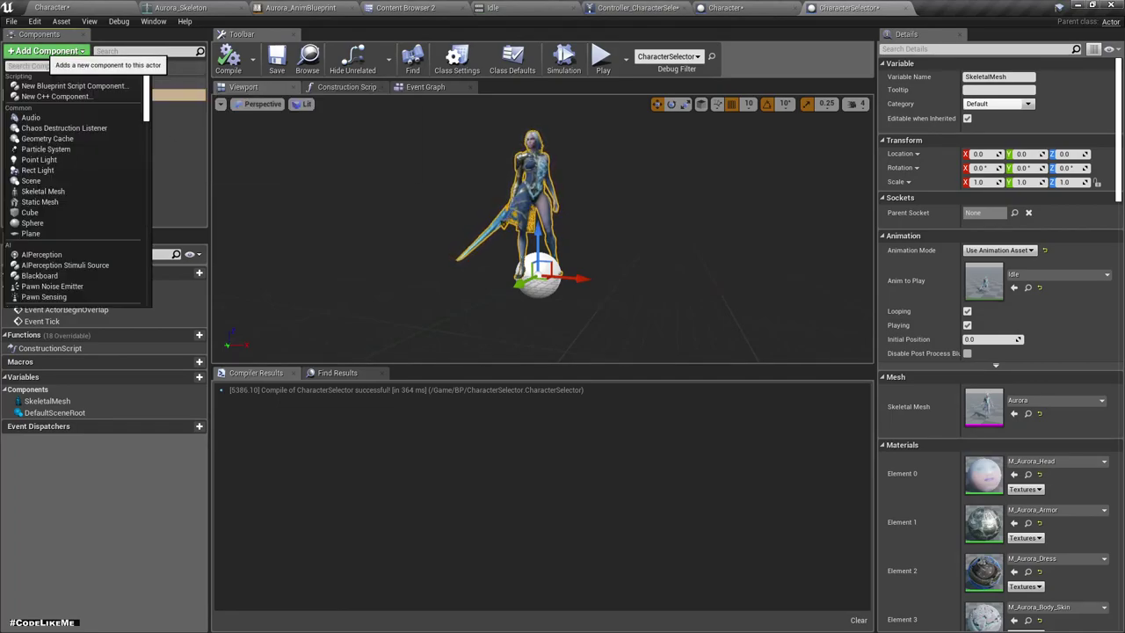
{"action": "type", "text": "skele"}
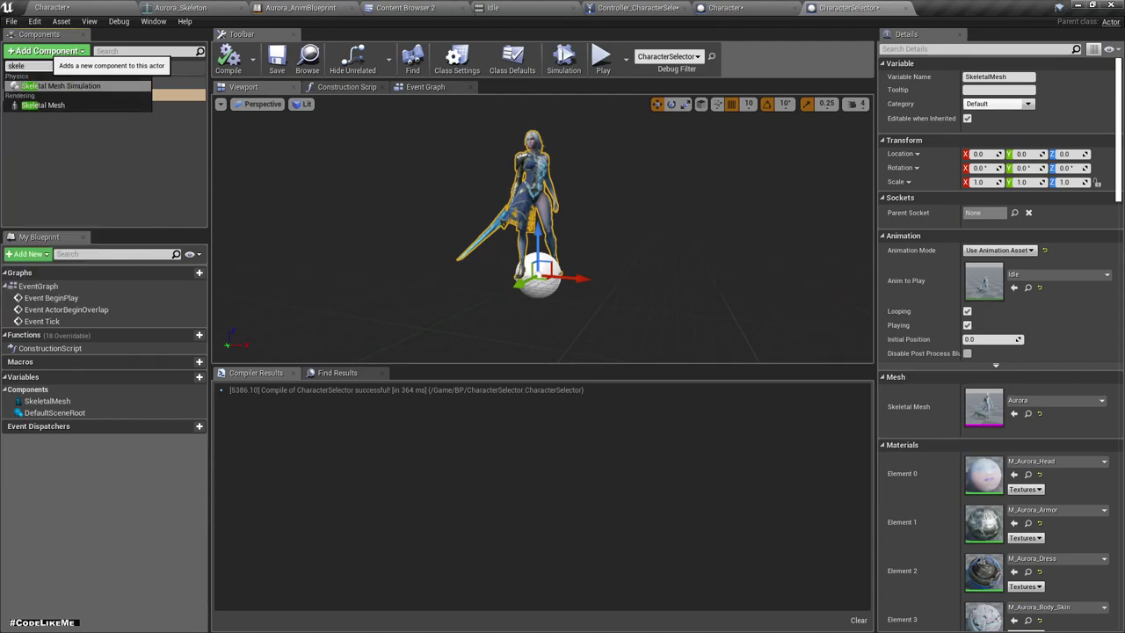
{"action": "key", "text": "Down"}
{"action": "key", "text": "Return"}
{"action": "left_click", "coordinate": [62, 119]}
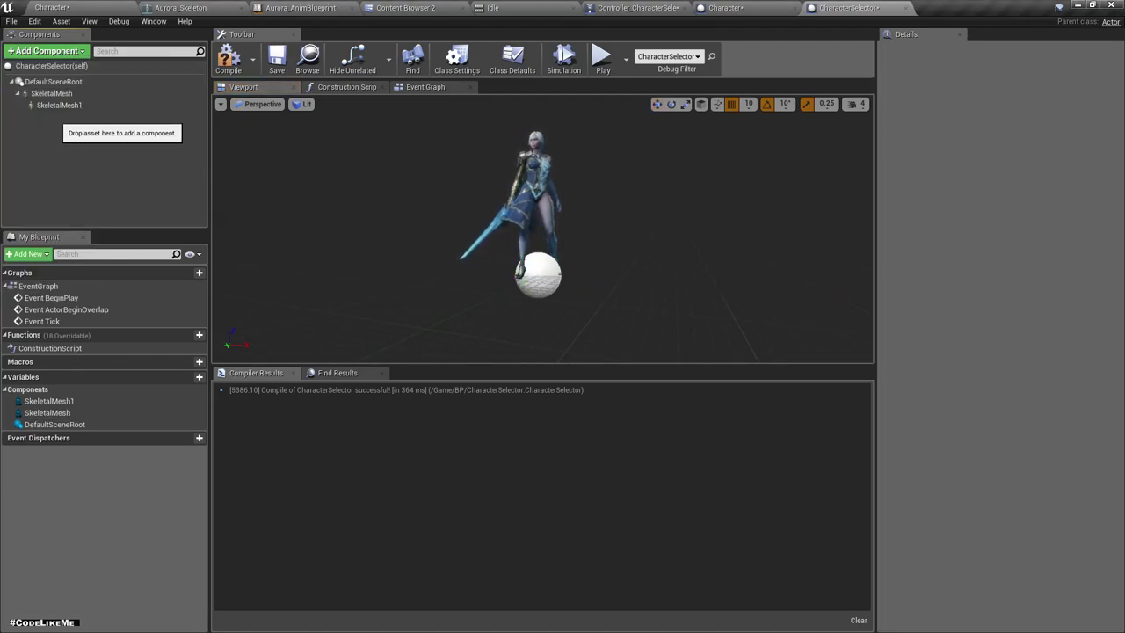
{"action": "mouse_move", "coordinate": [51, 94]}
{"action": "left_mouse_down"}
{"action": "mouse_move", "coordinate": [55, 83]}
{"action": "mouse_move", "coordinate": [61, 105]}
{"action": "mouse_move", "coordinate": [229, 114]}
{"action": "left_mouse_up"}
{"action": "key", "text": "ctrl+z"}
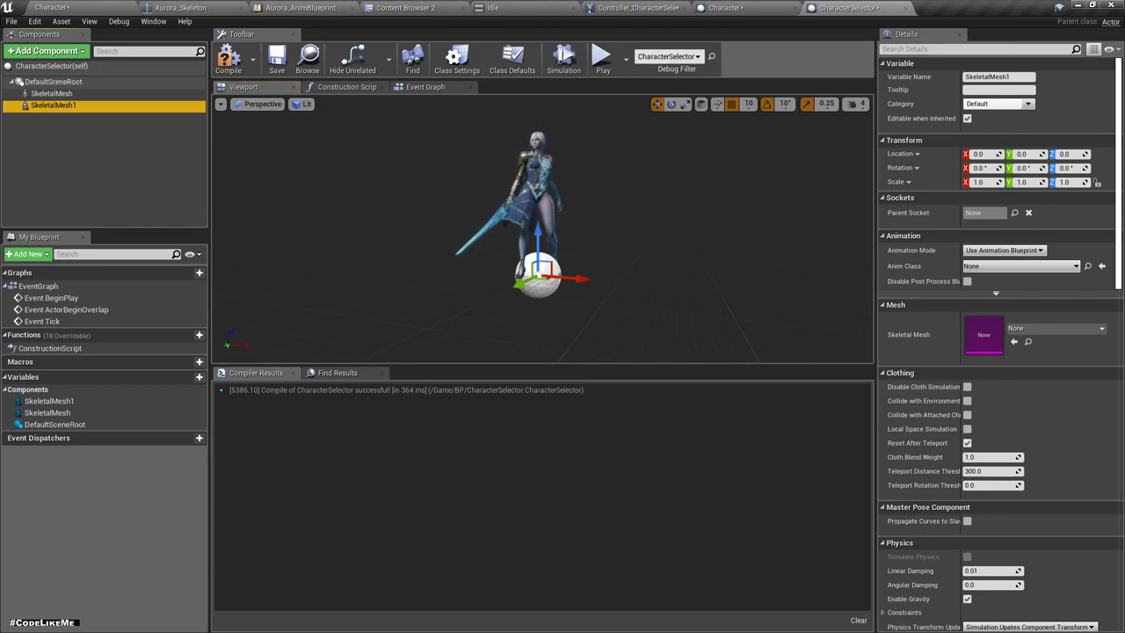
Select SkeletalMesh1 and browse its Skeletal Mesh dropdown for the Gideon mesh
{"action": "left_click", "coordinate": [492, 7]}
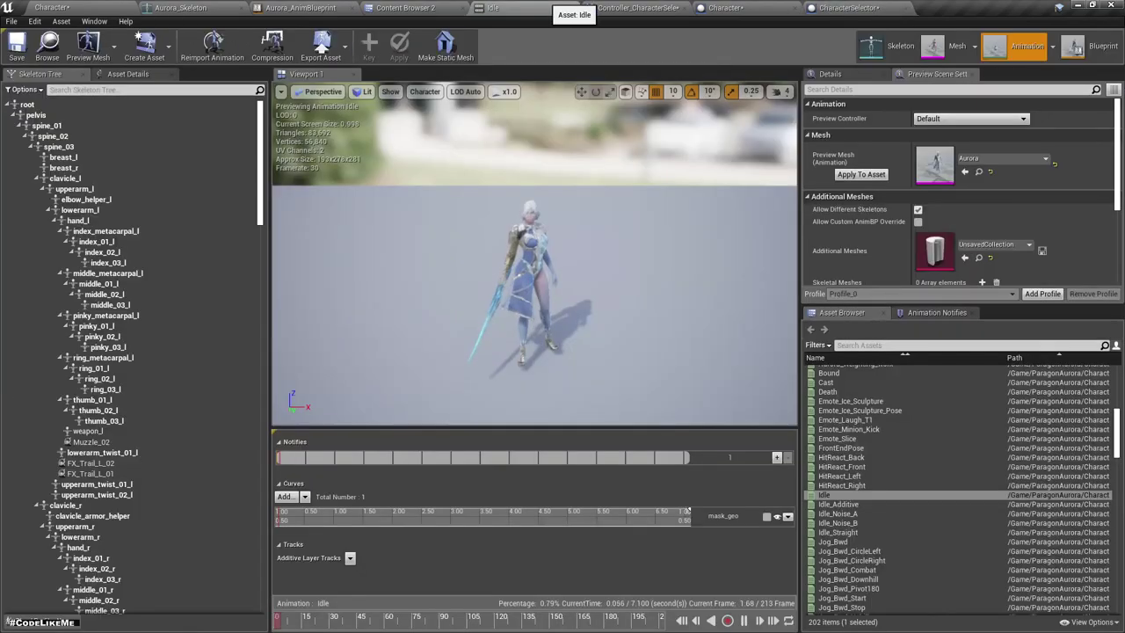
{"action": "left_click", "coordinate": [848, 7]}
{"action": "left_click", "coordinate": [53, 93]}
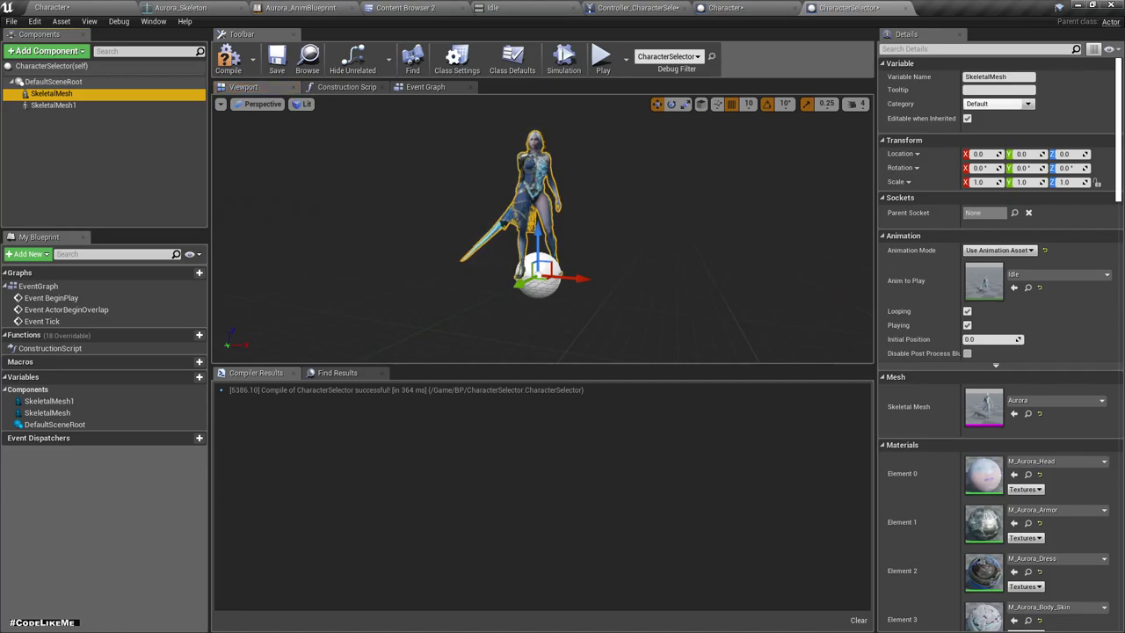
{"action": "left_click", "coordinate": [53, 105]}
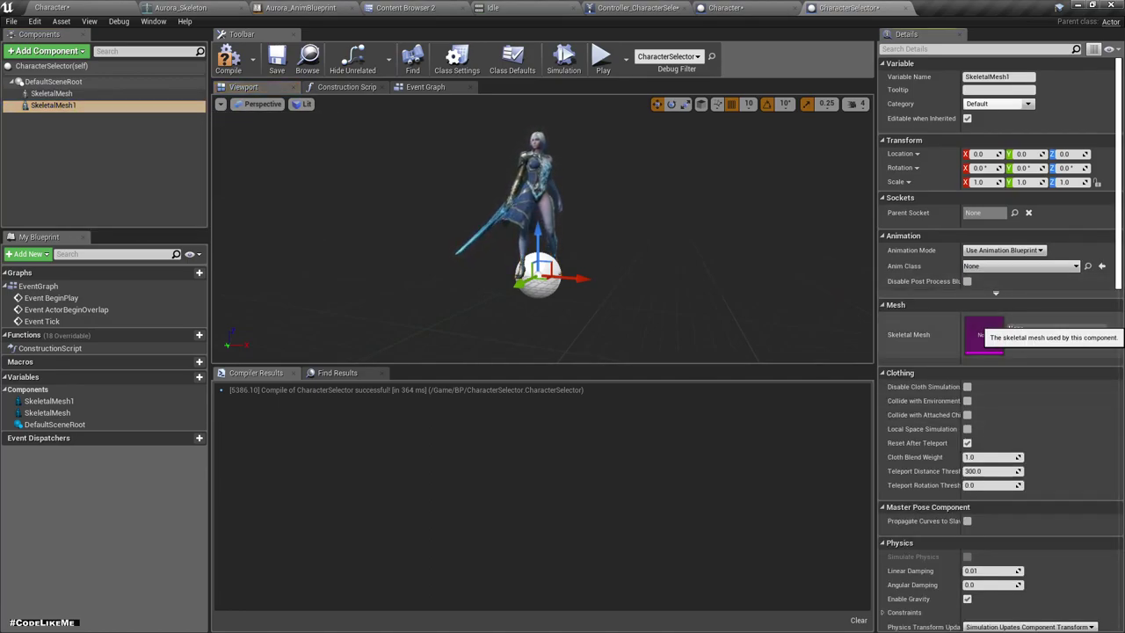
{"action": "left_click", "coordinate": [1050, 328]}
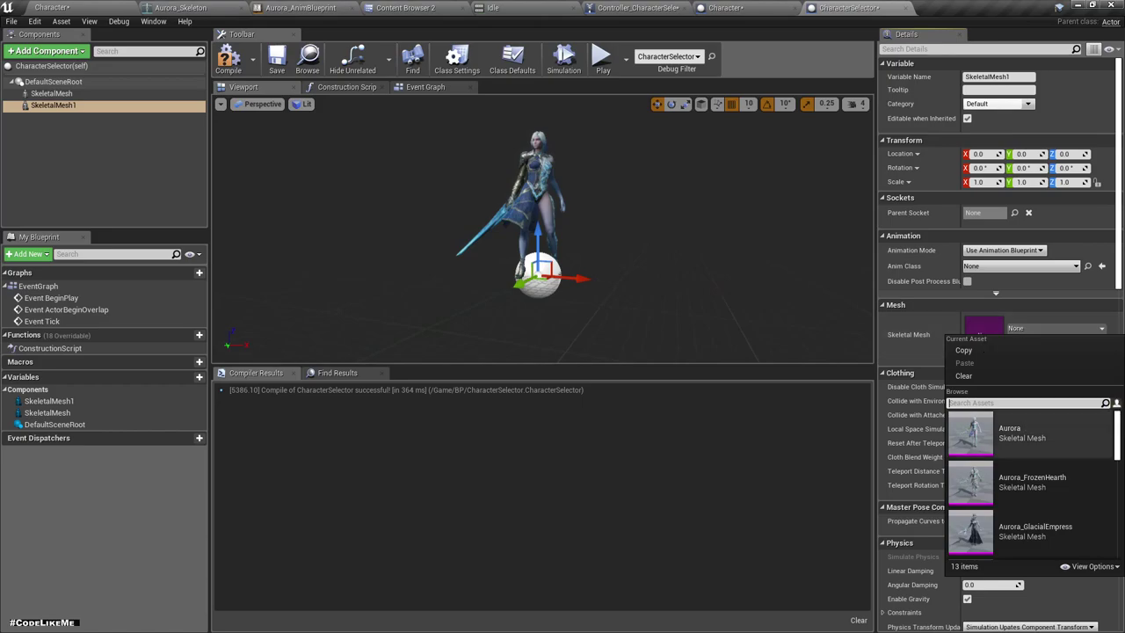
{"action": "scroll", "coordinate": [1036, 479], "scroll_direction": "down", "scroll_amount": 3}
{"action": "scroll", "coordinate": [1036, 479], "scroll_direction": "down", "scroll_amount": 3}
{"action": "scroll", "coordinate": [1037, 479], "scroll_direction": "down", "scroll_amount": 3}
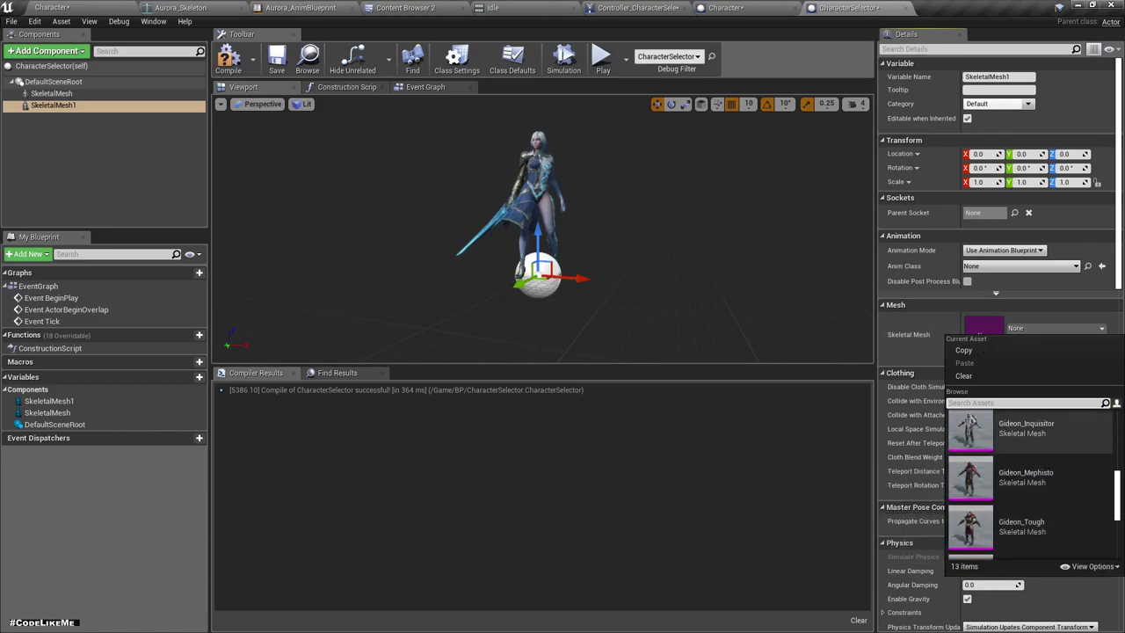
{"action": "scroll", "coordinate": [1011, 431], "scroll_direction": "up", "scroll_amount": 1}
Give SkeletalMesh1 the Gideon mesh, set to play the Idle animation asset
{"action": "left_click", "coordinate": [1010, 435]}
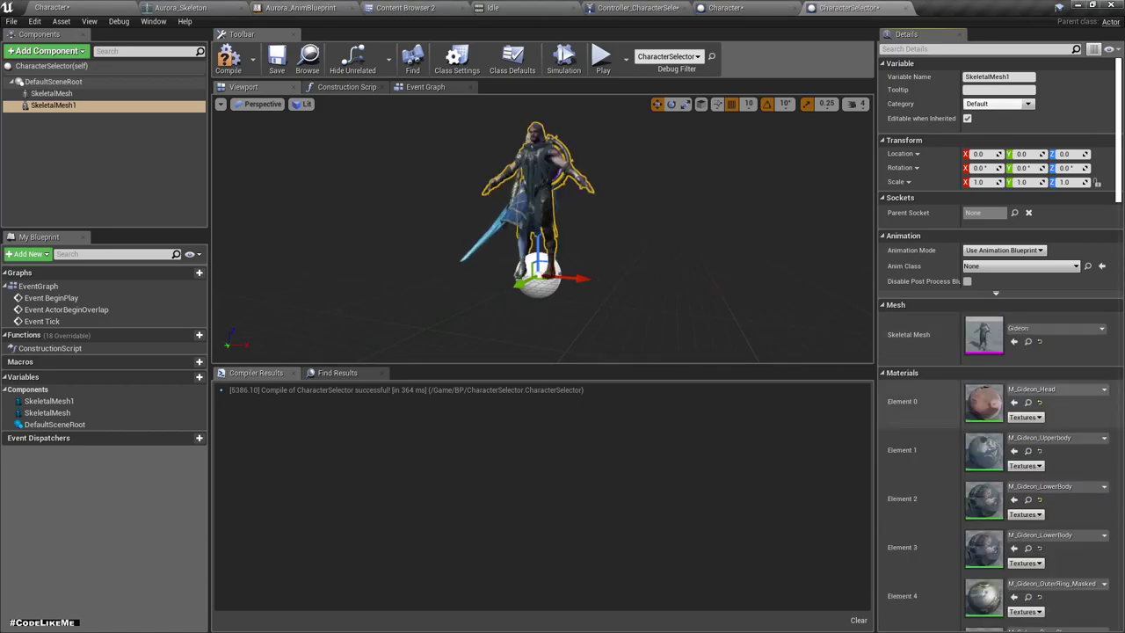
{"action": "left_click", "coordinate": [1001, 250]}
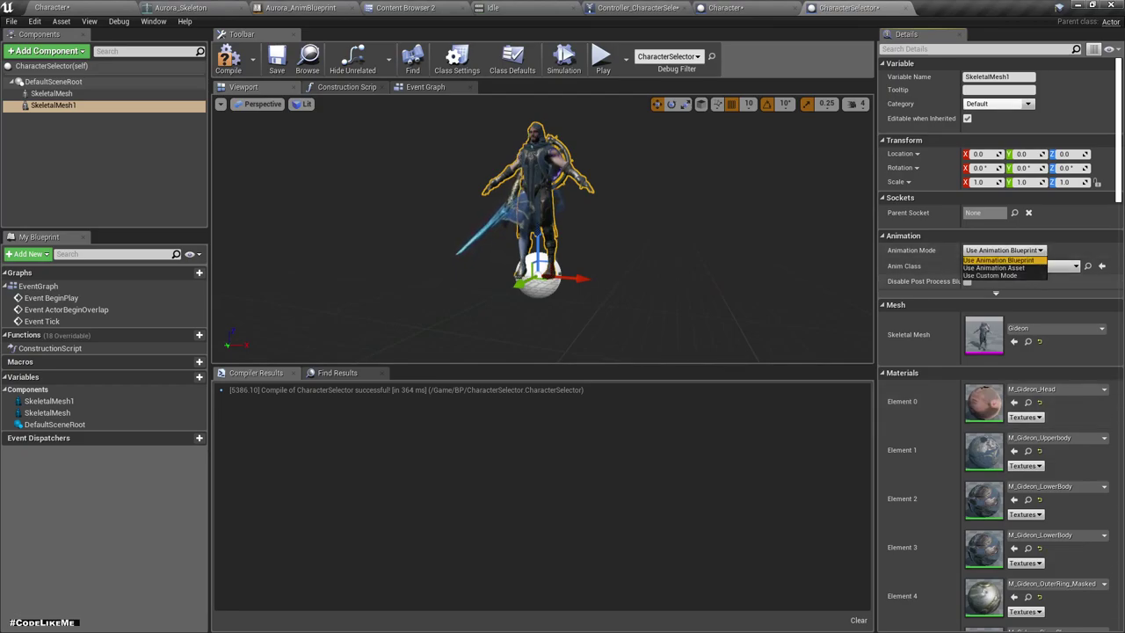
{"action": "left_click", "coordinate": [993, 267]}
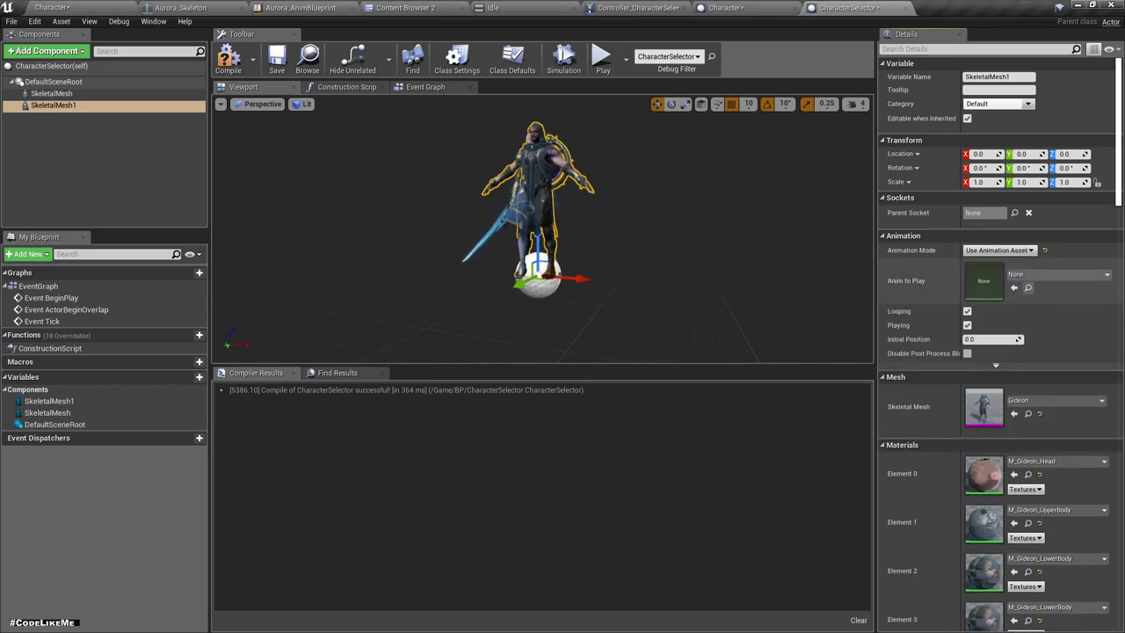
{"action": "left_click", "coordinate": [1046, 274]}
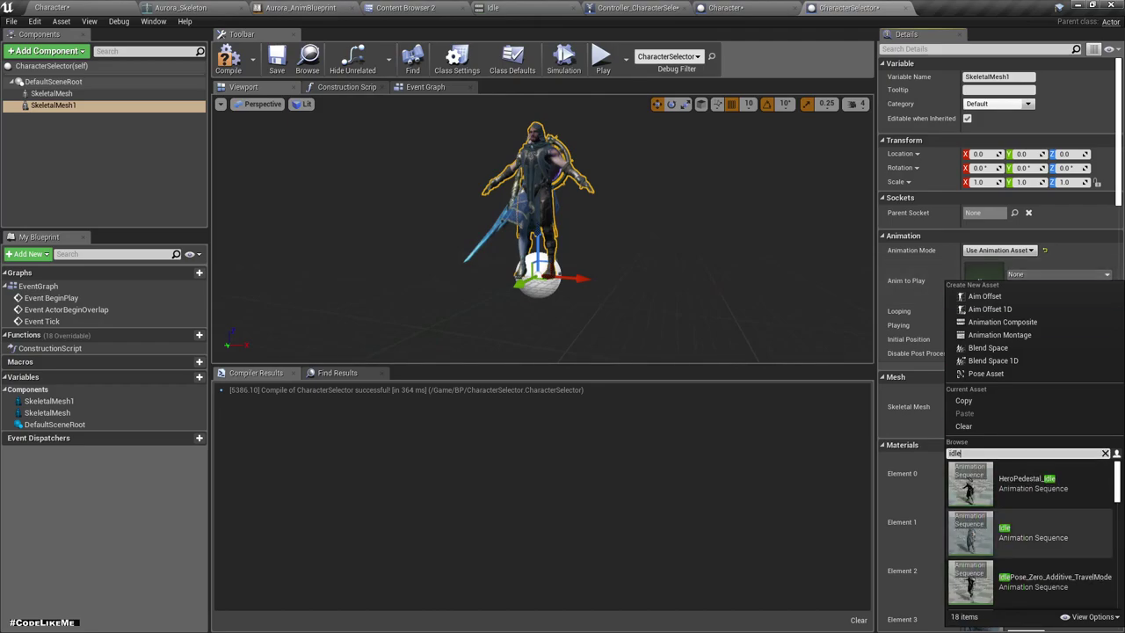
{"action": "left_click", "coordinate": [1019, 533]}
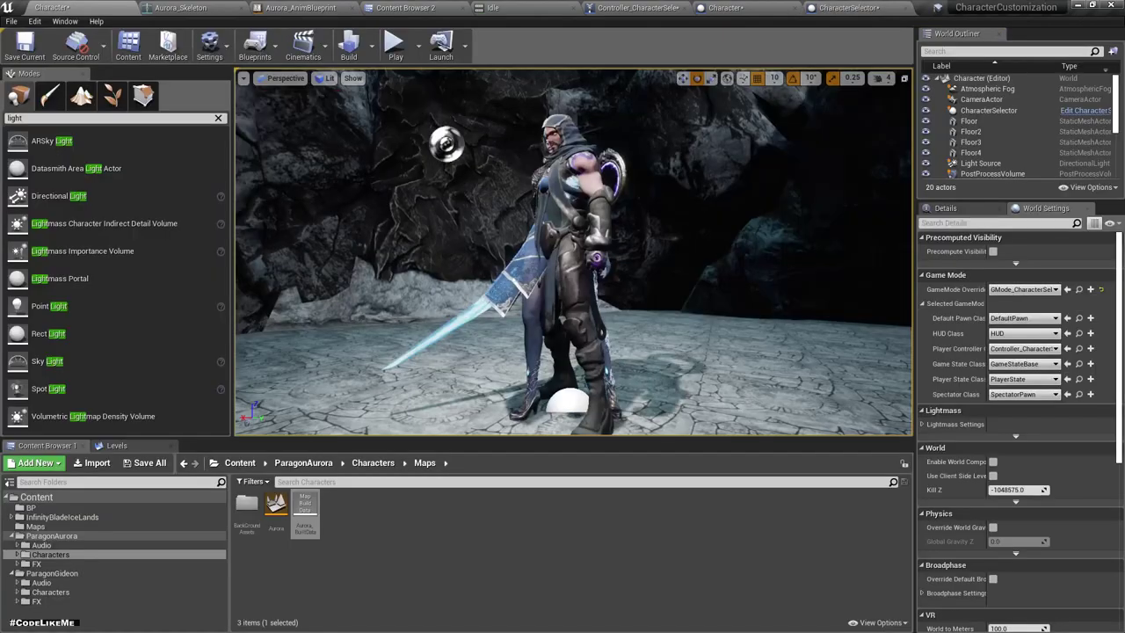
Play-test the CharacterCustomization level, then return to the CharacterSelector blueprint
{"action": "left_click", "coordinate": [52, 7]}
{"action": "key", "text": "alt+p"}
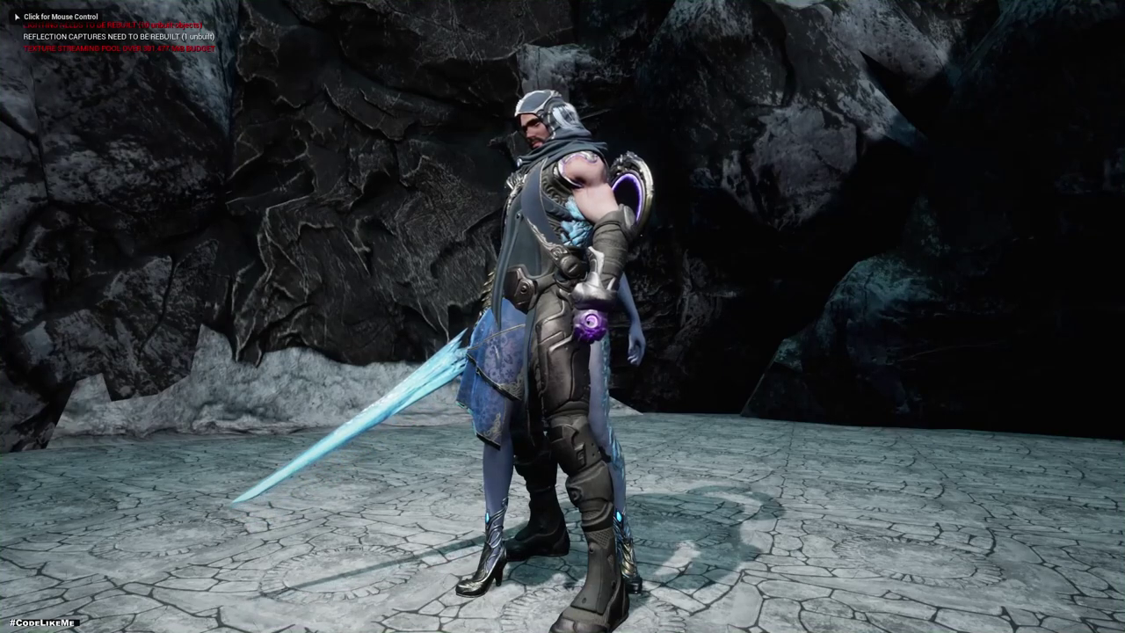
{"action": "key", "text": "Escape"}
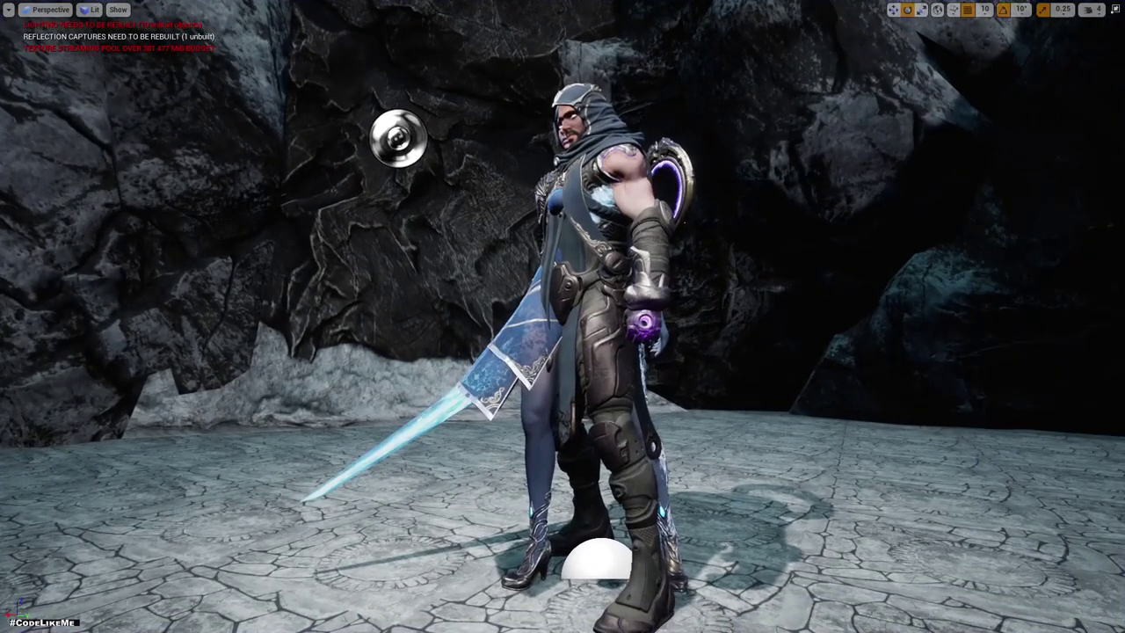
{"action": "key", "text": "F11"}
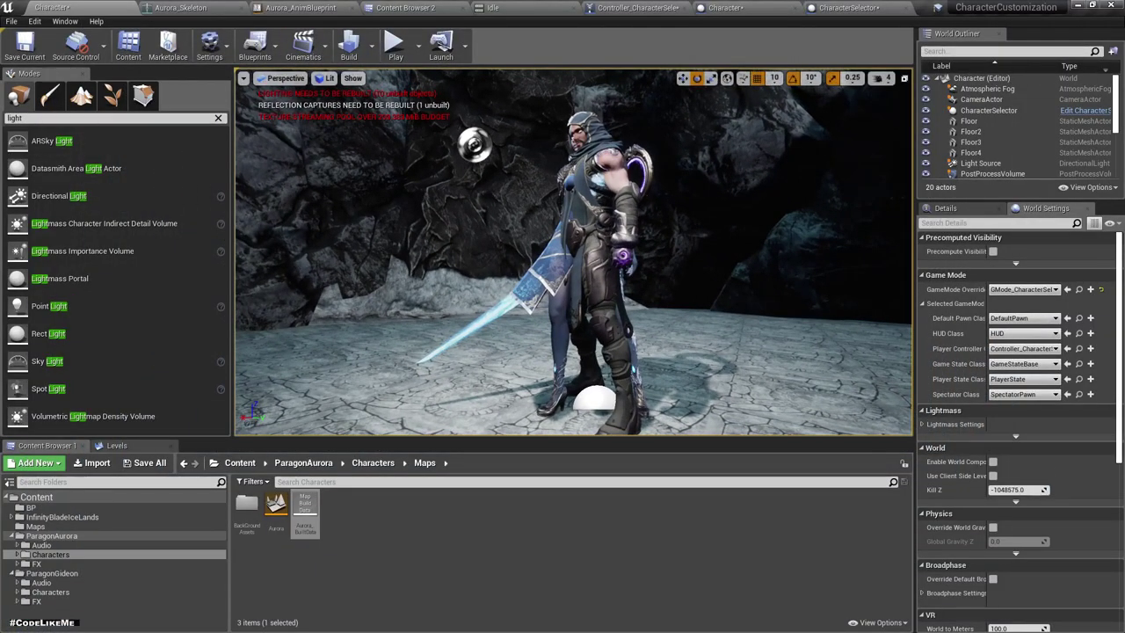
{"action": "left_click", "coordinate": [847, 8]}
Rotate the Gideon mesh to -50° around Z and compile the blueprint
{"action": "left_click", "coordinate": [53, 81]}
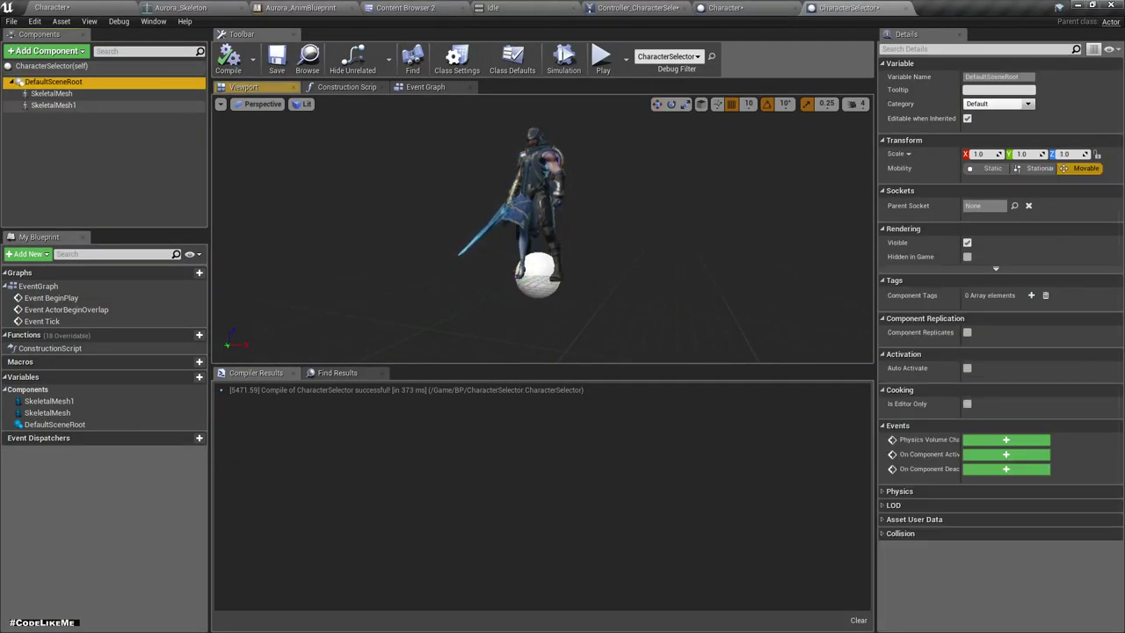
{"action": "left_click", "coordinate": [51, 93]}
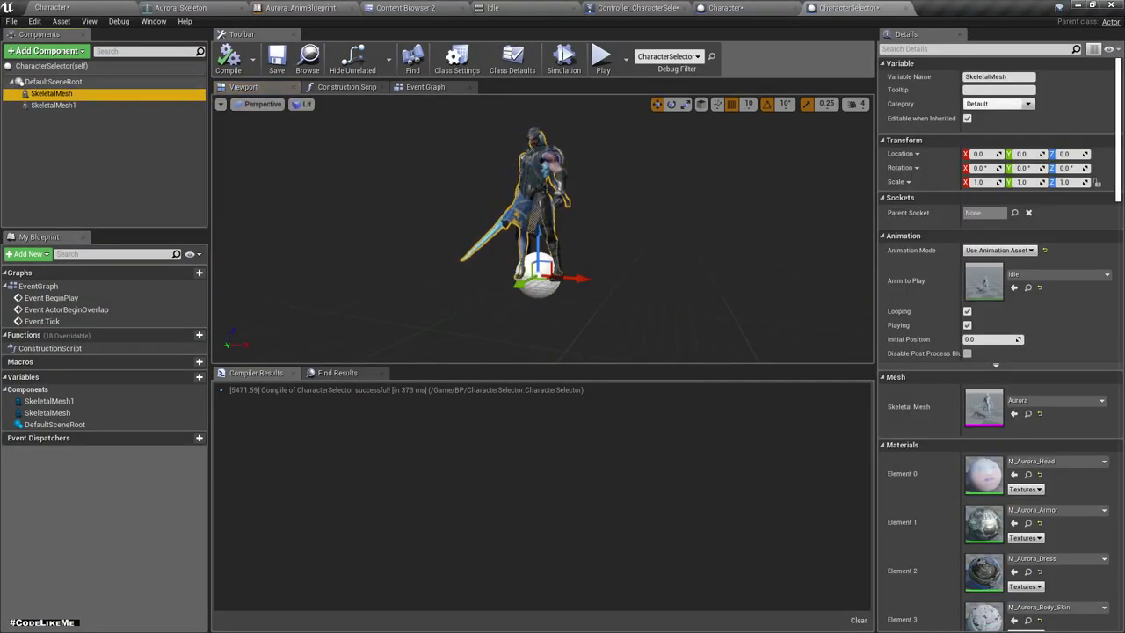
{"action": "left_click", "coordinate": [53, 105]}
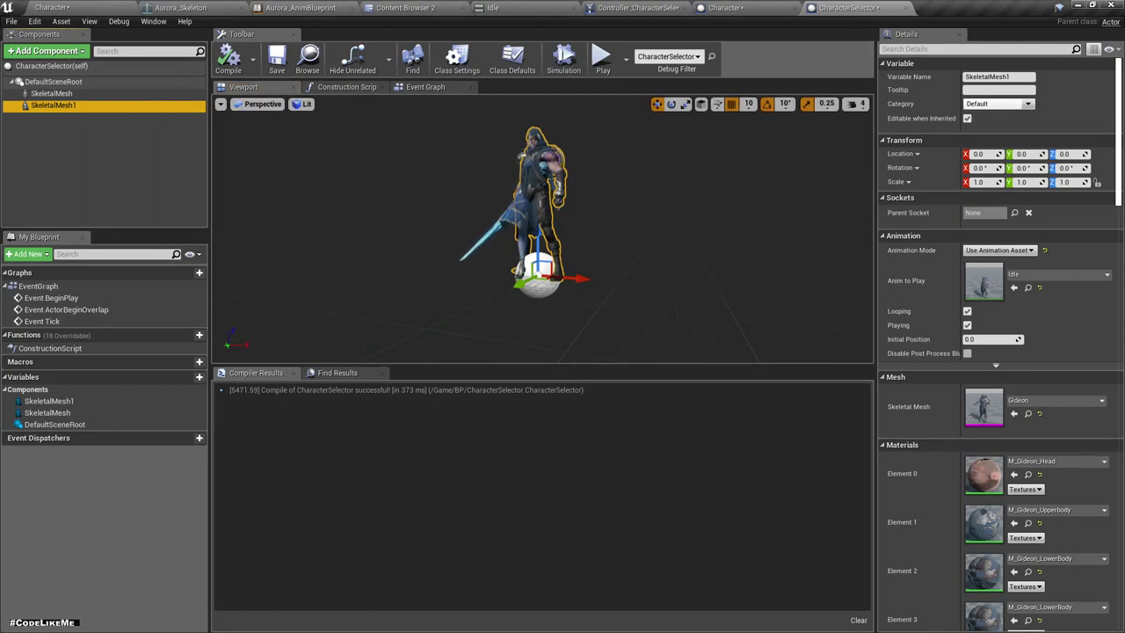
{"action": "right_click_drag", "start_coordinate": [542, 228], "coordinate": [542, 229]}
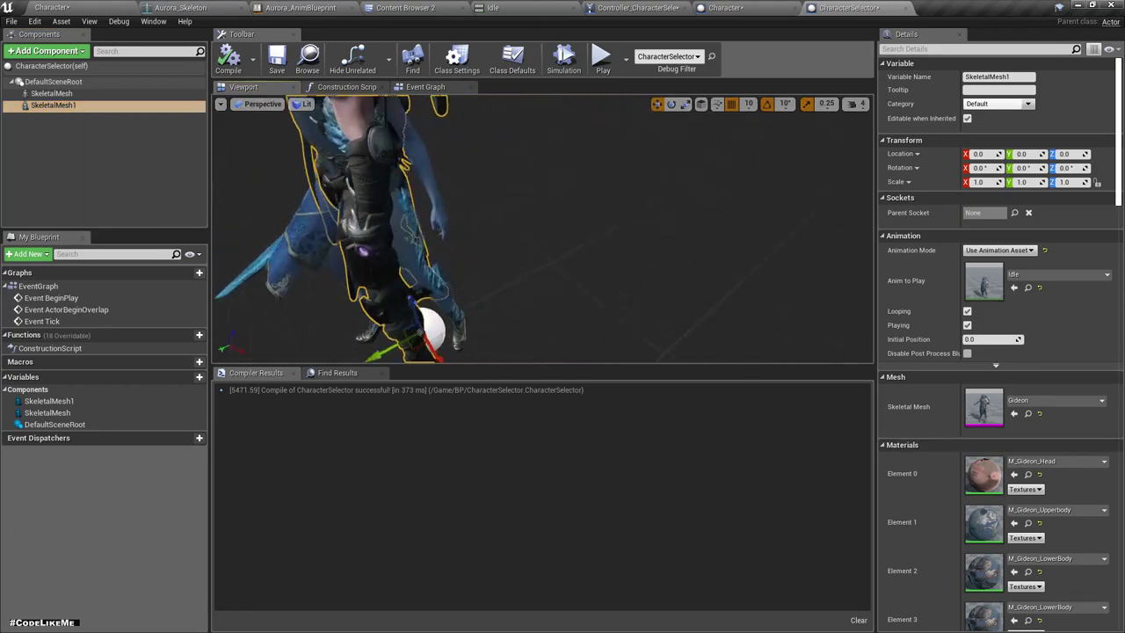
{"action": "key", "text": "e"}
{"action": "left_click_drag", "start_coordinate": [491, 351], "coordinate": [548, 325]}
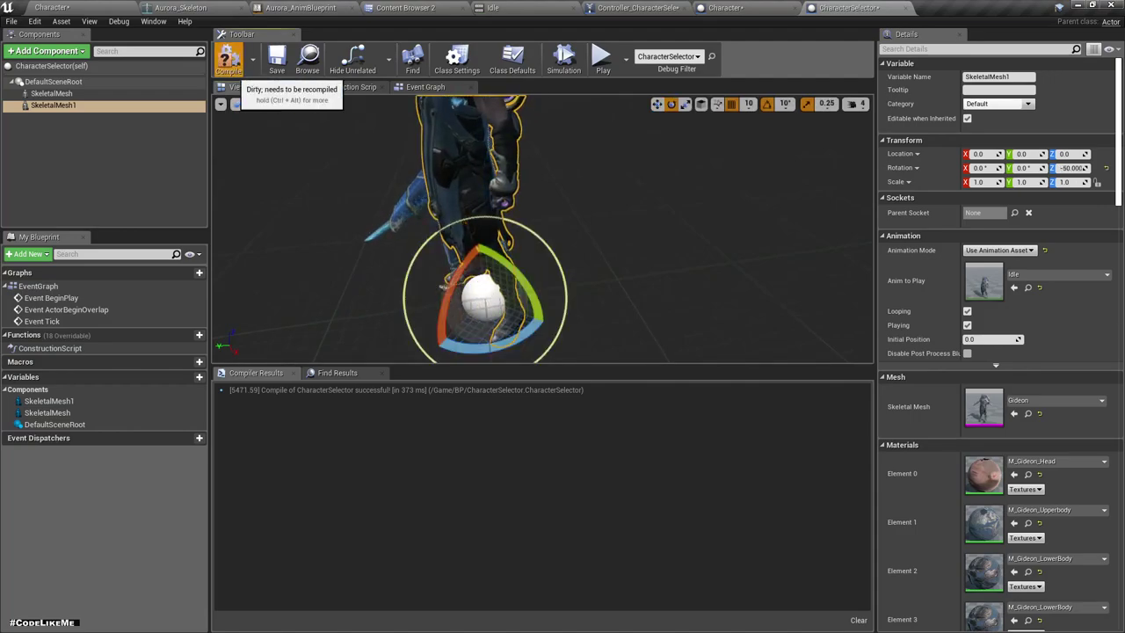
{"action": "left_click", "coordinate": [229, 60]}
Rename the Aurora mesh component to female and the Gideon one to male
{"action": "left_click", "coordinate": [51, 93]}
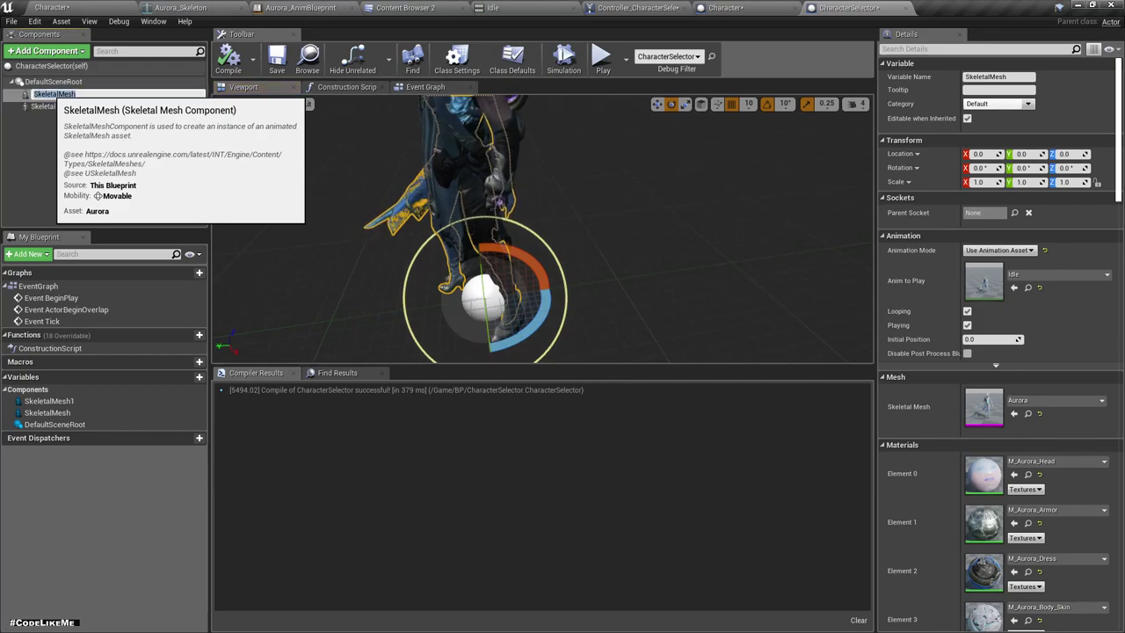
{"action": "type", "text": "femal"}
{"action": "key", "text": "Return"}
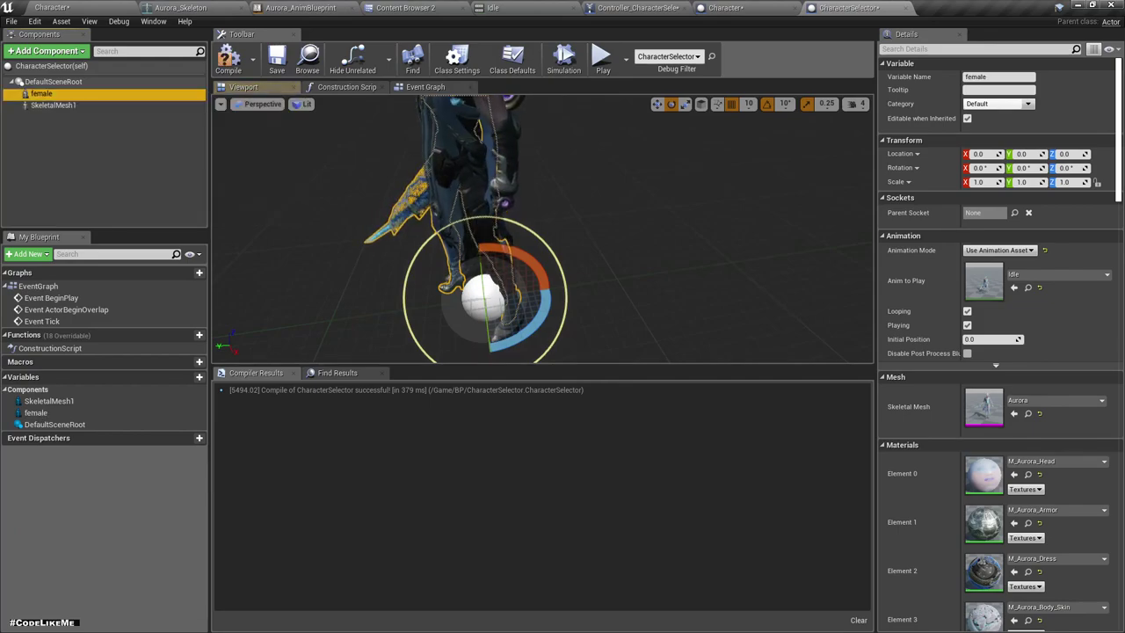
{"action": "left_click", "coordinate": [53, 105]}
{"action": "type", "text": "m"}
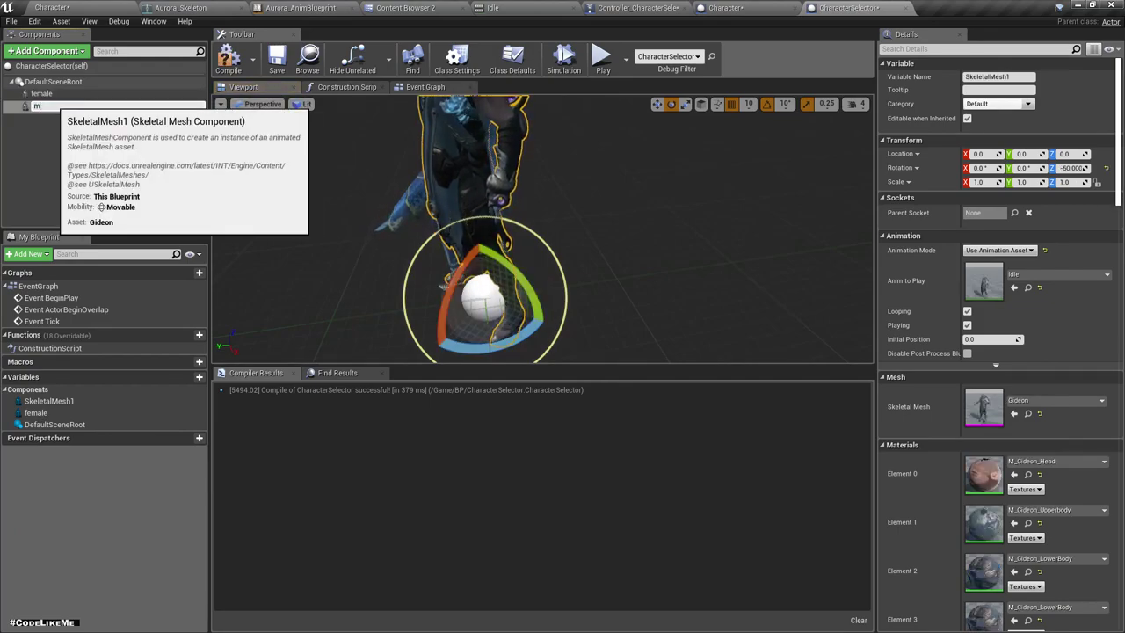
{"action": "type", "text": "ale"}
{"action": "key", "text": "Return"}
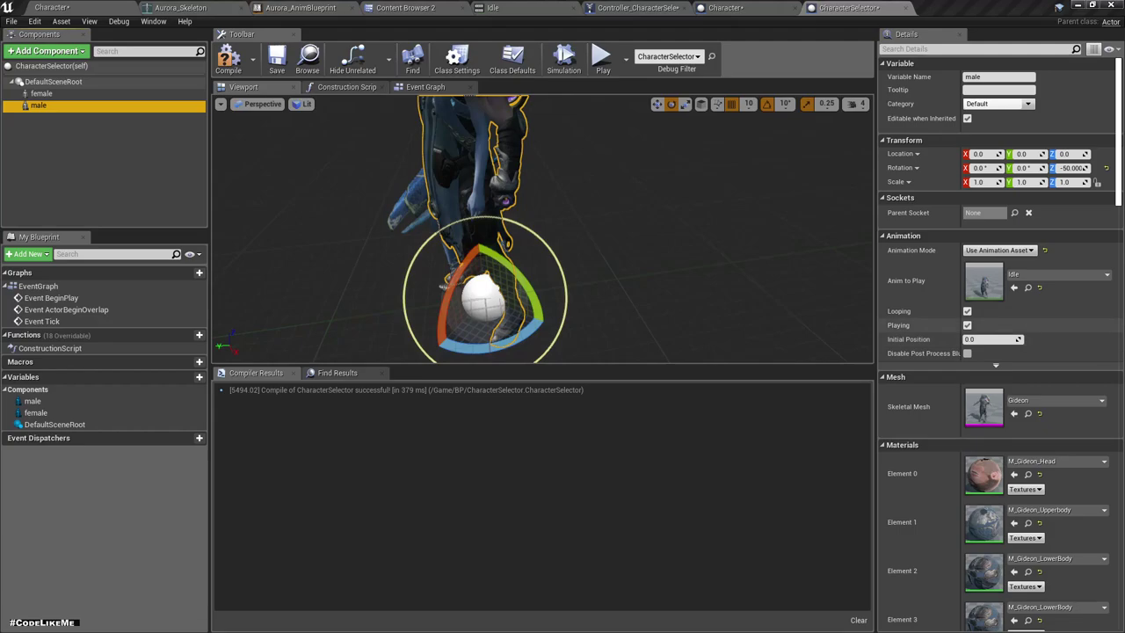
Review the male component's details, collapsing its material list, then deselect it
{"action": "scroll", "coordinate": [997, 334], "scroll_direction": "down", "scroll_amount": 3}
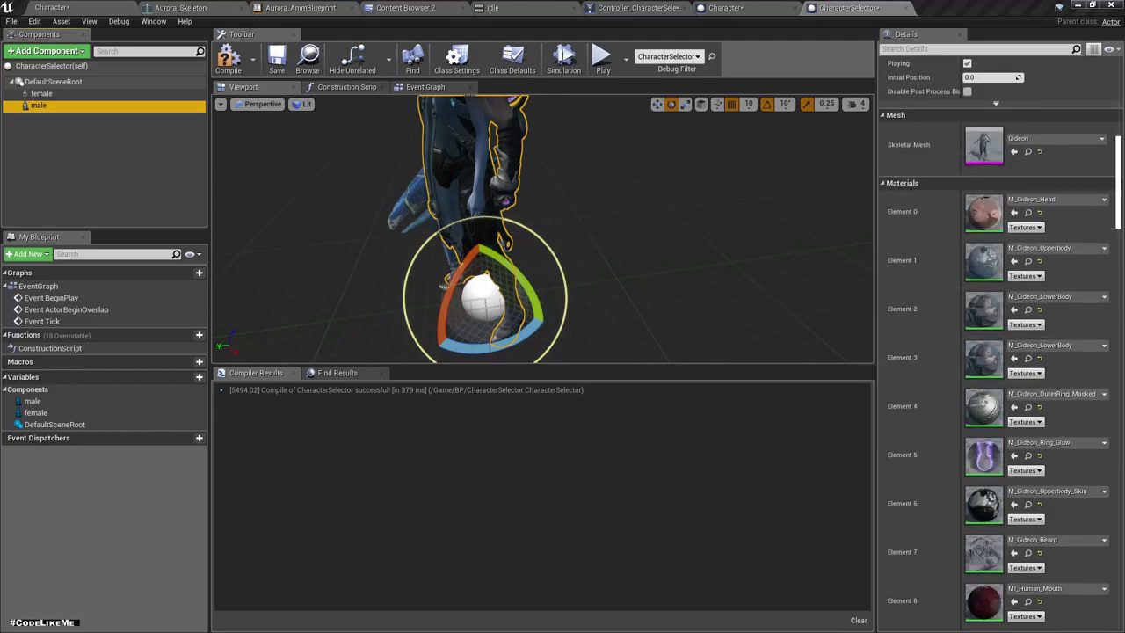
{"action": "scroll", "coordinate": [1001, 351], "scroll_direction": "down", "scroll_amount": 10}
{"action": "scroll", "coordinate": [1002, 352], "scroll_direction": "up", "scroll_amount": 10}
{"action": "scroll", "coordinate": [1002, 351], "scroll_direction": "up", "scroll_amount": 5}
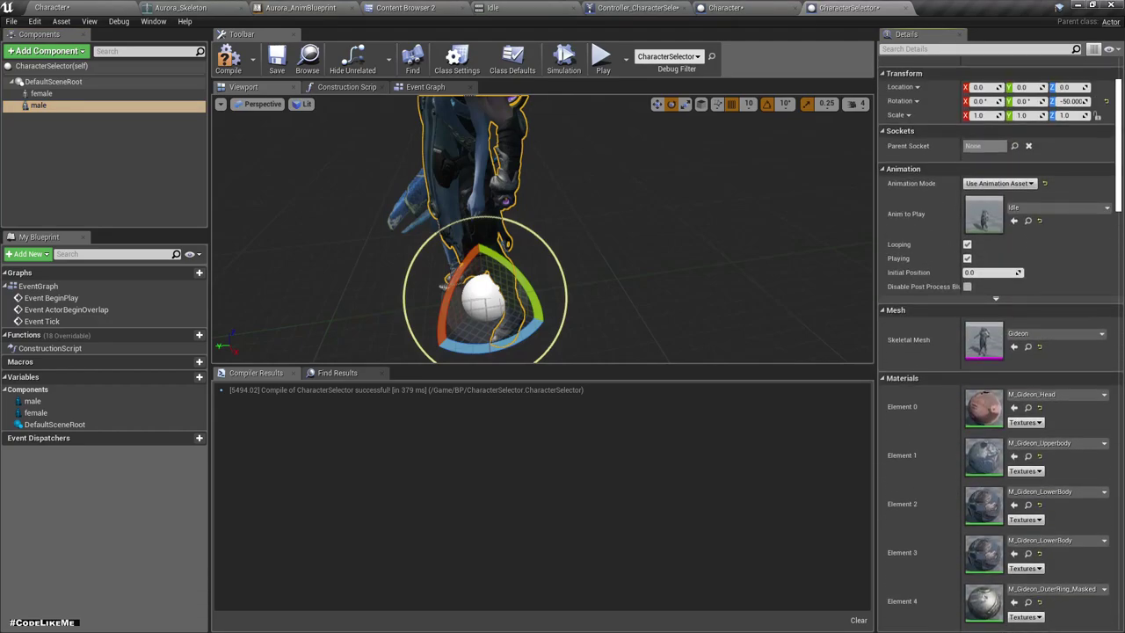
{"action": "left_click", "coordinate": [902, 394]}
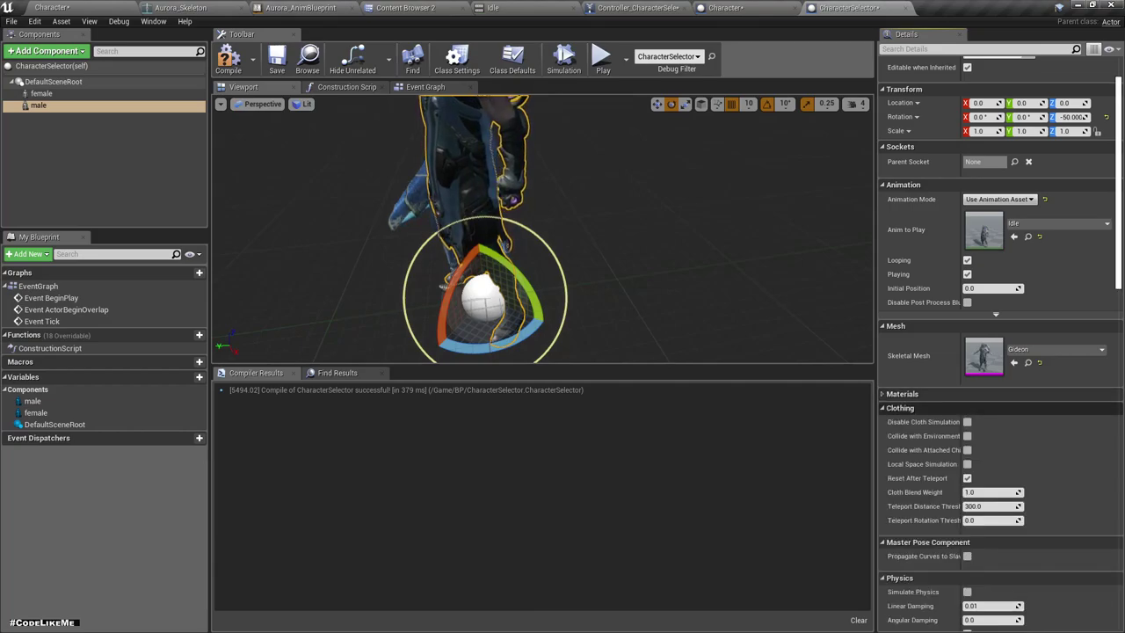
{"action": "scroll", "coordinate": [1001, 351], "scroll_direction": "down", "scroll_amount": 5}
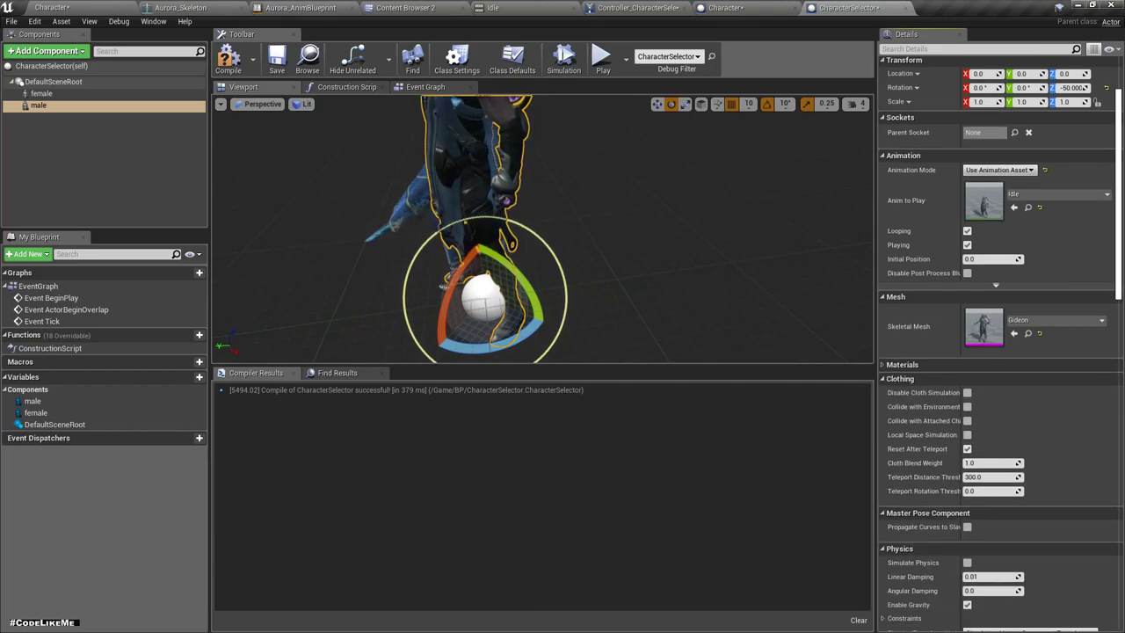
{"action": "scroll", "coordinate": [1002, 351], "scroll_direction": "down", "scroll_amount": 3}
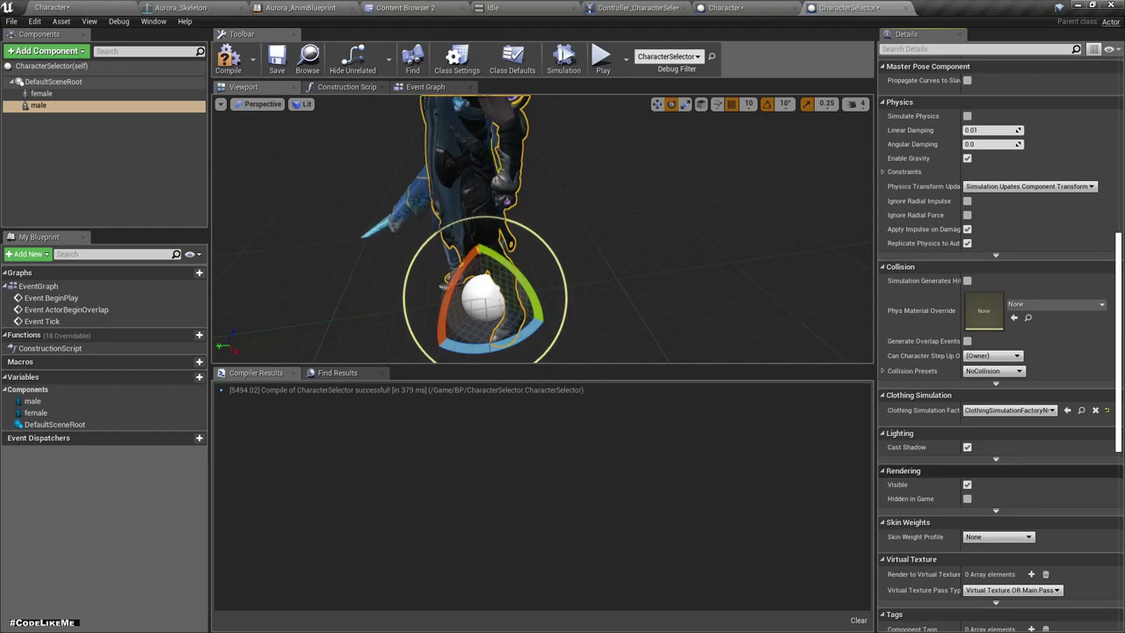
{"action": "left_click", "coordinate": [114, 149]}
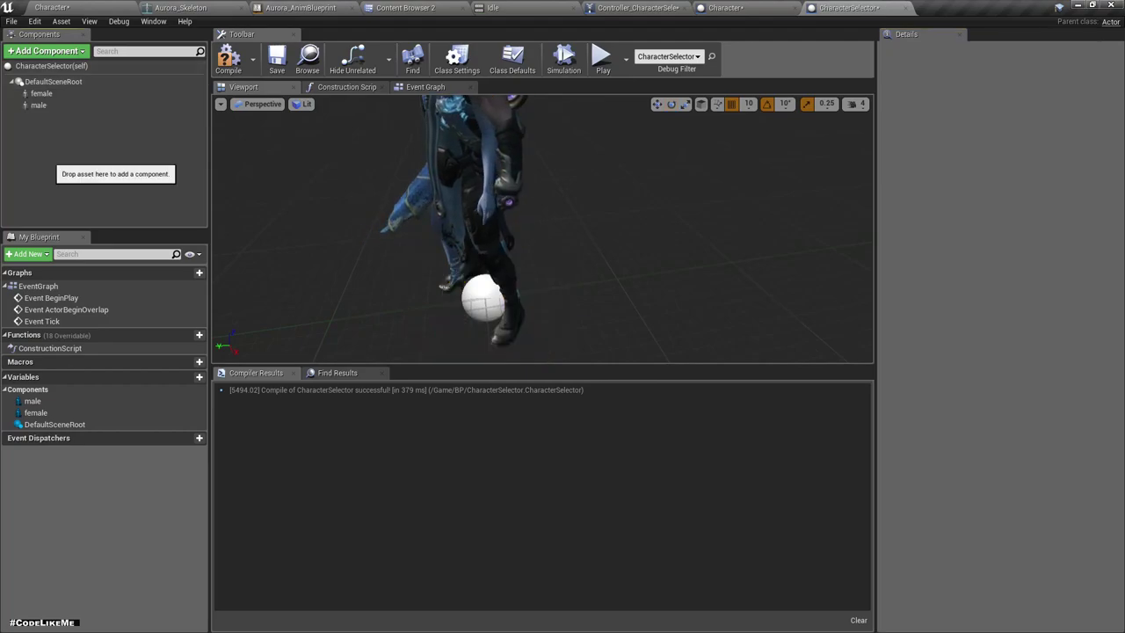
Set the male mesh to Hidden in Game, compile, and play-test so only the female shows
{"action": "left_click", "coordinate": [39, 106]}
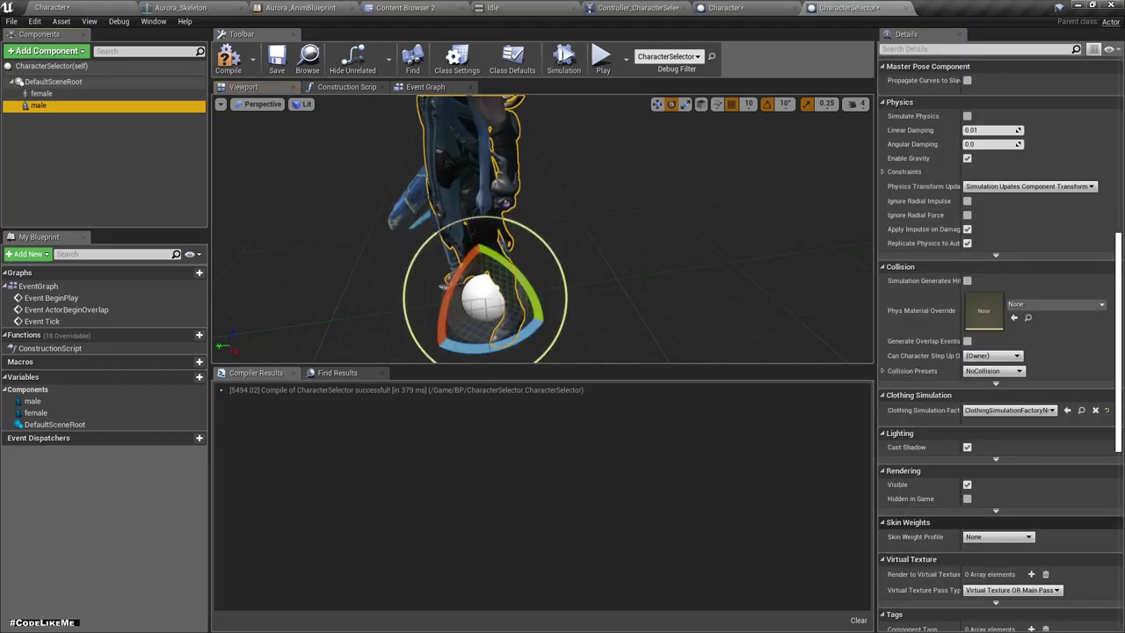
{"action": "left_click", "coordinate": [966, 499]}
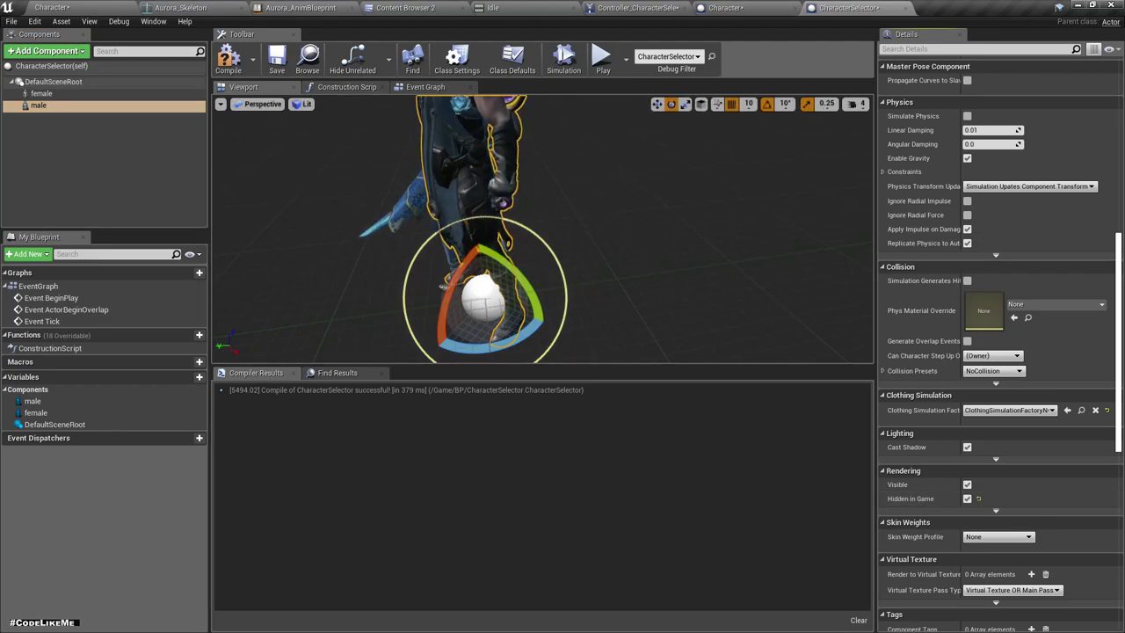
{"action": "left_click", "coordinate": [228, 65]}
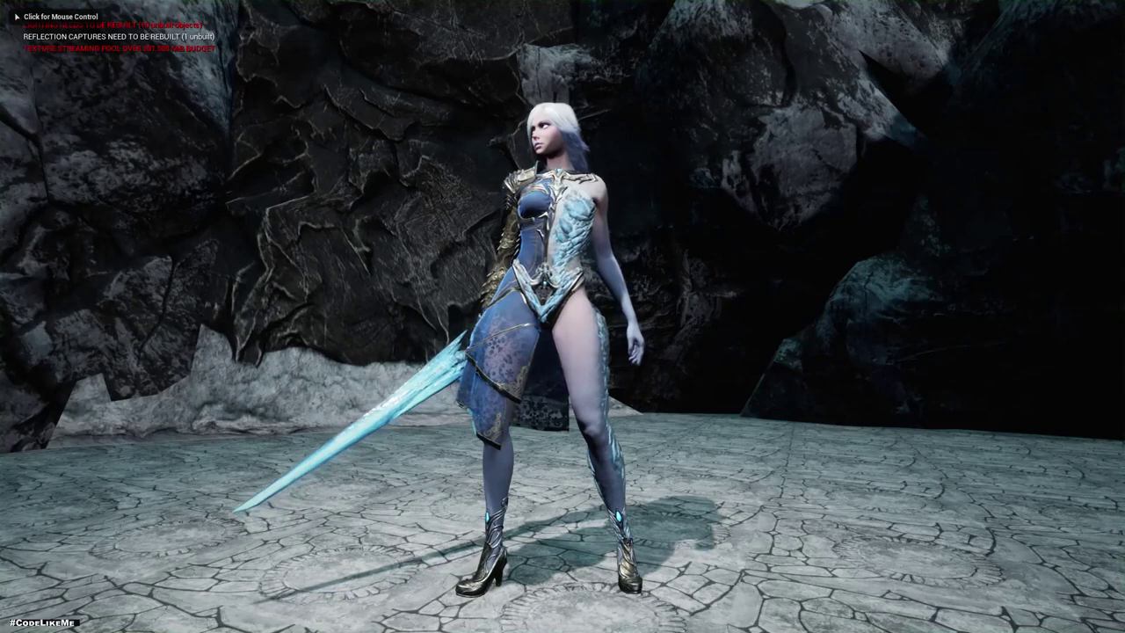
{"action": "key", "text": "Escape"}
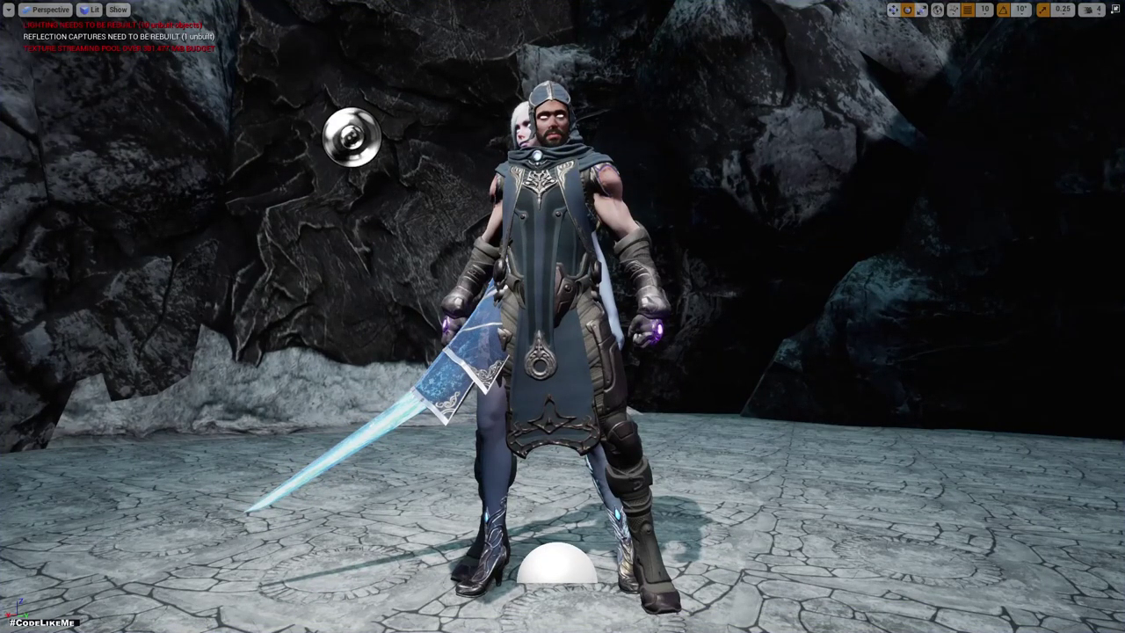
{"action": "right_click", "coordinate": [226, 99]}
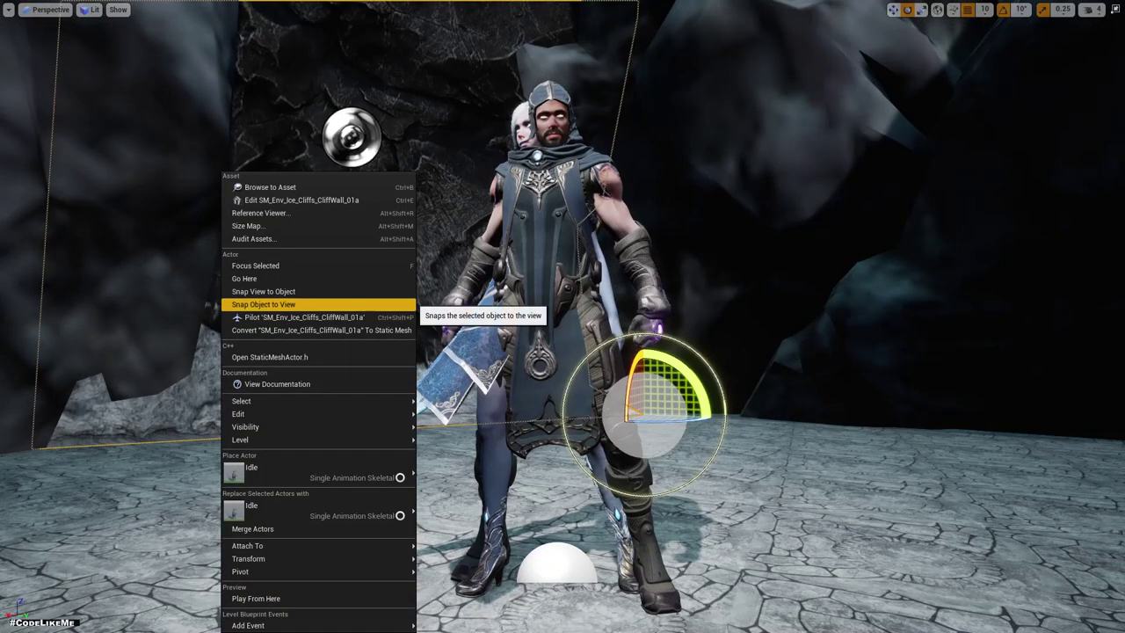
{"action": "left_click", "coordinate": [281, 299]}
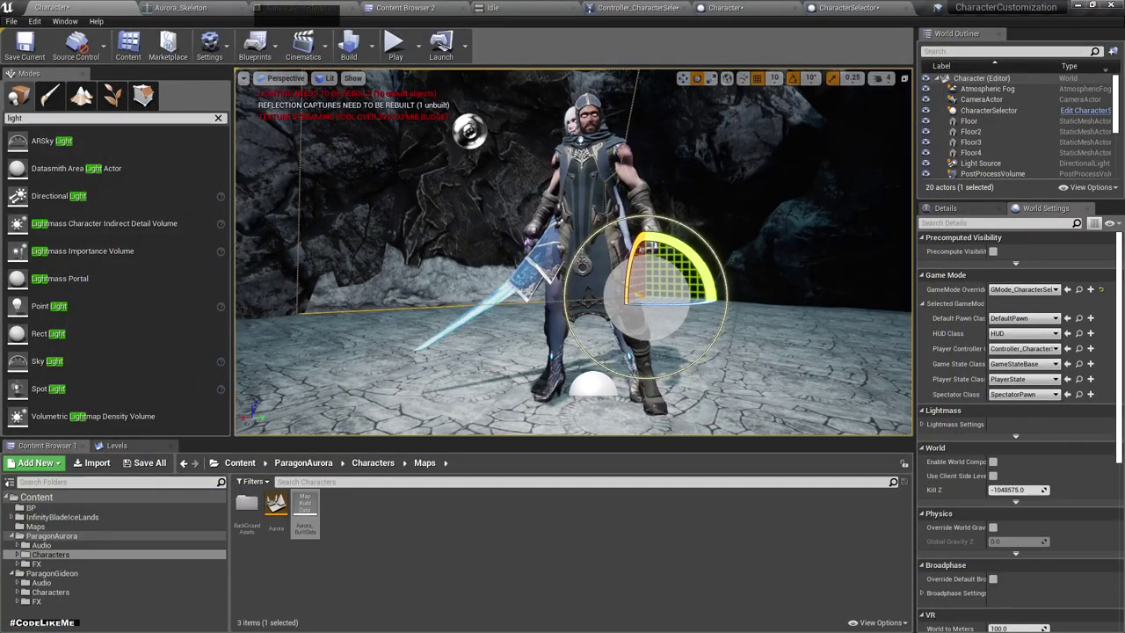
Create a new folder named CharacterSelection inside the BP folder
{"action": "left_click", "coordinate": [404, 7]}
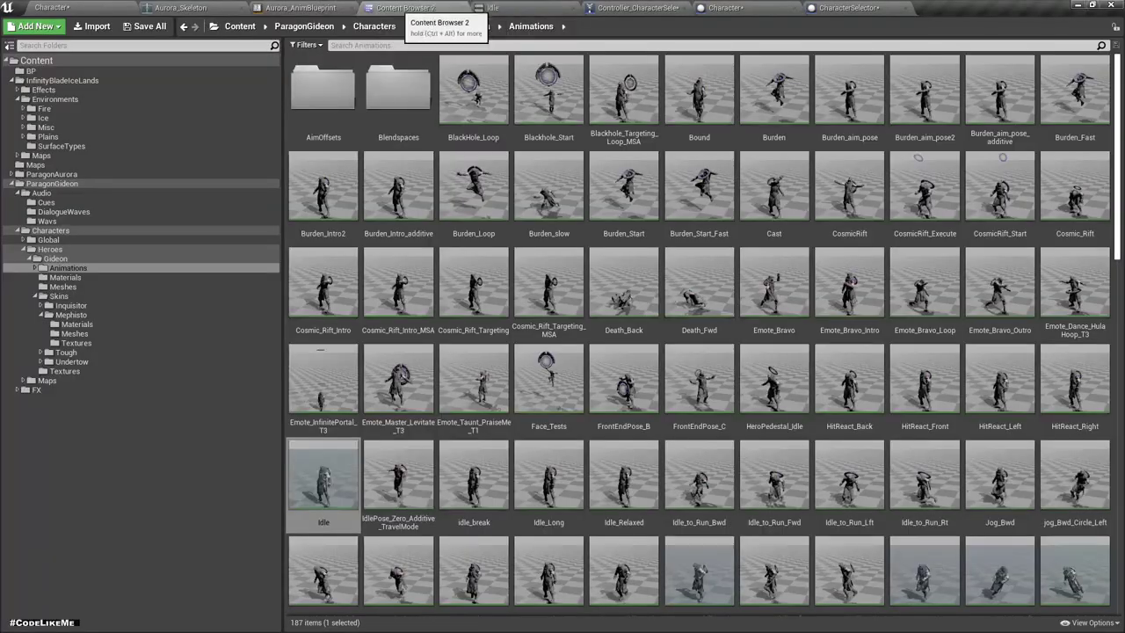
{"action": "left_click", "coordinate": [30, 70]}
{"action": "right_click", "coordinate": [555, 190]}
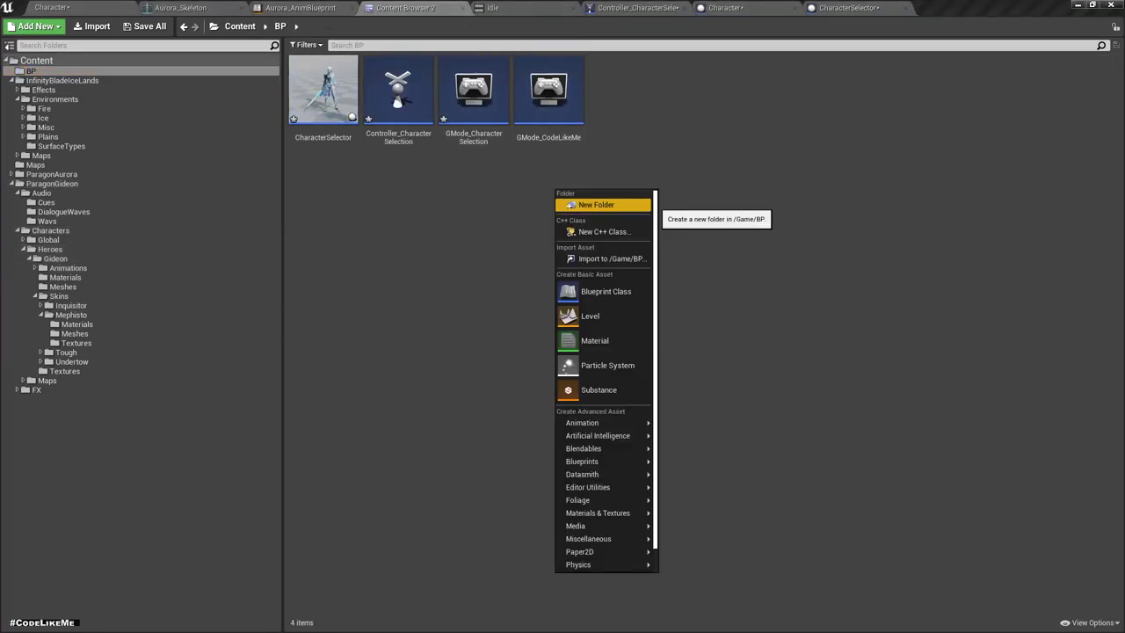
{"action": "right_click", "coordinate": [383, 181]}
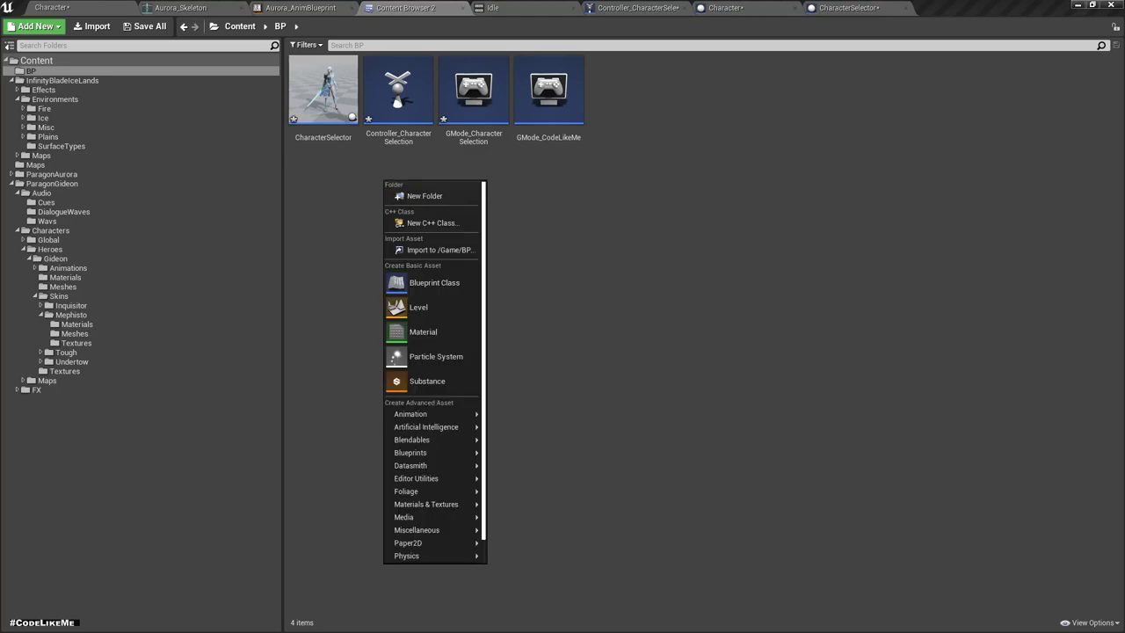
{"action": "left_click", "coordinate": [425, 196]}
{"action": "type", "text": "CharacterSel"}
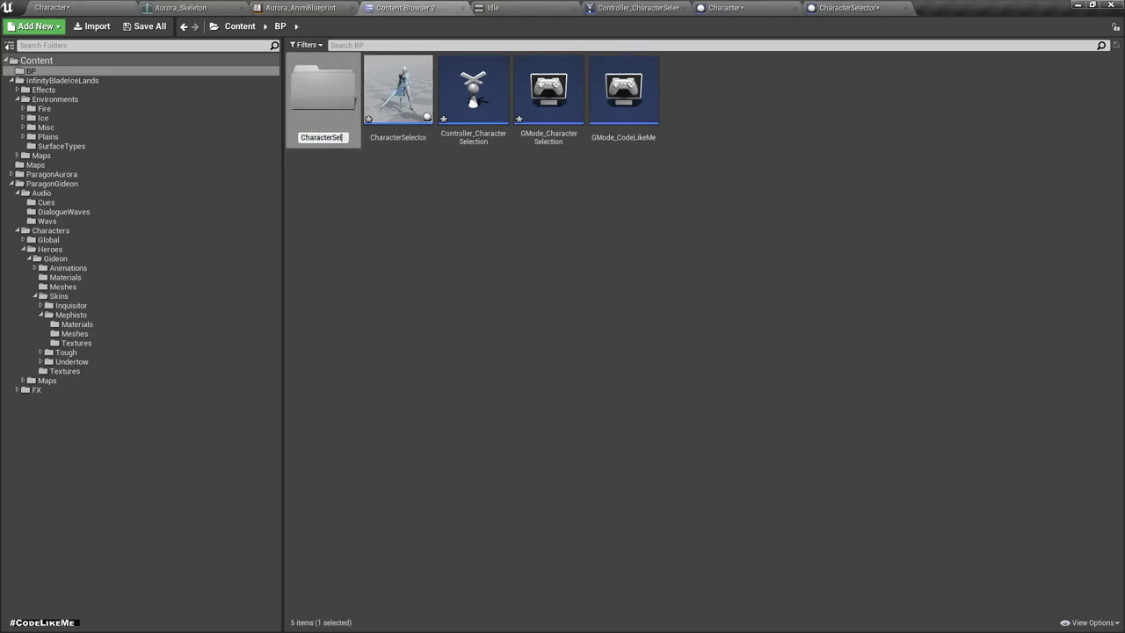
{"action": "type", "text": "ection"}
{"action": "key", "text": "Return"}
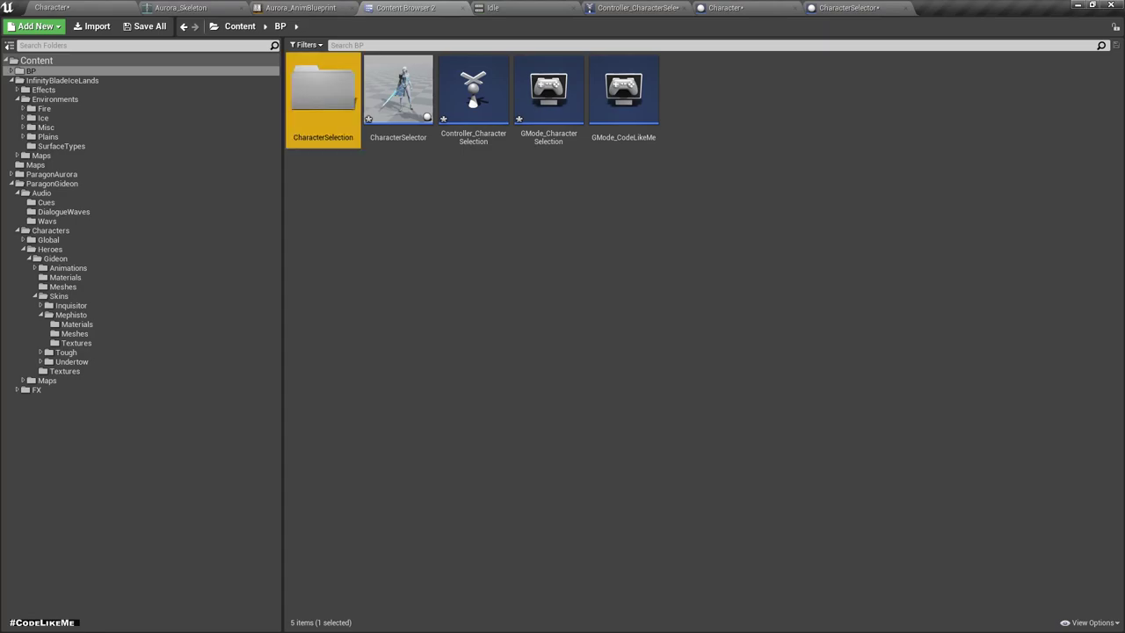
Move CharacterSelector, its controller and GMode_CharacterSelection into the CharacterSelection folder
{"action": "left_click", "coordinate": [398, 88]}
{"action": "left_click", "coordinate": [623, 88], "text": "shift"}
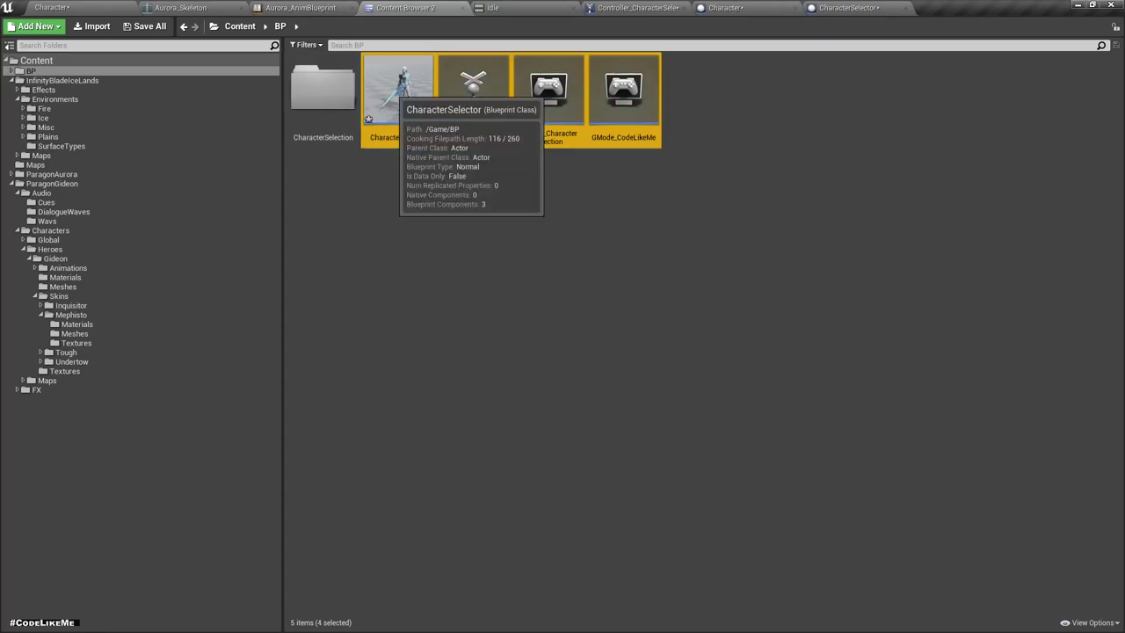
{"action": "left_click_drag", "start_coordinate": [391, 92], "coordinate": [450, 253]}
{"action": "key", "text": "Escape"}
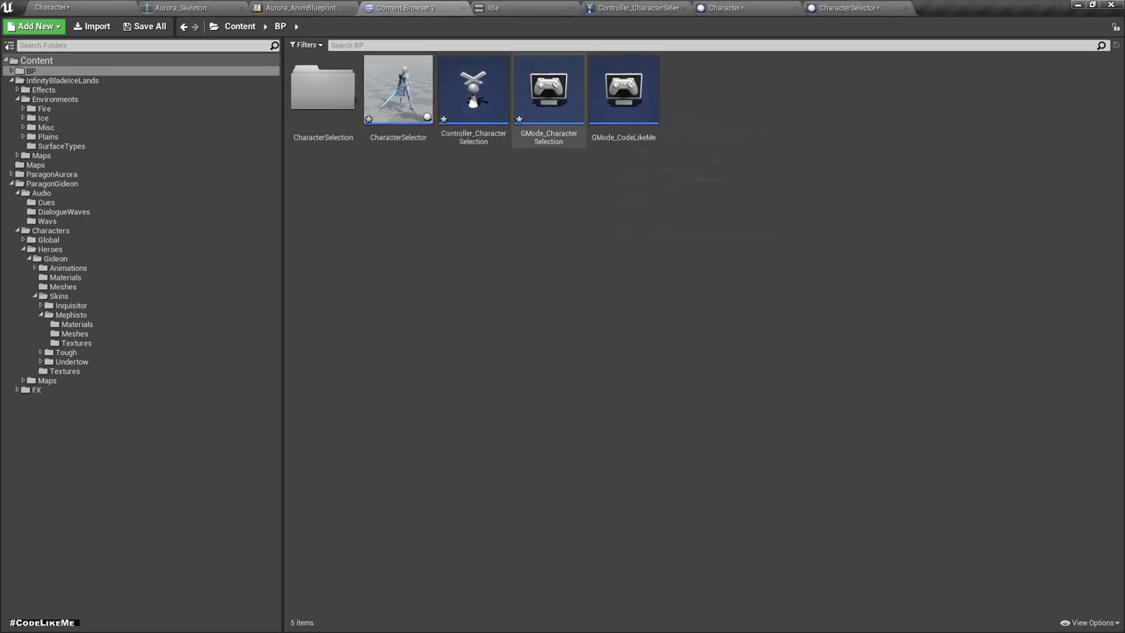
{"action": "left_click", "coordinate": [548, 88]}
{"action": "left_click", "coordinate": [398, 88], "text": "shift"}
{"action": "left_click_drag", "start_coordinate": [398, 88], "coordinate": [338, 101]}
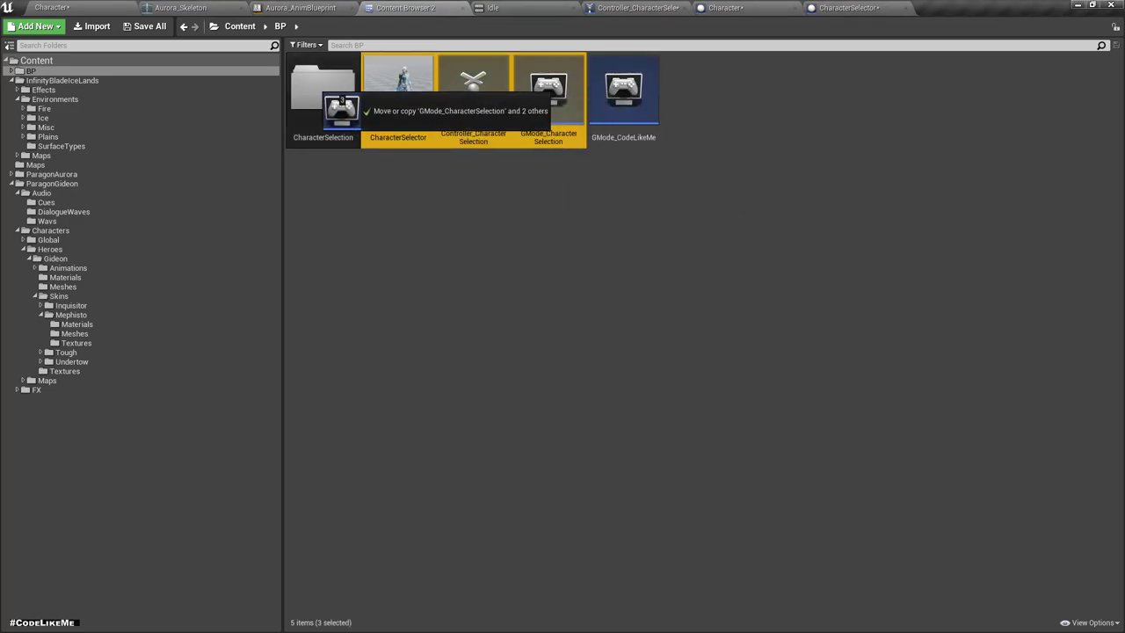
{"action": "left_click", "coordinate": [343, 96]}
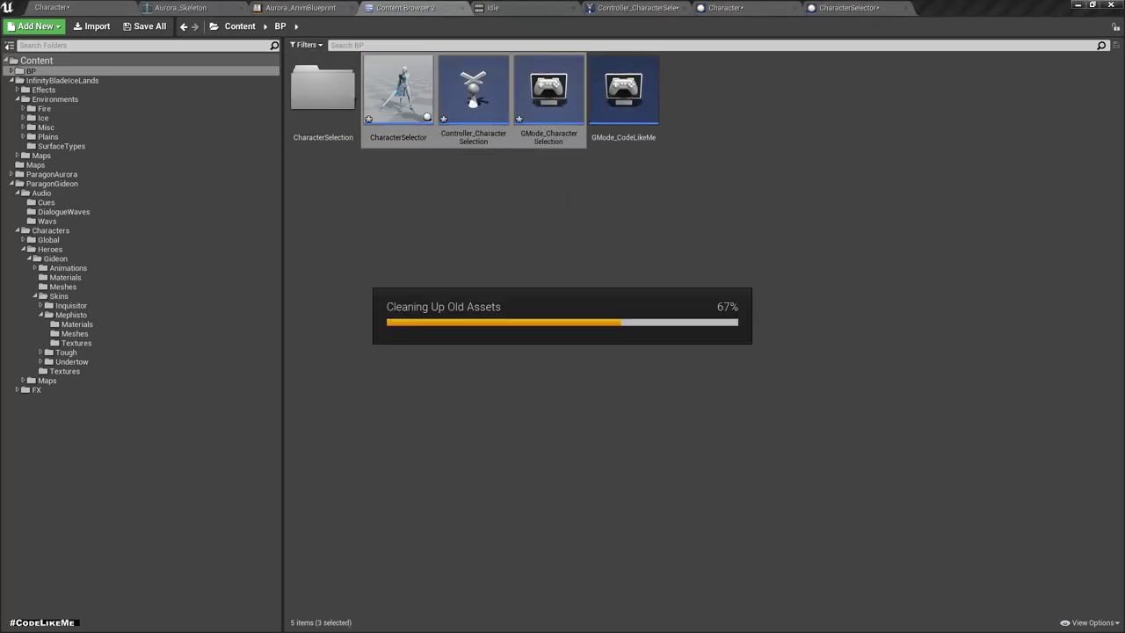
In CharacterSelection, create a new Blueprint class with UserWidget as its parent
{"action": "double_click", "coordinate": [322, 92]}
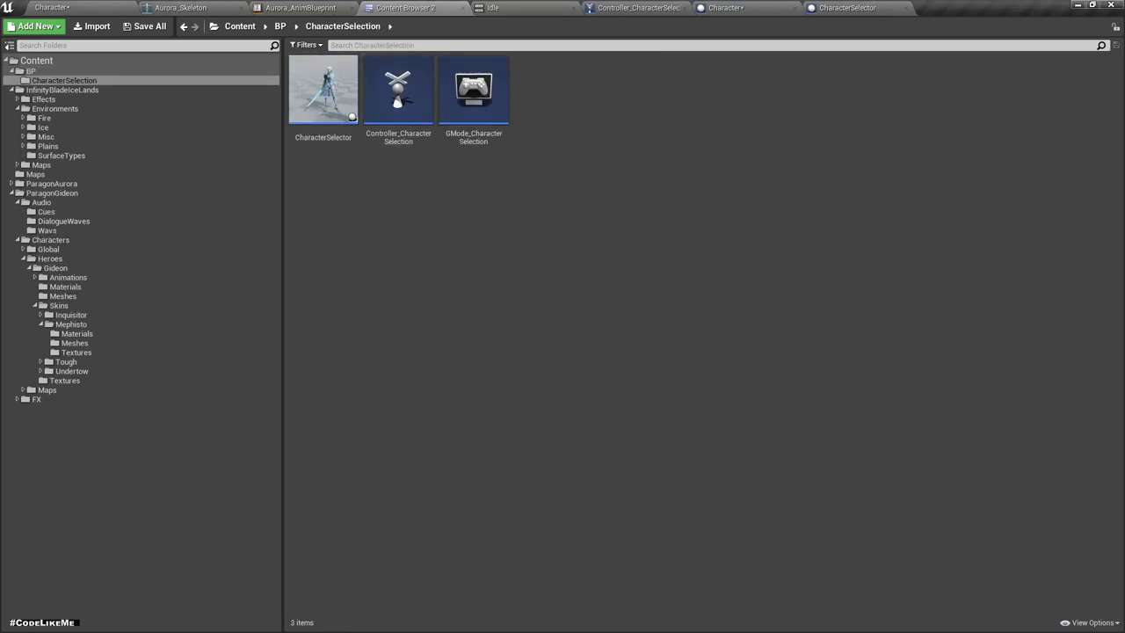
{"action": "right_click", "coordinate": [610, 229]}
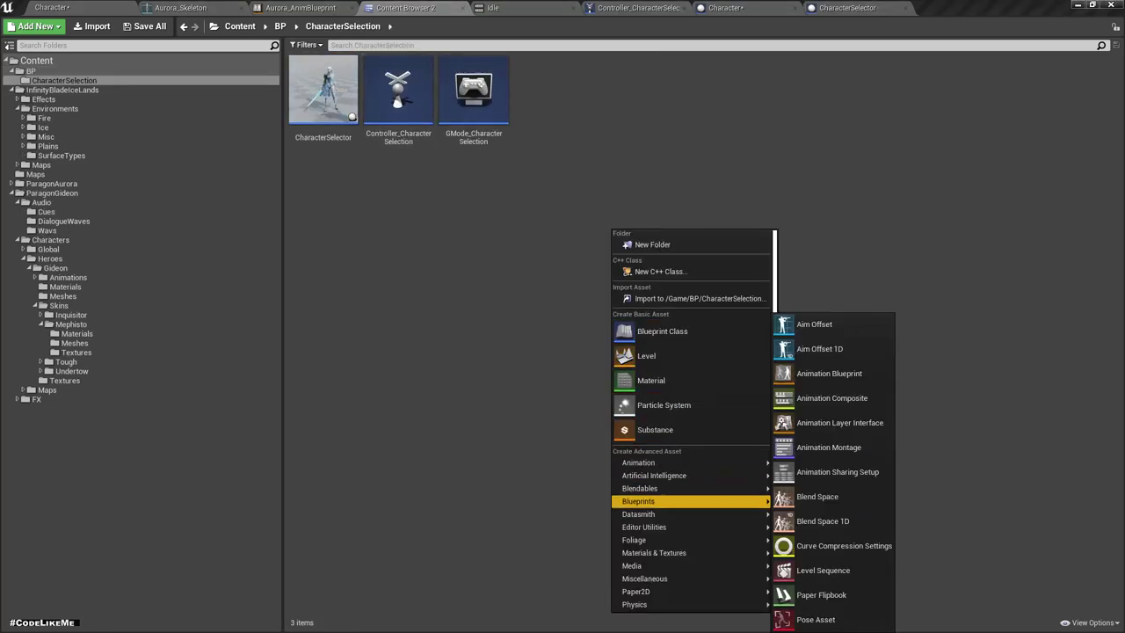
{"action": "mouse_move", "coordinate": [636, 591]}
{"action": "mouse_move", "coordinate": [638, 500]}
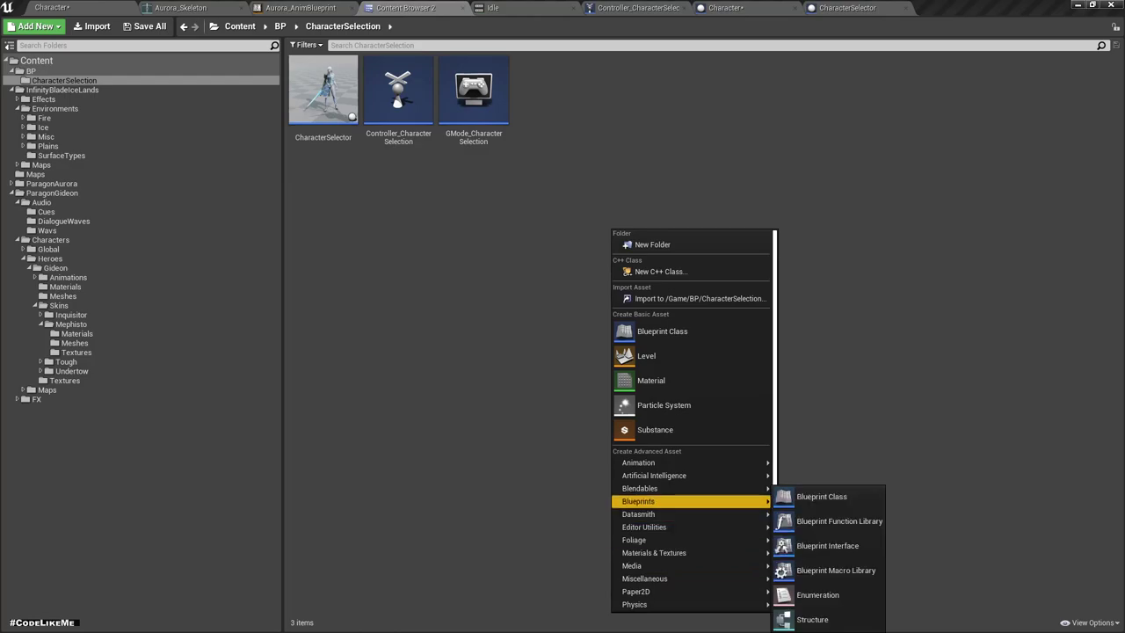
{"action": "mouse_move", "coordinate": [631, 564]}
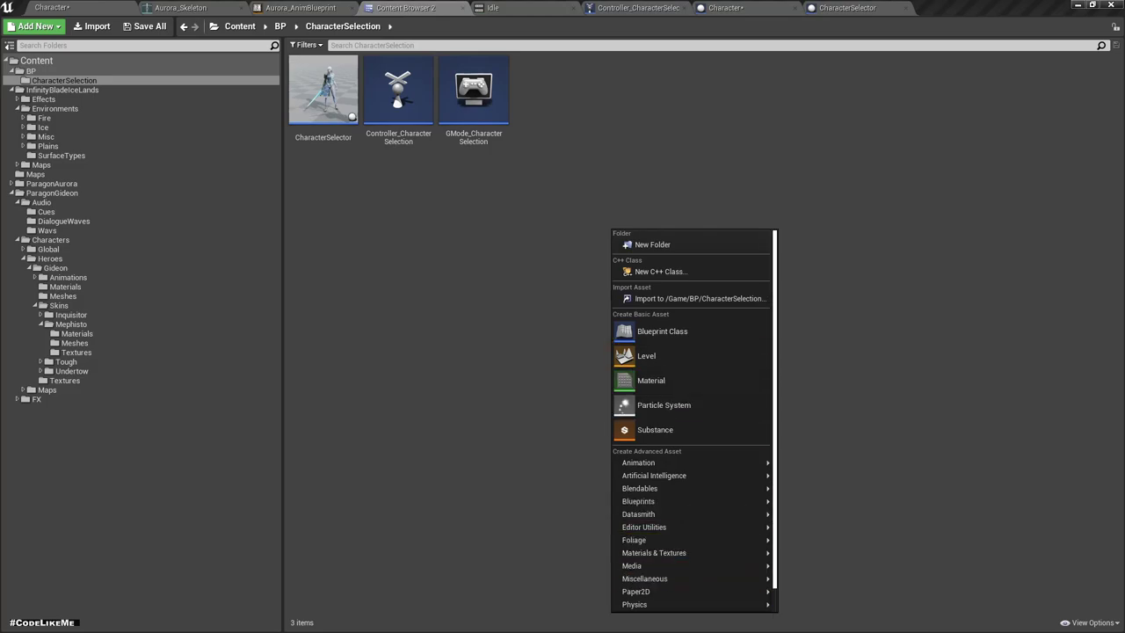
{"action": "left_click", "coordinate": [667, 331]}
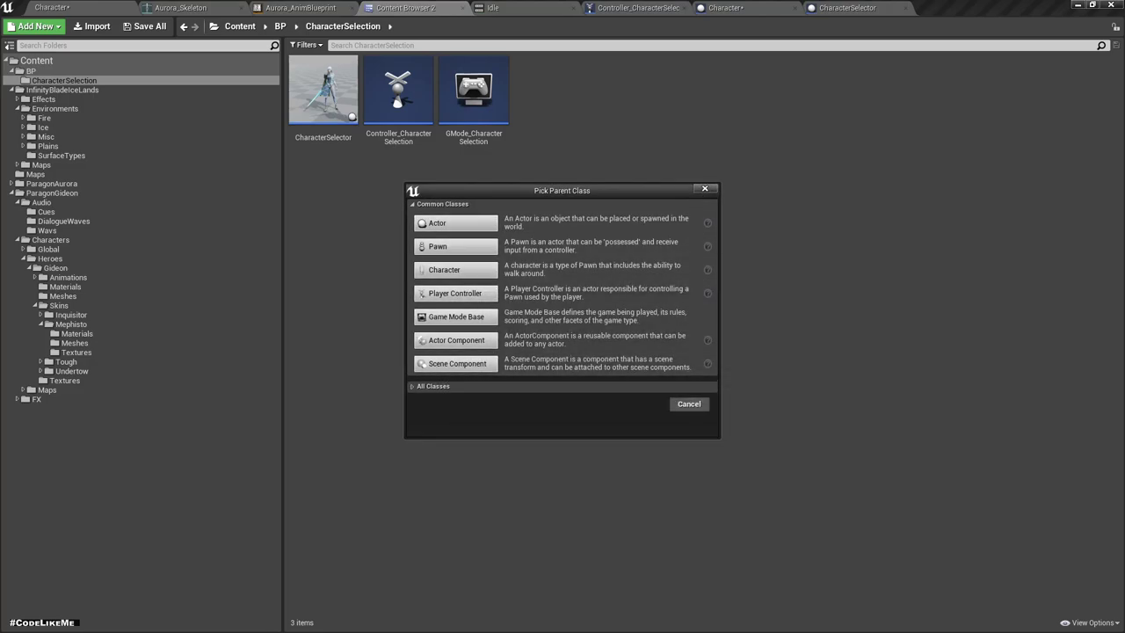
{"action": "left_click", "coordinate": [432, 386]}
{"action": "type", "text": "wi"}
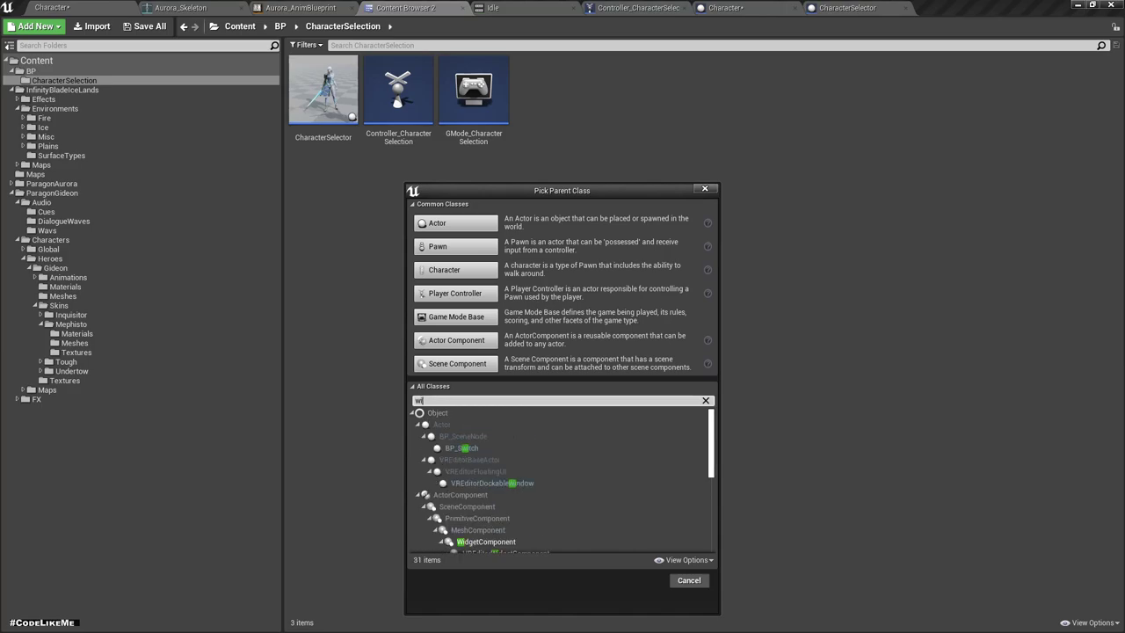
{"action": "type", "text": "dge"}
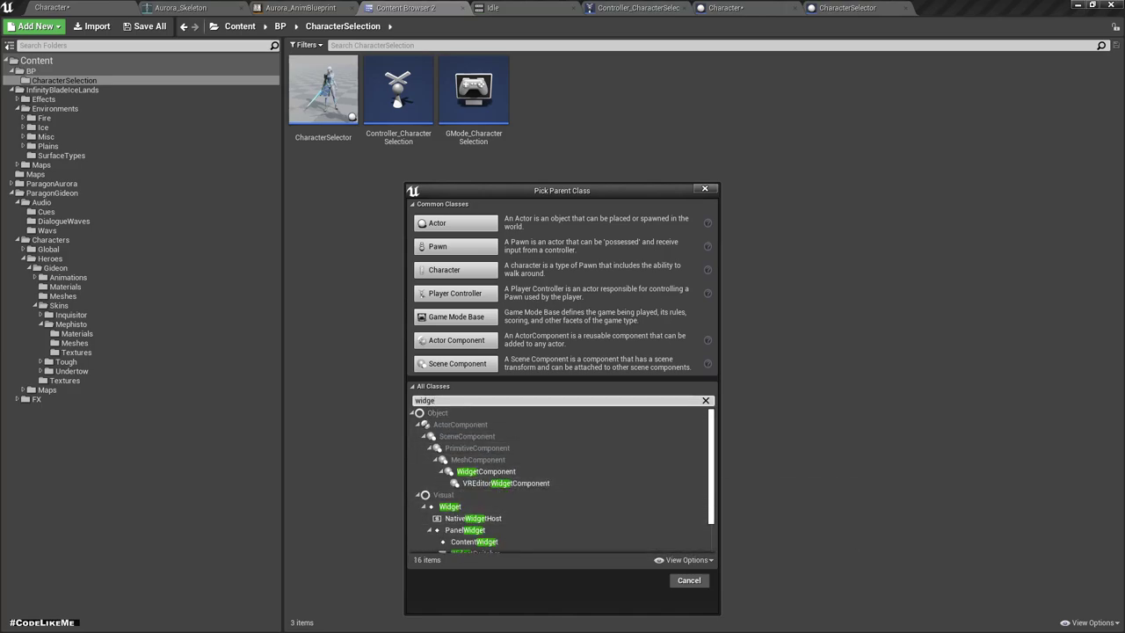
{"action": "scroll", "coordinate": [545, 492], "scroll_direction": "down", "scroll_amount": 2}
{"action": "left_click", "coordinate": [527, 535]}
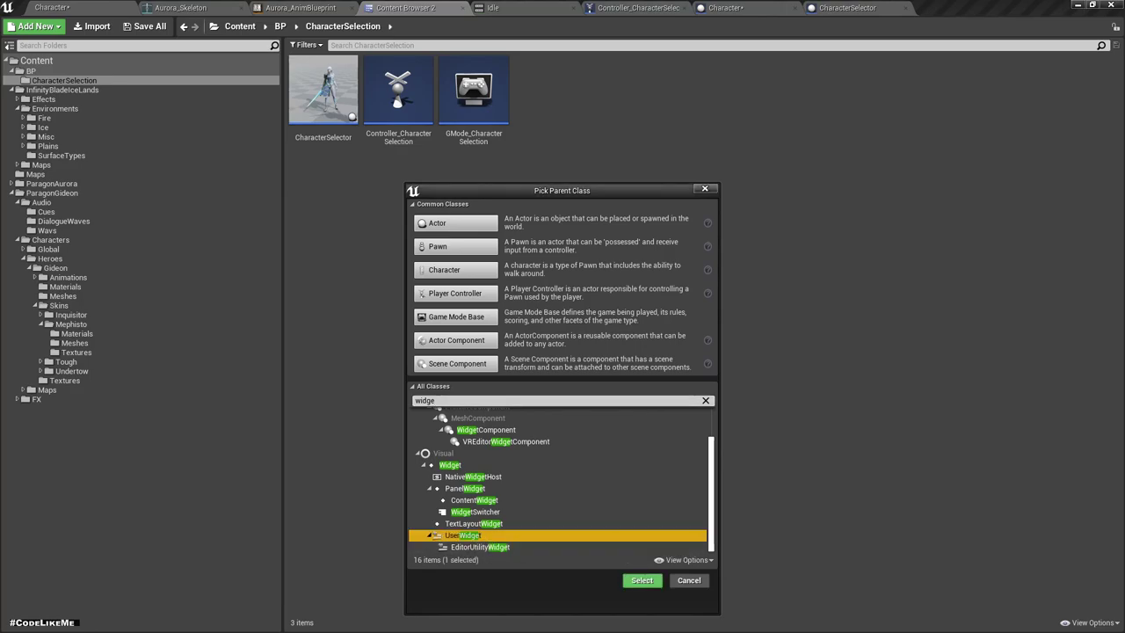
{"action": "key", "text": "Return"}
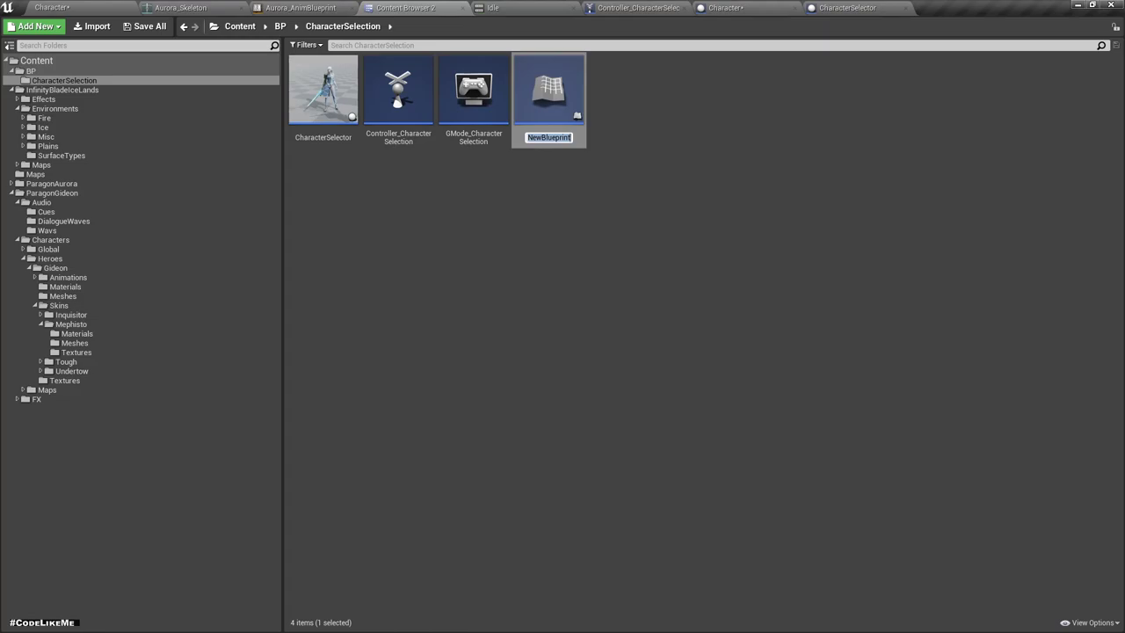
Name the widget Wdg_CharacterSelection and open it in the designer
{"action": "type", "text": "Wi"}
{"action": "type", "text": "le"}
{"action": "type", "text": "ction"}
{"action": "key", "text": "Return"}
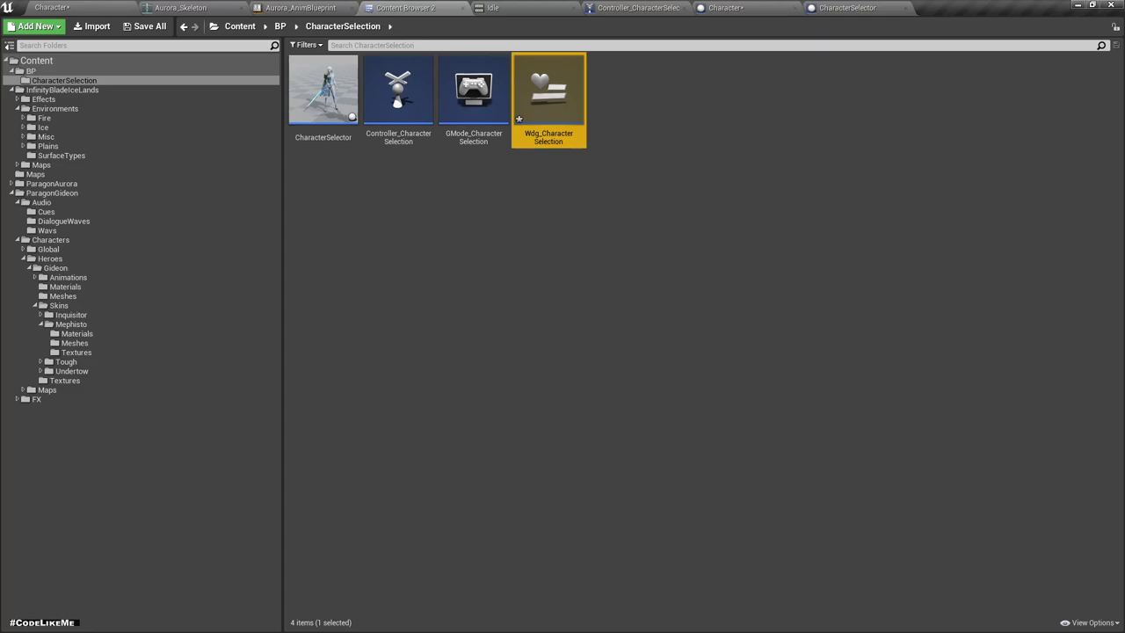
{"action": "double_click", "coordinate": [548, 88]}
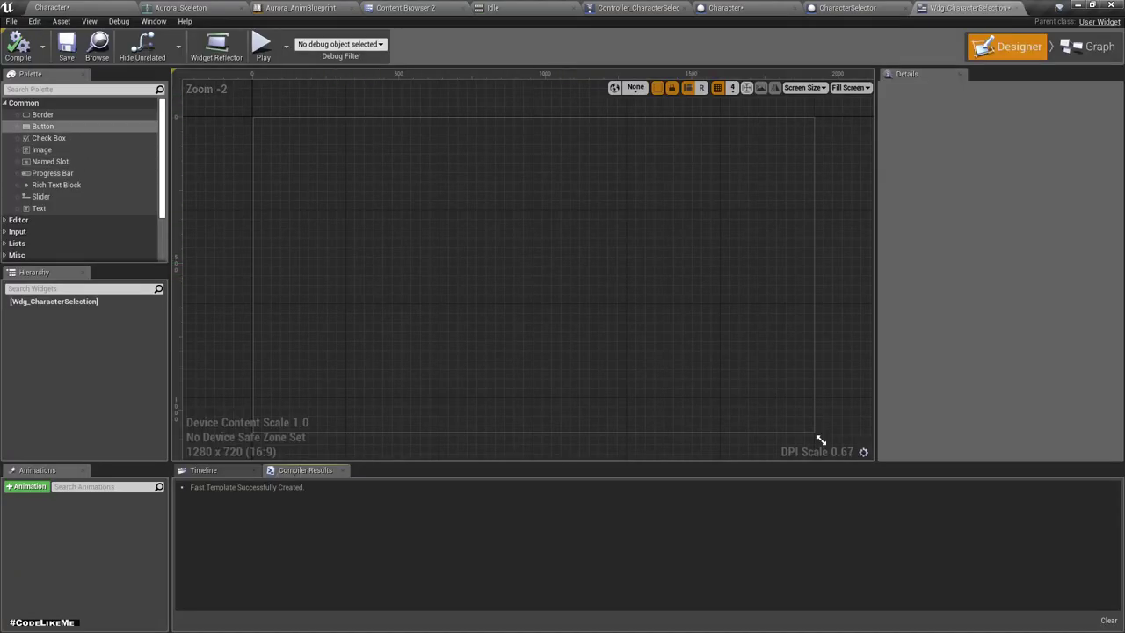
{"action": "mouse_move", "coordinate": [42, 126]}
{"action": "left_mouse_down"}
{"action": "mouse_move", "coordinate": [236, 203]}
{"action": "mouse_move", "coordinate": [290, 213]}
{"action": "left_mouse_up"}
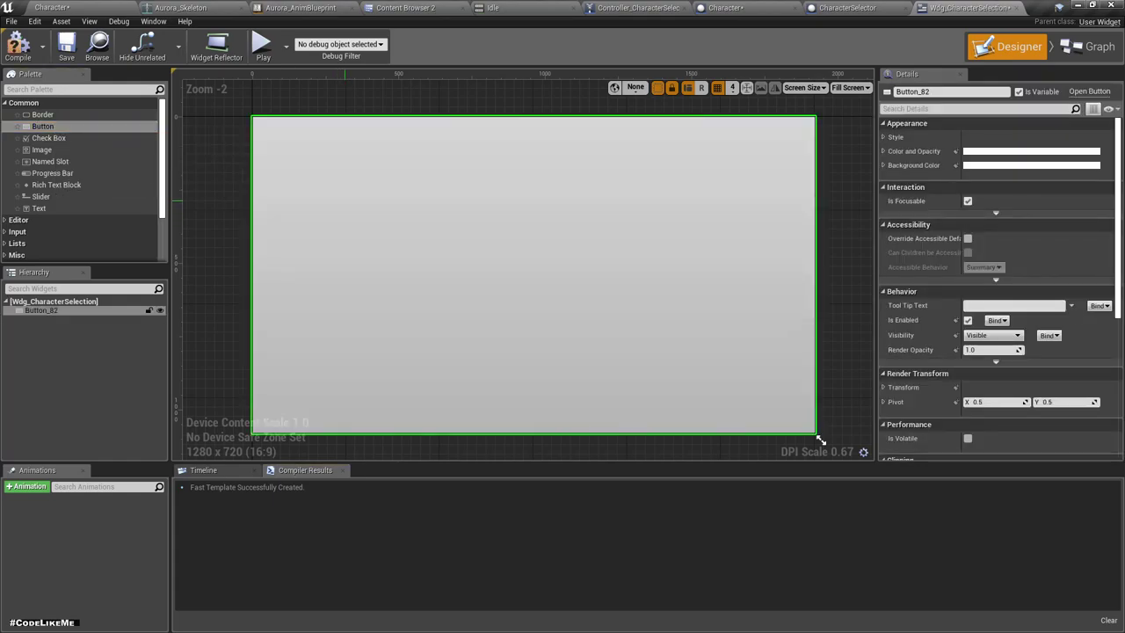
{"action": "key", "text": "ctrl+z"}
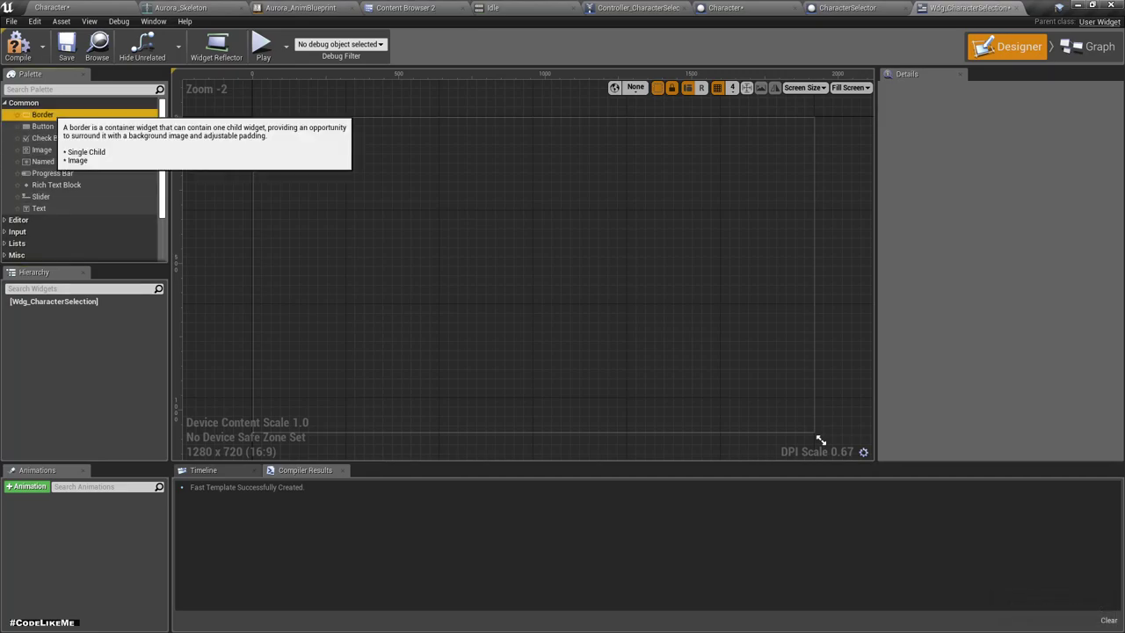
{"action": "left_click_drag", "start_coordinate": [42, 114], "coordinate": [334, 321]}
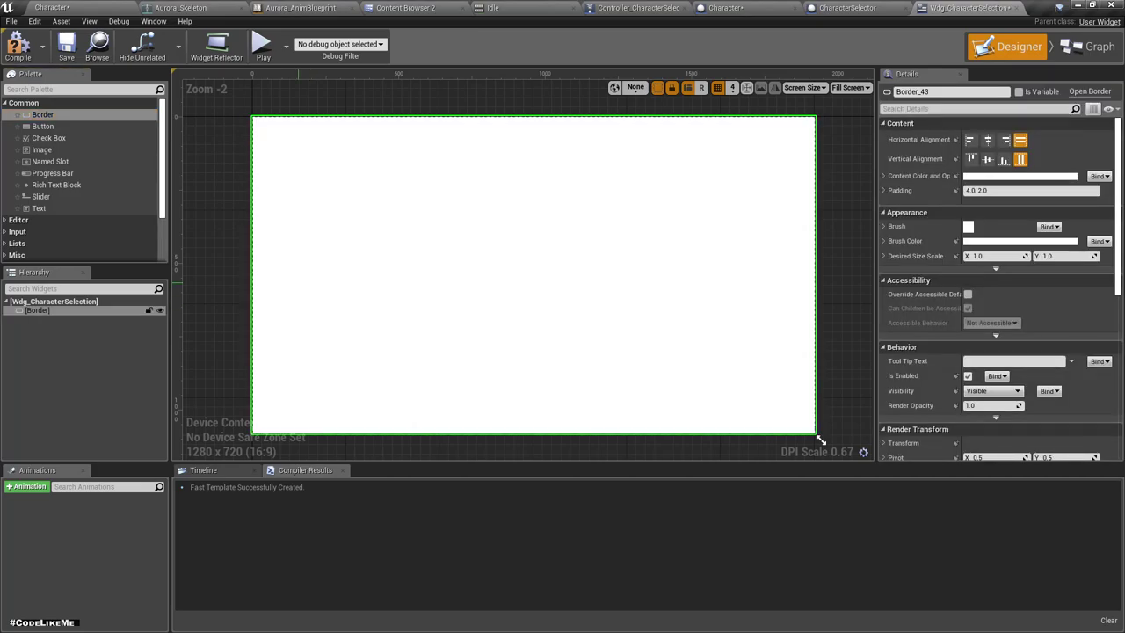
{"action": "key", "text": "ctrl+z"}
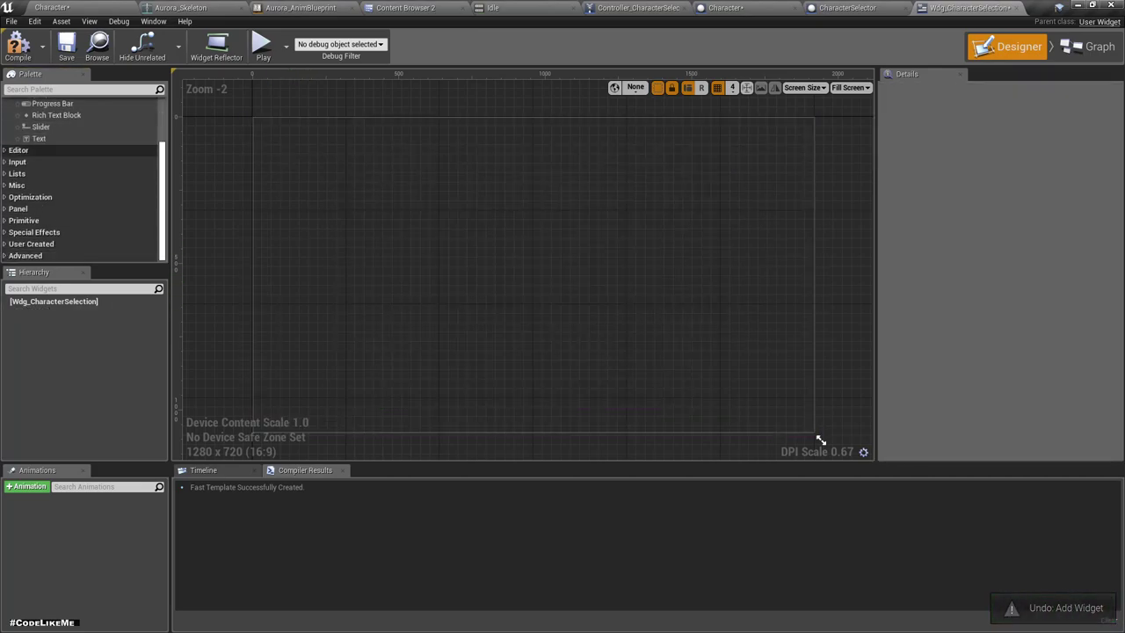
{"action": "scroll", "coordinate": [83, 176], "scroll_direction": "down", "scroll_amount": 2}
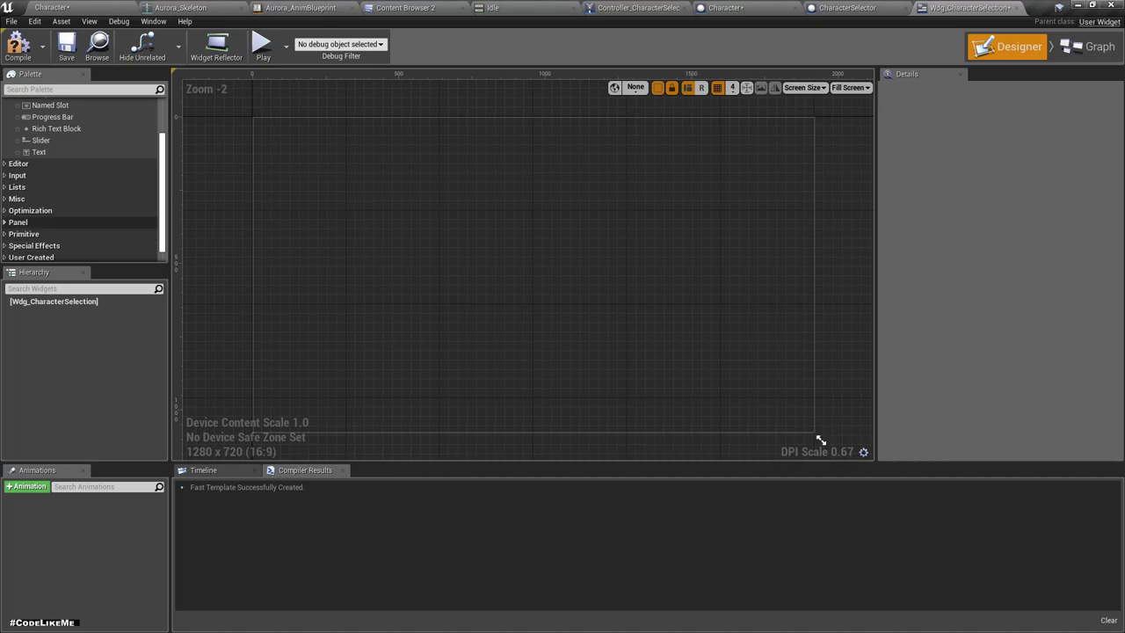
{"action": "left_click", "coordinate": [18, 221]}
{"action": "scroll", "coordinate": [52, 230], "scroll_direction": "down", "scroll_amount": 3}
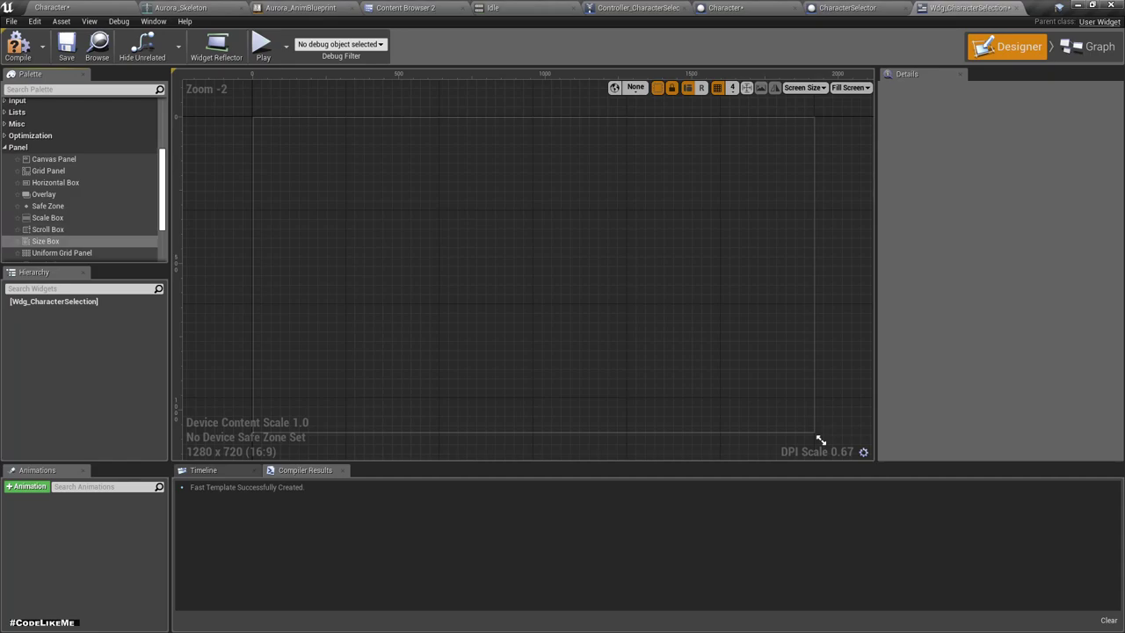
{"action": "left_click_drag", "start_coordinate": [53, 159], "coordinate": [268, 226]}
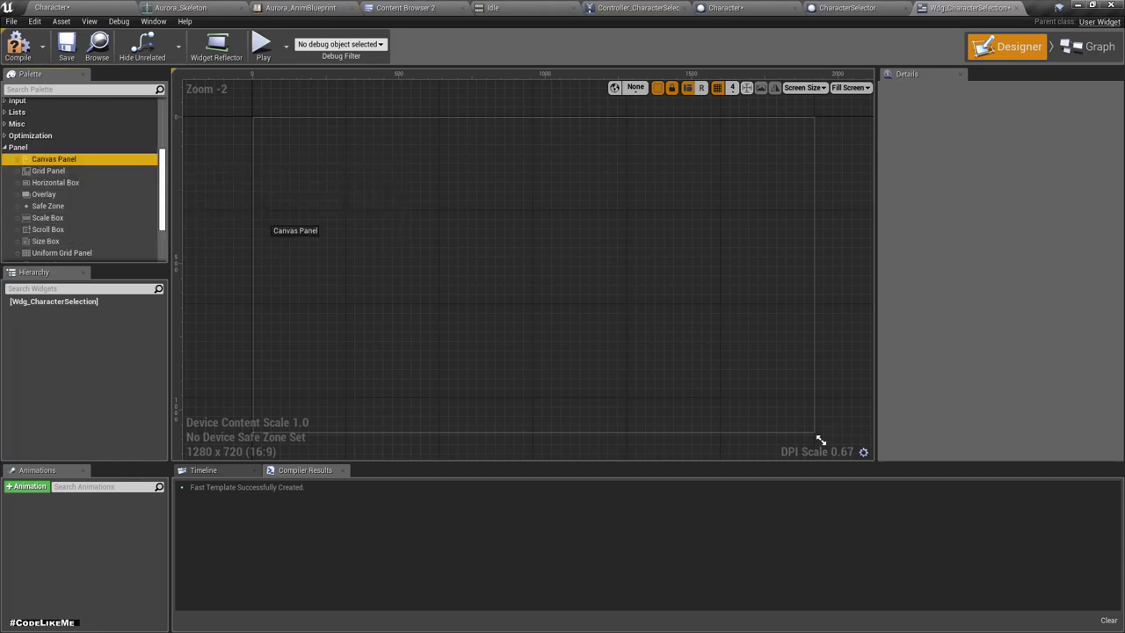
{"action": "left_click_drag", "start_coordinate": [819, 438], "coordinate": [819, 438]}
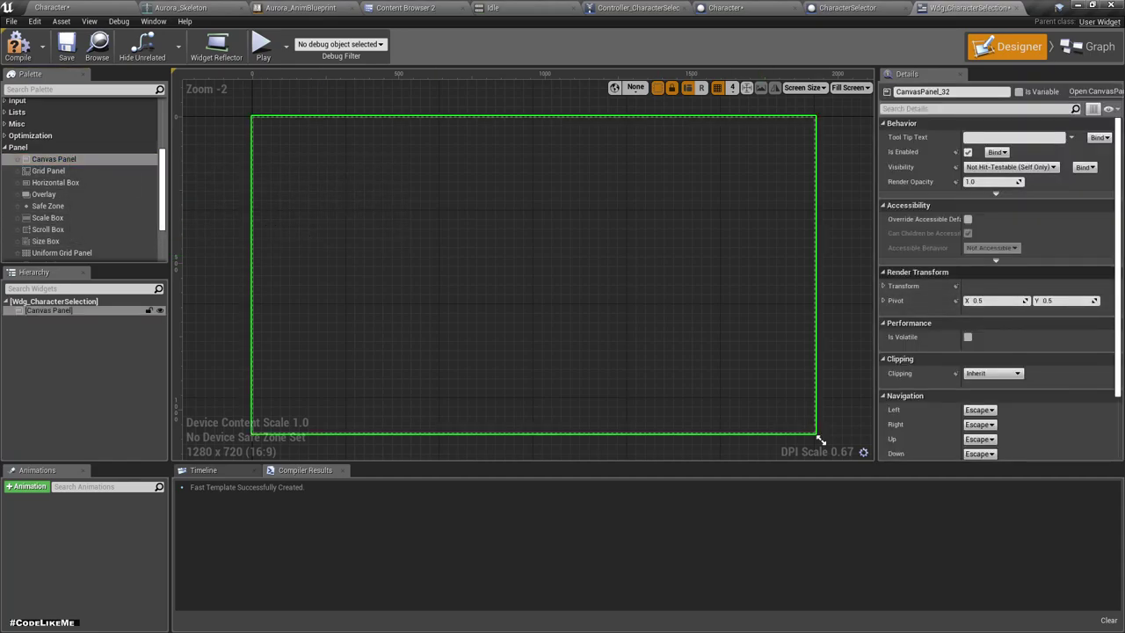
{"action": "scroll", "coordinate": [220, 158], "scroll_direction": "up", "scroll_amount": 1}
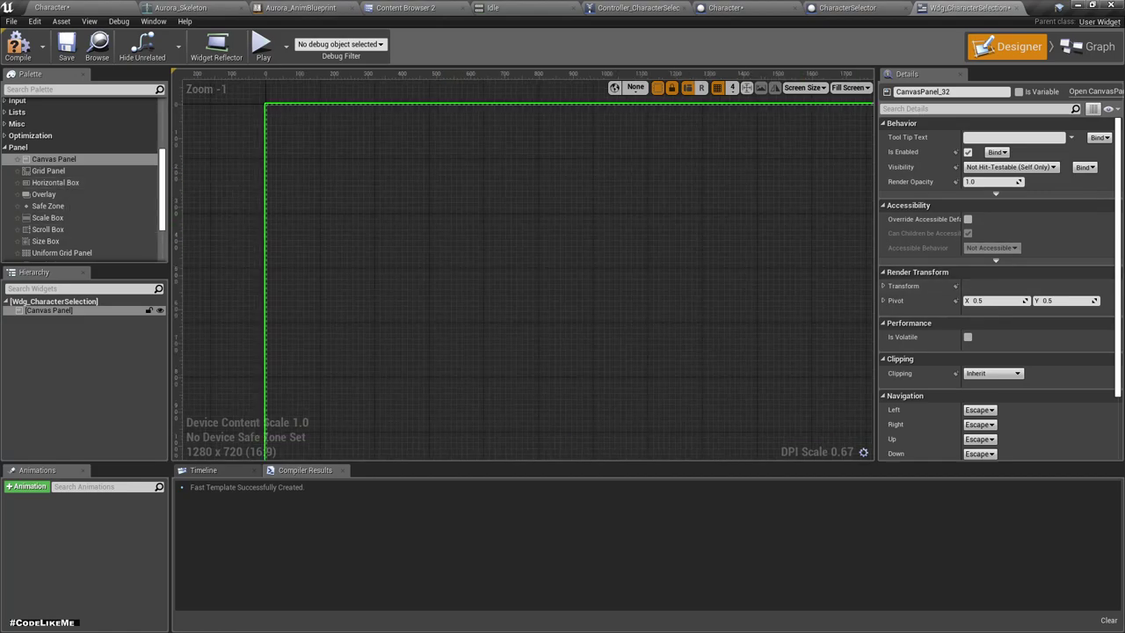
{"action": "key", "text": "Delete"}
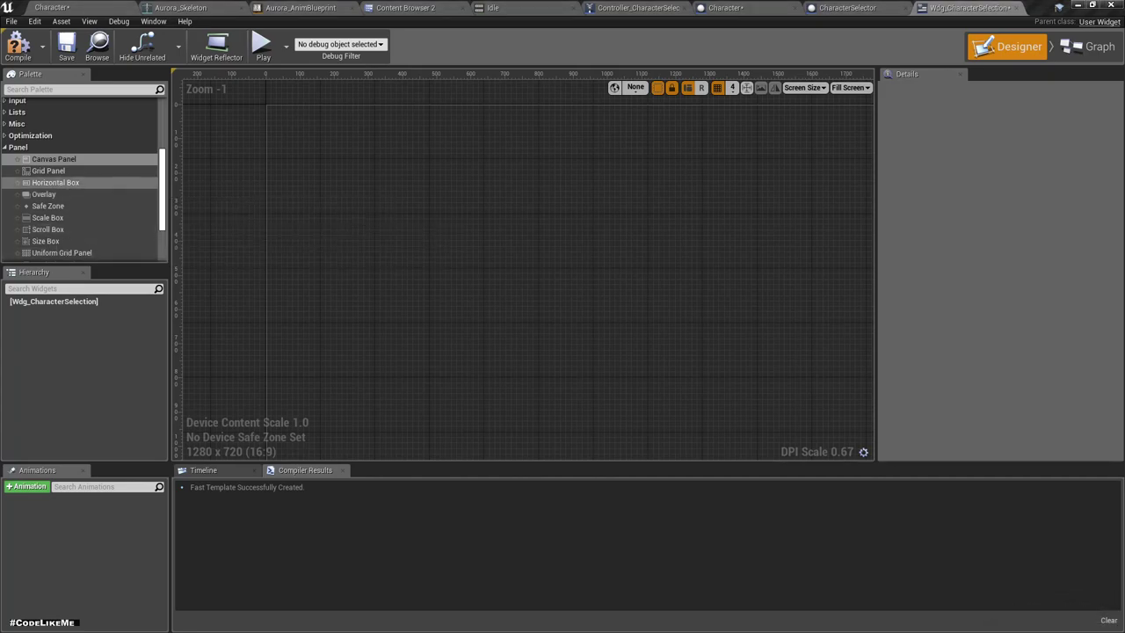
Try a Grid Panel and a full-size button in the layout, then undo both
{"action": "left_click_drag", "start_coordinate": [44, 170], "coordinate": [497, 227]}
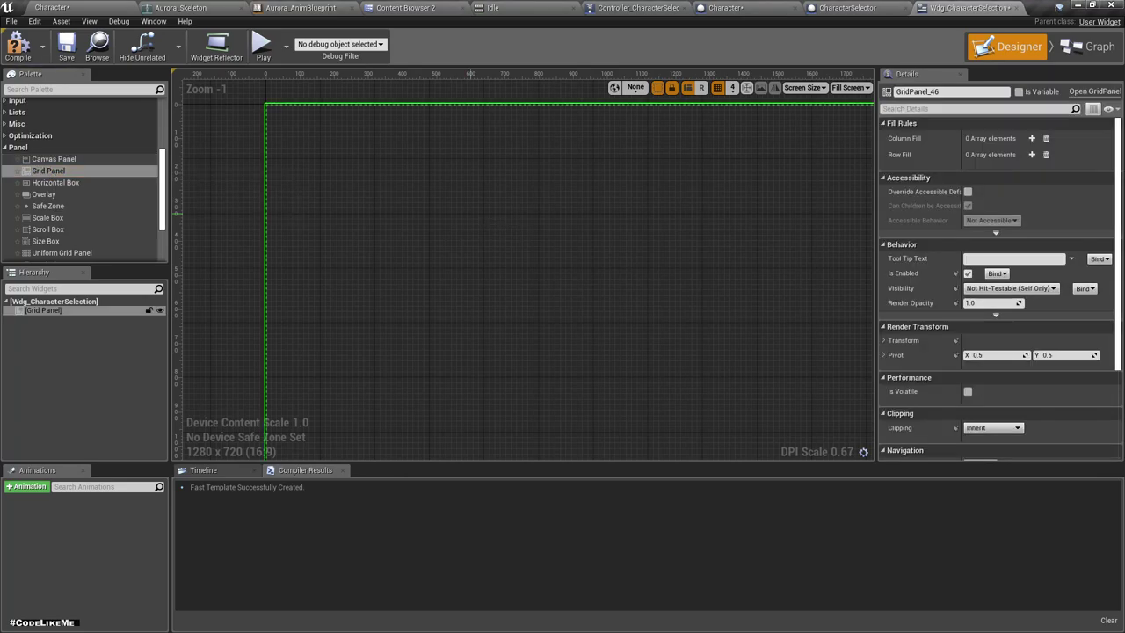
{"action": "scroll", "coordinate": [1000, 290], "scroll_direction": "down", "scroll_amount": 5}
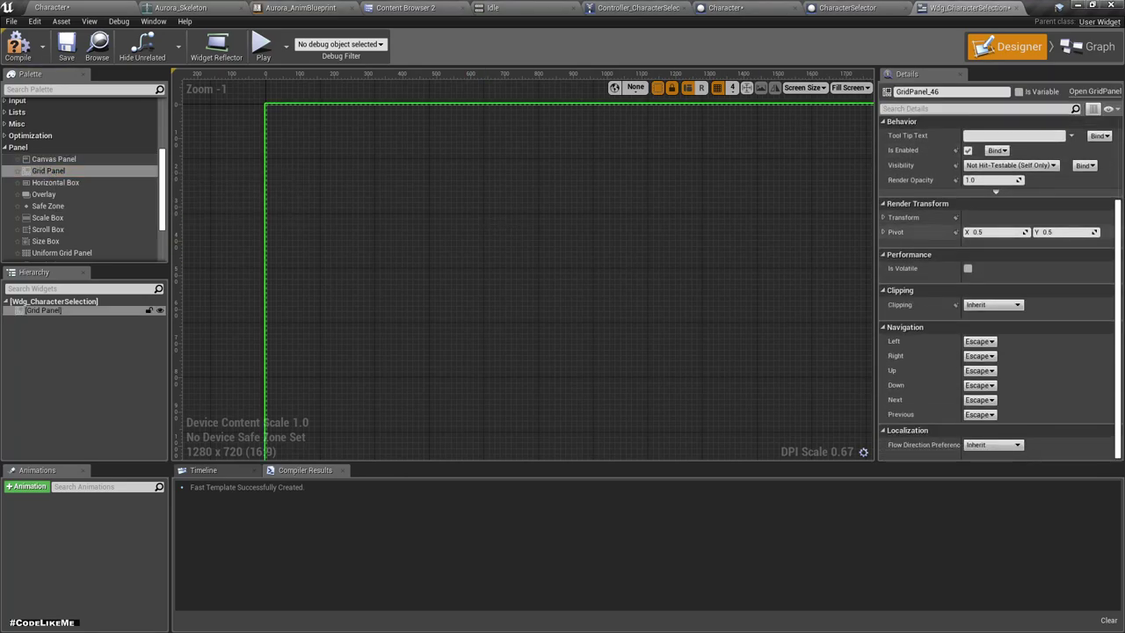
{"action": "key", "text": "ctrl+z"}
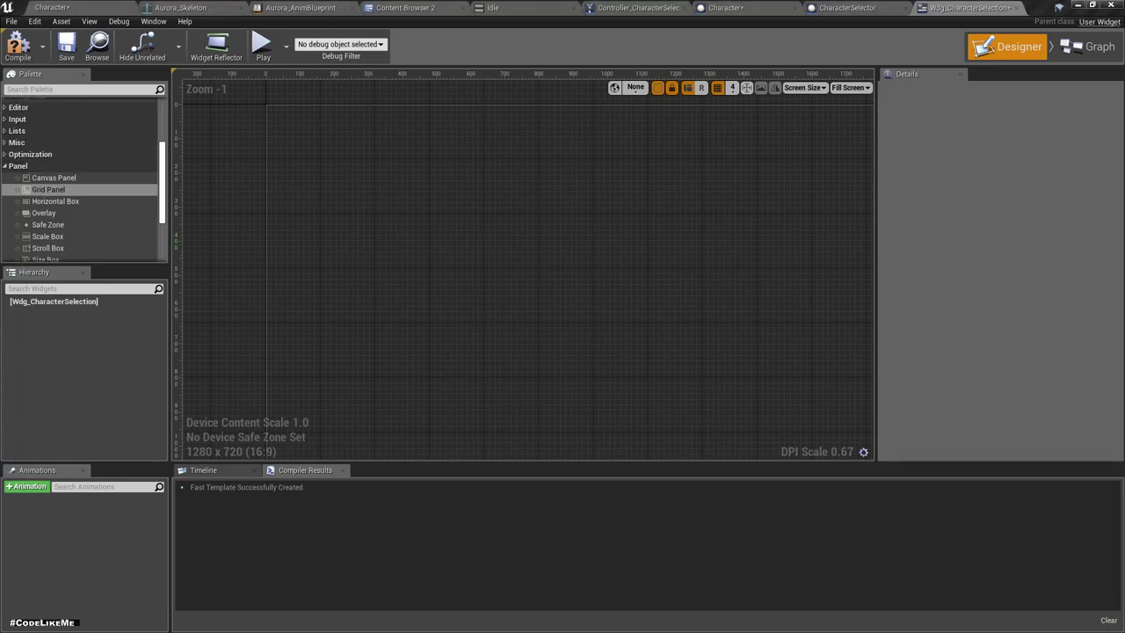
{"action": "scroll", "coordinate": [84, 176], "scroll_direction": "up", "scroll_amount": 4}
{"action": "left_click_drag", "start_coordinate": [42, 126], "coordinate": [290, 181]}
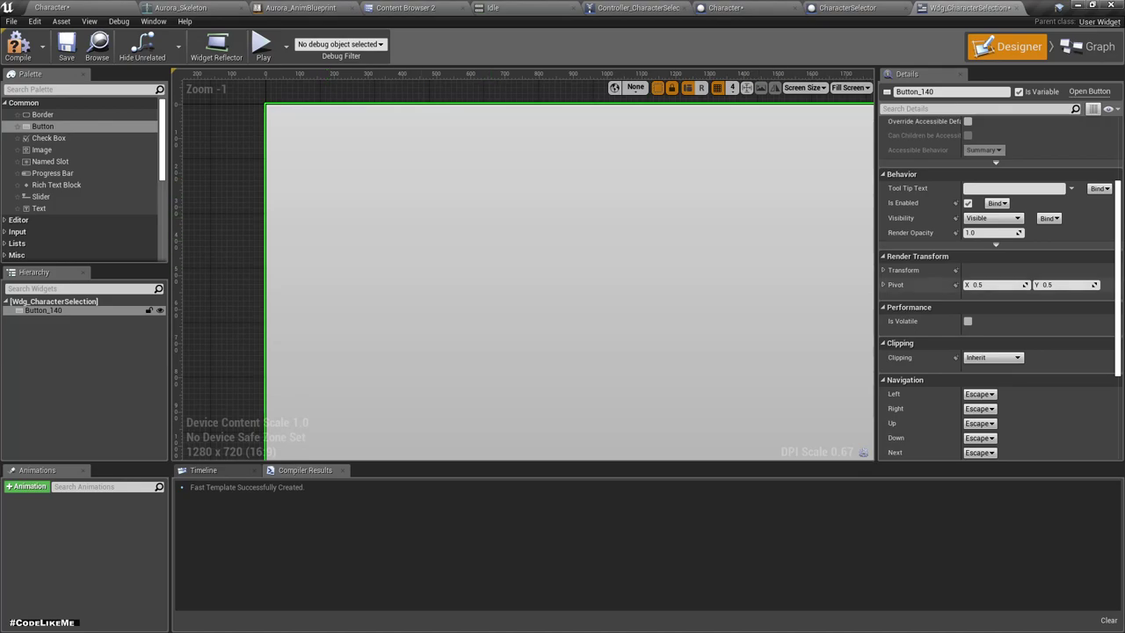
{"action": "scroll", "coordinate": [997, 290], "scroll_direction": "up", "scroll_amount": 4}
{"action": "left_click", "coordinate": [884, 137]}
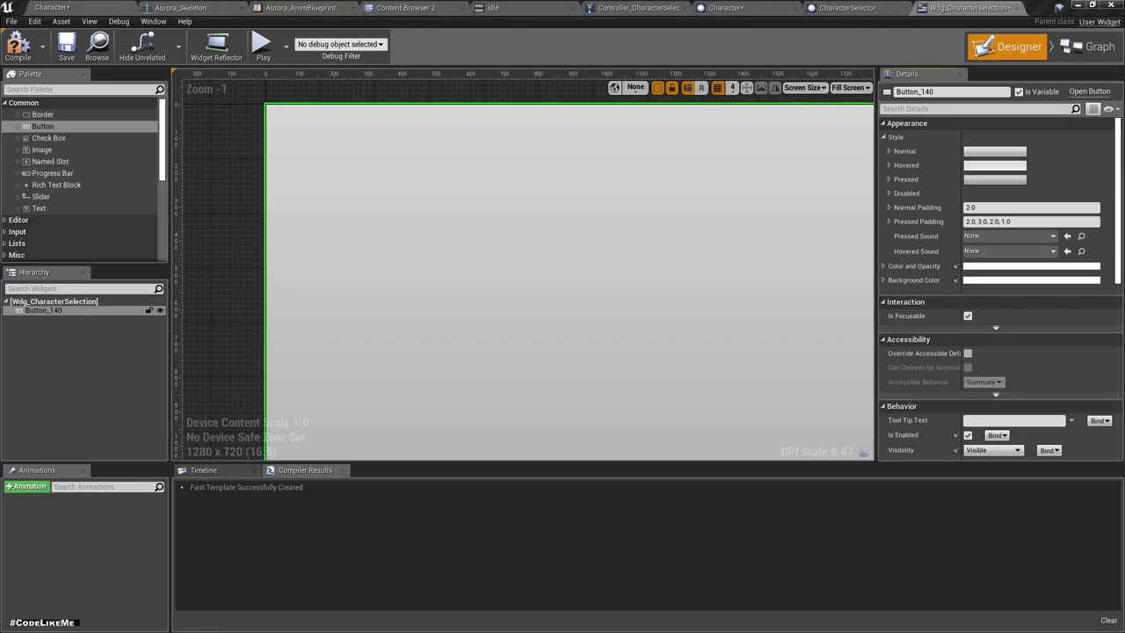
{"action": "left_click", "coordinate": [43, 311]}
{"action": "key", "text": "ctrl+z"}
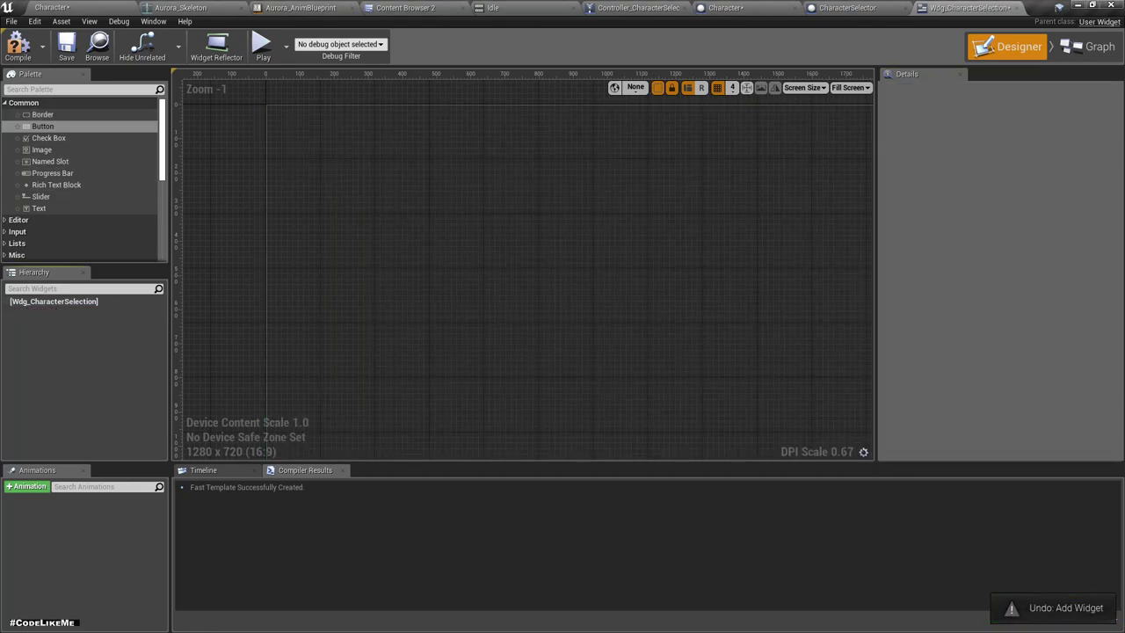
{"action": "scroll", "coordinate": [79, 176], "scroll_direction": "down", "scroll_amount": 3}
Add a Canvas Panel root, then place a button and a Text Block above it
{"action": "left_click_drag", "start_coordinate": [53, 177], "coordinate": [128, 390]}
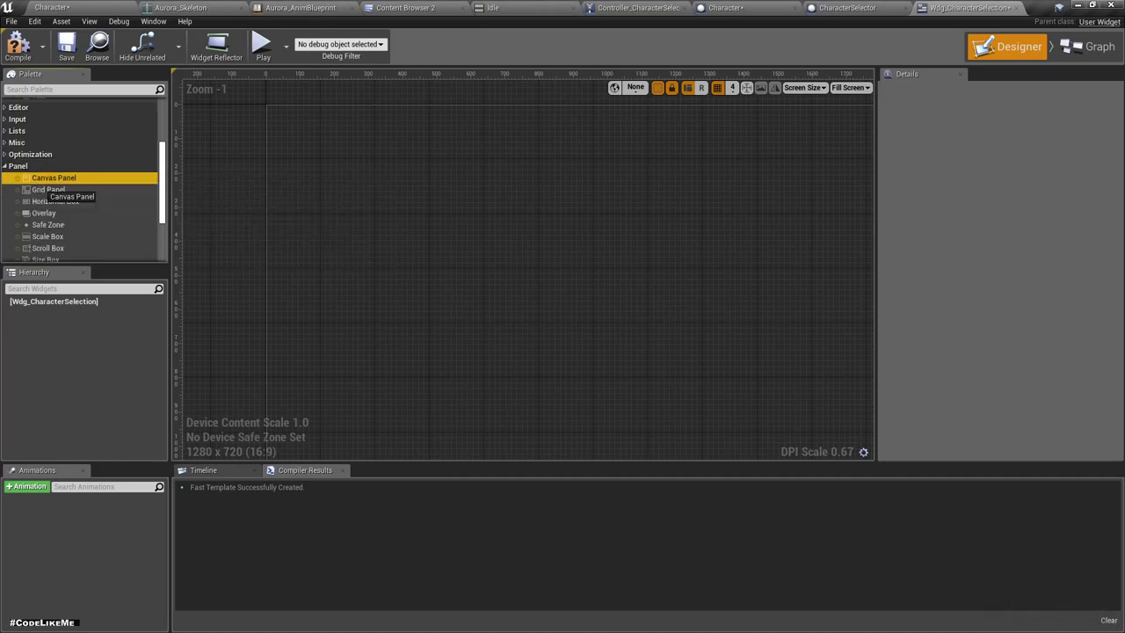
{"action": "left_click_drag", "start_coordinate": [53, 177], "coordinate": [594, 264]}
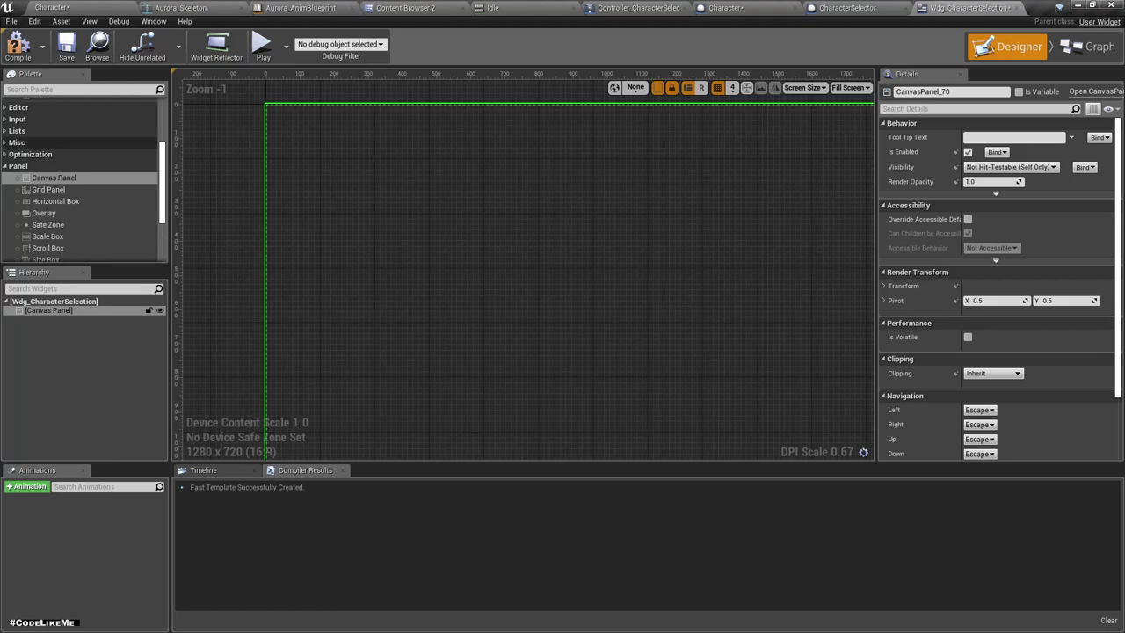
{"action": "scroll", "coordinate": [79, 176], "scroll_direction": "up", "scroll_amount": 3}
{"action": "mouse_move", "coordinate": [53, 128]}
{"action": "left_mouse_down"}
{"action": "mouse_move", "coordinate": [75, 168]}
{"action": "mouse_move", "coordinate": [63, 348]}
{"action": "mouse_move", "coordinate": [356, 172]}
{"action": "mouse_move", "coordinate": [309, 169]}
{"action": "left_mouse_up"}
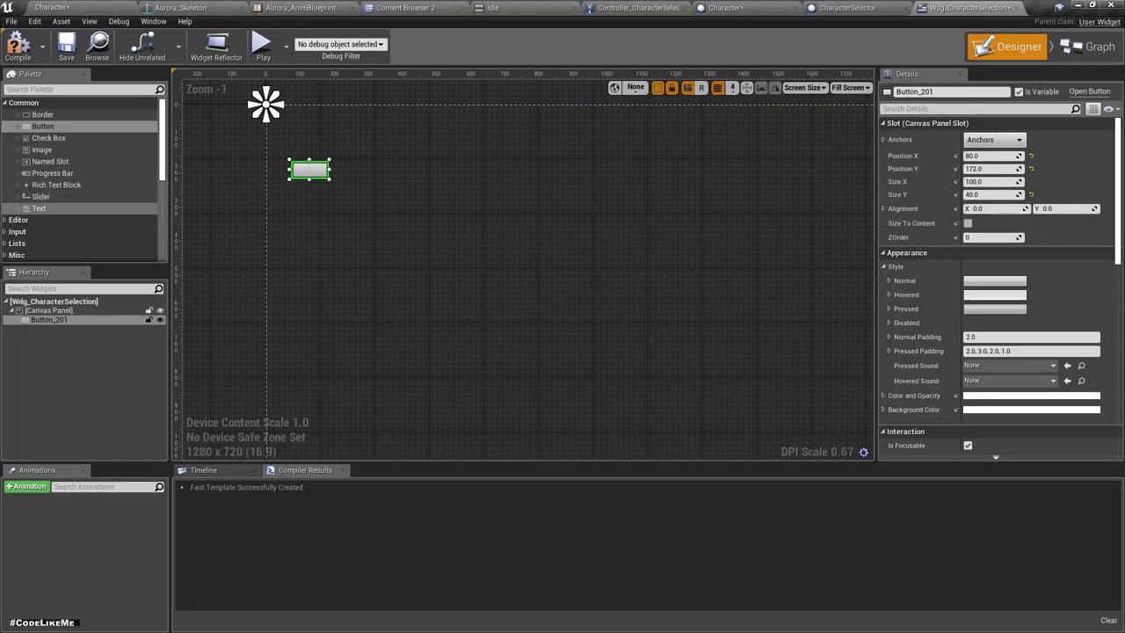
{"action": "left_click_drag", "start_coordinate": [39, 209], "coordinate": [322, 133]}
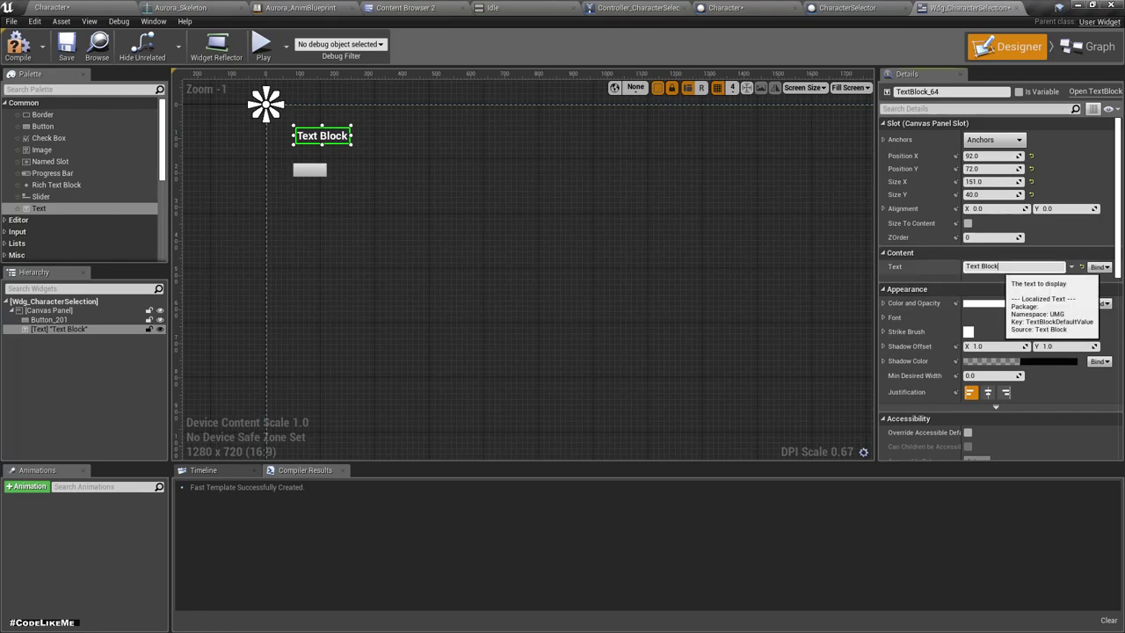
Correct the title text to 'Select Your Character' and widen its box
{"action": "left_click", "coordinate": [979, 266]}
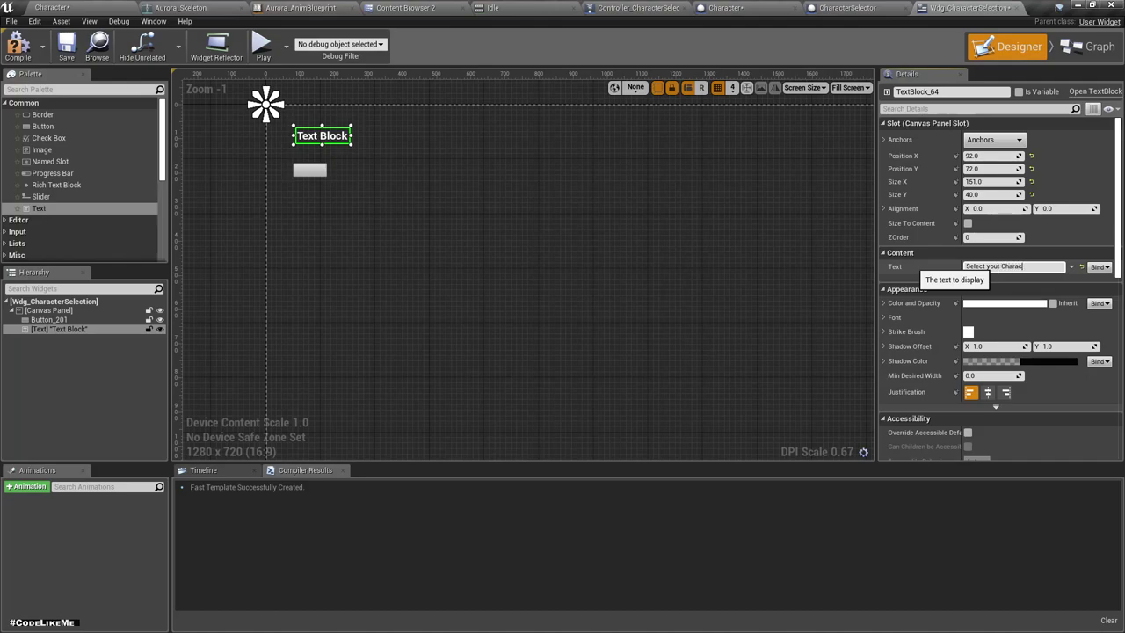
{"action": "left_click", "coordinate": [985, 265]}
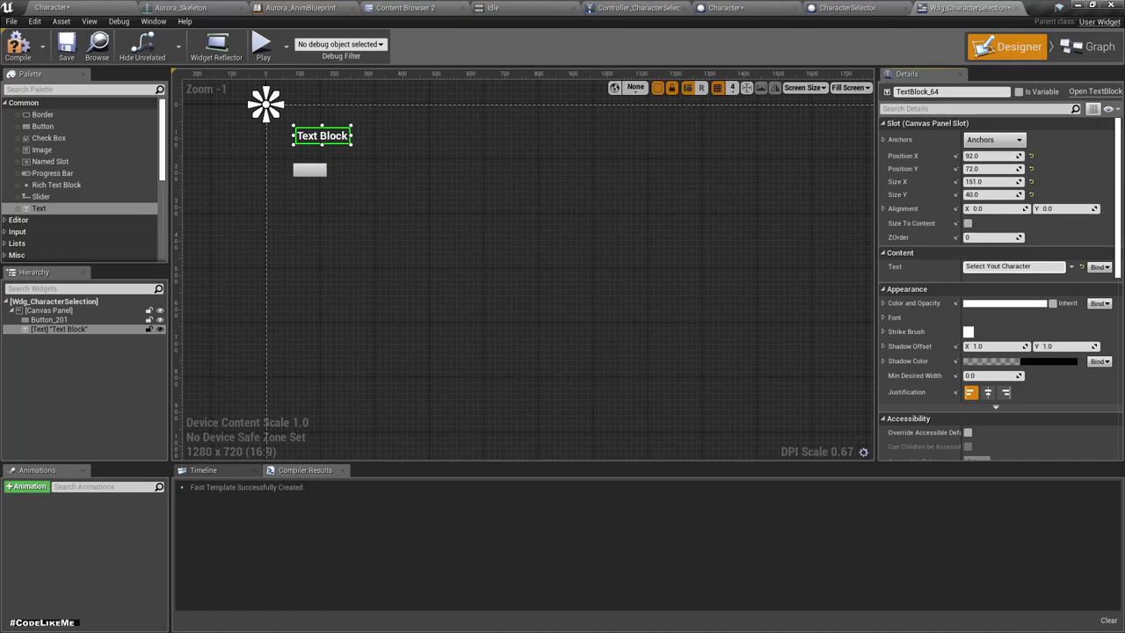
{"action": "key", "text": "Return"}
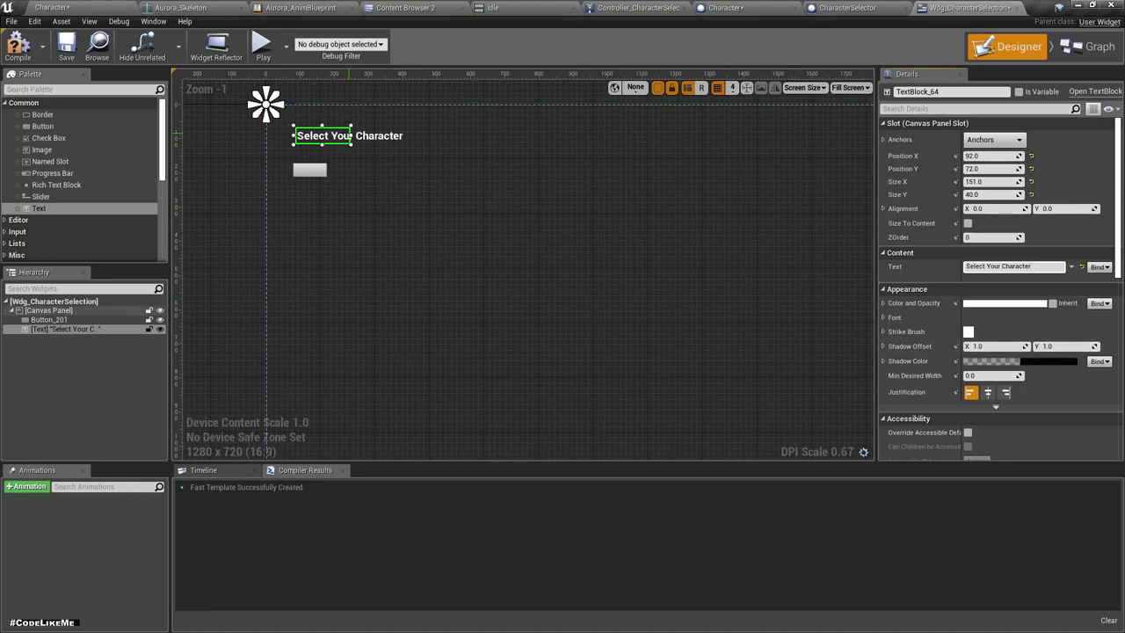
{"action": "left_click_drag", "start_coordinate": [351, 135], "coordinate": [435, 135]}
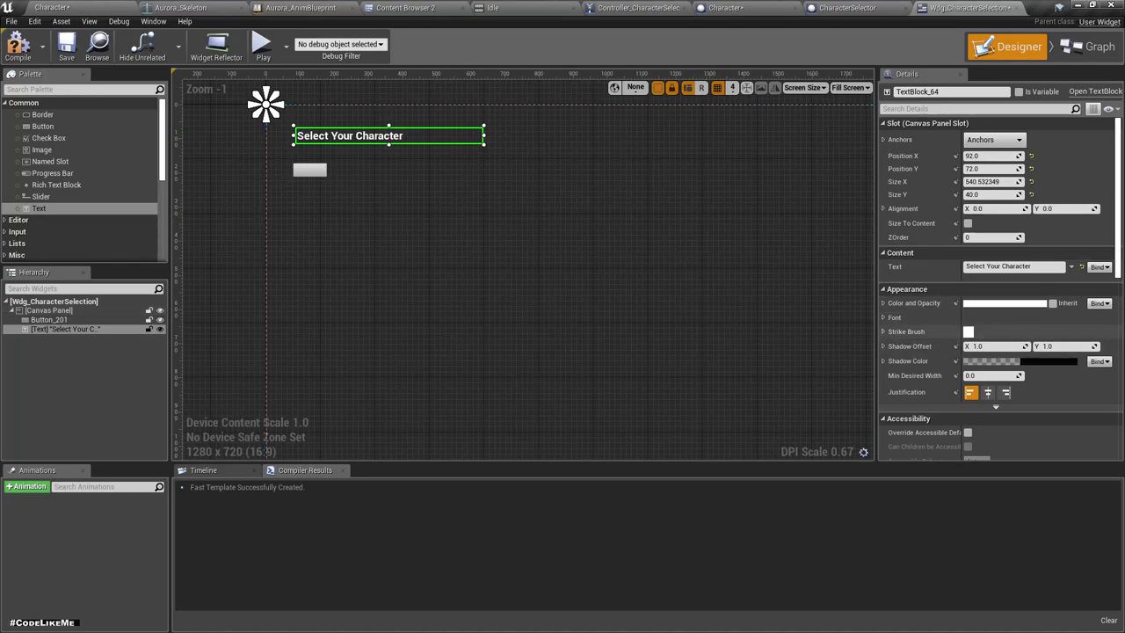
Set the title font size to 40, enlarge its box, and compile the widget
{"action": "left_click", "coordinate": [894, 318]}
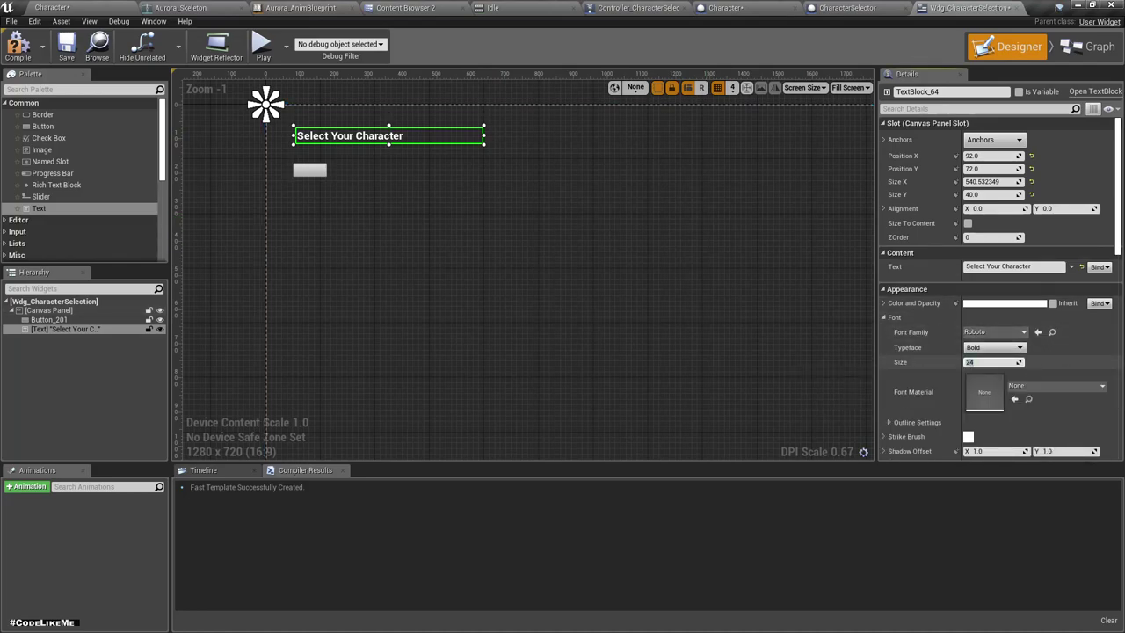
{"action": "type", "text": "40"}
{"action": "key", "text": "Return"}
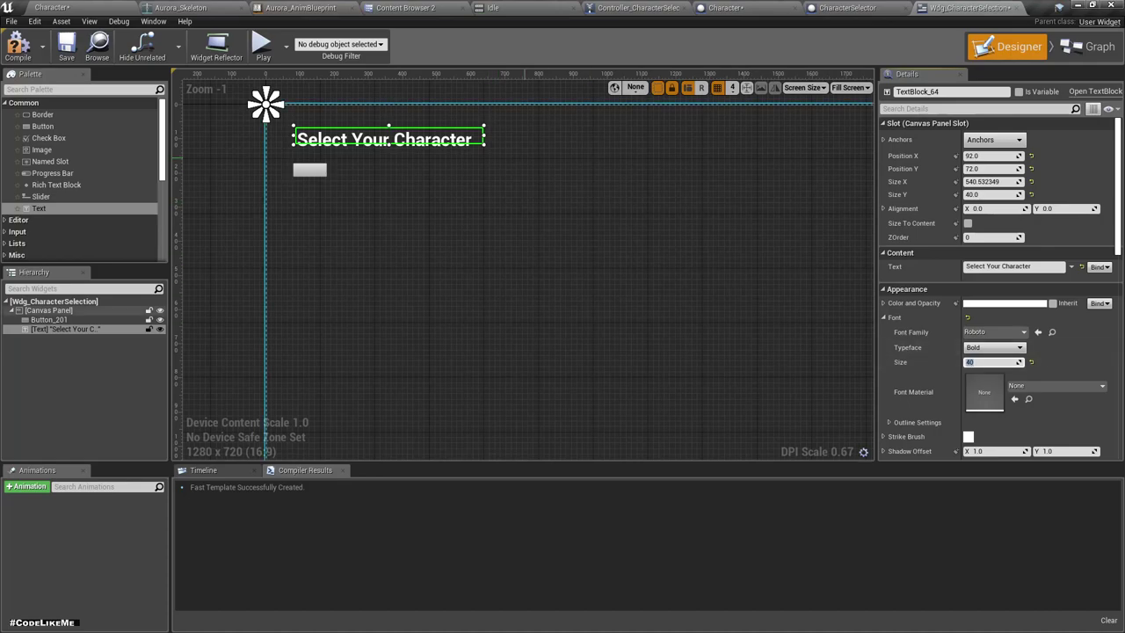
{"action": "left_click_drag", "start_coordinate": [484, 146], "coordinate": [492, 152]}
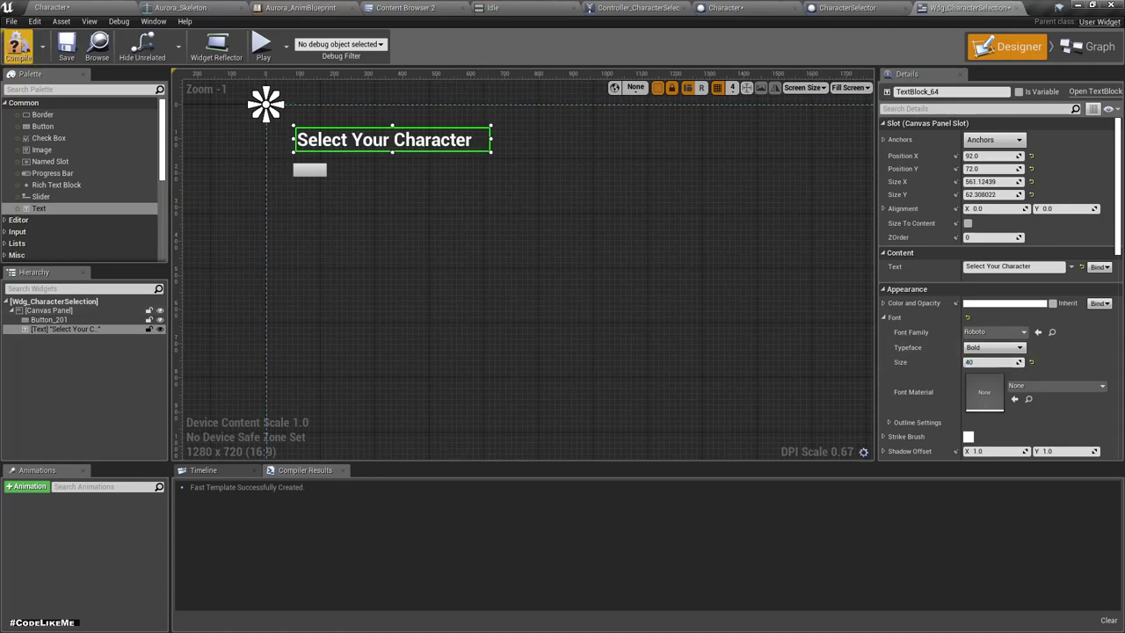
{"action": "left_click", "coordinate": [18, 48]}
{"action": "left_click", "coordinate": [48, 319]}
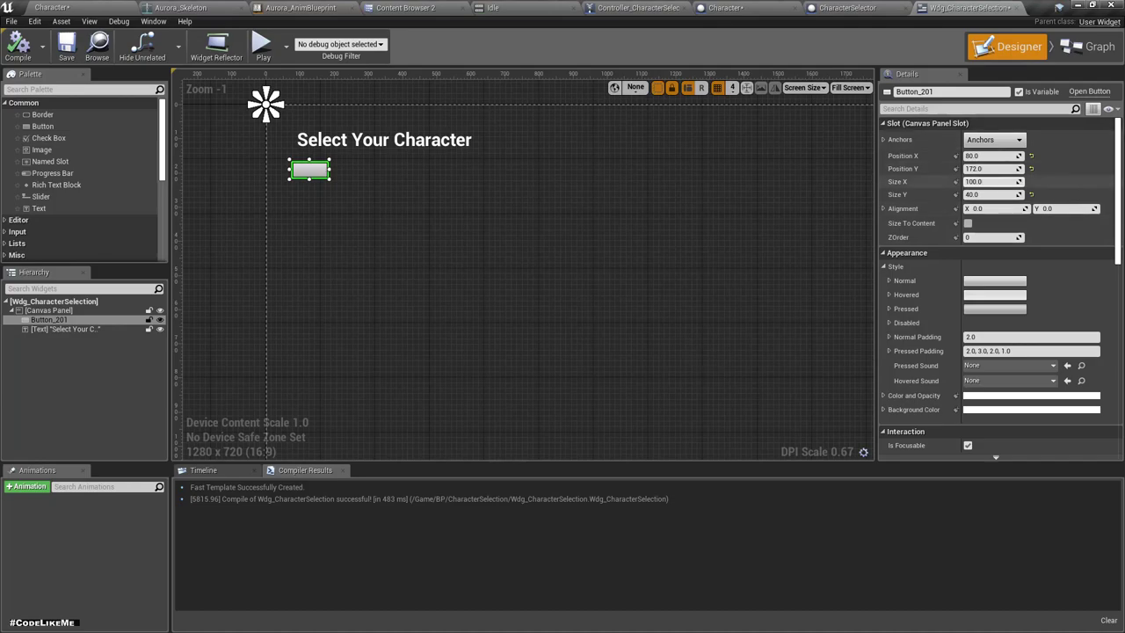
Resize the button to Size X 200 and Size Y 100
{"action": "left_click", "coordinate": [994, 140]}
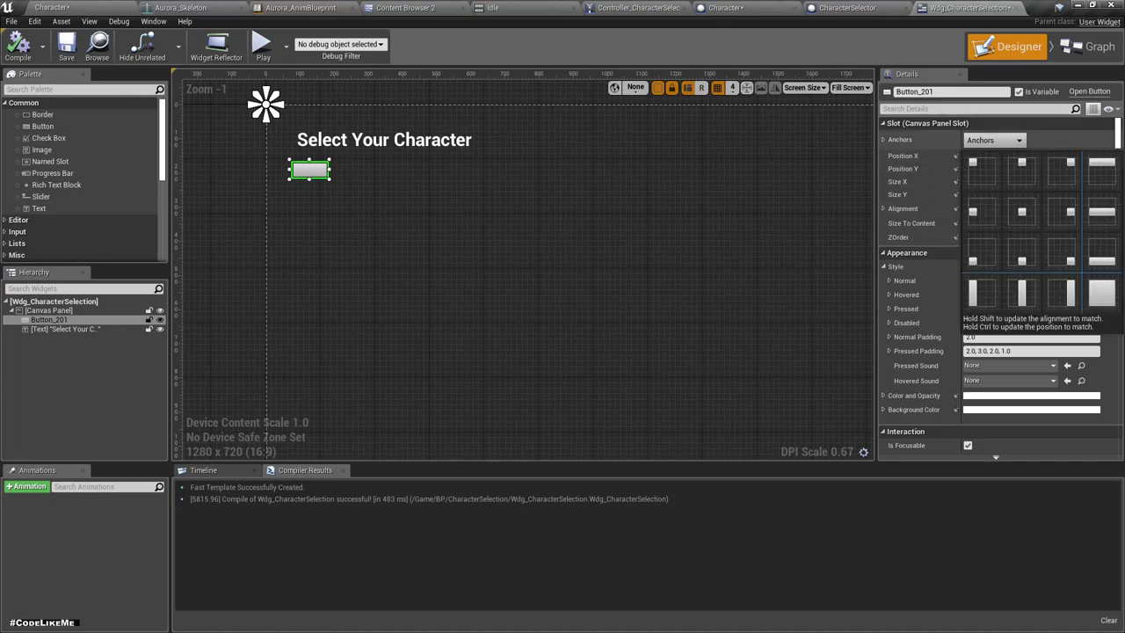
{"action": "left_click", "coordinate": [983, 167]}
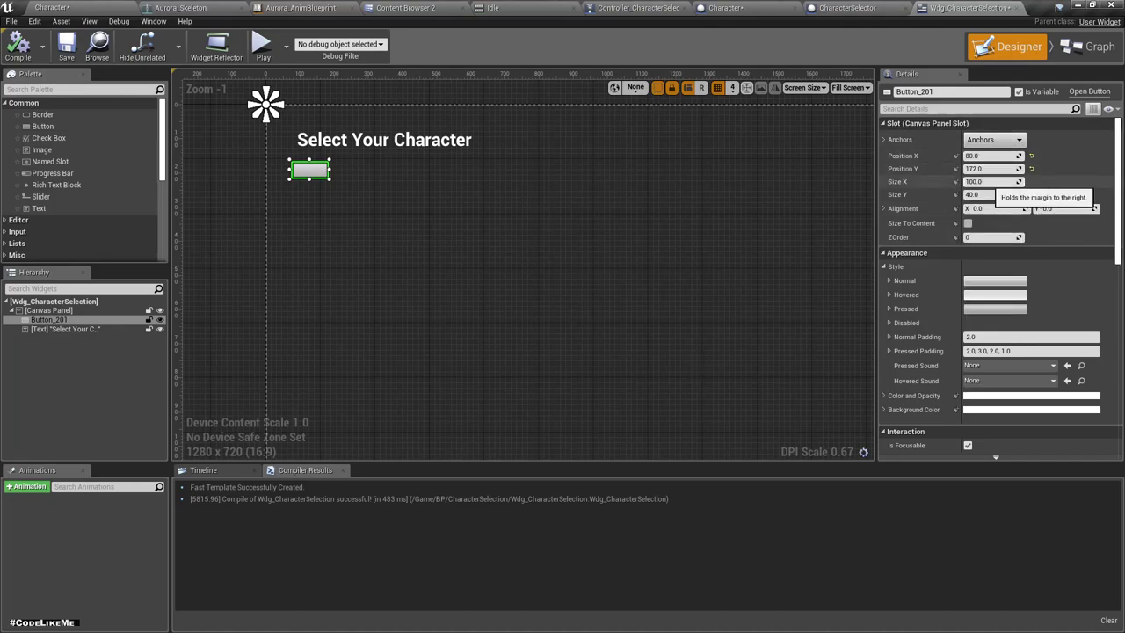
{"action": "left_click", "coordinate": [991, 181]}
{"action": "type", "text": "200"}
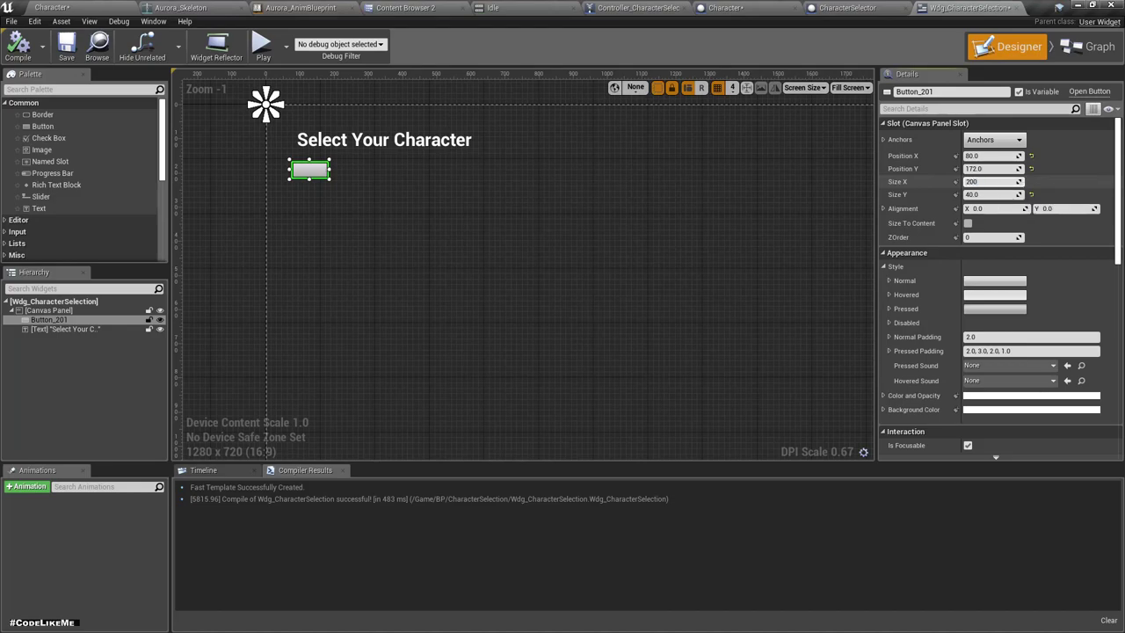
{"action": "key", "text": "Tab"}
{"action": "type", "text": "1"}
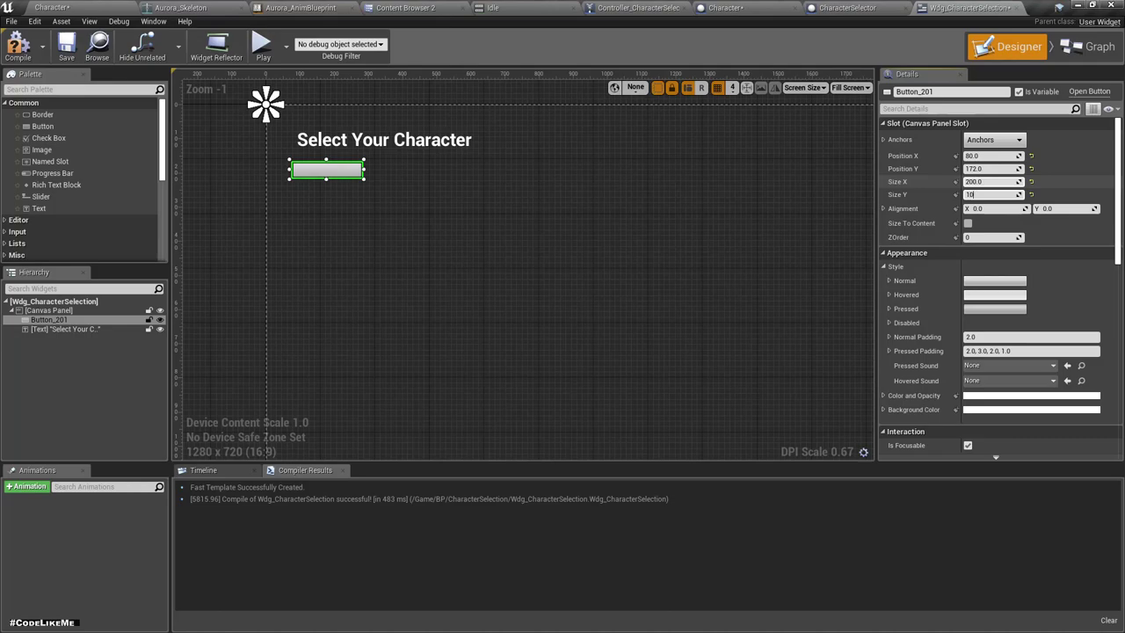
{"action": "type", "text": "0"}
{"action": "key", "text": "Return"}
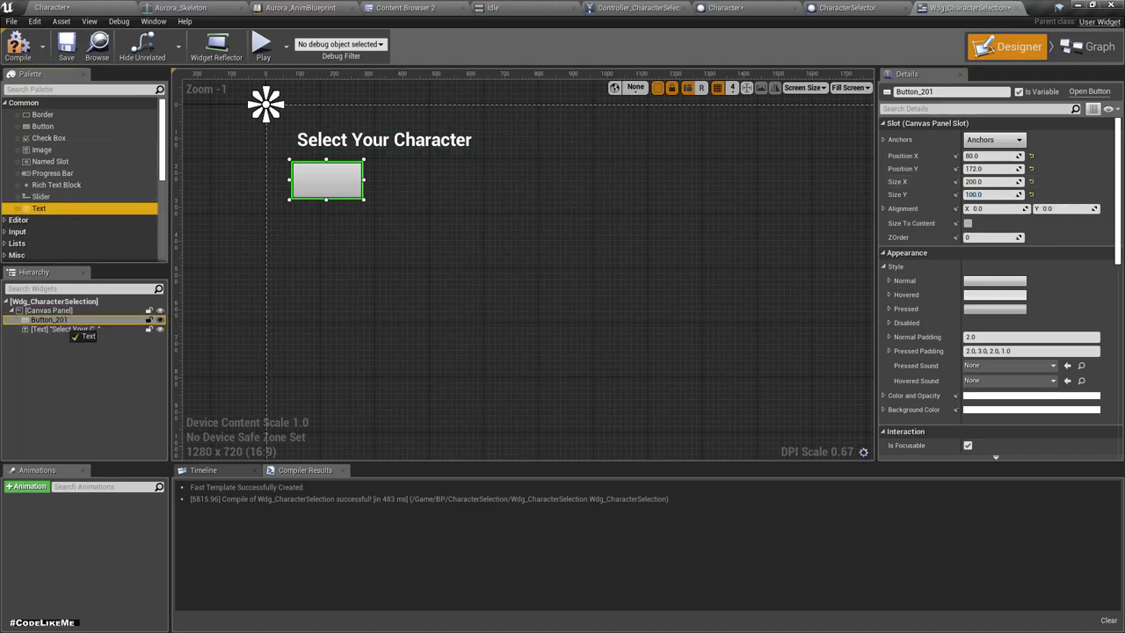
Put a text label inside the button reading 'Male'
{"action": "left_click_drag", "start_coordinate": [39, 208], "coordinate": [49, 319]}
{"action": "left_click", "coordinate": [63, 328]}
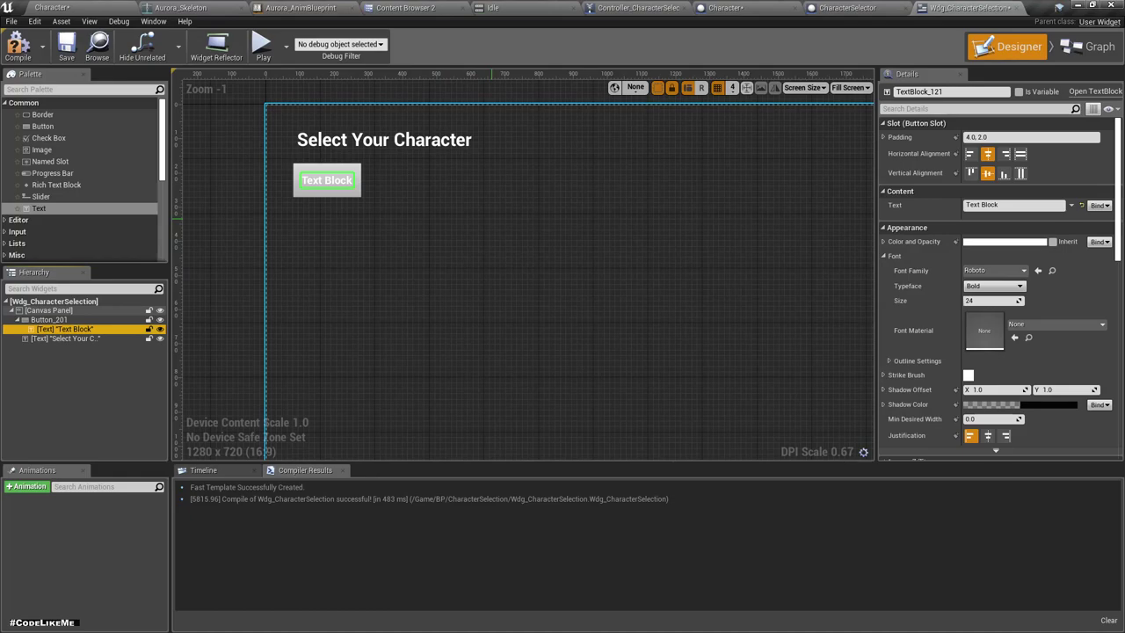
{"action": "left_click", "coordinate": [1010, 205]}
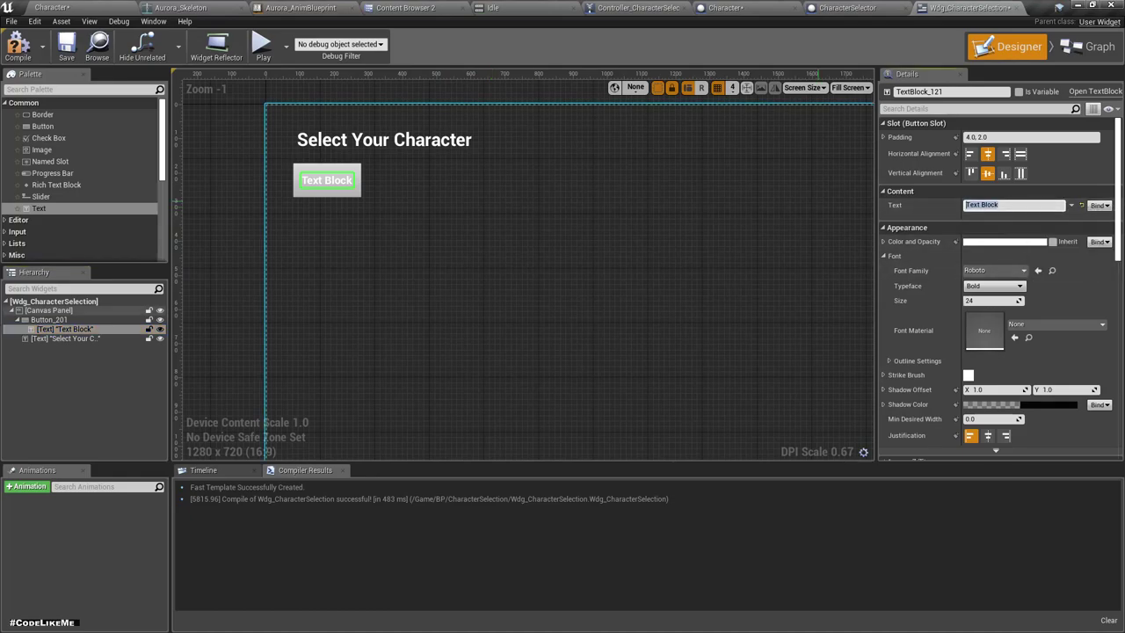
{"action": "type", "text": "Male"}
{"action": "key", "text": "Return"}
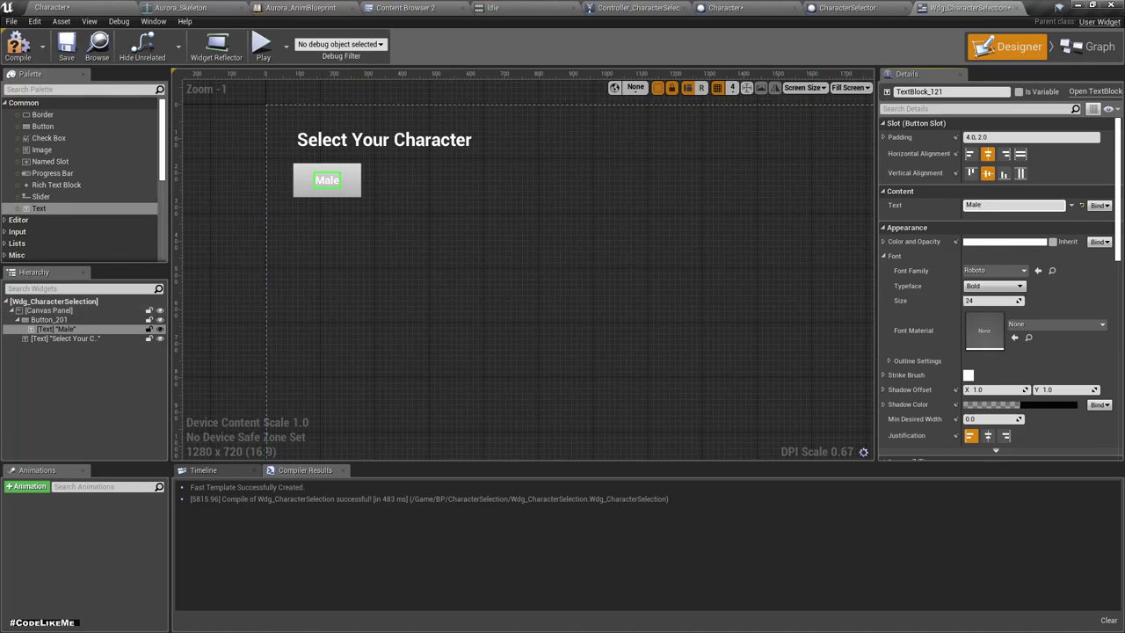
{"action": "left_click", "coordinate": [980, 205]}
{"action": "left_click", "coordinate": [51, 320]}
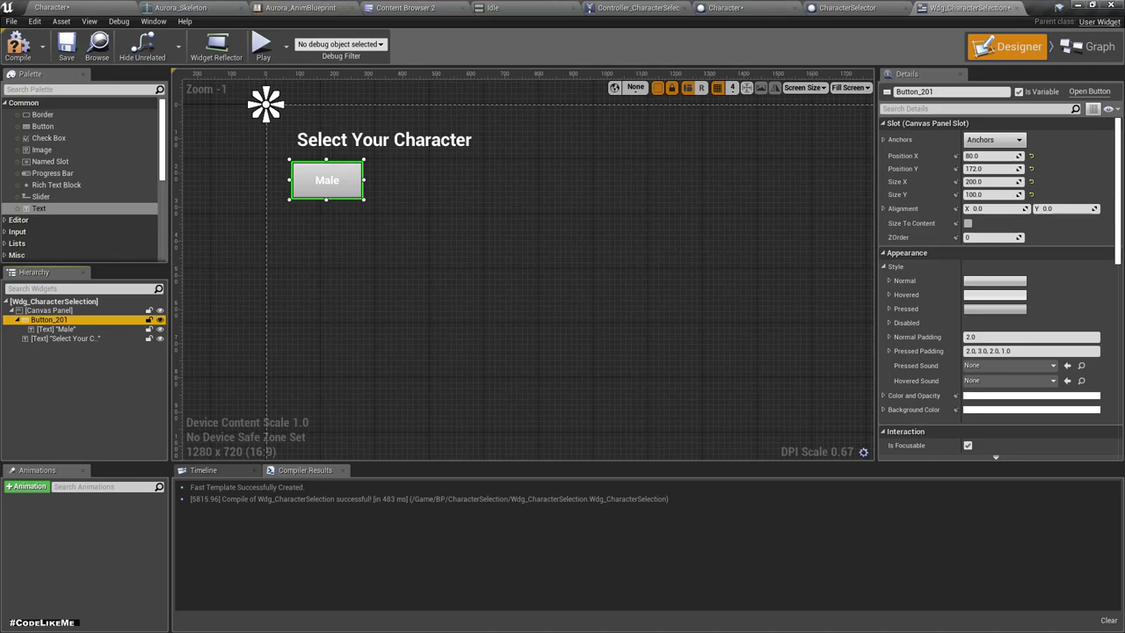
Name the button btn_male, duplicate it, and move the title text above btn_male in the tree
{"action": "type", "text": "btn_male"}
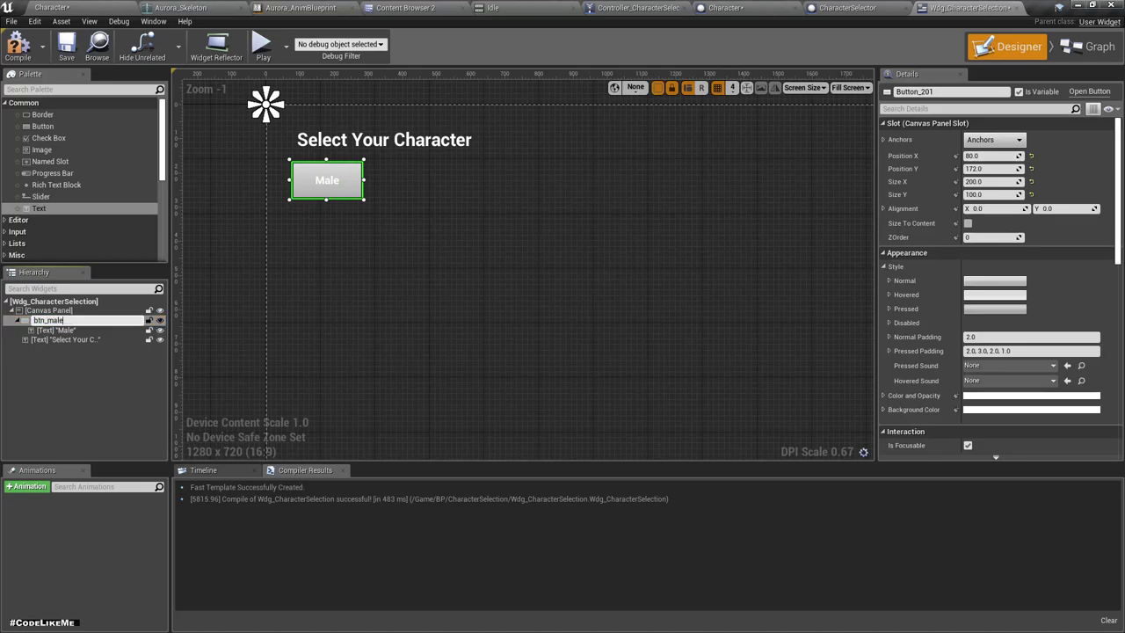
{"action": "key", "text": "Return"}
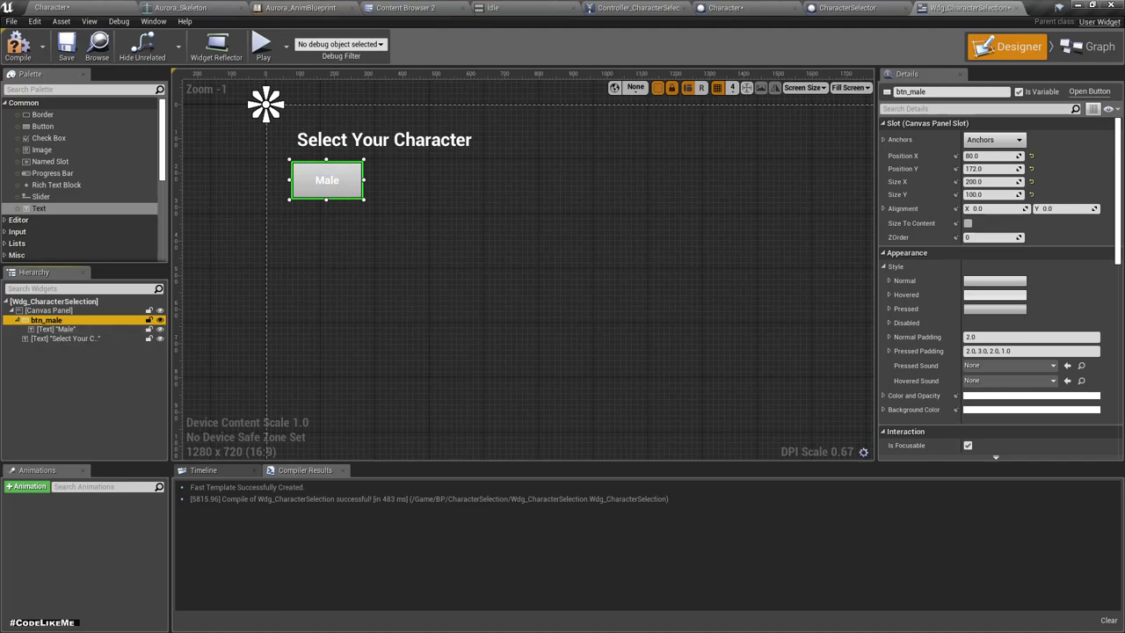
{"action": "left_click", "coordinate": [17, 319]}
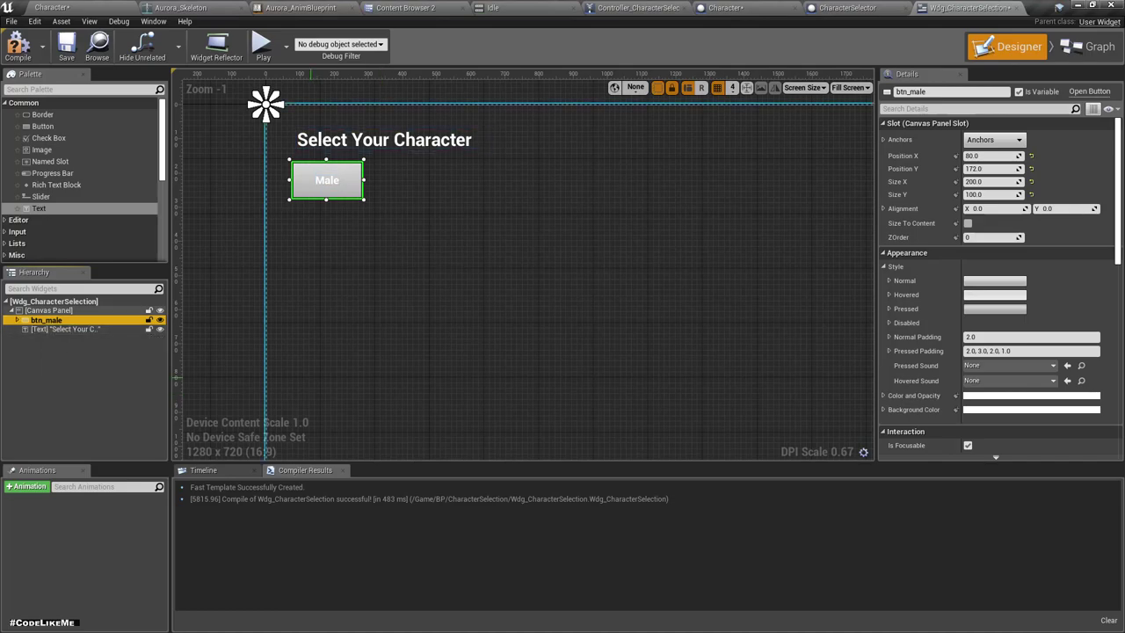
{"action": "key", "text": "ctrl+d"}
{"action": "left_click", "coordinate": [71, 339]}
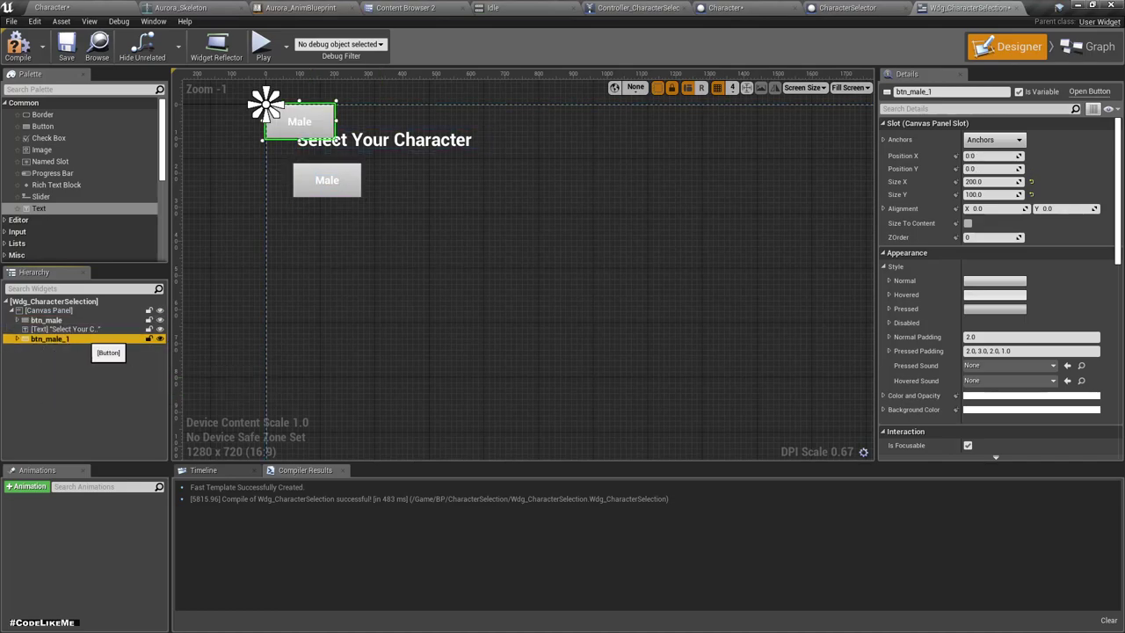
{"action": "left_click_drag", "start_coordinate": [51, 328], "coordinate": [53, 314]}
Rename the duplicate to btn_female and set its label text to Female
{"action": "left_click", "coordinate": [71, 340]}
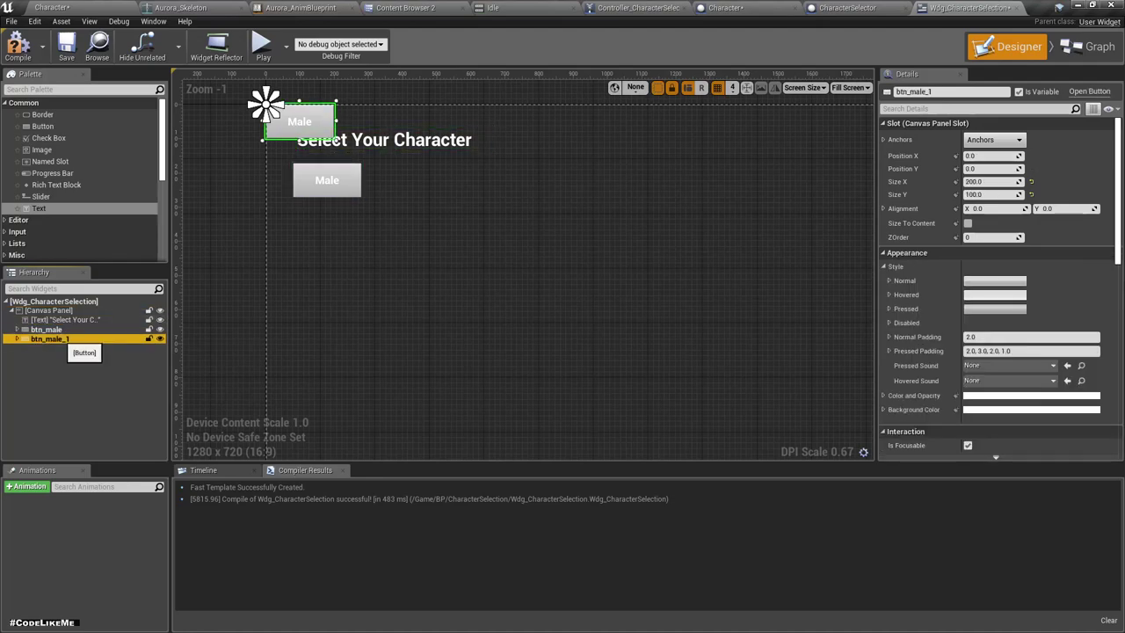
{"action": "key", "text": "F2"}
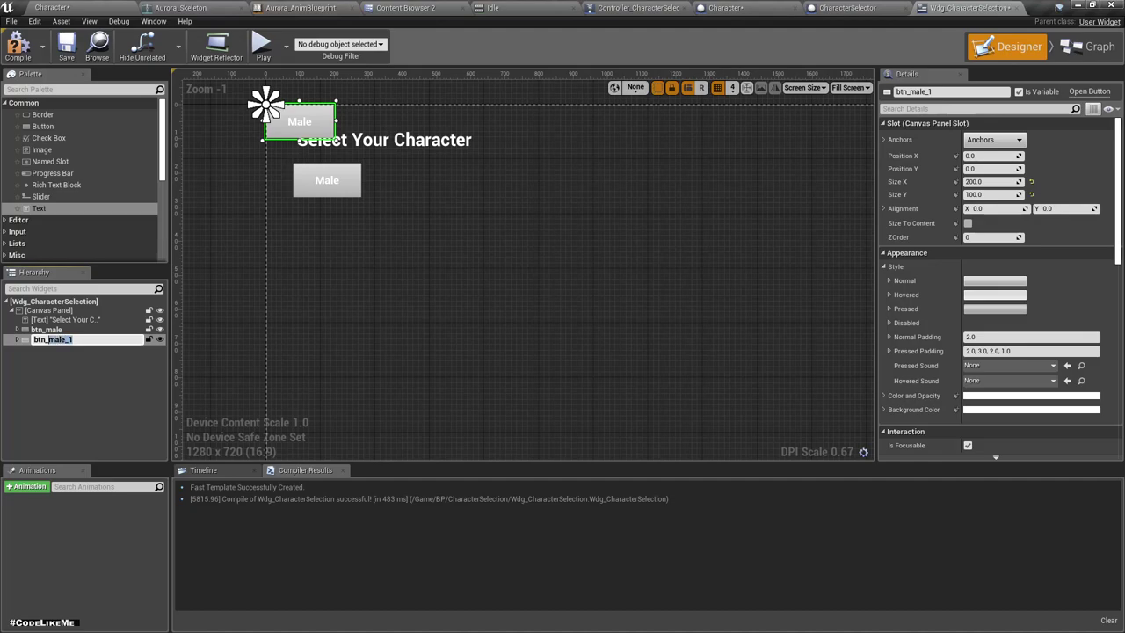
{"action": "type", "text": "btn_femal"}
{"action": "type", "text": "e"}
{"action": "key", "text": "Return"}
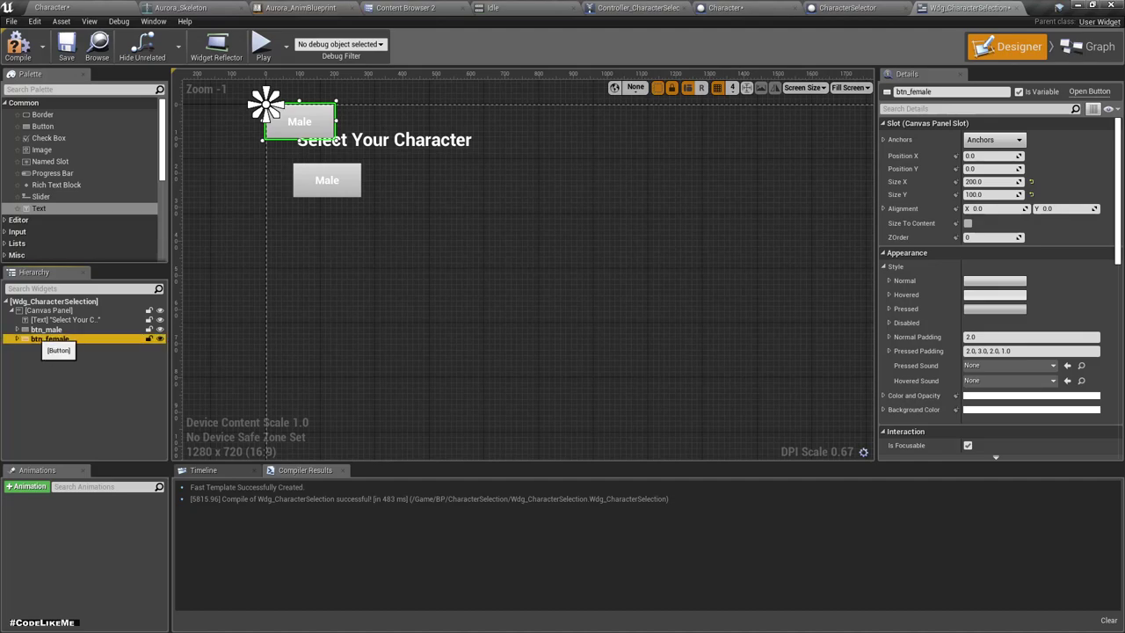
{"action": "left_click", "coordinate": [26, 338]}
{"action": "left_click", "coordinate": [54, 348]}
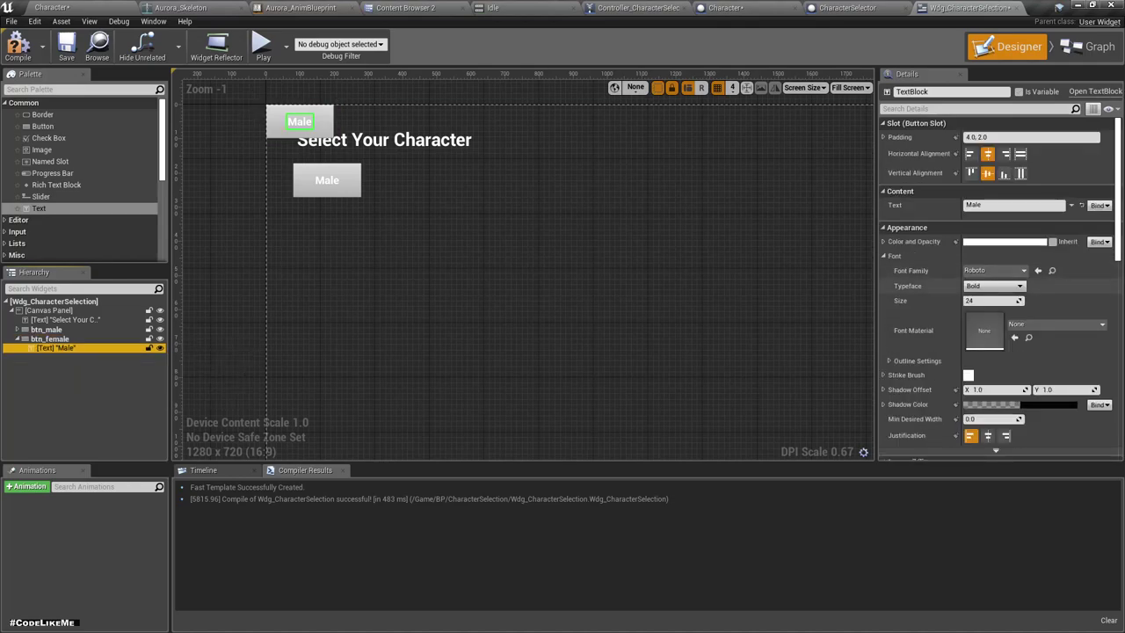
{"action": "left_click", "coordinate": [993, 205]}
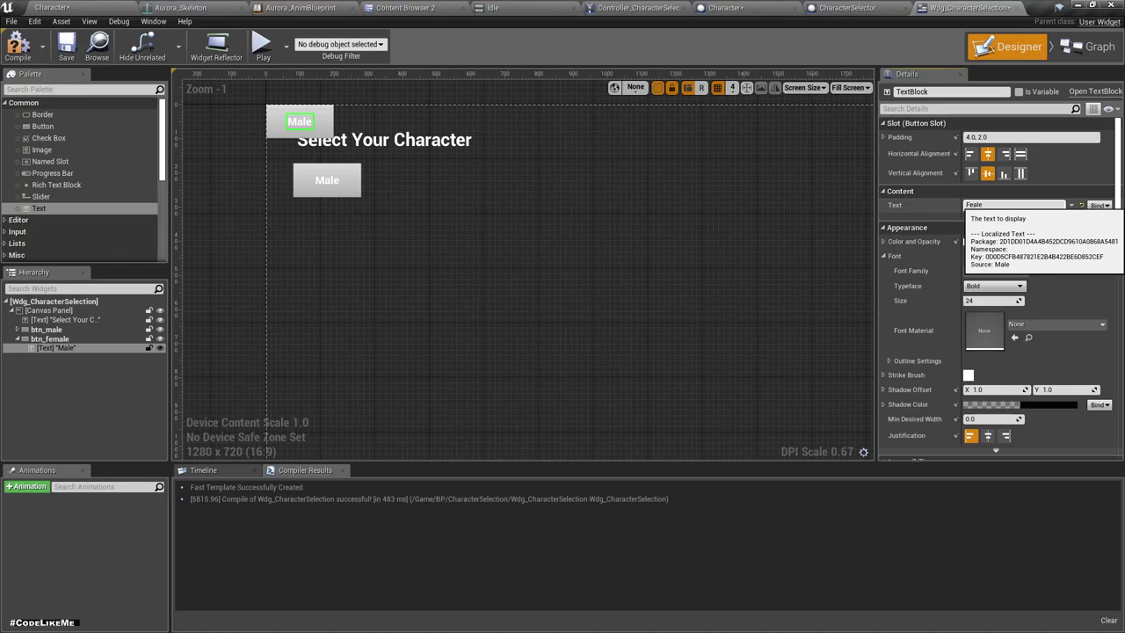
{"action": "type", "text": "m"}
{"action": "key", "text": "Return"}
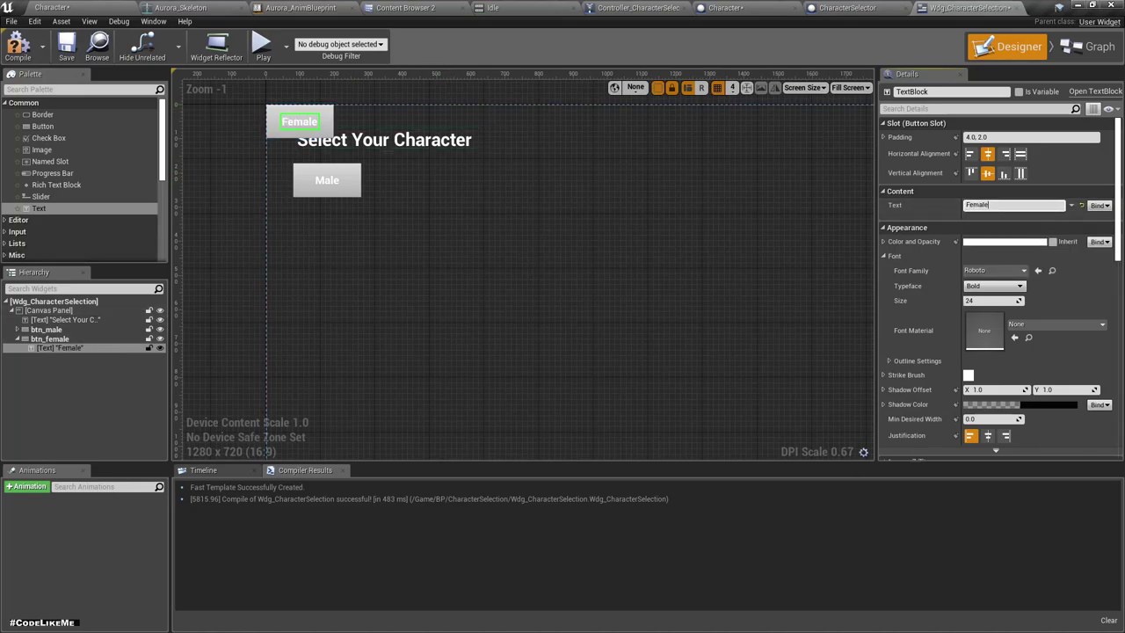
Move the Female button below the Male button
{"action": "left_click", "coordinate": [50, 338]}
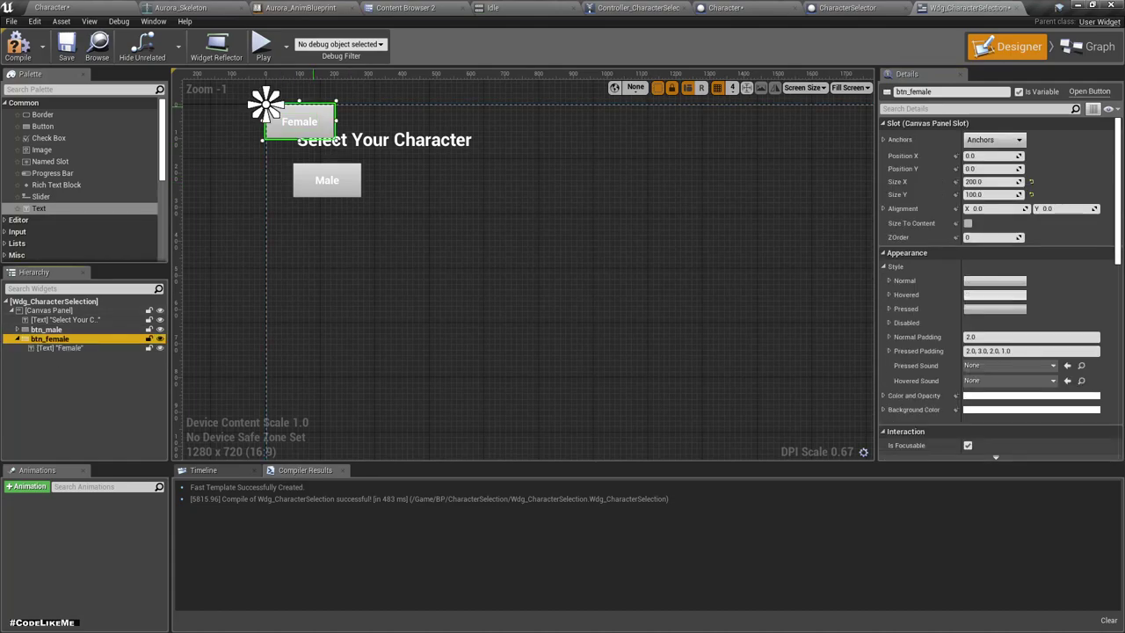
{"action": "left_click_drag", "start_coordinate": [320, 122], "coordinate": [348, 229]}
{"action": "left_click", "coordinate": [258, 106]}
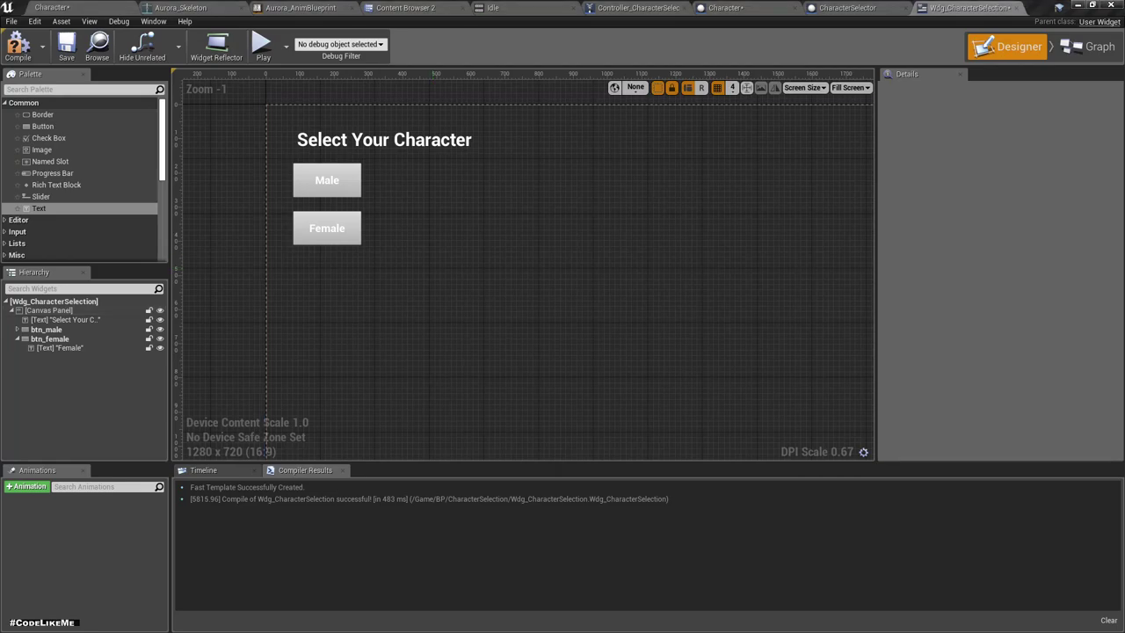
Compile the widget and add an On Clicked event for btn_male
{"action": "left_click", "coordinate": [17, 44]}
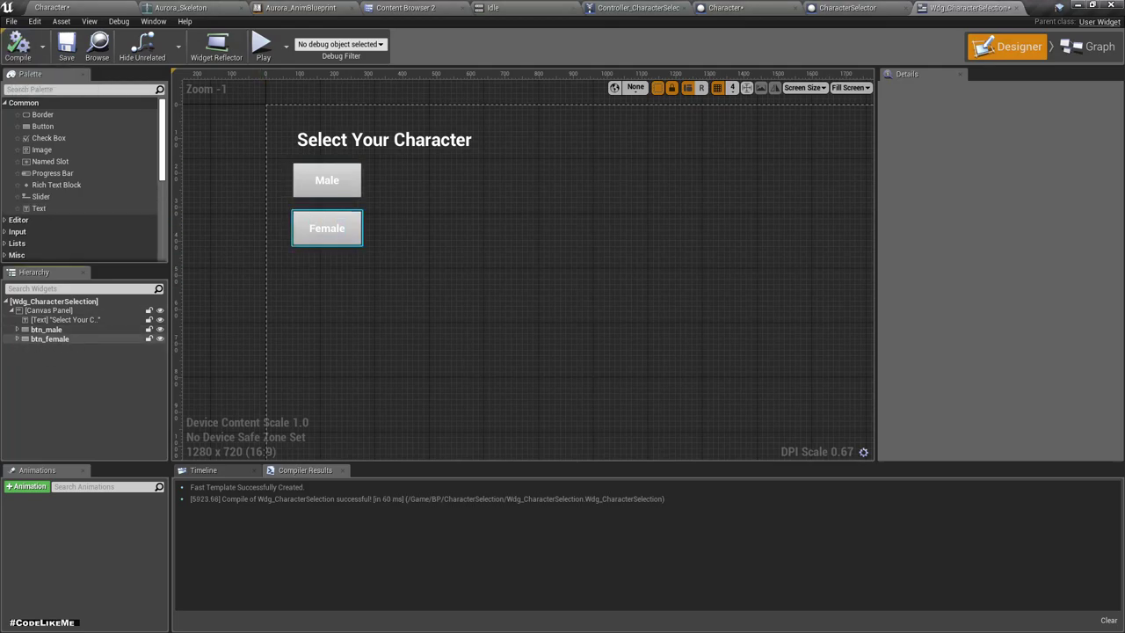
{"action": "left_click", "coordinate": [46, 330]}
{"action": "scroll", "coordinate": [998, 290], "scroll_direction": "down", "scroll_amount": 5}
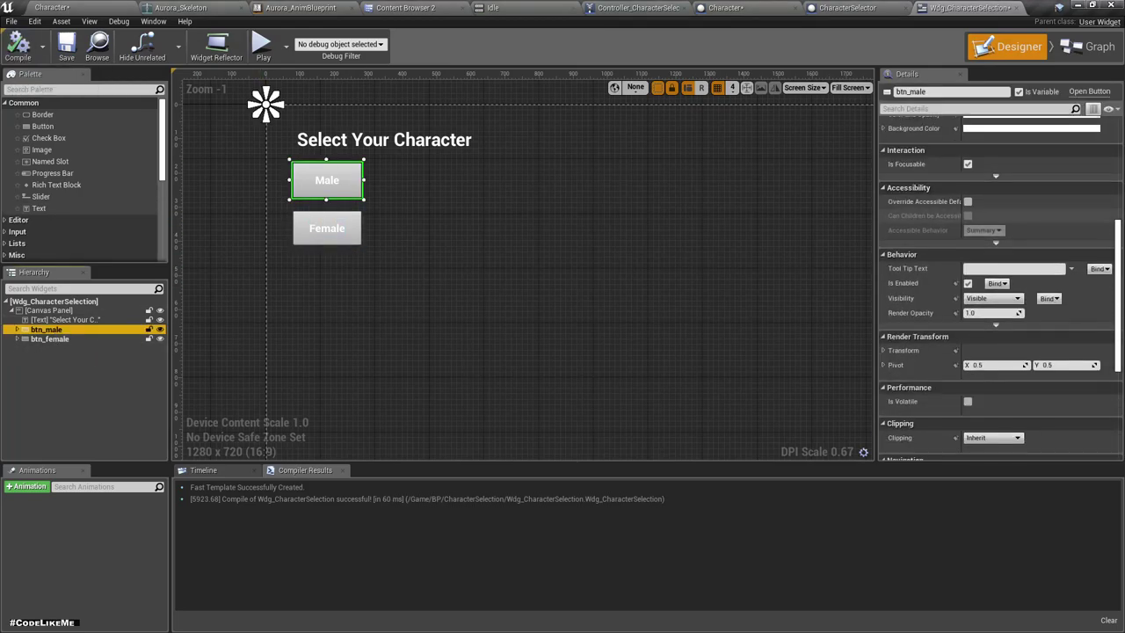
{"action": "scroll", "coordinate": [997, 290], "scroll_direction": "down", "scroll_amount": 5}
{"action": "scroll", "coordinate": [998, 289], "scroll_direction": "down", "scroll_amount": 5}
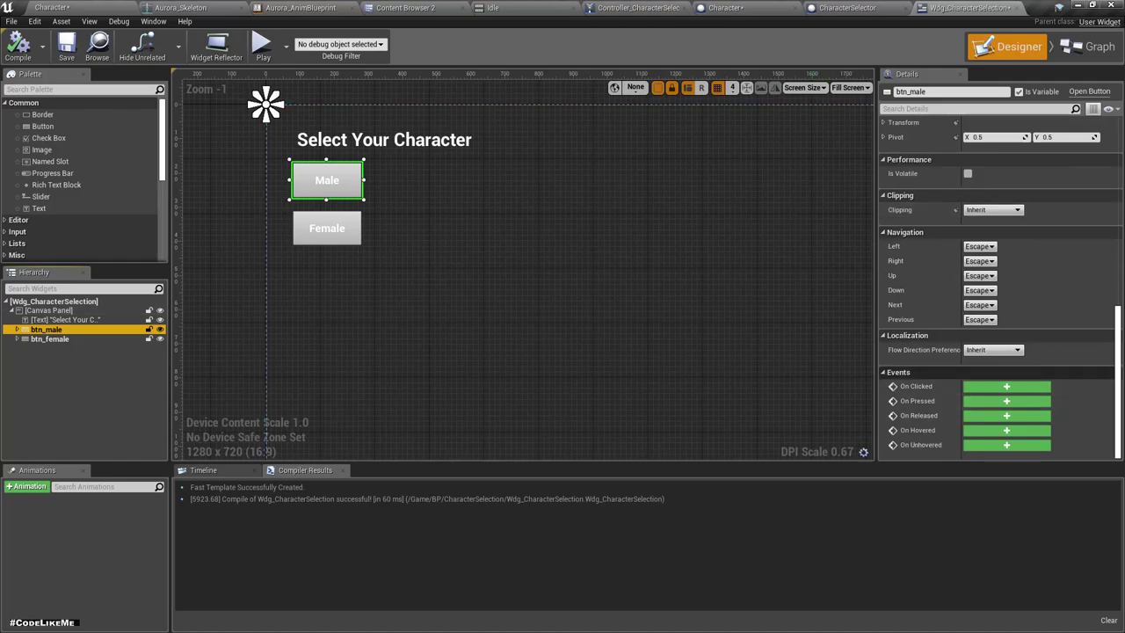
{"action": "left_click", "coordinate": [1006, 385]}
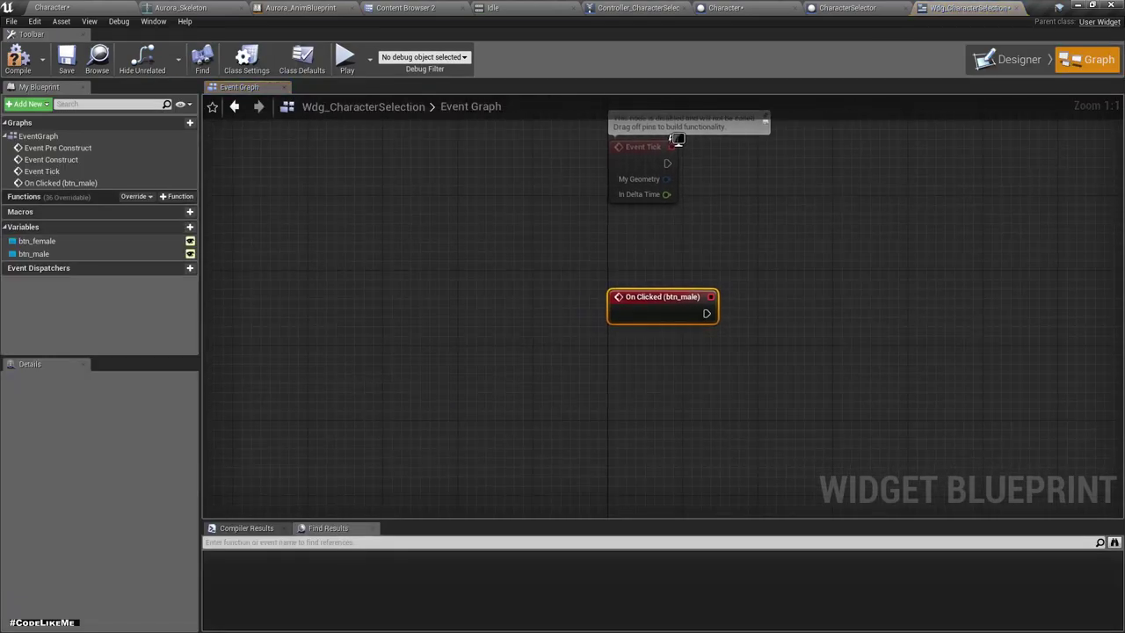
Add an On Clicked event for btn_female and compile with F7
{"action": "left_click", "coordinate": [33, 253]}
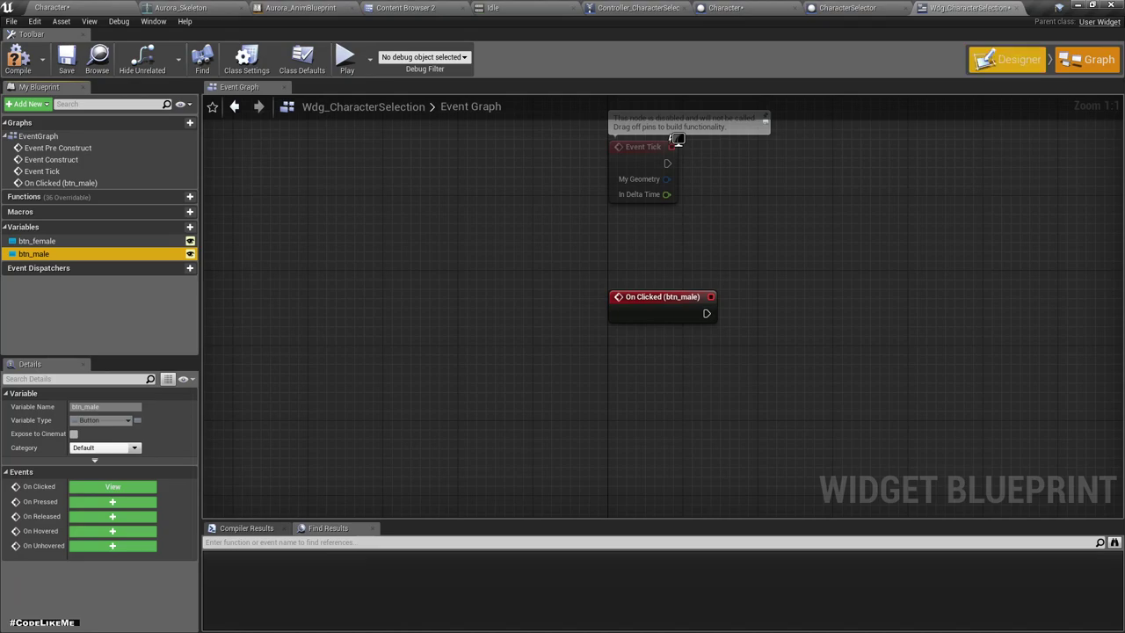
{"action": "left_click", "coordinate": [1010, 59]}
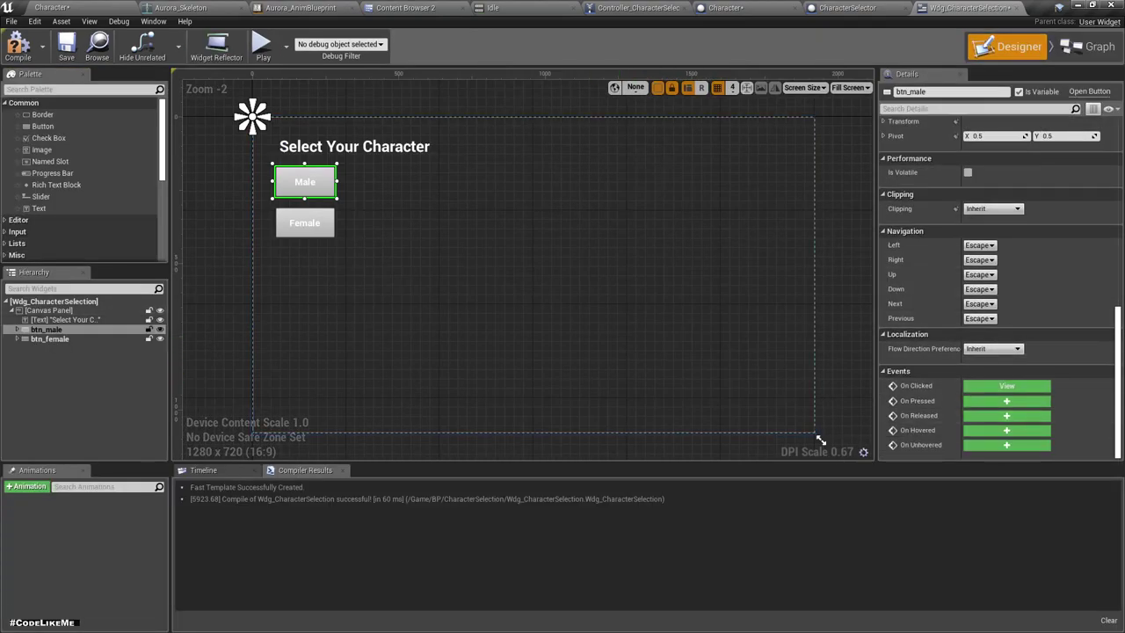
{"action": "left_click", "coordinate": [49, 338]}
{"action": "left_click", "coordinate": [1006, 385]}
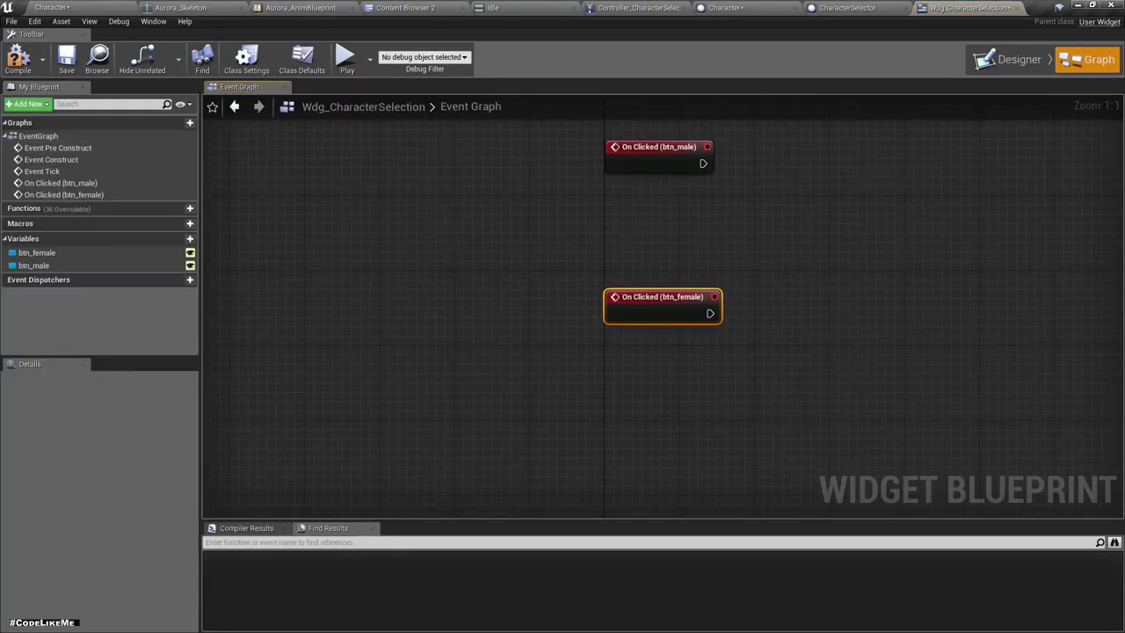
{"action": "key", "text": "F7"}
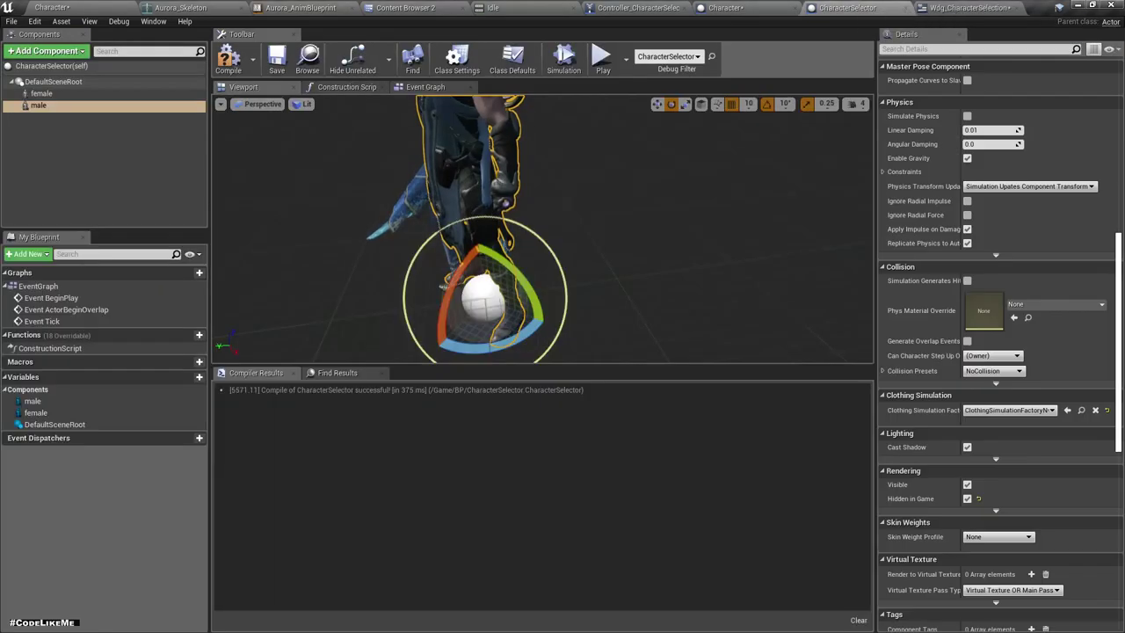
Add a custom event named Select Gender in the CharacterSelector event graph
{"action": "left_click", "coordinate": [427, 87]}
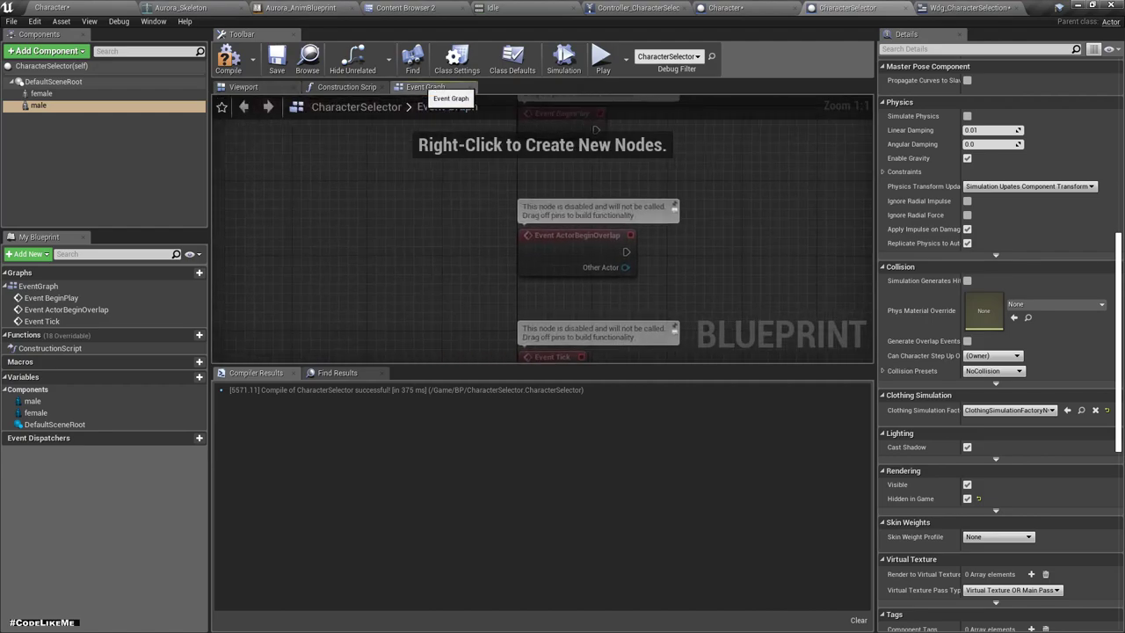
{"action": "right_click", "coordinate": [507, 316]}
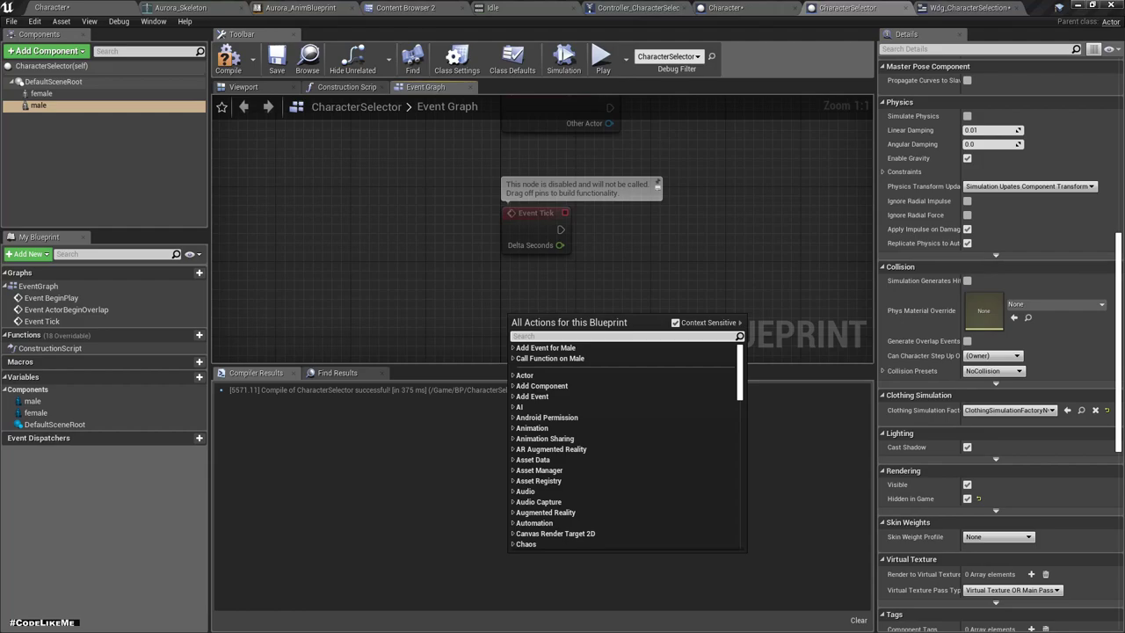
{"action": "scroll", "coordinate": [624, 443], "scroll_direction": "down", "scroll_amount": 10}
{"action": "scroll", "coordinate": [624, 444], "scroll_direction": "down", "scroll_amount": 10}
{"action": "scroll", "coordinate": [624, 443], "scroll_direction": "down", "scroll_amount": 10}
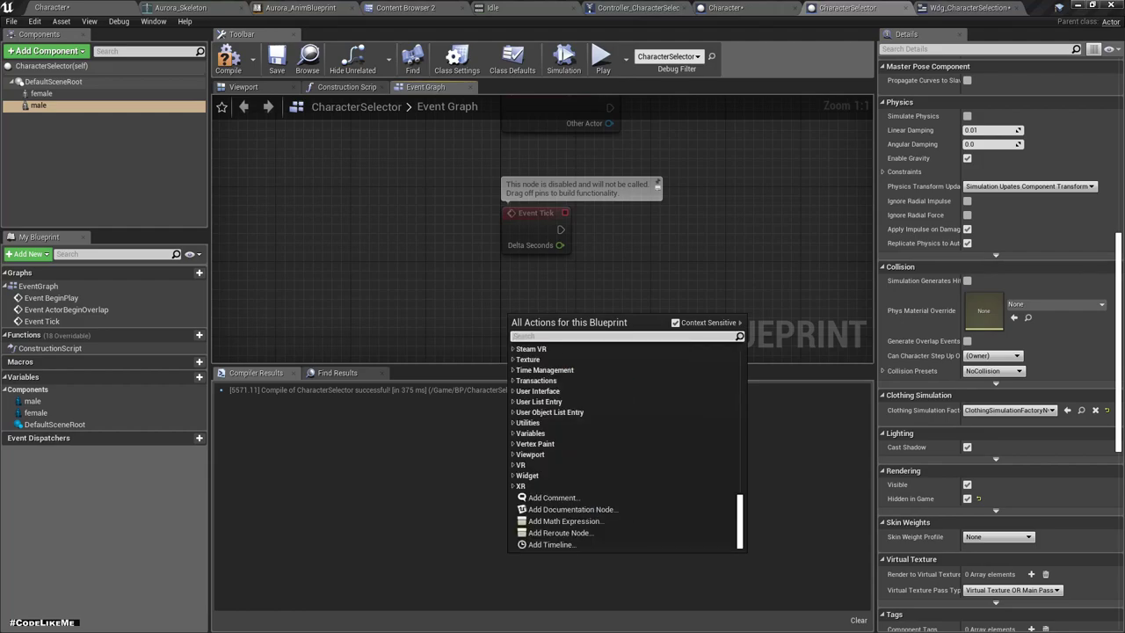
{"action": "type", "text": "Select"}
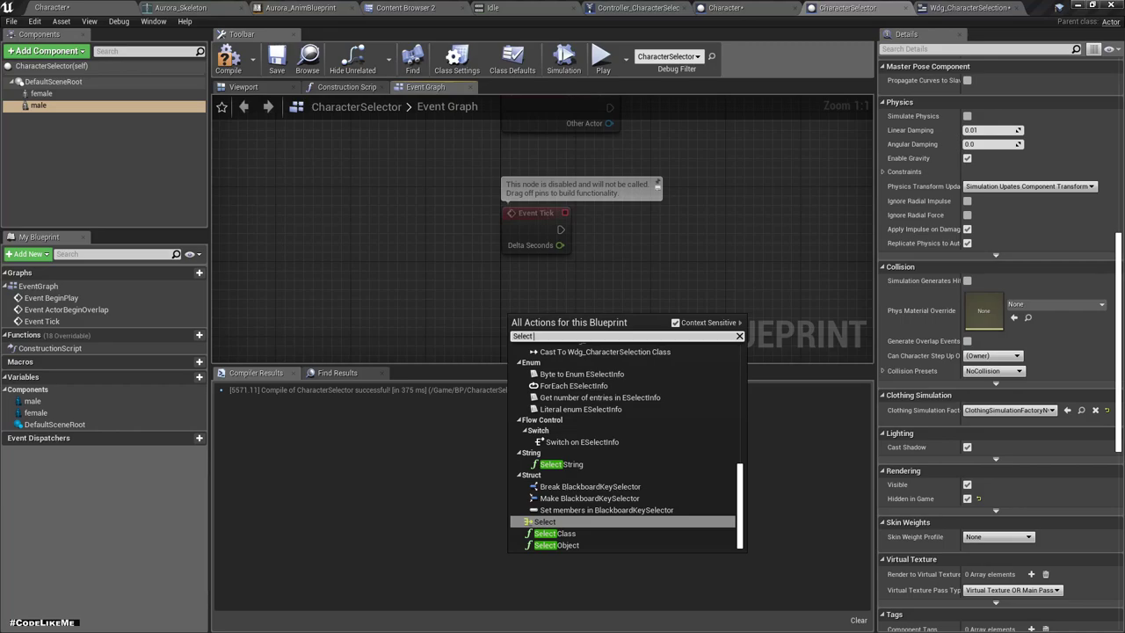
{"action": "type", "text": "Male"}
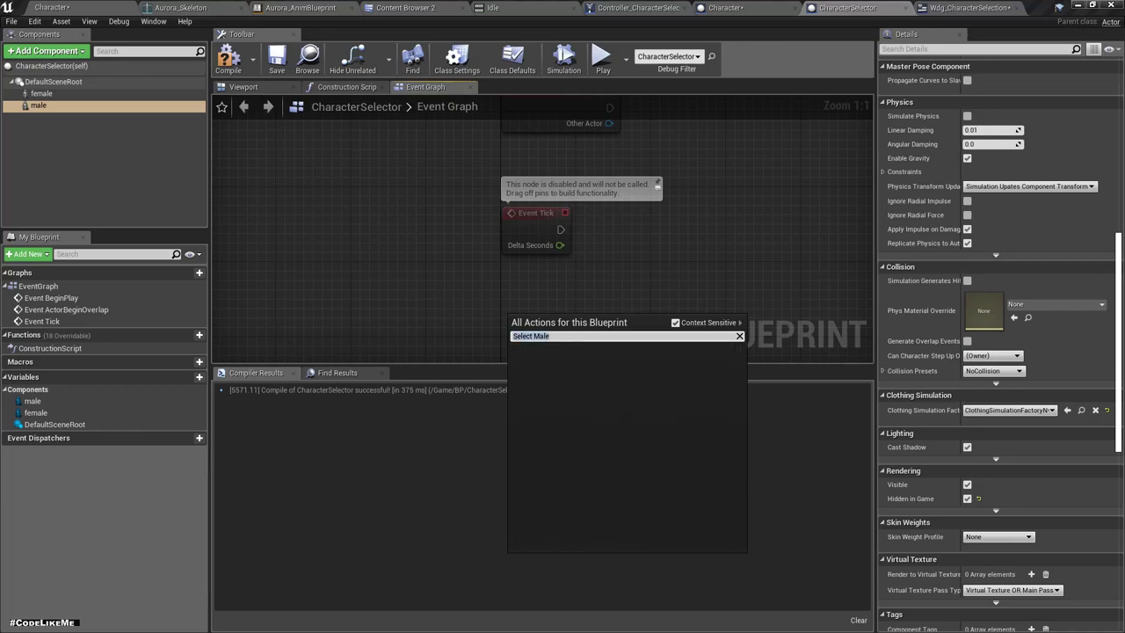
{"action": "type", "text": "custom eve"}
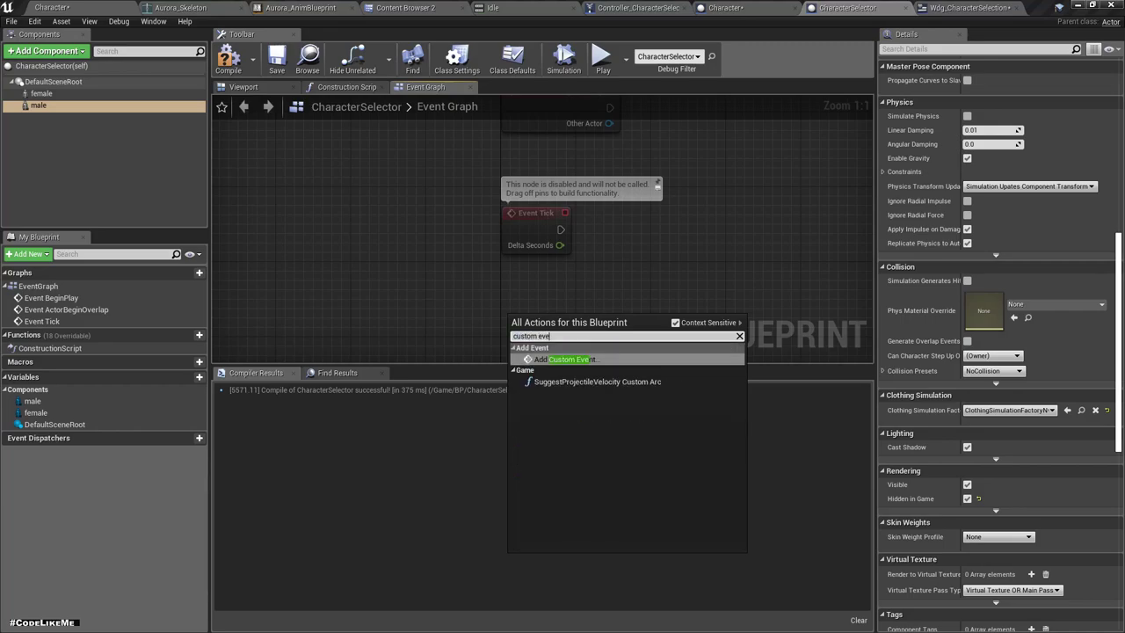
{"action": "key", "text": "Return"}
{"action": "type", "text": "Select Ge"}
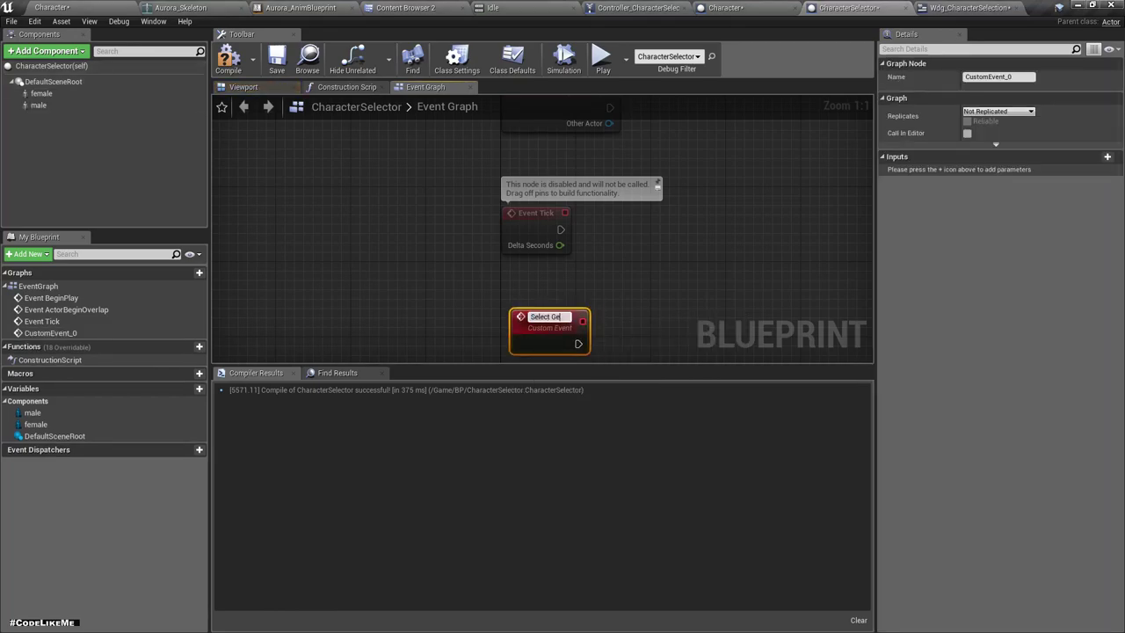
{"action": "type", "text": "n"}
{"action": "type", "text": "der"}
{"action": "key", "text": "Return"}
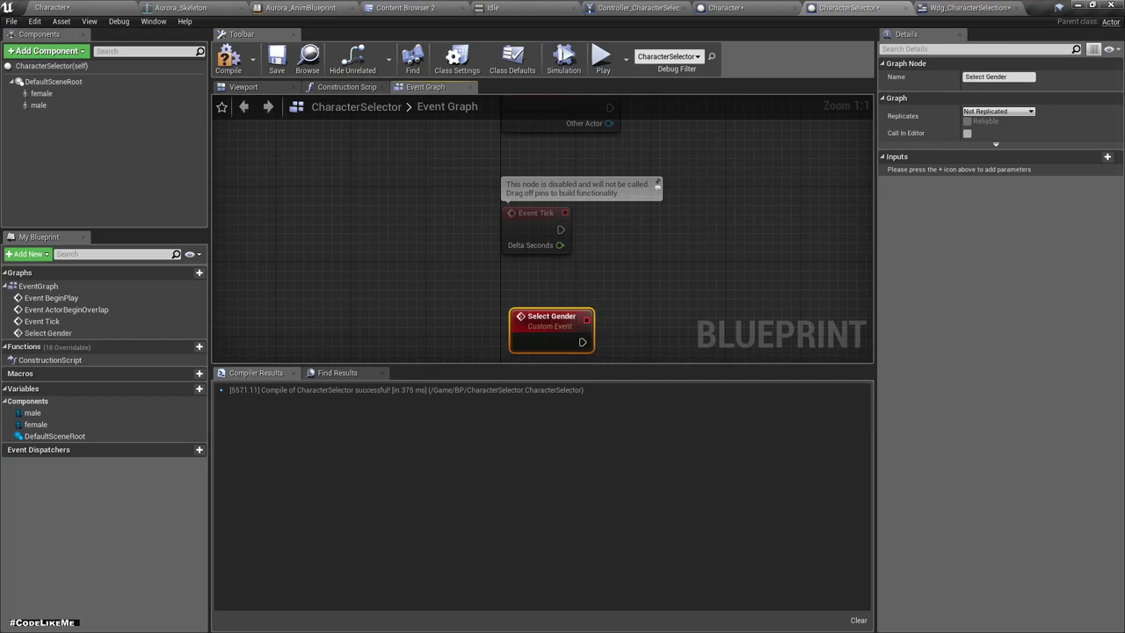
Give Select Gender a Boolean input named Male Or Female
{"action": "left_click", "coordinate": [1107, 156]}
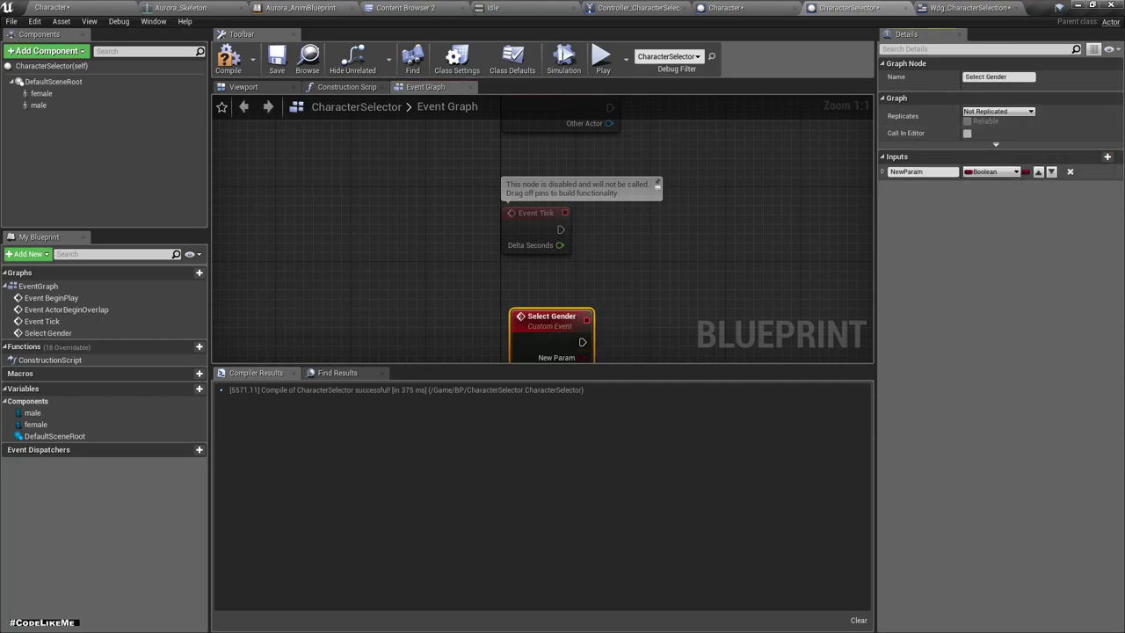
{"action": "double_click", "coordinate": [922, 172]}
{"action": "type", "text": "male or femal"}
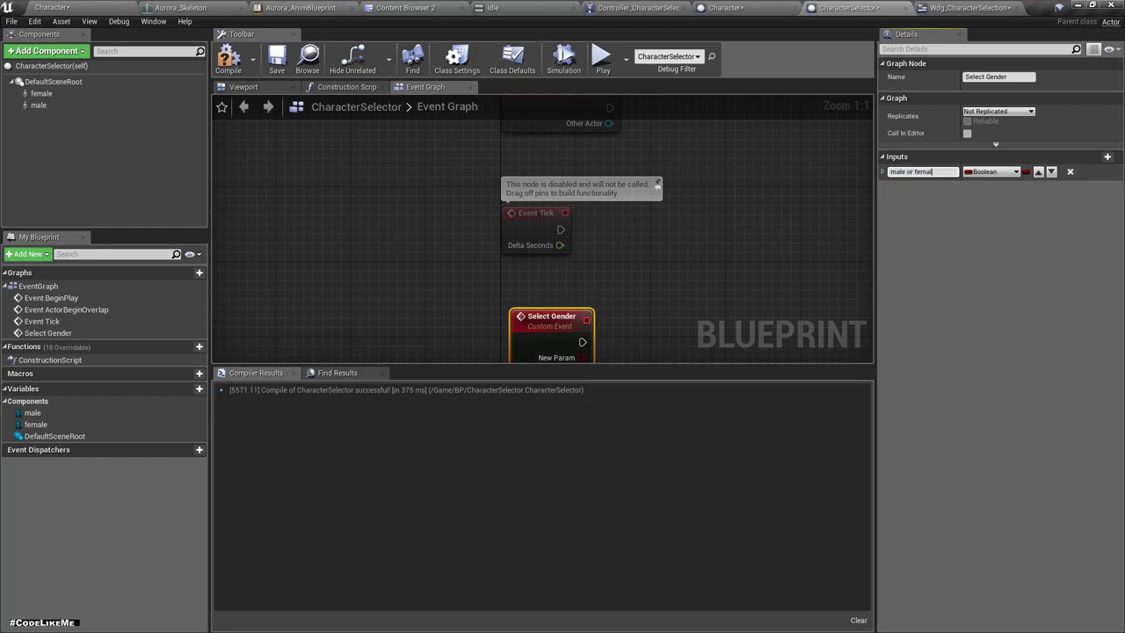
{"action": "type", "text": "e"}
{"action": "key", "text": "Return"}
Drag the Female and Male components into the graph as reference nodes
{"action": "right_click_drag", "start_coordinate": [645, 267], "coordinate": [582, 137]}
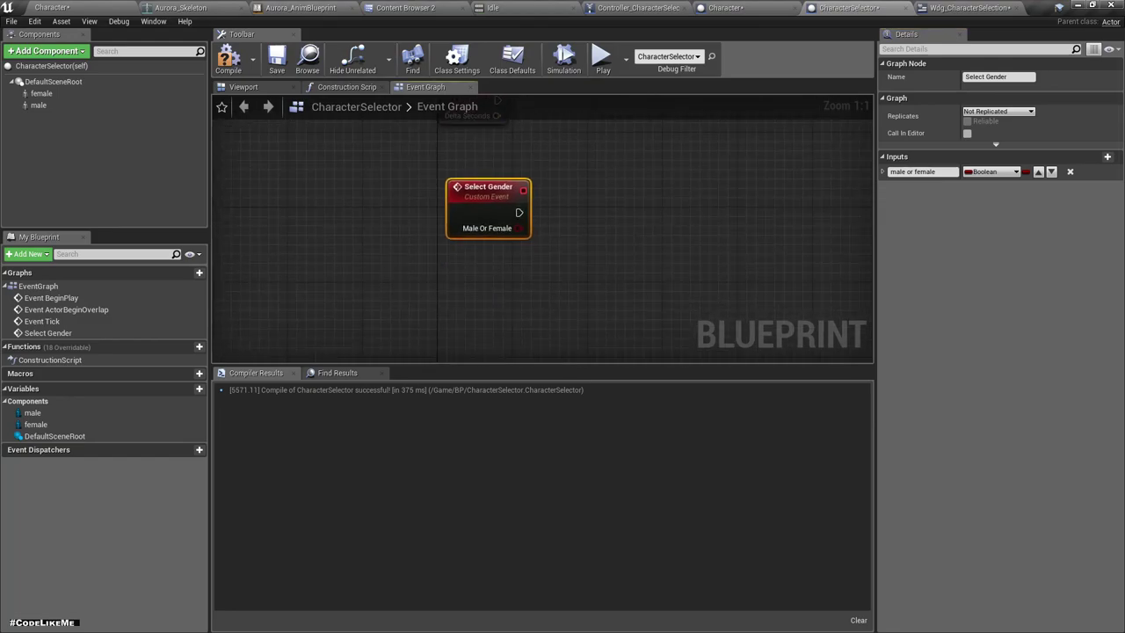
{"action": "left_click", "coordinate": [52, 80]}
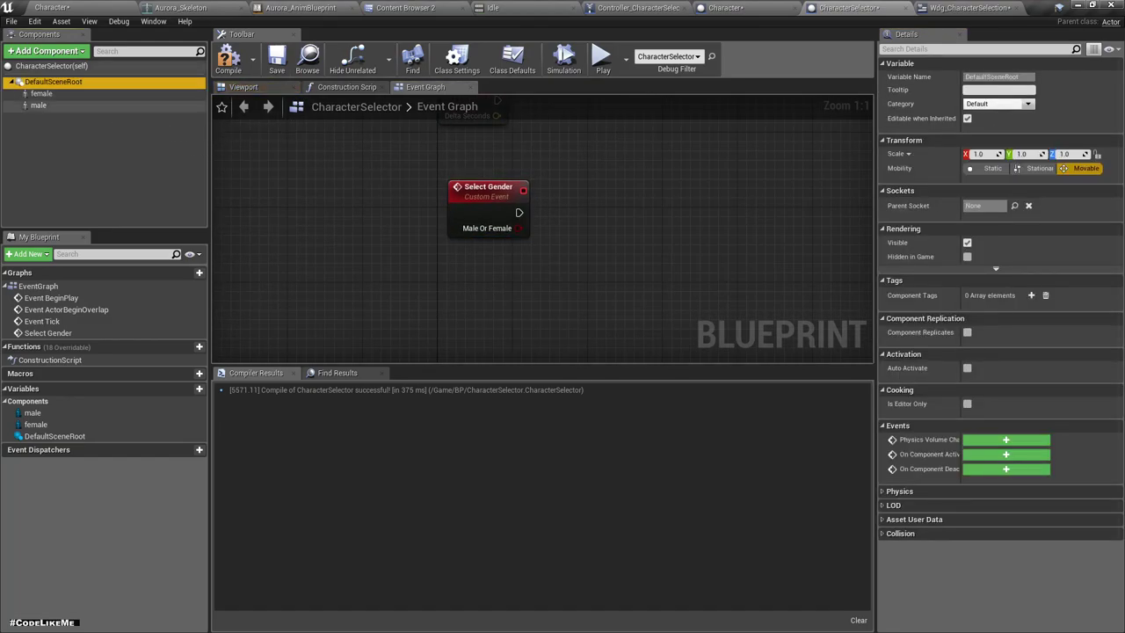
{"action": "left_click", "coordinate": [39, 104]}
{"action": "left_click", "coordinate": [41, 94], "text": "ctrl"}
{"action": "mouse_move", "coordinate": [41, 93]}
{"action": "left_mouse_down"}
{"action": "mouse_move", "coordinate": [692, 264]}
{"action": "mouse_move", "coordinate": [622, 236]}
{"action": "left_mouse_up"}
Add a Set Visibility node targeting the Female reference
{"action": "left_click", "coordinate": [615, 307]}
{"action": "right_click_drag", "start_coordinate": [615, 307], "coordinate": [538, 296]}
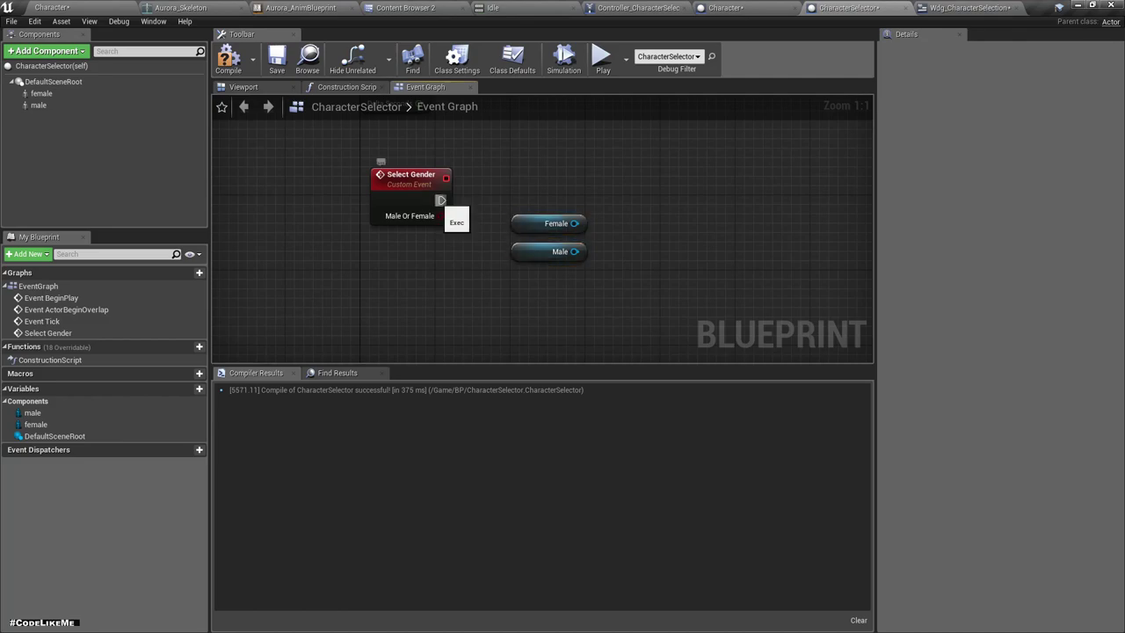
{"action": "left_click_drag", "start_coordinate": [573, 223], "coordinate": [613, 225]}
{"action": "type", "text": "set"}
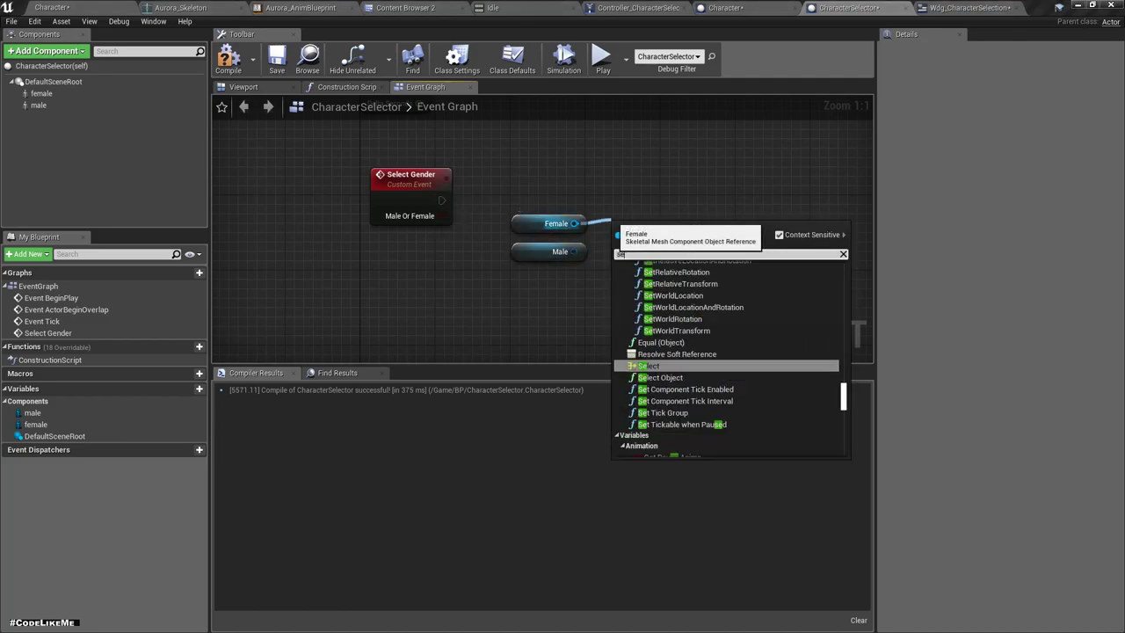
{"action": "type", "text": " hid"}
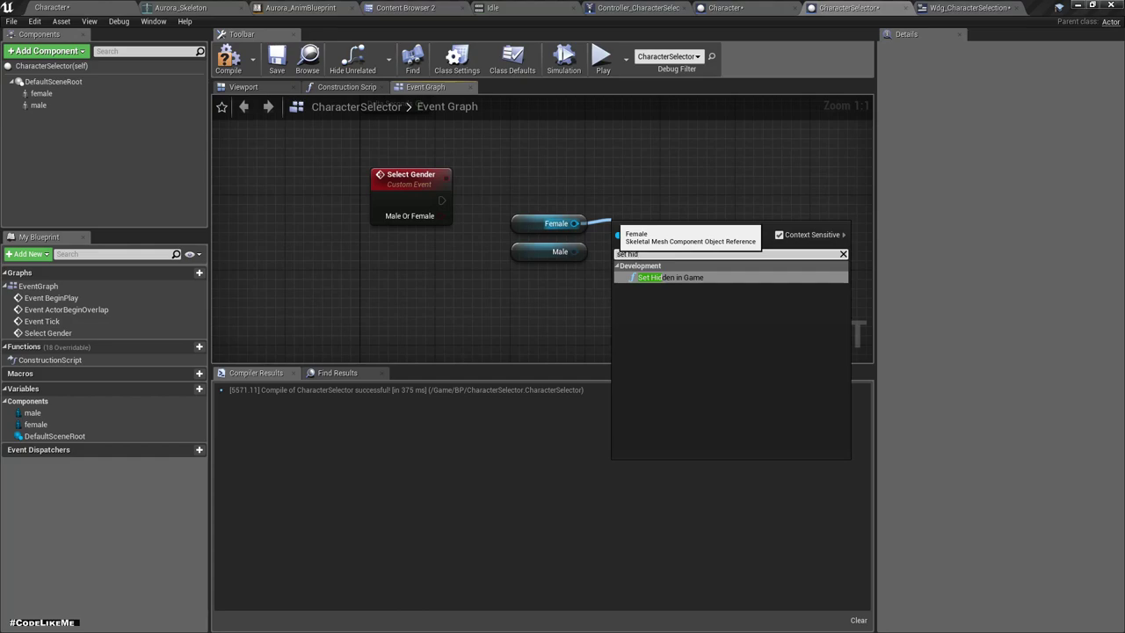
{"action": "key", "text": "BackSpace"}
{"action": "key", "text": "BackSpace"}
{"action": "key", "text": "BackSpace"}
{"action": "type", "text": "visi"}
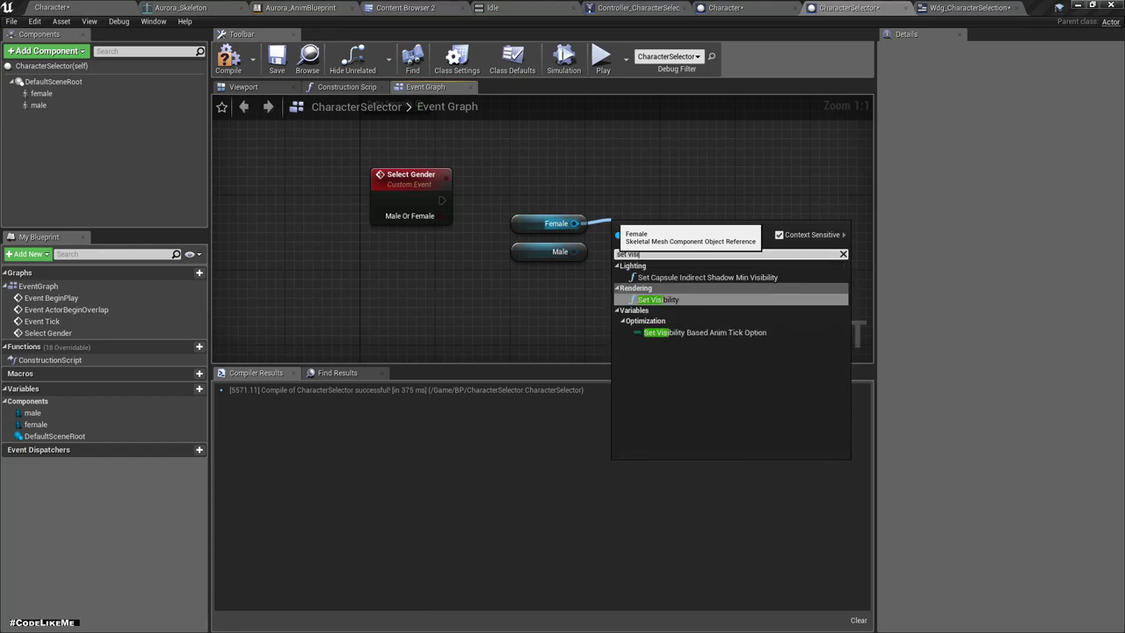
{"action": "key", "text": "Return"}
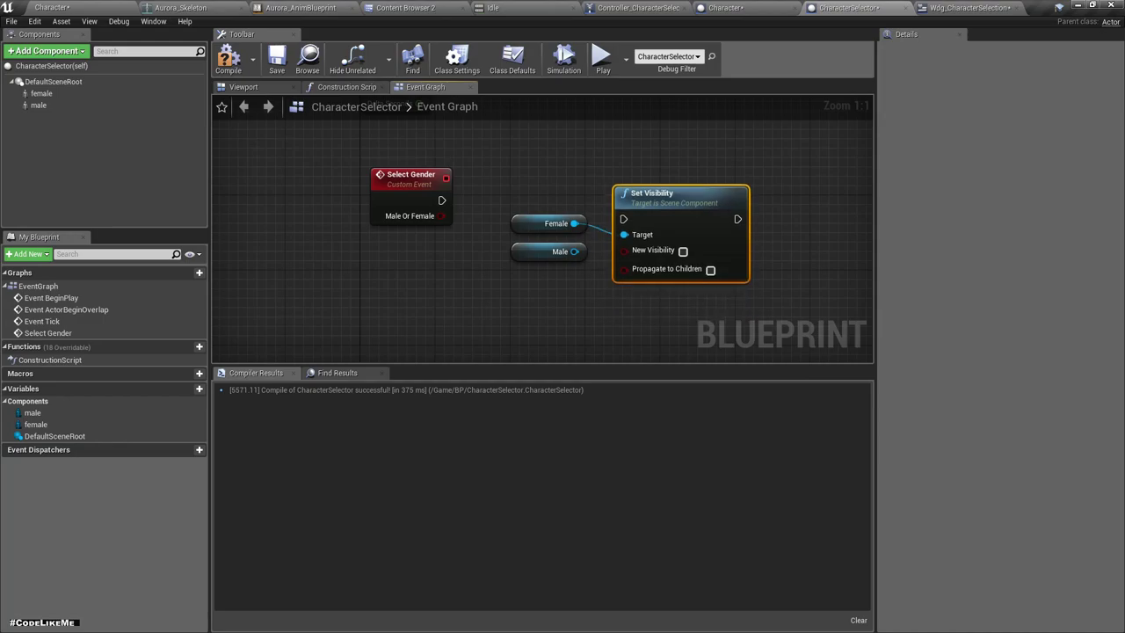
{"action": "left_click_drag", "start_coordinate": [668, 230], "coordinate": [685, 230]}
Add a second Set Visibility node targeting the Male reference
{"action": "right_click_drag", "start_coordinate": [790, 290], "coordinate": [629, 274]}
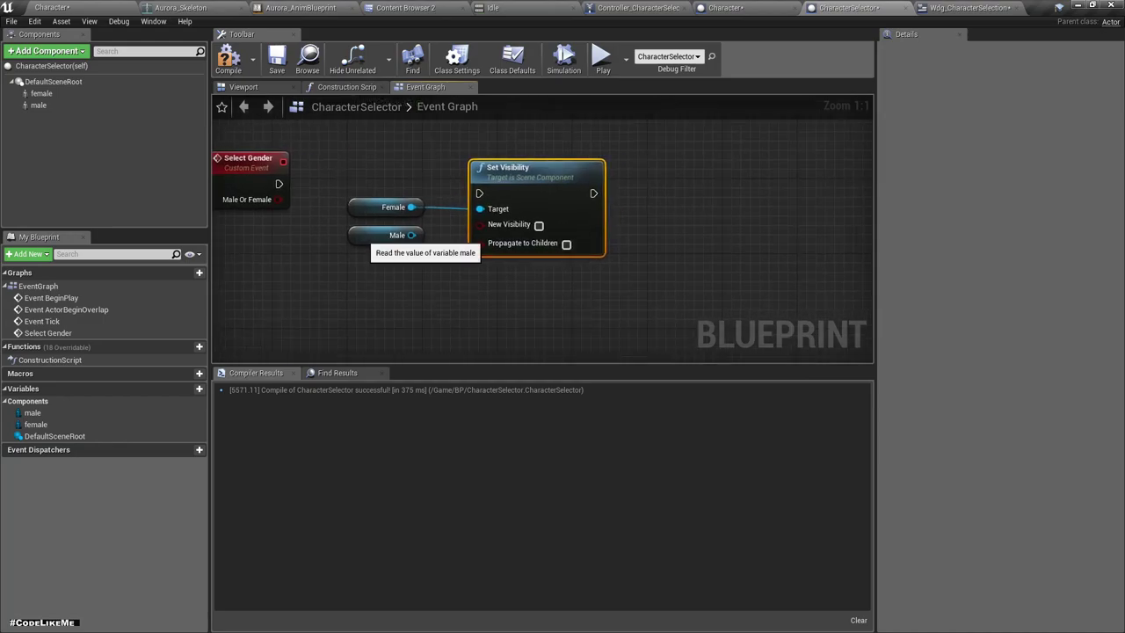
{"action": "left_click_drag", "start_coordinate": [393, 235], "coordinate": [440, 302]}
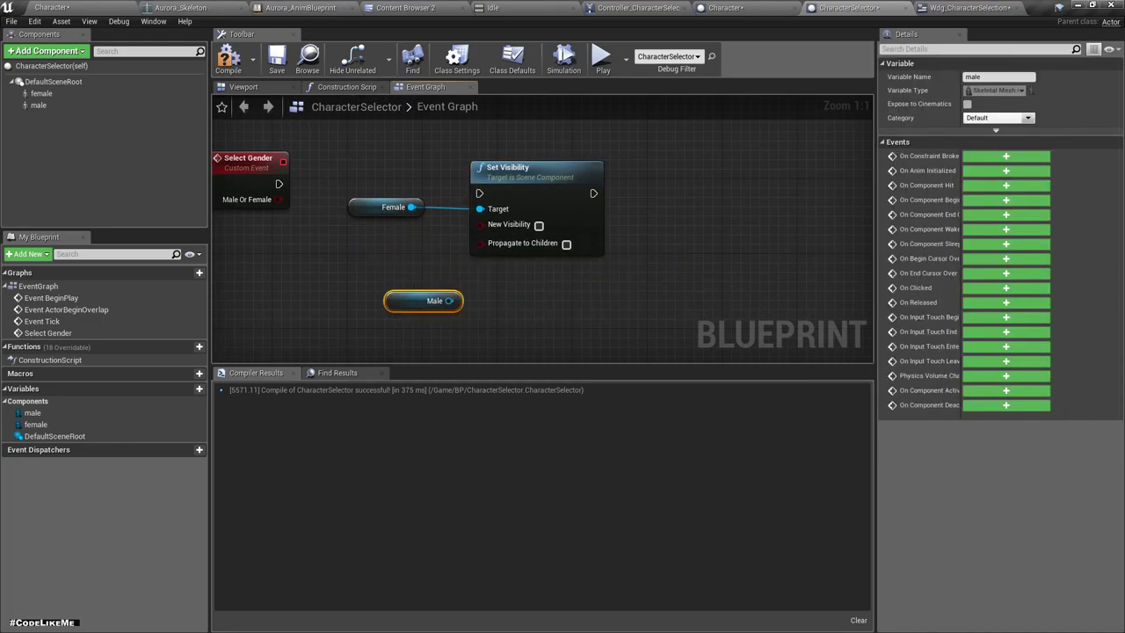
{"action": "right_click_drag", "start_coordinate": [444, 303], "coordinate": [430, 248]}
{"action": "left_click_drag", "start_coordinate": [428, 246], "coordinate": [464, 267]}
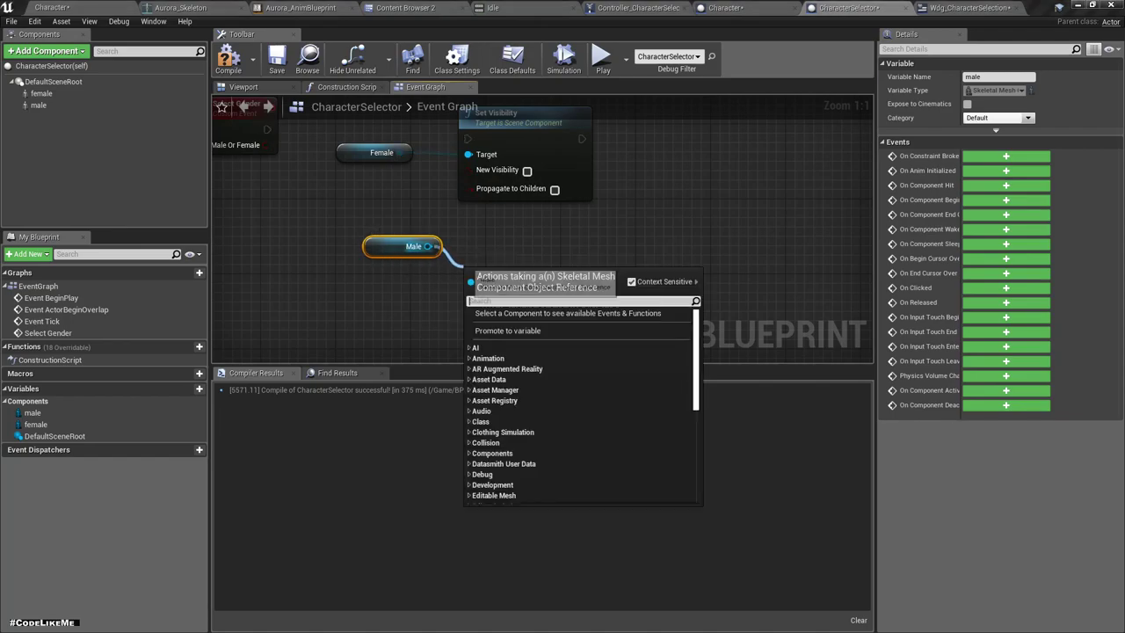
{"action": "type", "text": "set visi"}
{"action": "key", "text": "Return"}
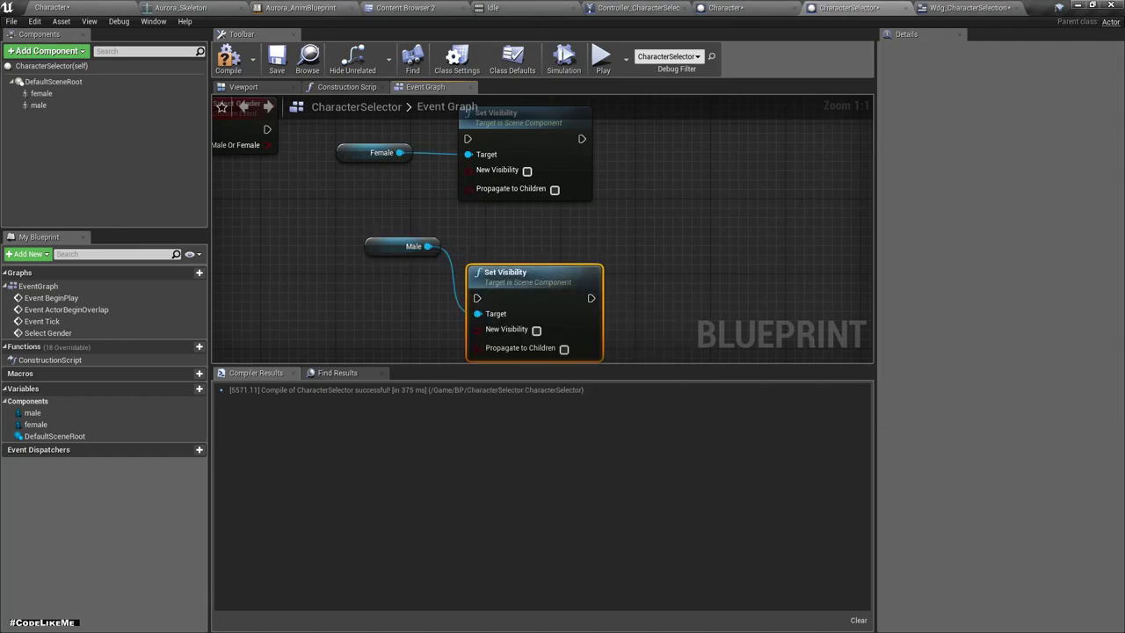
{"action": "left_click_drag", "start_coordinate": [506, 272], "coordinate": [516, 256]}
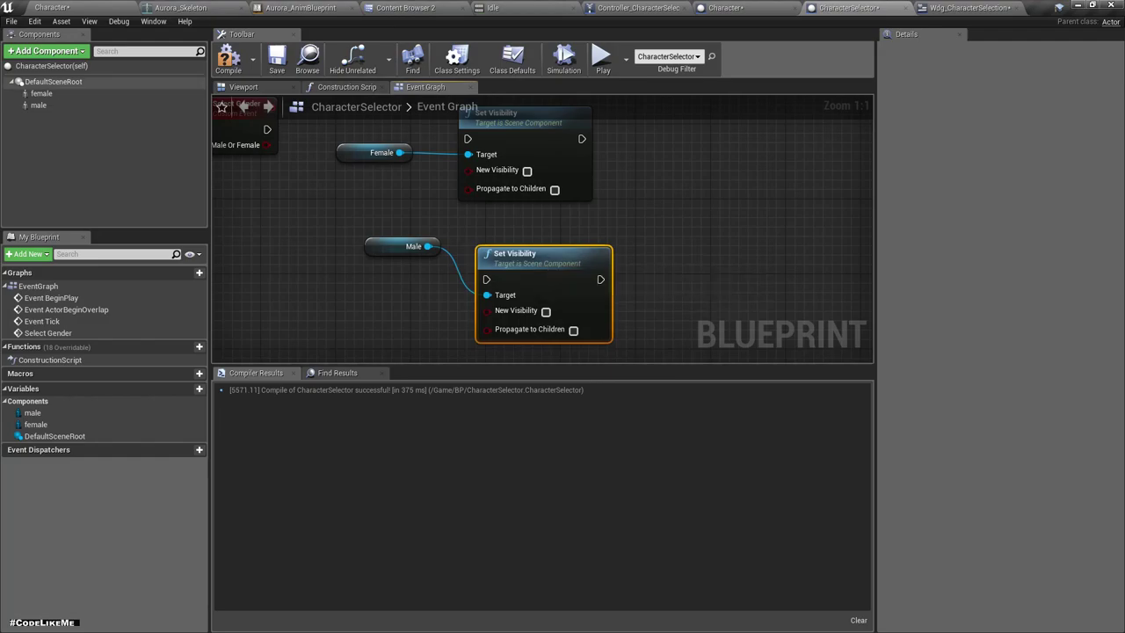
Turn off the male component's Visible setting and compile the blueprint
{"action": "left_click", "coordinate": [39, 105]}
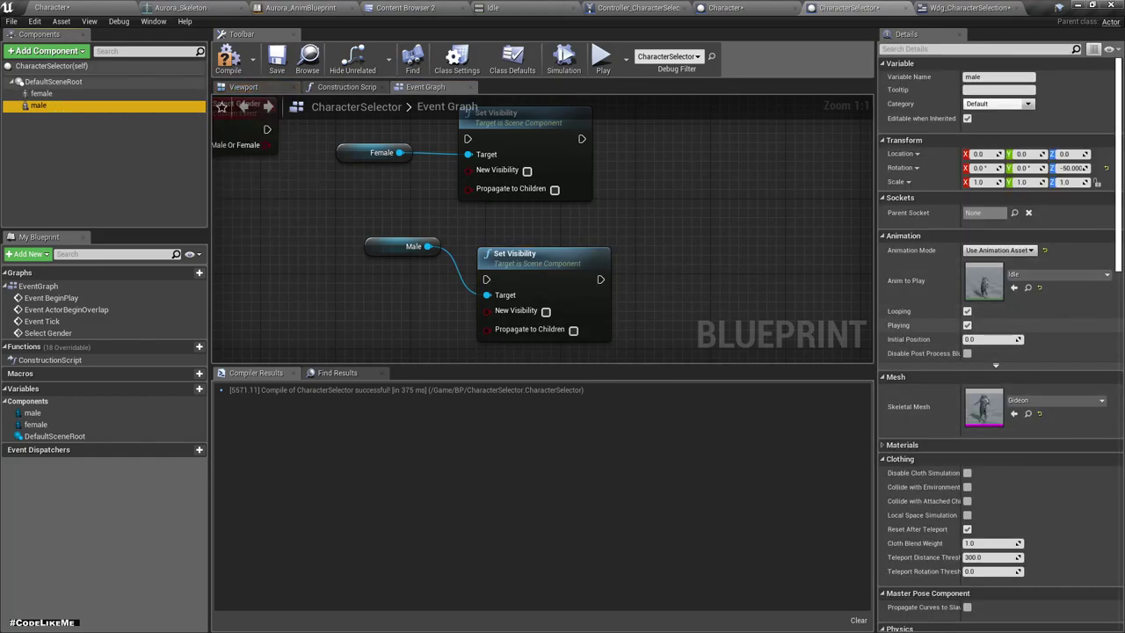
{"action": "scroll", "coordinate": [1000, 351], "scroll_direction": "down", "scroll_amount": 6}
{"action": "scroll", "coordinate": [1000, 352], "scroll_direction": "down", "scroll_amount": 2}
{"action": "scroll", "coordinate": [970, 428], "scroll_direction": "down", "scroll_amount": 5}
{"action": "scroll", "coordinate": [969, 429], "scroll_direction": "down", "scroll_amount": 1}
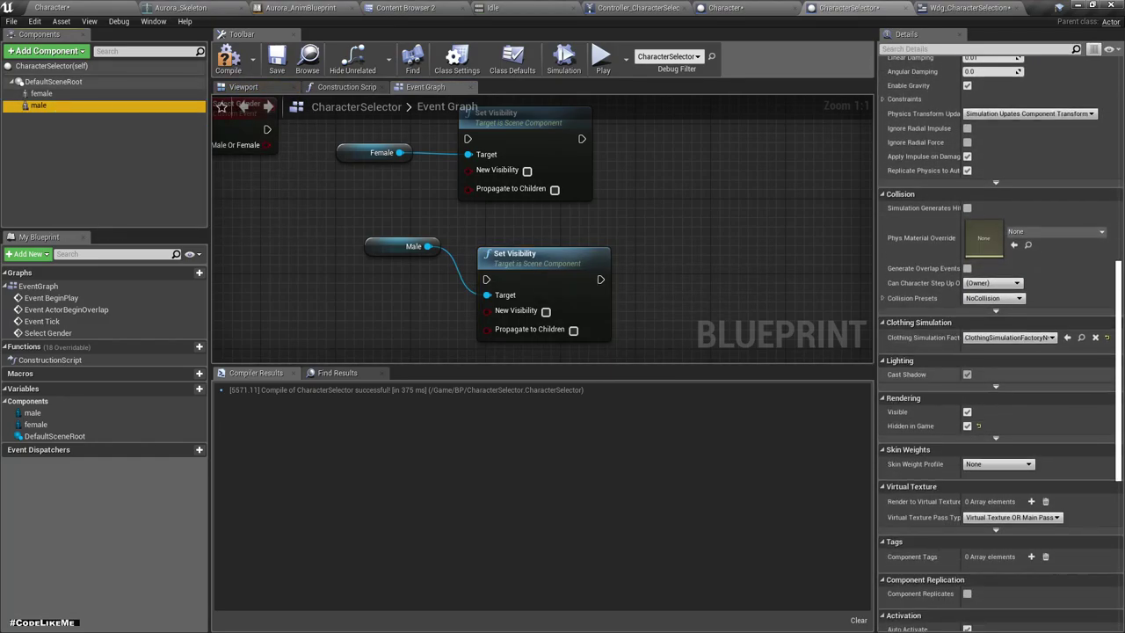
{"action": "left_click", "coordinate": [966, 425]}
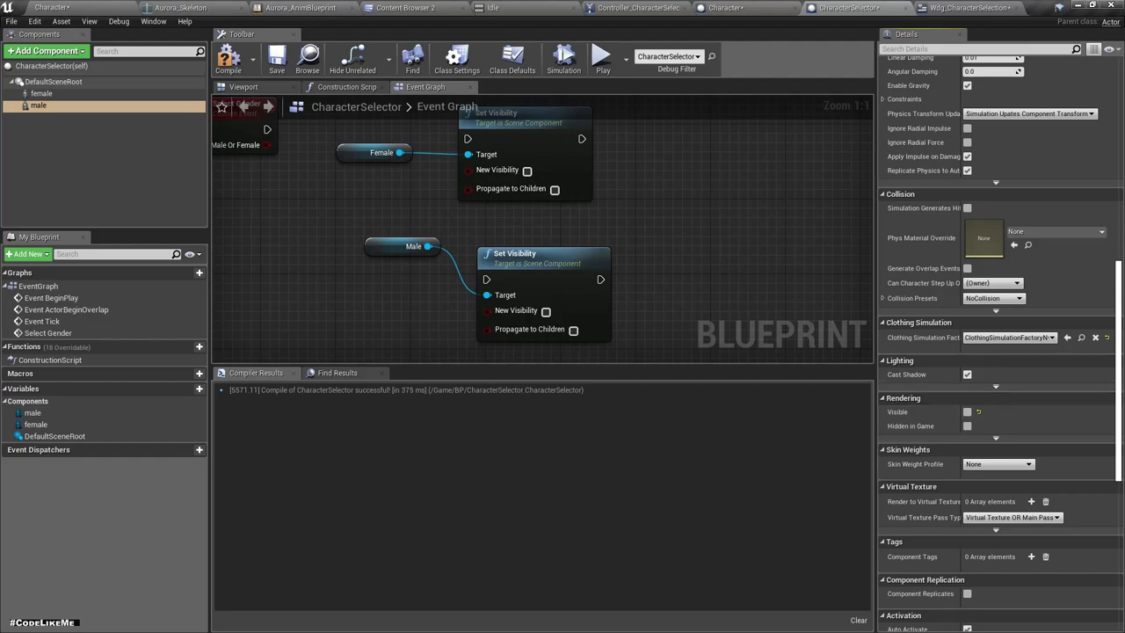
{"action": "left_click", "coordinate": [230, 64]}
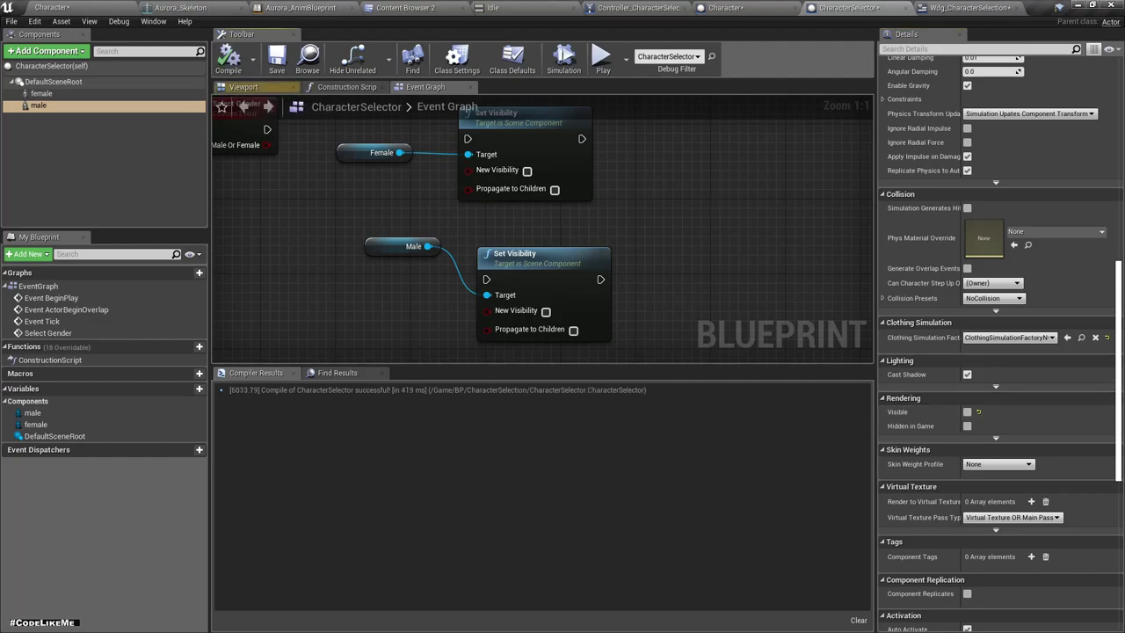
Chain Select Gender's execution into the female, then the male, Set Visibility node
{"action": "right_click_drag", "start_coordinate": [650, 212], "coordinate": [675, 227]}
{"action": "left_click", "coordinate": [552, 265]}
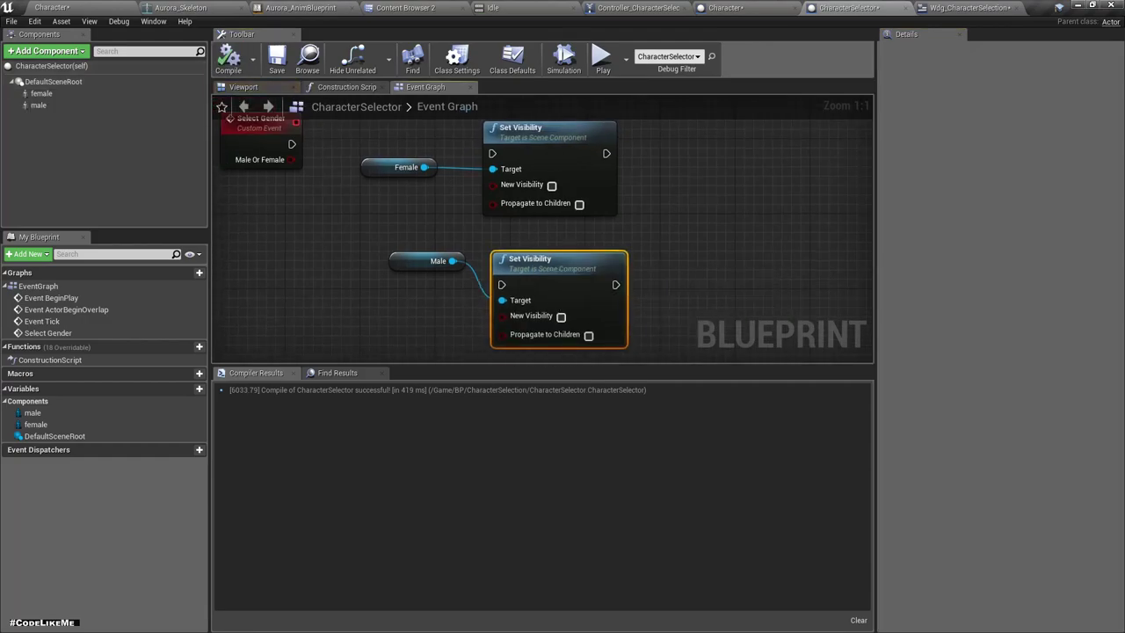
{"action": "right_click_drag", "start_coordinate": [554, 273], "coordinate": [585, 308]}
{"action": "left_click_drag", "start_coordinate": [323, 179], "coordinate": [524, 188]}
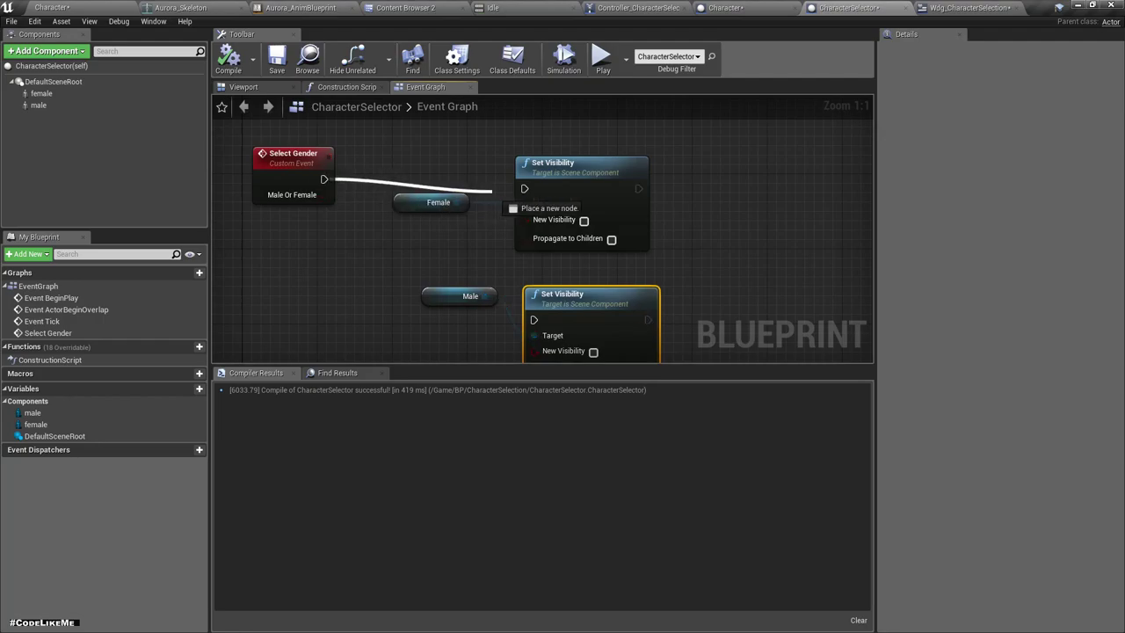
{"action": "left_click_drag", "start_coordinate": [639, 188], "coordinate": [533, 320]}
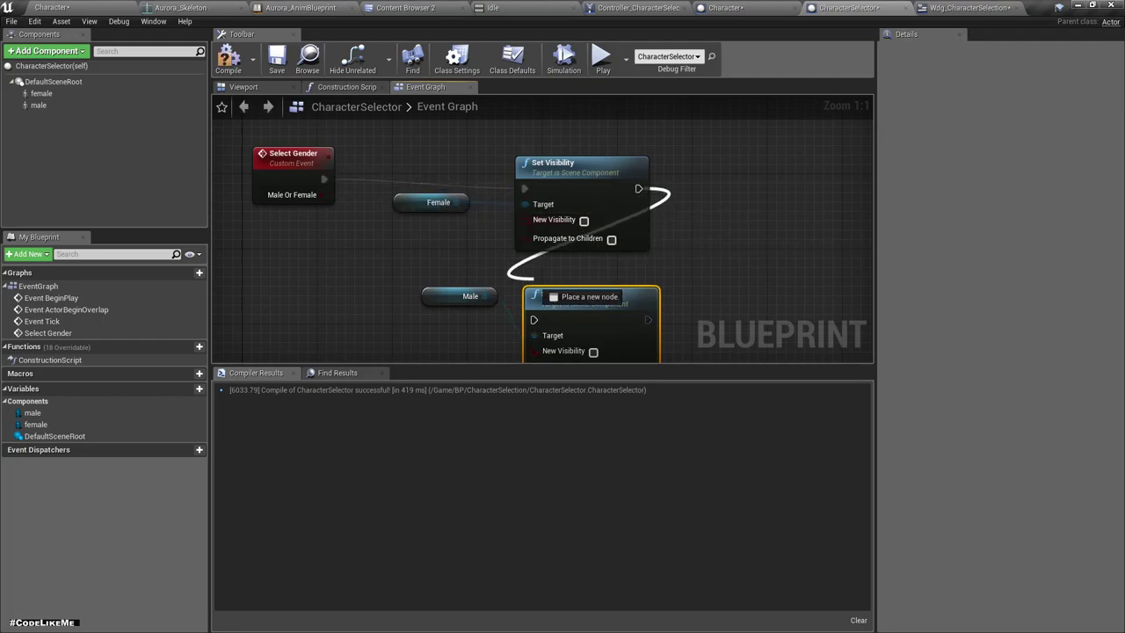
Connect Male Or Female to the male node's New Visibility
{"action": "right_click_drag", "start_coordinate": [534, 320], "coordinate": [611, 326]}
{"action": "left_click_drag", "start_coordinate": [400, 200], "coordinate": [431, 256]}
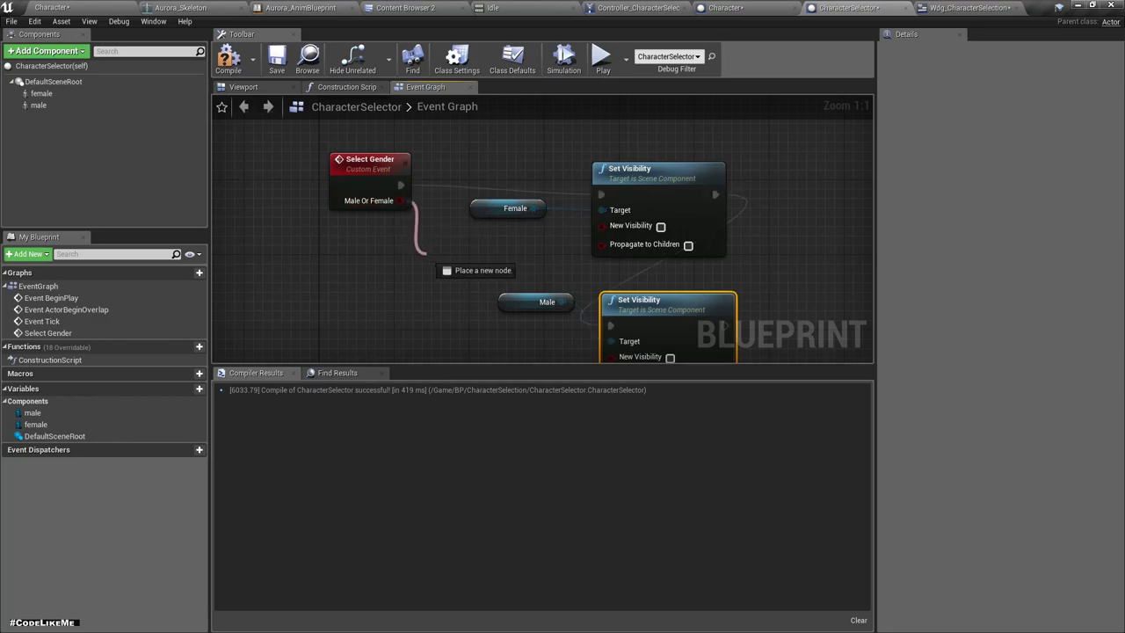
{"action": "left_click_drag", "start_coordinate": [430, 257], "coordinate": [611, 237]}
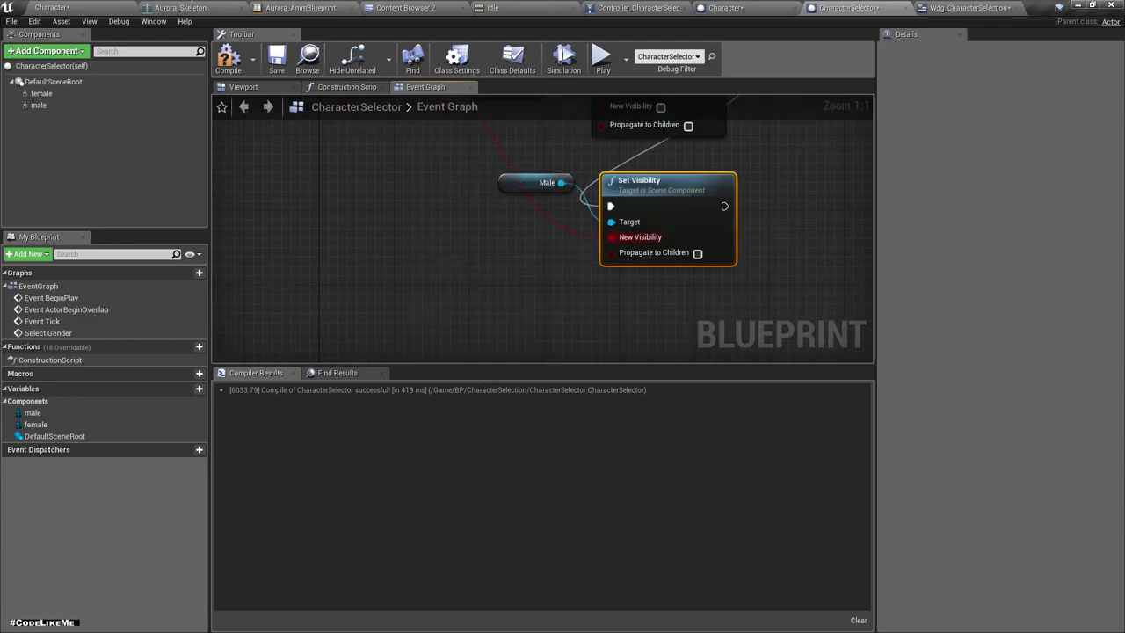
{"action": "right_click_drag", "start_coordinate": [615, 238], "coordinate": [650, 365]}
Feed Male Or Female through a NOT node into the female visibility, then compile and save all
{"action": "left_click_drag", "start_coordinate": [433, 239], "coordinate": [463, 296]}
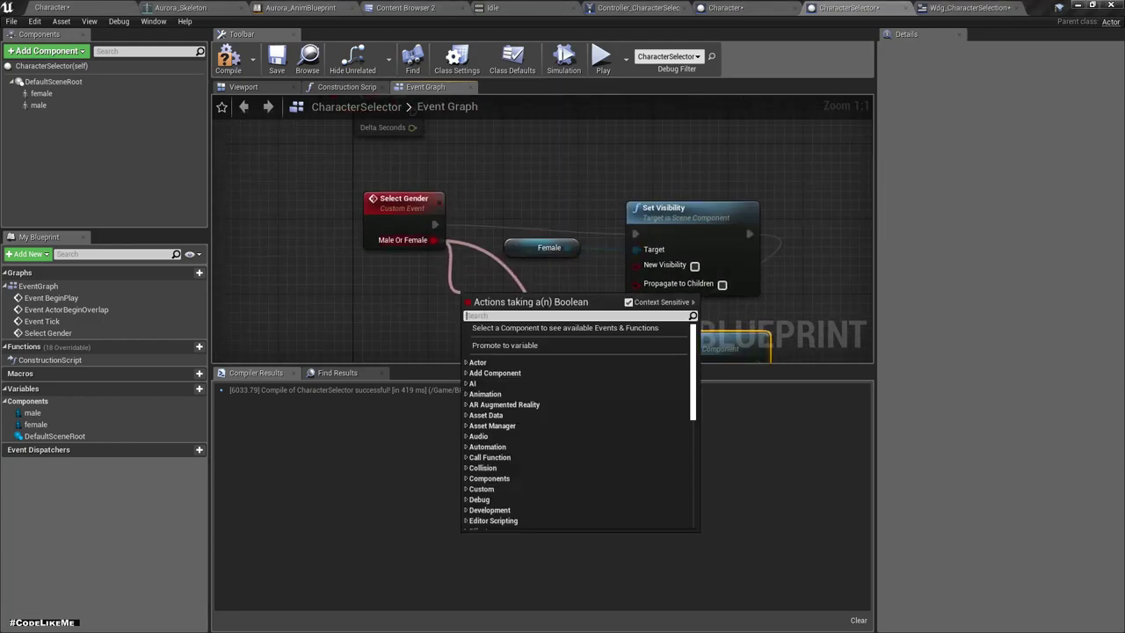
{"action": "type", "text": "not"}
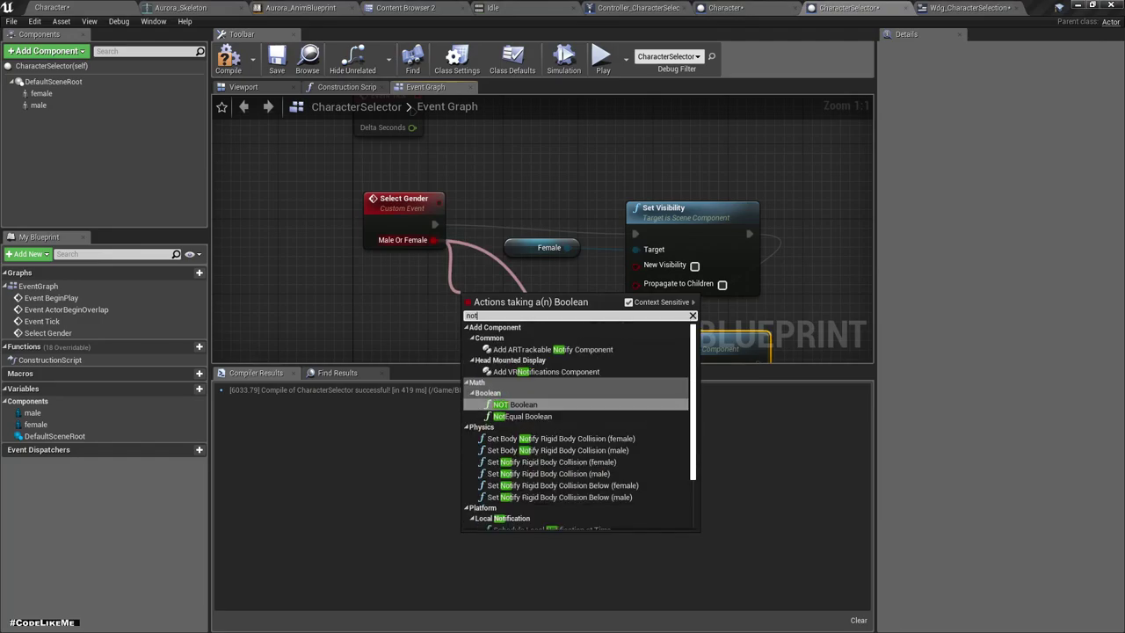
{"action": "key", "text": "Return"}
{"action": "left_click_drag", "start_coordinate": [525, 305], "coordinate": [634, 265]}
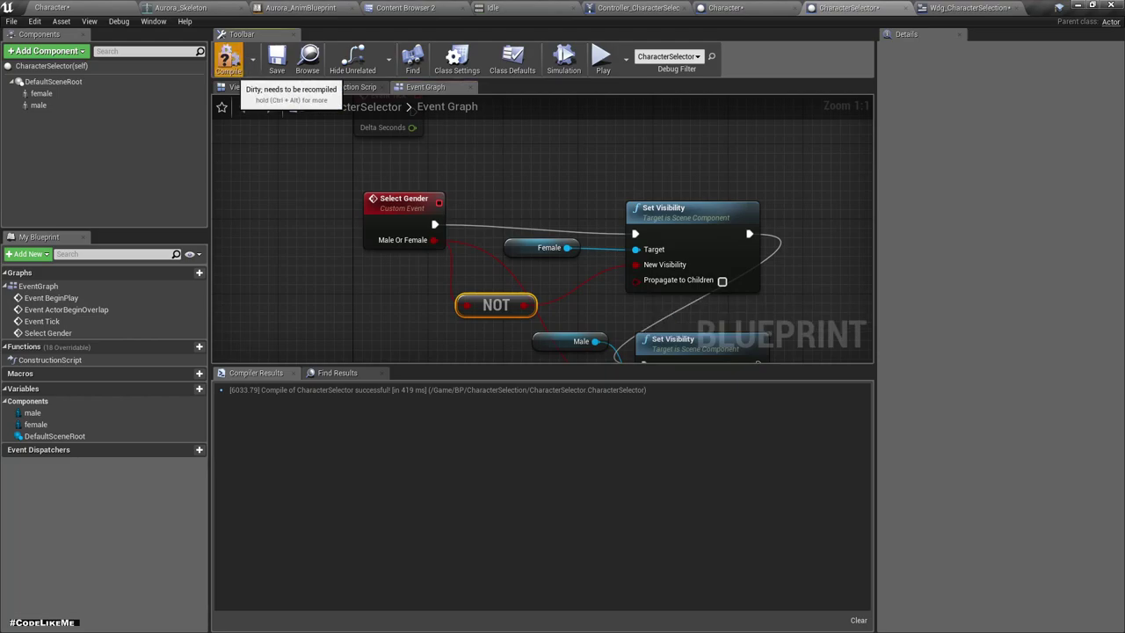
{"action": "left_click", "coordinate": [228, 58]}
{"action": "key", "text": "ctrl+shift+s"}
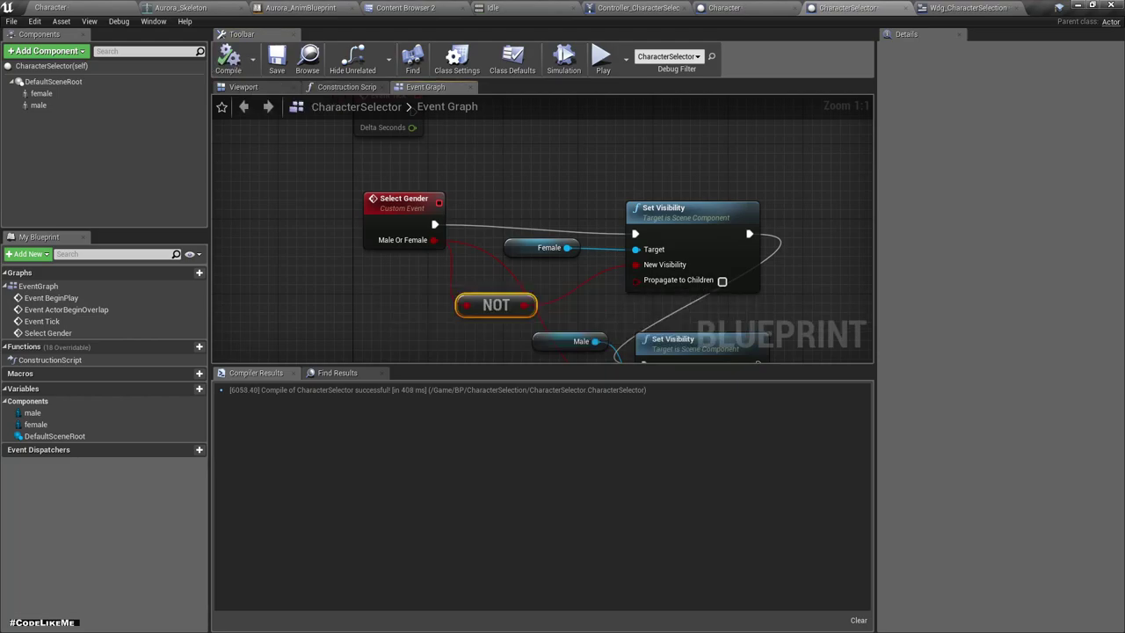
Add a Create Widget node after Event BeginPlay with class Wdg_CharacterSelection
{"action": "double_click", "coordinate": [51, 298]}
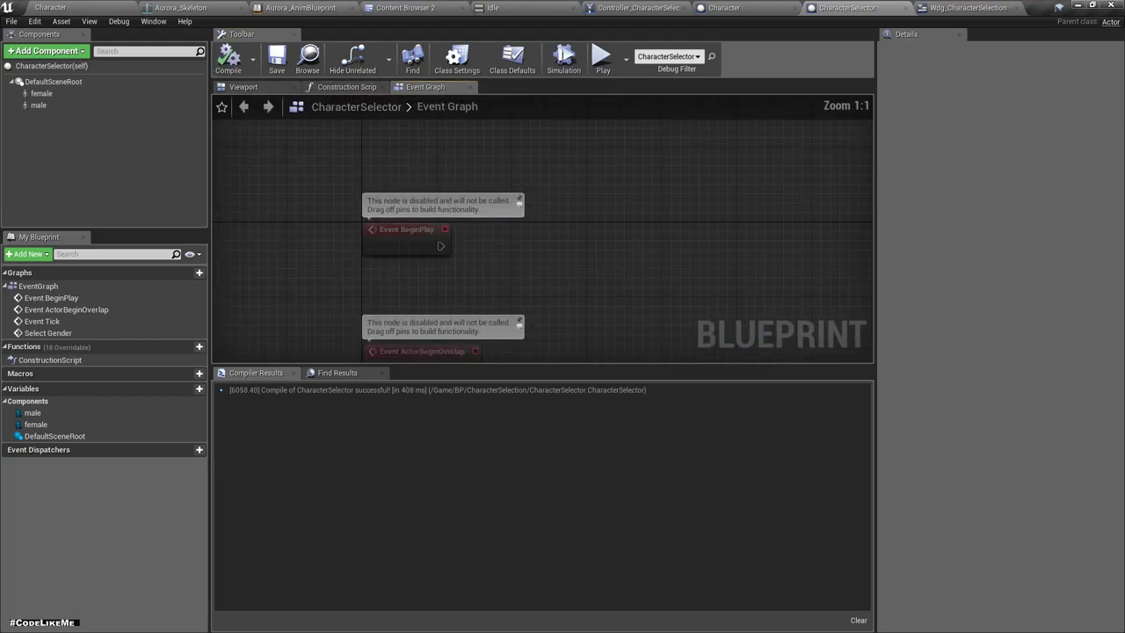
{"action": "mouse_move", "coordinate": [440, 246]}
{"action": "right_mouse_down"}
{"action": "mouse_move", "coordinate": [437, 68]}
{"action": "mouse_move", "coordinate": [422, 254]}
{"action": "right_mouse_up"}
{"action": "left_click_drag", "start_coordinate": [404, 230], "coordinate": [488, 242]}
{"action": "type", "text": "create w"}
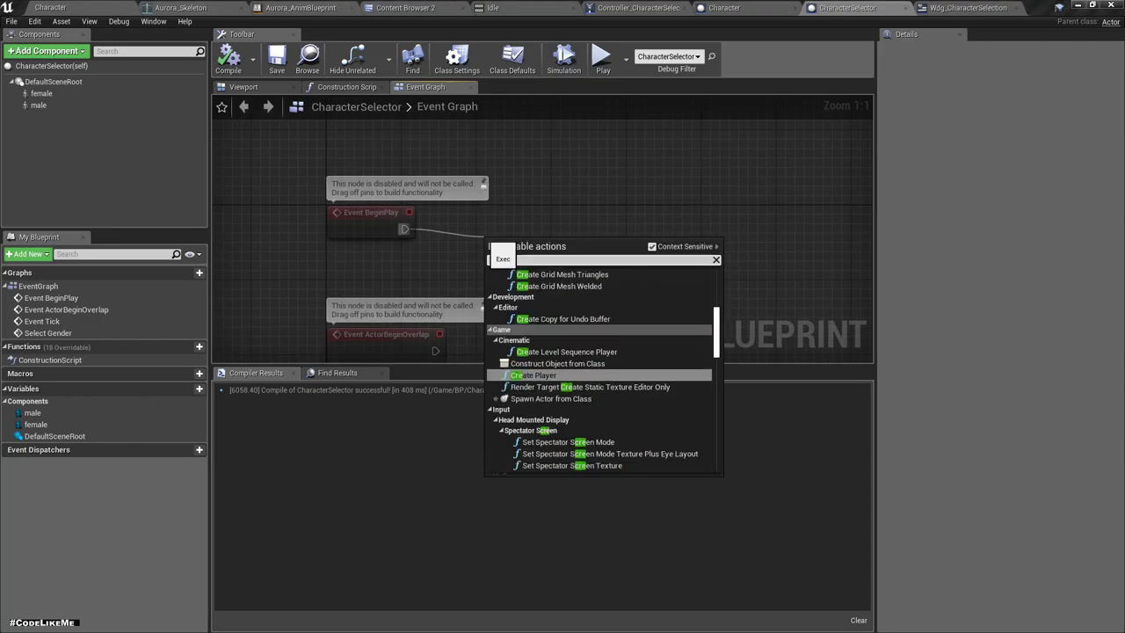
{"action": "key", "text": "Return"}
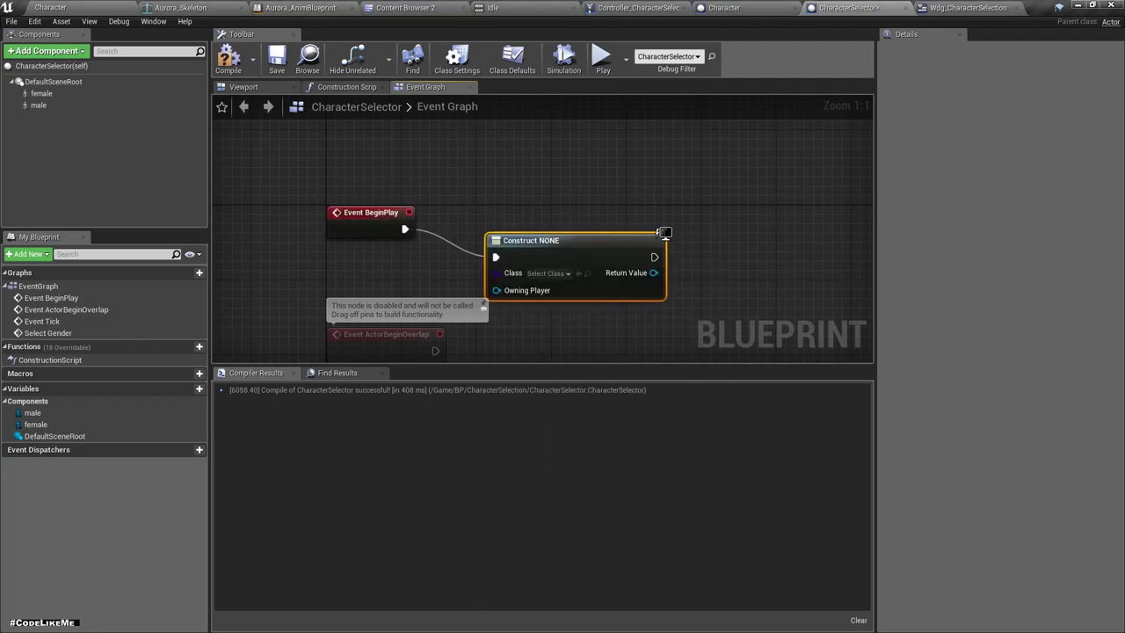
{"action": "left_click", "coordinate": [547, 273]}
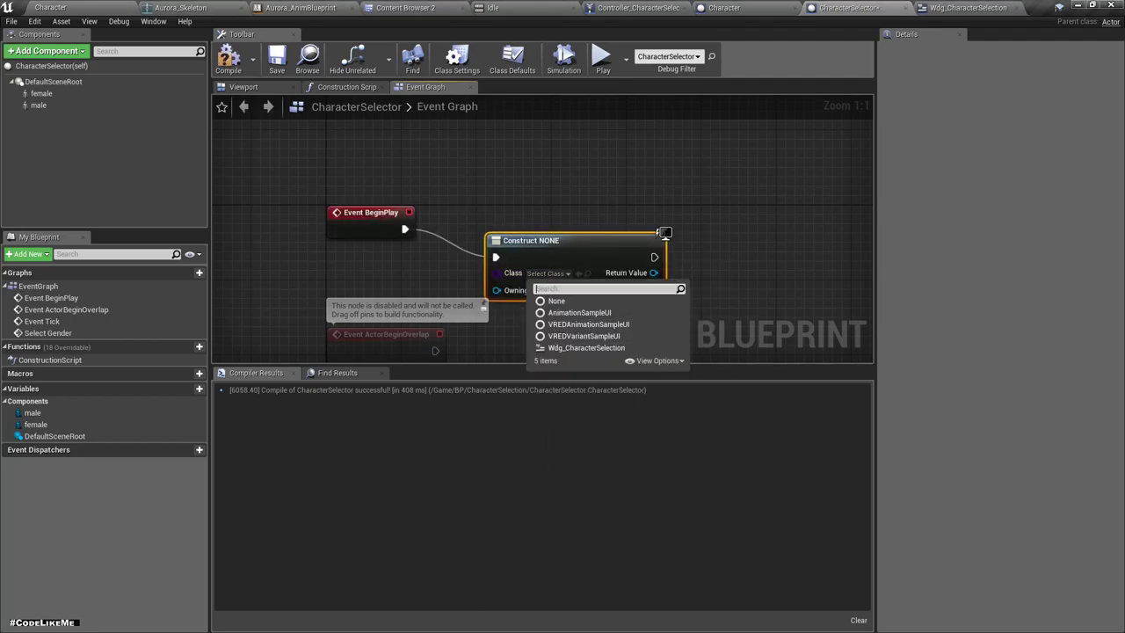
{"action": "left_click", "coordinate": [586, 348]}
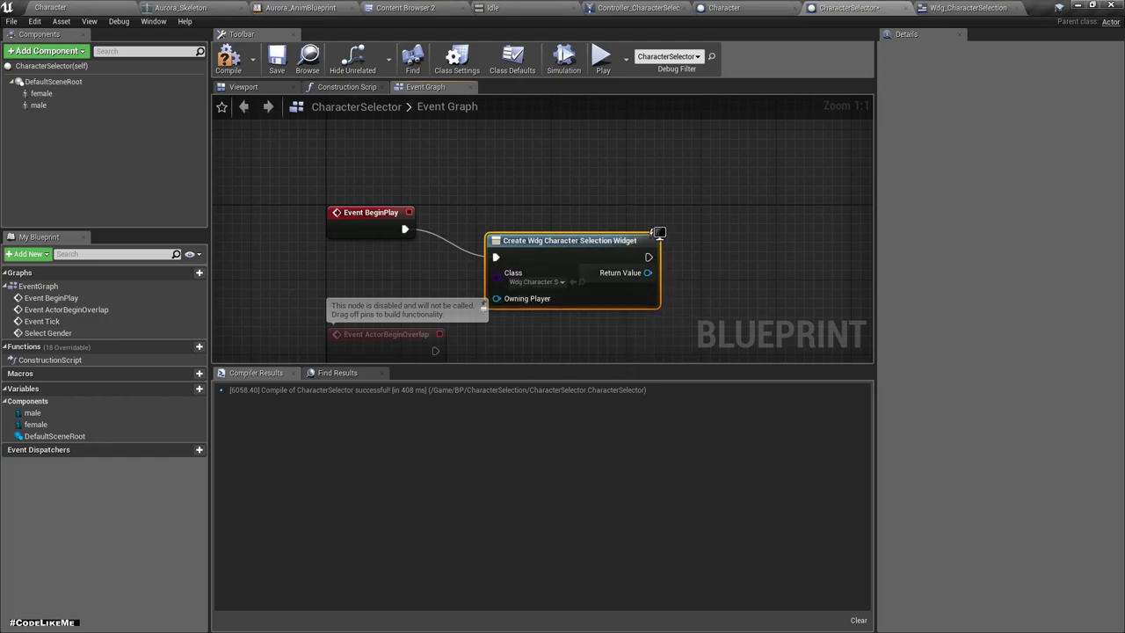
Connect Get Player Controller to the Create Widget node's Owning Player input
{"action": "left_click_drag", "start_coordinate": [562, 207], "coordinate": [563, 225]}
{"action": "left_click_drag", "start_coordinate": [496, 279], "coordinate": [448, 272]}
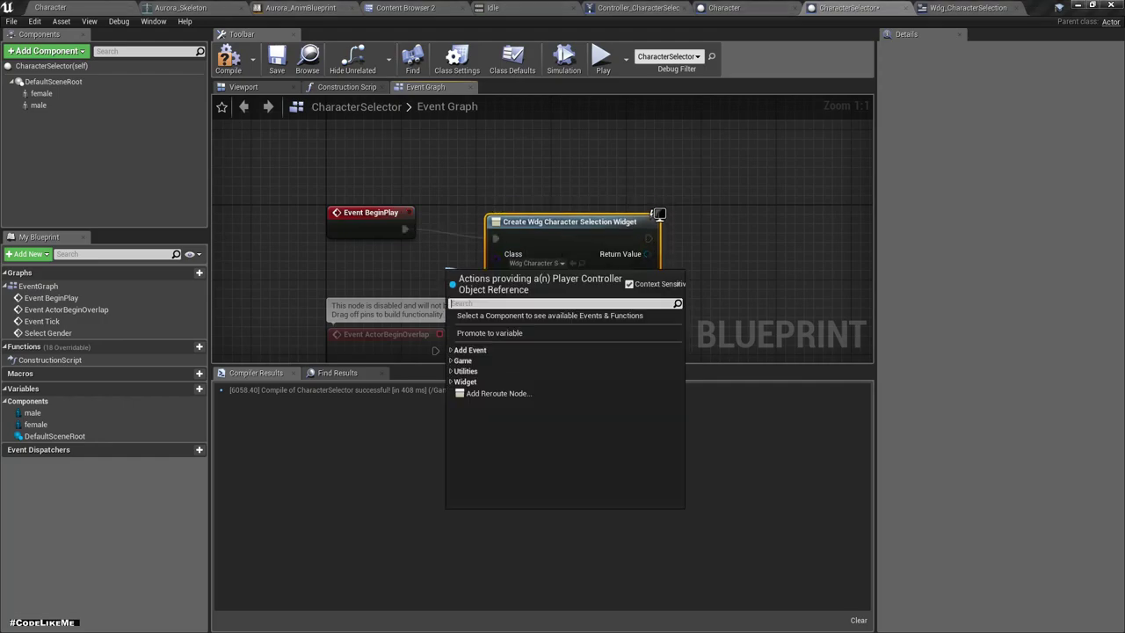
{"action": "type", "text": "get character"}
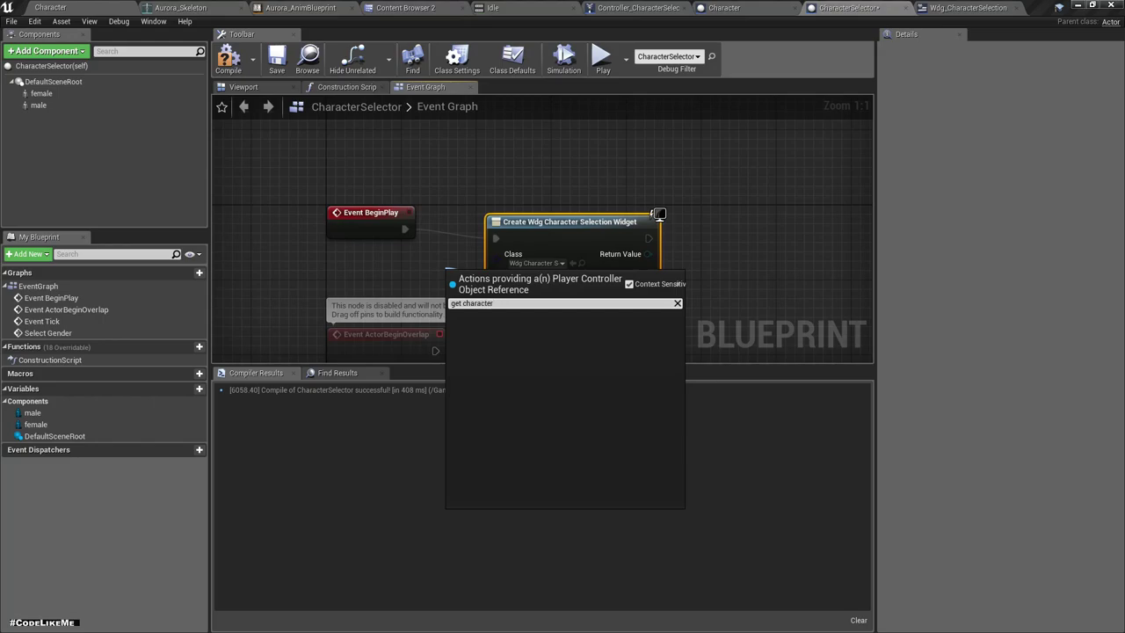
{"action": "key", "text": "Escape"}
{"action": "left_click_drag", "start_coordinate": [497, 284], "coordinate": [347, 263]}
{"action": "type", "text": "g"}
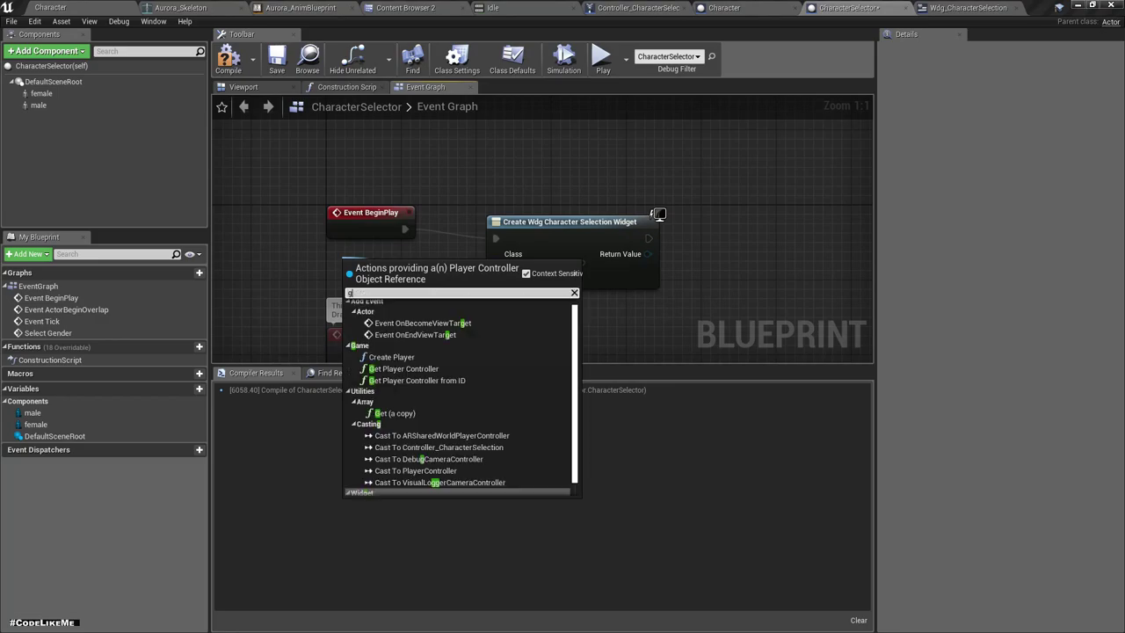
{"action": "type", "text": "et player"}
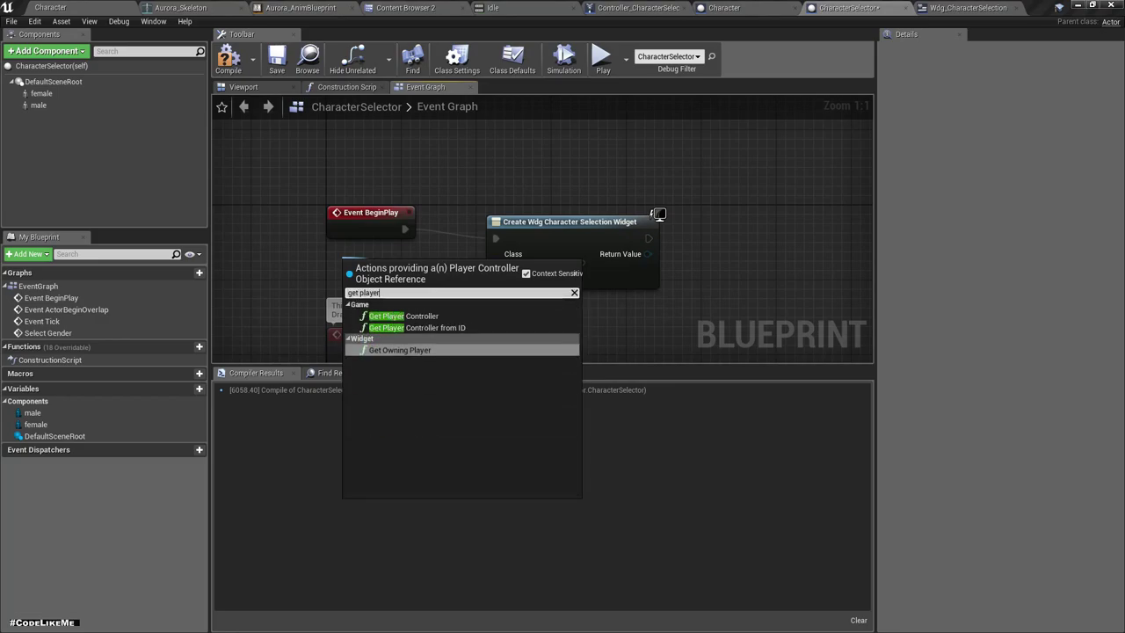
{"action": "key", "text": "Down"}
{"action": "key", "text": "Return"}
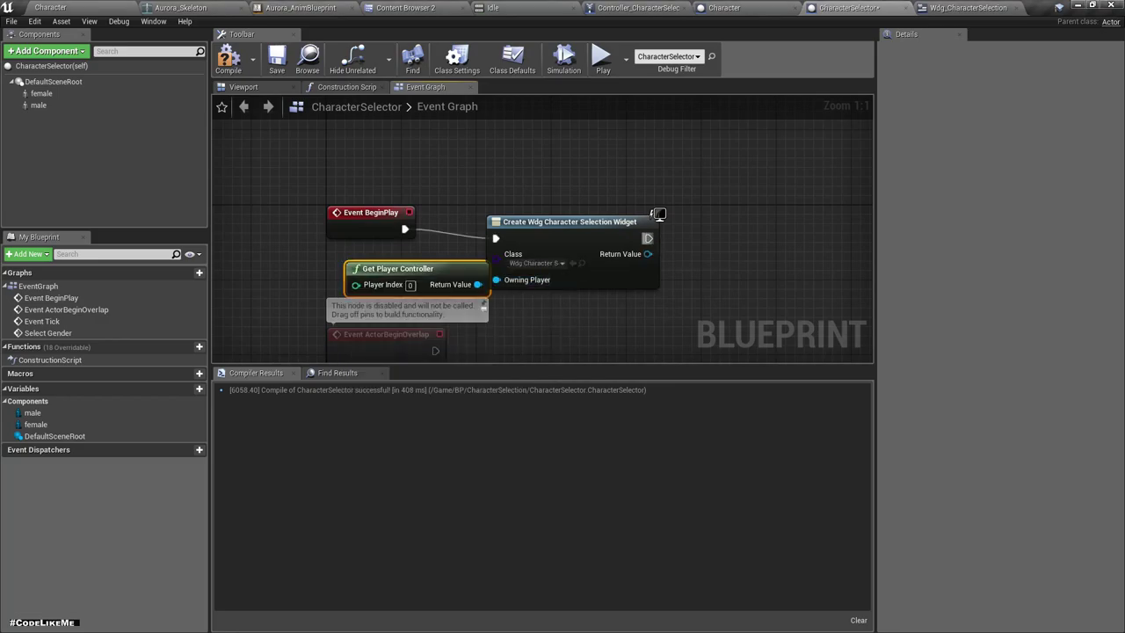
{"action": "left_click_drag", "start_coordinate": [657, 214], "coordinate": [684, 204]}
{"action": "right_click_drag", "start_coordinate": [683, 204], "coordinate": [587, 190]}
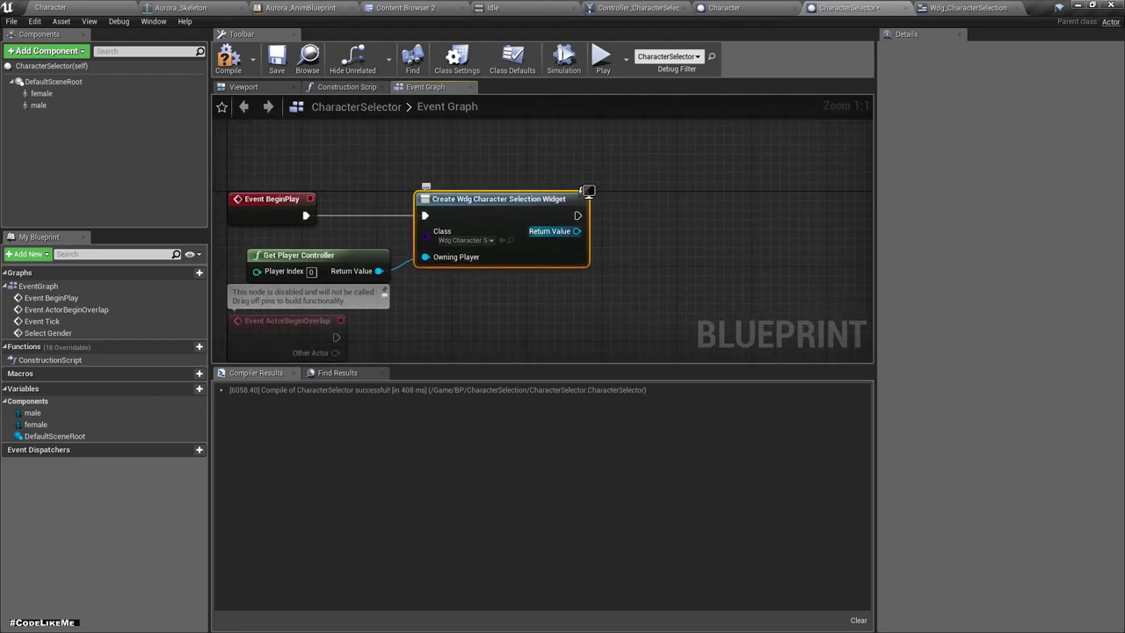
{"action": "right_click", "coordinate": [576, 231]}
Promote the Create Widget return value to a variable named wdg_characterSelection
{"action": "left_click", "coordinate": [606, 247]}
{"action": "type", "text": "wdg_characterSelection"}
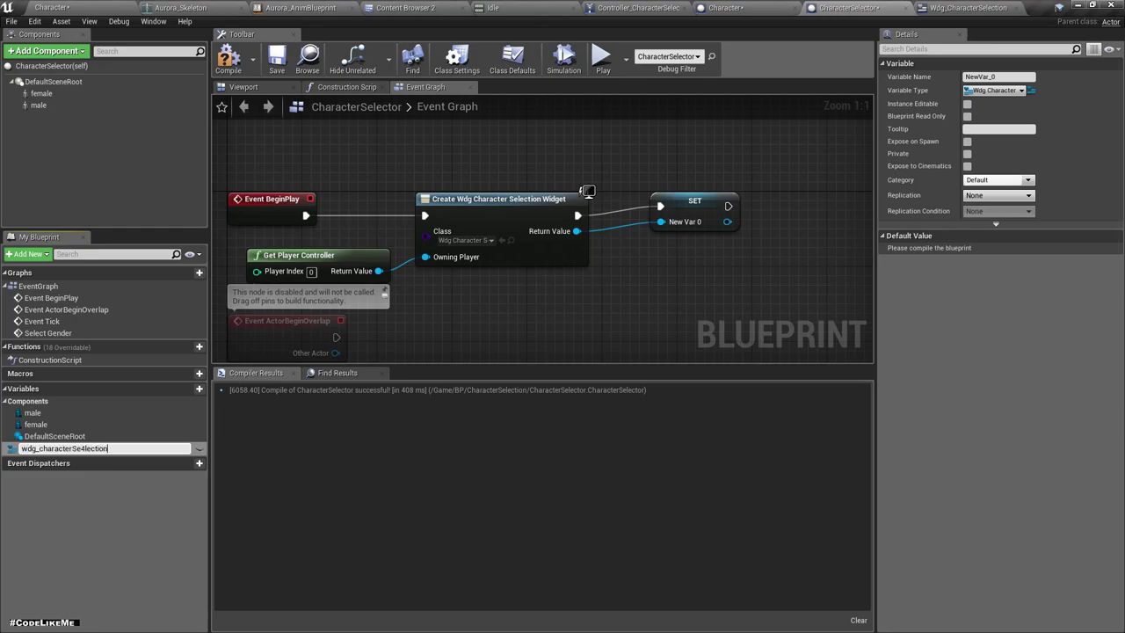
{"action": "key", "text": "Return"}
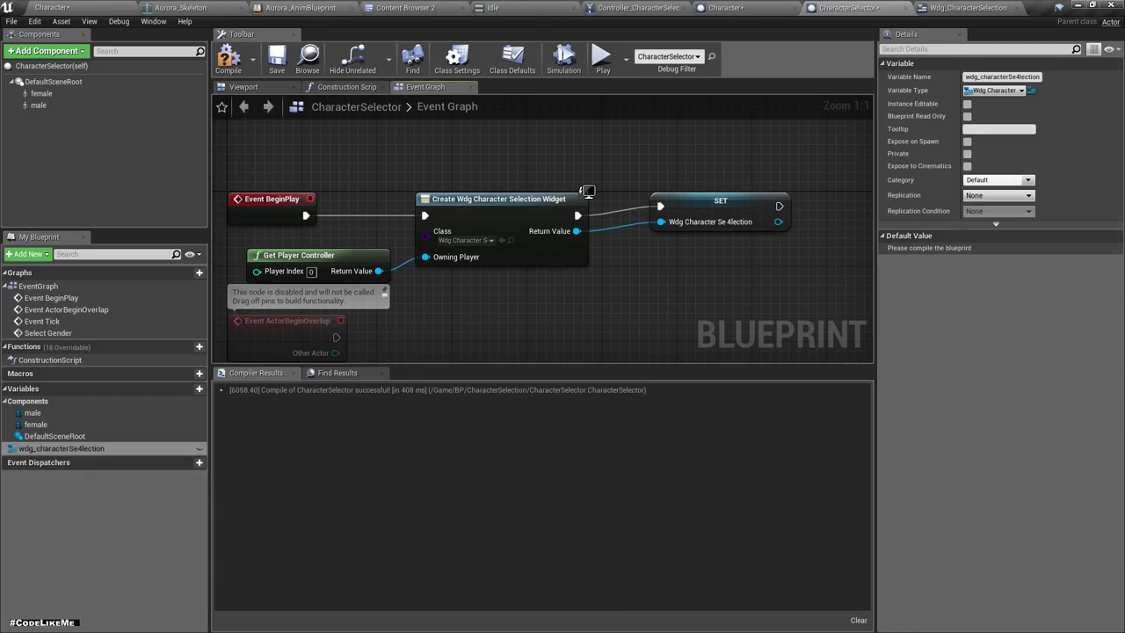
{"action": "left_click", "coordinate": [720, 211]}
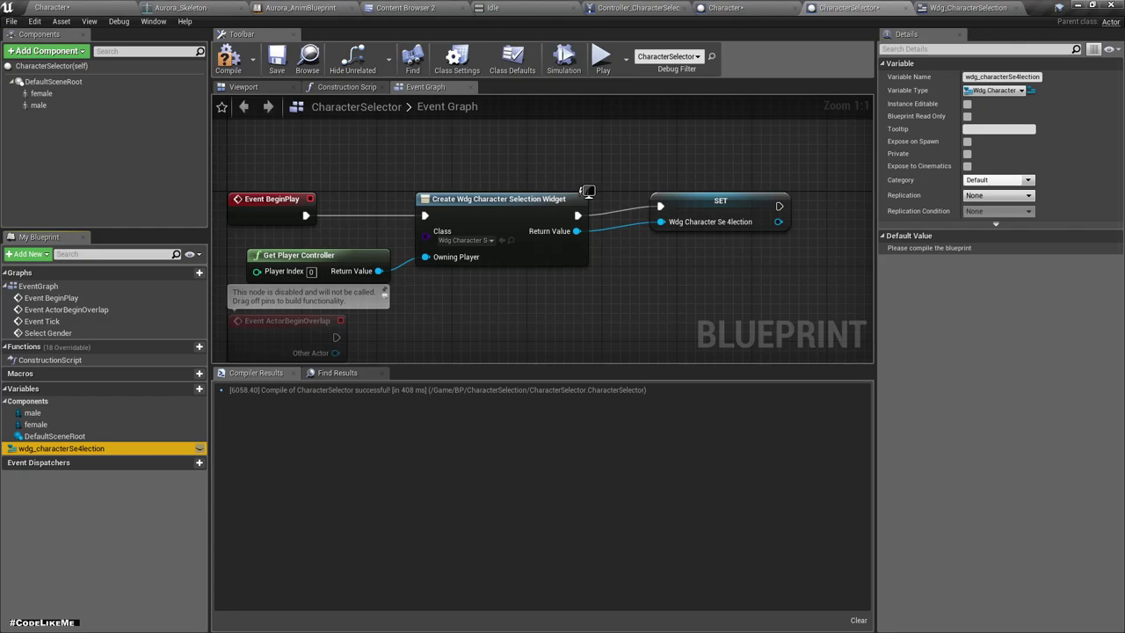
{"action": "key", "text": "F2"}
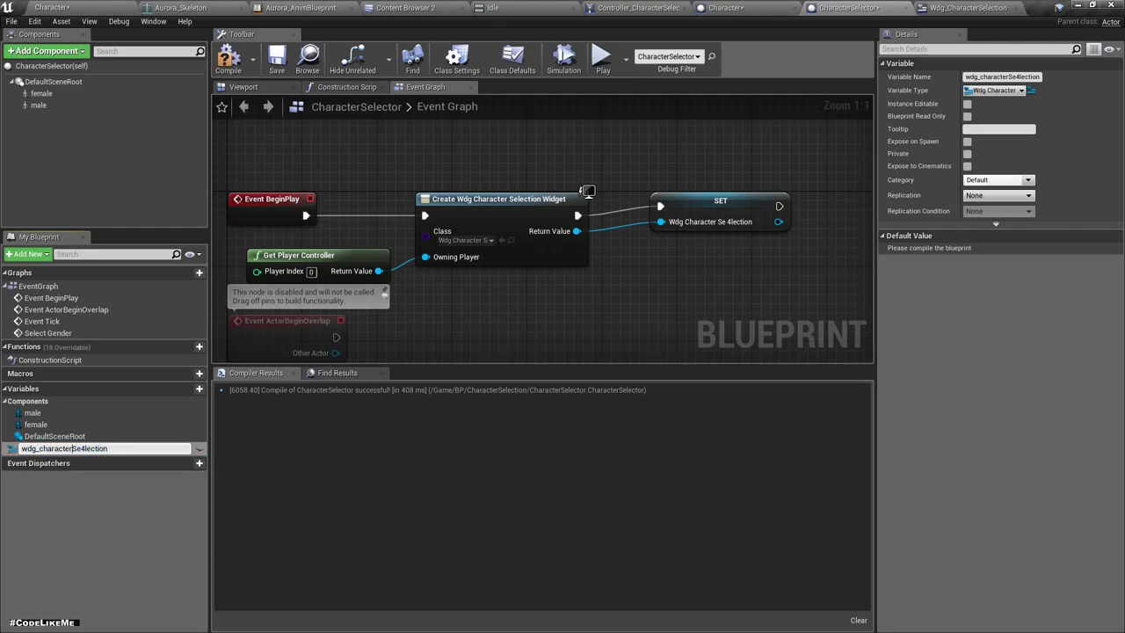
{"action": "key", "text": "Return"}
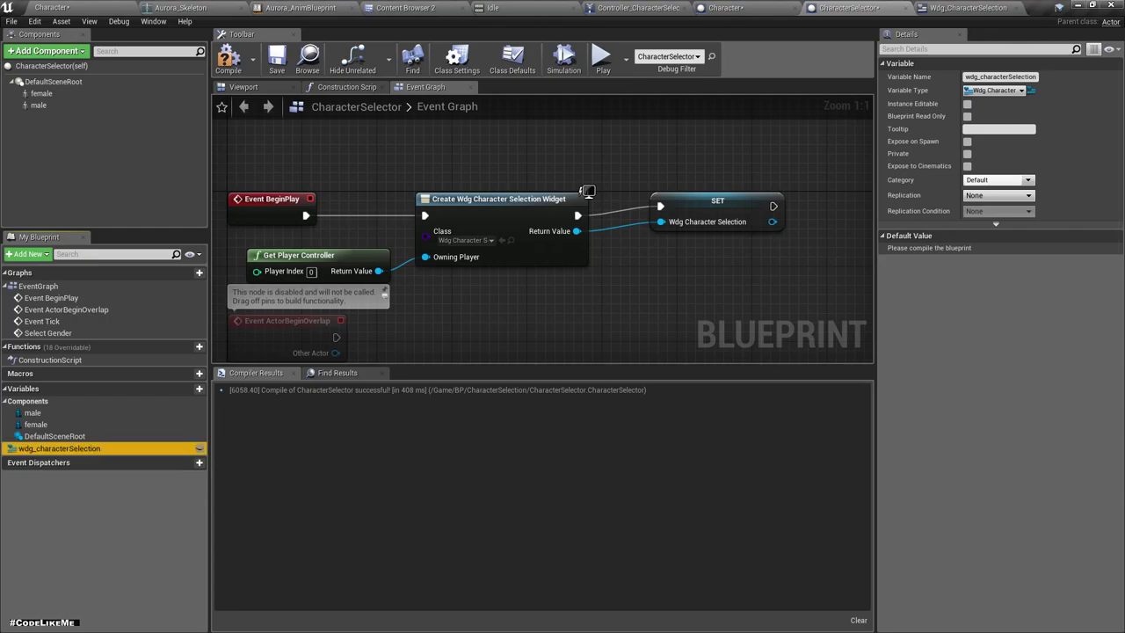
Recenter the graph on the SET node and start a connection from it, then dismiss the search
{"action": "right_click_drag", "start_coordinate": [587, 191], "coordinate": [503, 184]}
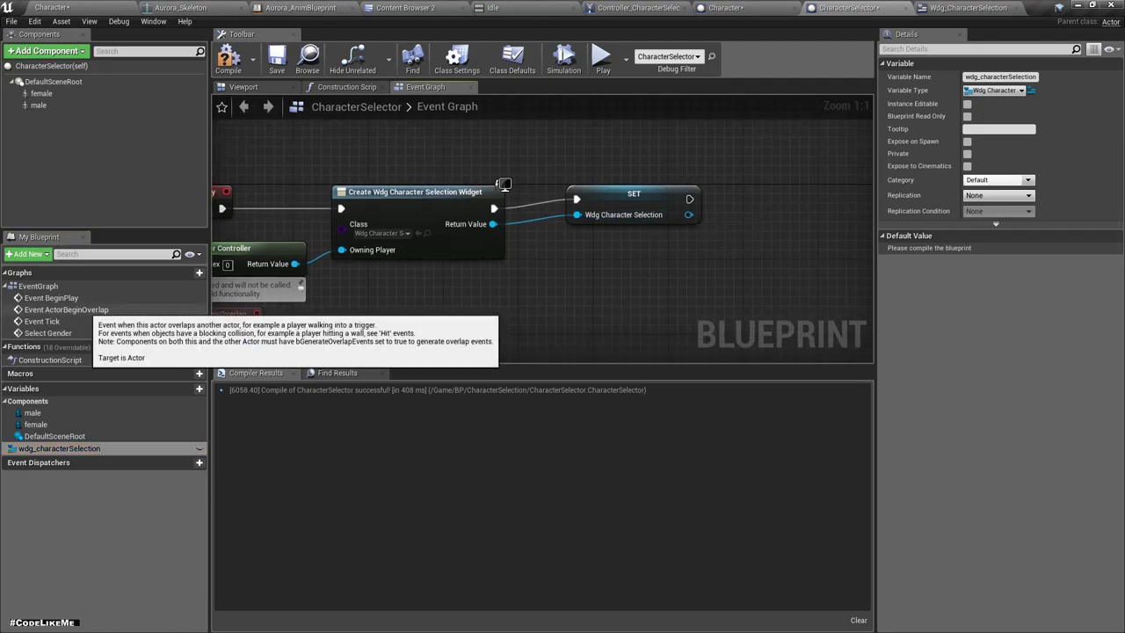
{"action": "scroll", "coordinate": [573, 163], "scroll_direction": "down", "scroll_amount": 2}
{"action": "right_click_drag", "start_coordinate": [574, 164], "coordinate": [498, 171]}
{"action": "scroll", "coordinate": [540, 167], "scroll_direction": "up", "scroll_amount": 1}
{"action": "left_click_drag", "start_coordinate": [660, 199], "coordinate": [690, 216]}
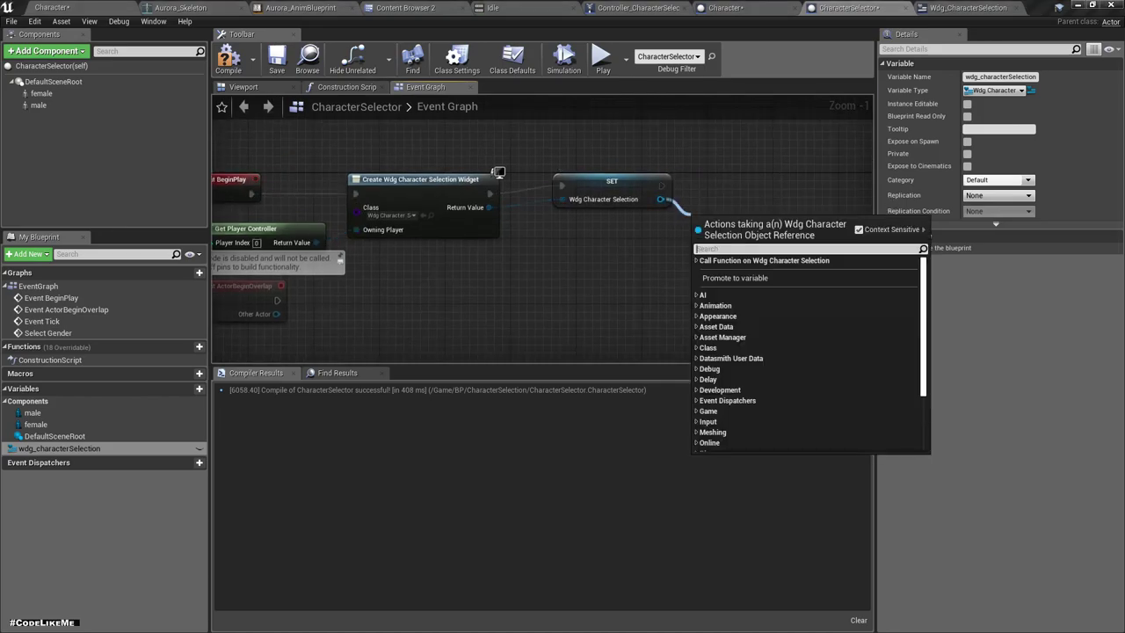
{"action": "type", "text": "a"}
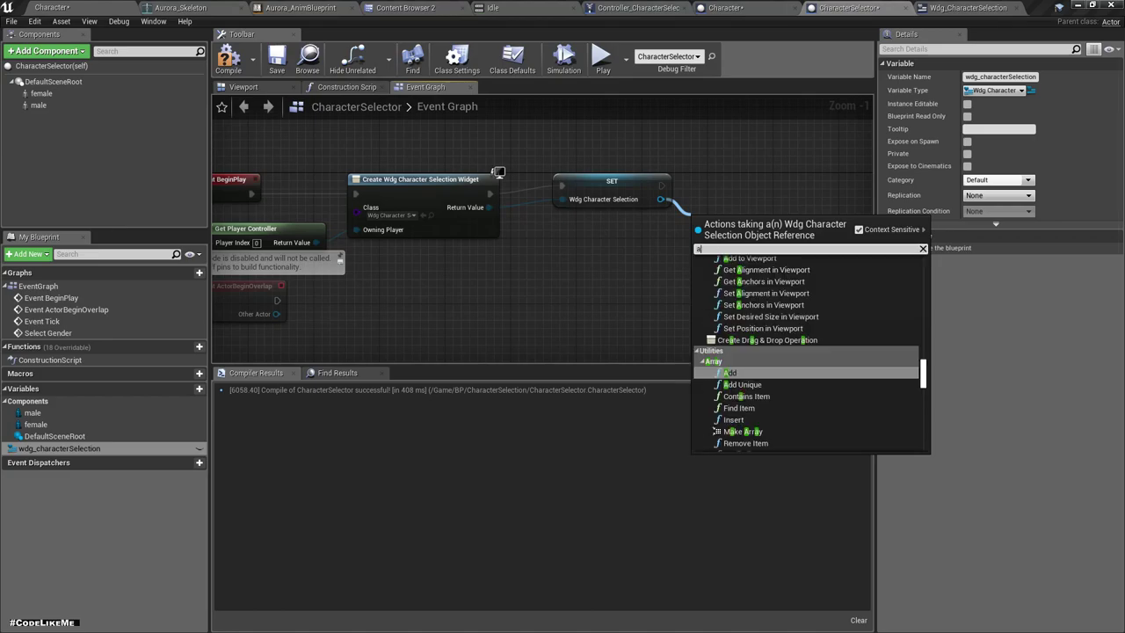
{"action": "key", "text": "Escape"}
Add a variable named characterSelector to the Wdg_CharacterSelection widget blueprint
{"action": "left_click", "coordinate": [967, 7]}
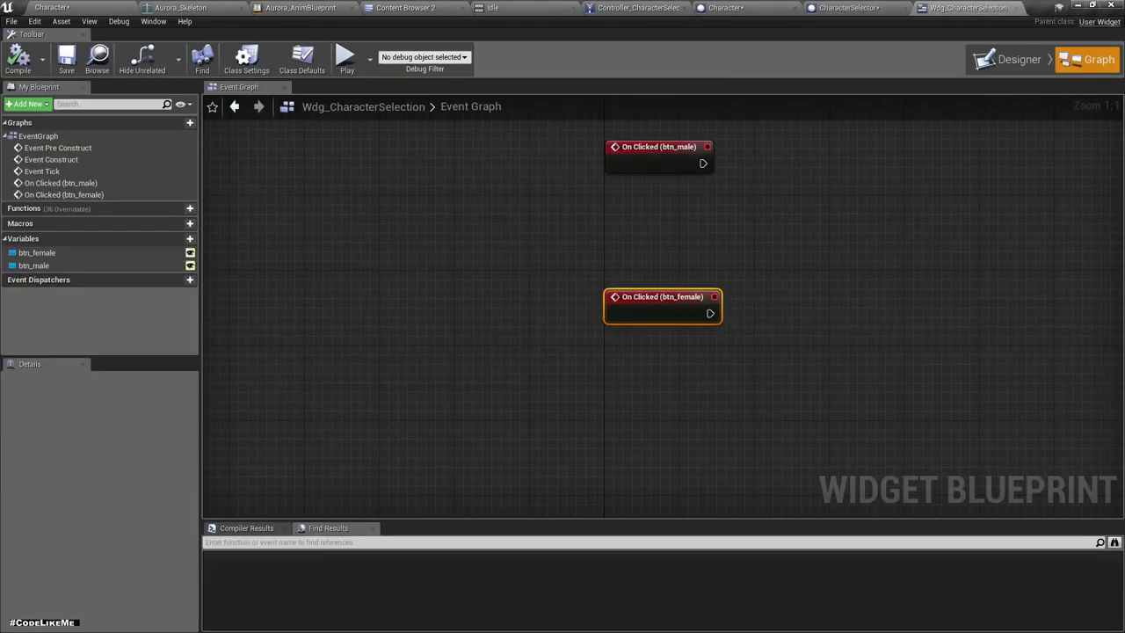
{"action": "left_click", "coordinate": [189, 238]}
{"action": "type", "text": "characterSelector"}
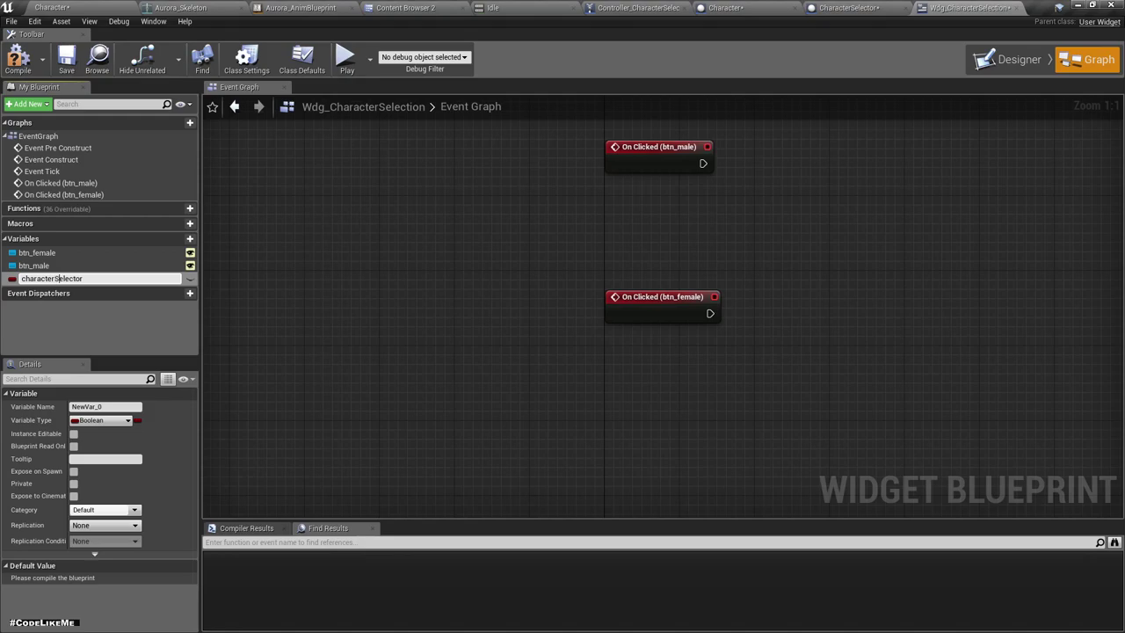
{"action": "key", "text": "Return"}
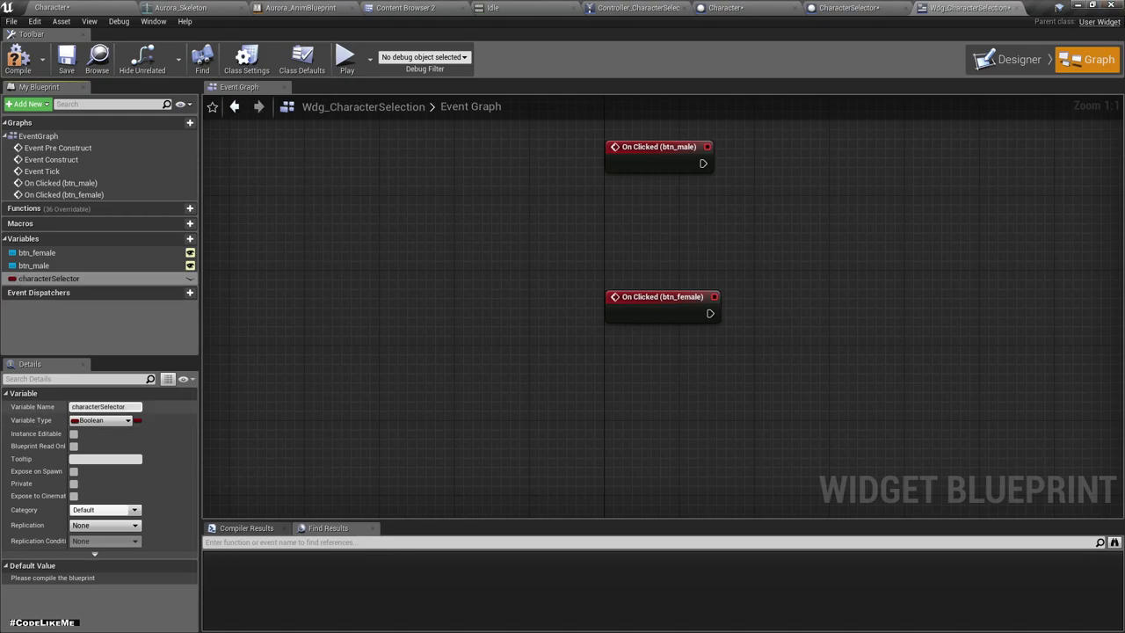
Make characterSelector a Character Selector object reference, compile, and return to CharacterSelector
{"action": "left_click", "coordinate": [99, 420]}
{"action": "type", "text": "character"}
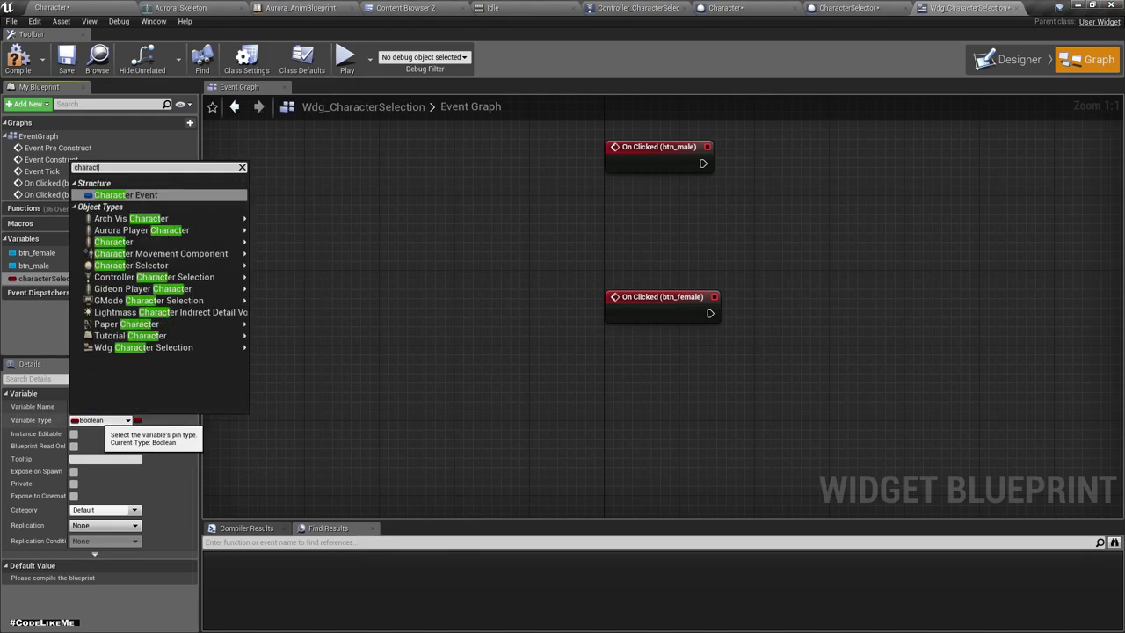
{"action": "type", "text": " sele"}
{"action": "mouse_move", "coordinate": [167, 194]}
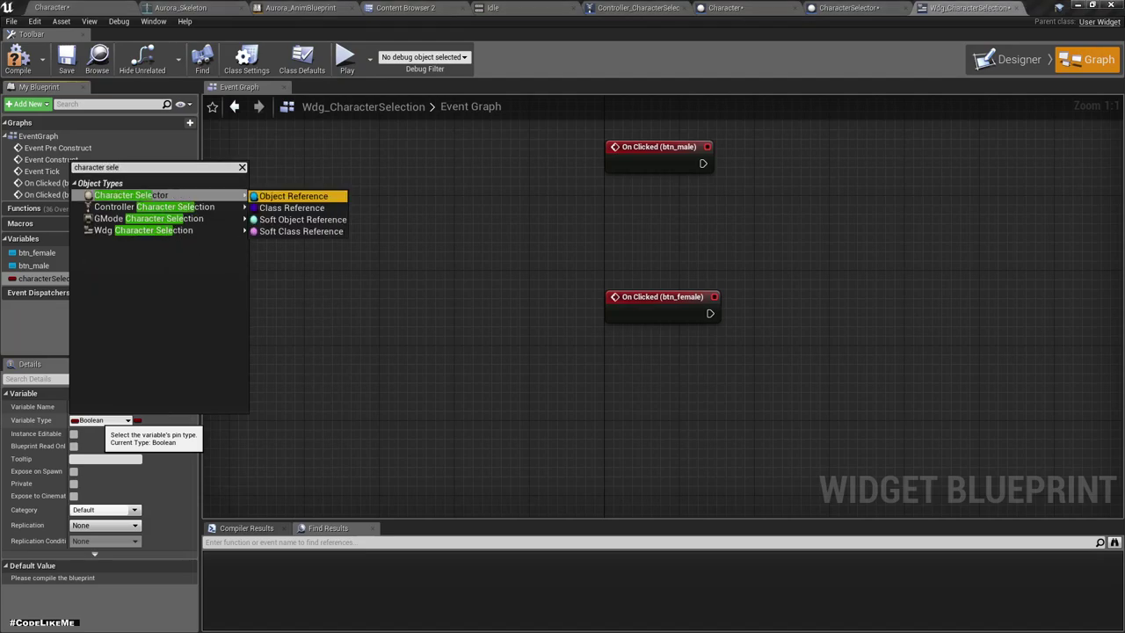
{"action": "left_click", "coordinate": [276, 195]}
{"action": "left_click", "coordinate": [18, 58]}
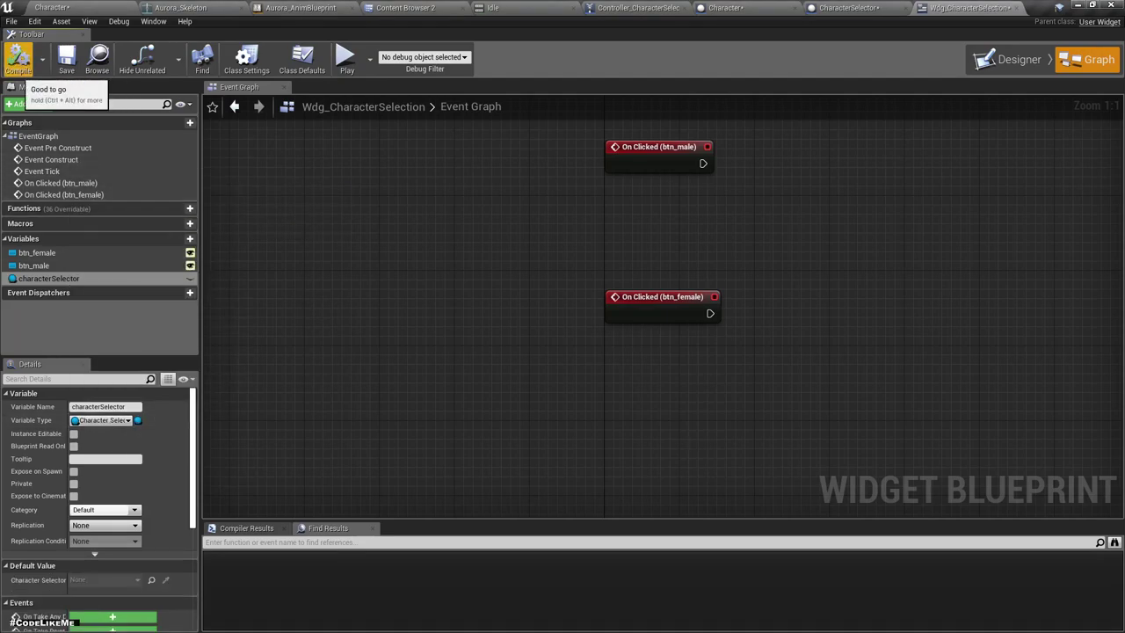
{"action": "left_click", "coordinate": [848, 7]}
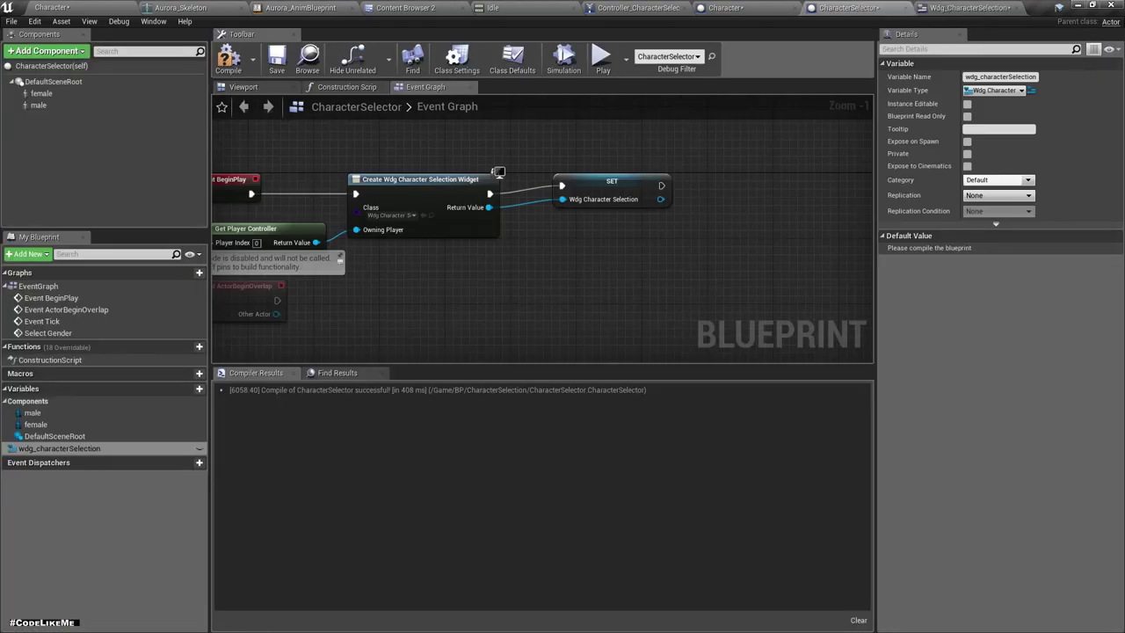
Add a Set Character Selector node on the created widget and a Self reference for its value
{"action": "left_click_drag", "start_coordinate": [658, 199], "coordinate": [675, 207]}
{"action": "type", "text": "set charac"}
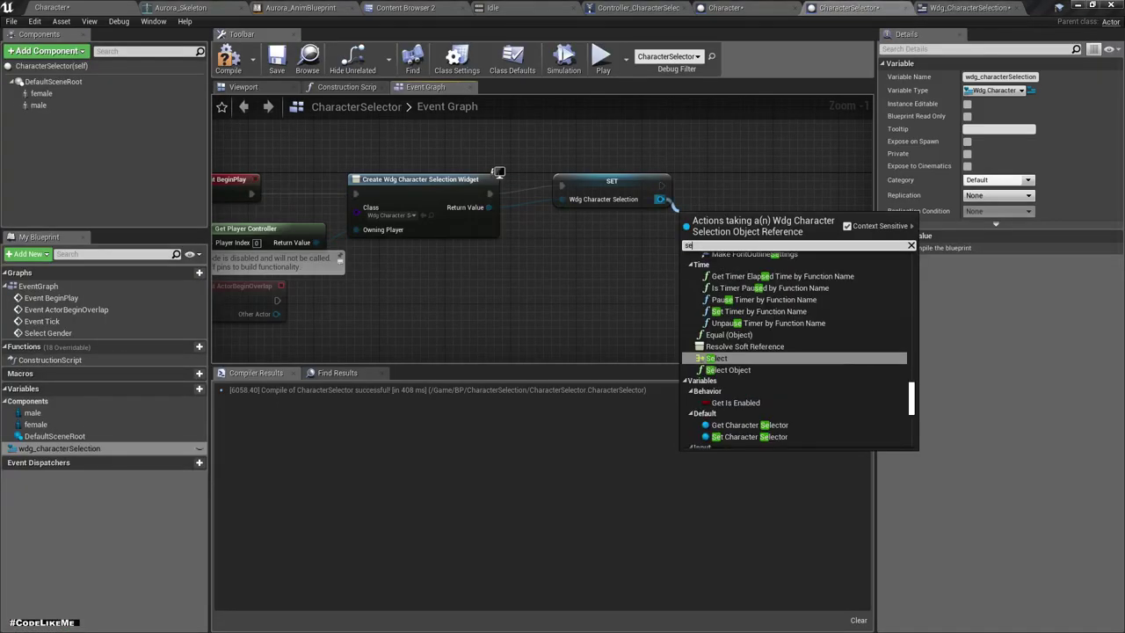
{"action": "key", "text": "Down"}
{"action": "key", "text": "Down"}
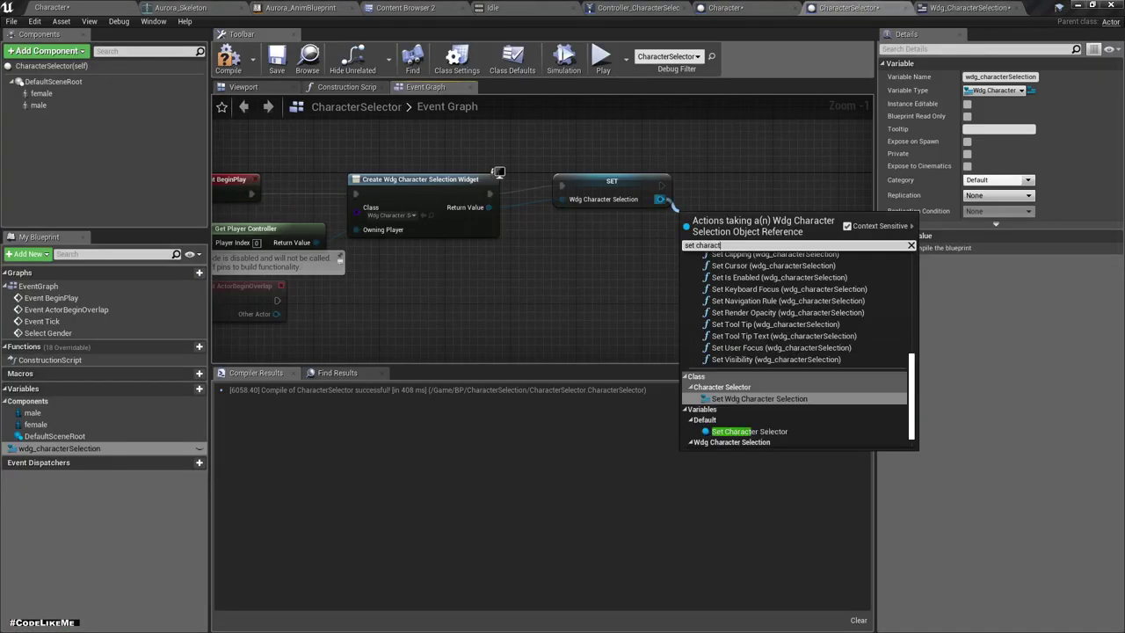
{"action": "key", "text": "Down"}
{"action": "key", "text": "Return"}
{"action": "mouse_move", "coordinate": [725, 222]}
{"action": "left_mouse_down"}
{"action": "mouse_move", "coordinate": [741, 206]}
{"action": "mouse_move", "coordinate": [699, 239]}
{"action": "left_mouse_up"}
{"action": "type", "text": "self"}
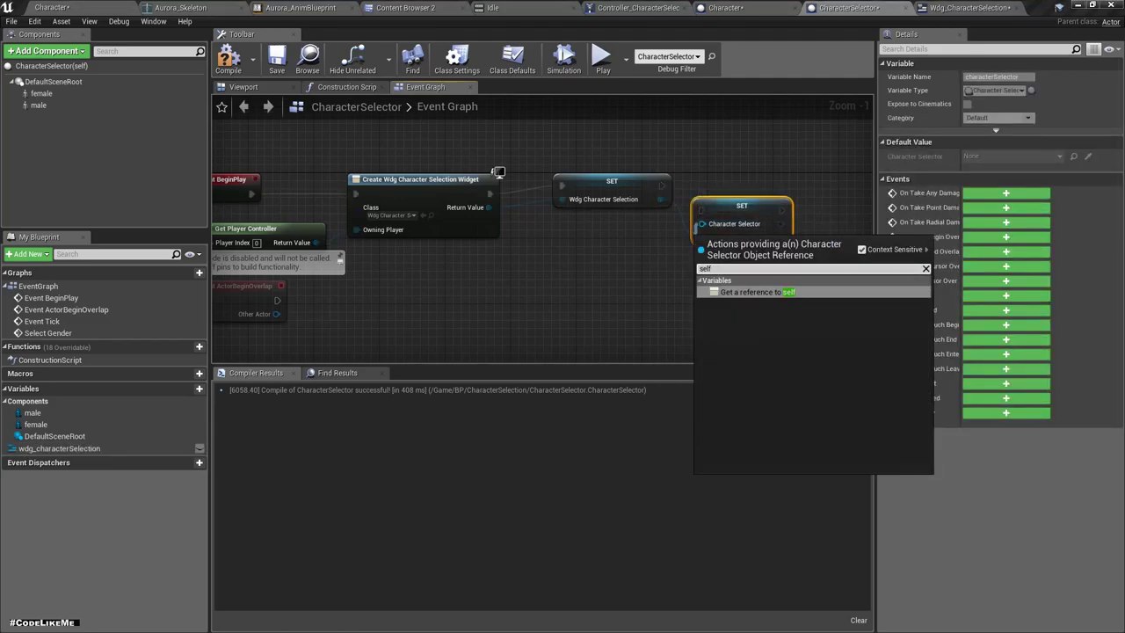
{"action": "key", "text": "Return"}
Chain the two SET nodes in execution order and feed Self into Character Selector
{"action": "left_click_drag", "start_coordinate": [693, 247], "coordinate": [659, 254]}
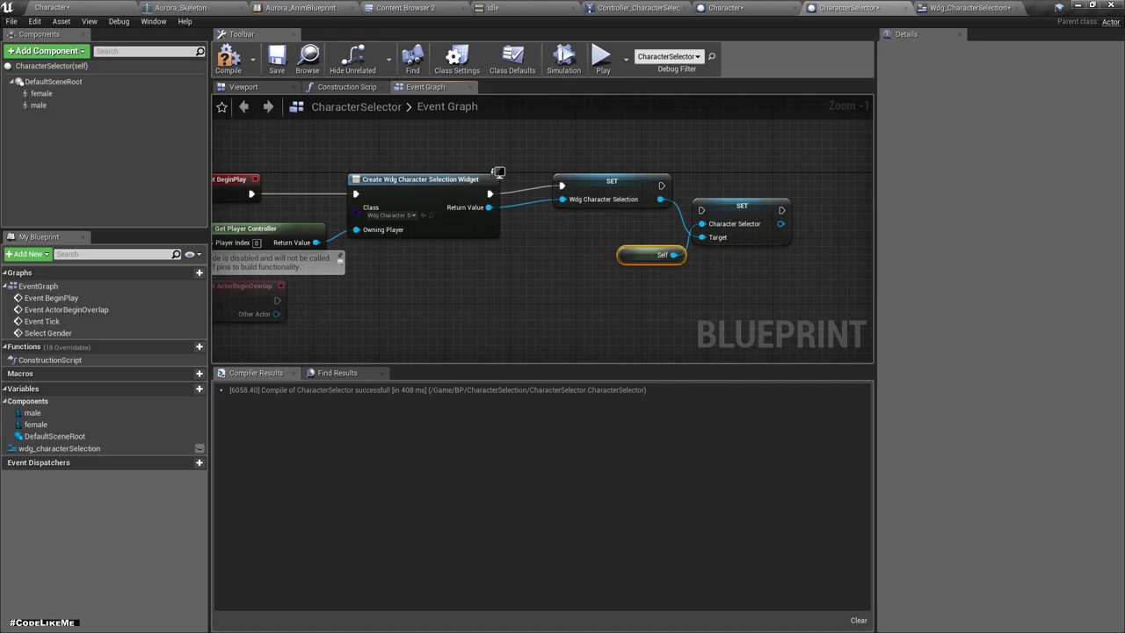
{"action": "left_click_drag", "start_coordinate": [741, 206], "coordinate": [758, 181]}
{"action": "left_click_drag", "start_coordinate": [660, 186], "coordinate": [718, 185]}
{"action": "left_click_drag", "start_coordinate": [679, 254], "coordinate": [718, 213]}
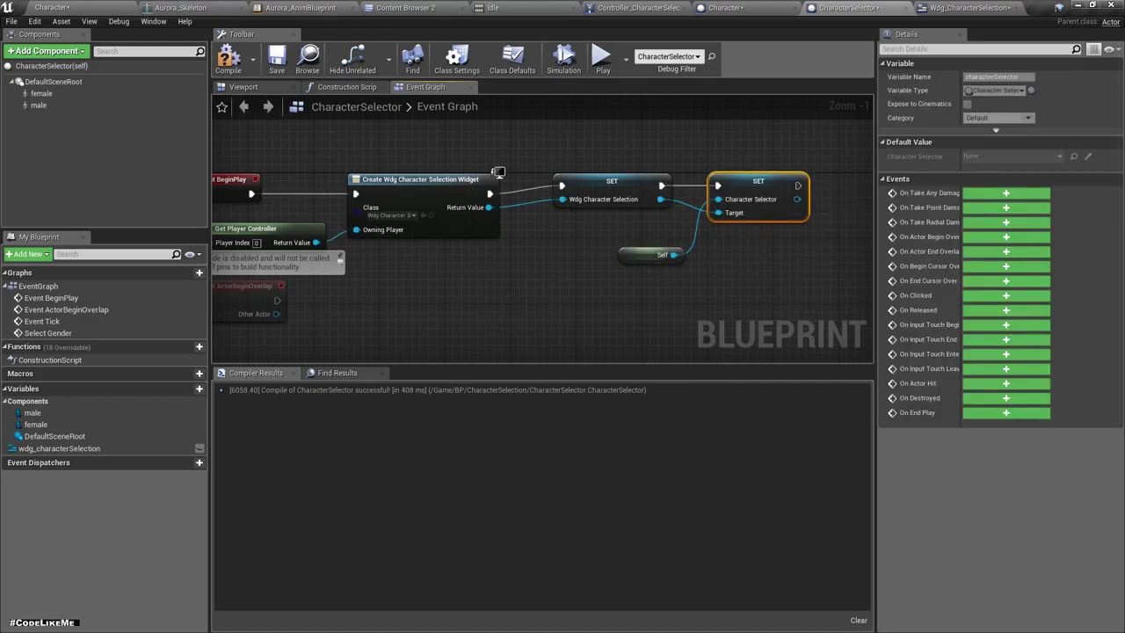
{"action": "right_click_drag", "start_coordinate": [718, 213], "coordinate": [574, 221]}
{"action": "left_click_drag", "start_coordinate": [505, 263], "coordinate": [507, 238]}
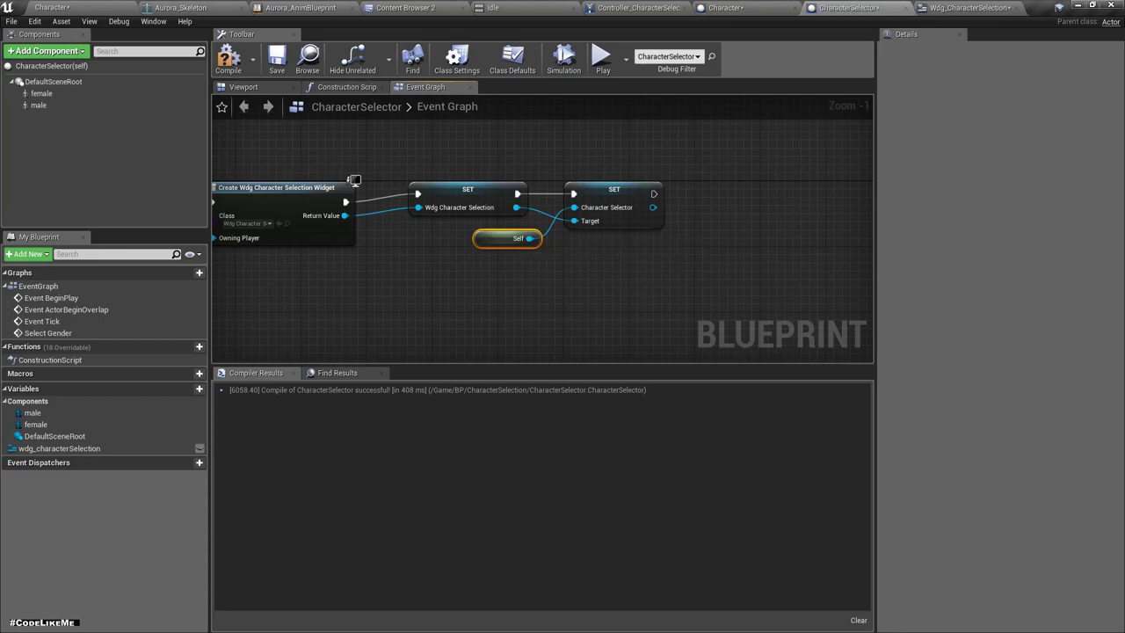
Run an Add to Viewport node for the widget after the SET node, then compile and save
{"action": "right_click_drag", "start_coordinate": [615, 290], "coordinate": [580, 290]}
{"action": "left_click_drag", "start_coordinate": [617, 208], "coordinate": [649, 217]}
{"action": "type", "text": "ad"}
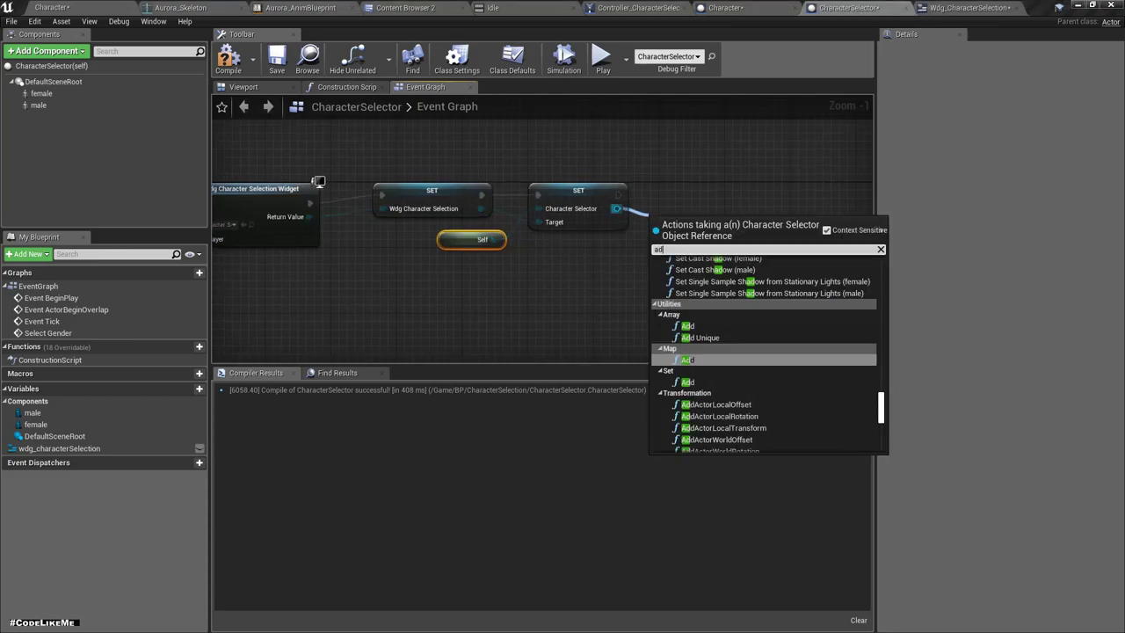
{"action": "type", "text": "d to vie"}
{"action": "key", "text": "BackSpace"}
{"action": "key", "text": "BackSpace"}
{"action": "key", "text": "BackSpace"}
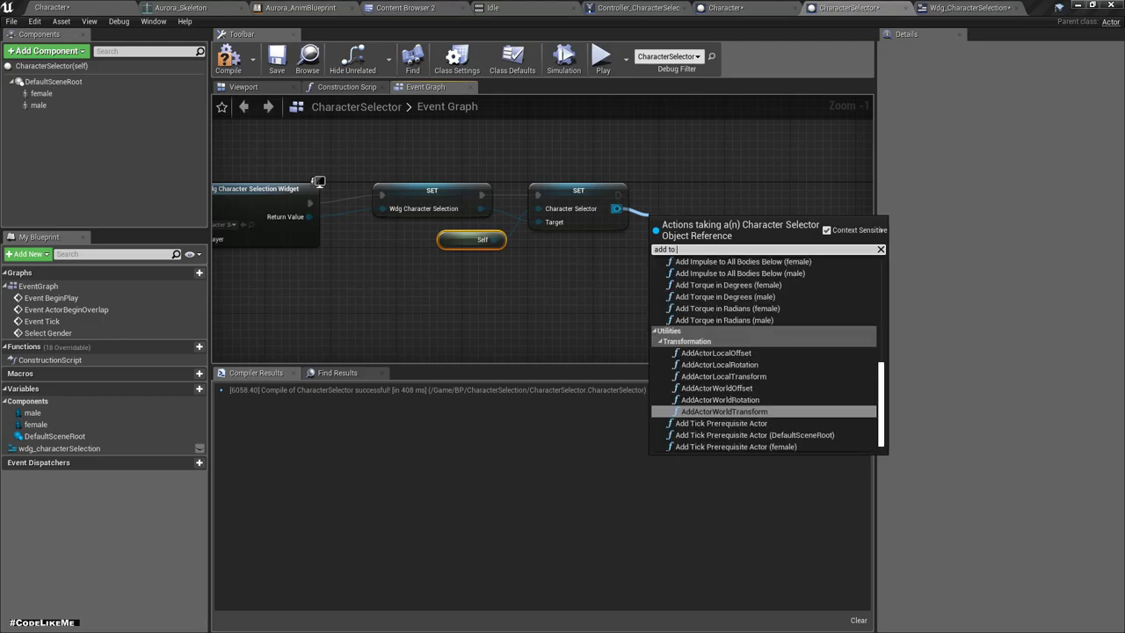
{"action": "type", "text": "v"}
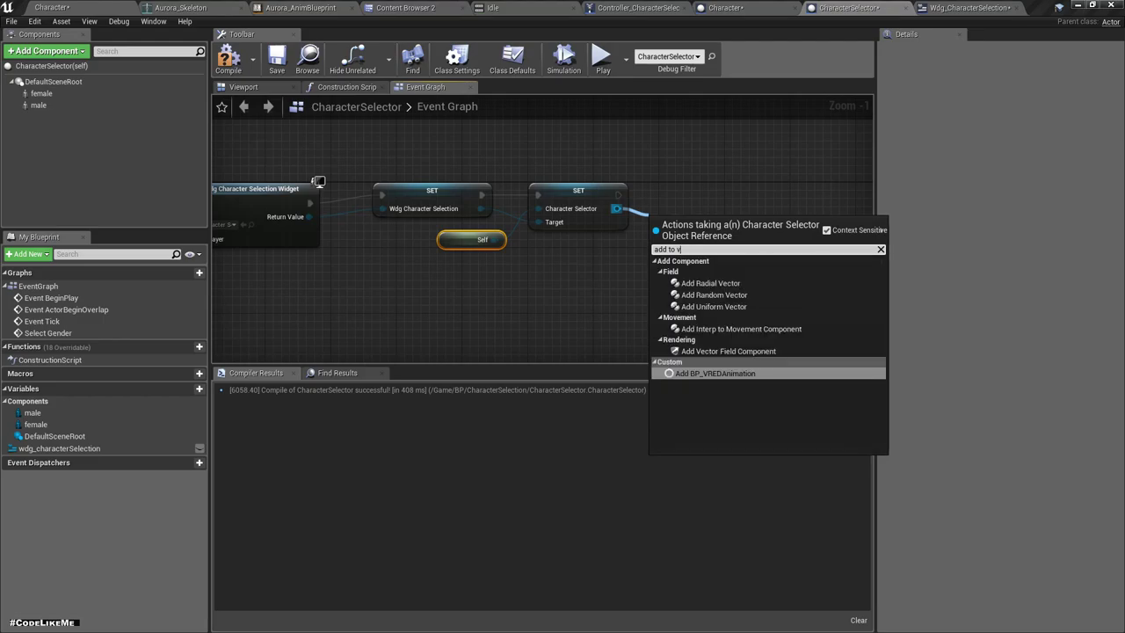
{"action": "key", "text": "Escape"}
{"action": "right_click", "coordinate": [590, 263]}
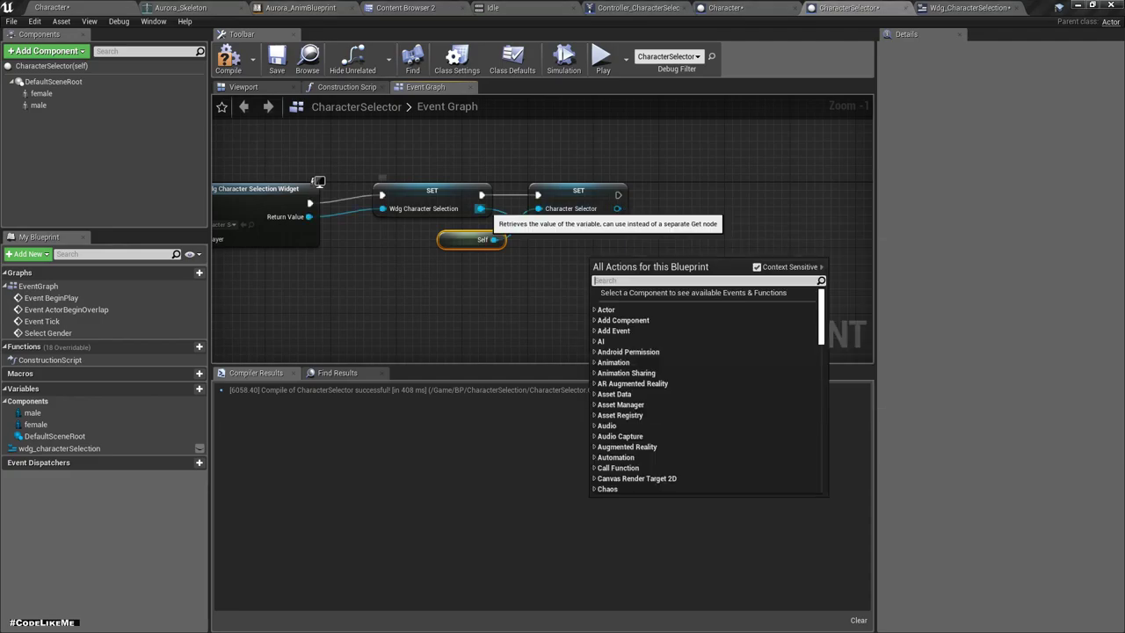
{"action": "left_click_drag", "start_coordinate": [481, 209], "coordinate": [560, 262]}
{"action": "type", "text": "add"}
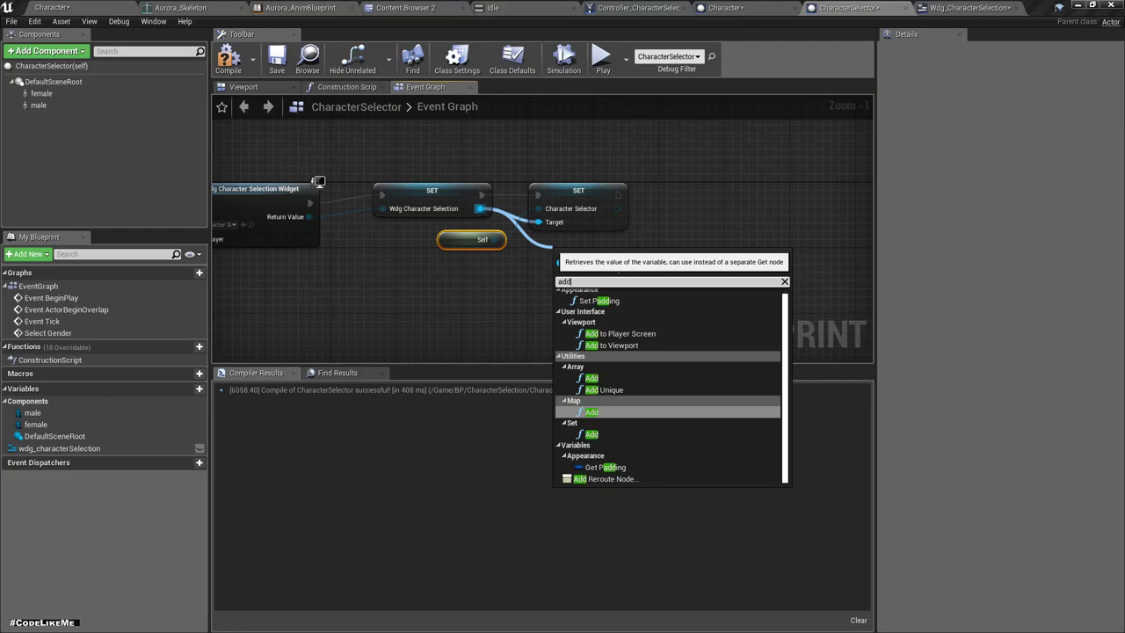
{"action": "type", "text": " to"}
{"action": "key", "text": "Return"}
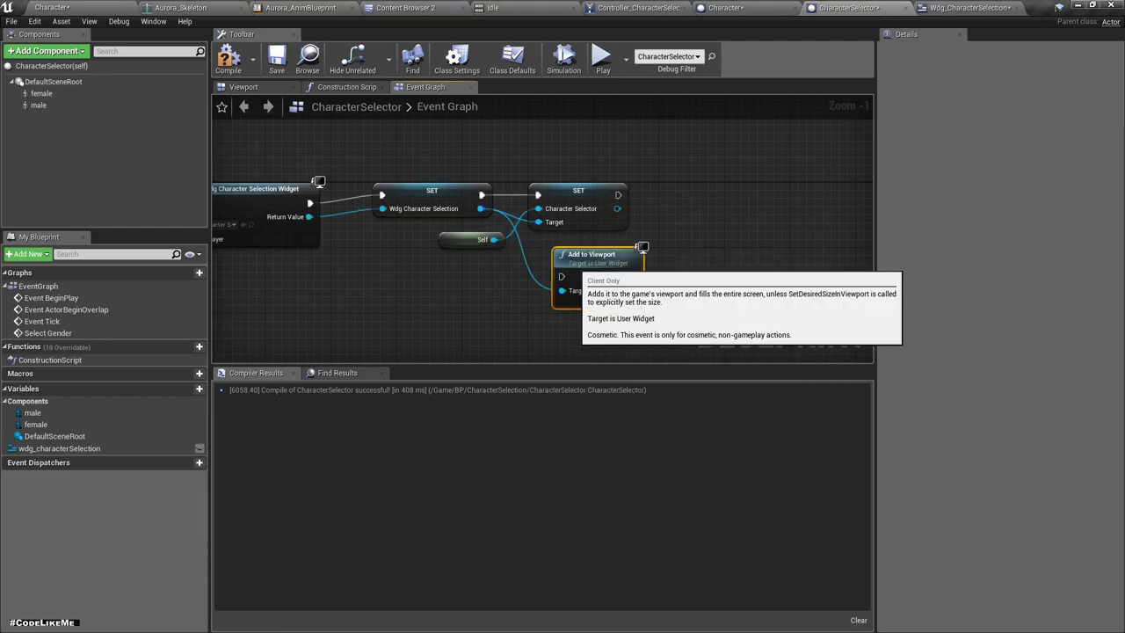
{"action": "left_click_drag", "start_coordinate": [615, 253], "coordinate": [712, 195]}
{"action": "mouse_move", "coordinate": [618, 195]}
{"action": "left_mouse_down"}
{"action": "mouse_move", "coordinate": [661, 219]}
{"action": "mouse_move", "coordinate": [703, 189]}
{"action": "left_mouse_up"}
{"action": "left_click", "coordinate": [229, 60]}
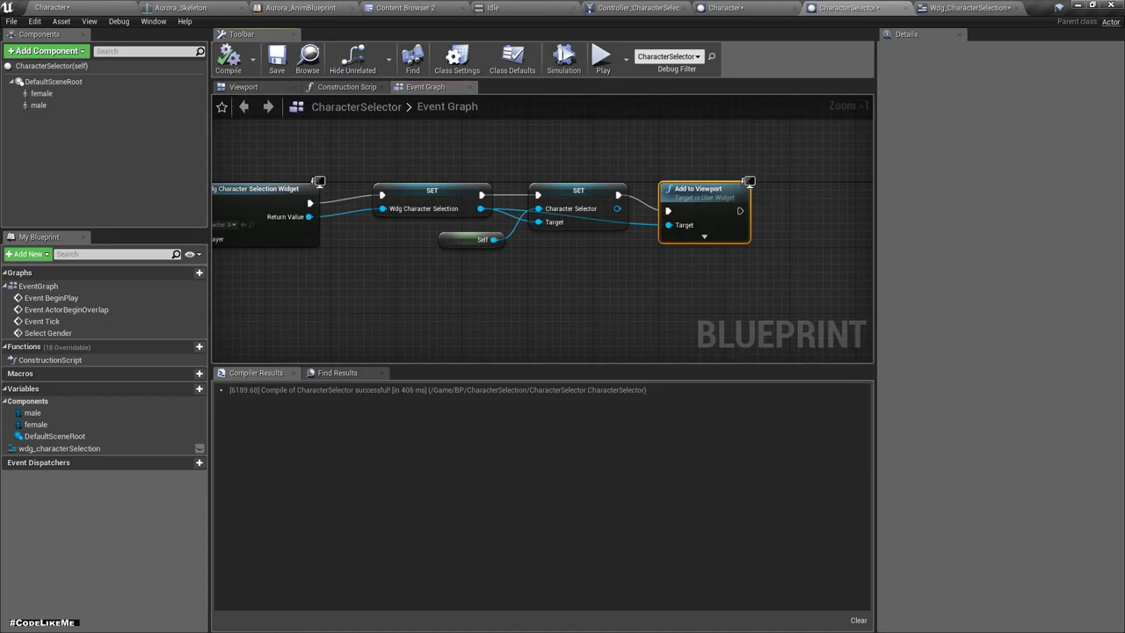
{"action": "key", "text": "ctrl+shift+s"}
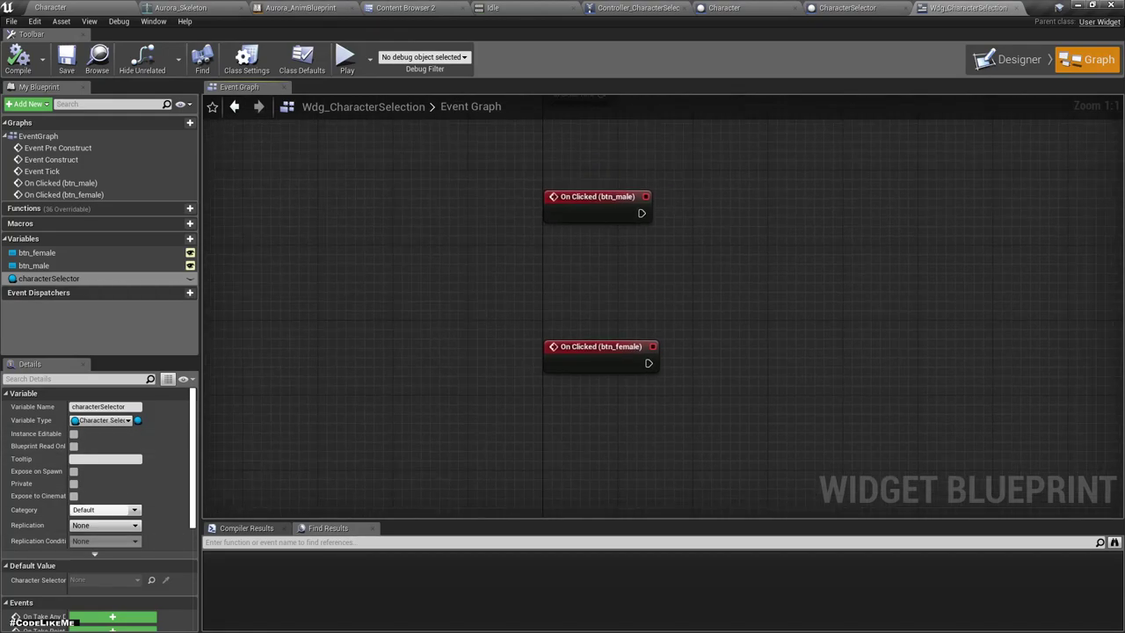
Have the male button's On Clicked event call Select Gender on characterSelector
{"action": "mouse_move", "coordinate": [48, 277]}
{"action": "left_mouse_down"}
{"action": "mouse_move", "coordinate": [607, 297]}
{"action": "mouse_move", "coordinate": [696, 276]}
{"action": "left_mouse_up"}
{"action": "left_click", "coordinate": [615, 299]}
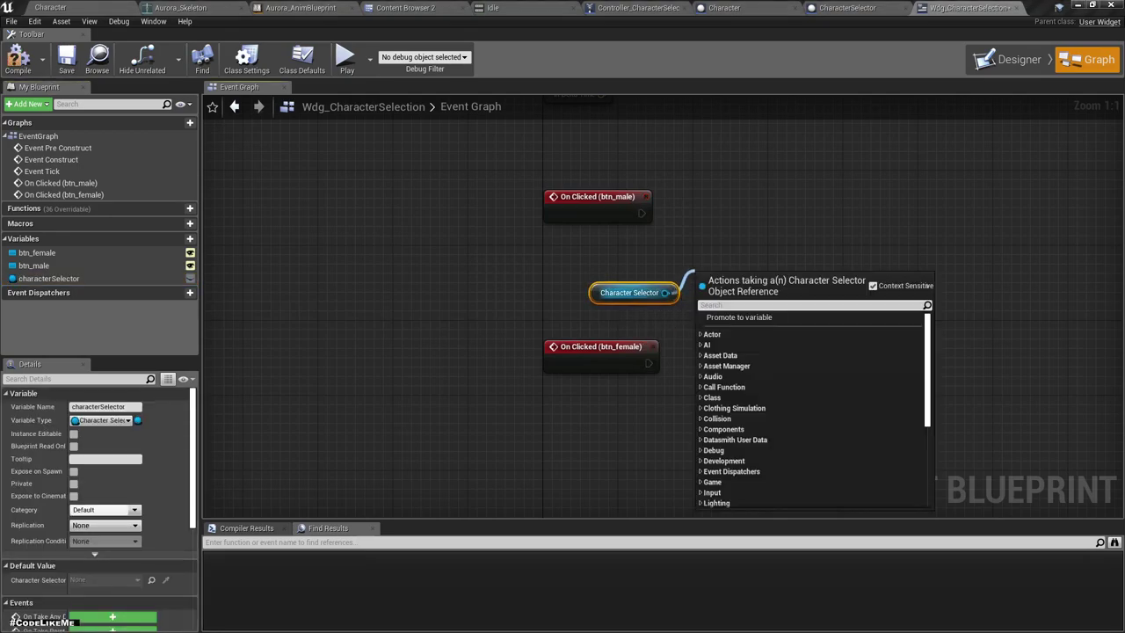
{"action": "type", "text": "selec"}
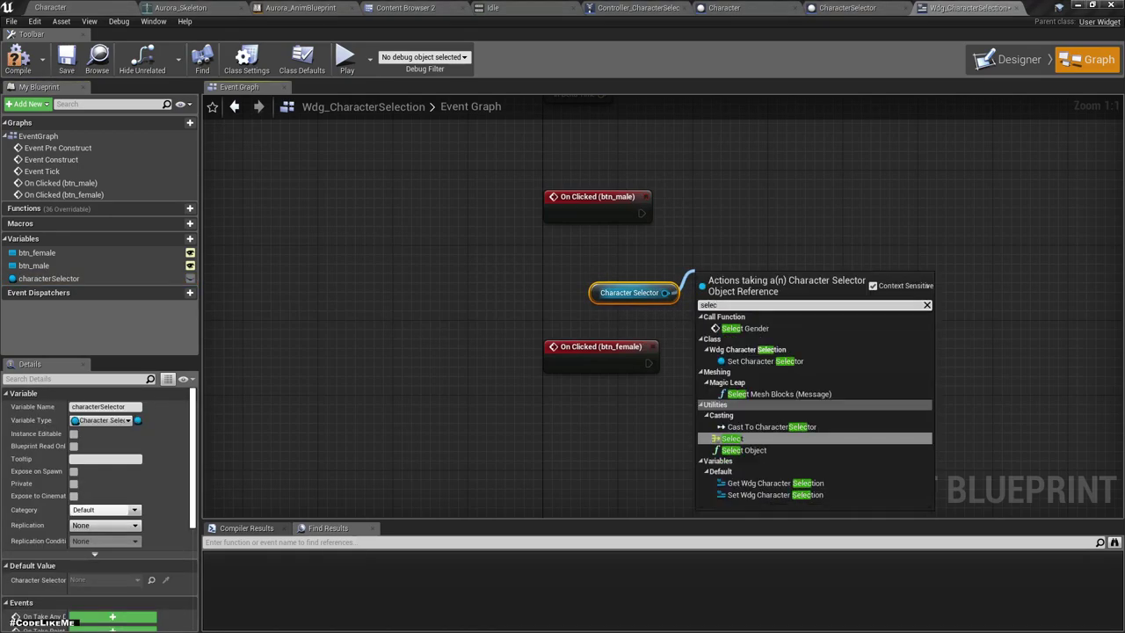
{"action": "key", "text": "Up"}
{"action": "key", "text": "Up"}
{"action": "key", "text": "Up"}
{"action": "key", "text": "Up"}
{"action": "key", "text": "Return"}
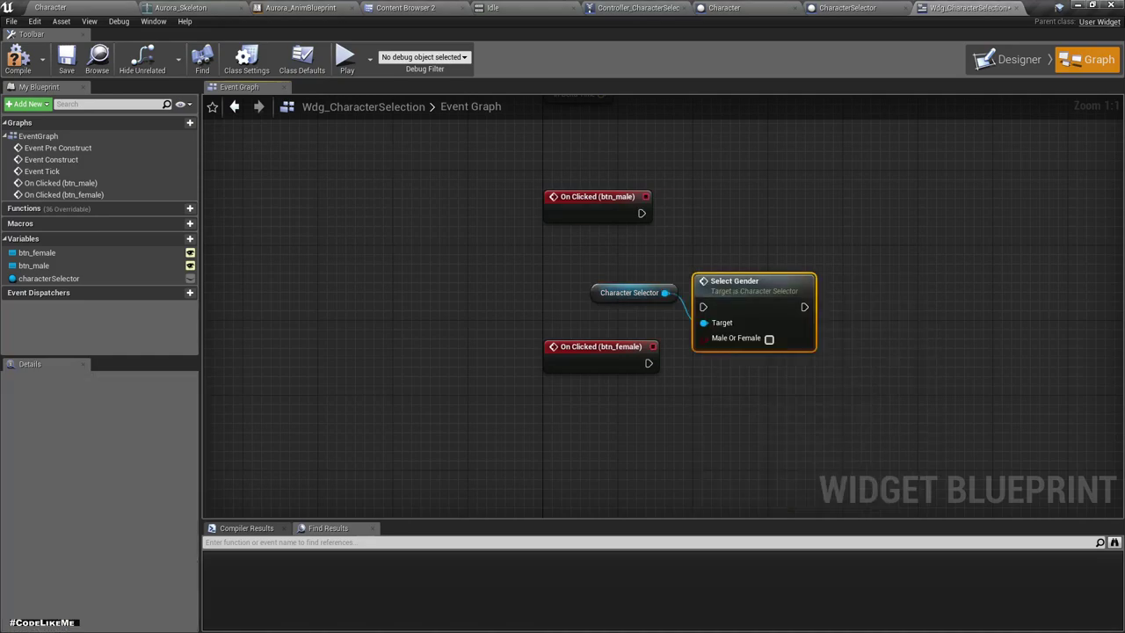
{"action": "left_click_drag", "start_coordinate": [764, 299], "coordinate": [802, 223]}
{"action": "left_click", "coordinate": [741, 247], "text": "alt"}
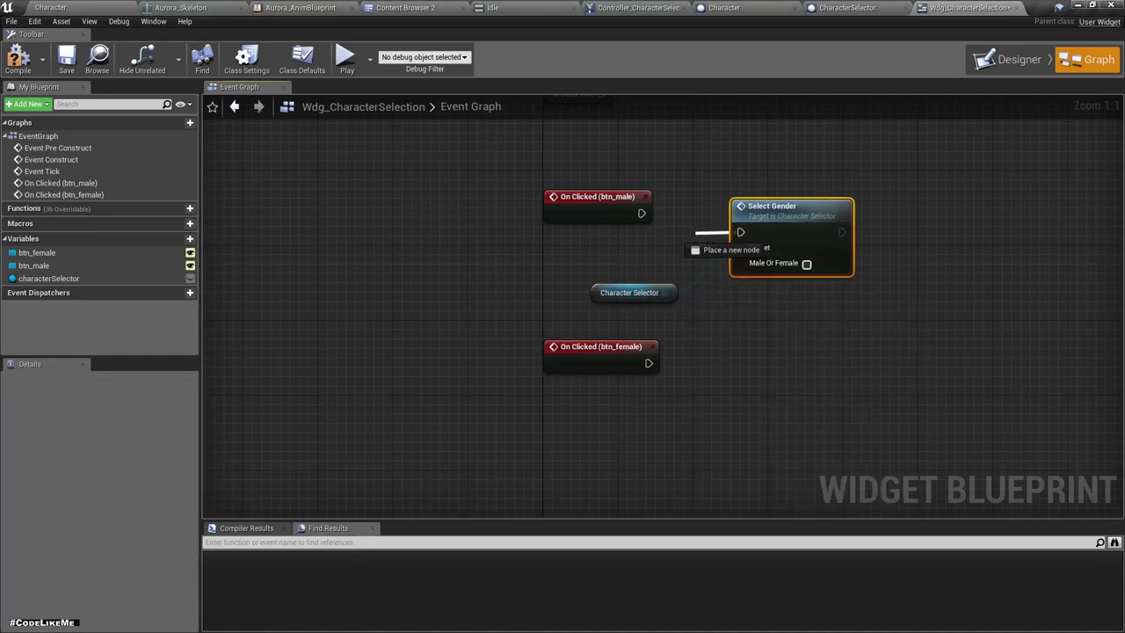
{"action": "left_click_drag", "start_coordinate": [641, 213], "coordinate": [741, 232]}
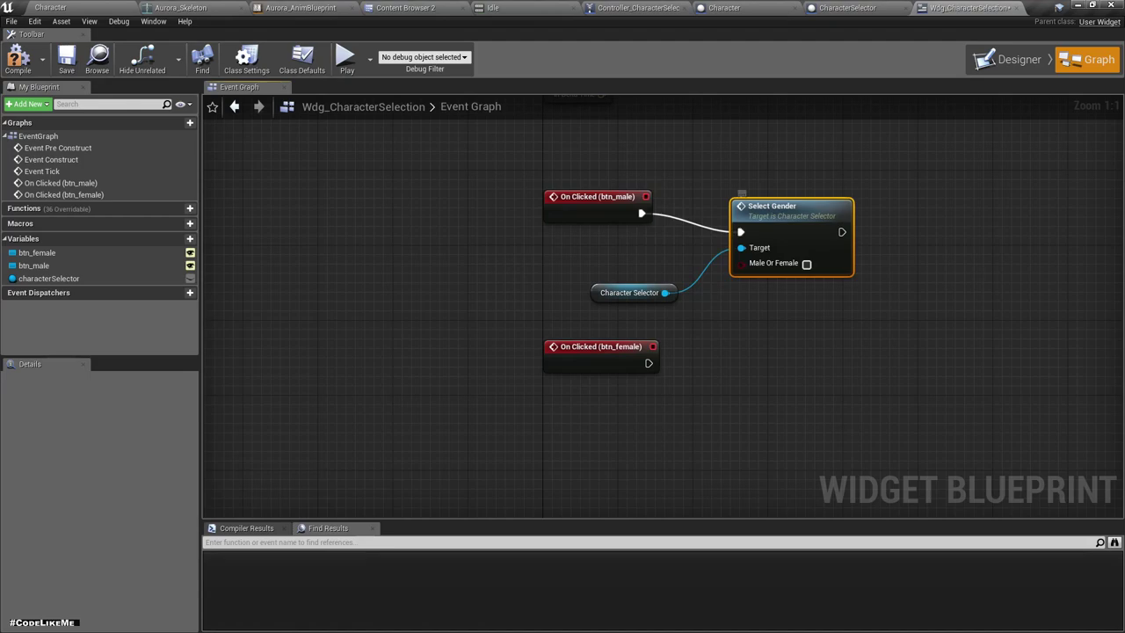
Copy Select Gender onto the female click event, tick Male Or Female on the male call, and compile
{"action": "key", "text": "ctrl+c"}
{"action": "key", "text": "ctrl+v"}
{"action": "left_click_drag", "start_coordinate": [792, 287], "coordinate": [815, 336]}
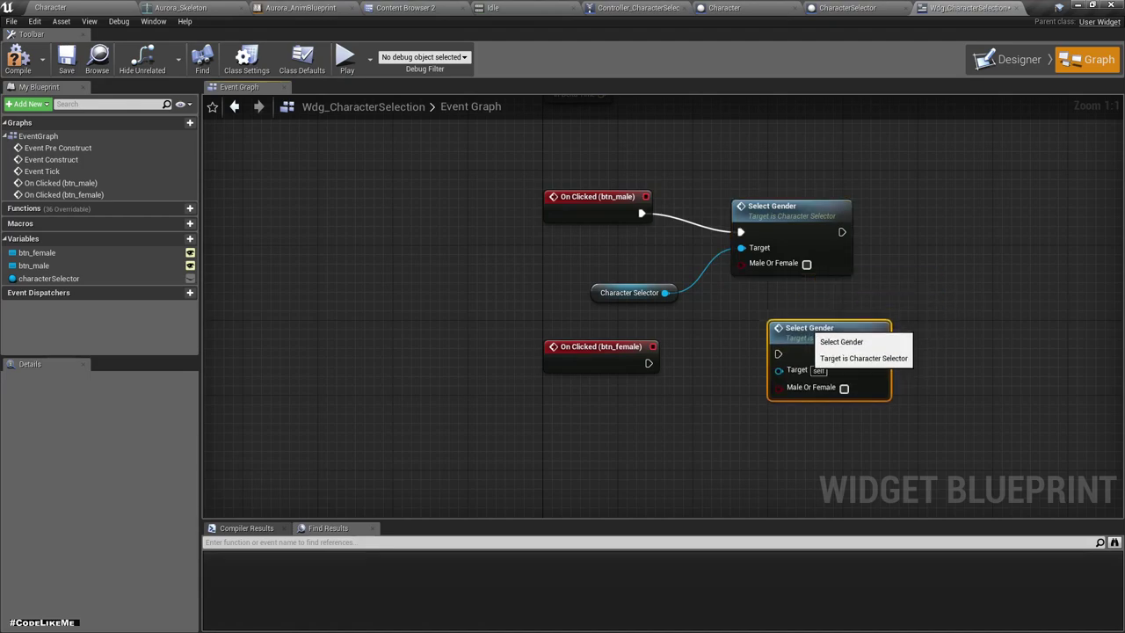
{"action": "mouse_move", "coordinate": [665, 293]}
{"action": "left_mouse_down"}
{"action": "mouse_move", "coordinate": [778, 369]}
{"action": "mouse_move", "coordinate": [649, 363]}
{"action": "left_mouse_up"}
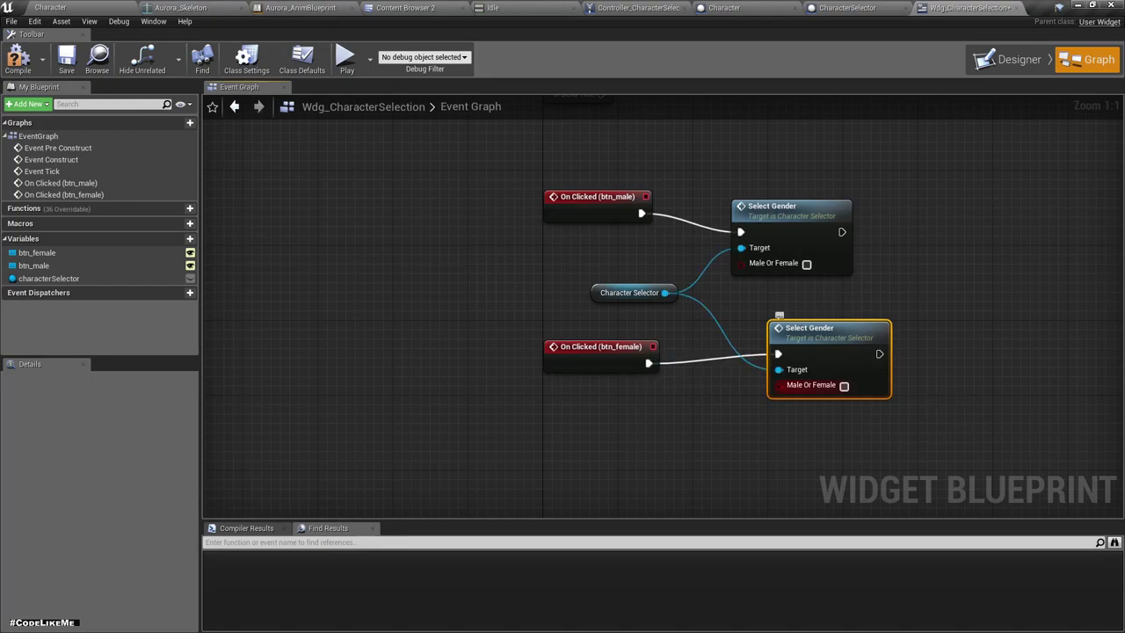
{"action": "left_click", "coordinate": [806, 263]}
{"action": "left_click", "coordinate": [18, 57]}
Play the CharacterCustomization level, switch between Male and Female twice, then stop the test
{"action": "left_click", "coordinate": [1059, 6]}
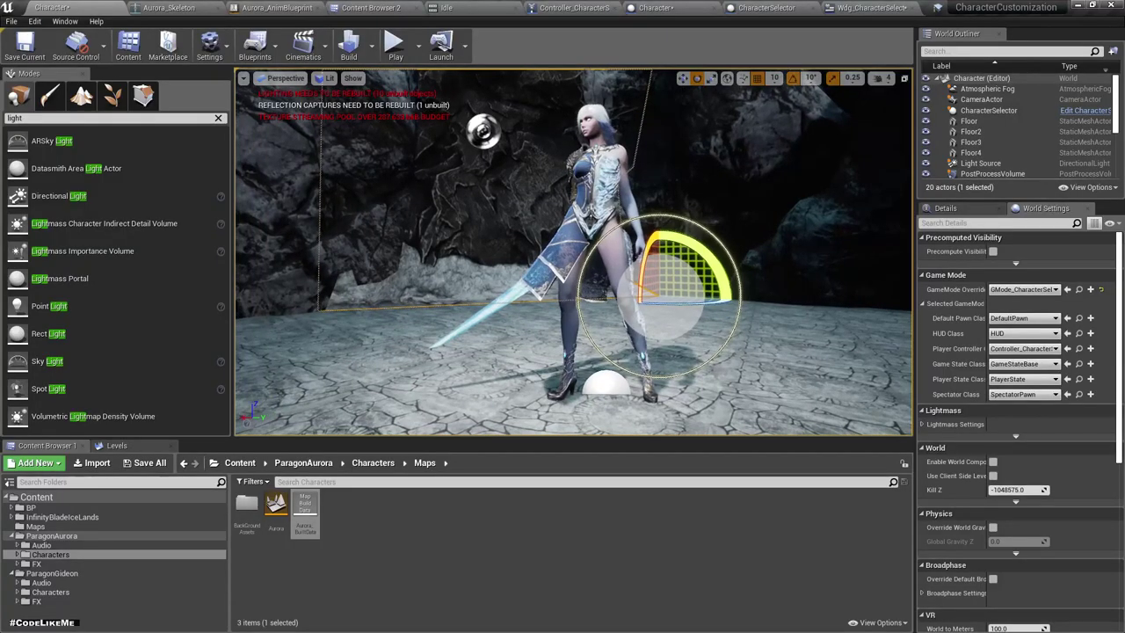
{"action": "key", "text": "alt+p"}
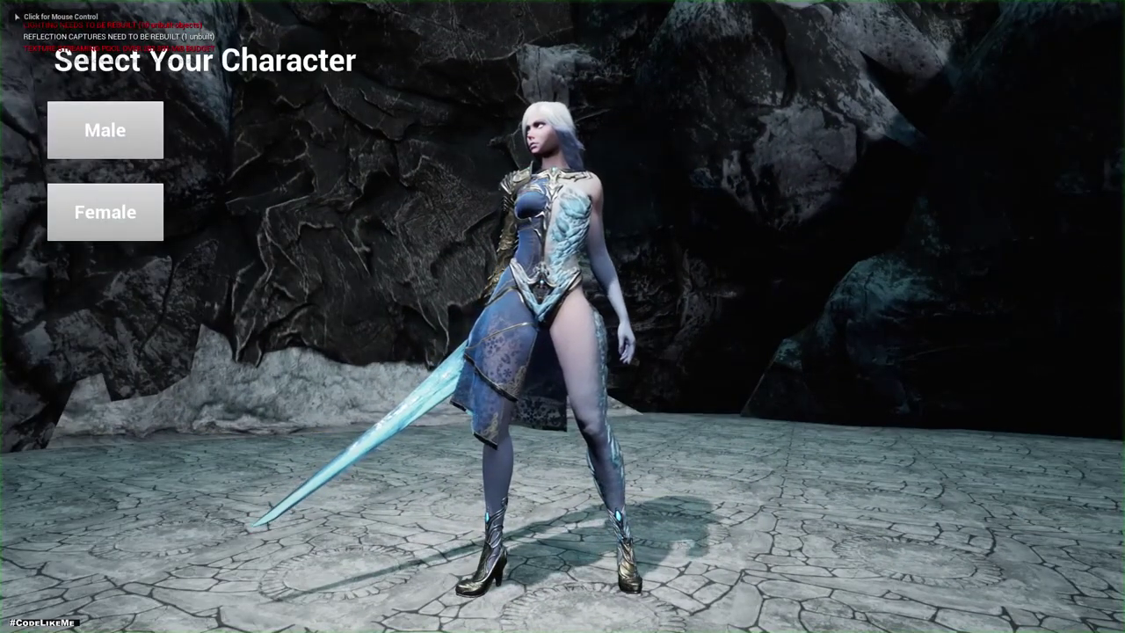
{"action": "left_click", "coordinate": [105, 129]}
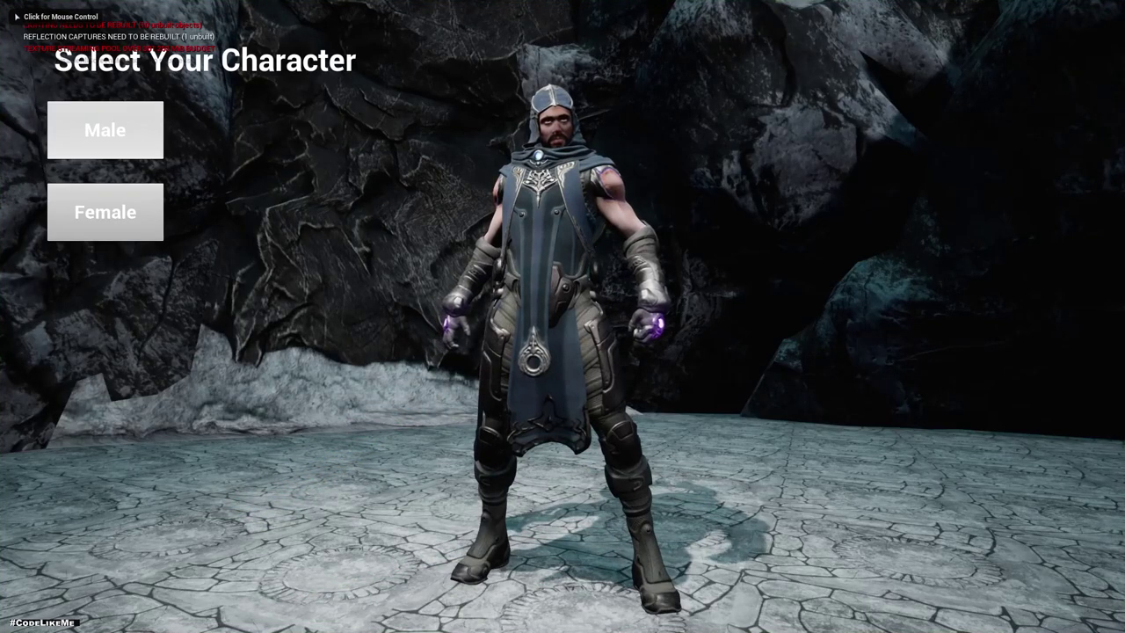
{"action": "left_click", "coordinate": [104, 212]}
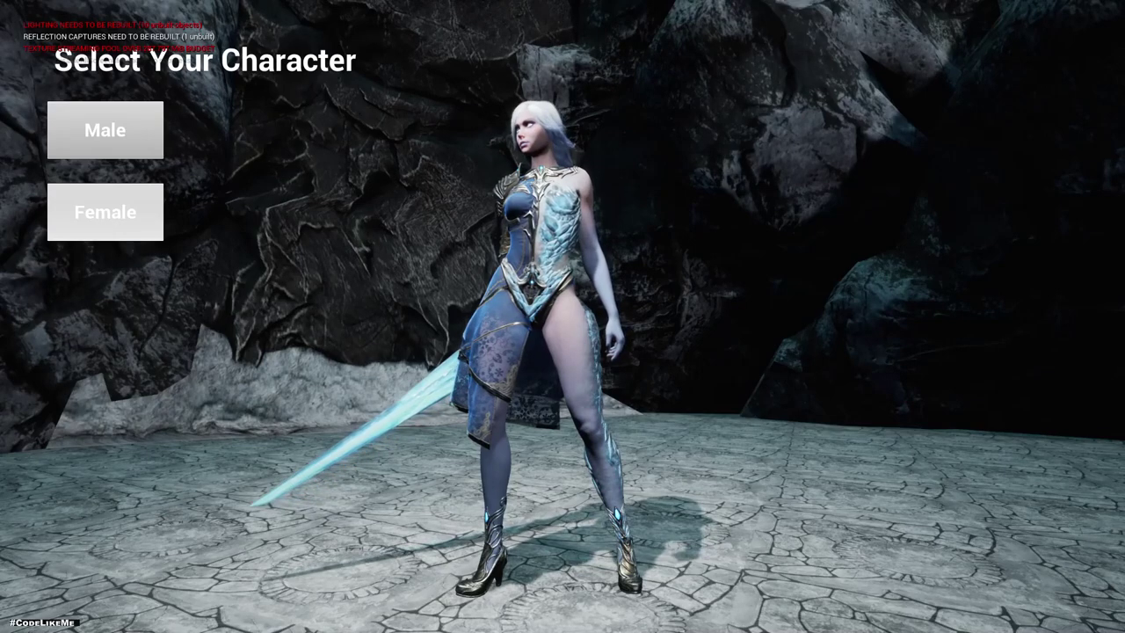
{"action": "left_click", "coordinate": [104, 129]}
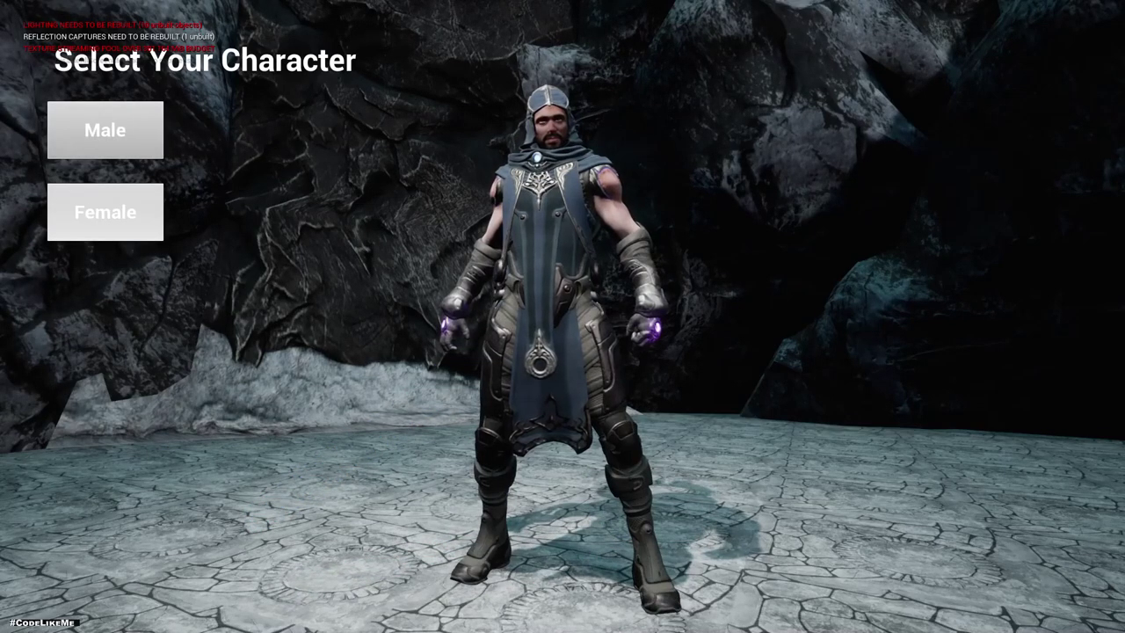
{"action": "left_click", "coordinate": [105, 212]}
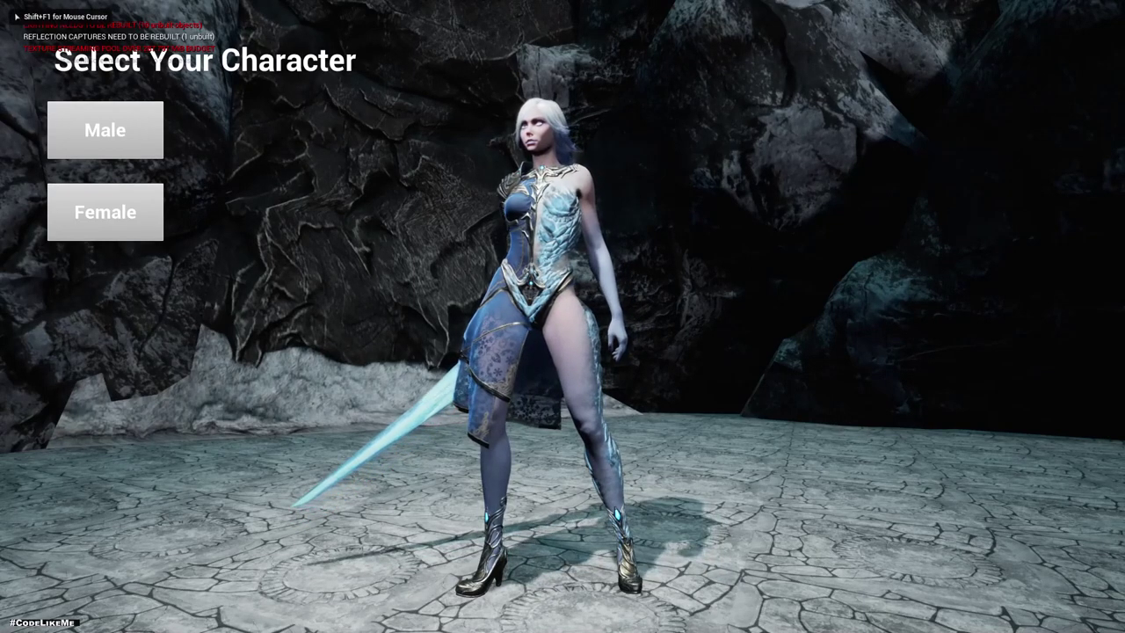
{"action": "key", "text": "Escape"}
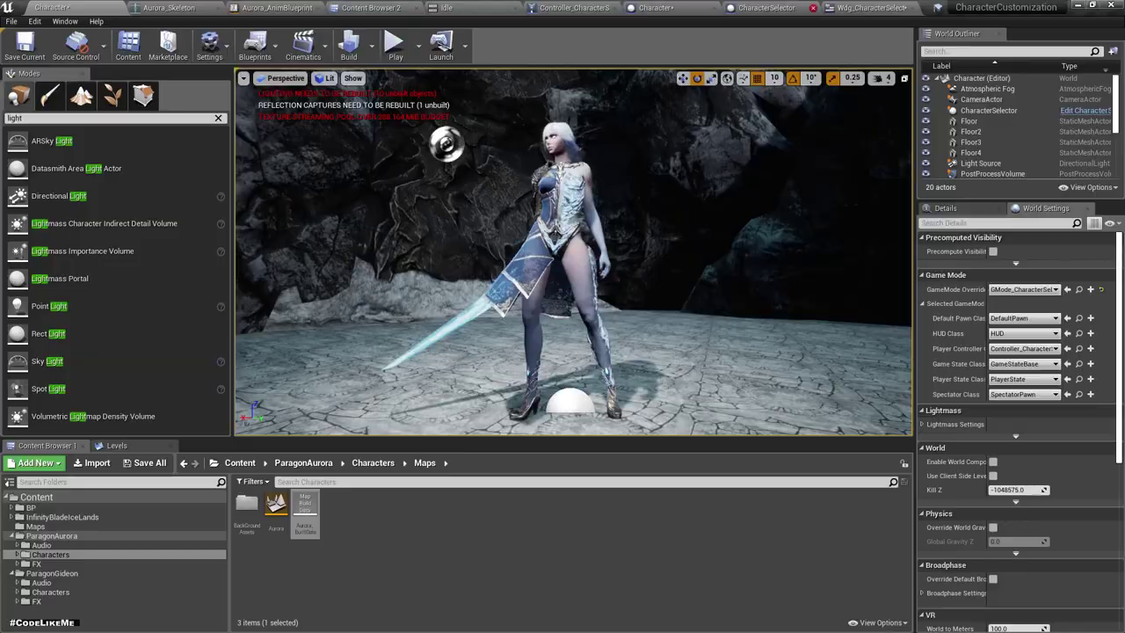
Place a Btn Female getter node right of the female Select Gender call in the event graph
{"action": "left_click", "coordinate": [966, 7]}
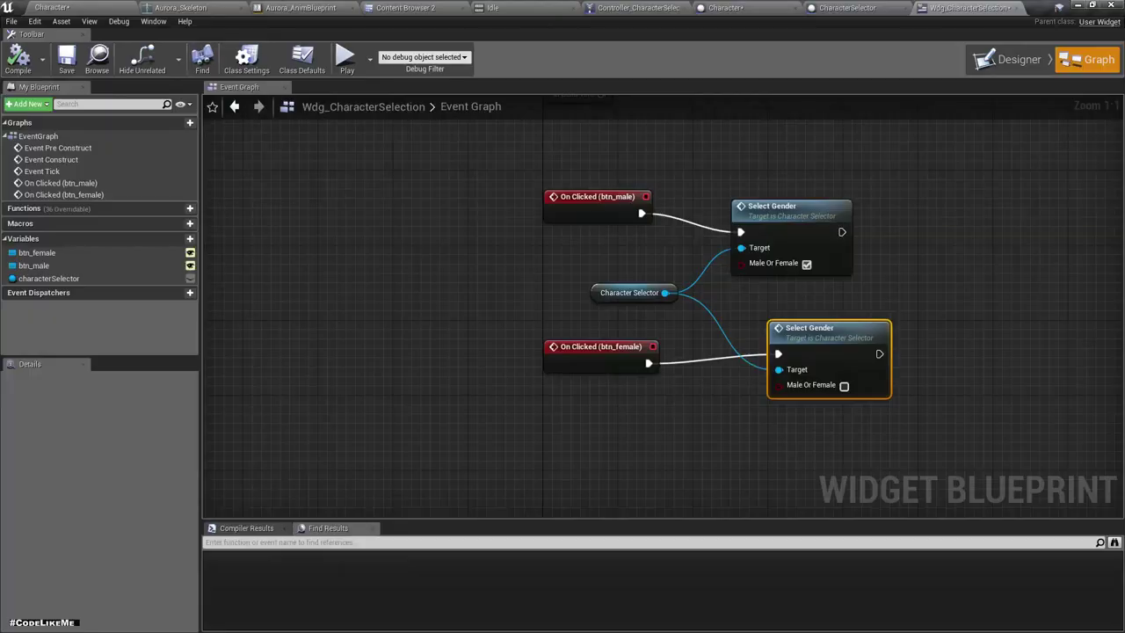
{"action": "right_click_drag", "start_coordinate": [705, 412], "coordinate": [552, 364]}
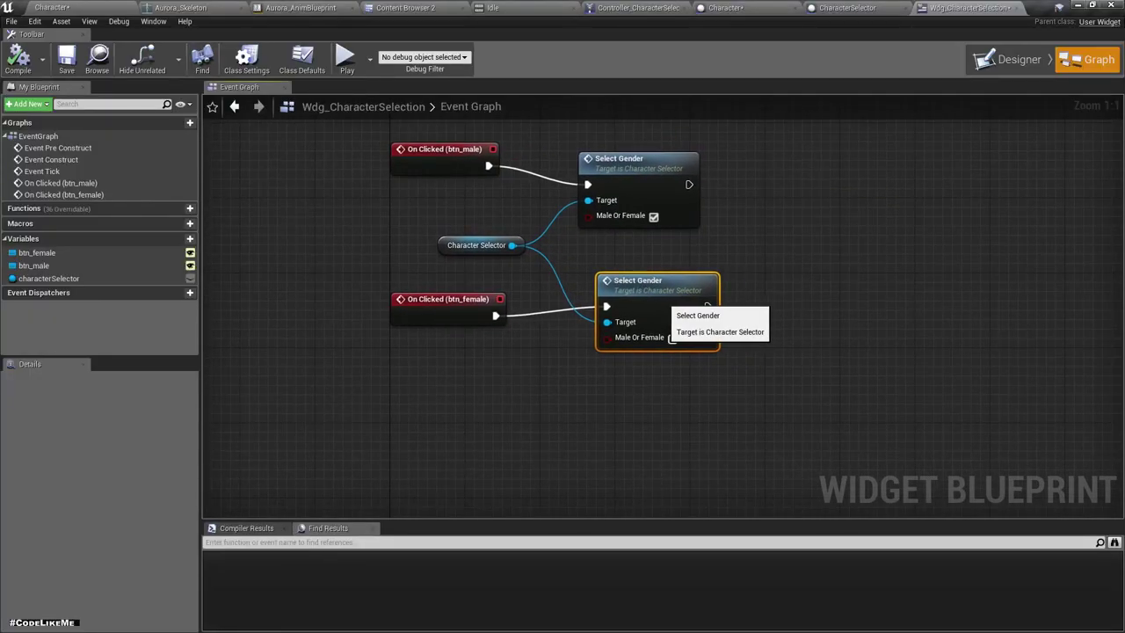
{"action": "right_click_drag", "start_coordinate": [698, 305], "coordinate": [625, 292]}
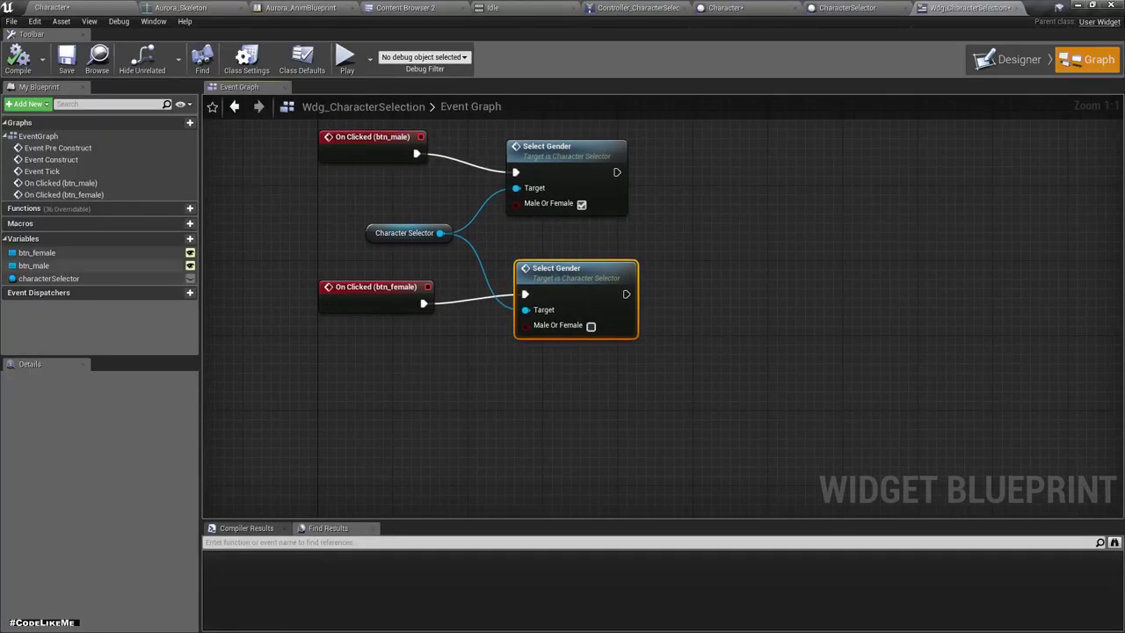
{"action": "mouse_move", "coordinate": [37, 252]}
{"action": "left_mouse_down"}
{"action": "mouse_move", "coordinate": [629, 392]}
{"action": "mouse_move", "coordinate": [708, 344]}
{"action": "left_mouse_up"}
{"action": "left_click", "coordinate": [632, 376]}
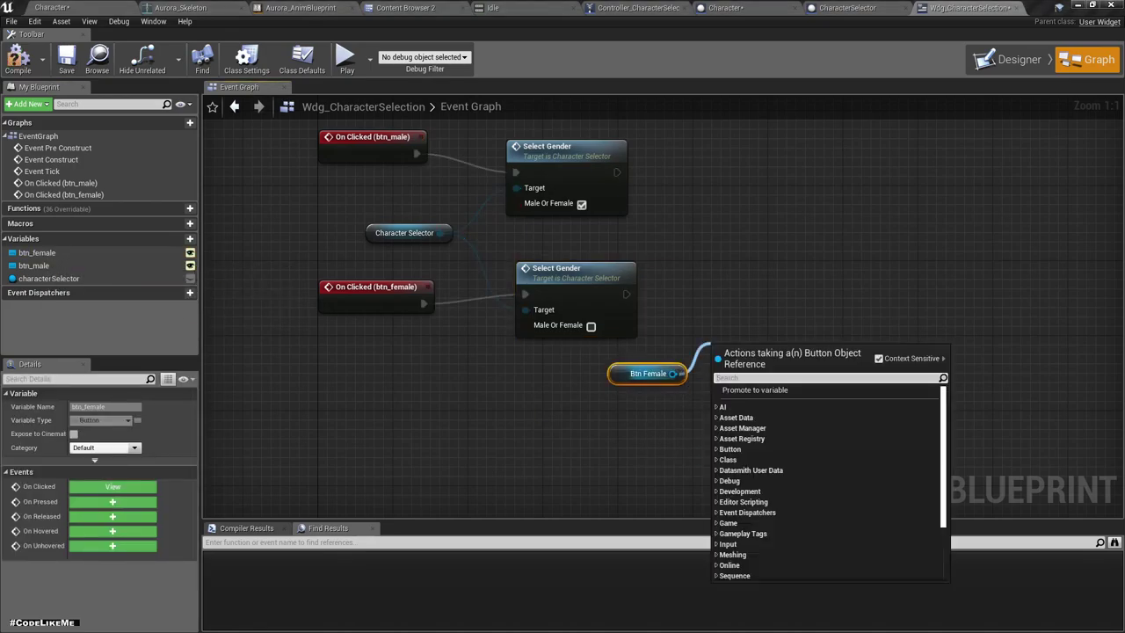
{"action": "type", "text": "inter"}
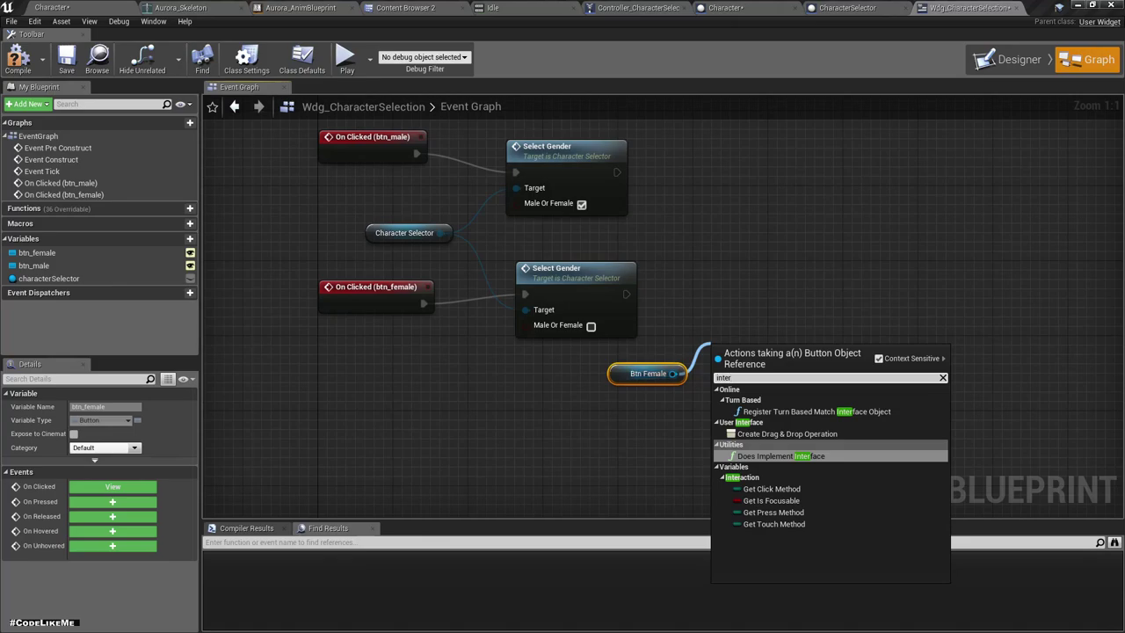
{"action": "left_click", "coordinate": [668, 422]}
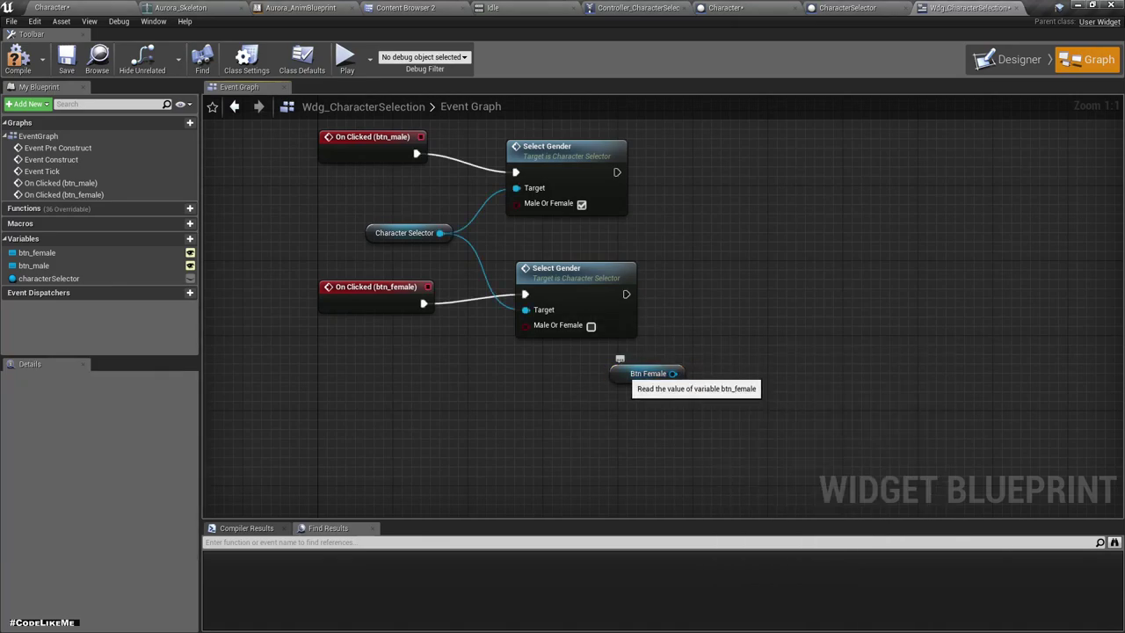
{"action": "left_click_drag", "start_coordinate": [646, 373], "coordinate": [691, 336]}
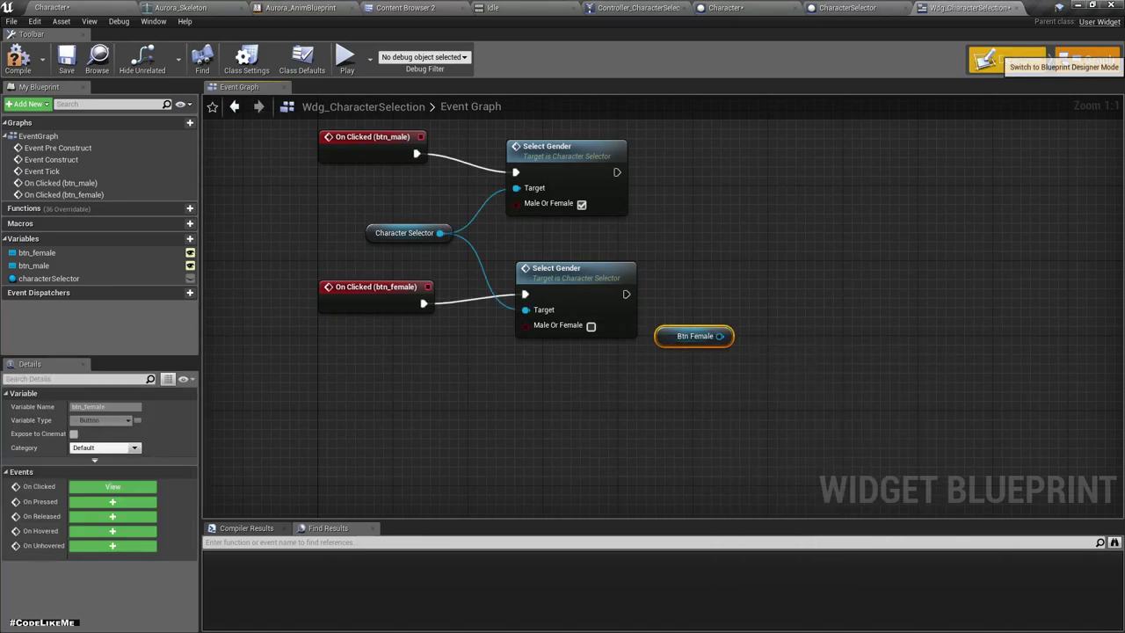
{"action": "left_click", "coordinate": [1011, 59]}
Review the Female button's Details, toggling Is Focusable off and back on
{"action": "scroll", "coordinate": [997, 282], "scroll_direction": "down", "scroll_amount": 3}
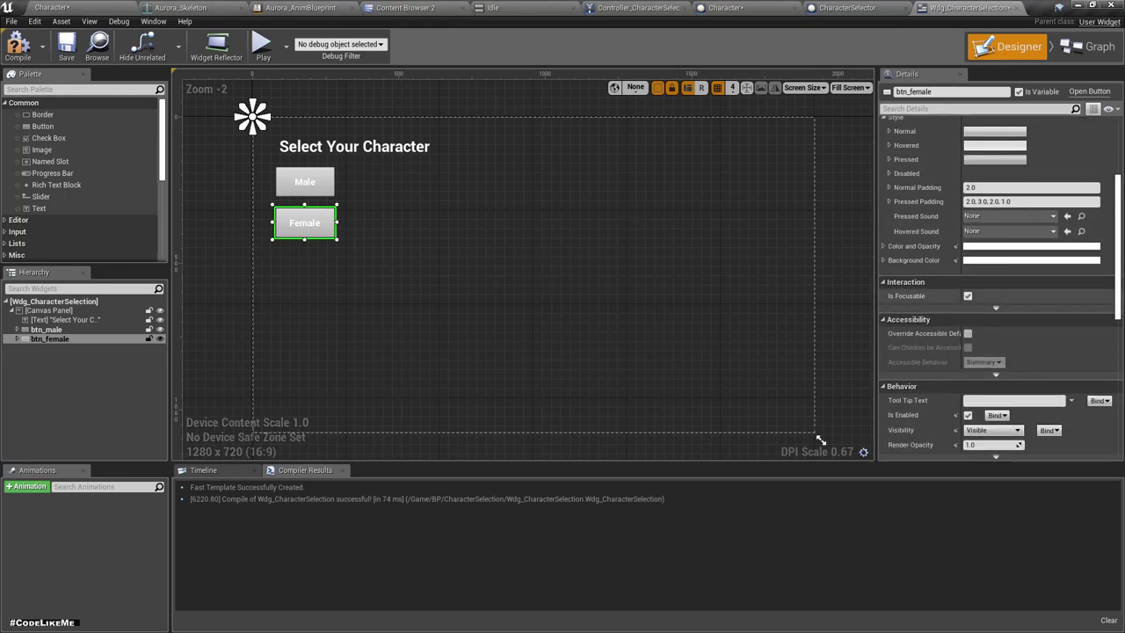
{"action": "scroll", "coordinate": [997, 290], "scroll_direction": "down", "scroll_amount": 1}
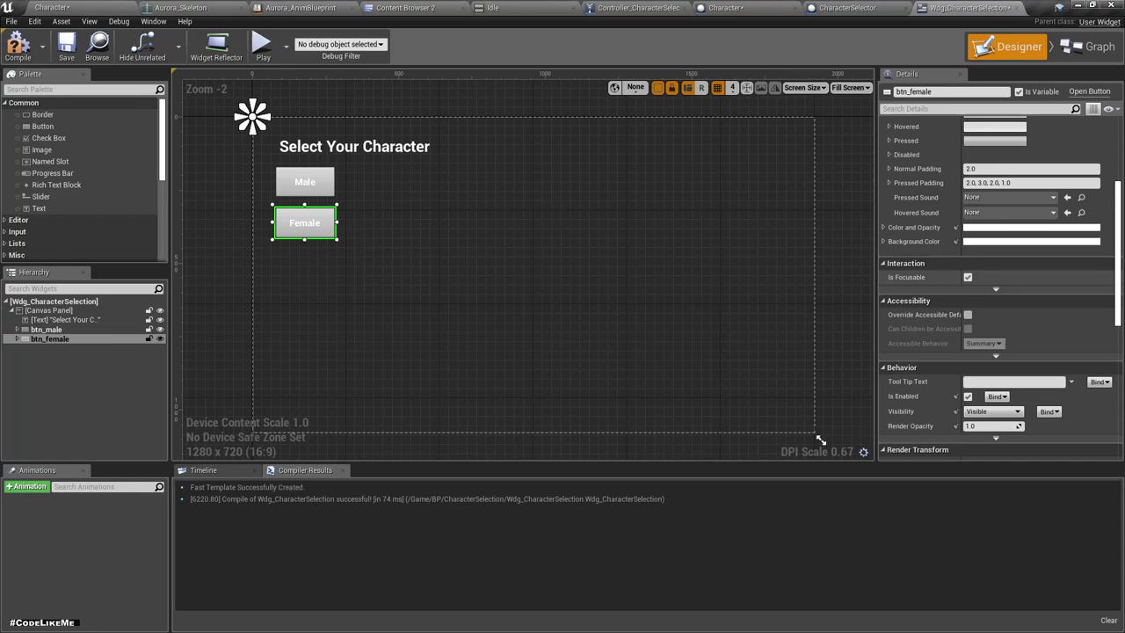
{"action": "left_click", "coordinate": [967, 277]}
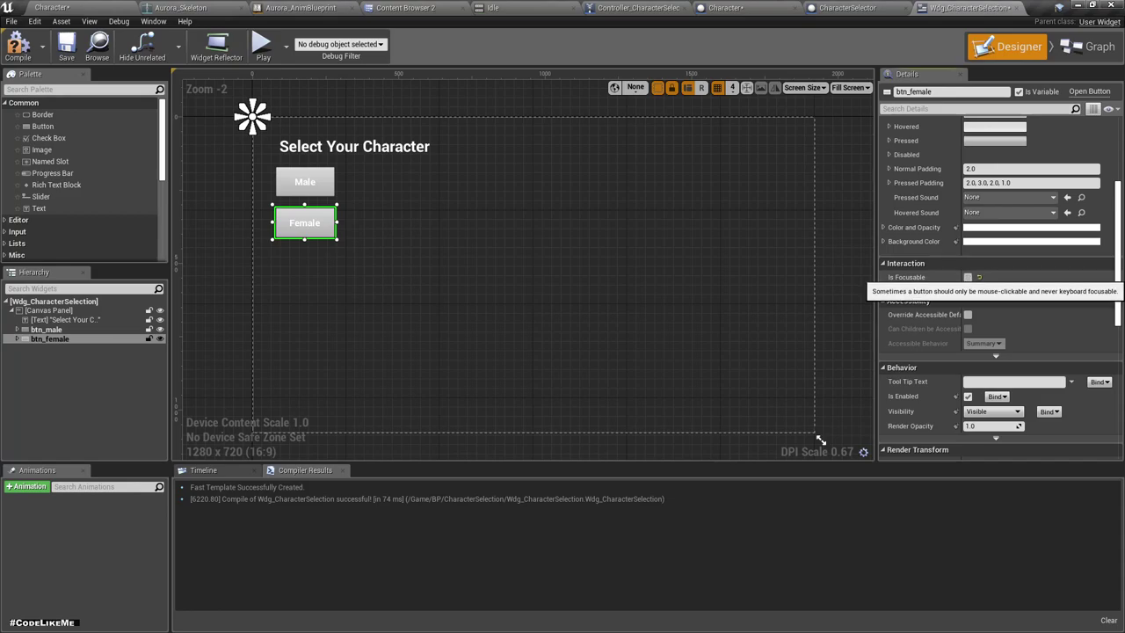
{"action": "left_click", "coordinate": [967, 276]}
{"action": "scroll", "coordinate": [967, 277], "scroll_direction": "down", "scroll_amount": 5}
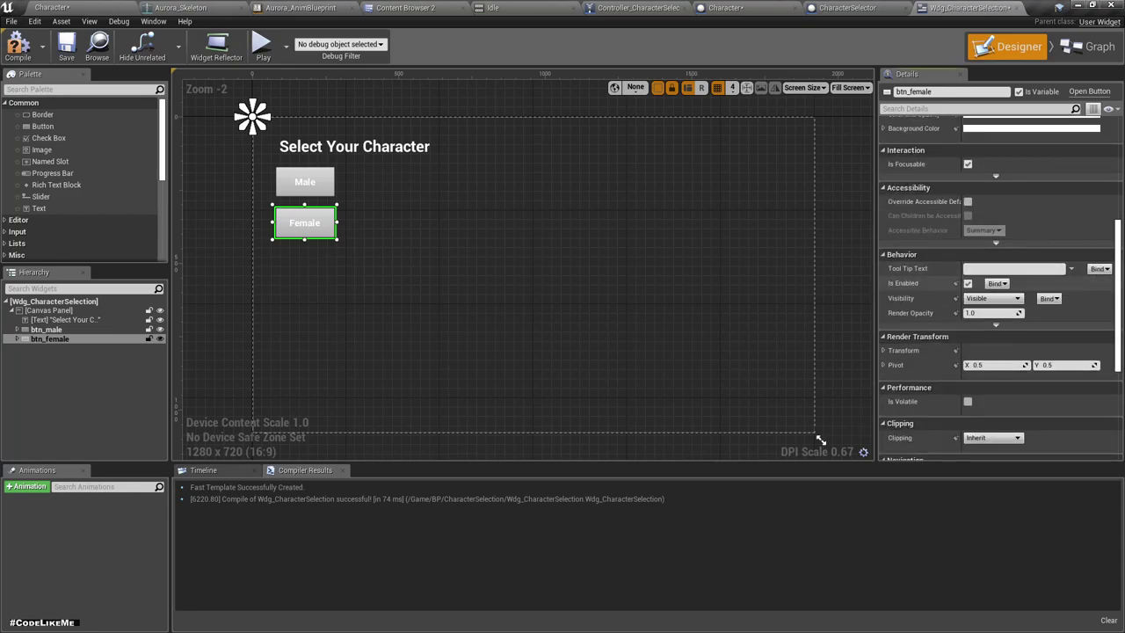
{"action": "scroll", "coordinate": [998, 281], "scroll_direction": "up", "scroll_amount": 3}
{"action": "scroll", "coordinate": [997, 281], "scroll_direction": "up", "scroll_amount": 3}
{"action": "scroll", "coordinate": [997, 282], "scroll_direction": "up", "scroll_amount": 3}
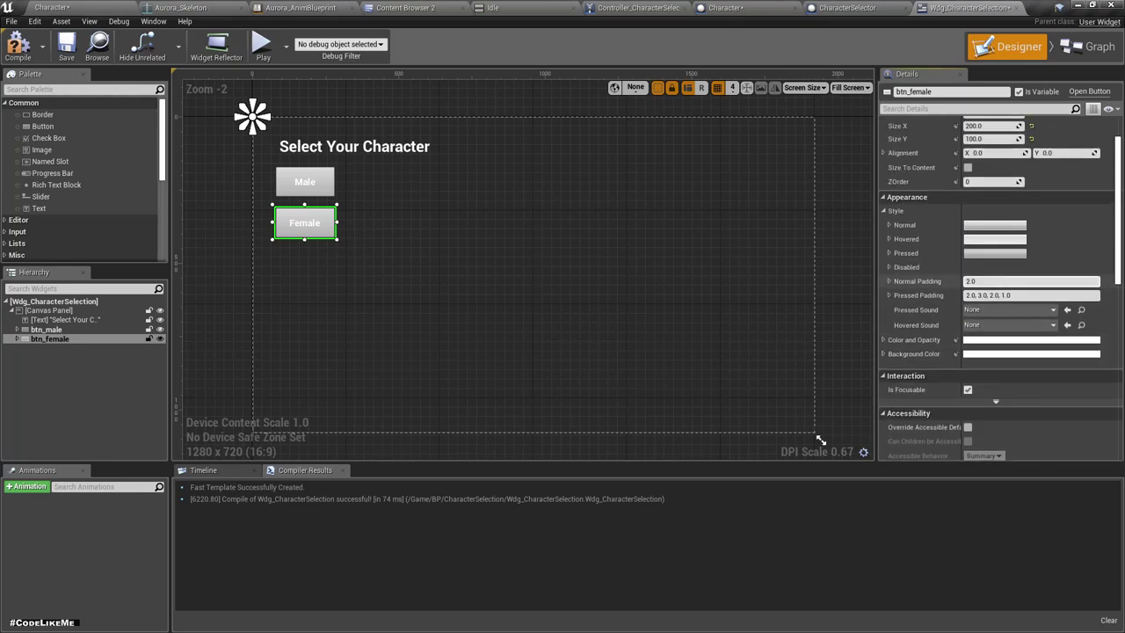
{"action": "scroll", "coordinate": [998, 281], "scroll_direction": "up", "scroll_amount": 2}
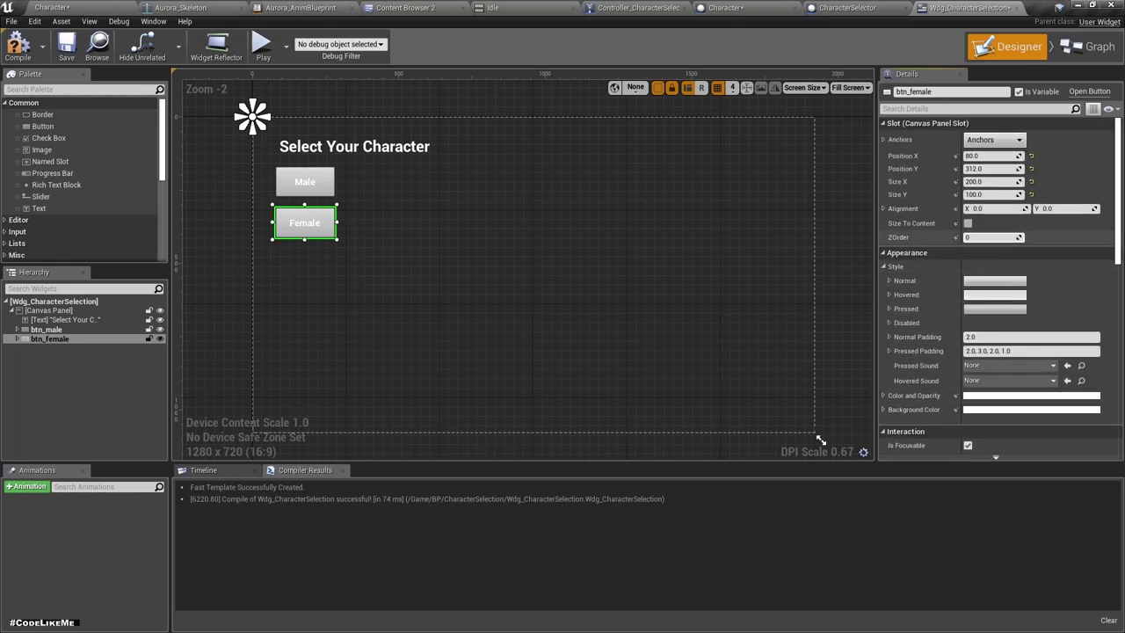
{"action": "scroll", "coordinate": [997, 263], "scroll_direction": "down", "scroll_amount": 9}
{"action": "scroll", "coordinate": [997, 282], "scroll_direction": "down", "scroll_amount": 3}
{"action": "scroll", "coordinate": [997, 281], "scroll_direction": "down", "scroll_amount": 3}
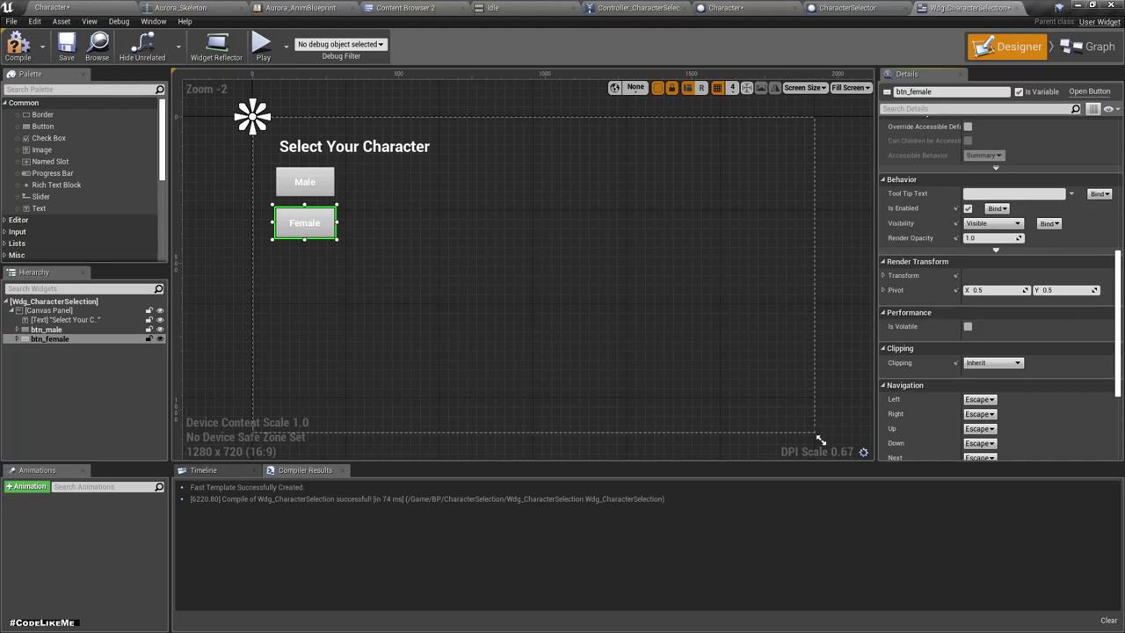
{"action": "scroll", "coordinate": [997, 281], "scroll_direction": "down", "scroll_amount": 3}
{"action": "scroll", "coordinate": [998, 281], "scroll_direction": "down", "scroll_amount": 2}
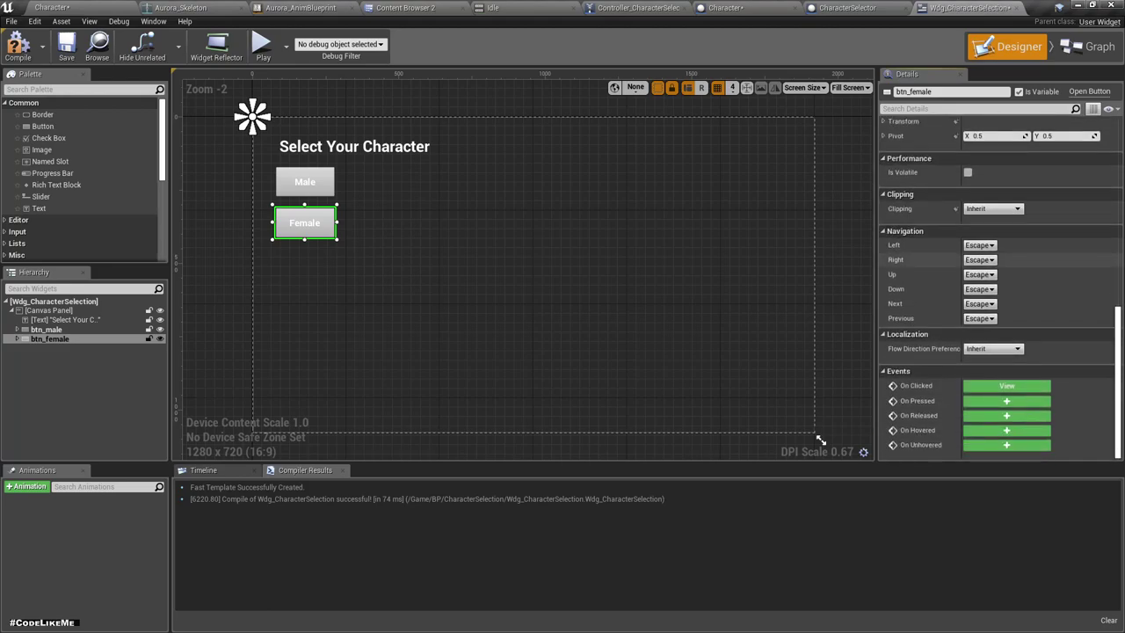
{"action": "scroll", "coordinate": [998, 281], "scroll_direction": "up", "scroll_amount": 4}
{"action": "scroll", "coordinate": [997, 281], "scroll_direction": "up", "scroll_amount": 3}
{"action": "scroll", "coordinate": [997, 282], "scroll_direction": "up", "scroll_amount": 3}
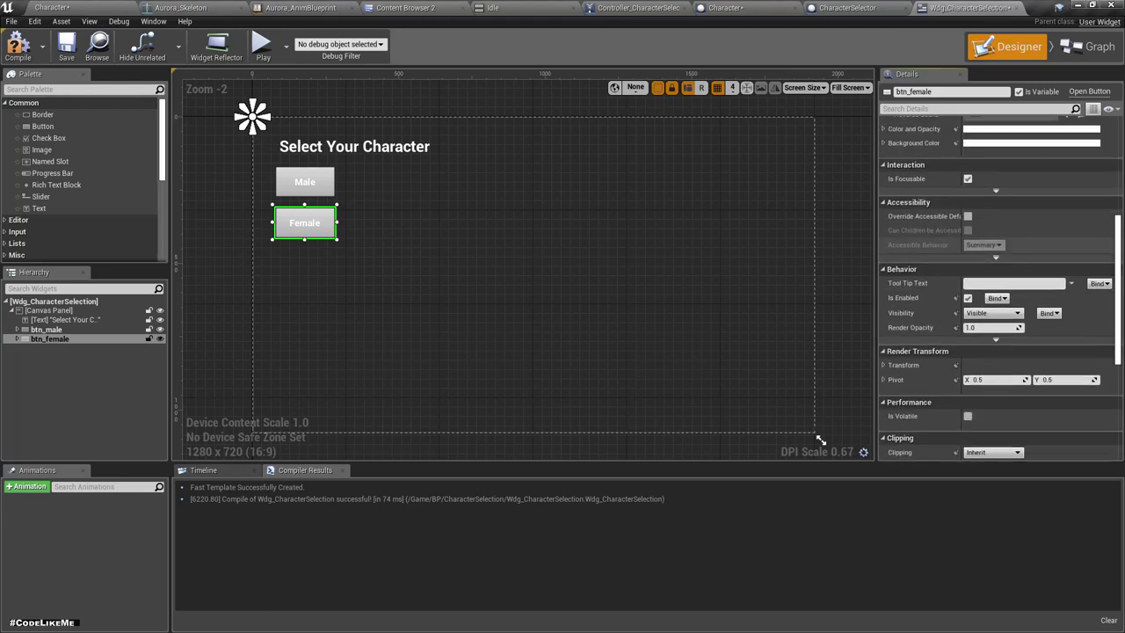
{"action": "scroll", "coordinate": [997, 281], "scroll_direction": "up", "scroll_amount": 3}
{"action": "scroll", "coordinate": [997, 281], "scroll_direction": "up", "scroll_amount": 3}
{"action": "scroll", "coordinate": [998, 281], "scroll_direction": "up", "scroll_amount": 3}
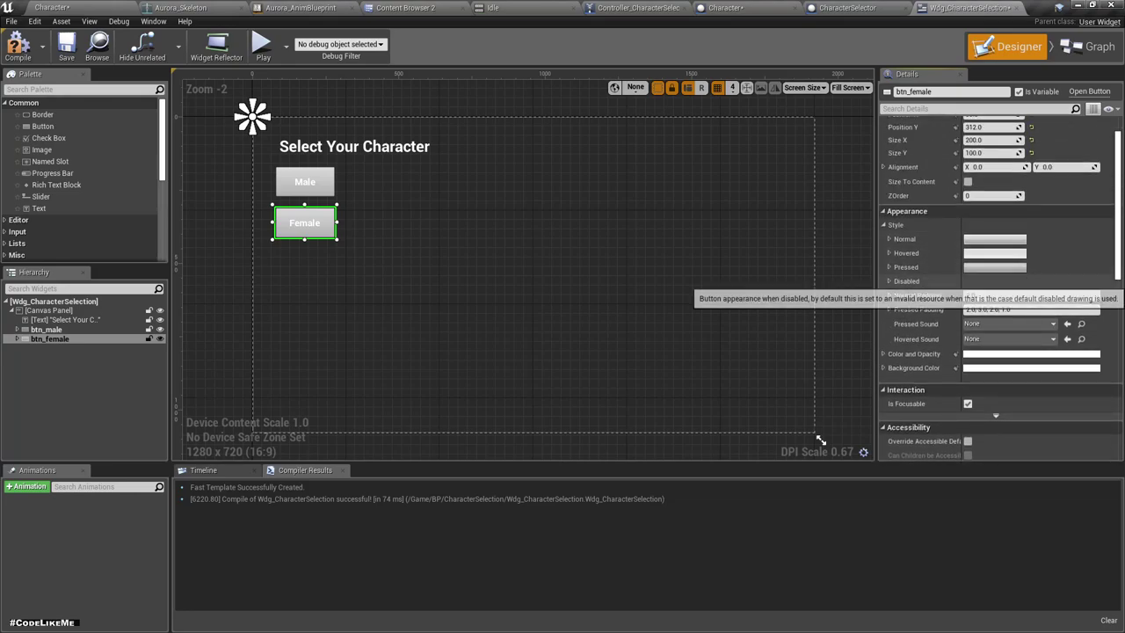
Run a Set Is Enabled node for Btn Female after the female Select Gender call
{"action": "left_click", "coordinate": [1092, 47]}
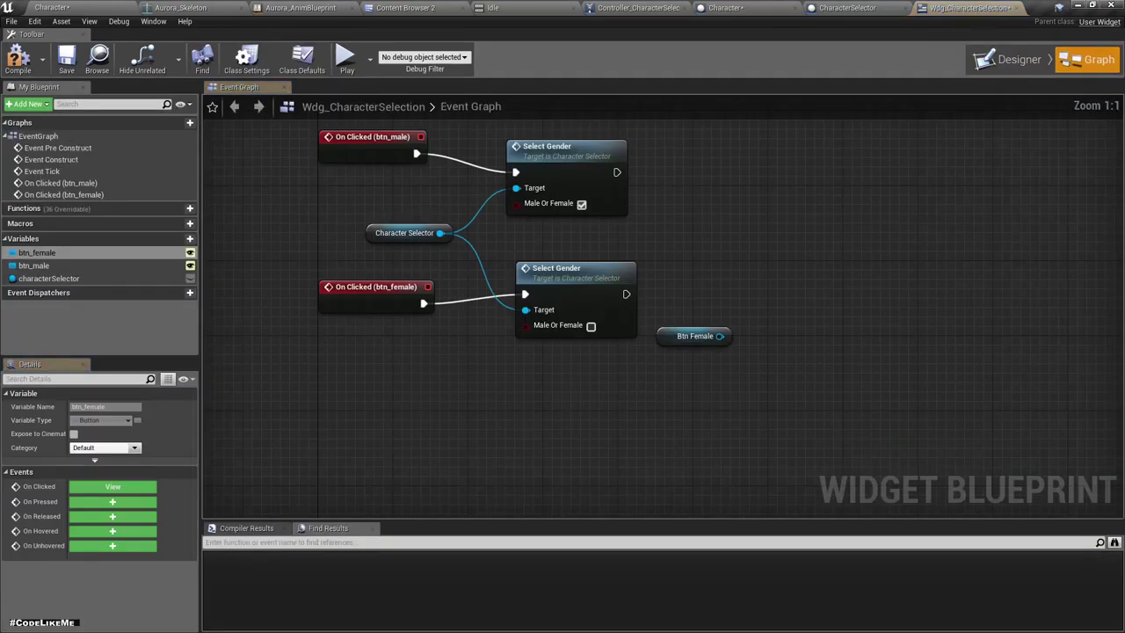
{"action": "left_click_drag", "start_coordinate": [719, 336], "coordinate": [735, 299]}
{"action": "type", "text": "dis"}
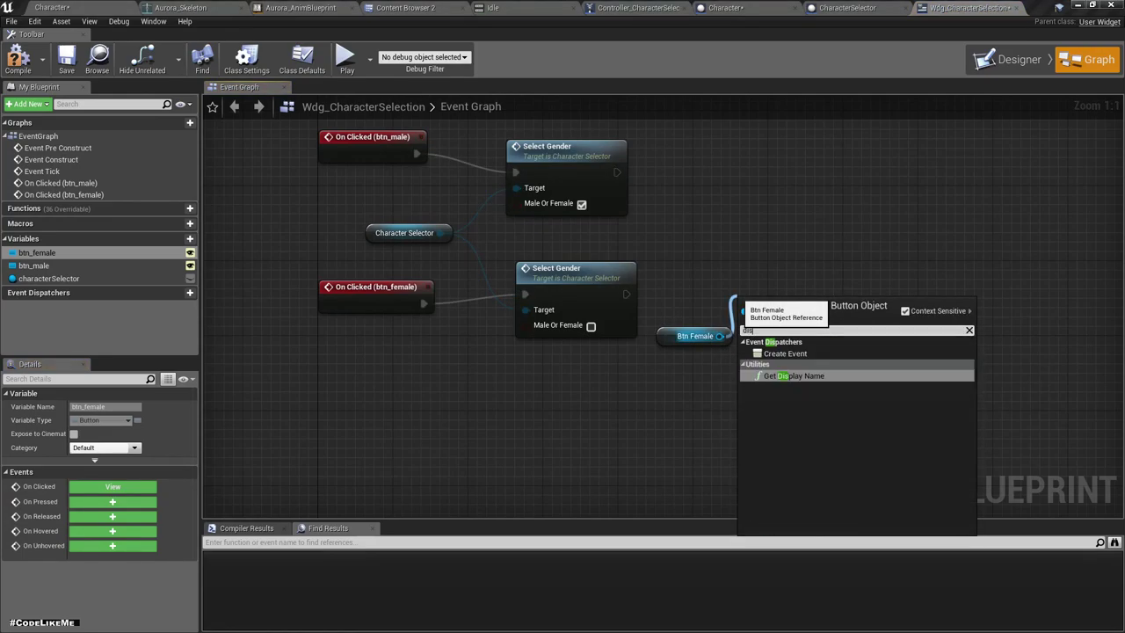
{"action": "key", "text": "BackSpace"}
{"action": "key", "text": "BackSpace"}
{"action": "key", "text": "BackSpace"}
{"action": "type", "text": "set ena"}
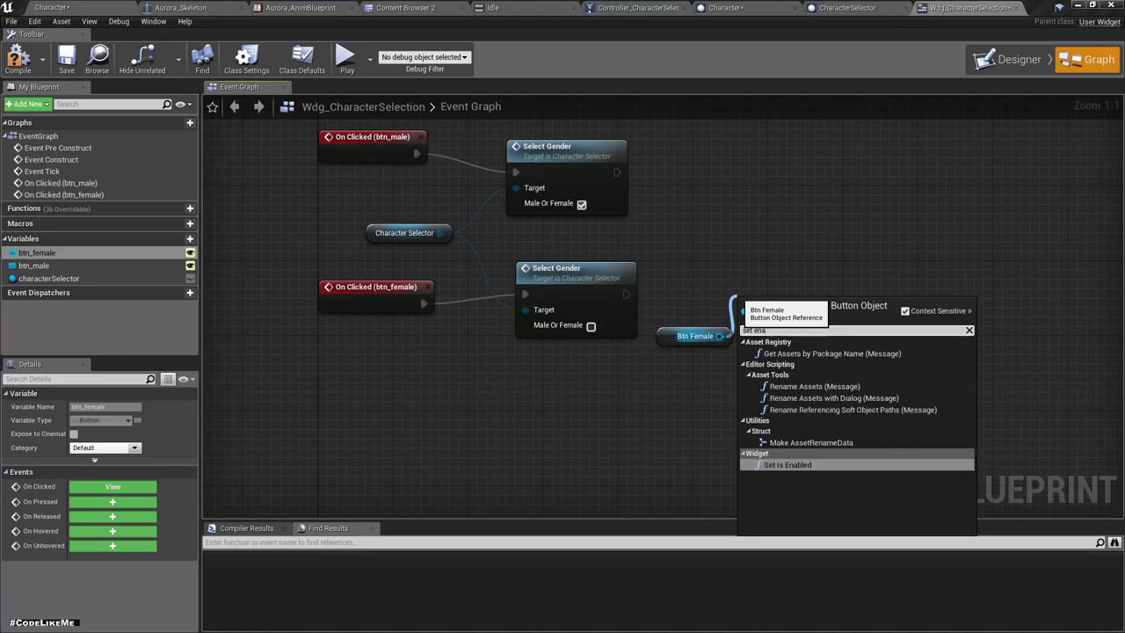
{"action": "key", "text": "Return"}
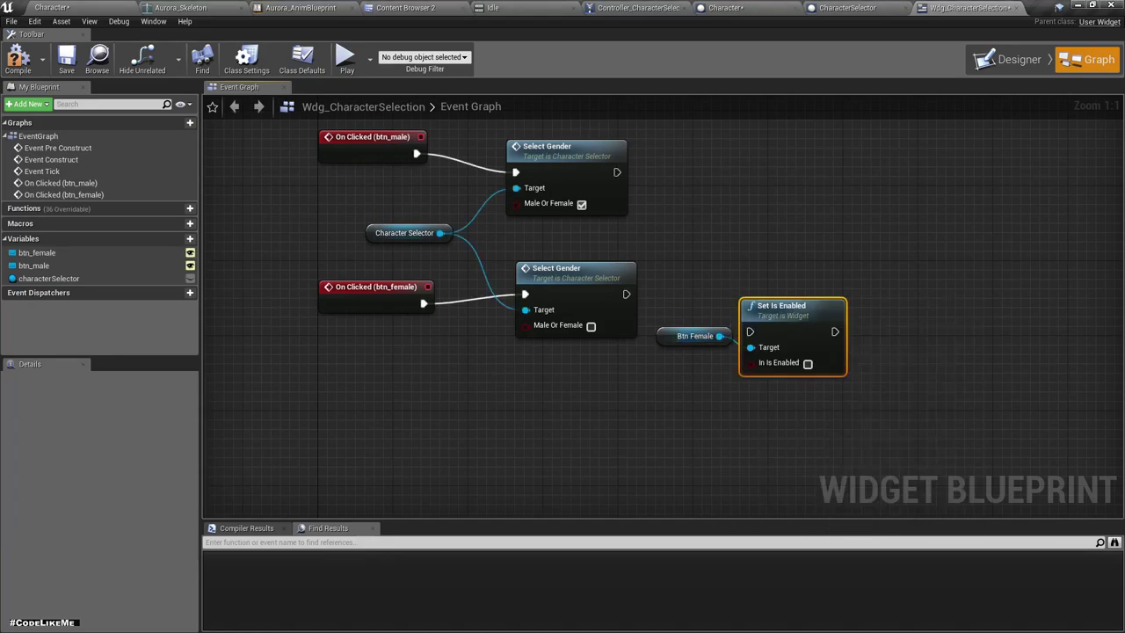
{"action": "left_click_drag", "start_coordinate": [782, 306], "coordinate": [792, 278]}
{"action": "left_click_drag", "start_coordinate": [759, 319], "coordinate": [625, 293]}
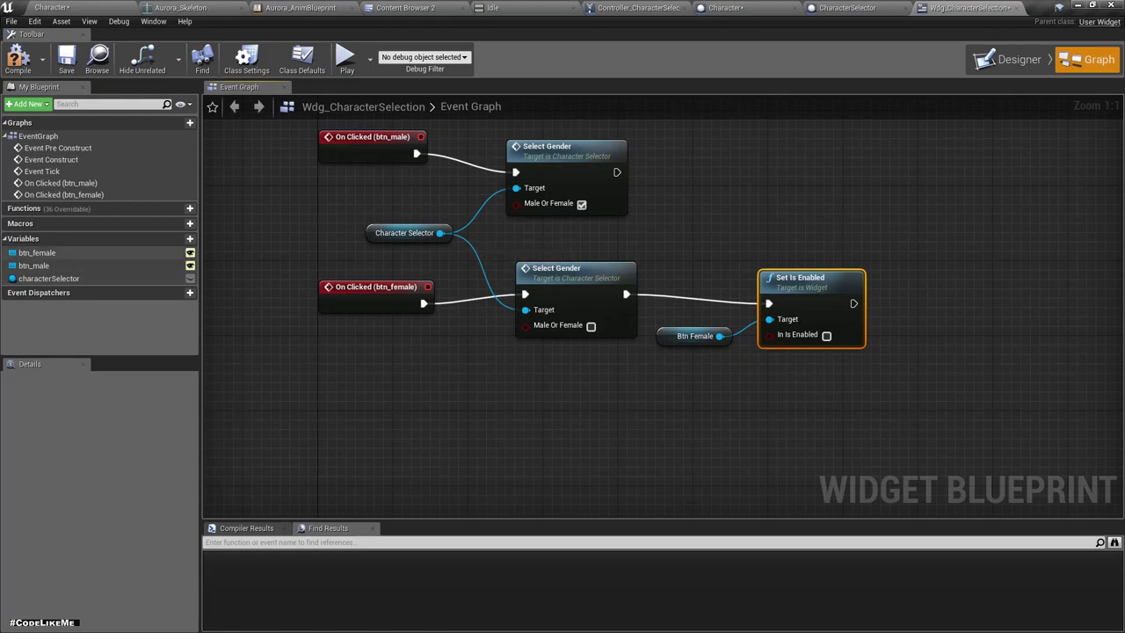
Chain a Set Is Enabled node for Btn Male with Enabled ticked
{"action": "left_click_drag", "start_coordinate": [33, 265], "coordinate": [905, 343]}
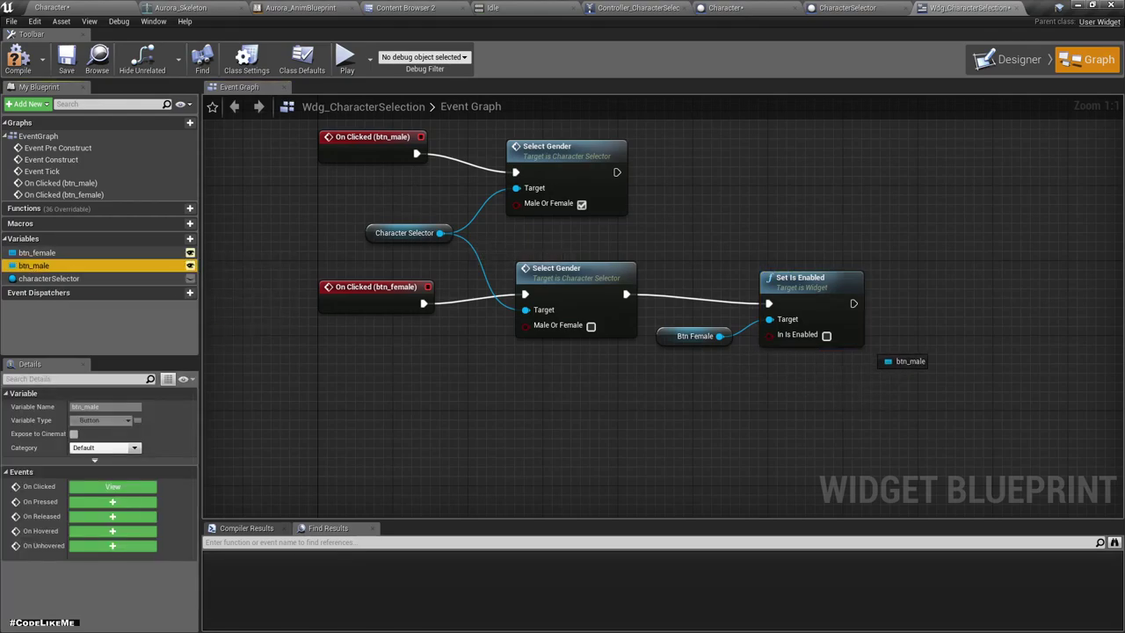
{"action": "left_click", "coordinate": [932, 350]}
{"action": "right_click_drag", "start_coordinate": [931, 351], "coordinate": [709, 382]}
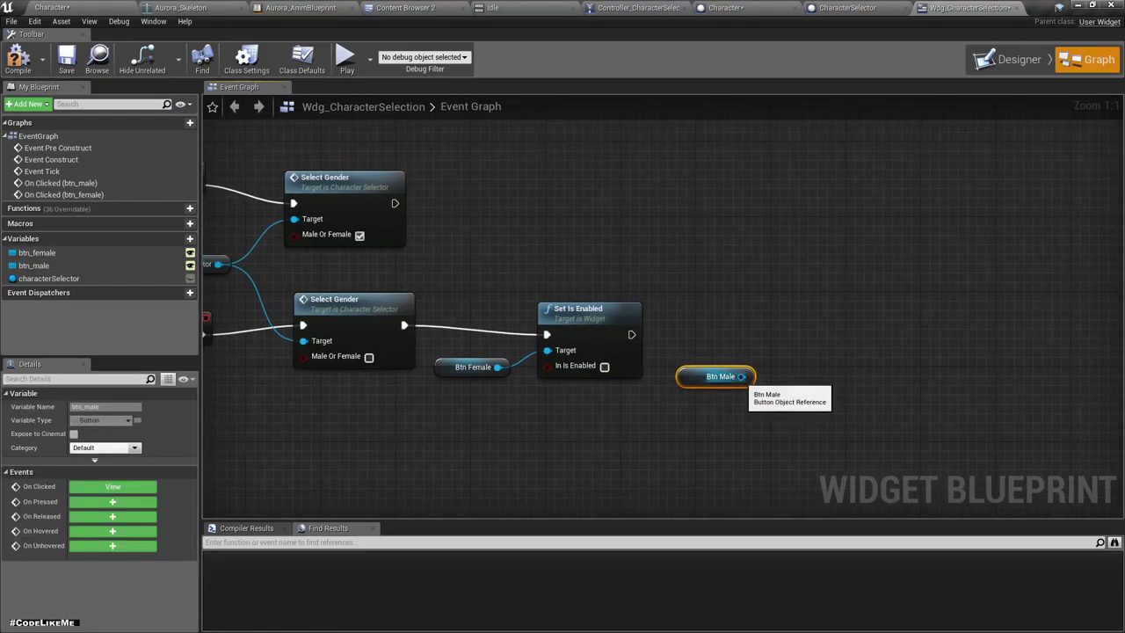
{"action": "left_click_drag", "start_coordinate": [741, 376], "coordinate": [771, 353]}
{"action": "type", "text": "set e"}
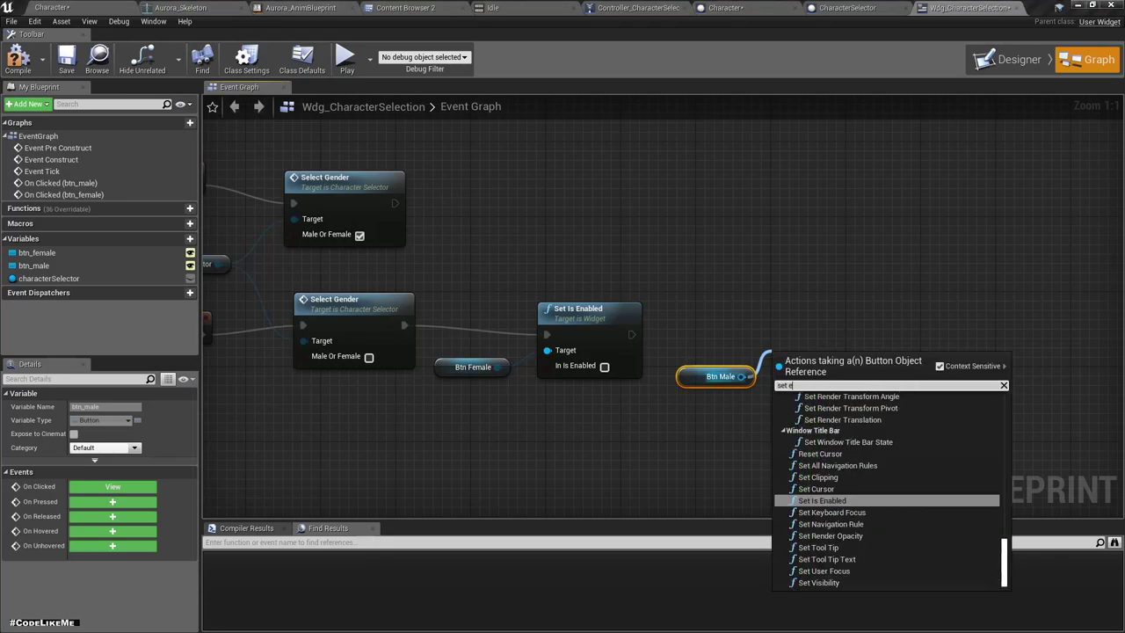
{"action": "type", "text": "nabled"}
{"action": "key", "text": "Return"}
{"action": "mouse_move", "coordinate": [812, 355]}
{"action": "left_mouse_down"}
{"action": "mouse_move", "coordinate": [812, 317]}
{"action": "mouse_move", "coordinate": [632, 335]}
{"action": "left_mouse_up"}
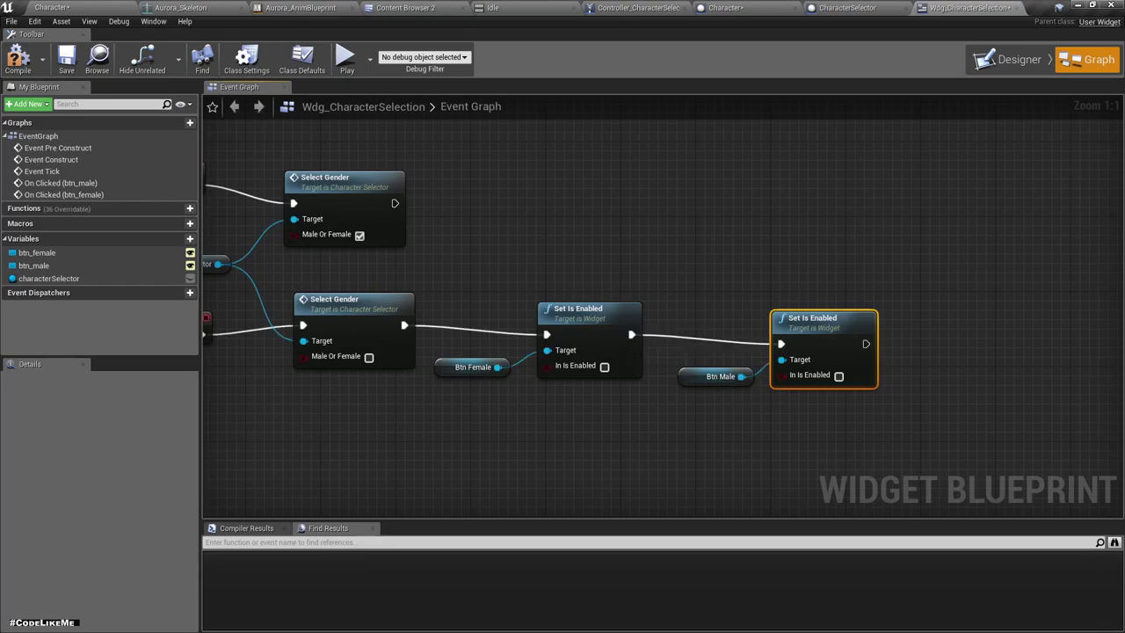
{"action": "left_click", "coordinate": [839, 375]}
Duplicate both Set Is Enabled nodes after the male Select Gender, enabling Female and disabling Male
{"action": "right_click_drag", "start_coordinate": [461, 431], "coordinate": [547, 450]}
{"action": "left_click_drag", "start_coordinate": [547, 450], "coordinate": [879, 293]}
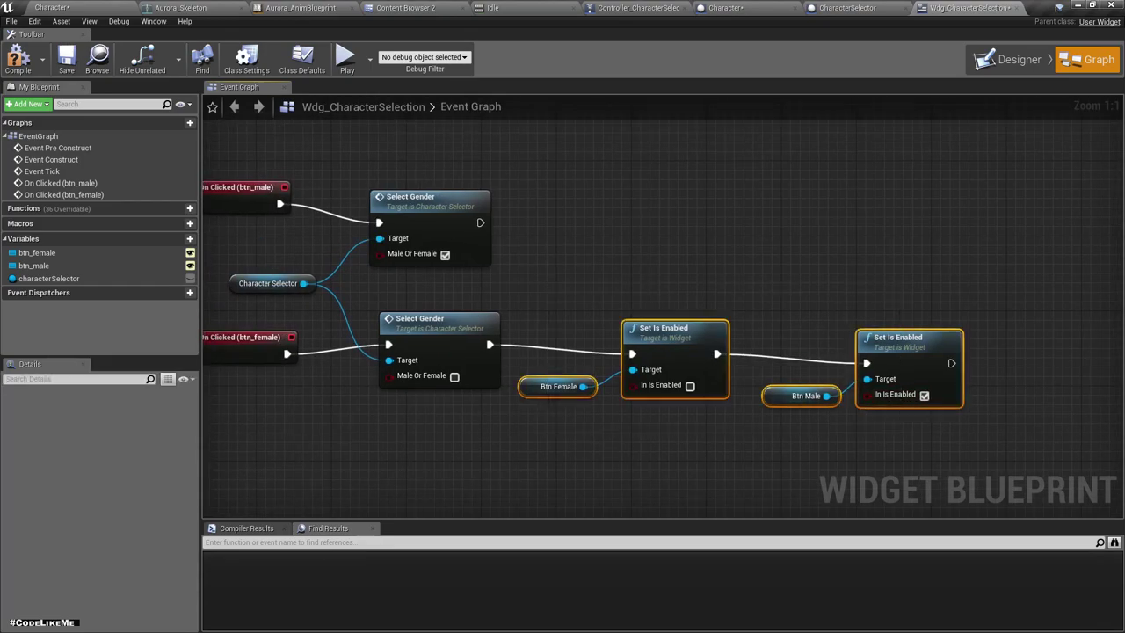
{"action": "key", "text": "ctrl+c"}
{"action": "key", "text": "ctrl+v"}
{"action": "mouse_move", "coordinate": [839, 420]}
{"action": "left_mouse_down"}
{"action": "mouse_move", "coordinate": [677, 230]}
{"action": "mouse_move", "coordinate": [480, 222]}
{"action": "left_mouse_up"}
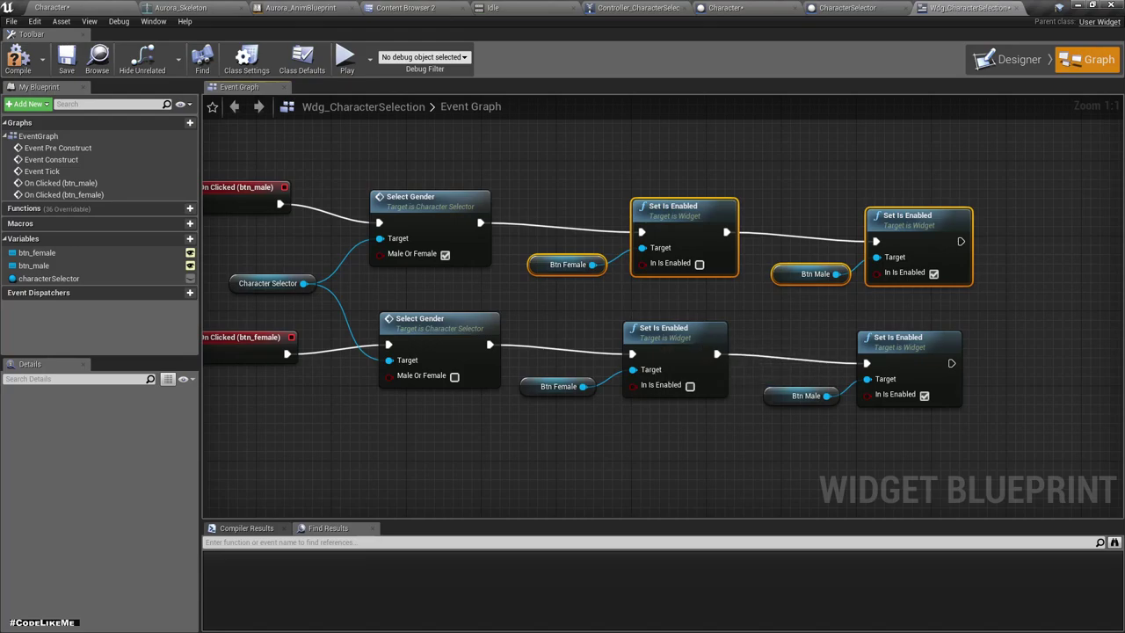
{"action": "left_click", "coordinate": [933, 273]}
{"action": "left_click", "coordinate": [699, 264]}
Wire Event Pre Construct's execution output into the male Select Gender call
{"action": "scroll", "coordinate": [536, 281], "scroll_direction": "down", "scroll_amount": 5}
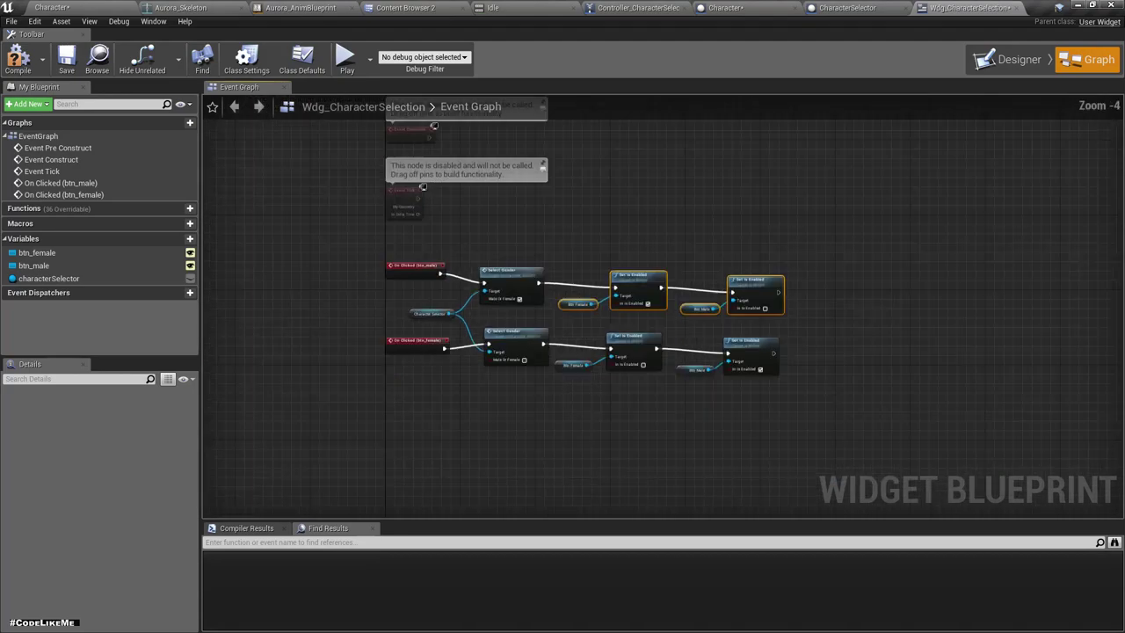
{"action": "right_click_drag", "start_coordinate": [365, 173], "coordinate": [365, 287]}
{"action": "scroll", "coordinate": [365, 287], "scroll_direction": "up", "scroll_amount": 5}
{"action": "right_click_drag", "start_coordinate": [477, 302], "coordinate": [487, 185]}
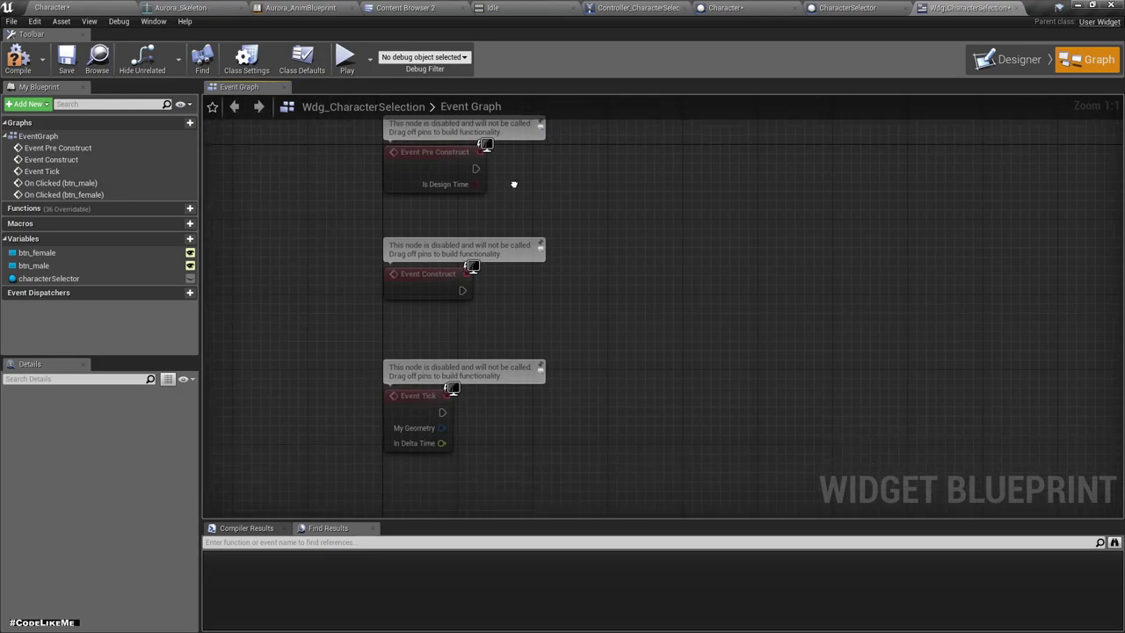
{"action": "left_click_drag", "start_coordinate": [448, 241], "coordinate": [494, 237]}
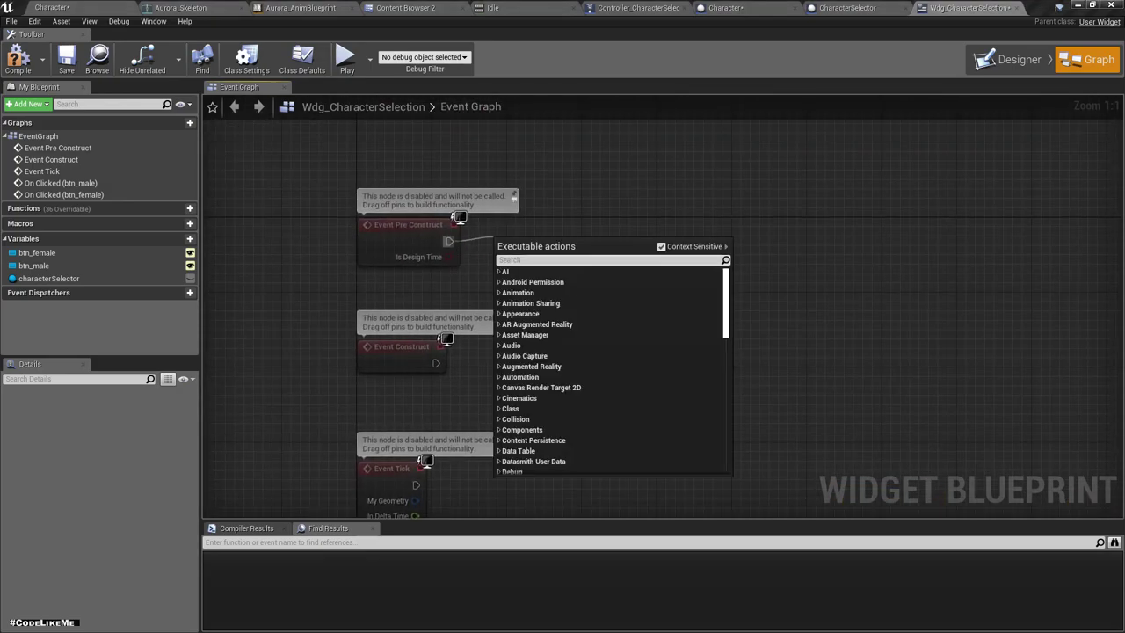
{"action": "type", "text": "set gen"}
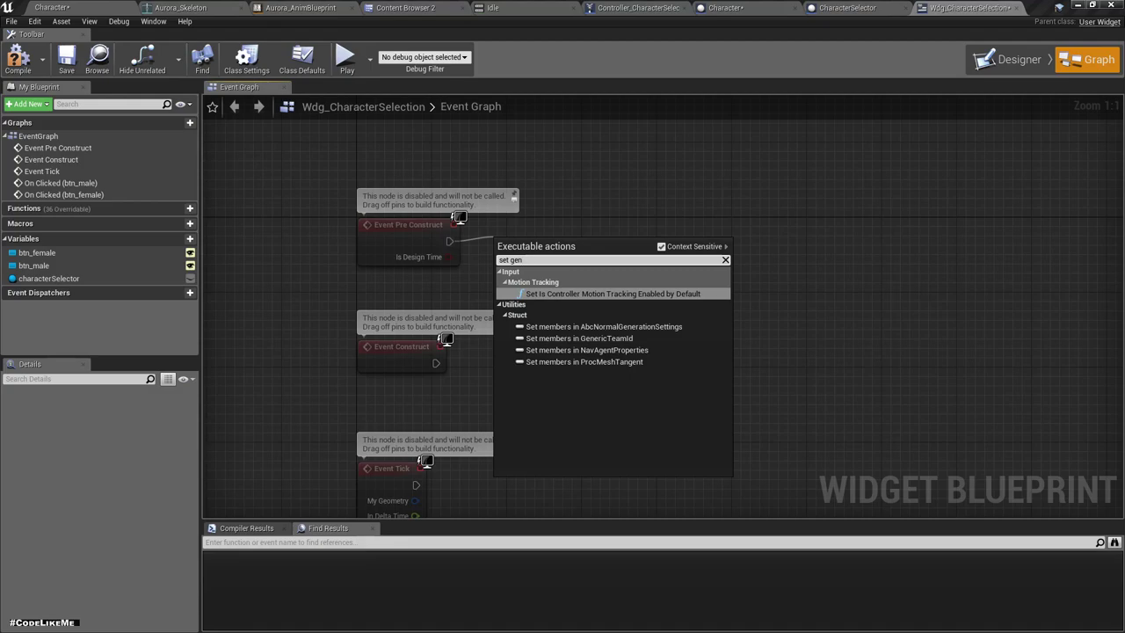
{"action": "left_click_drag", "start_coordinate": [48, 277], "coordinate": [659, 286], "text": "ctrl"}
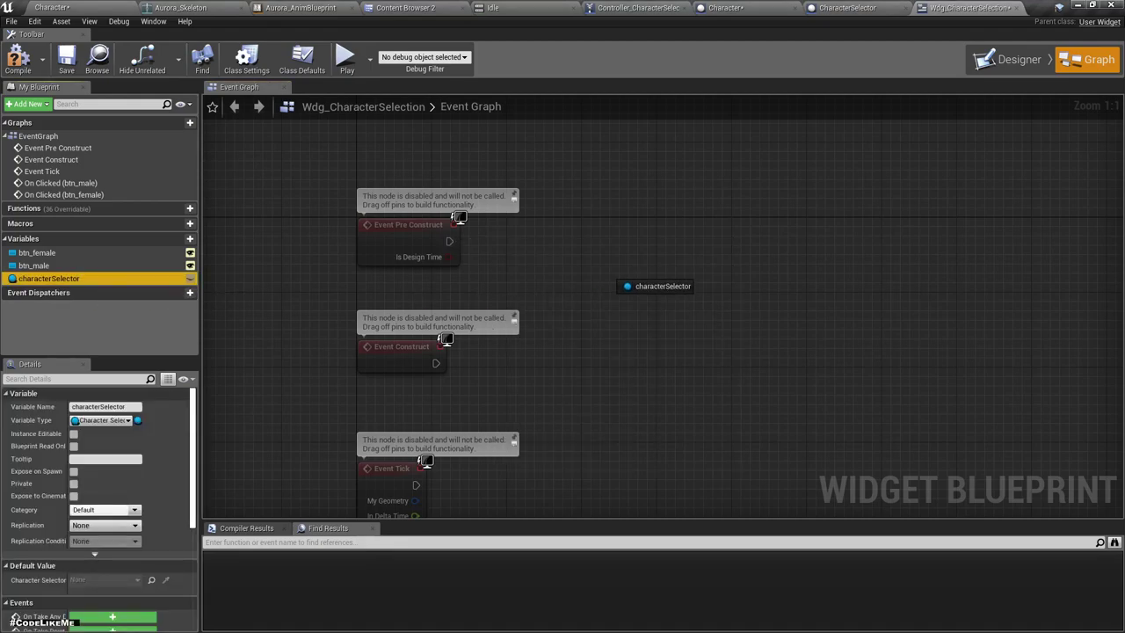
{"action": "key", "text": "Delete"}
{"action": "mouse_move", "coordinate": [634, 387]}
{"action": "right_mouse_down"}
{"action": "mouse_move", "coordinate": [685, 265]}
{"action": "mouse_move", "coordinate": [635, 297]}
{"action": "right_mouse_up"}
{"action": "scroll", "coordinate": [686, 265], "scroll_direction": "down", "scroll_amount": 2}
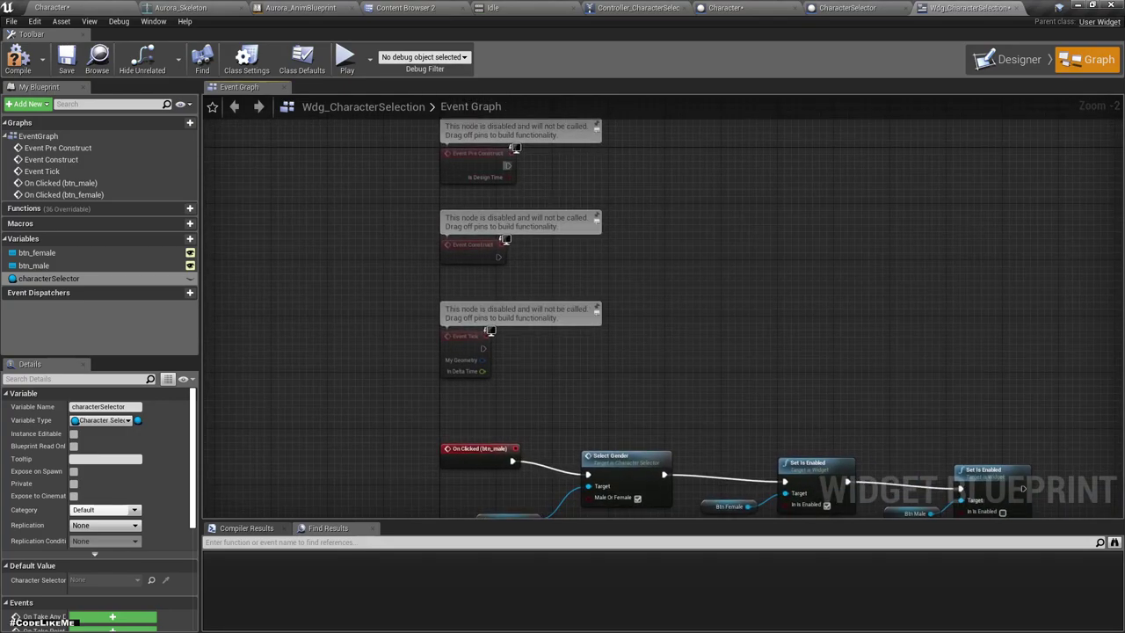
{"action": "left_click_drag", "start_coordinate": [508, 166], "coordinate": [587, 474]}
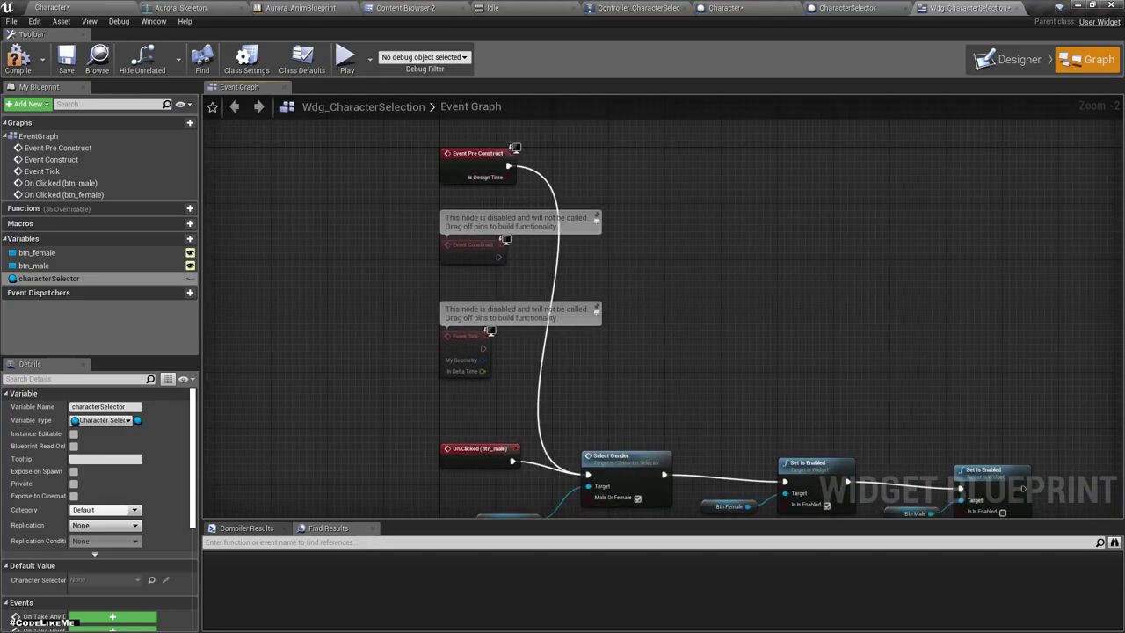
{"action": "left_click", "coordinate": [53, 7]}
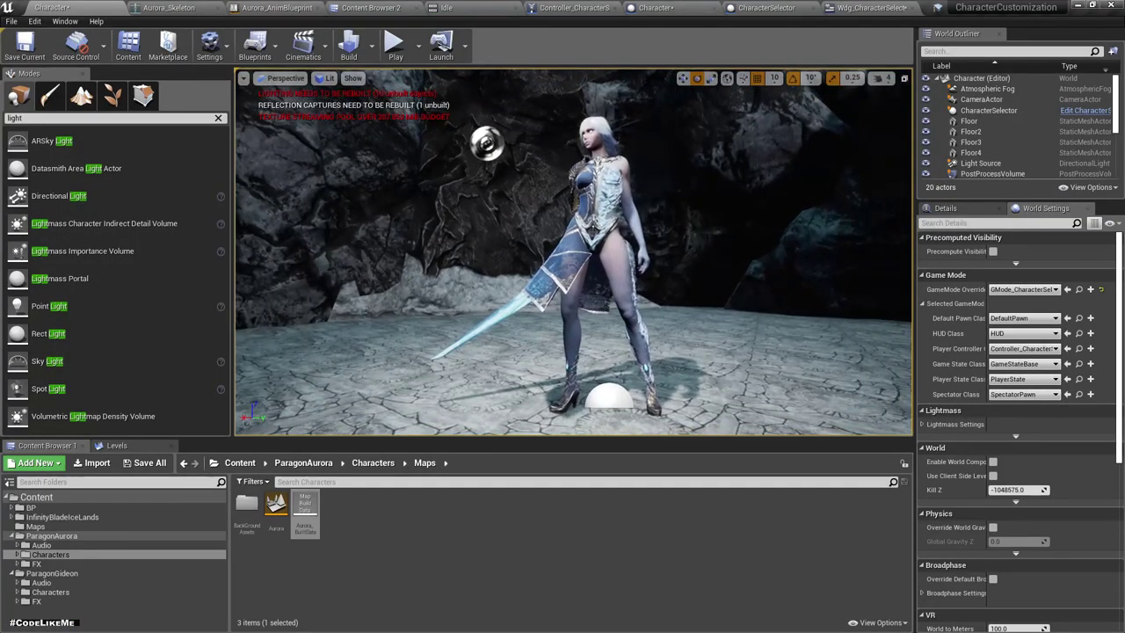
Play the level and alternate Female and Male repeatedly to confirm the character swaps
{"action": "key", "text": "alt+p"}
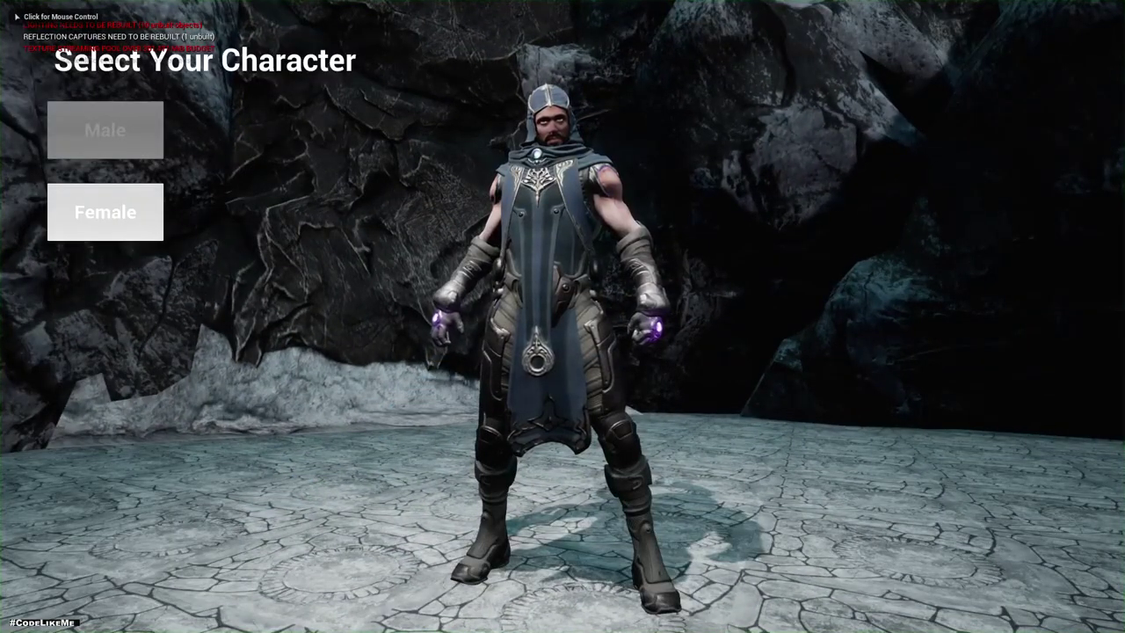
{"action": "left_click", "coordinate": [105, 212]}
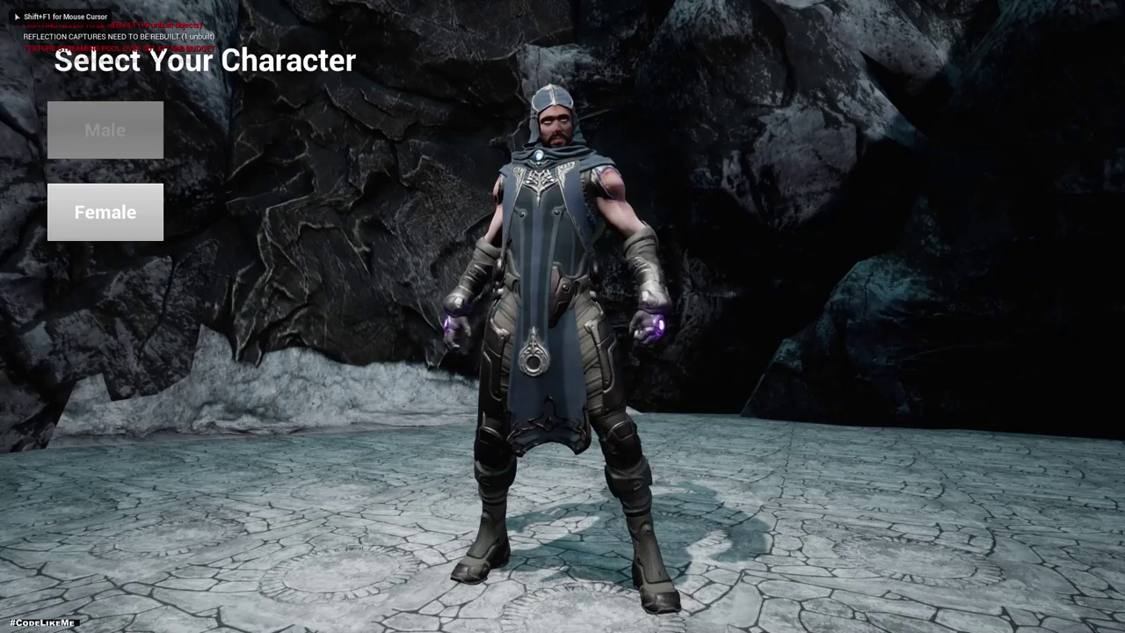
{"action": "key", "text": "shift+F1"}
{"action": "left_click", "coordinate": [106, 211]}
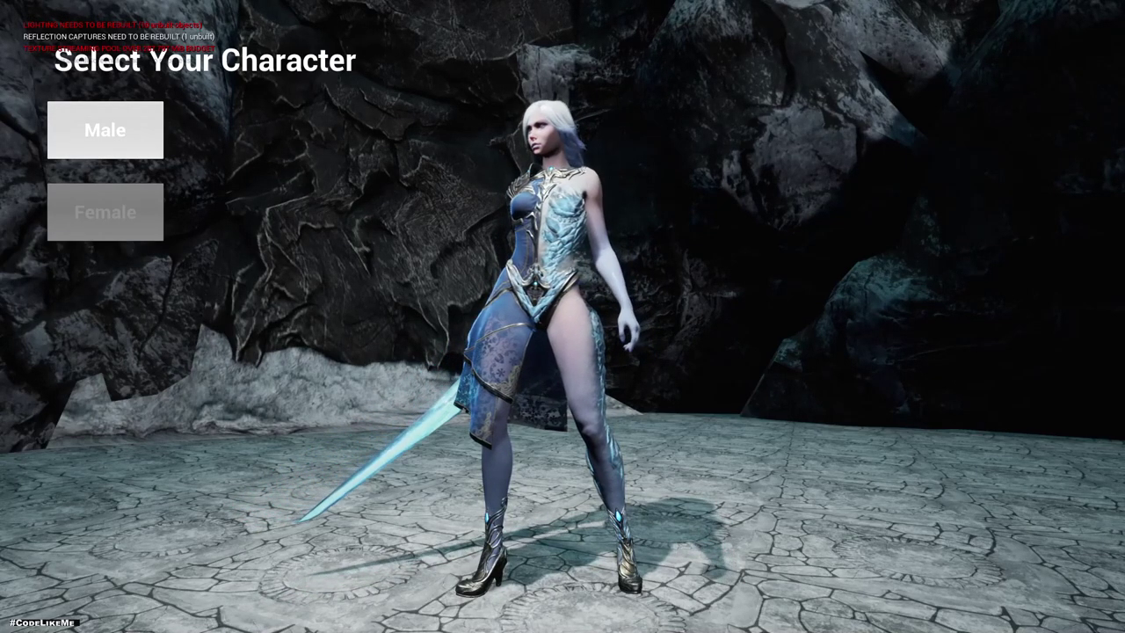
{"action": "left_click", "coordinate": [104, 130]}
{"action": "left_click", "coordinate": [105, 212]}
{"action": "left_click", "coordinate": [104, 129]}
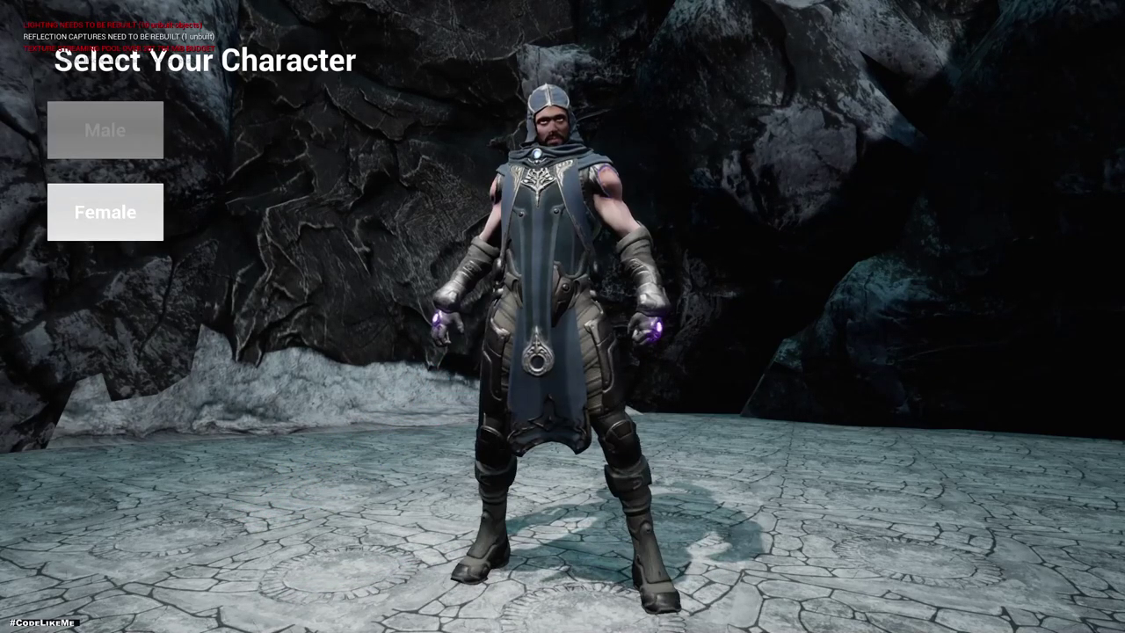
{"action": "left_click", "coordinate": [104, 212]}
{"action": "left_click", "coordinate": [105, 129]}
{"action": "left_click", "coordinate": [105, 211]}
{"action": "left_click", "coordinate": [105, 129]}
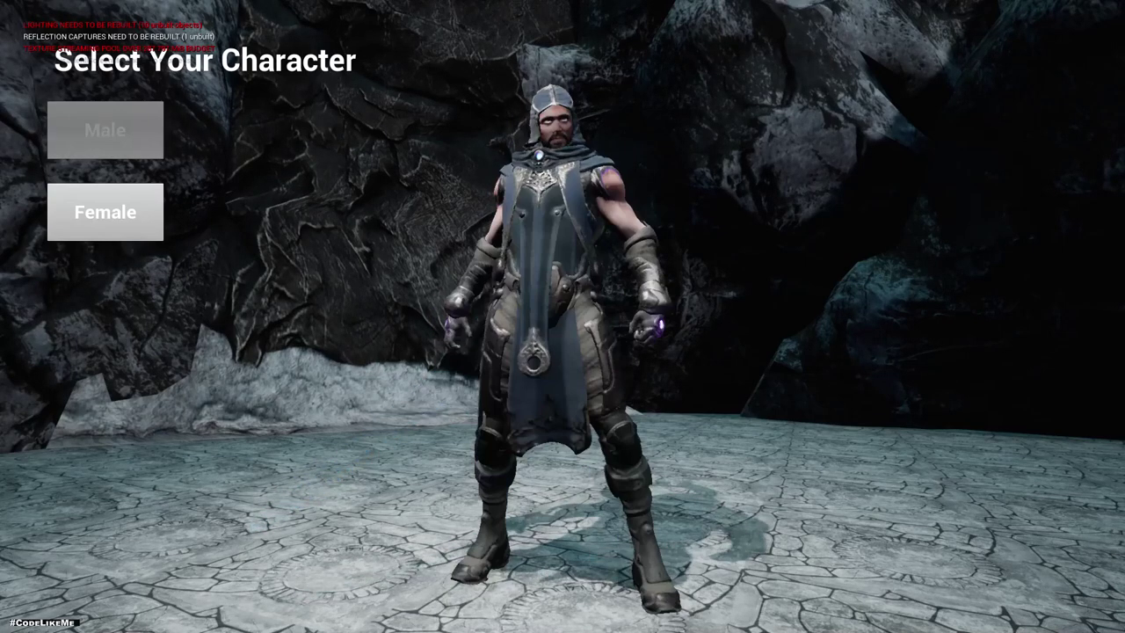
{"action": "key", "text": "Escape"}
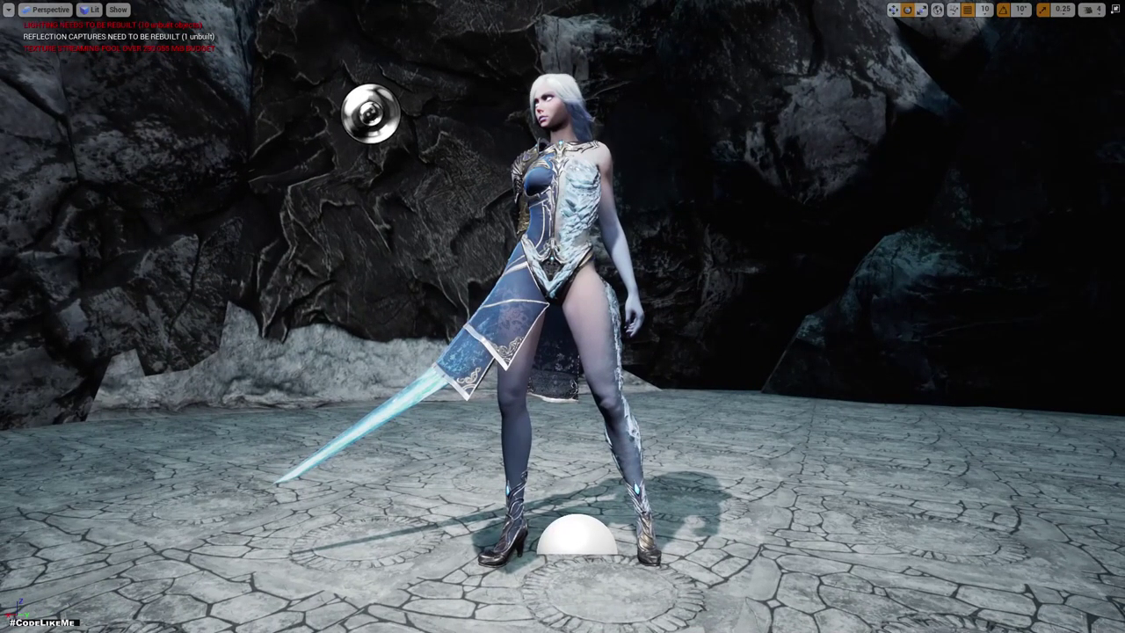
Restore the full editor layout and bring up Wdg_CharacterSelection's designer layout
{"action": "key", "text": "F11"}
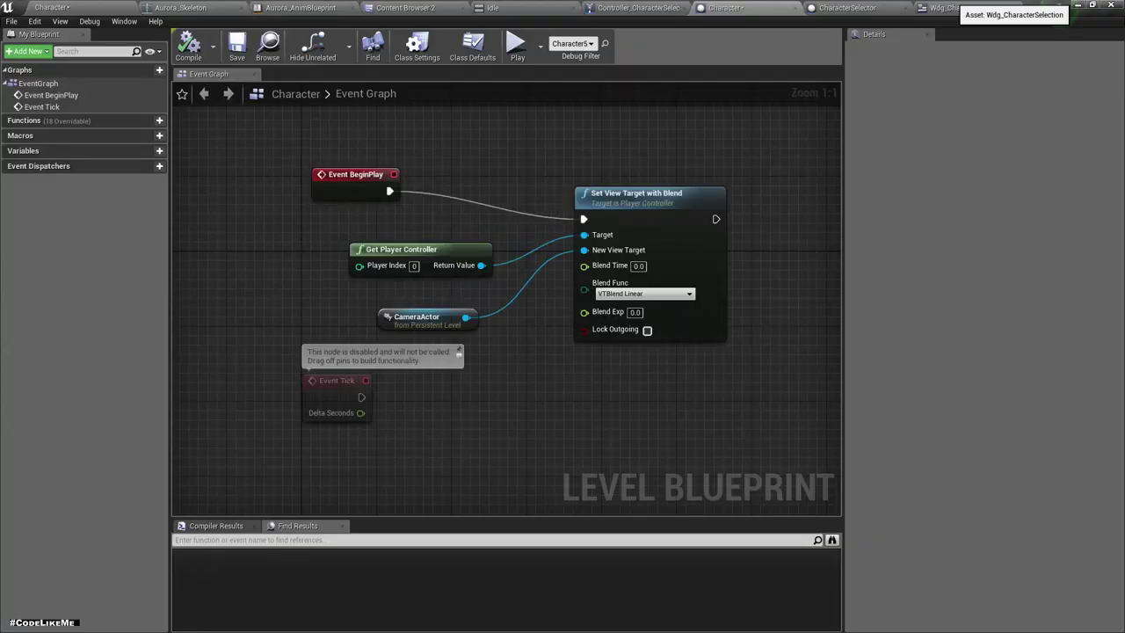
{"action": "left_click", "coordinate": [966, 8]}
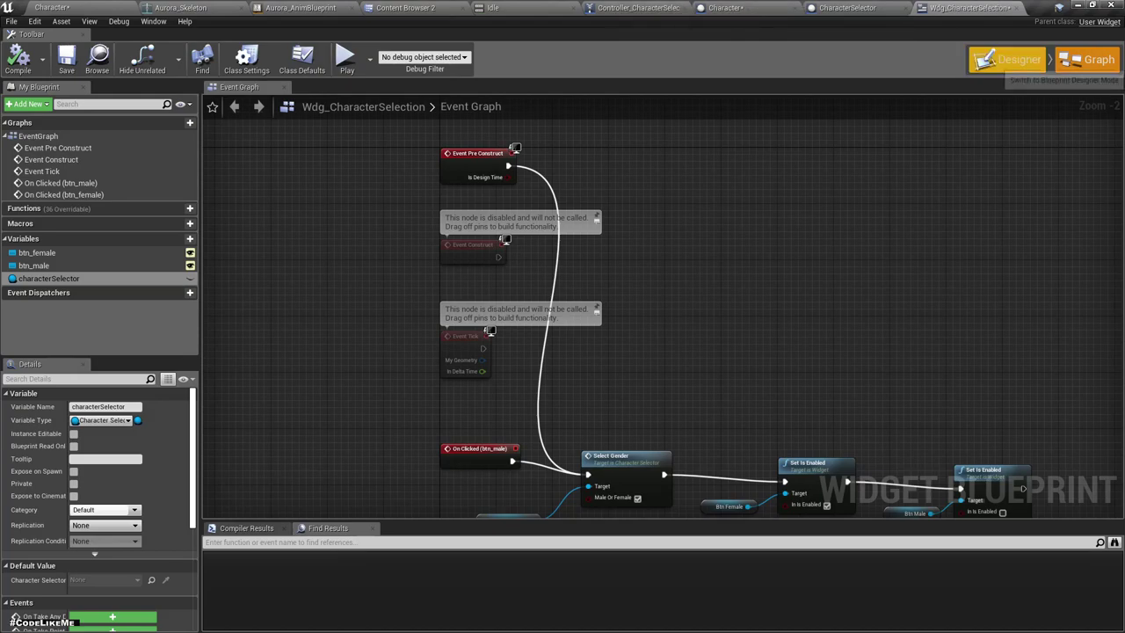
{"action": "left_click", "coordinate": [1010, 59]}
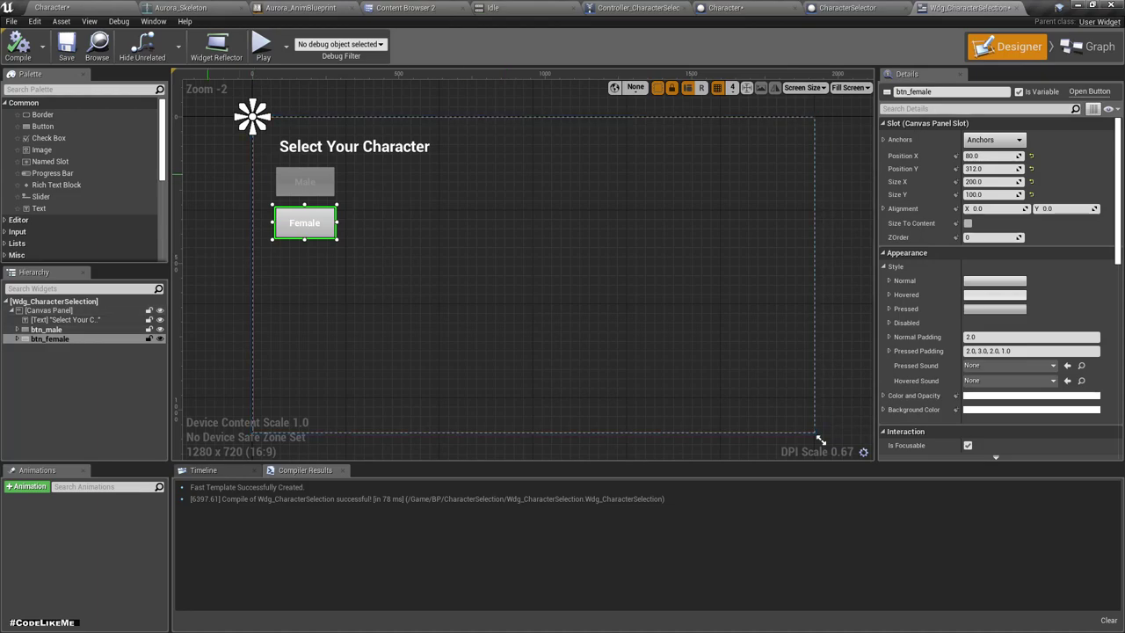
Change the heading text to 'Select Gender' and narrow its text box to fit
{"action": "left_click", "coordinate": [48, 330]}
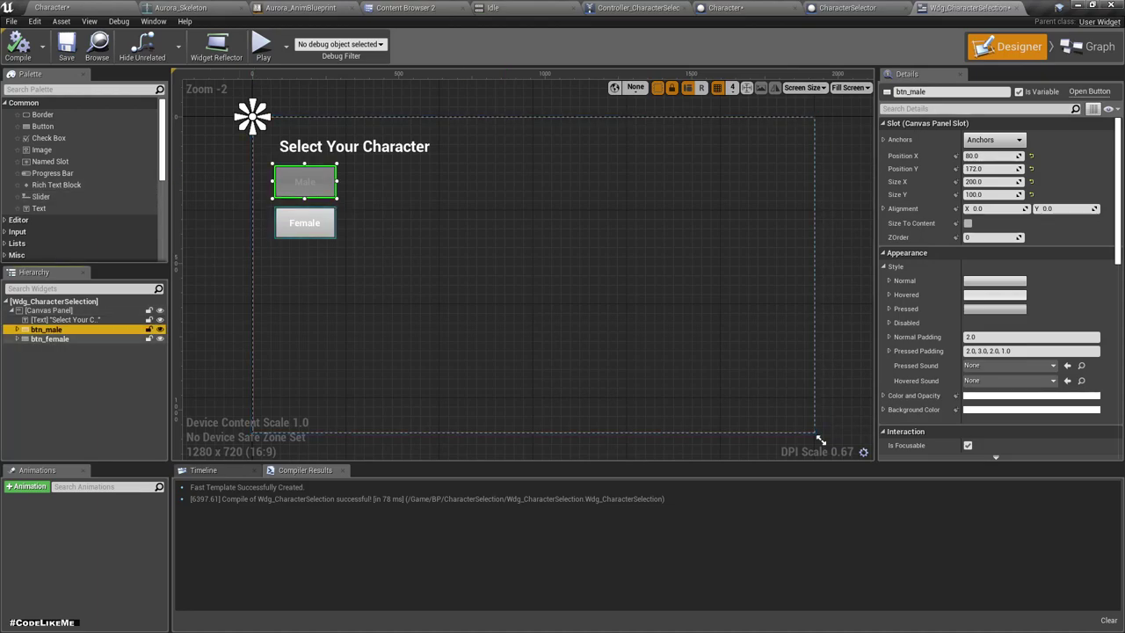
{"action": "left_click", "coordinate": [50, 339]}
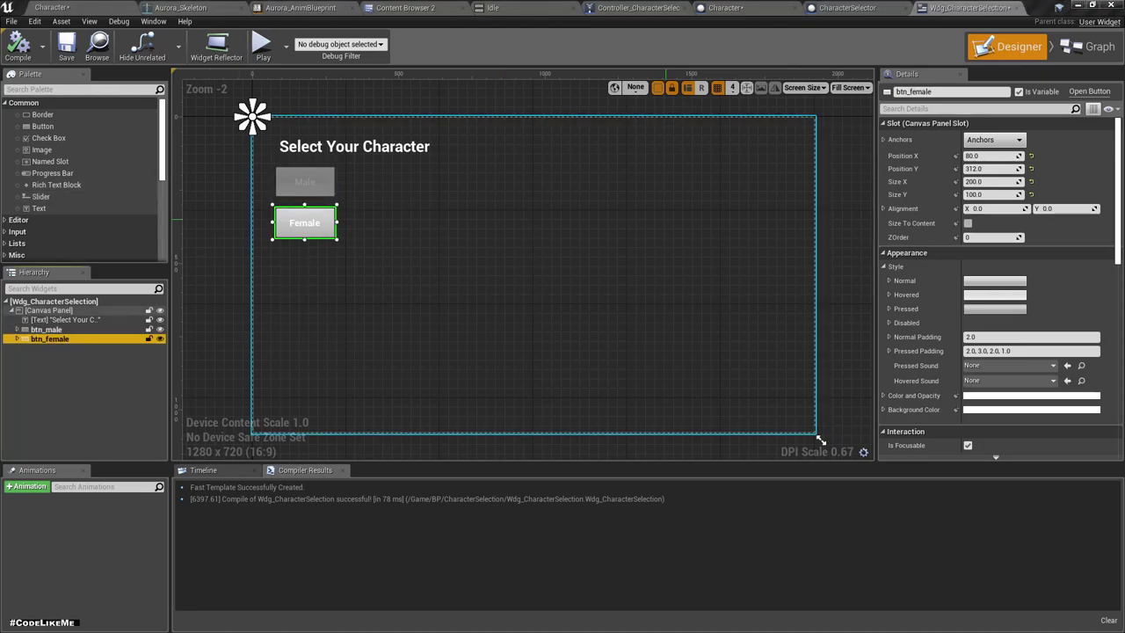
{"action": "left_click", "coordinate": [354, 147]}
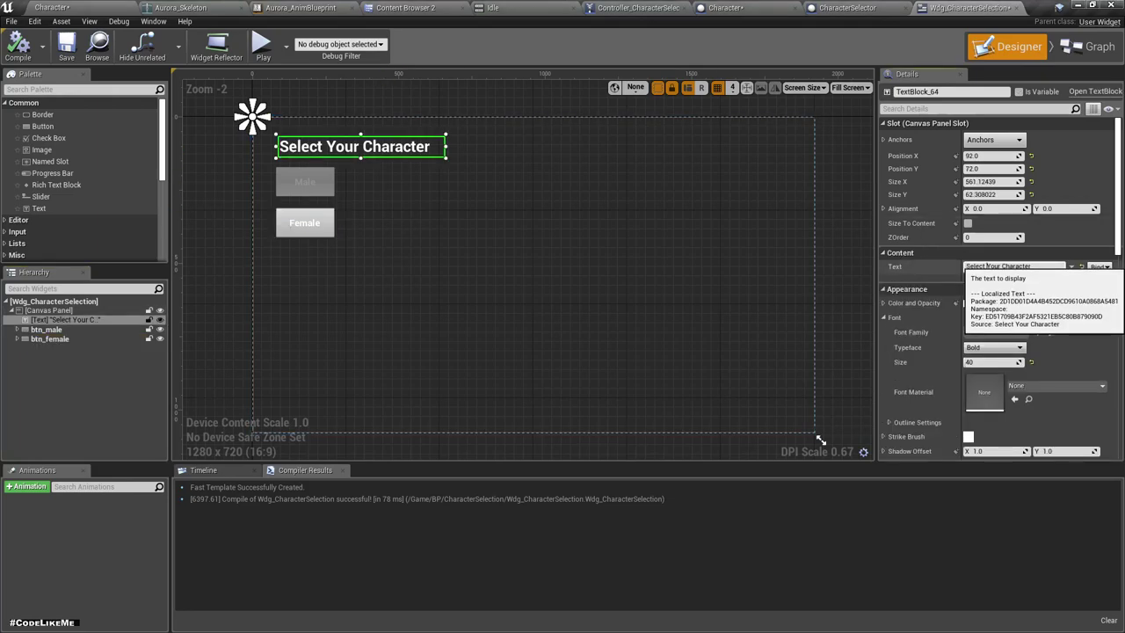
{"action": "left_click_drag", "start_coordinate": [986, 267], "coordinate": [1030, 266]}
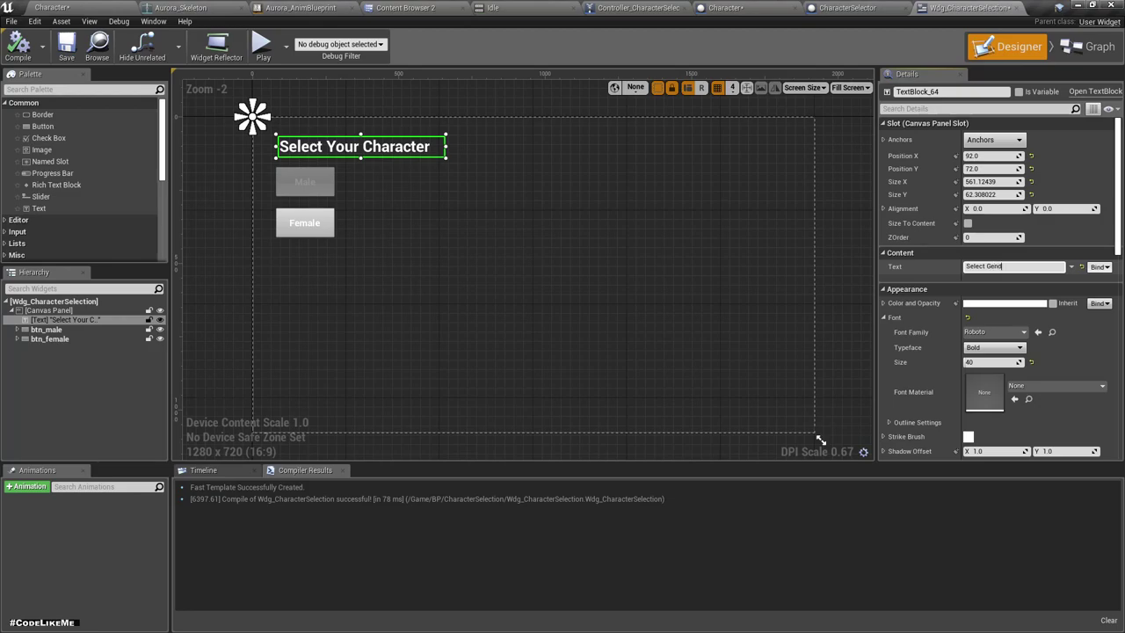
{"action": "key", "text": "Return"}
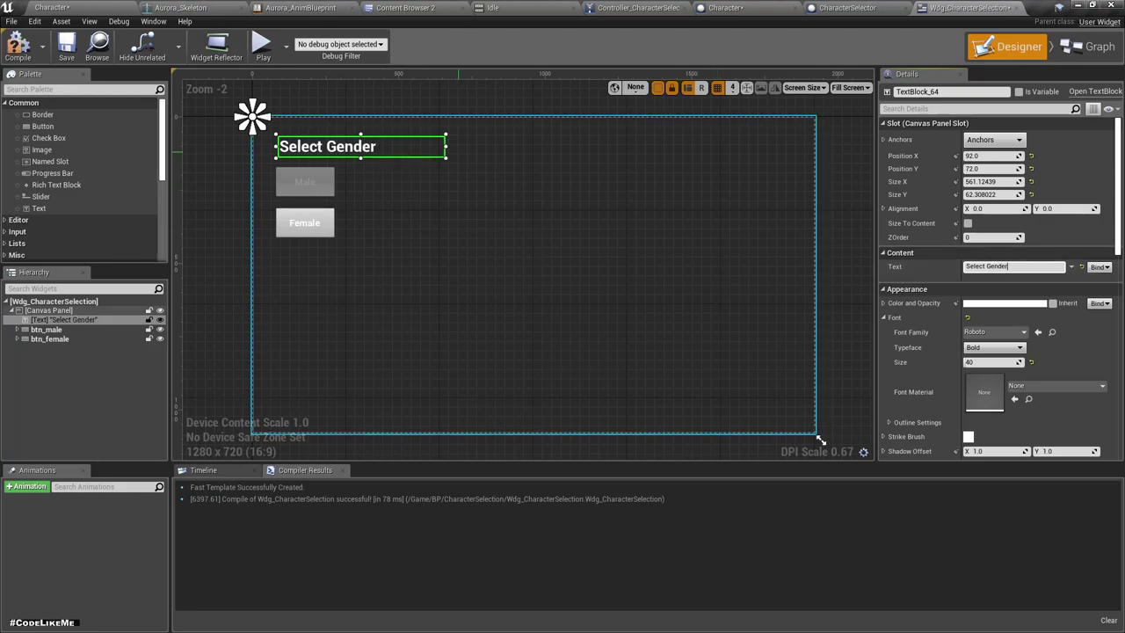
{"action": "left_click_drag", "start_coordinate": [444, 146], "coordinate": [386, 146]}
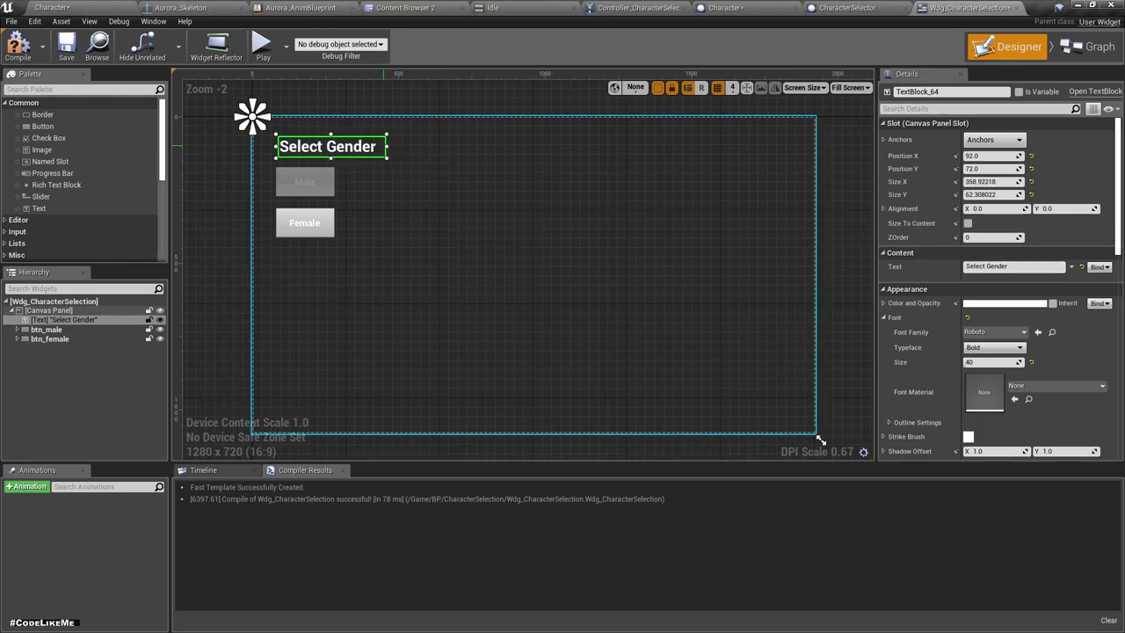
{"action": "left_click", "coordinate": [819, 438]}
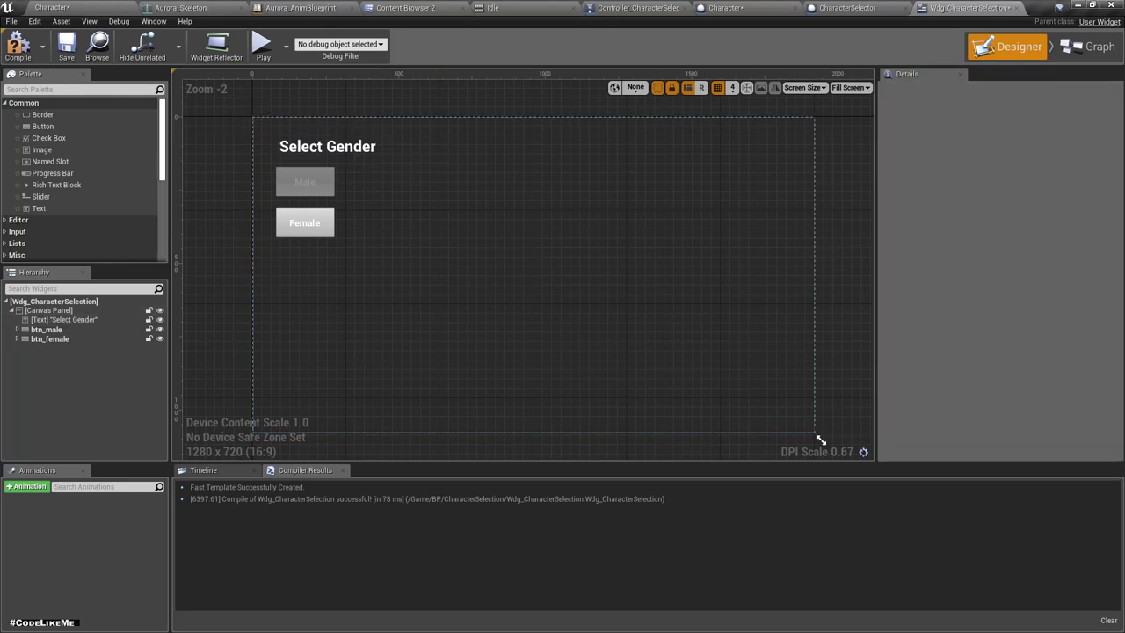
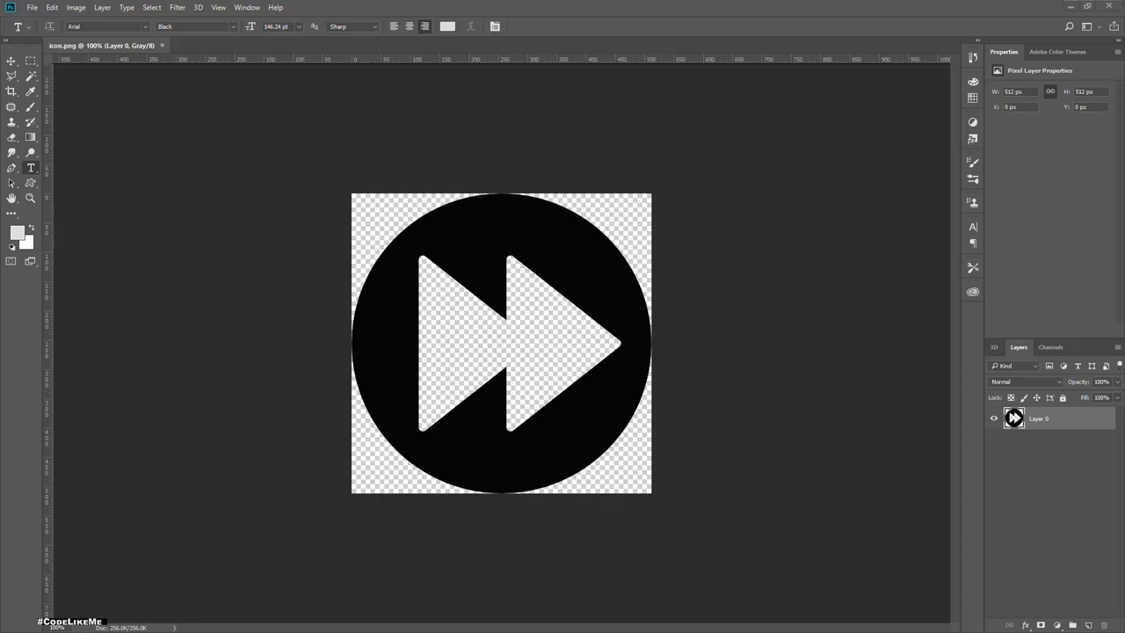
Select the icon's two white triangles with the Magic Wand and fill them with a light tone
{"action": "key", "text": "w"}
{"action": "left_click", "coordinate": [462, 342]}
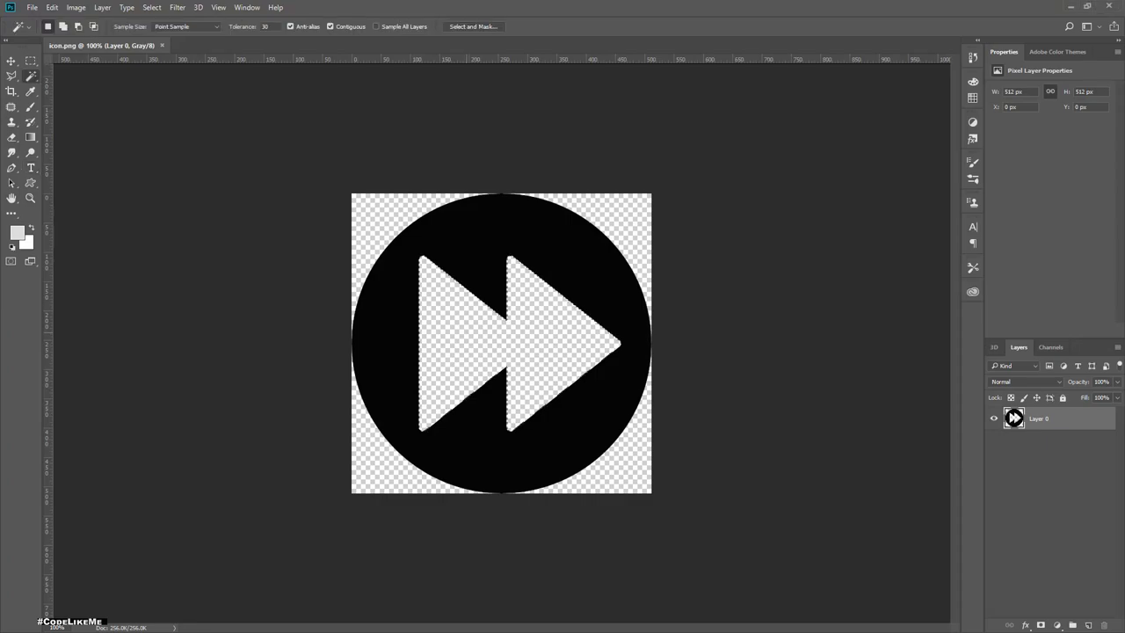
{"action": "key", "text": "i"}
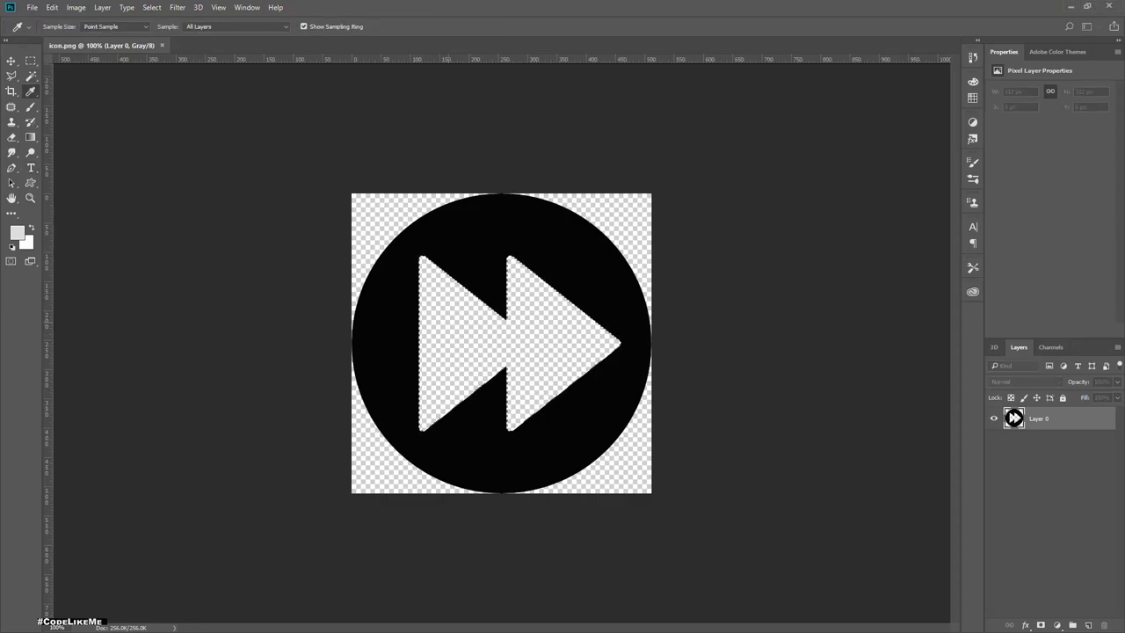
{"action": "key", "text": "ctrl+d"}
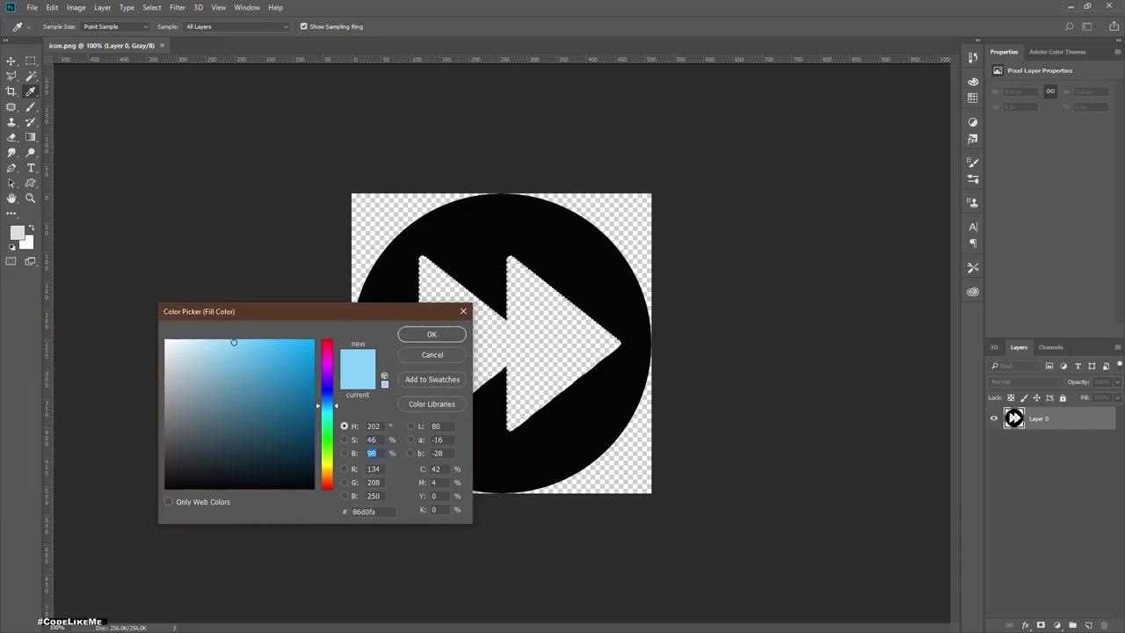
{"action": "key", "text": "Return"}
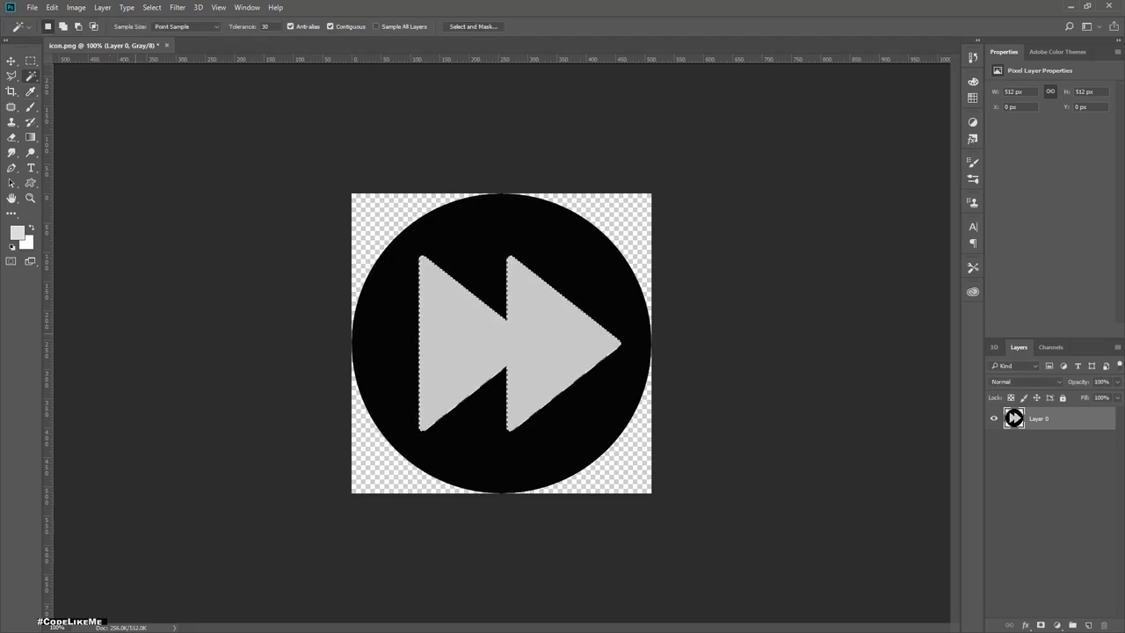
{"action": "key", "text": "ctrl+d"}
Save the image as icon.png, replacing the existing file
{"action": "key", "text": "ctrl+shift+s"}
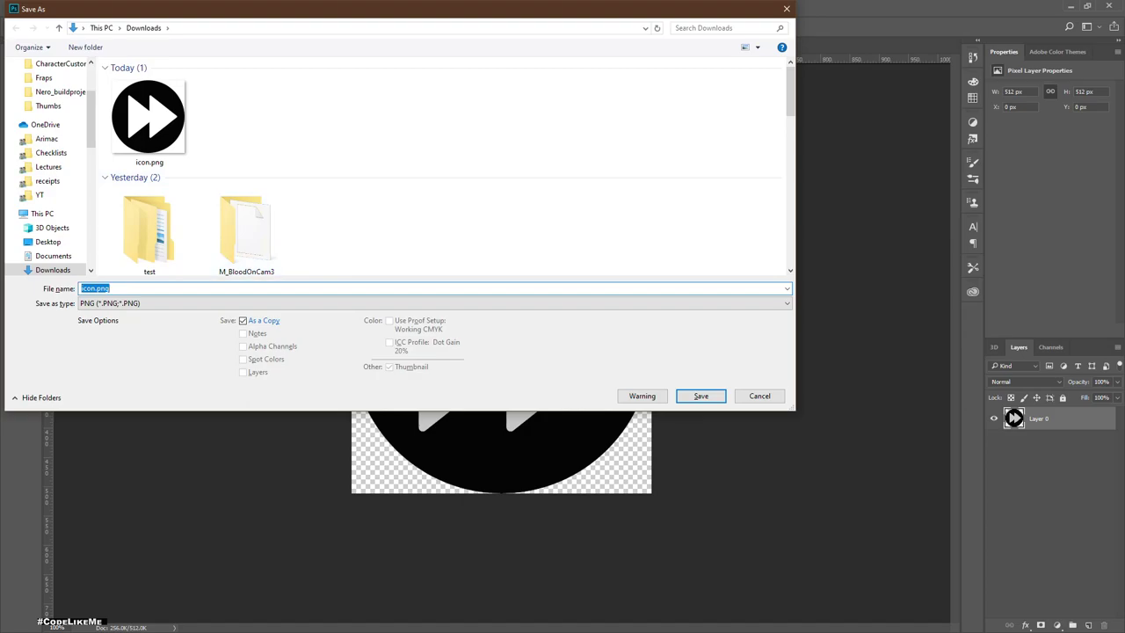
{"action": "key", "text": "Return"}
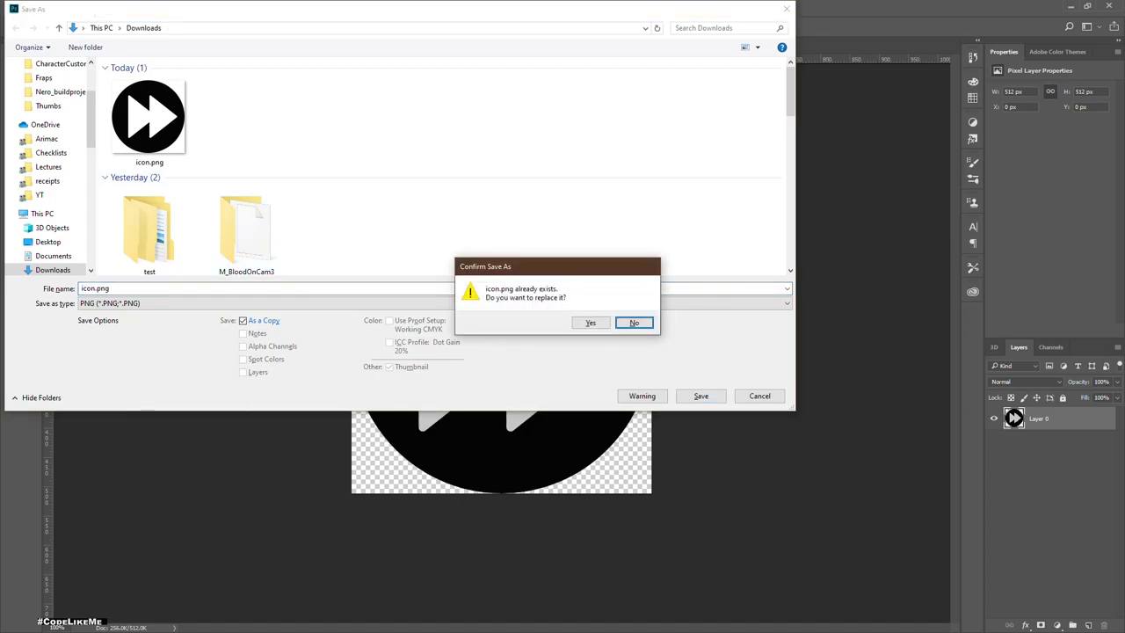
{"action": "key", "text": "Left"}
{"action": "key", "text": "Return"}
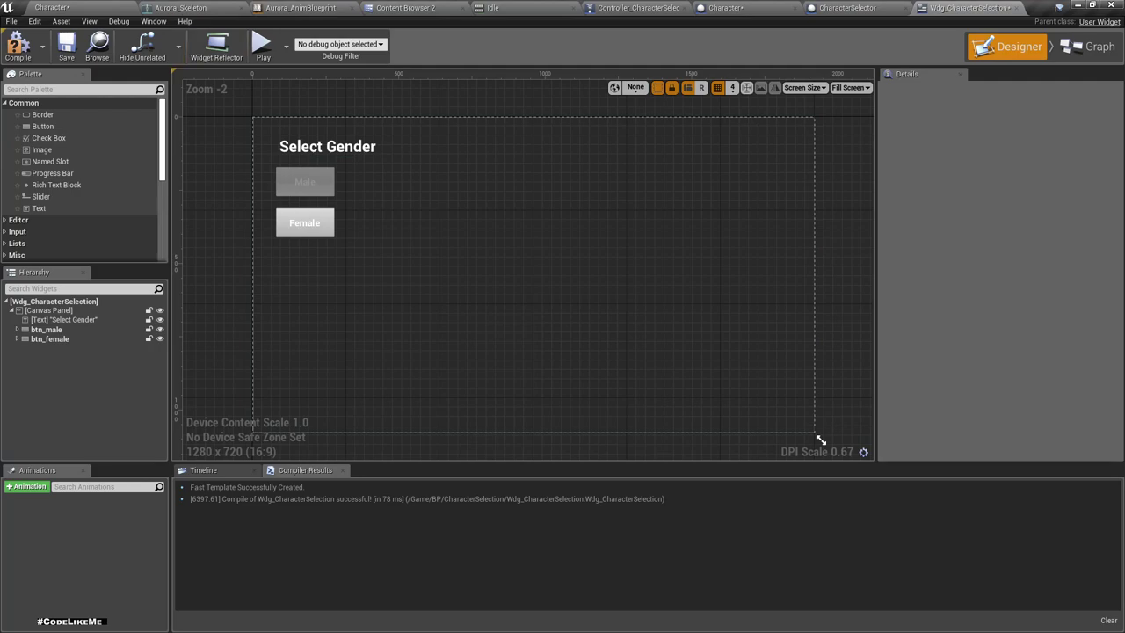
View the CharacterSelection folder, then switch to Photoshop for the flipped prev image and back
{"action": "left_click", "coordinate": [405, 7]}
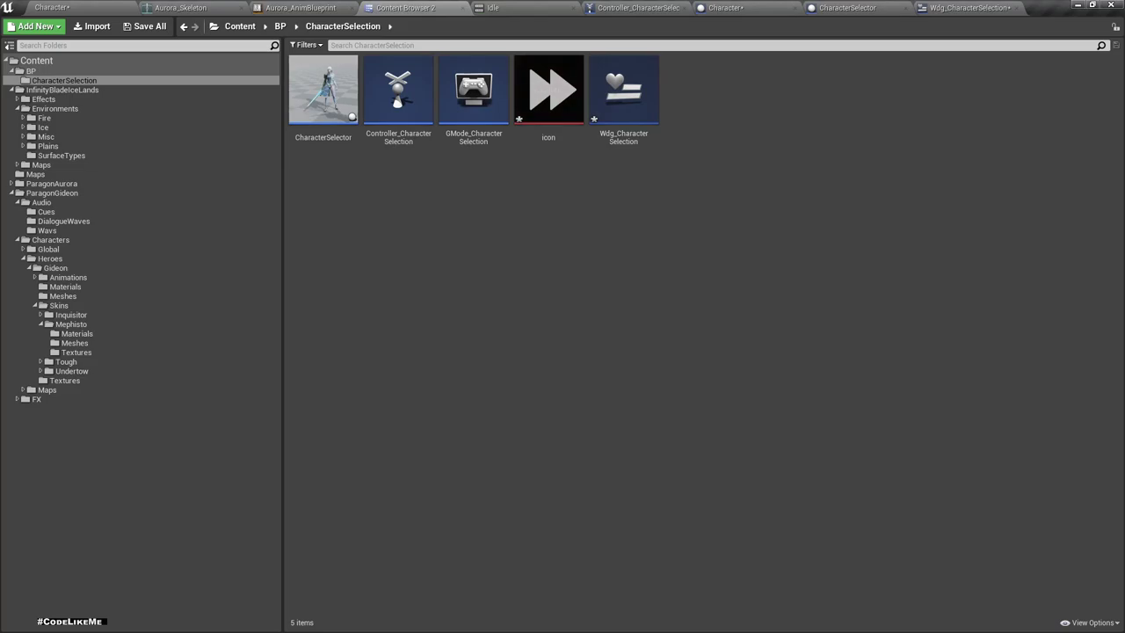
{"action": "left_click", "coordinate": [966, 7]}
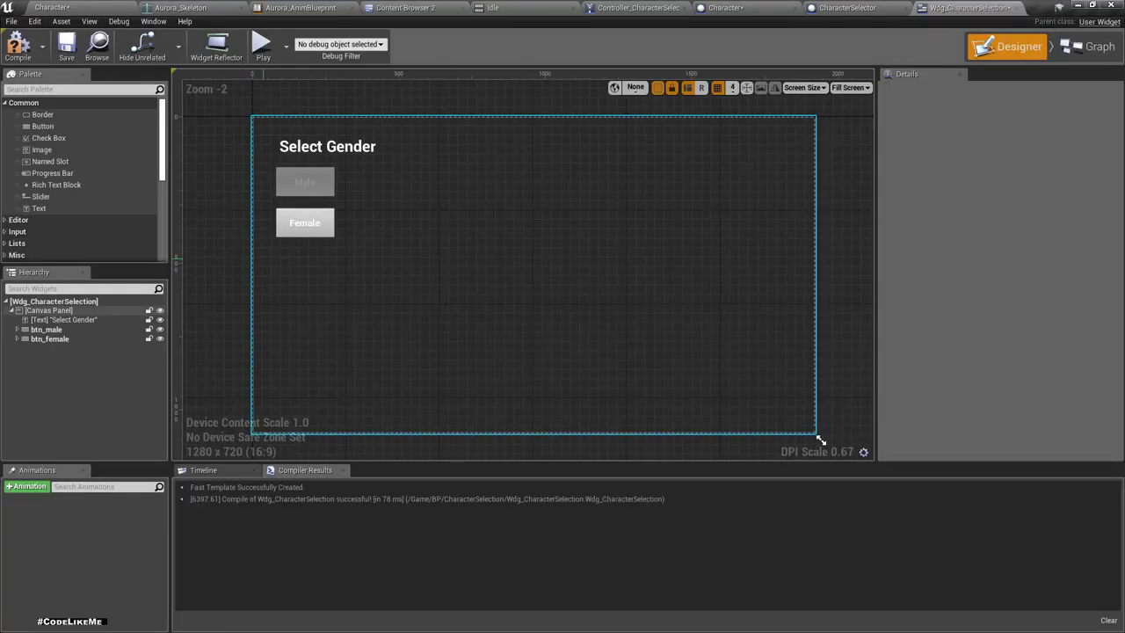
{"action": "key", "text": "alt+Tab"}
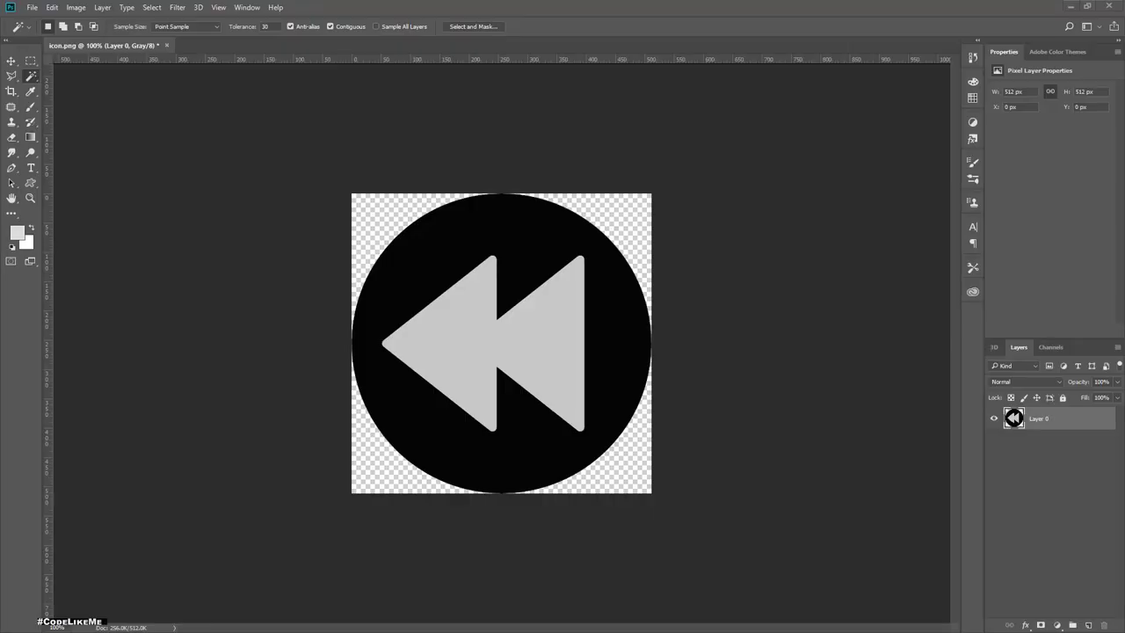
{"action": "key", "text": "alt+Tab"}
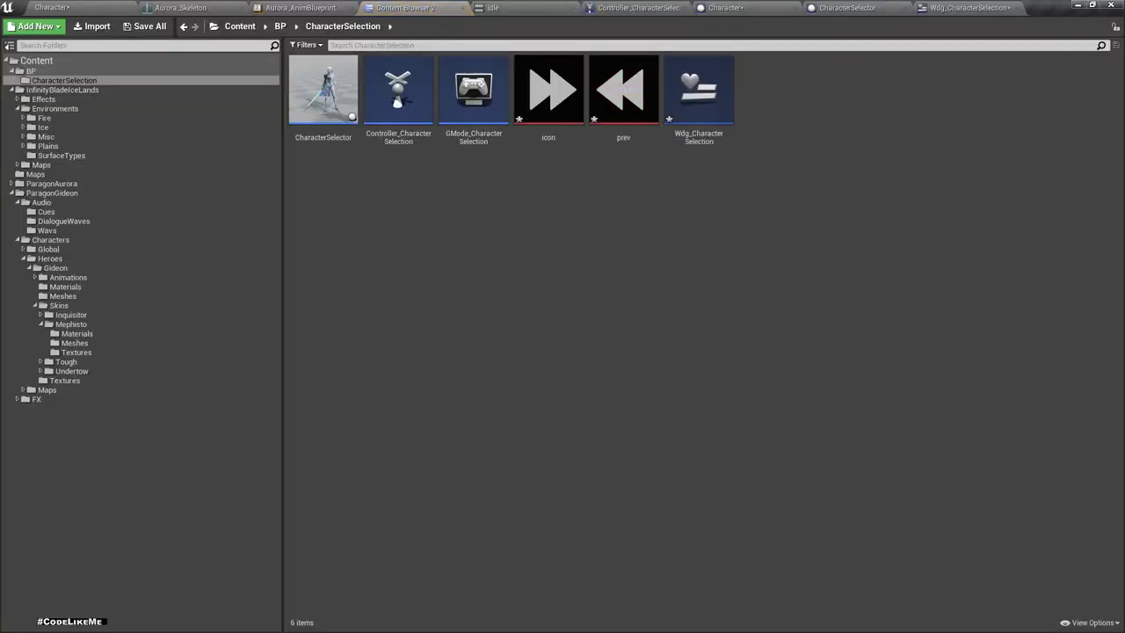
Rename the icon texture to 'next', then open the Wdg_CharacterSelection widget blueprint
{"action": "left_click", "coordinate": [548, 93]}
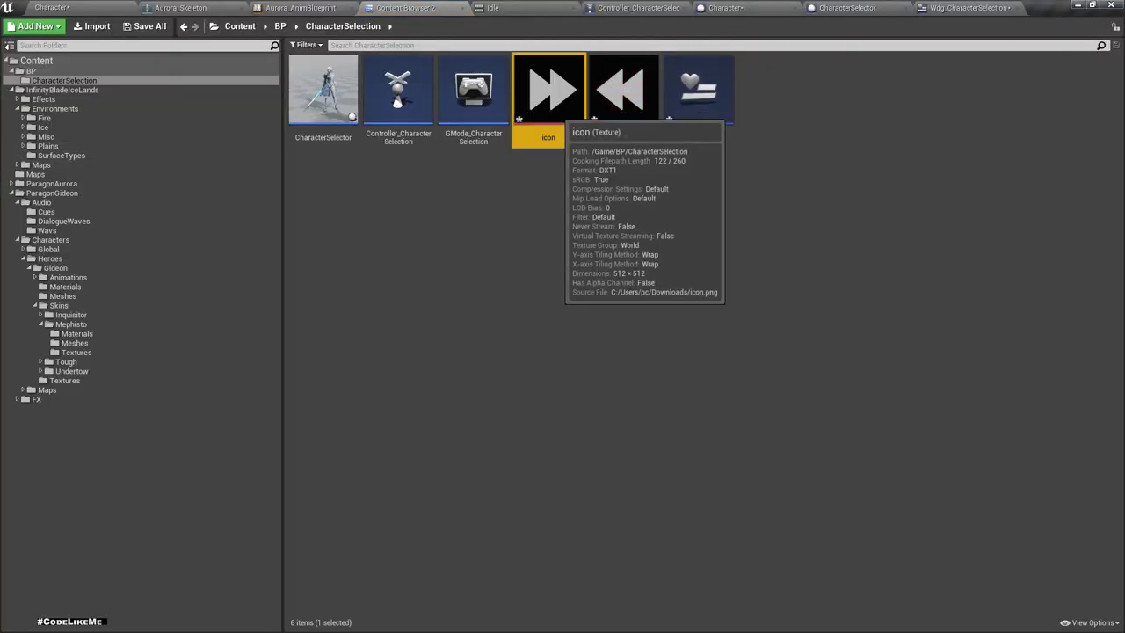
{"action": "key", "text": "F2"}
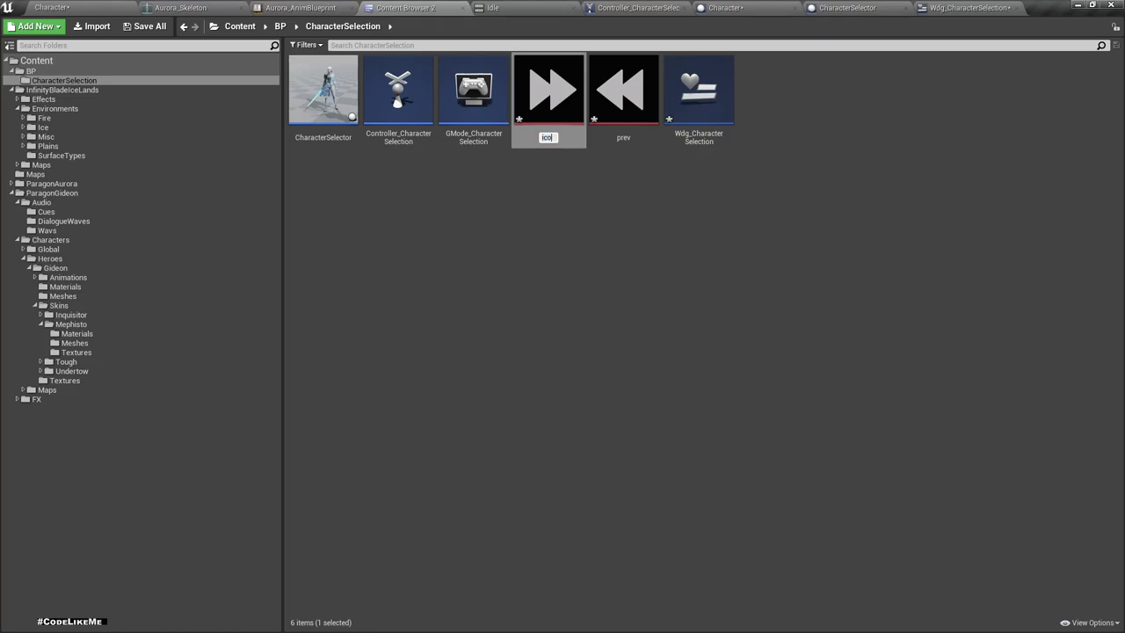
{"action": "key", "text": "BackSpace"}
{"action": "key", "text": "BackSpace"}
{"action": "key", "text": "BackSpace"}
{"action": "type", "text": "next"}
{"action": "key", "text": "Return"}
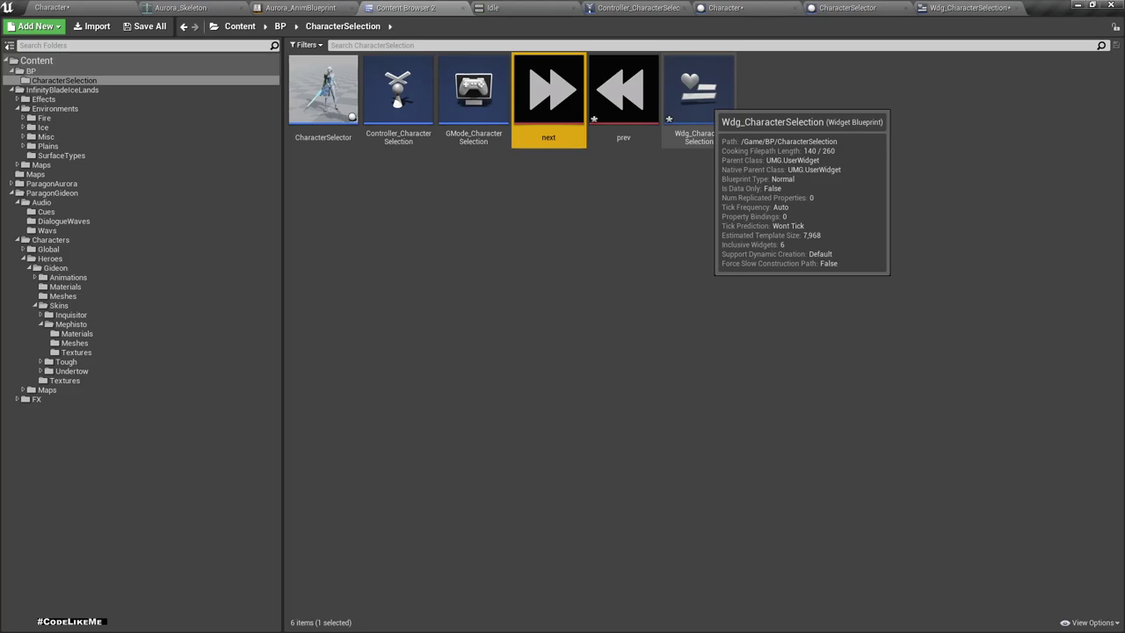
{"action": "double_click", "coordinate": [703, 101]}
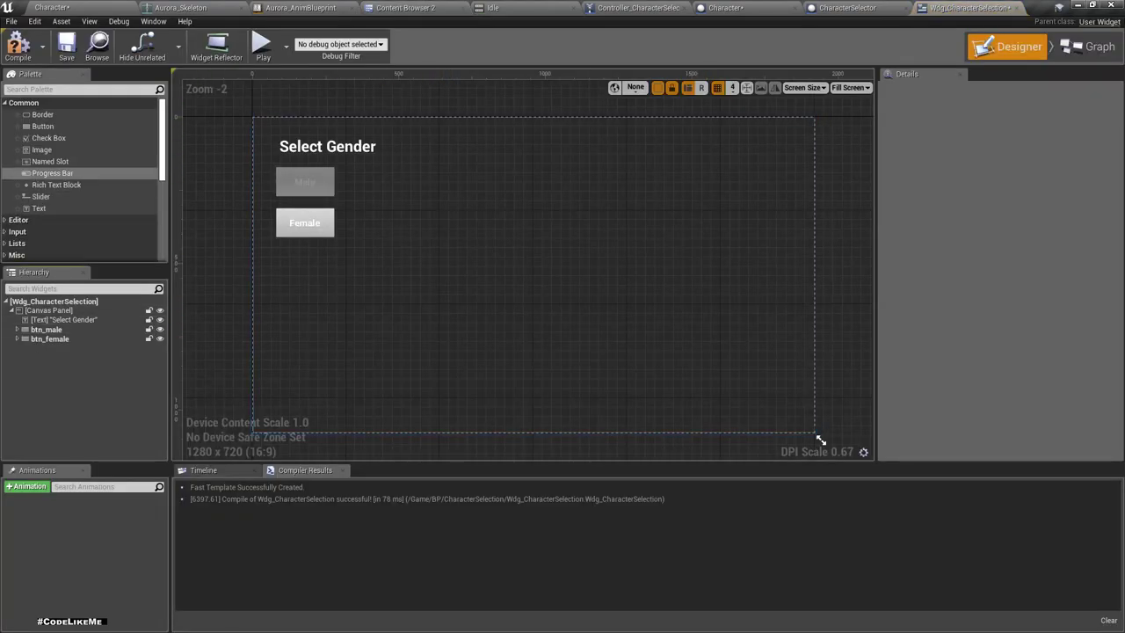
Drop a new Button onto the canvas, nudge it left, and size it 100 × 100
{"action": "left_click_drag", "start_coordinate": [43, 126], "coordinate": [430, 312]}
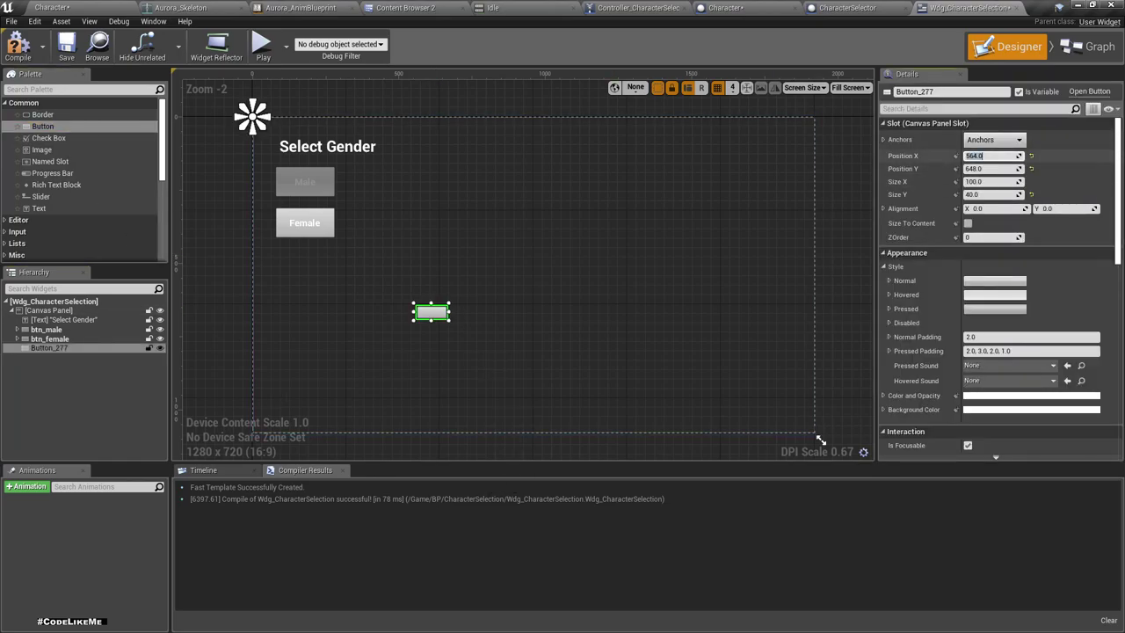
{"action": "left_click", "coordinate": [991, 181]}
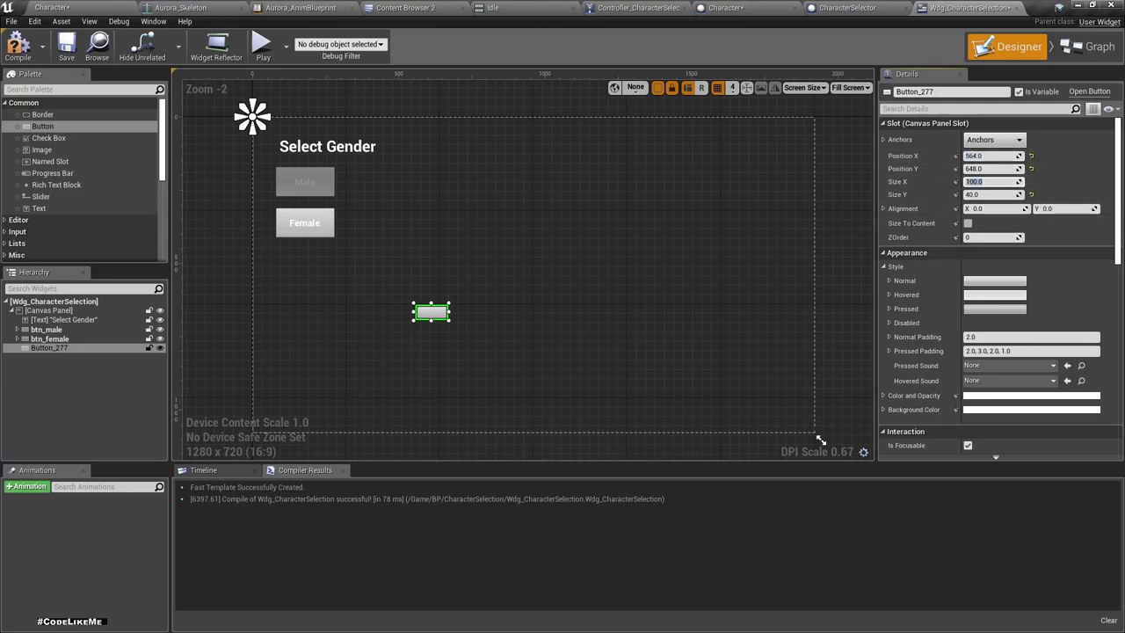
{"action": "type", "text": "200"}
{"action": "key", "text": "Tab"}
{"action": "type", "text": "200"}
{"action": "key", "text": "Return"}
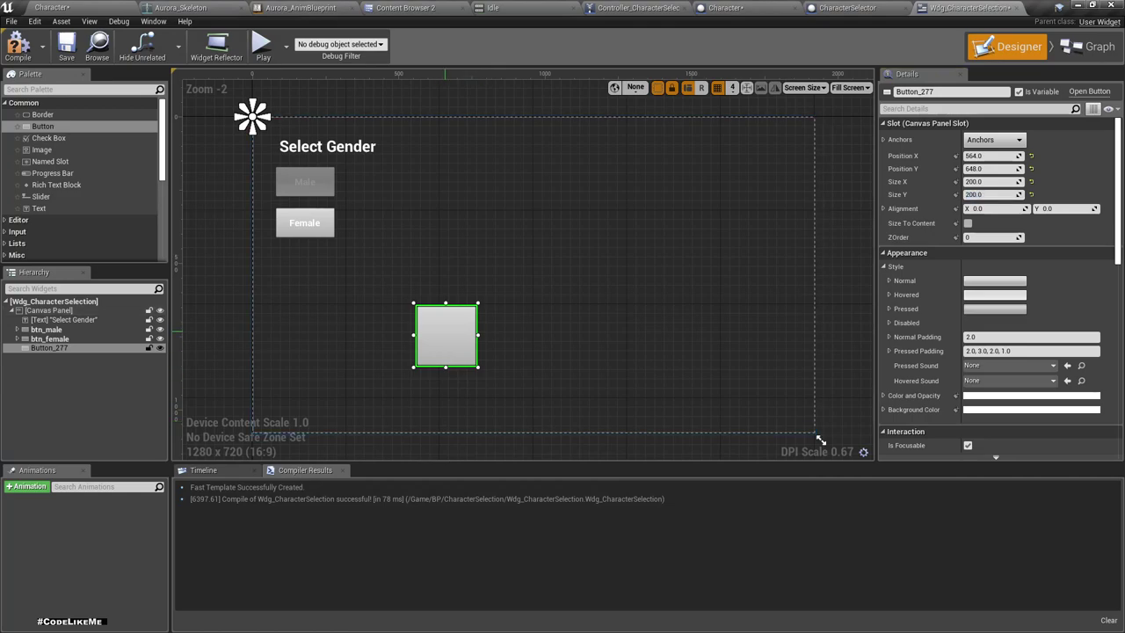
{"action": "left_click_drag", "start_coordinate": [459, 340], "coordinate": [425, 341]}
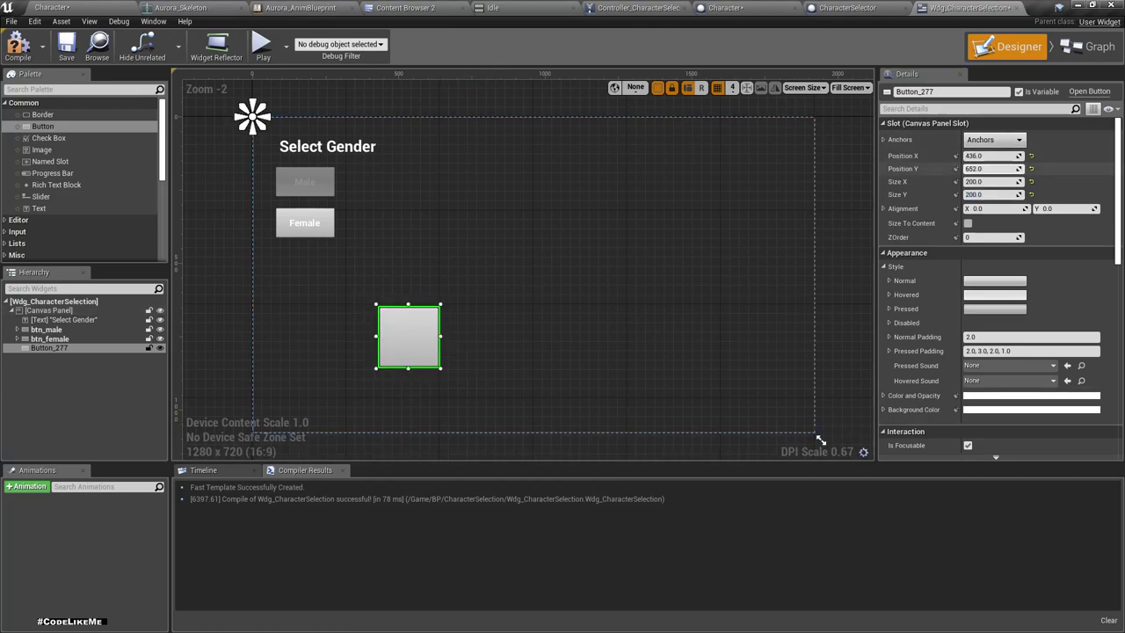
{"action": "left_click", "coordinate": [991, 181]}
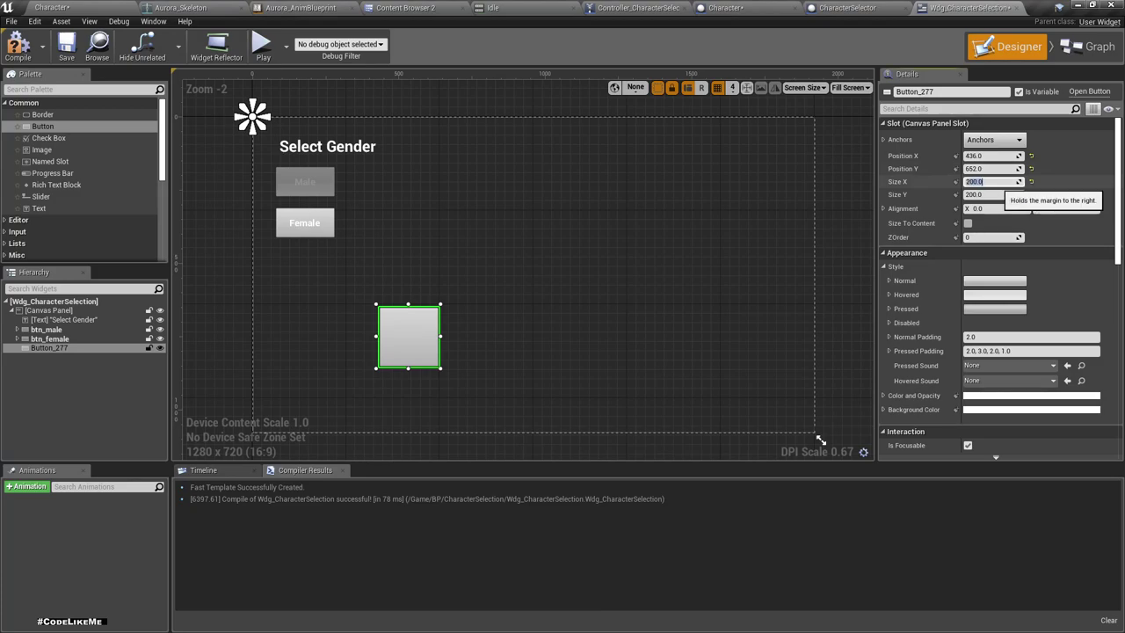
{"action": "type", "text": "10"}
{"action": "key", "text": "Tab"}
{"action": "type", "text": "1"}
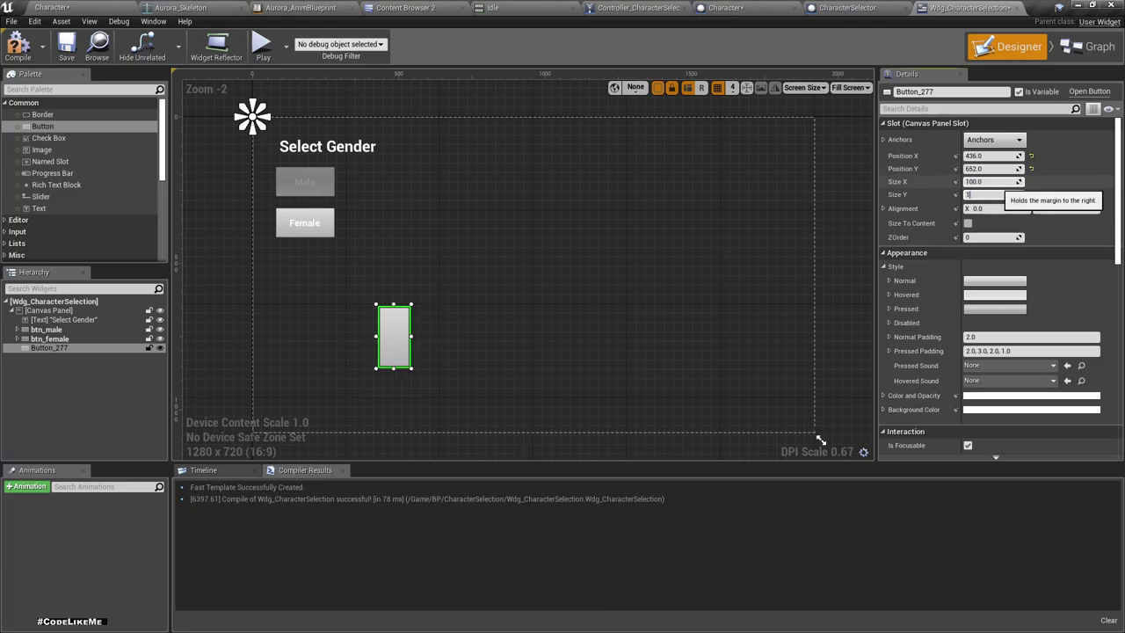
{"action": "type", "text": "00"}
{"action": "key", "text": "Return"}
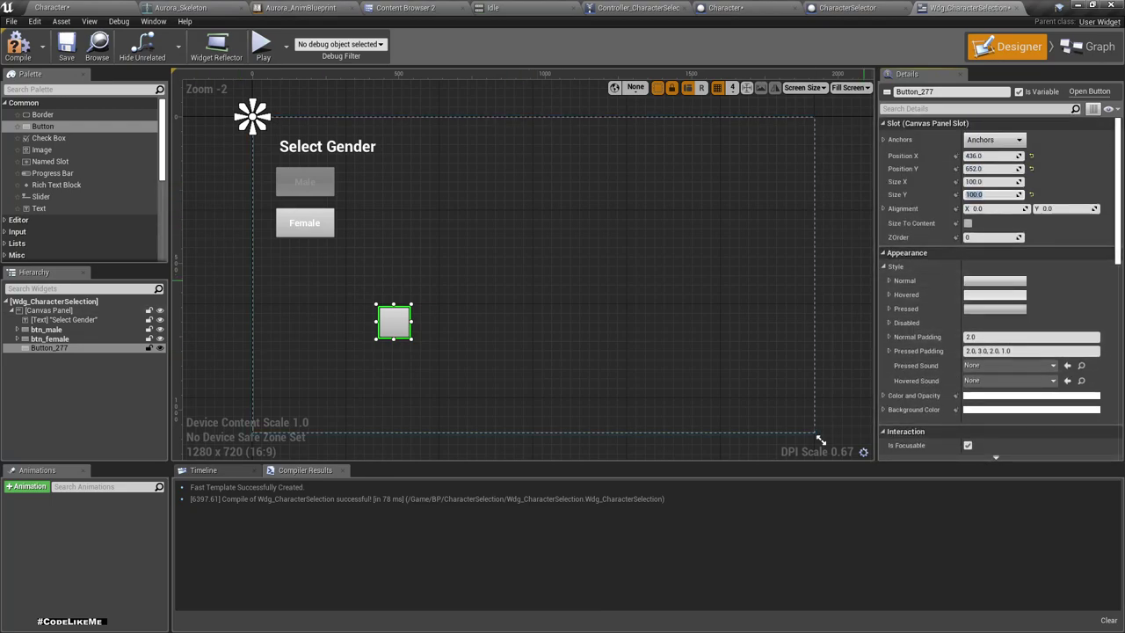
Assign the prev texture as the button's Normal style image, then undo that assignment
{"action": "left_click", "coordinate": [888, 281]}
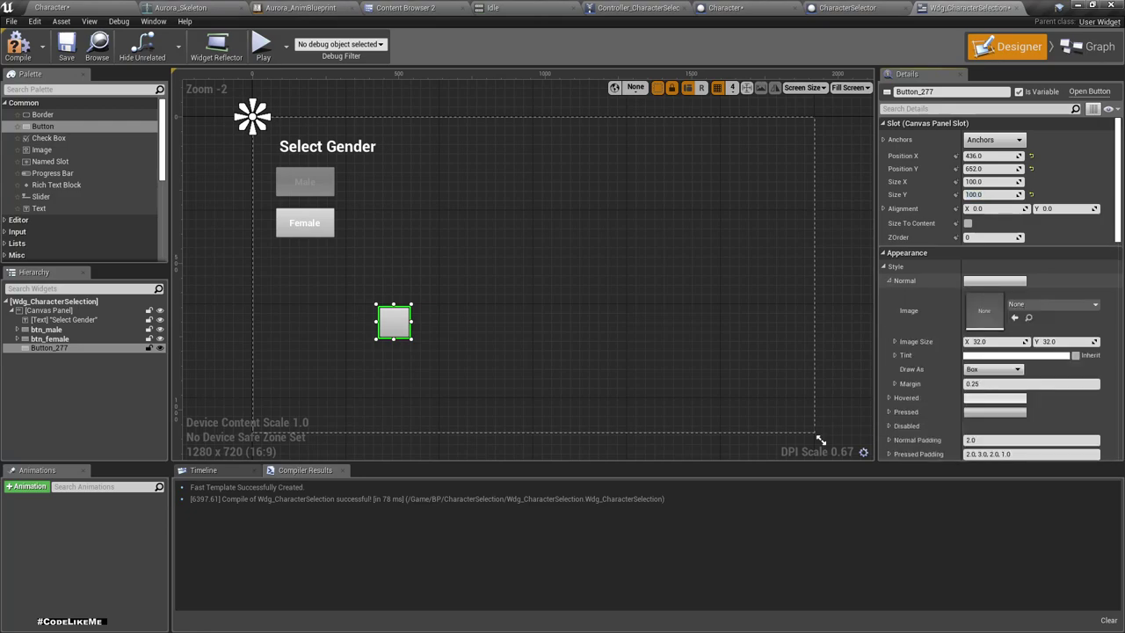
{"action": "left_click", "coordinate": [888, 280]}
{"action": "scroll", "coordinate": [997, 290], "scroll_direction": "down", "scroll_amount": 3}
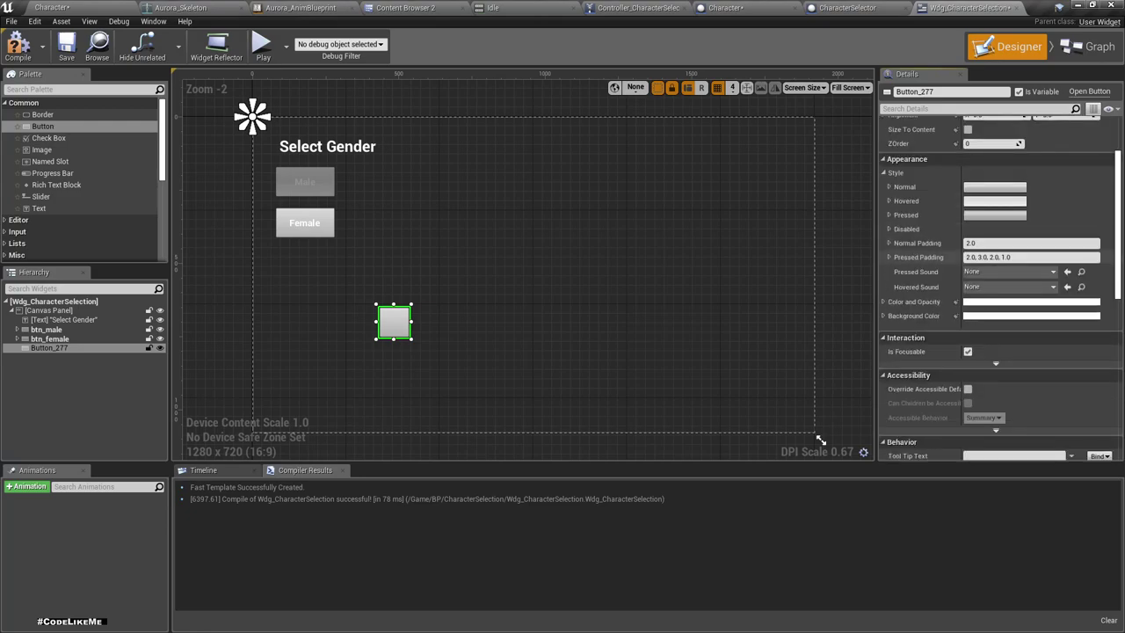
{"action": "scroll", "coordinate": [997, 263], "scroll_direction": "up", "scroll_amount": 2}
{"action": "scroll", "coordinate": [998, 273], "scroll_direction": "up", "scroll_amount": 1}
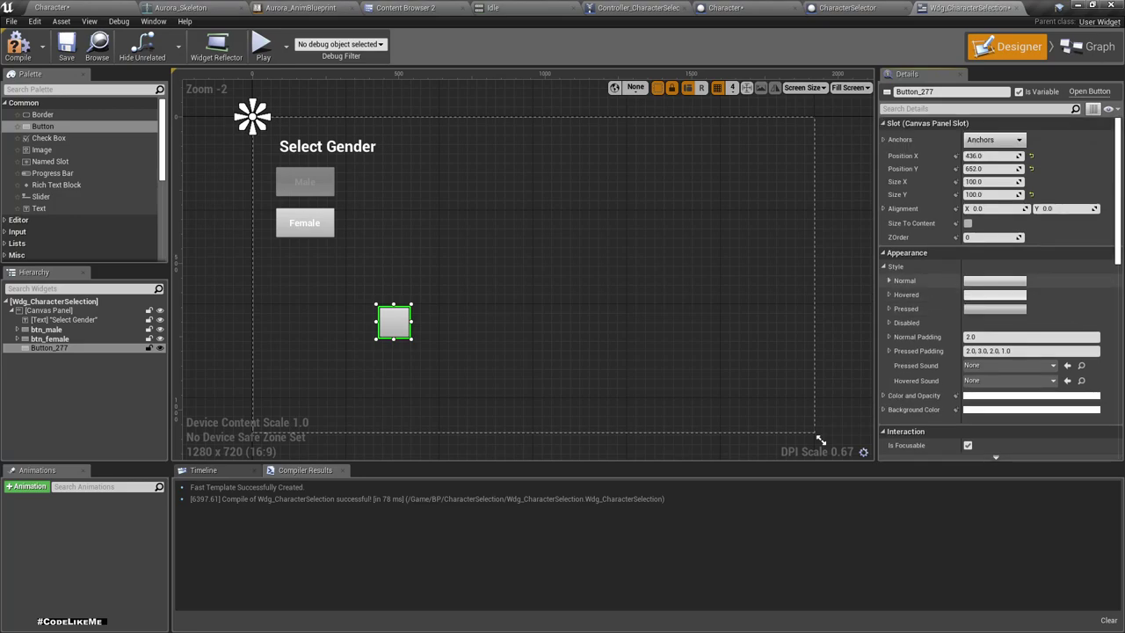
{"action": "left_click", "coordinate": [888, 280]}
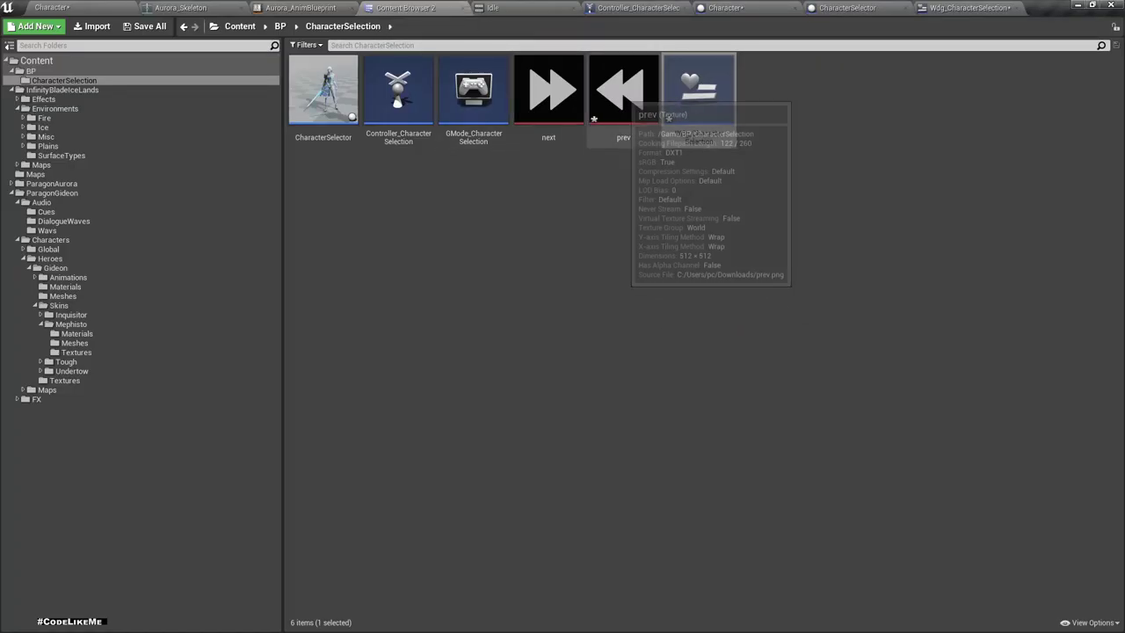
{"action": "left_click_drag", "start_coordinate": [606, 97], "coordinate": [841, 10]}
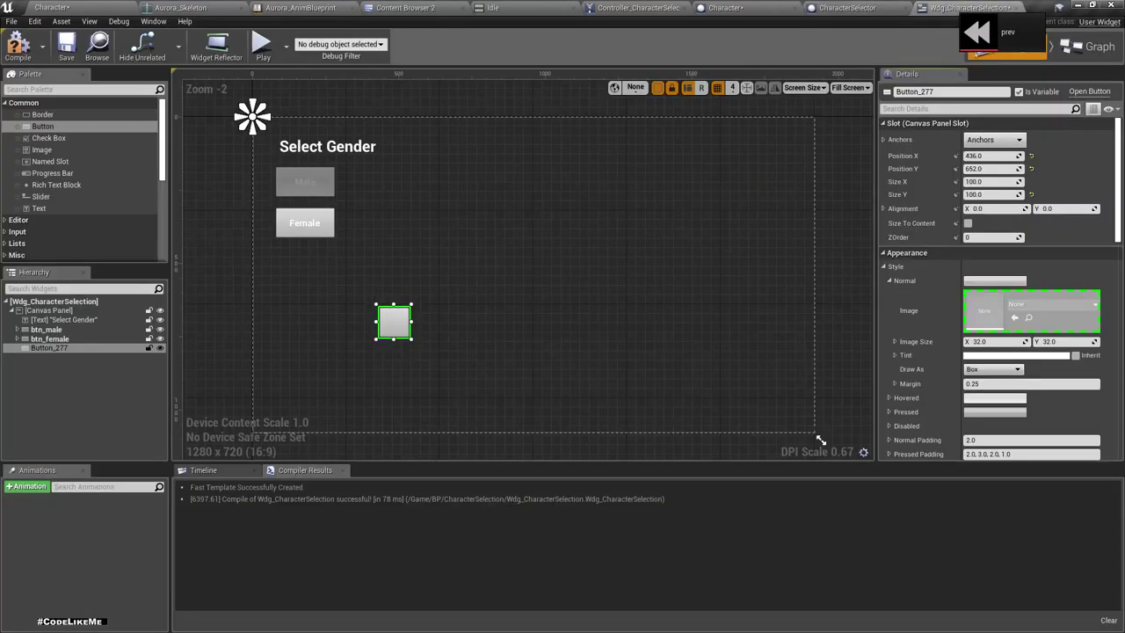
{"action": "mouse_move", "coordinate": [840, 10]}
{"action": "left_mouse_down"}
{"action": "mouse_move", "coordinate": [1017, 269]}
{"action": "mouse_move", "coordinate": [1015, 317]}
{"action": "left_mouse_up"}
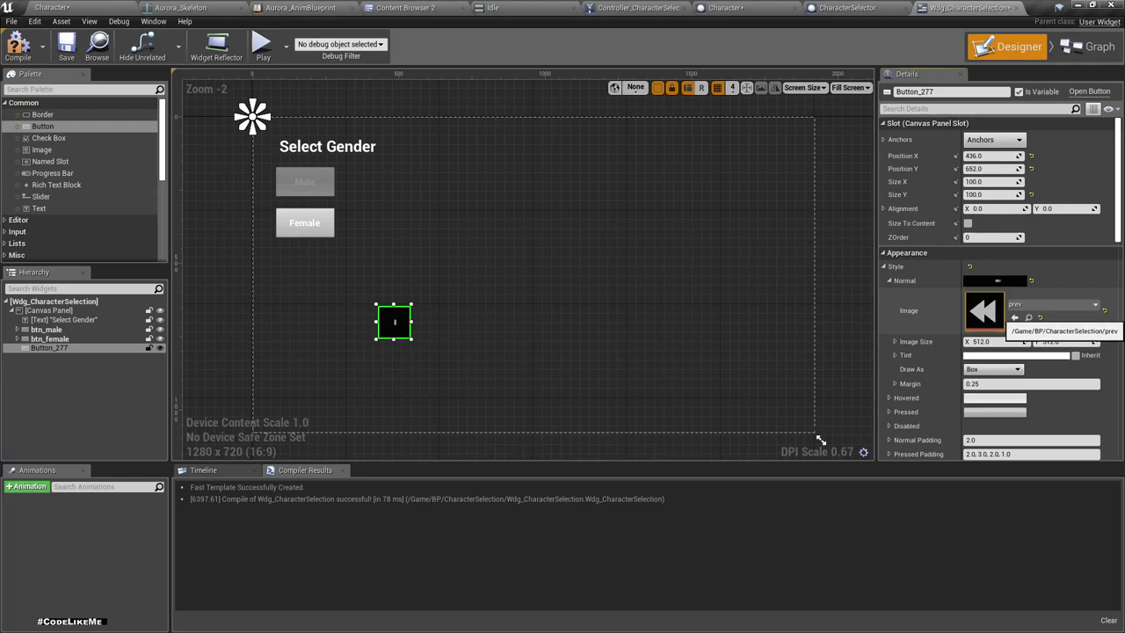
{"action": "key", "text": "ctrl+z"}
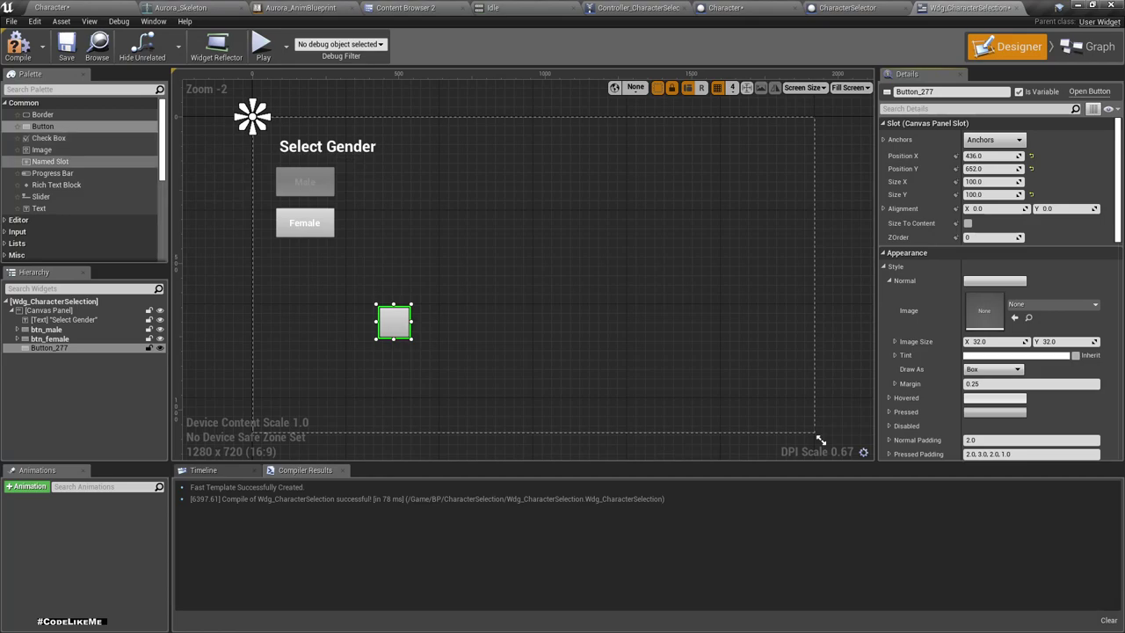
Place an Image inside the new button and set its brush to the prev texture
{"action": "left_click_drag", "start_coordinate": [41, 149], "coordinate": [50, 348]}
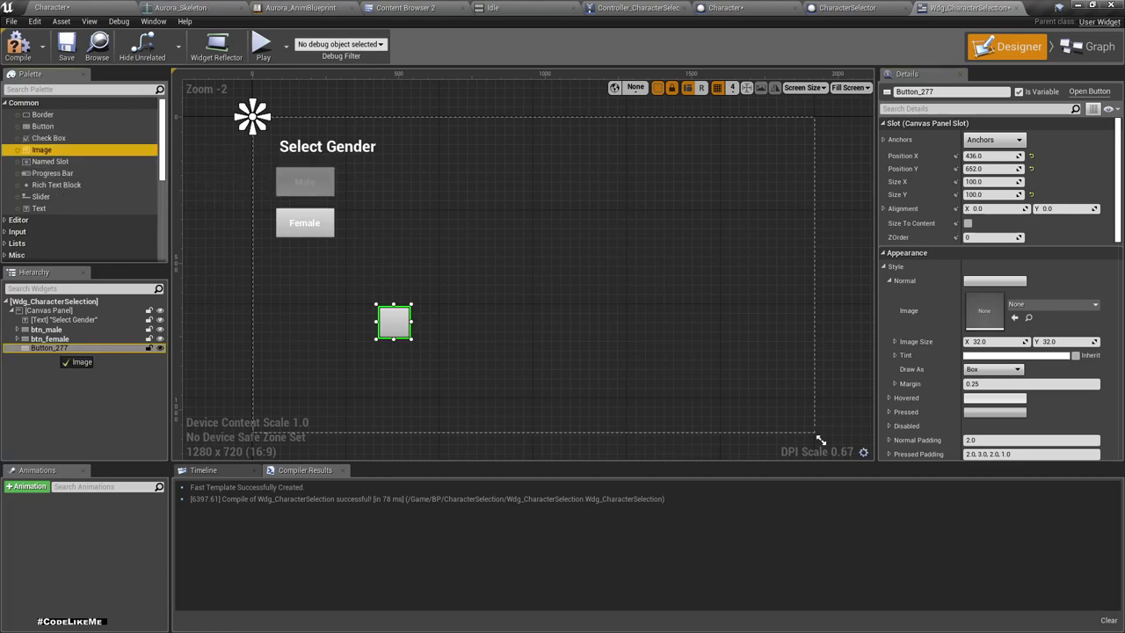
{"action": "left_click", "coordinate": [51, 357]}
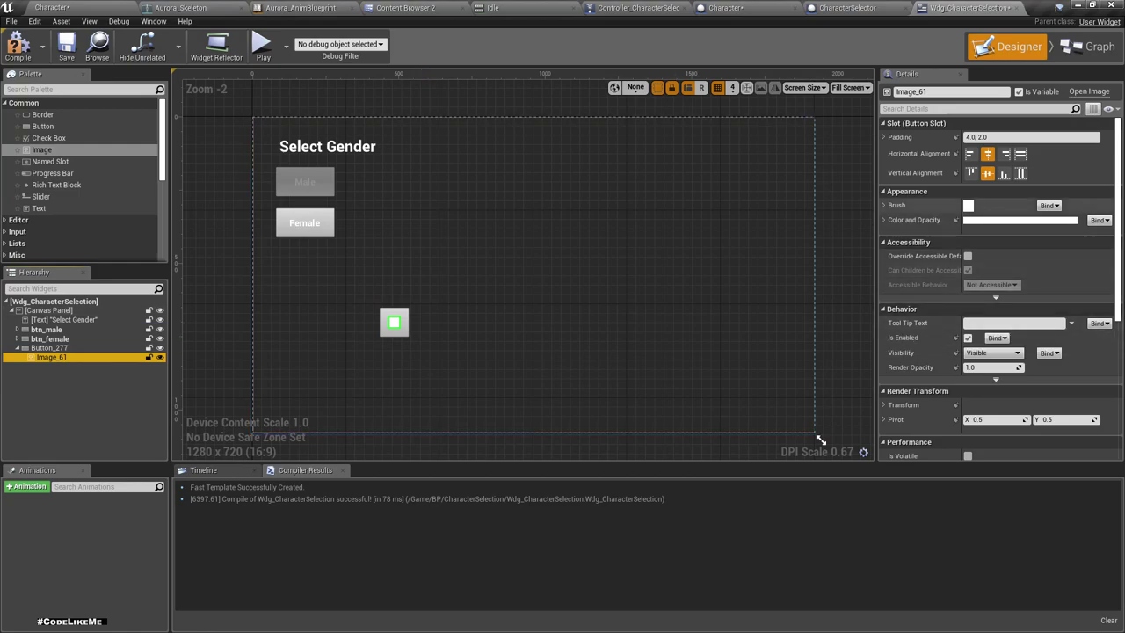
{"action": "left_click", "coordinate": [883, 205]}
{"action": "left_click", "coordinate": [1051, 228]}
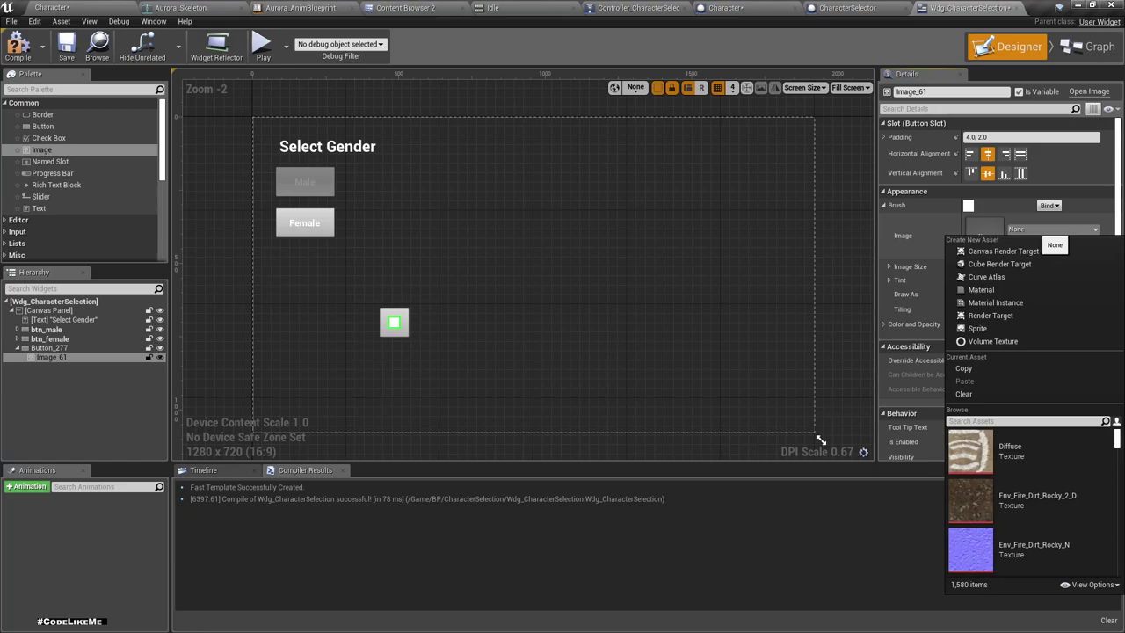
{"action": "type", "text": "prev"}
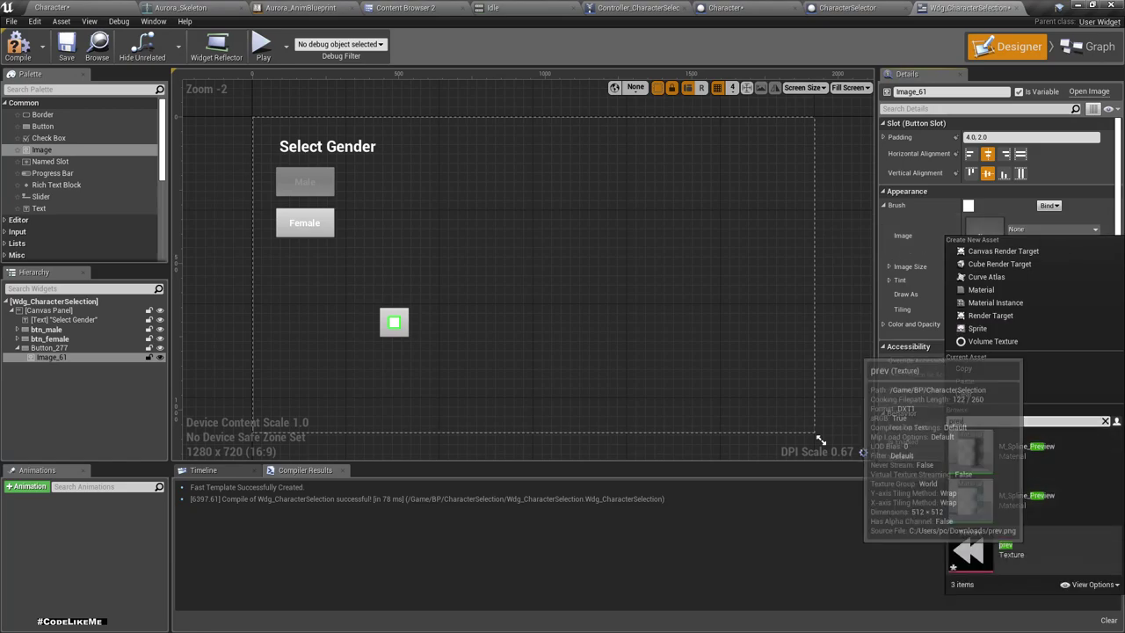
{"action": "left_click", "coordinate": [971, 606]}
{"action": "scroll", "coordinate": [435, 348], "scroll_direction": "up", "scroll_amount": 4}
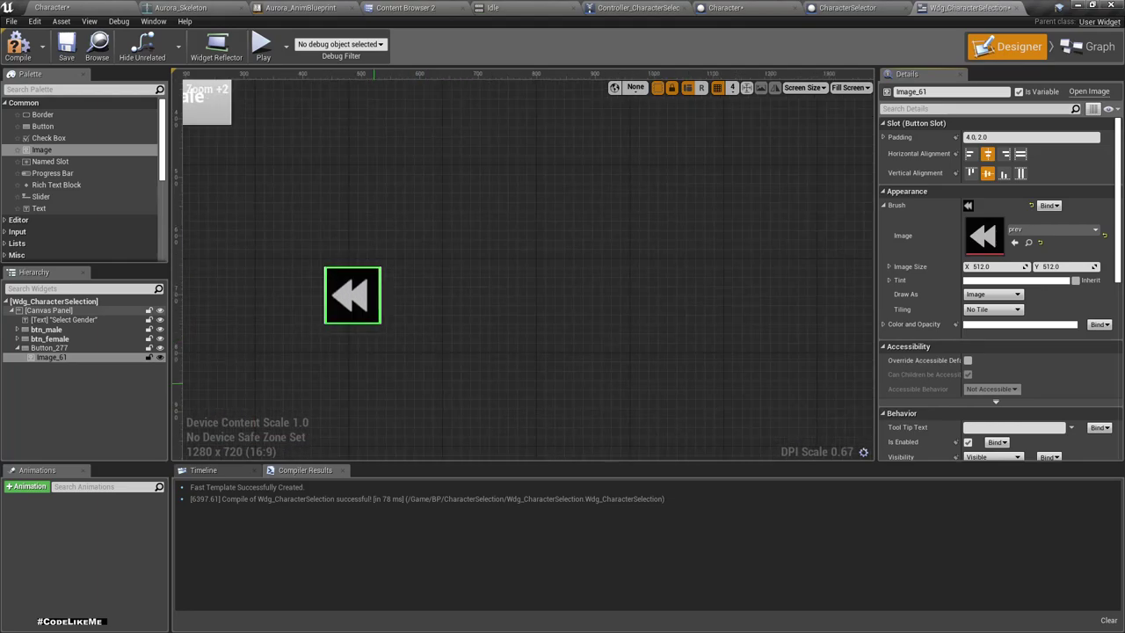
{"action": "left_click", "coordinate": [374, 384]}
{"action": "scroll", "coordinate": [342, 352], "scroll_direction": "down", "scroll_amount": 3}
{"action": "scroll", "coordinate": [343, 351], "scroll_direction": "down", "scroll_amount": 1}
{"action": "scroll", "coordinate": [342, 351], "scroll_direction": "up", "scroll_amount": 1}
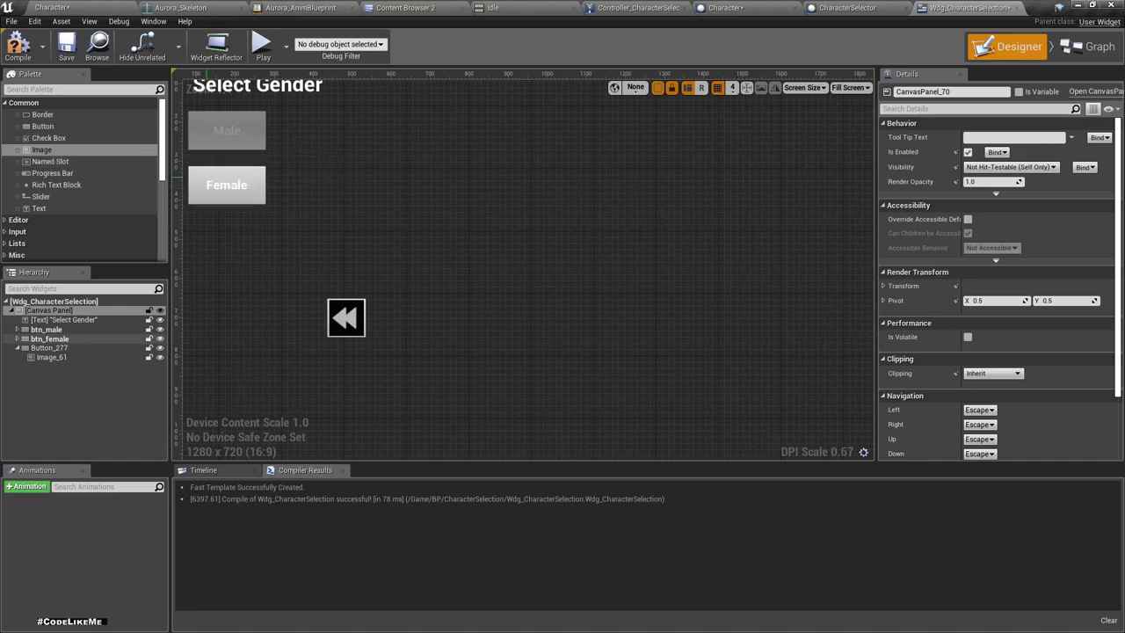
Rename Button_277 to btn_prev and collapse its children in the Hierarchy
{"action": "left_click", "coordinate": [50, 348]}
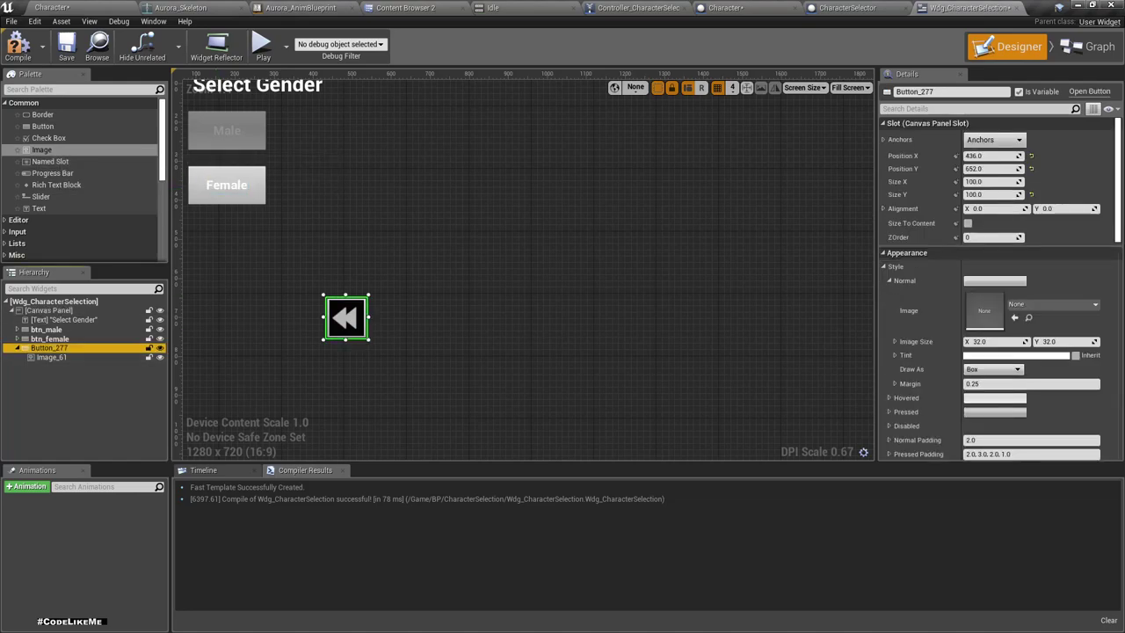
{"action": "left_click", "coordinate": [50, 348]}
{"action": "type", "text": "btn"}
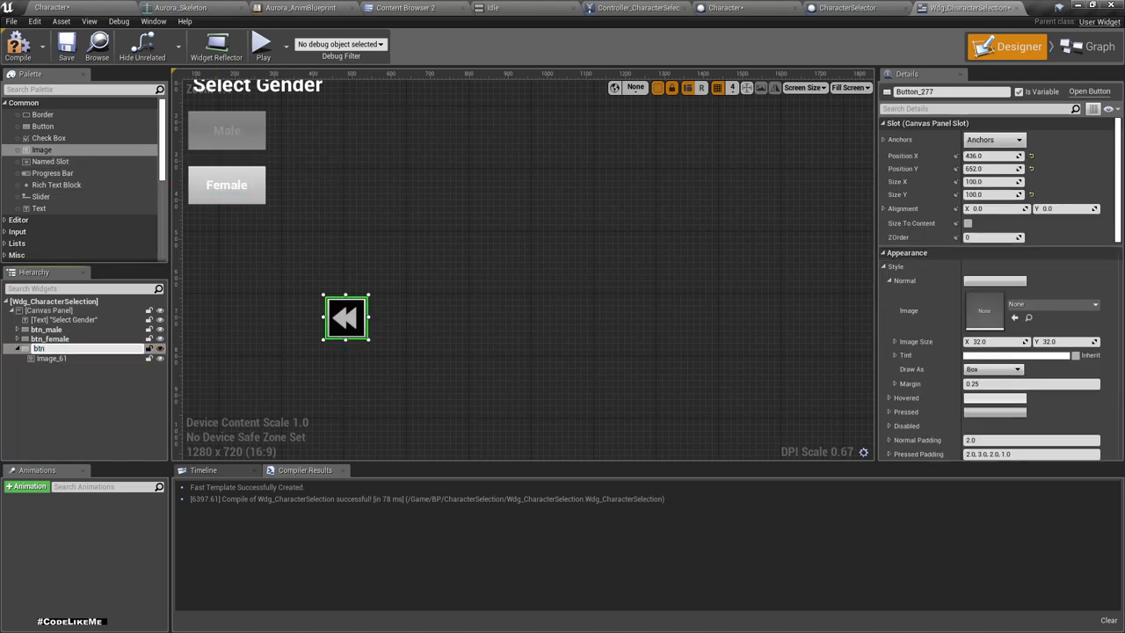
{"action": "type", "text": "_prev"}
{"action": "key", "text": "Return"}
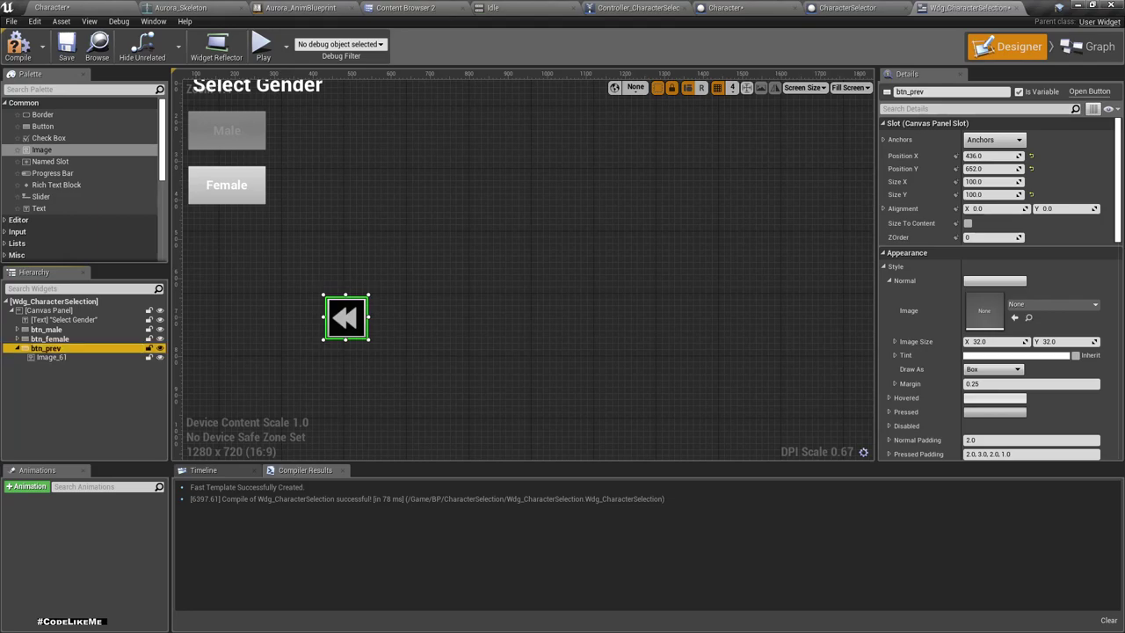
{"action": "left_click", "coordinate": [53, 348], "text": "ctrl"}
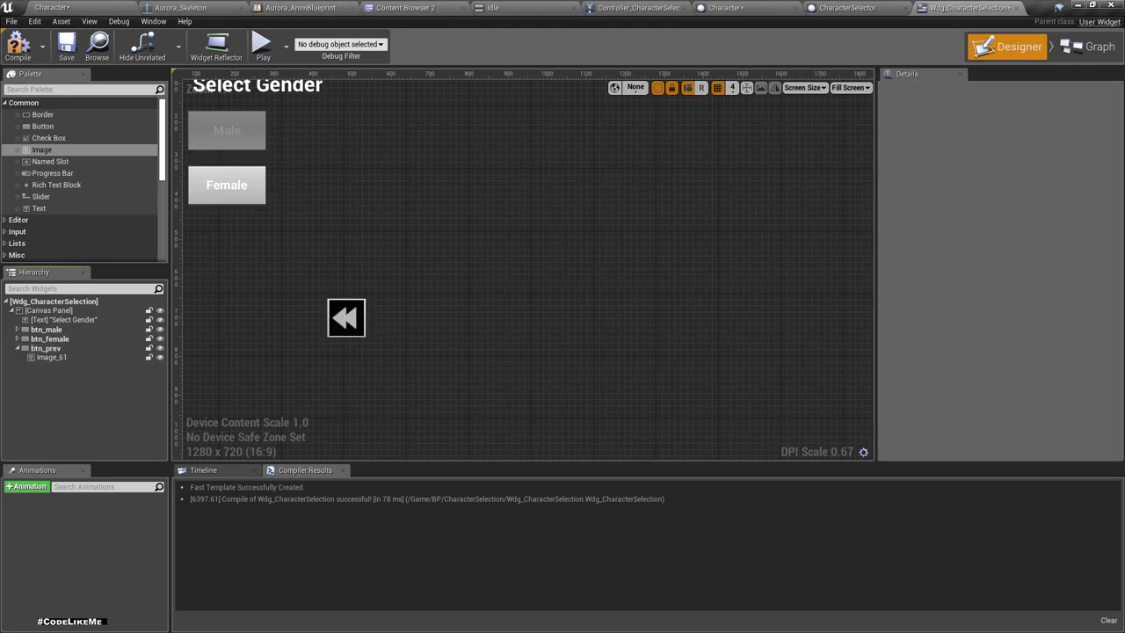
{"action": "left_click", "coordinate": [16, 348]}
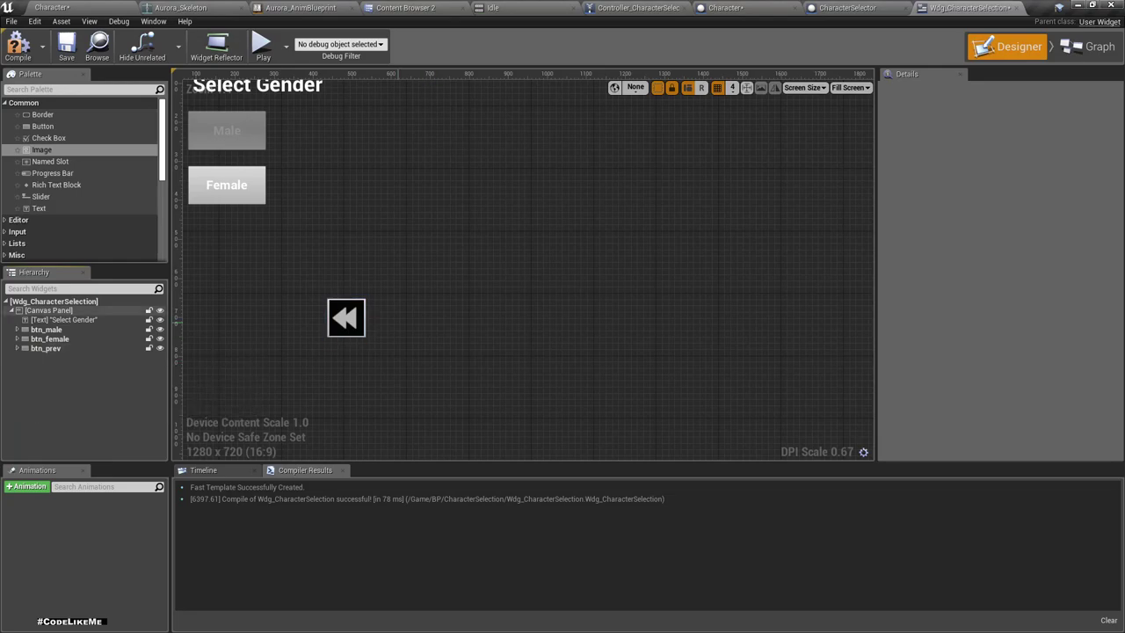
{"action": "left_click", "coordinate": [53, 348]}
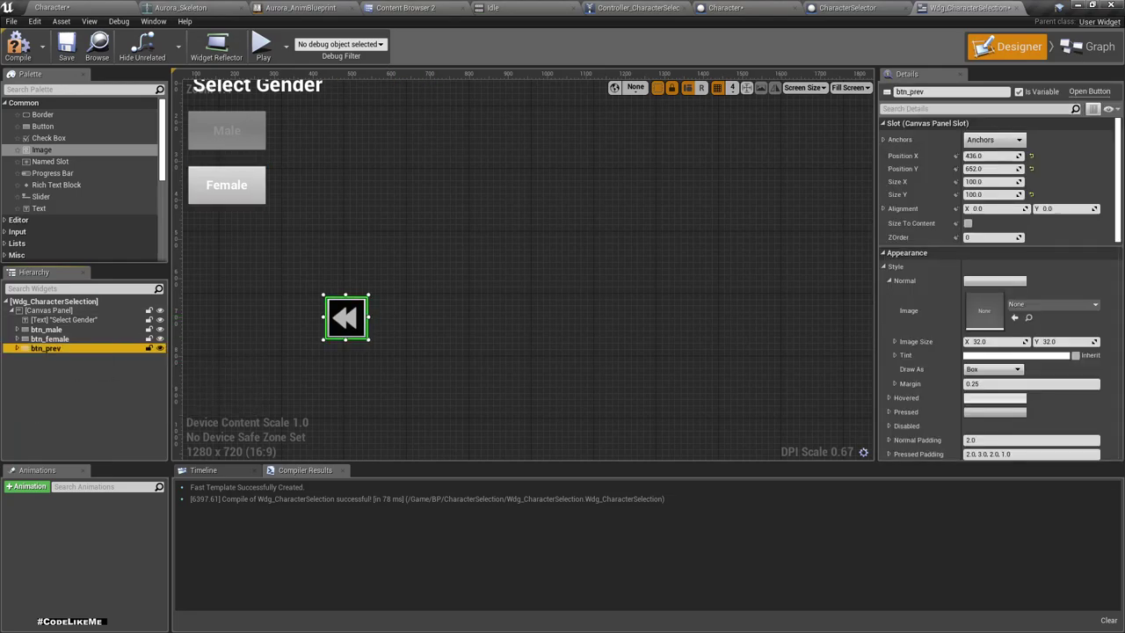
Duplicate btn_prev as btn_next and move the rewind image back into btn_prev
{"action": "key", "text": "ctrl+d"}
{"action": "key", "text": "F2"}
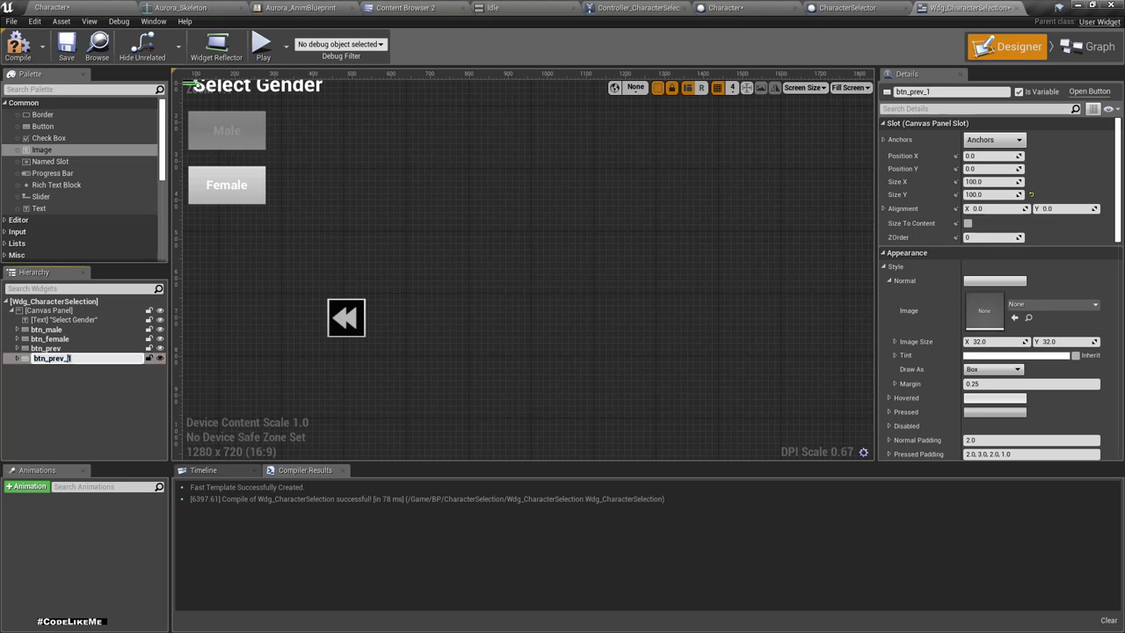
{"action": "type", "text": "btn_next"}
{"action": "key", "text": "Return"}
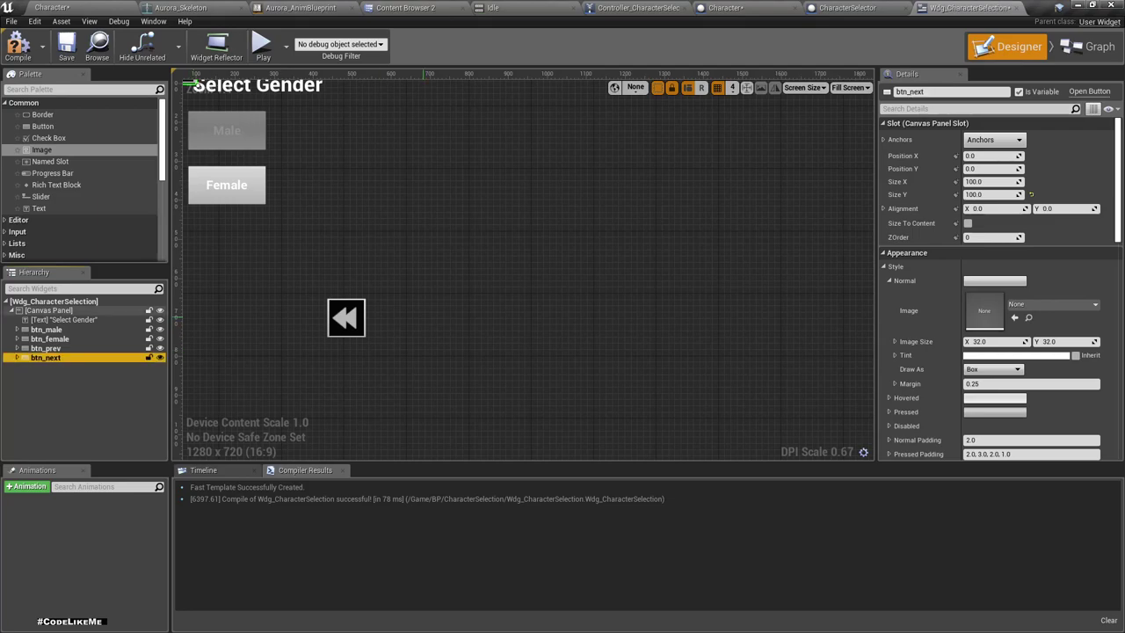
{"action": "left_click_drag", "start_coordinate": [2, 321], "coordinate": [554, 325]}
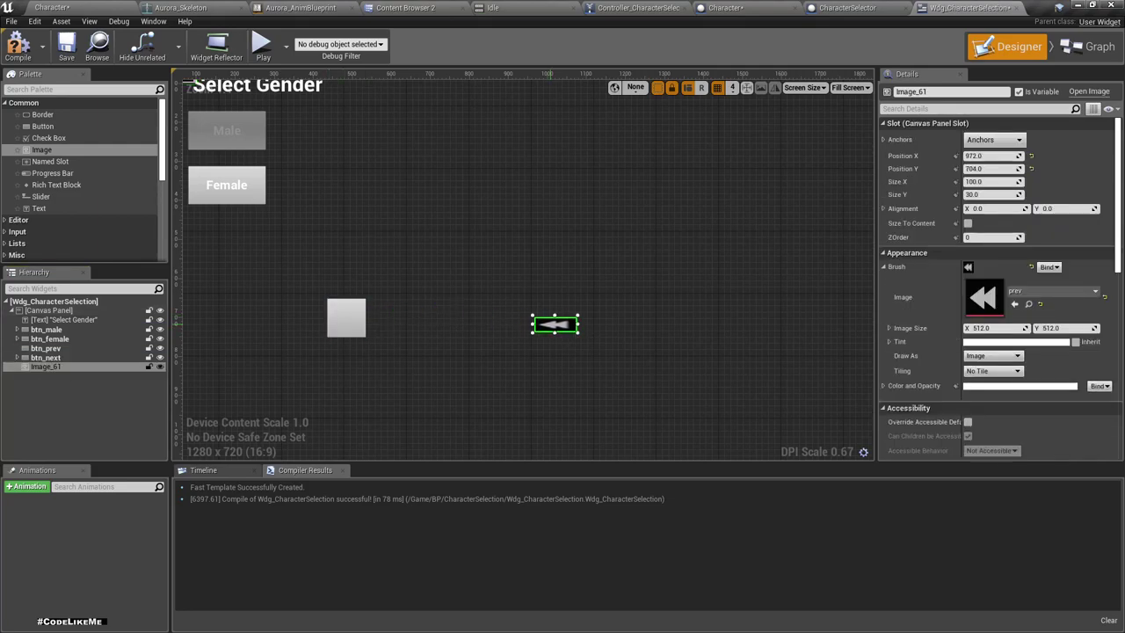
{"action": "left_click_drag", "start_coordinate": [45, 367], "coordinate": [46, 348]}
{"action": "left_click", "coordinate": [52, 366]}
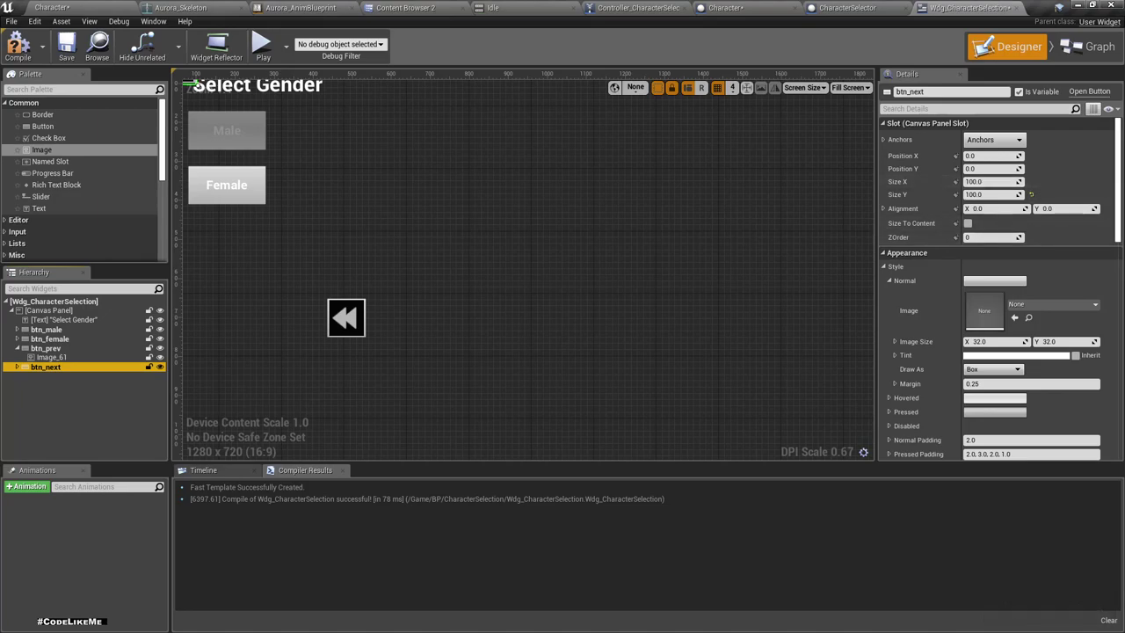
Reselect btn_prev on its own and bring up its anchor presets
{"action": "scroll", "coordinate": [736, 379], "scroll_direction": "down", "scroll_amount": 2}
{"action": "scroll", "coordinate": [740, 380], "scroll_direction": "down", "scroll_amount": 4}
{"action": "scroll", "coordinate": [740, 380], "scroll_direction": "up", "scroll_amount": 3}
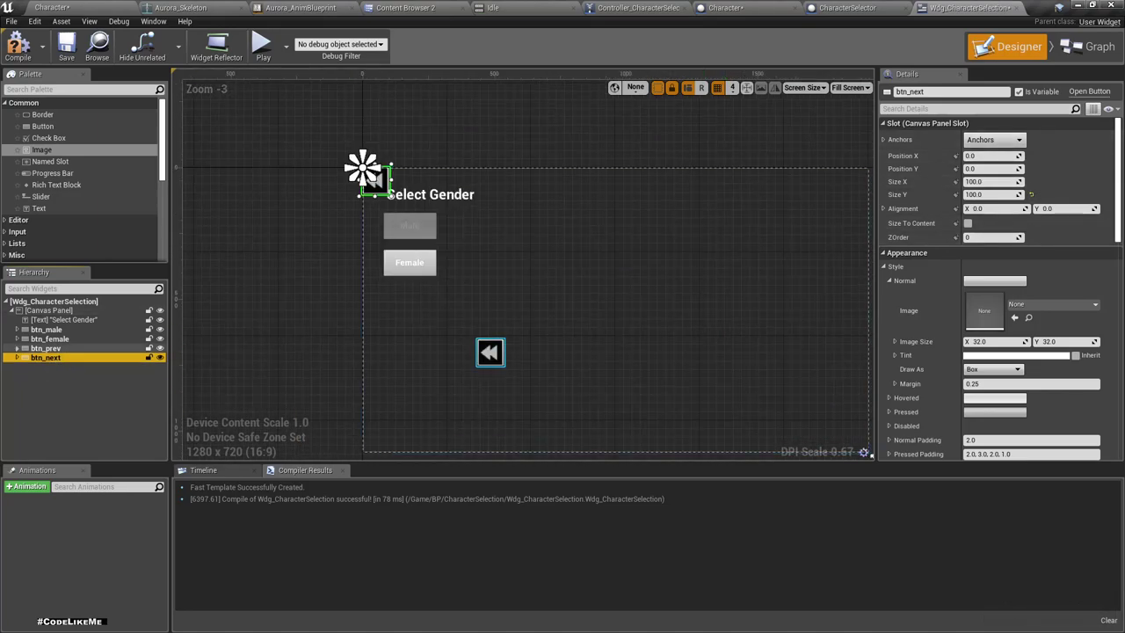
{"action": "left_click", "coordinate": [55, 349], "text": "ctrl"}
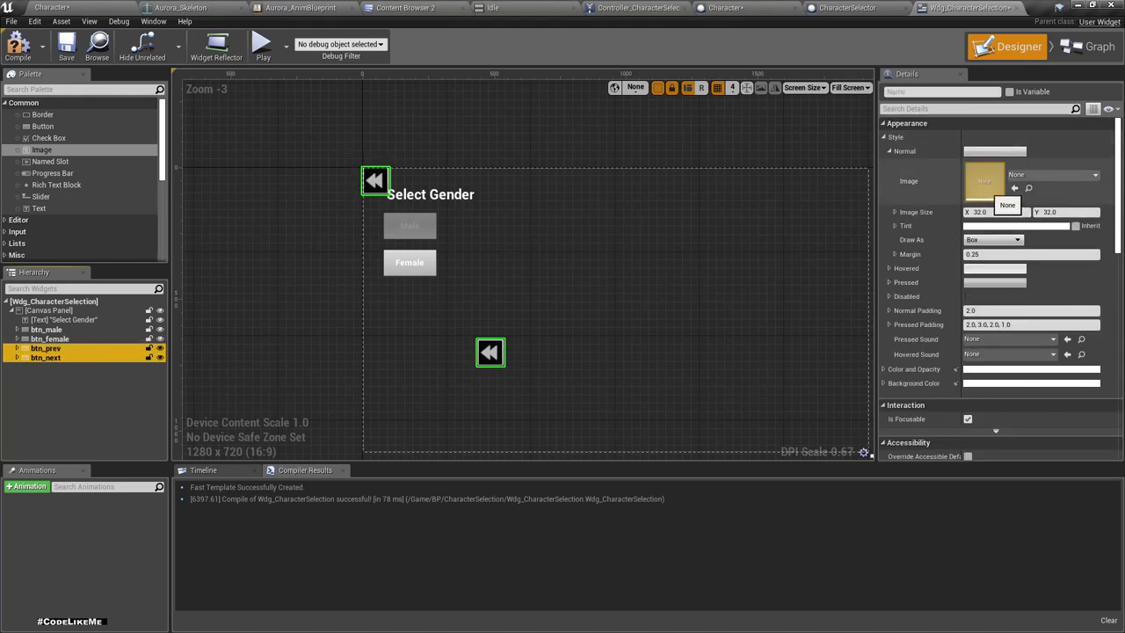
{"action": "left_click", "coordinate": [46, 348]}
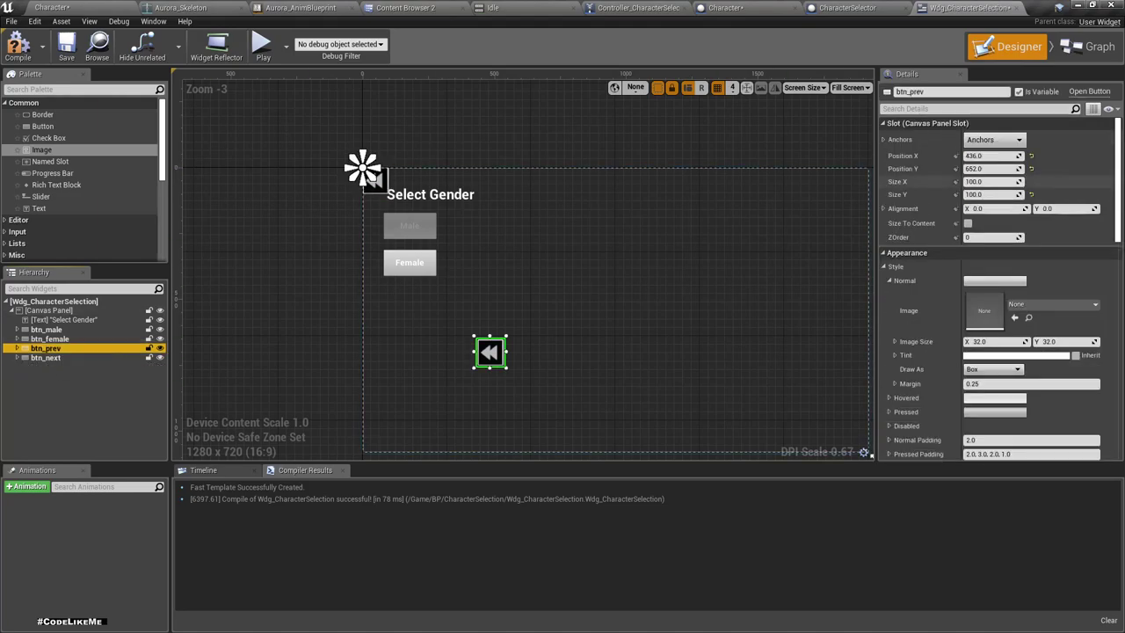
{"action": "left_click", "coordinate": [993, 140]}
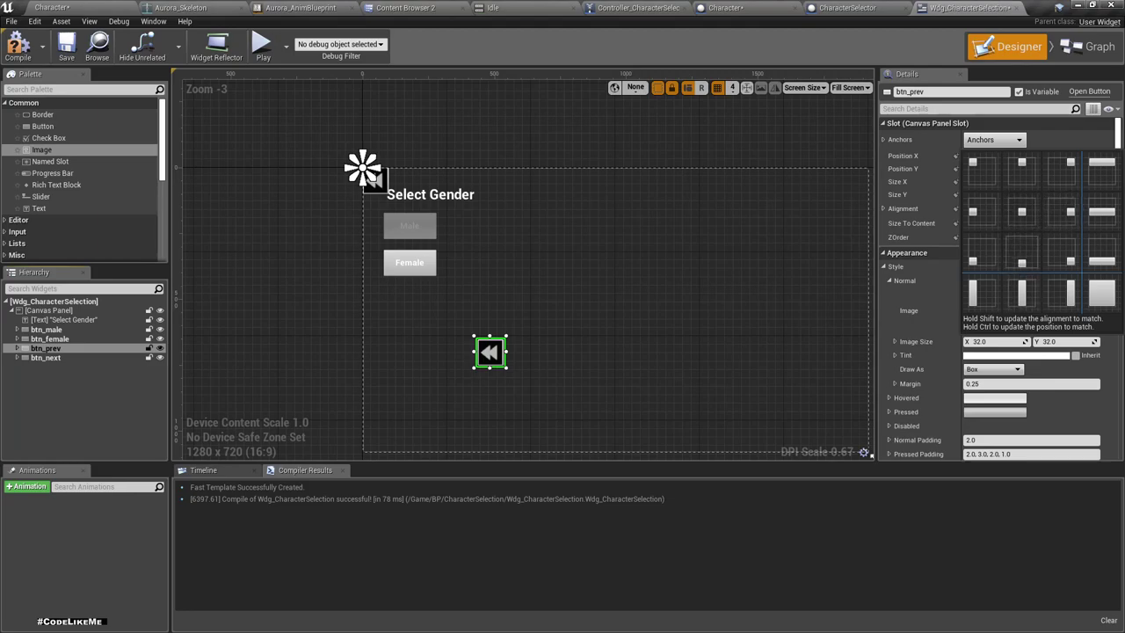
Anchor both btn_prev and btn_next to the canvas centre
{"action": "left_click", "coordinate": [1022, 211]}
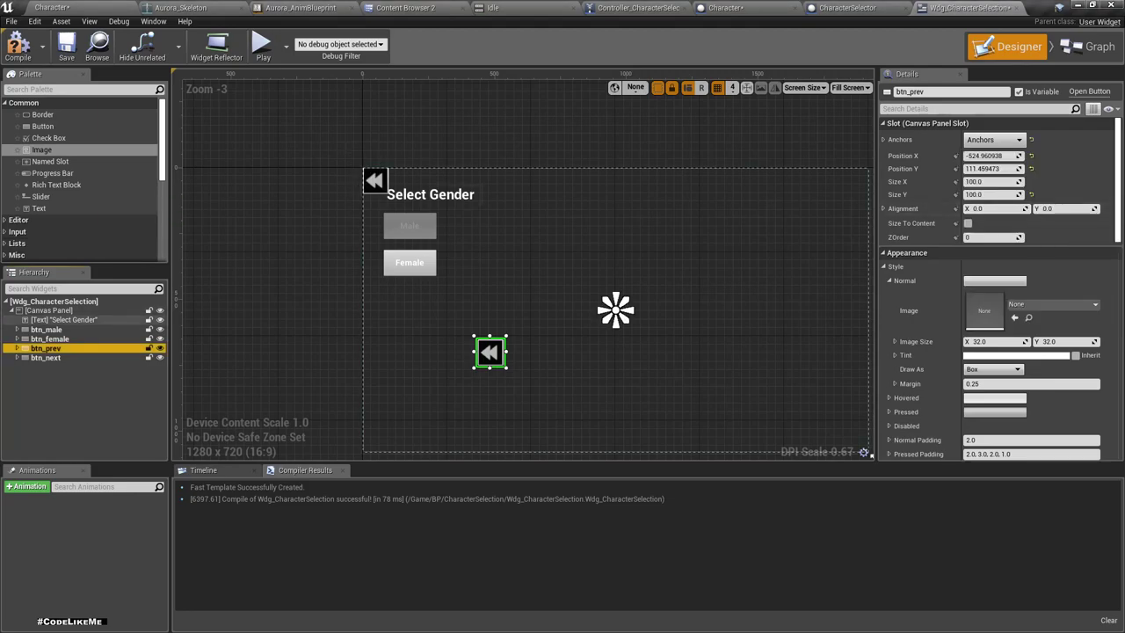
{"action": "left_click", "coordinate": [71, 358]}
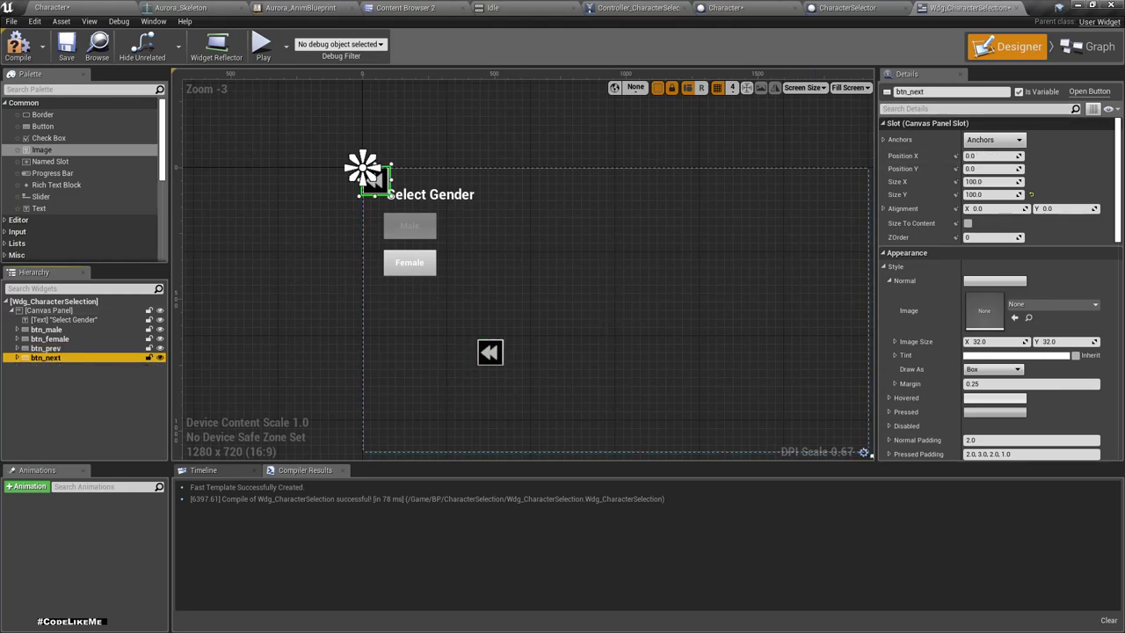
{"action": "left_click", "coordinate": [993, 140]}
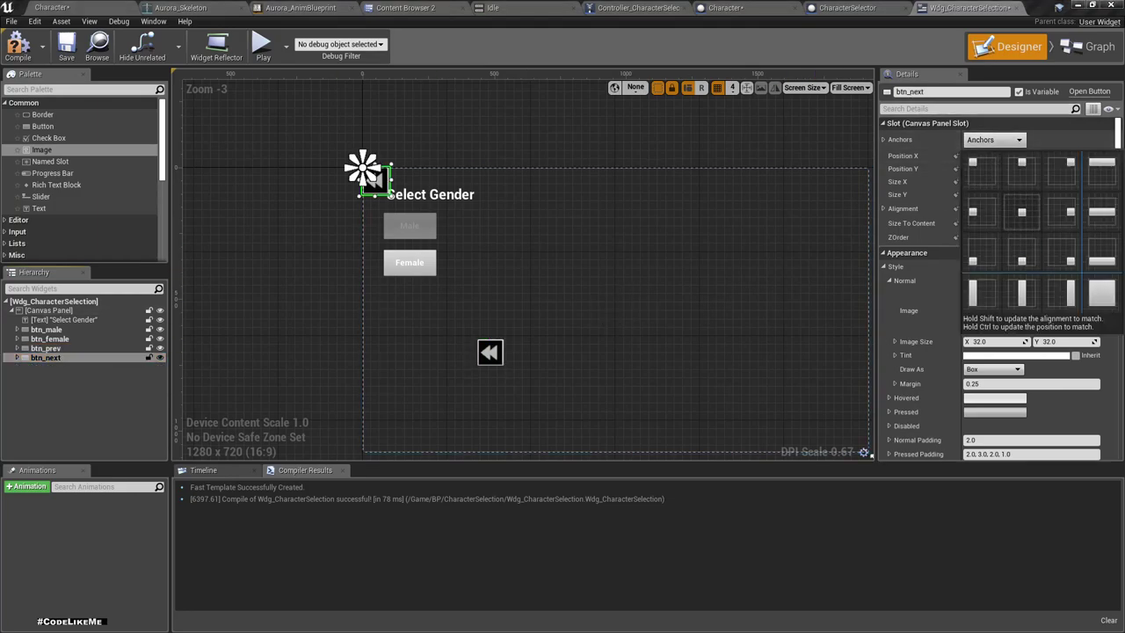
{"action": "left_click", "coordinate": [1022, 211], "text": "ctrl"}
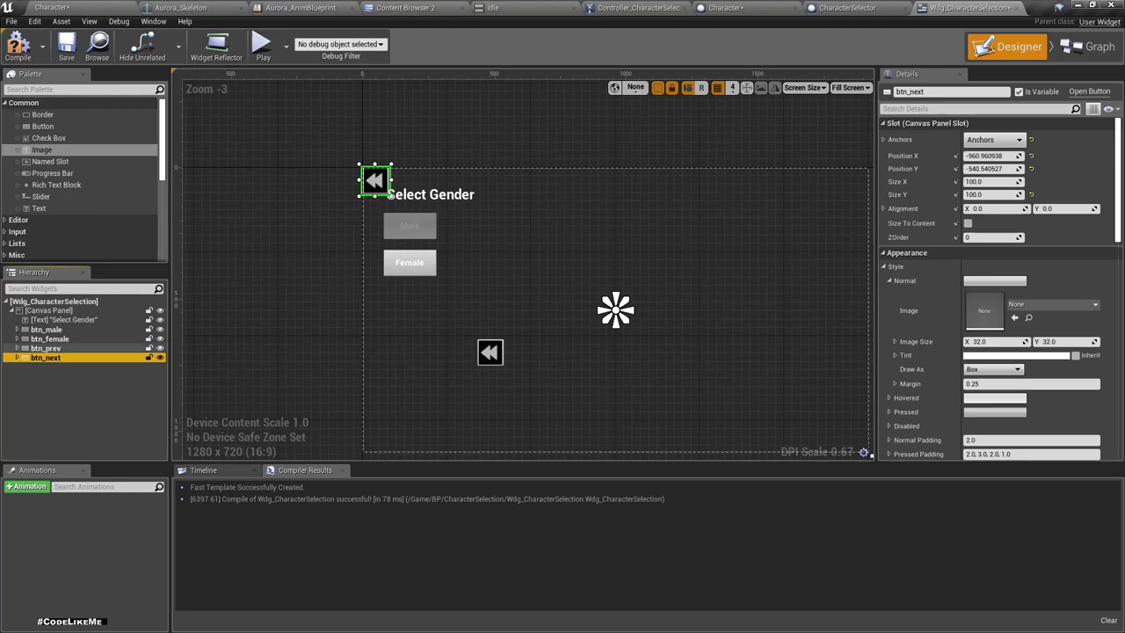
Position btn_prev at X -500, Y 100 with horizontal alignment 0.5
{"action": "left_click", "coordinate": [53, 348]}
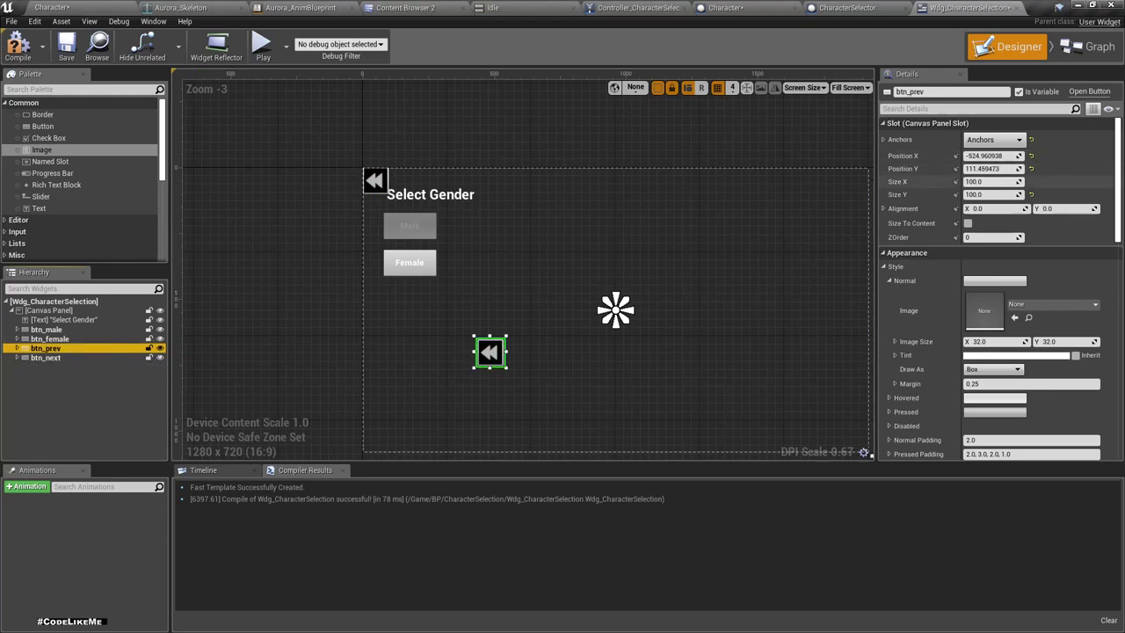
{"action": "left_click", "coordinate": [991, 155]}
{"action": "type", "text": "-500"}
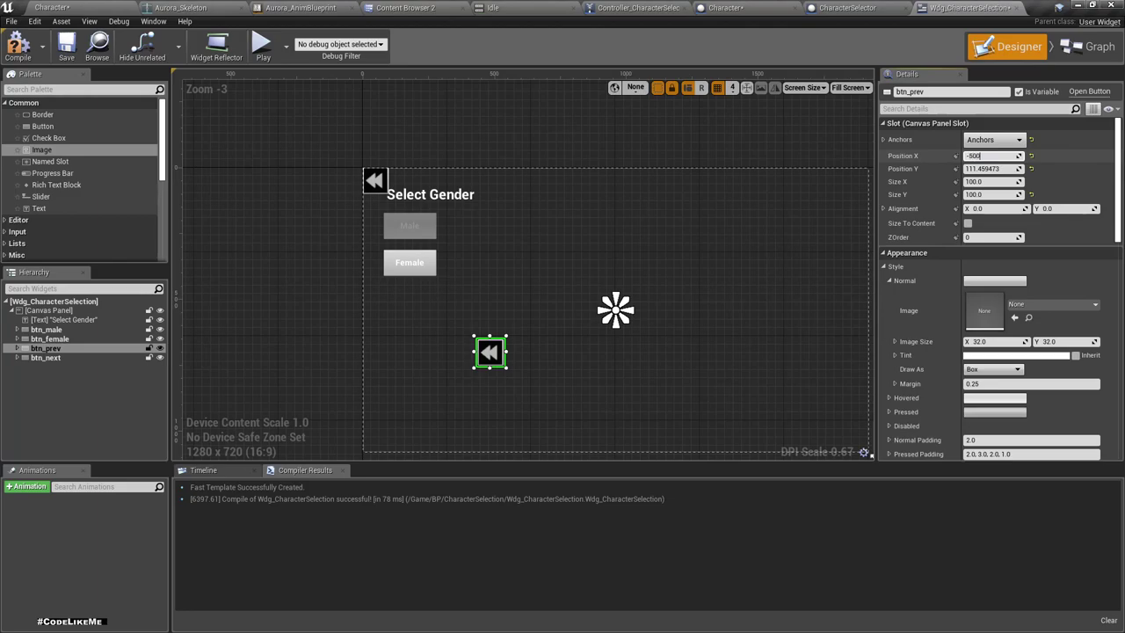
{"action": "key", "text": "Tab"}
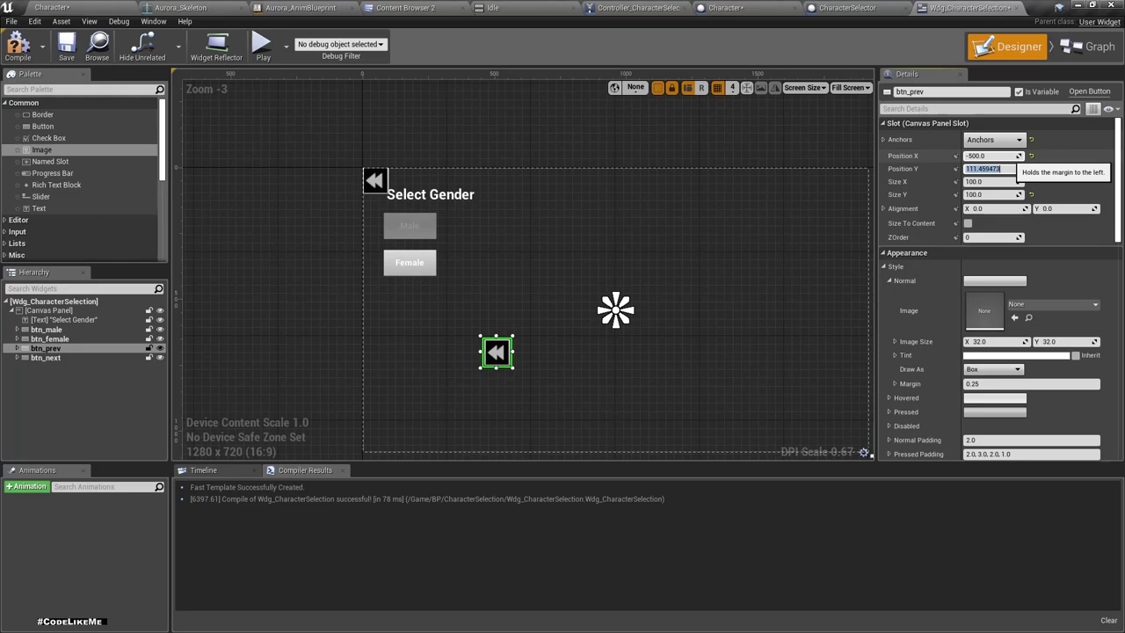
{"action": "type", "text": "100"}
{"action": "key", "text": "Return"}
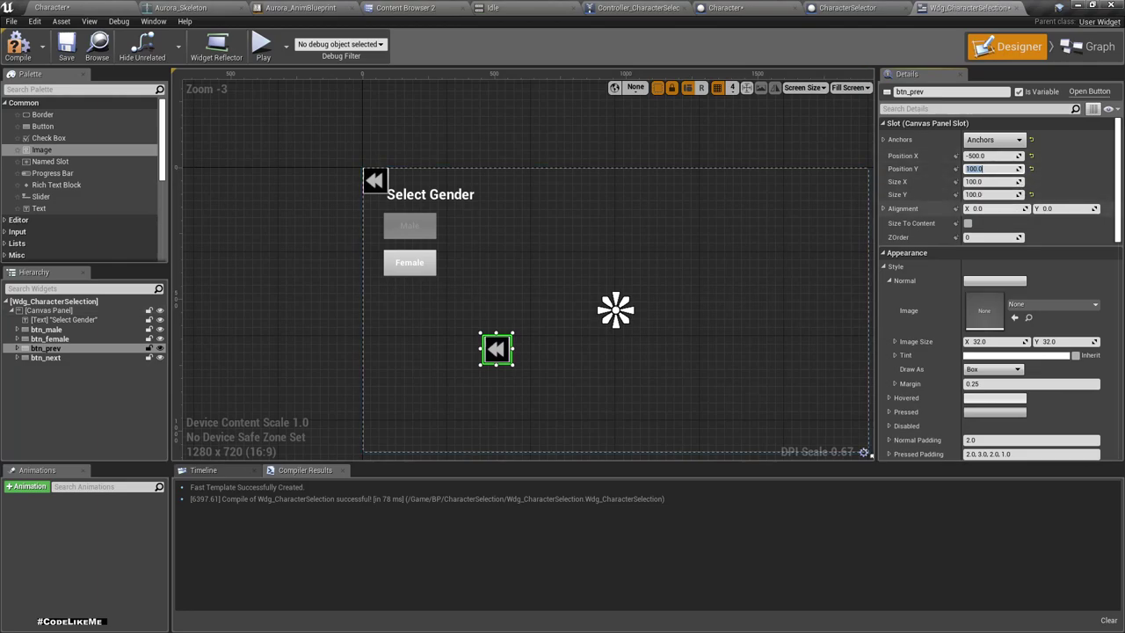
{"action": "left_click", "coordinate": [977, 208]}
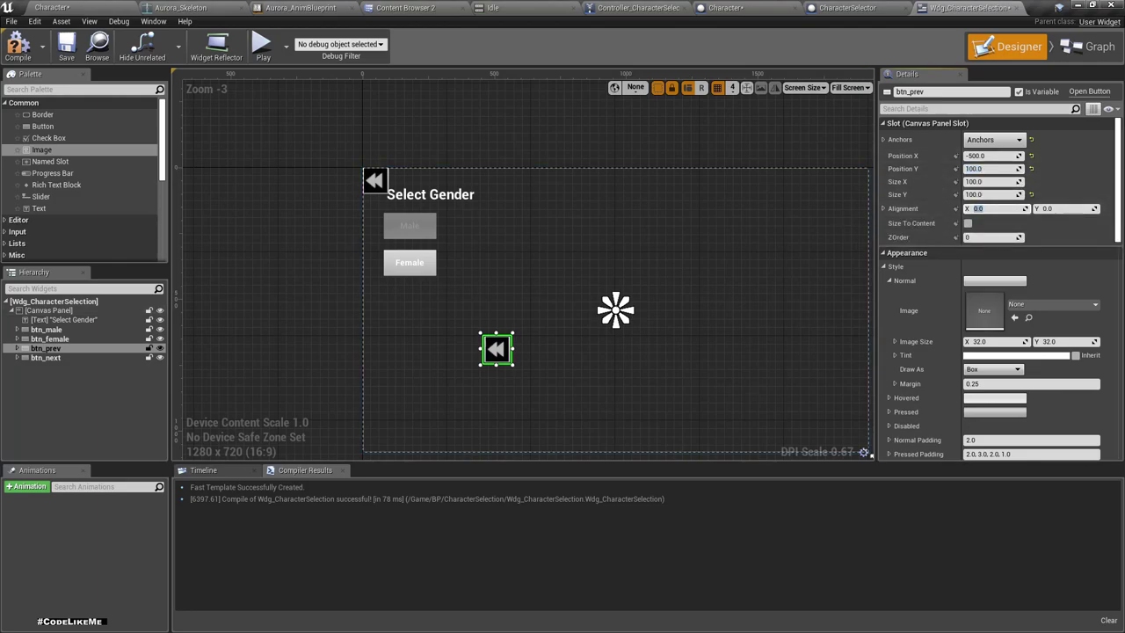
{"action": "type", "text": "0.5"}
{"action": "key", "text": "Return"}
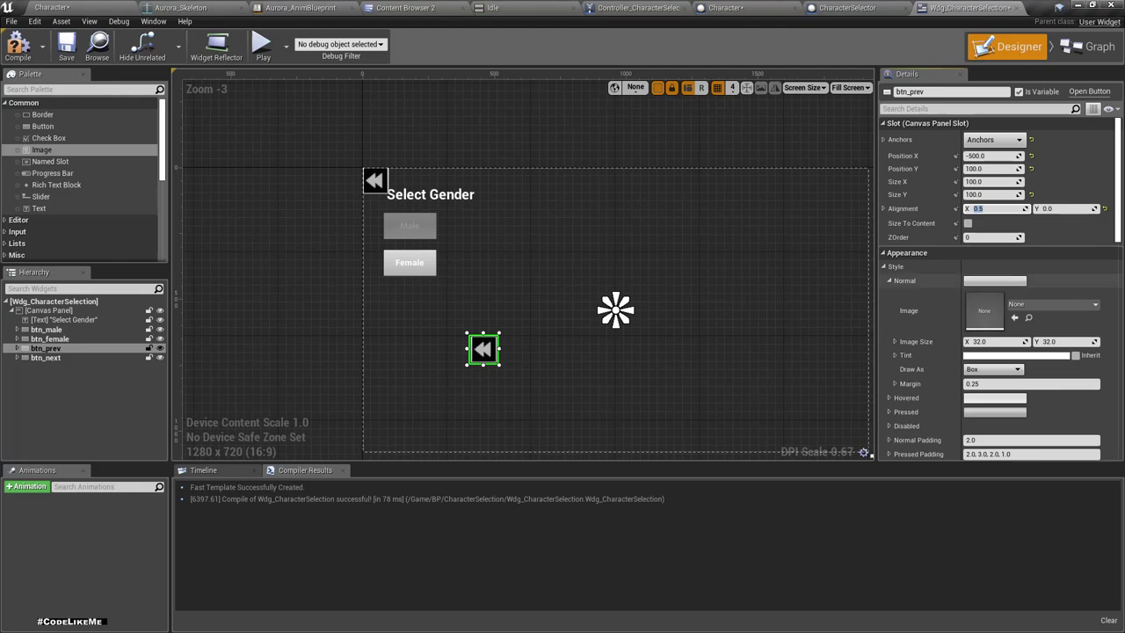
Position btn_next at X 500, Y 100, level with btn_prev
{"action": "left_click", "coordinate": [53, 348]}
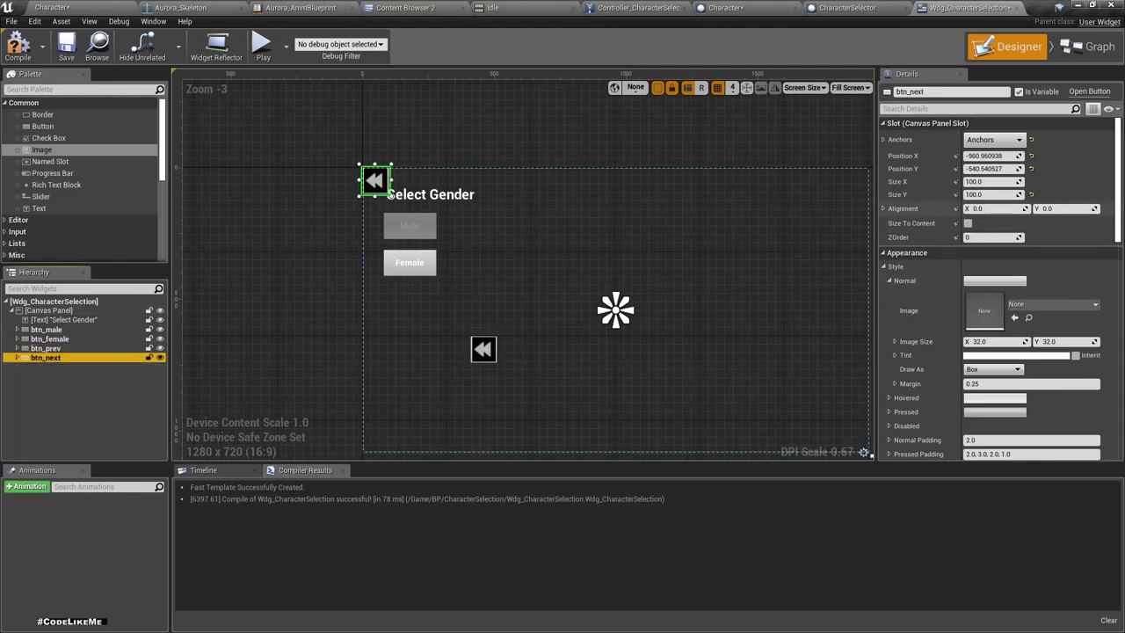
{"action": "left_click", "coordinate": [977, 208]}
{"action": "type", "text": "0.5"}
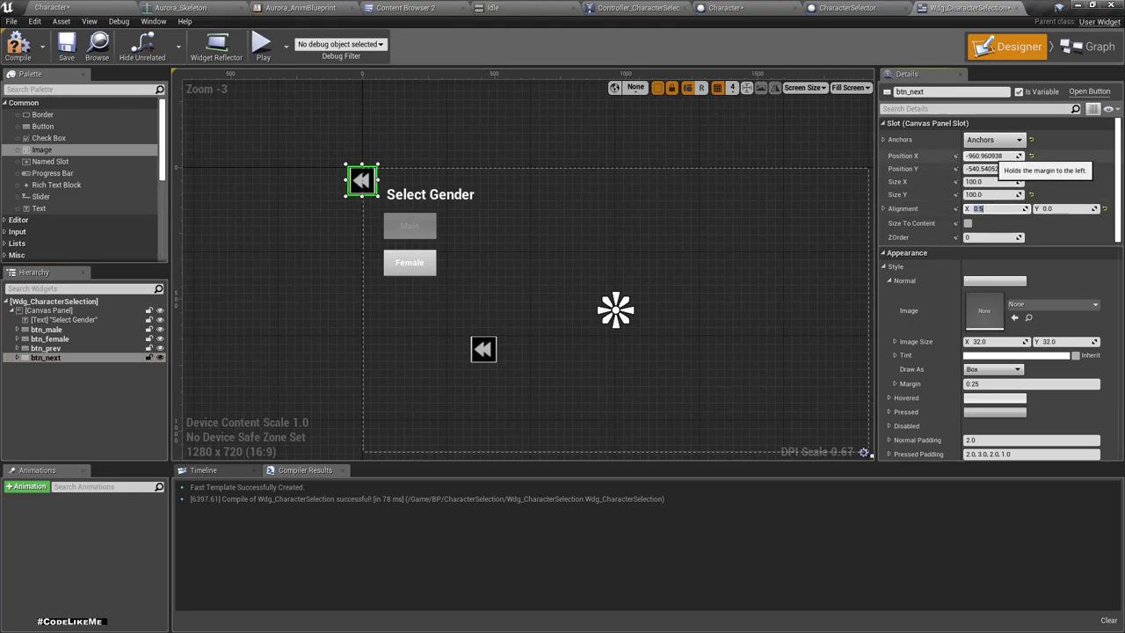
{"action": "left_click", "coordinate": [984, 156]}
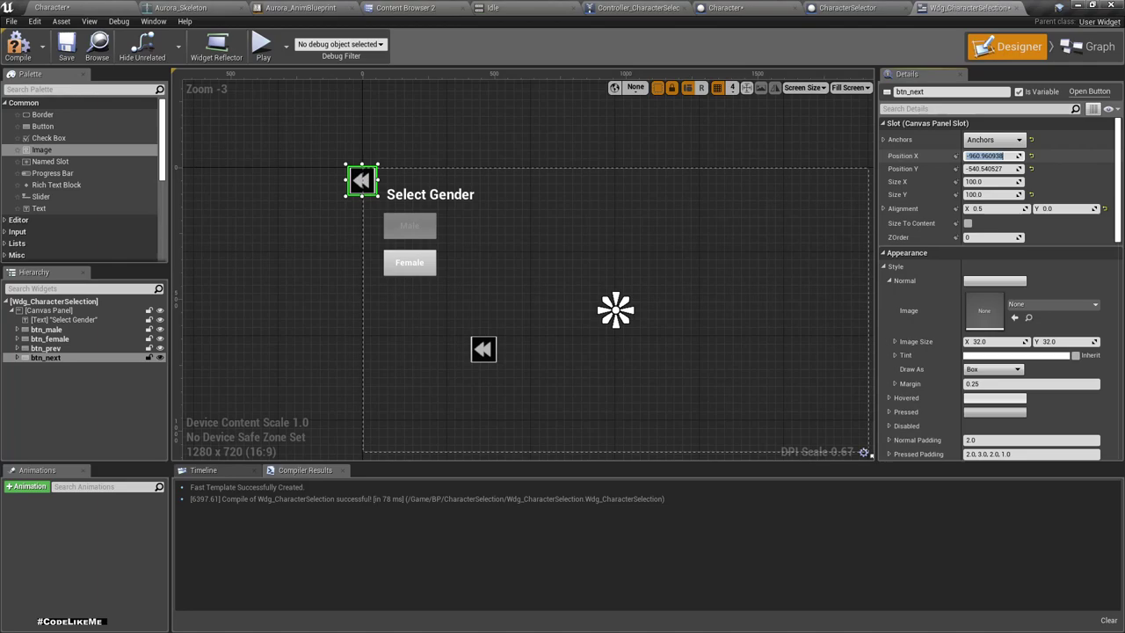
{"action": "type", "text": "500"}
{"action": "key", "text": "Return"}
{"action": "type", "text": "-500"}
{"action": "key", "text": "Return"}
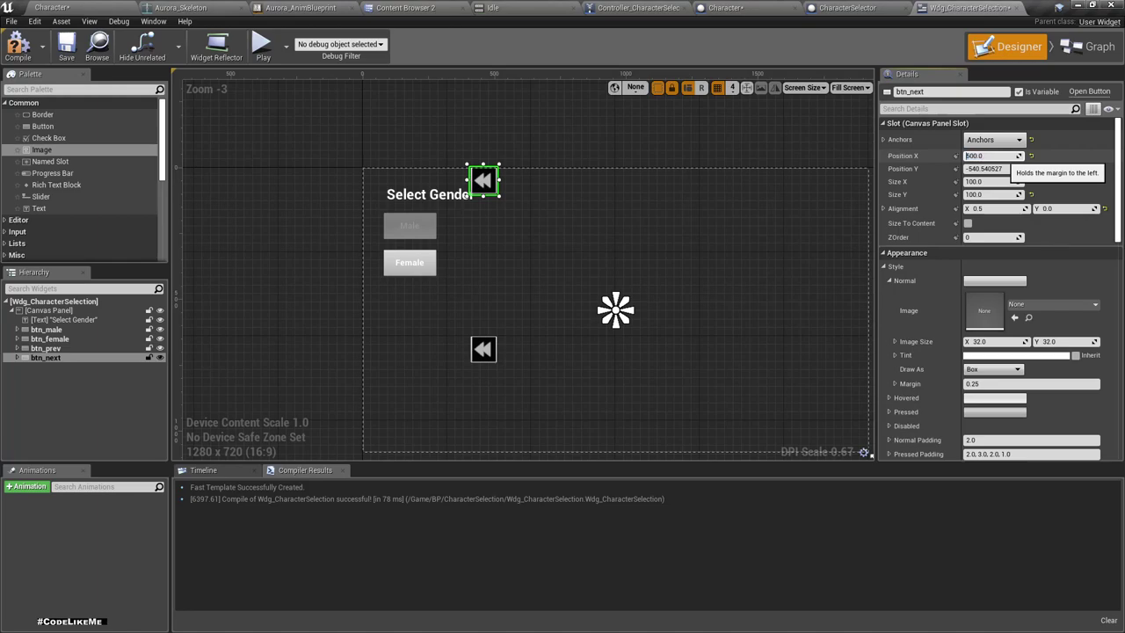
{"action": "key", "text": "Return"}
{"action": "key", "text": "Return"}
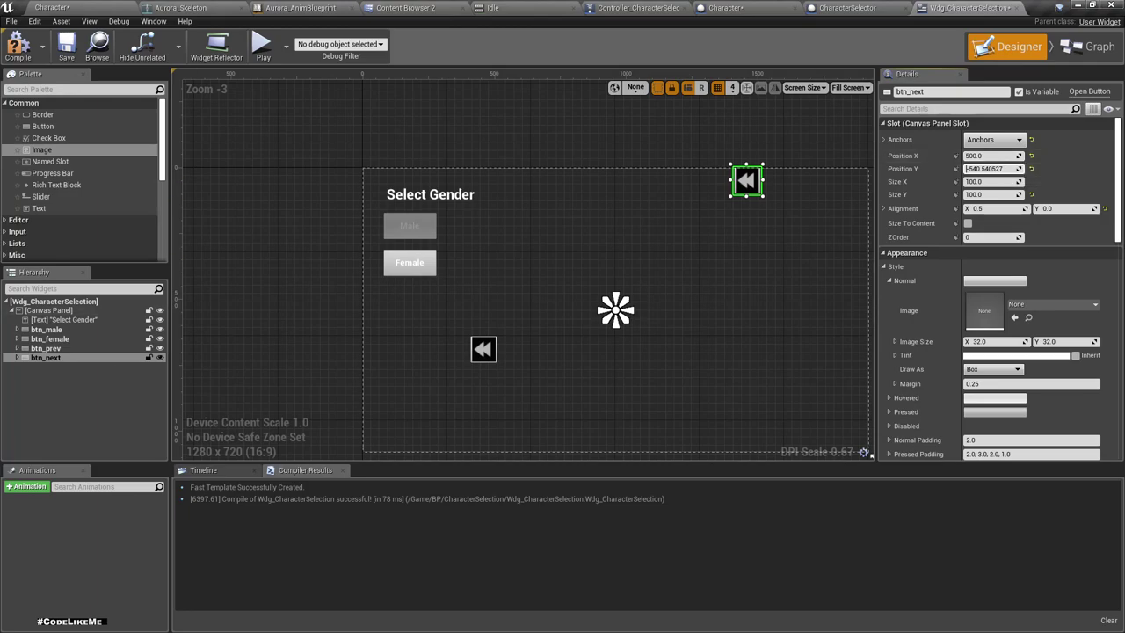
{"action": "left_click", "coordinate": [46, 349]}
{"action": "left_click", "coordinate": [46, 357]}
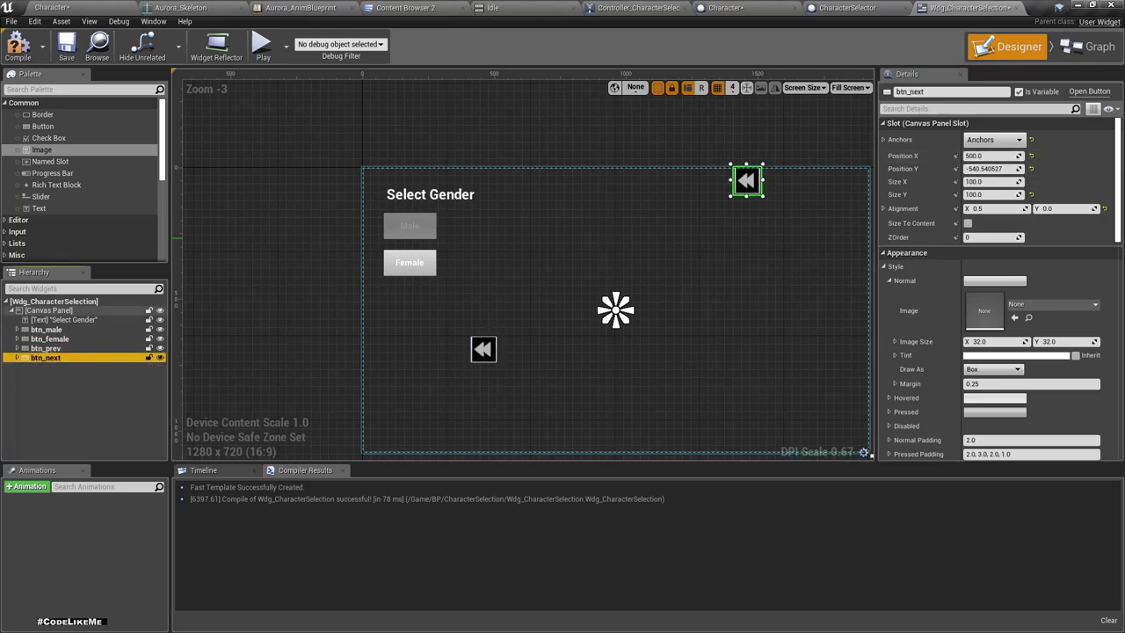
{"action": "left_click", "coordinate": [984, 167]}
{"action": "type", "text": "00"}
{"action": "key", "text": "Return"}
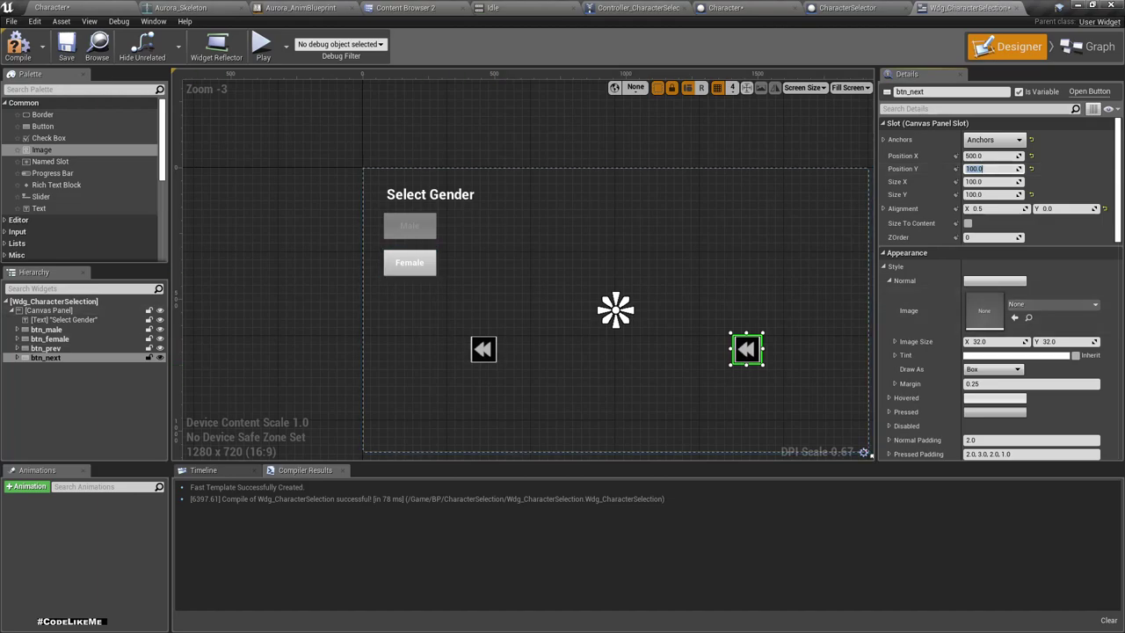
Set the Brush Image of btn_next's Image to the next fast-forward texture
{"action": "left_click", "coordinate": [16, 357]}
{"action": "left_click", "coordinate": [46, 366]}
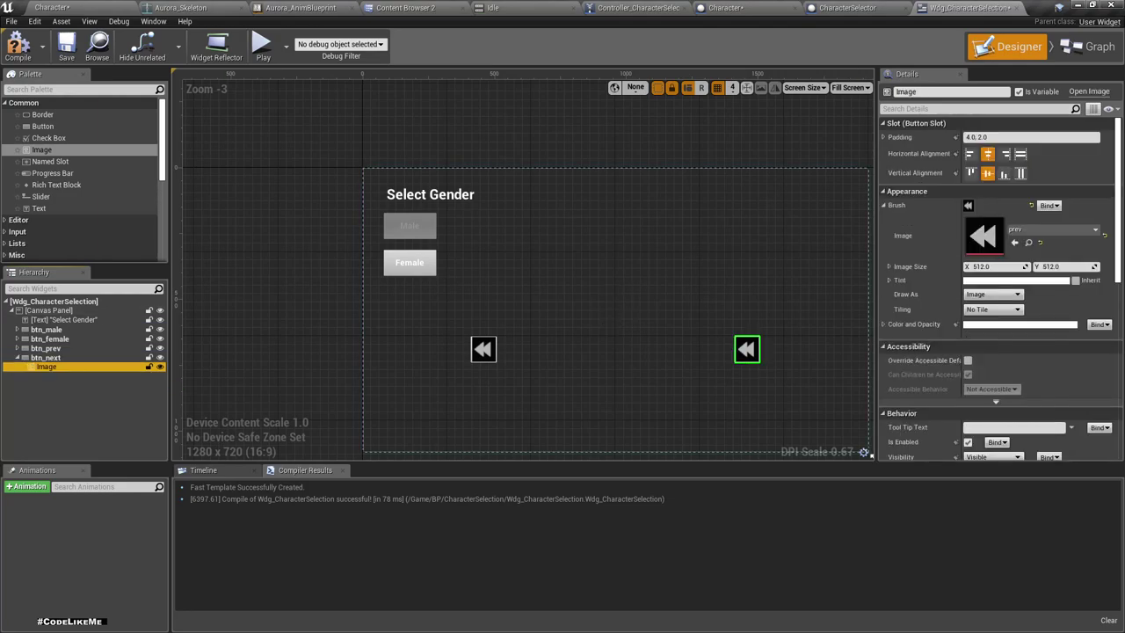
{"action": "left_click", "coordinate": [1052, 230]}
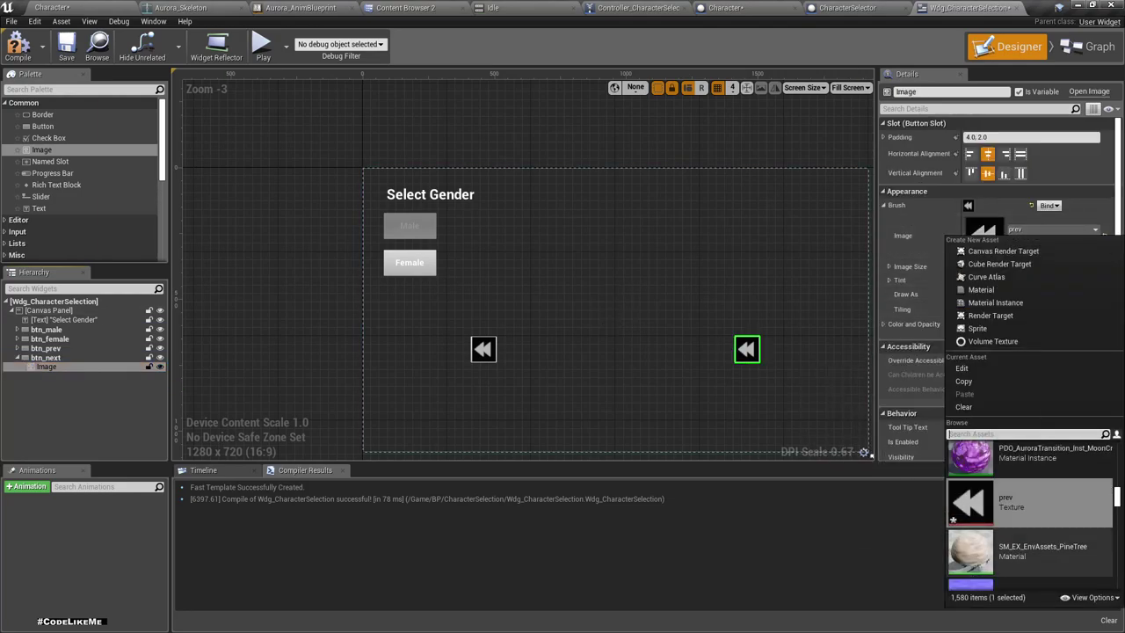
{"action": "scroll", "coordinate": [1019, 518], "scroll_direction": "up", "scroll_amount": 3}
{"action": "scroll", "coordinate": [1019, 518], "scroll_direction": "up", "scroll_amount": 3}
{"action": "left_click", "coordinate": [1011, 523]}
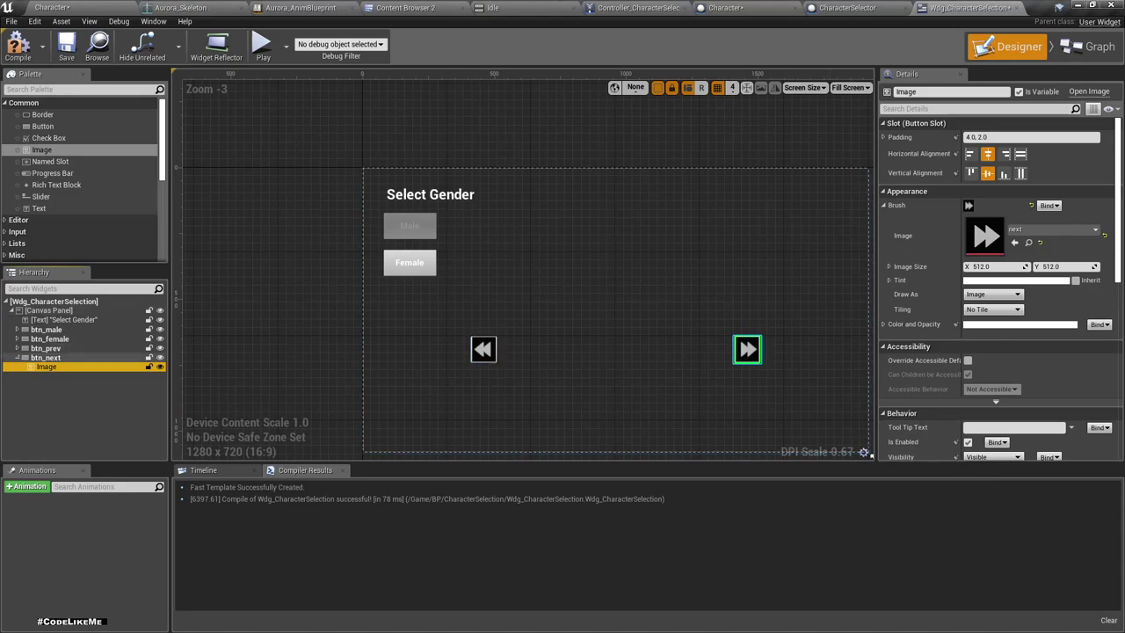
{"action": "left_click", "coordinate": [45, 348]}
{"action": "left_click", "coordinate": [392, 395]}
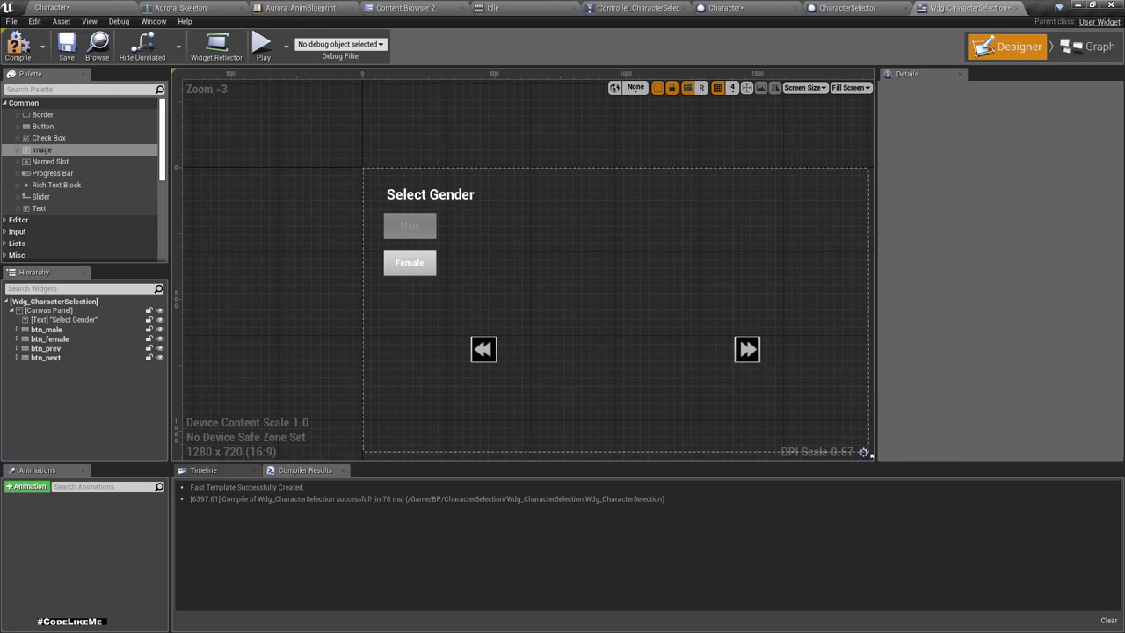
Add an On Clicked event for btn_prev
{"action": "left_click", "coordinate": [46, 348]}
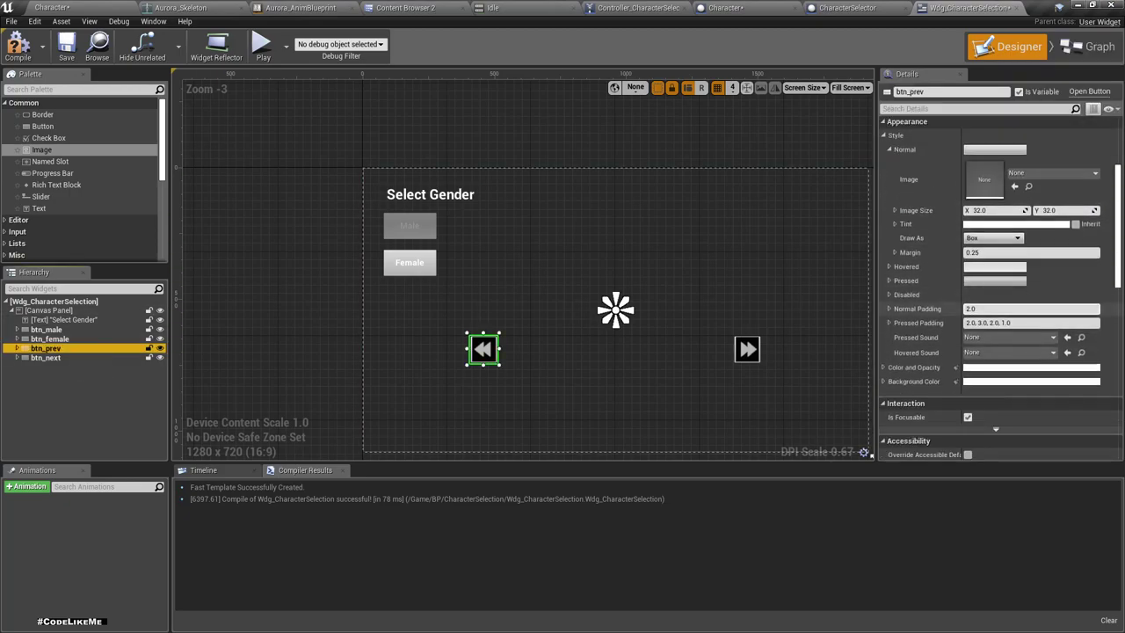
{"action": "scroll", "coordinate": [1001, 351], "scroll_direction": "down", "scroll_amount": 10}
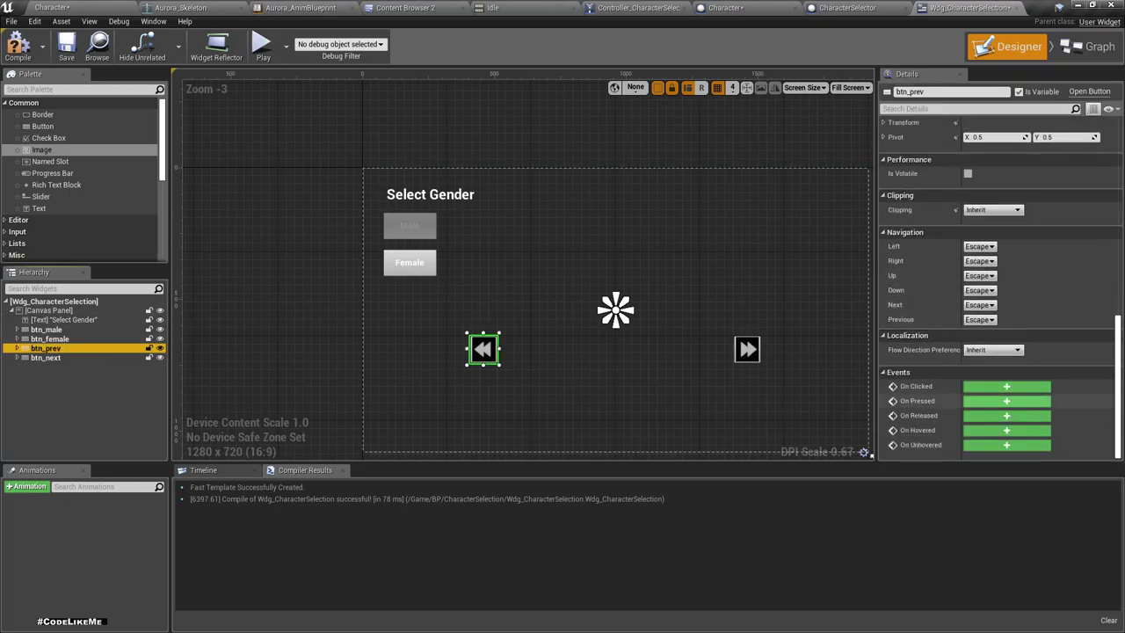
{"action": "left_click", "coordinate": [1006, 386]}
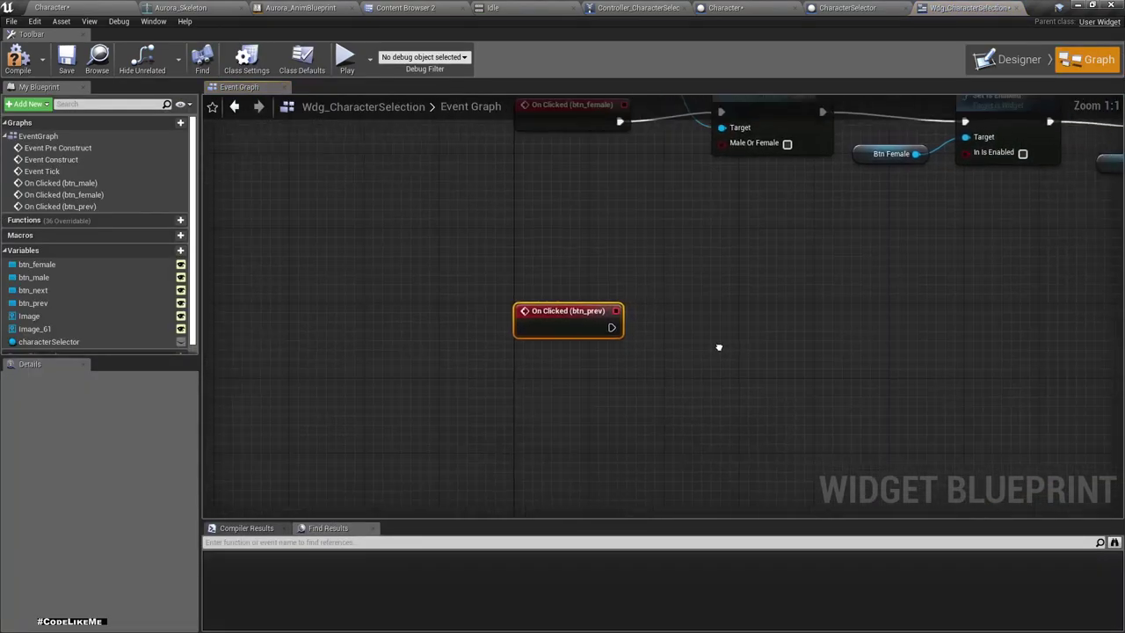
{"action": "left_click", "coordinate": [1019, 59]}
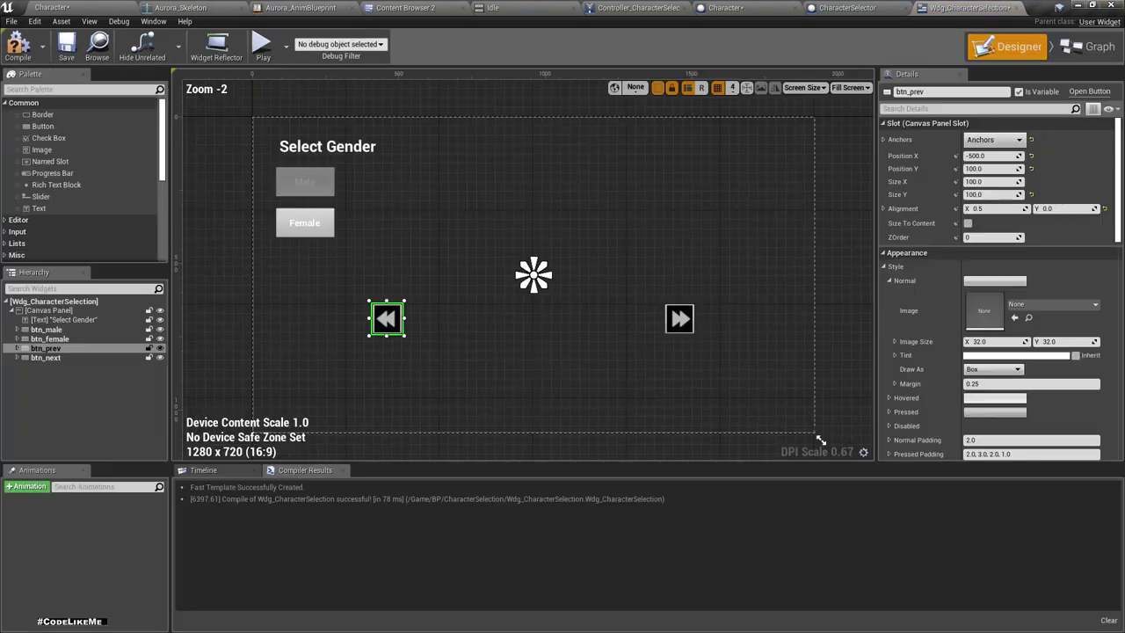
Add an On Clicked event for btn_next and frame both events in the graph
{"action": "left_click", "coordinate": [45, 358]}
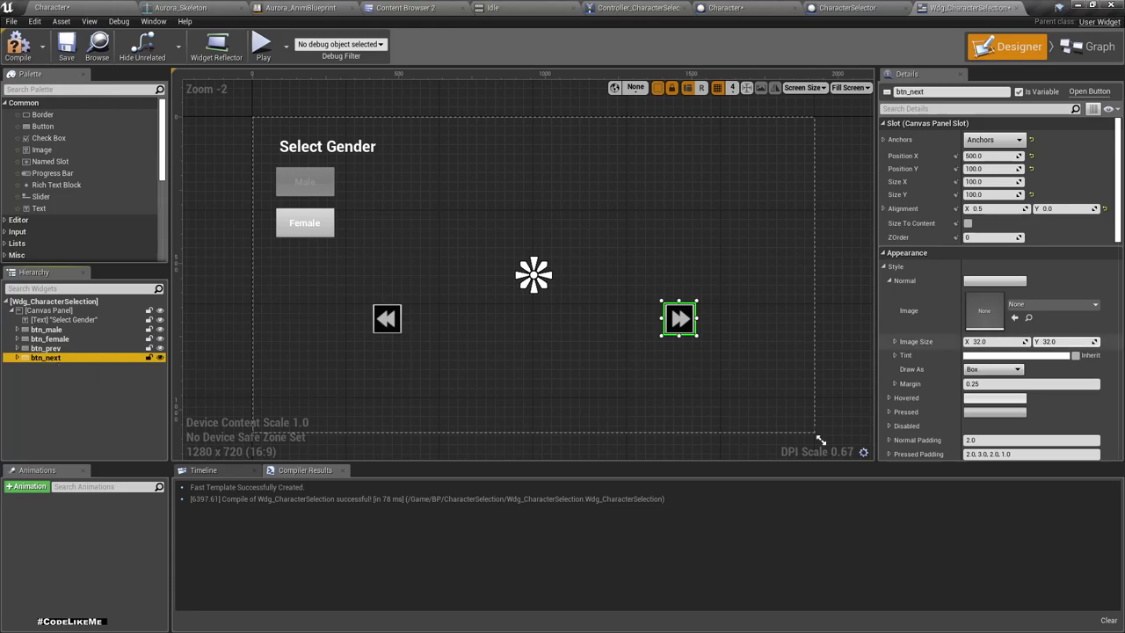
{"action": "scroll", "coordinate": [1001, 387], "scroll_direction": "down", "scroll_amount": 5}
{"action": "scroll", "coordinate": [1001, 386], "scroll_direction": "down", "scroll_amount": 5}
{"action": "scroll", "coordinate": [1002, 387], "scroll_direction": "down", "scroll_amount": 5}
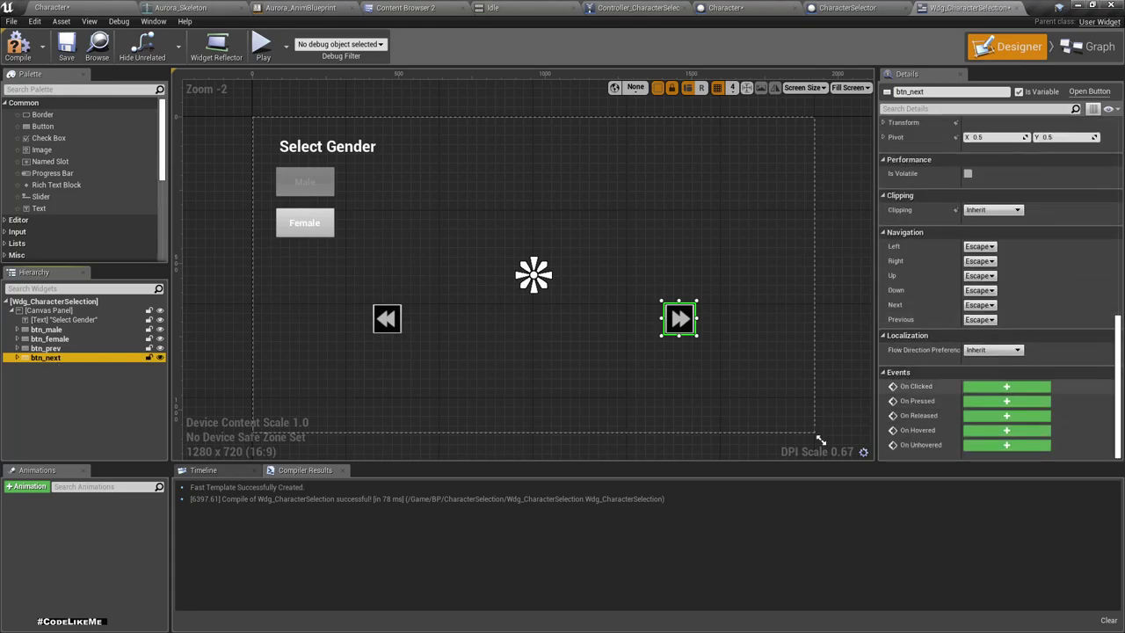
{"action": "left_click", "coordinate": [1006, 385]}
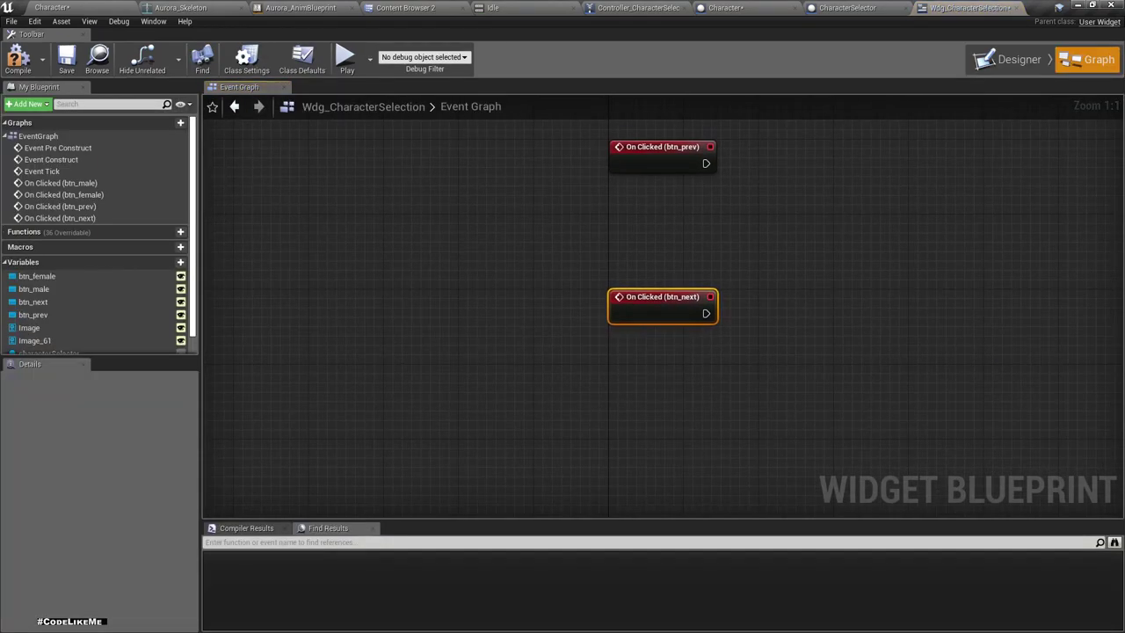
{"action": "right_click_drag", "start_coordinate": [612, 192], "coordinate": [448, 254]}
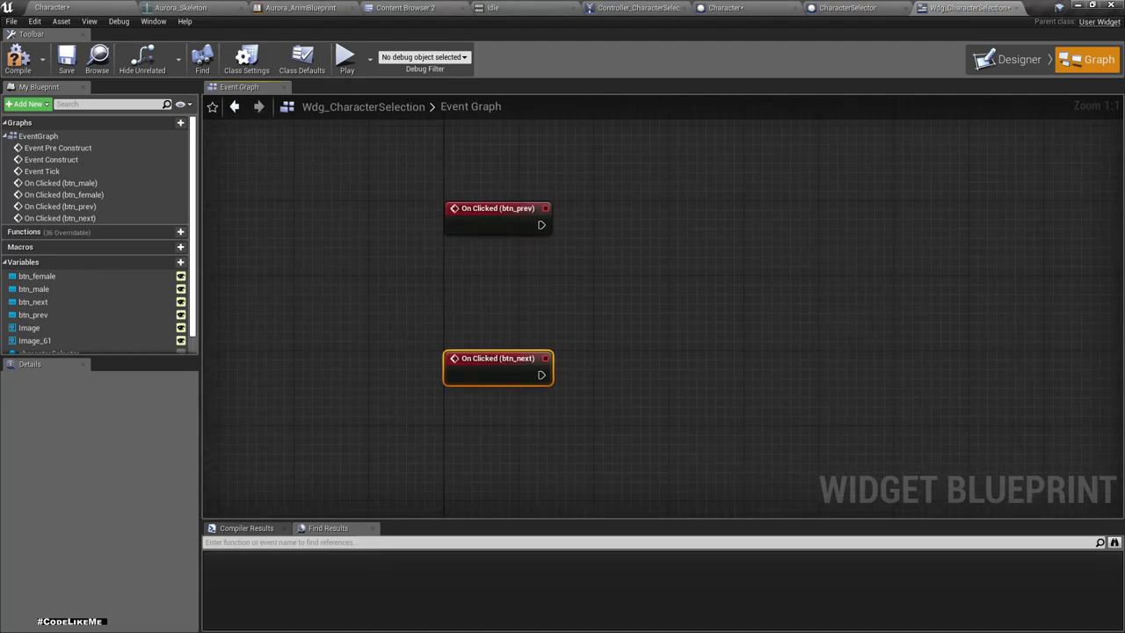
{"action": "left_click", "coordinate": [846, 7]}
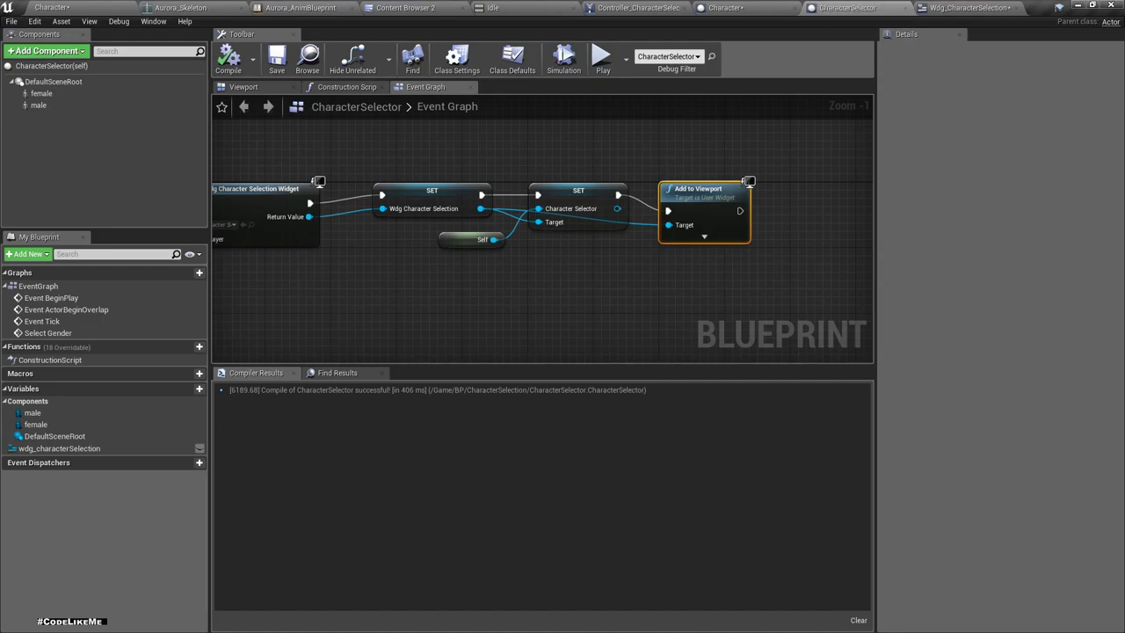
Drop a Female component getter into the Event Graph and wire it into a Set Skeletal Mesh node
{"action": "mouse_move", "coordinate": [187, 388]}
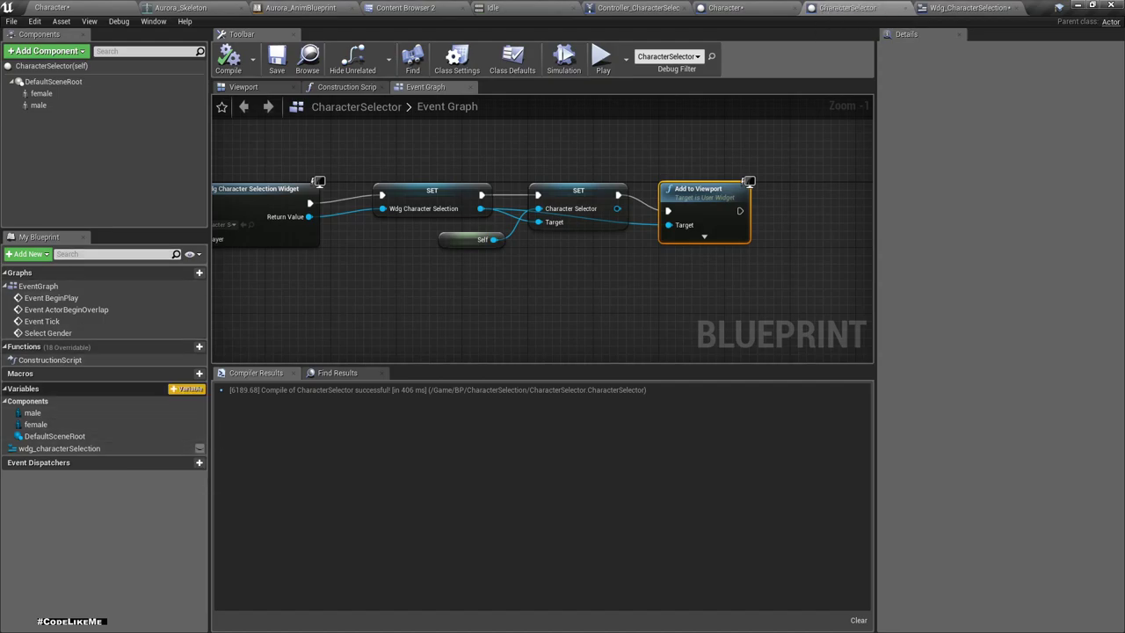
{"action": "left_click", "coordinate": [187, 389]}
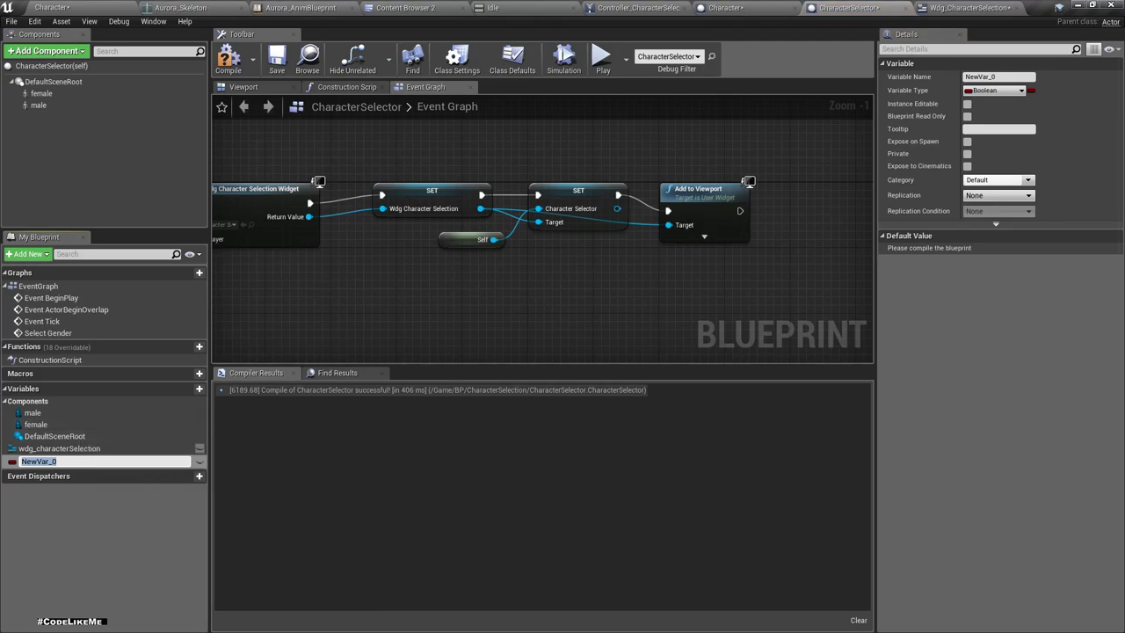
{"action": "key", "text": "ctrl+z"}
{"action": "scroll", "coordinate": [791, 188], "scroll_direction": "down", "scroll_amount": 3}
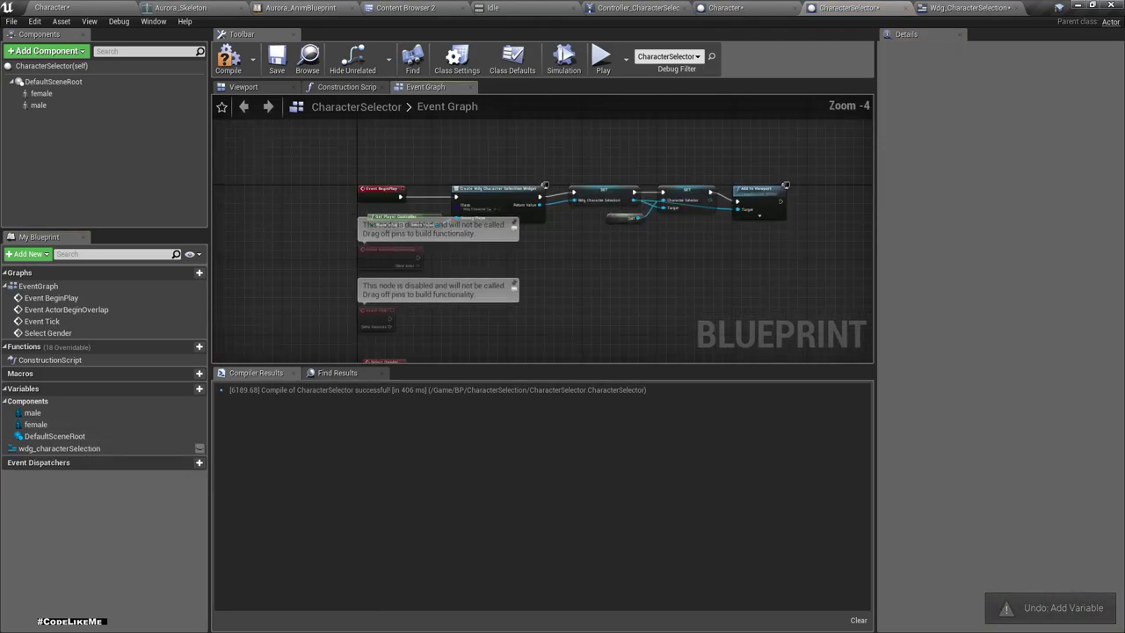
{"action": "right_click_drag", "start_coordinate": [525, 306], "coordinate": [530, 236]}
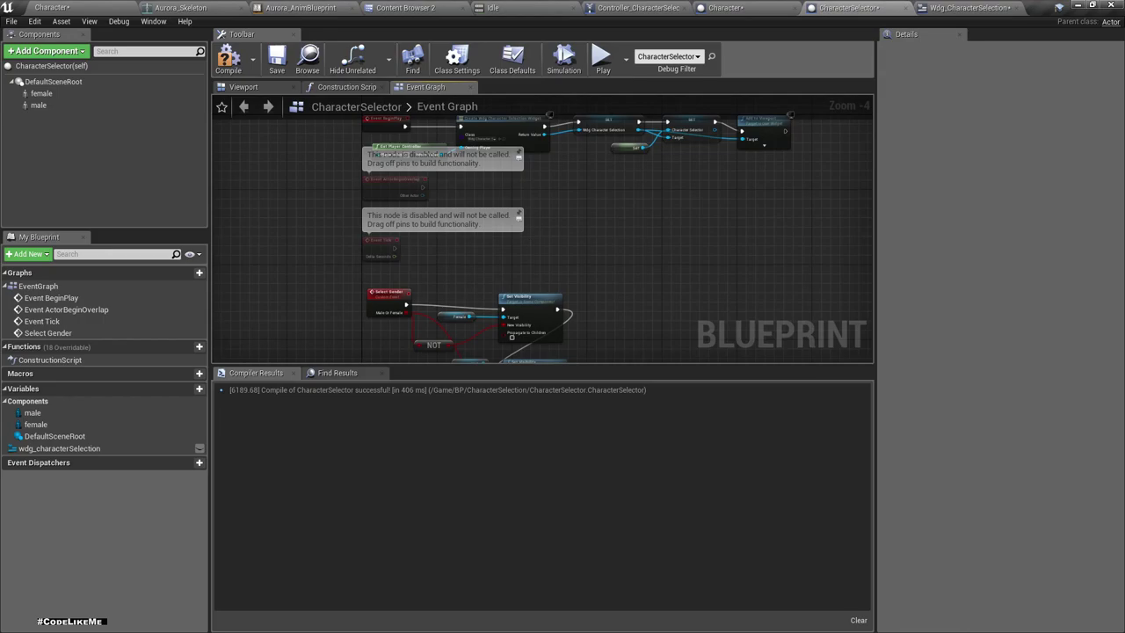
{"action": "left_click", "coordinate": [42, 93]}
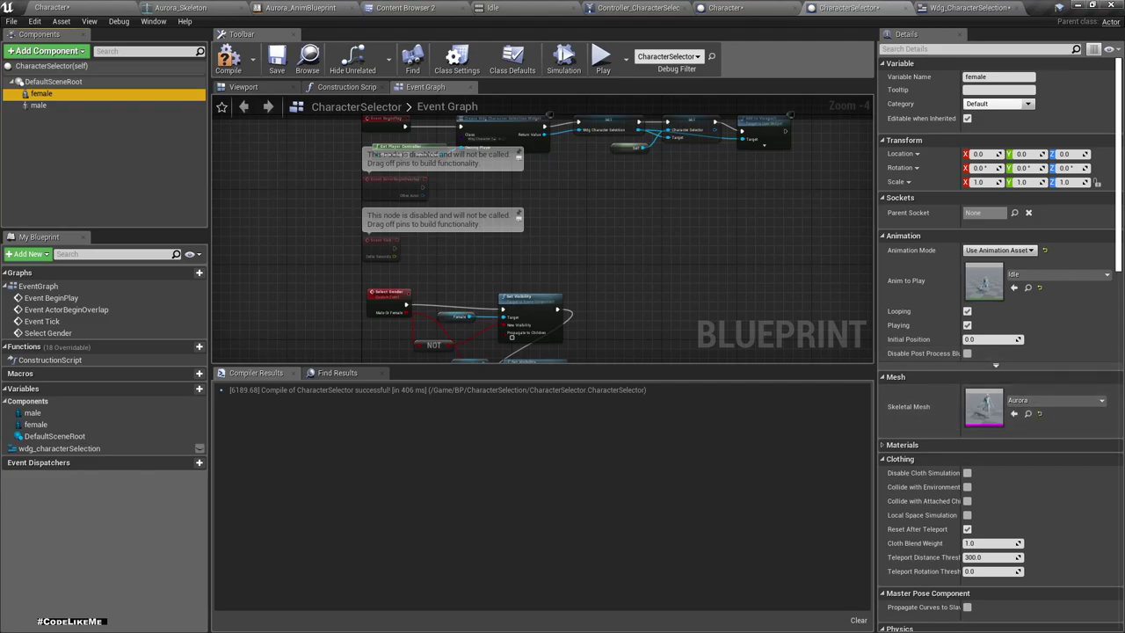
{"action": "mouse_move", "coordinate": [41, 94]}
{"action": "left_mouse_down"}
{"action": "mouse_move", "coordinate": [685, 242]}
{"action": "mouse_move", "coordinate": [729, 263]}
{"action": "left_mouse_up"}
{"action": "type", "text": "set skele"}
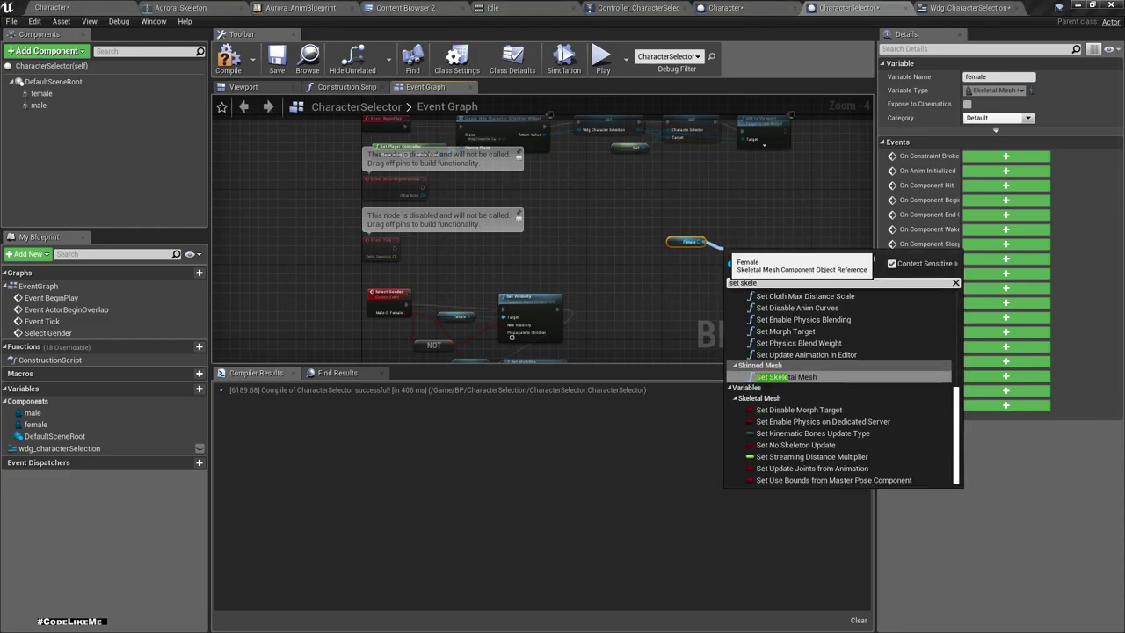
{"action": "key", "text": "Return"}
Promote the New Mesh pin to a variable and delete the Female, New Var 0 and Set Skeletal Mesh nodes
{"action": "scroll", "coordinate": [796, 263], "scroll_direction": "up", "scroll_amount": 4}
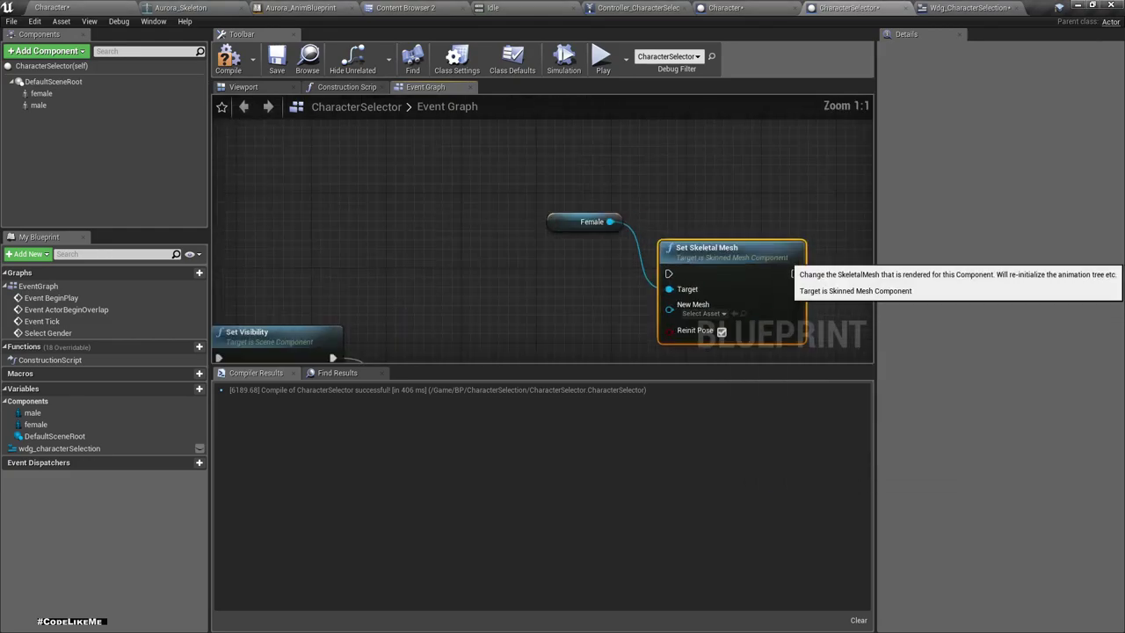
{"action": "right_click", "coordinate": [669, 309]}
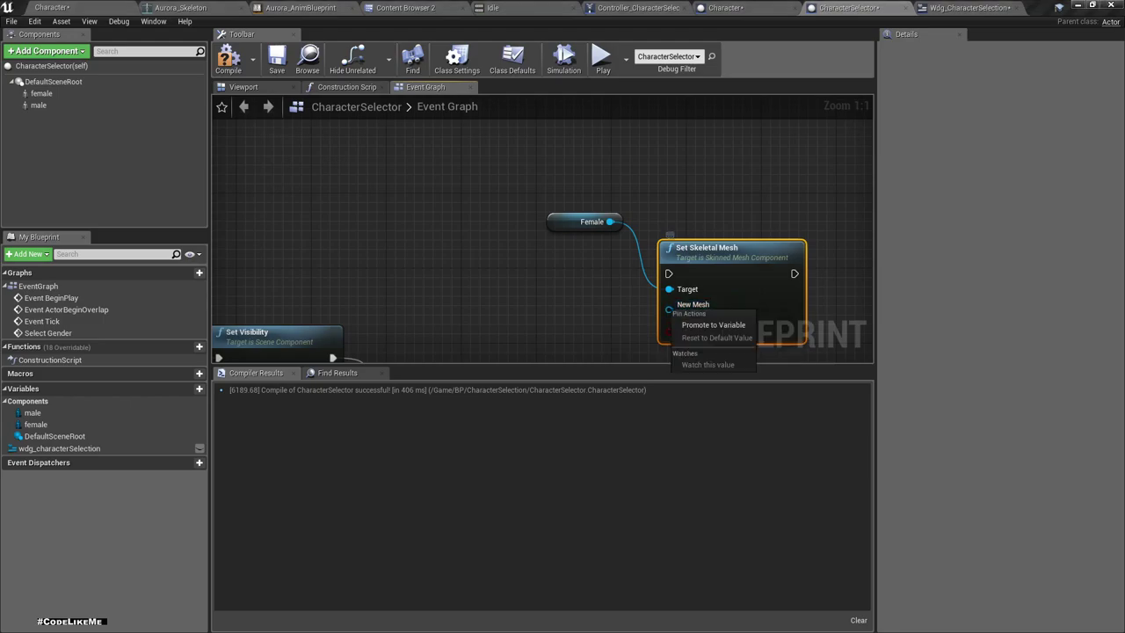
{"action": "left_click", "coordinate": [712, 324]}
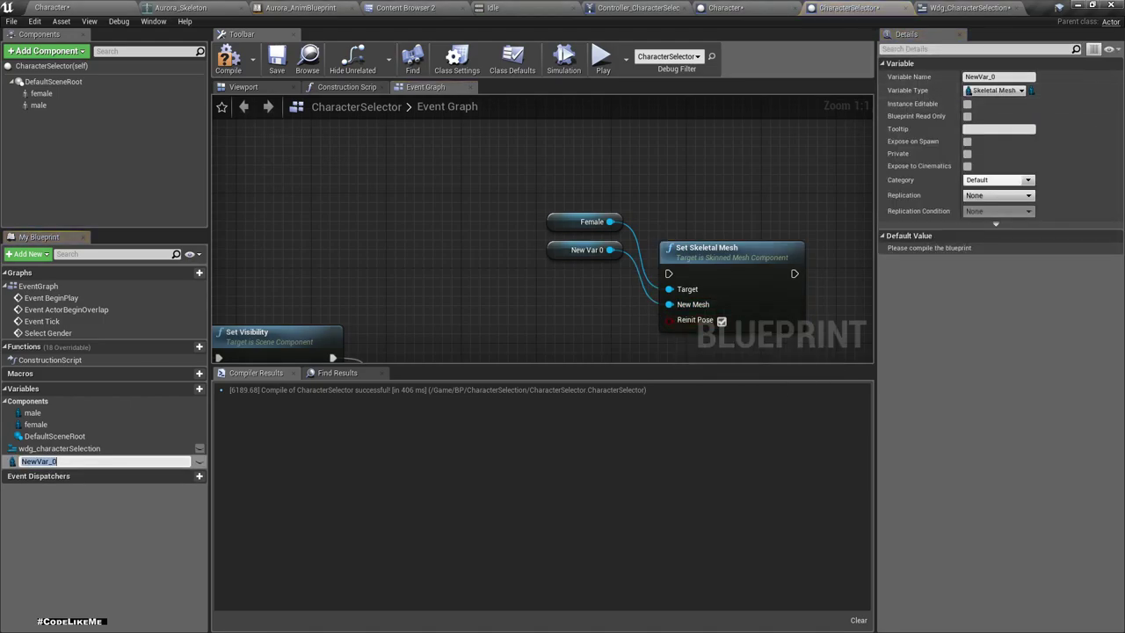
{"action": "left_click_drag", "start_coordinate": [519, 196], "coordinate": [756, 324]}
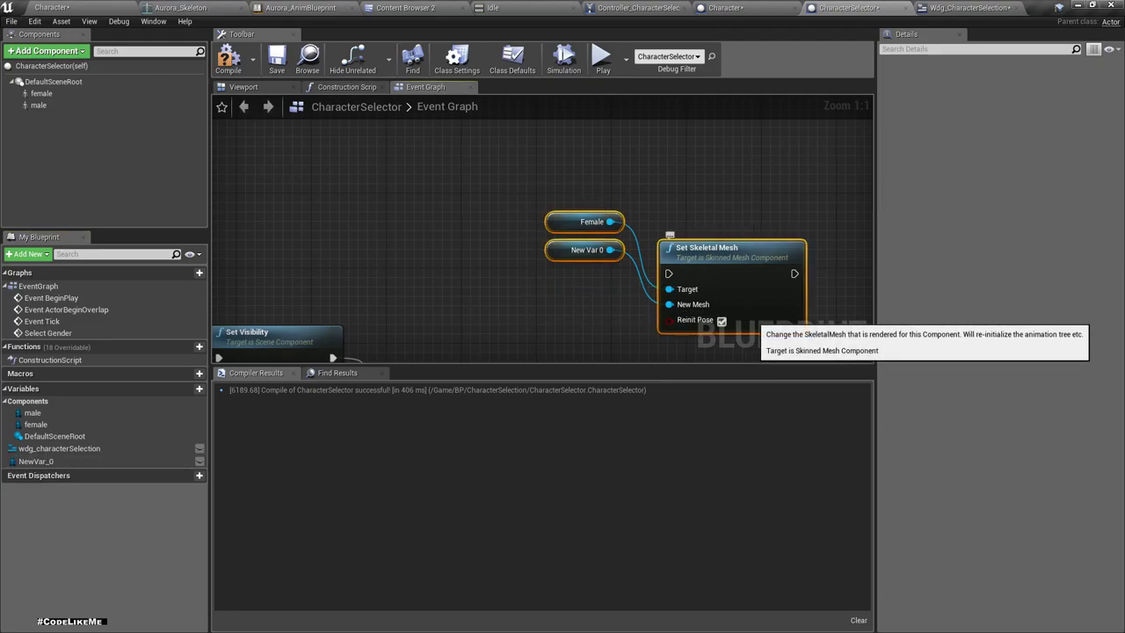
{"action": "key", "text": "Delete"}
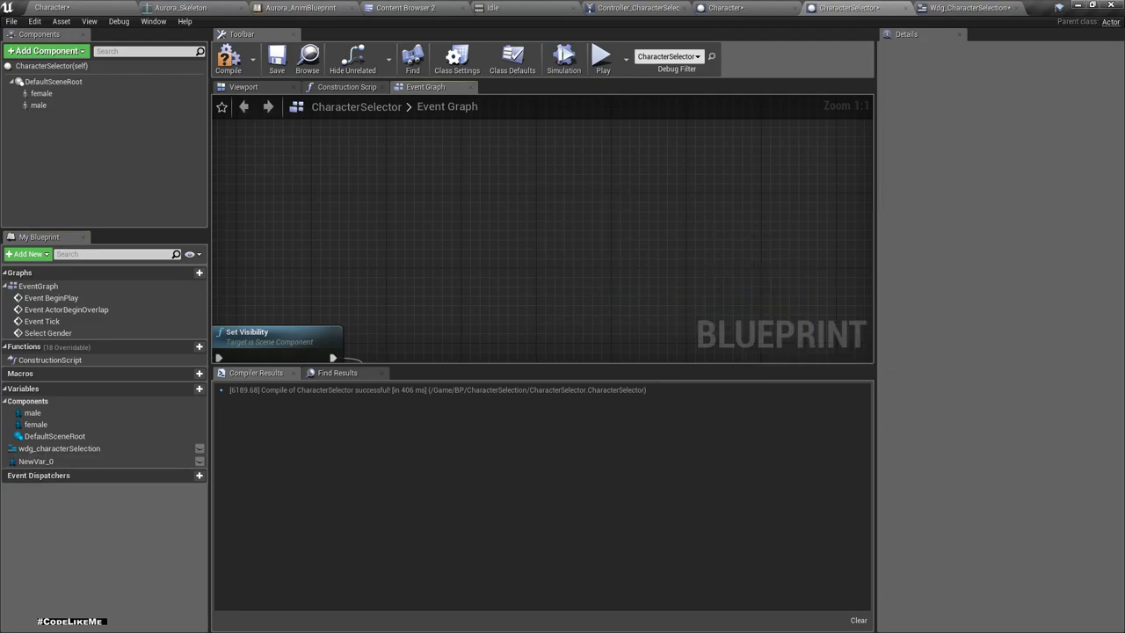
Rename the new mesh variable skins_female, then duplicate it as skins_male
{"action": "left_click", "coordinate": [35, 460]}
{"action": "left_click", "coordinate": [35, 461]}
{"action": "type", "text": "skins_female"}
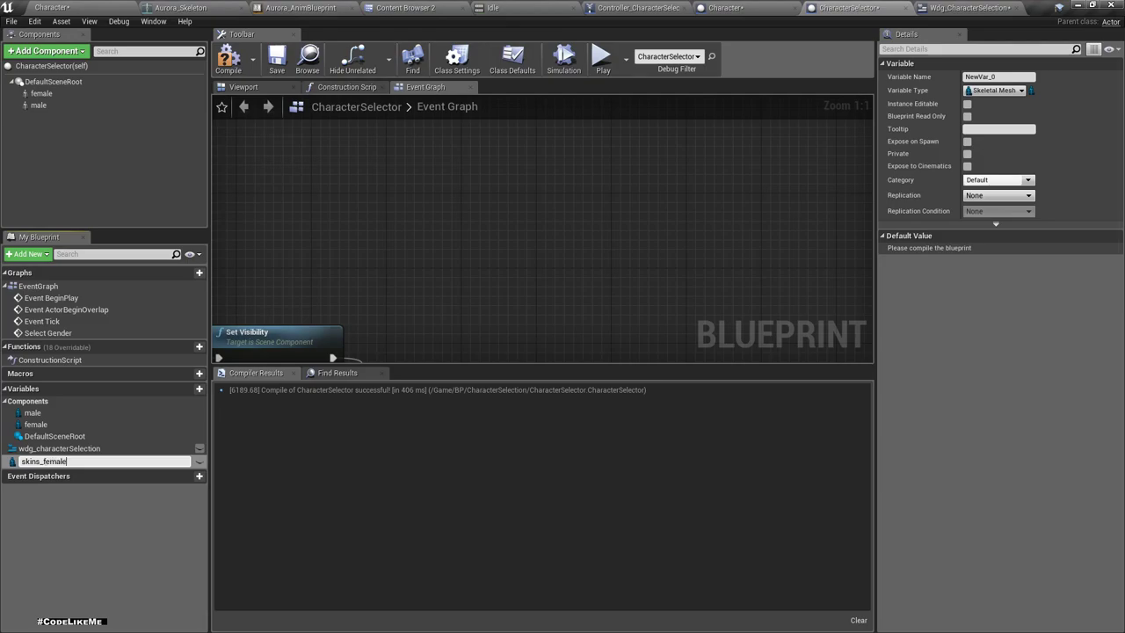
{"action": "key", "text": "Return"}
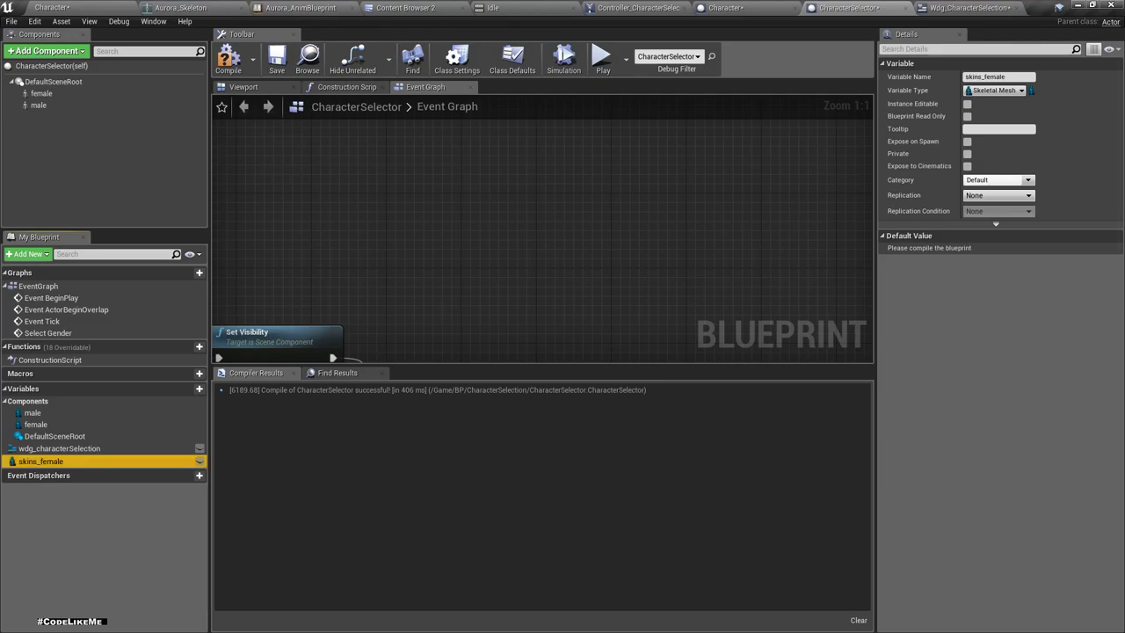
{"action": "key", "text": "ctrl+w"}
{"action": "type", "text": "skins_m"}
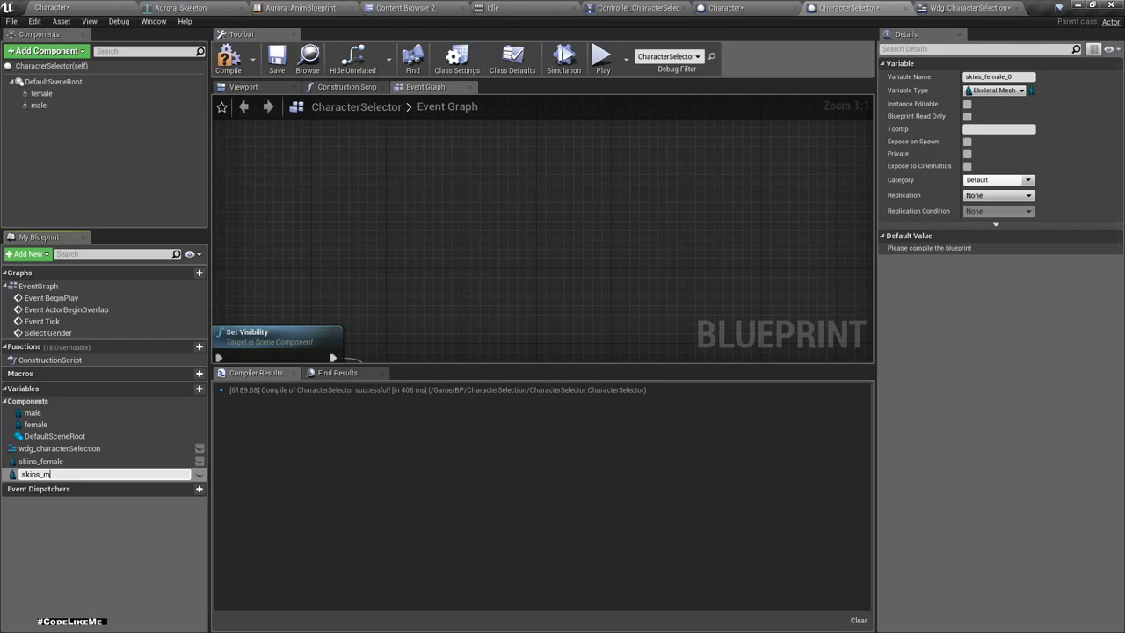
{"action": "type", "text": "ale"}
{"action": "key", "text": "Return"}
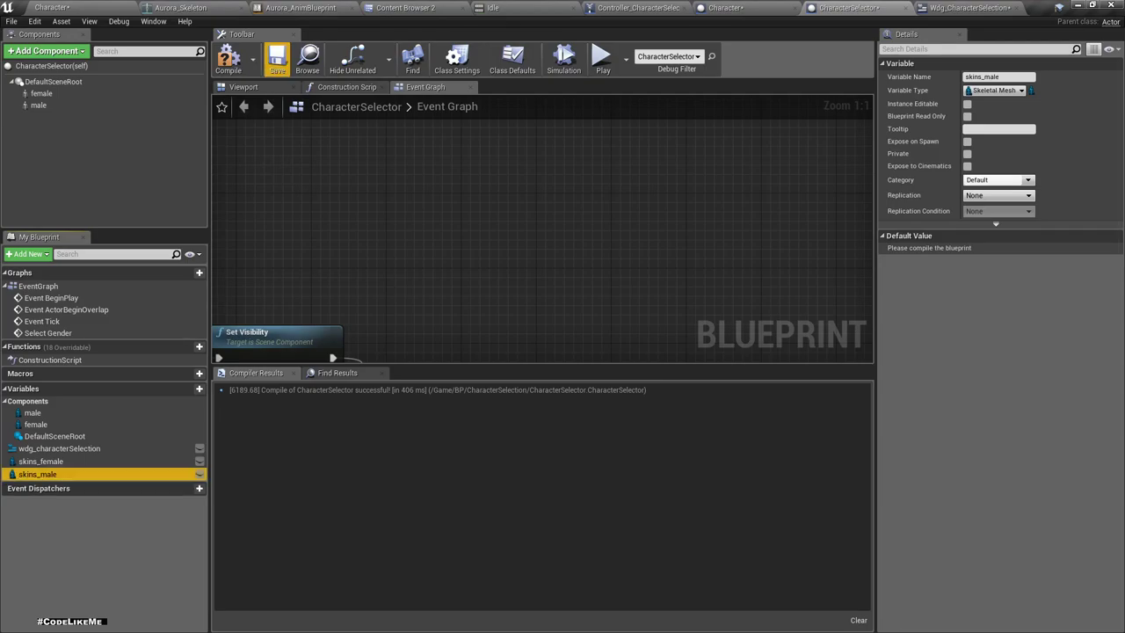
Compile, then change both skins_female and skins_male from single Skeletal Mesh to Array containers
{"action": "left_click", "coordinate": [229, 58]}
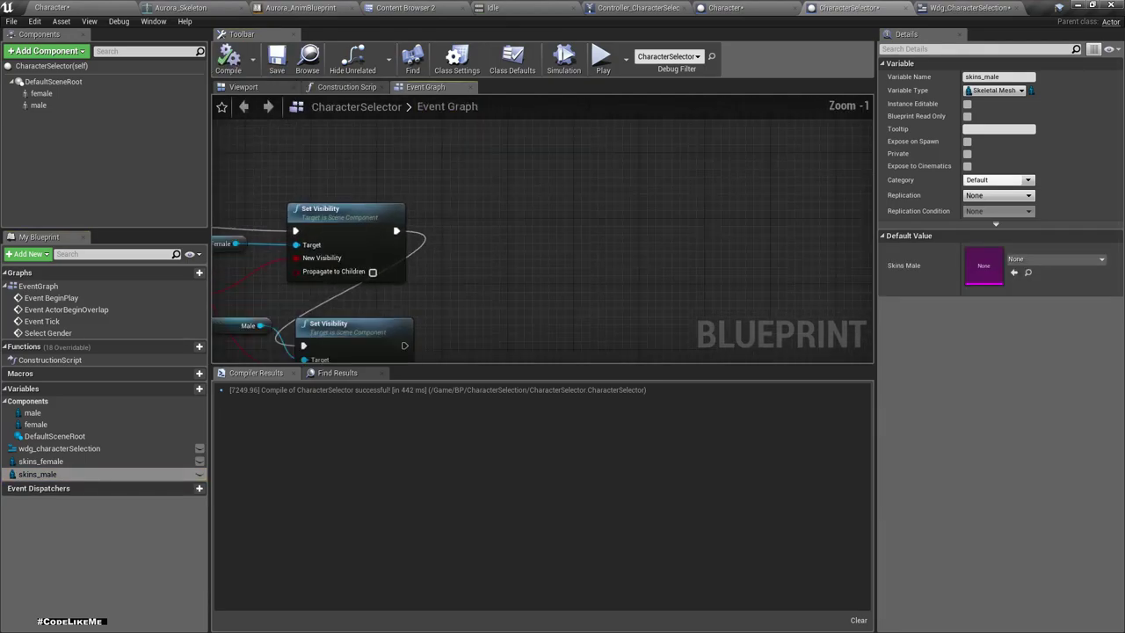
{"action": "scroll", "coordinate": [453, 161], "scroll_direction": "down", "scroll_amount": 3}
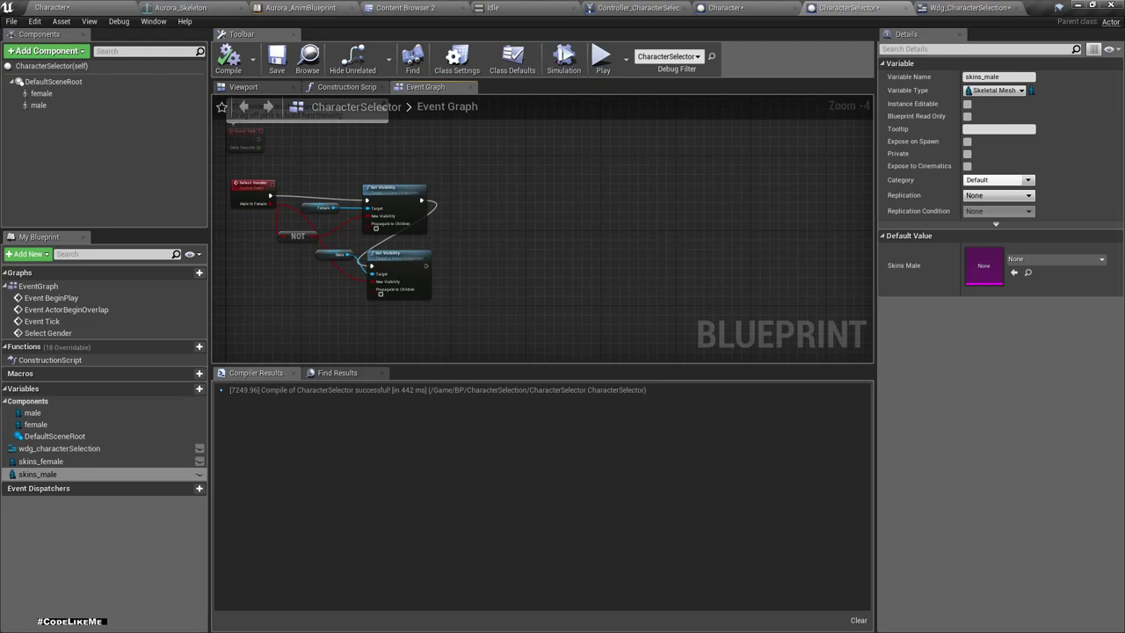
{"action": "left_click", "coordinate": [53, 461]}
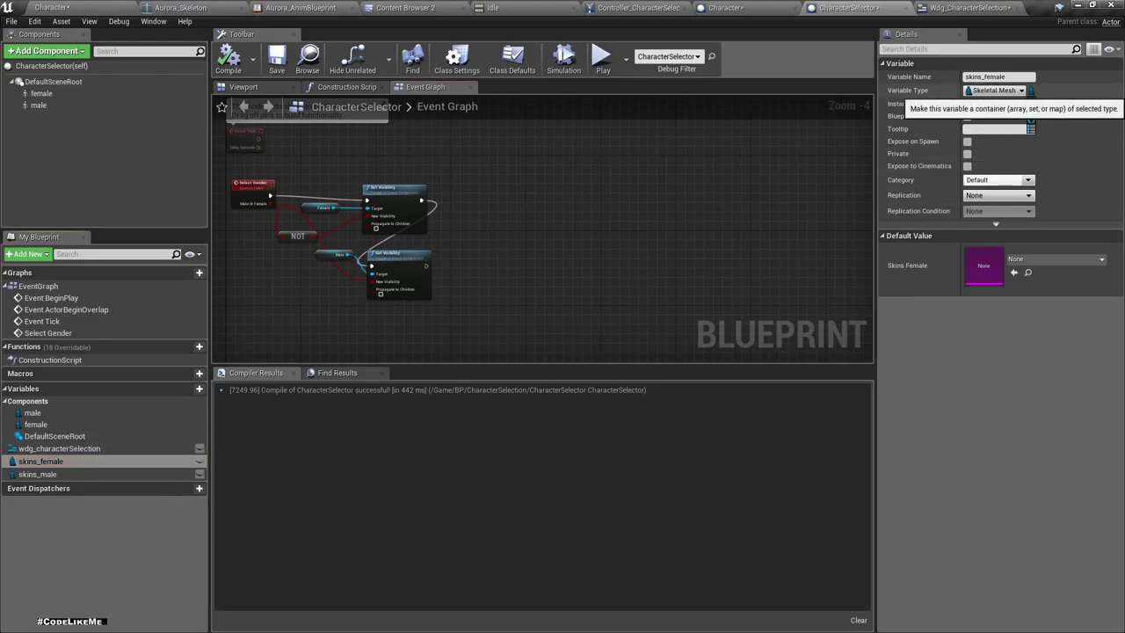
{"action": "left_click", "coordinate": [1031, 91]}
{"action": "left_click", "coordinate": [1031, 123]}
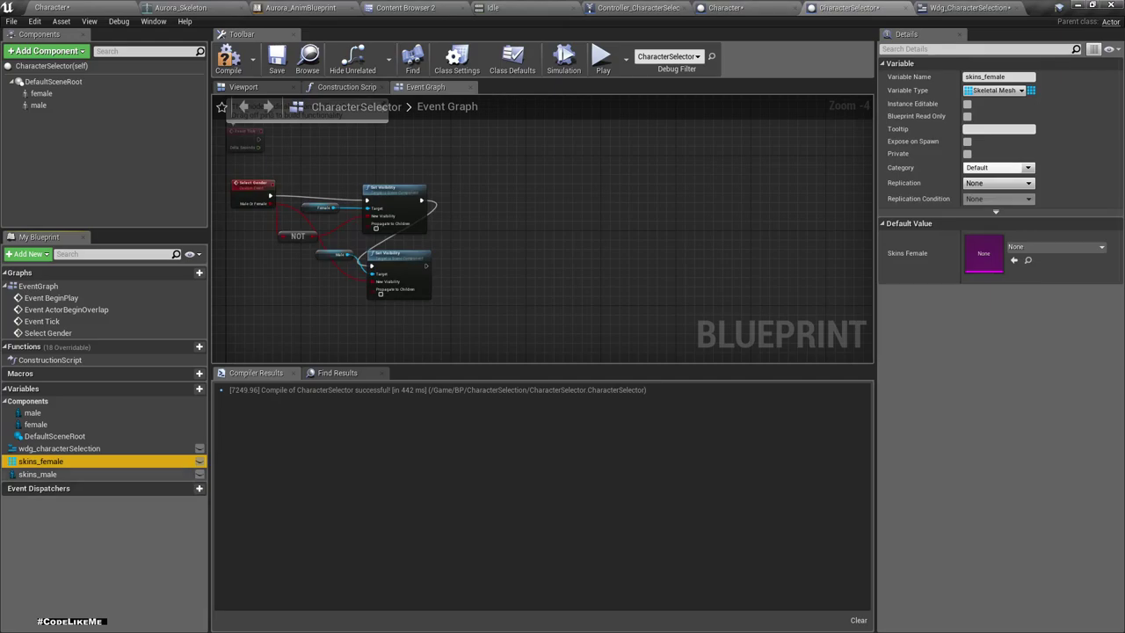
{"action": "key", "text": "Down"}
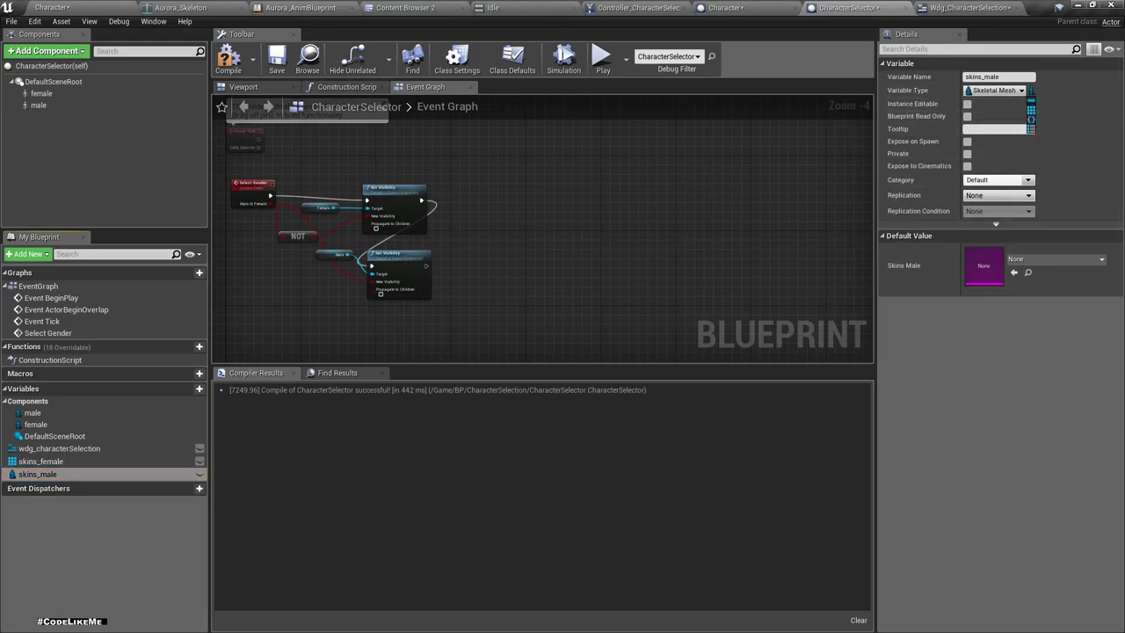
{"action": "left_click", "coordinate": [1030, 91]}
{"action": "left_click", "coordinate": [1050, 125]}
{"action": "left_click", "coordinate": [40, 460]}
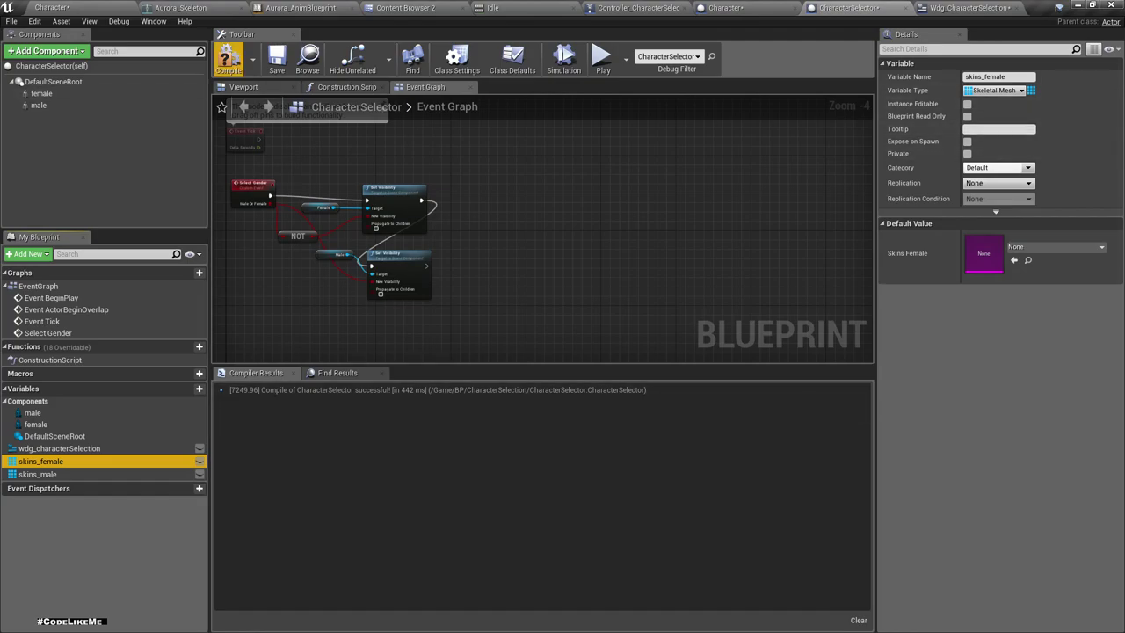
Compile and add array elements to the Skins Female default value
{"action": "left_click", "coordinate": [229, 60]}
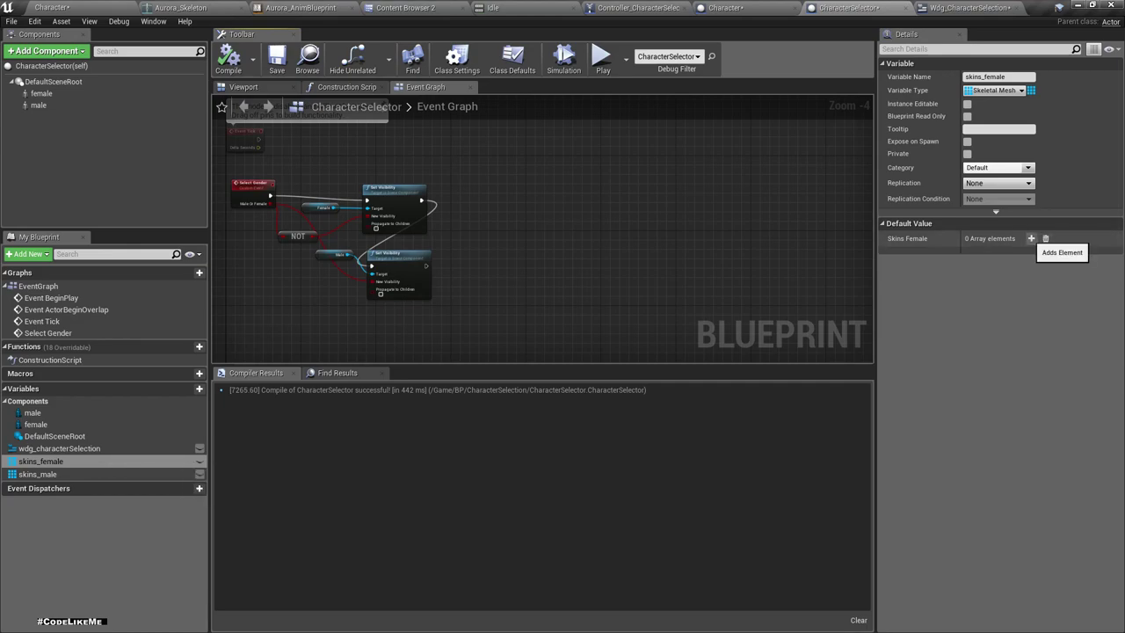
{"action": "left_click", "coordinate": [1031, 238]}
{"action": "left_click", "coordinate": [1031, 239]}
{"action": "left_click", "coordinate": [1031, 238]}
{"action": "left_click", "coordinate": [1031, 238]}
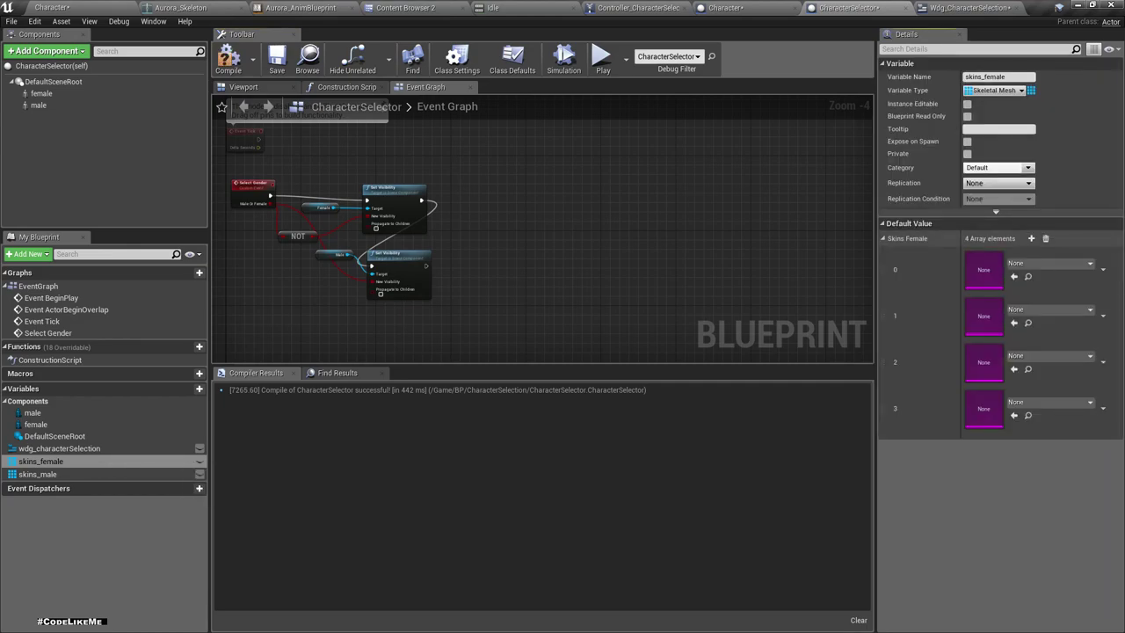
{"action": "left_click", "coordinate": [1031, 238]}
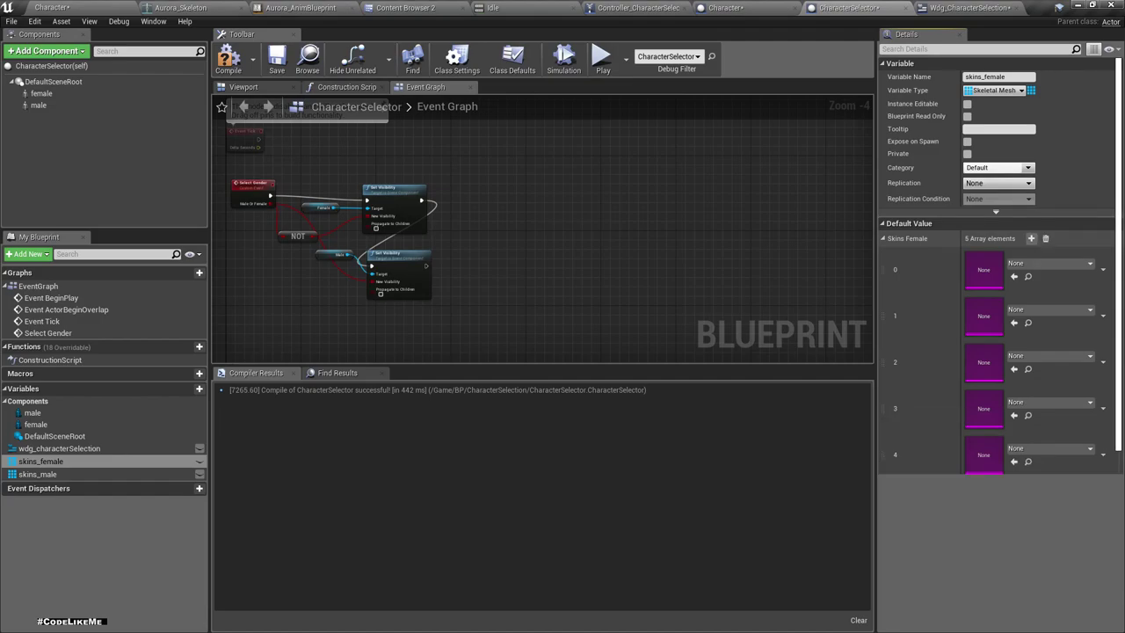
{"action": "left_click", "coordinate": [1031, 238]}
Set elements 0–4 to Aurora, Aurora_FrozenHearth, Aurora_GlacialEmpress, Aurora_MoonCrystal and Aurora_SpringCeremony
{"action": "left_click", "coordinate": [1046, 262]}
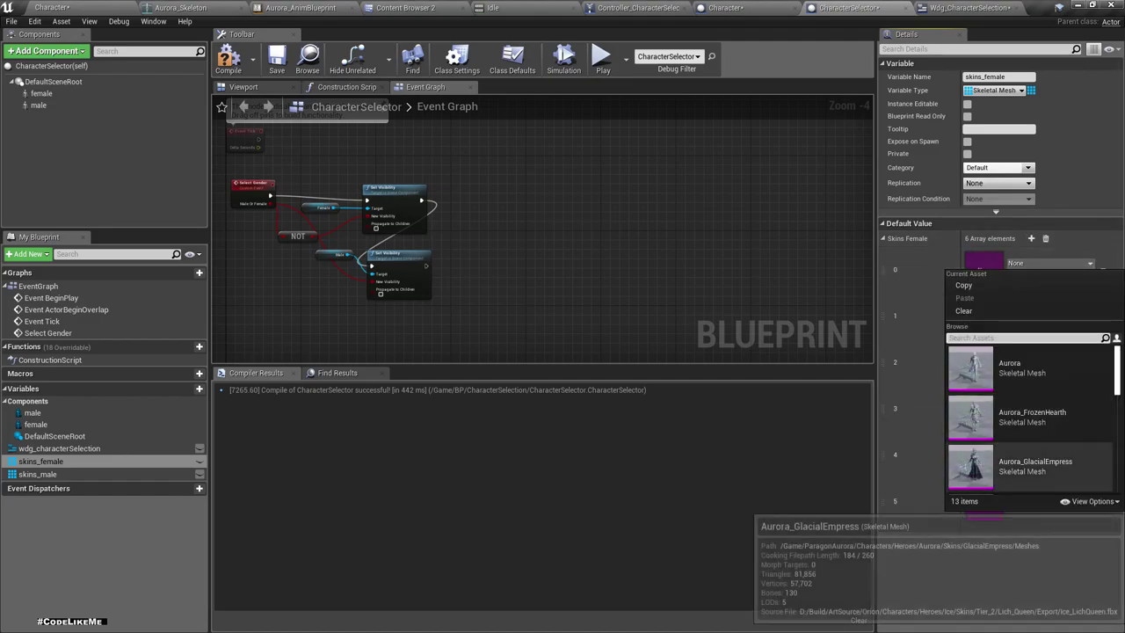
{"action": "left_click", "coordinate": [1010, 367]}
{"action": "left_click", "coordinate": [1045, 309]}
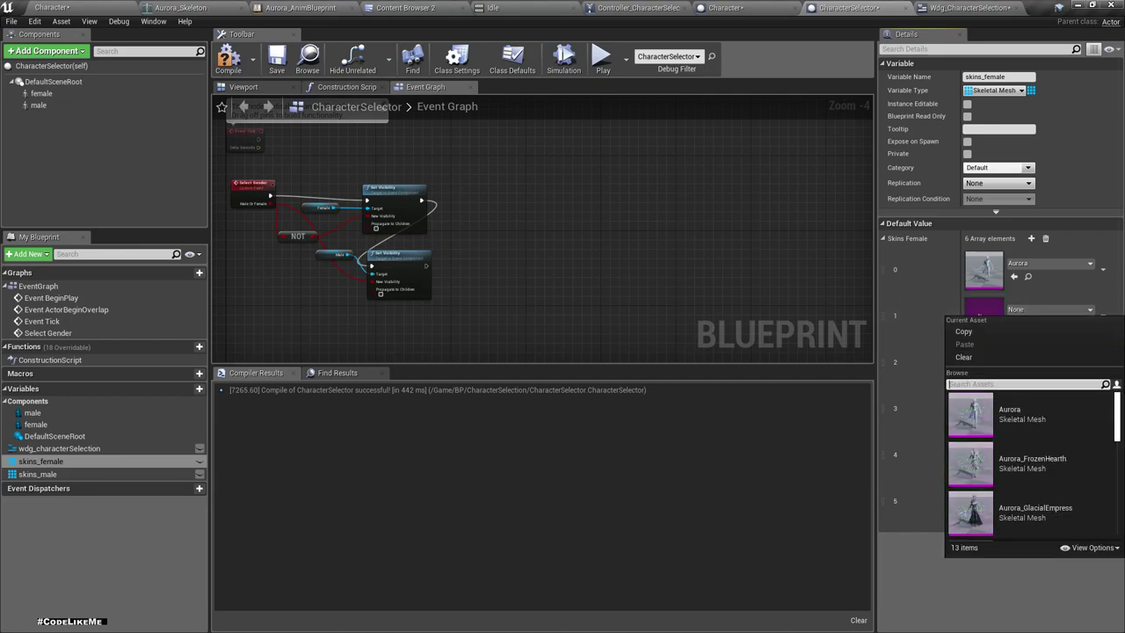
{"action": "left_click", "coordinate": [1024, 455]}
{"action": "left_click", "coordinate": [1050, 356]}
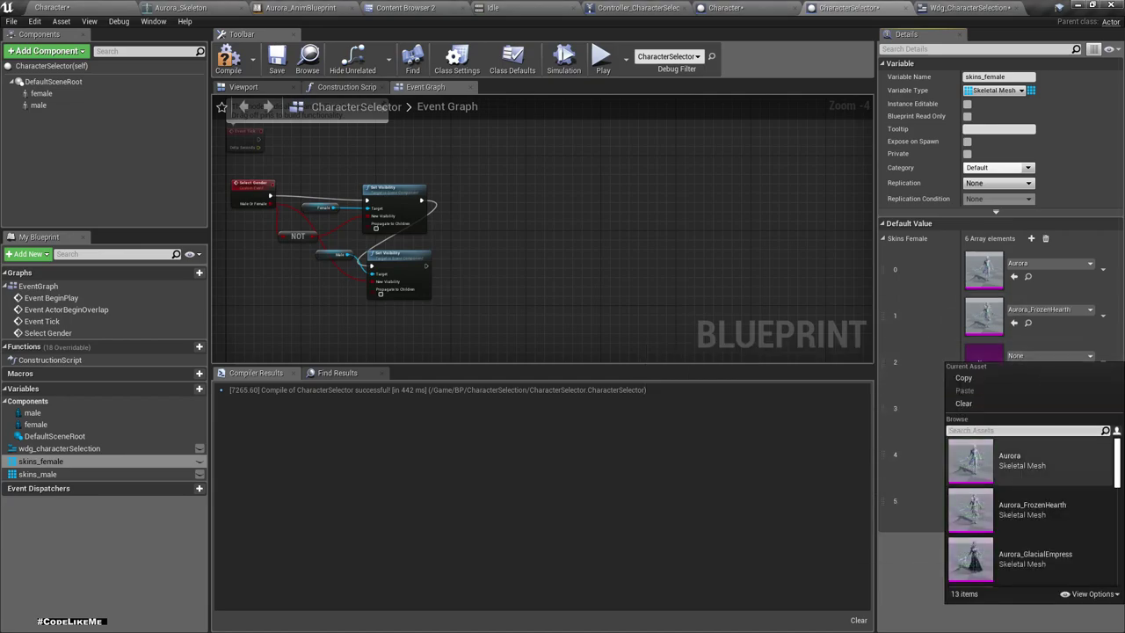
{"action": "left_click", "coordinate": [1028, 558]}
{"action": "left_click", "coordinate": [1050, 402]}
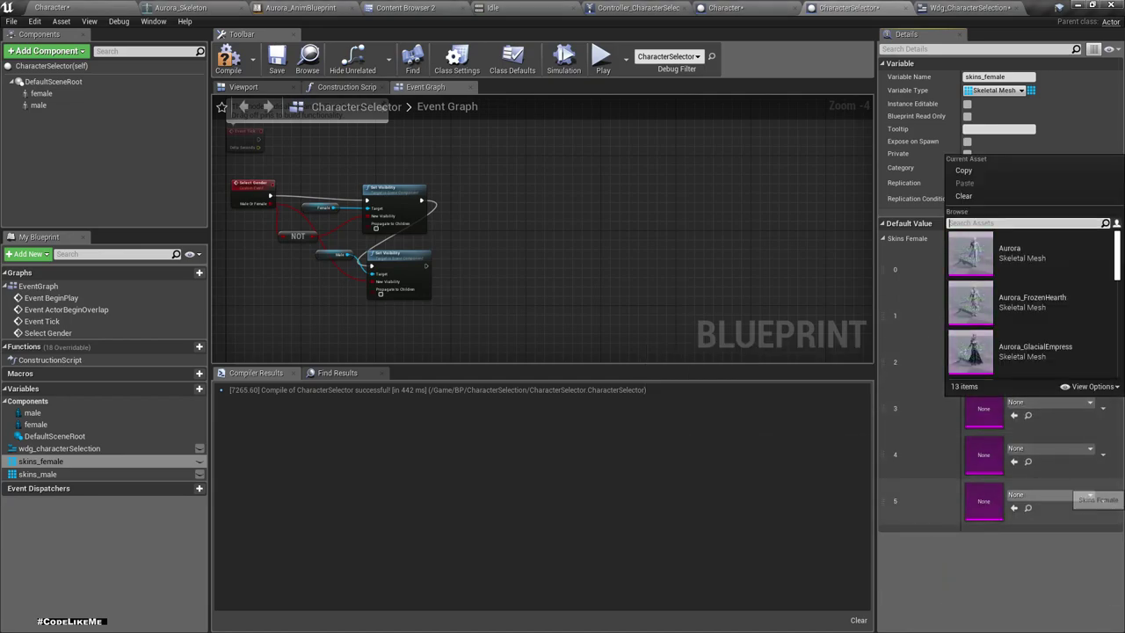
{"action": "scroll", "coordinate": [1028, 299], "scroll_direction": "down", "scroll_amount": 2}
{"action": "scroll", "coordinate": [1033, 342], "scroll_direction": "down", "scroll_amount": 1}
{"action": "left_click", "coordinate": [1028, 345]}
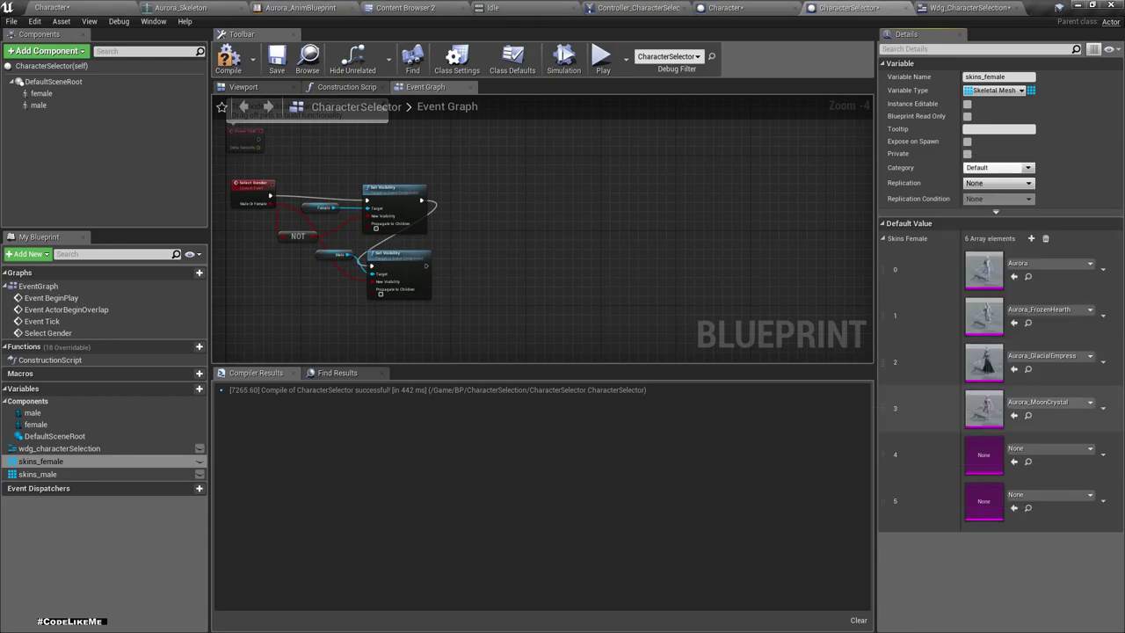
{"action": "left_click", "coordinate": [1050, 448]}
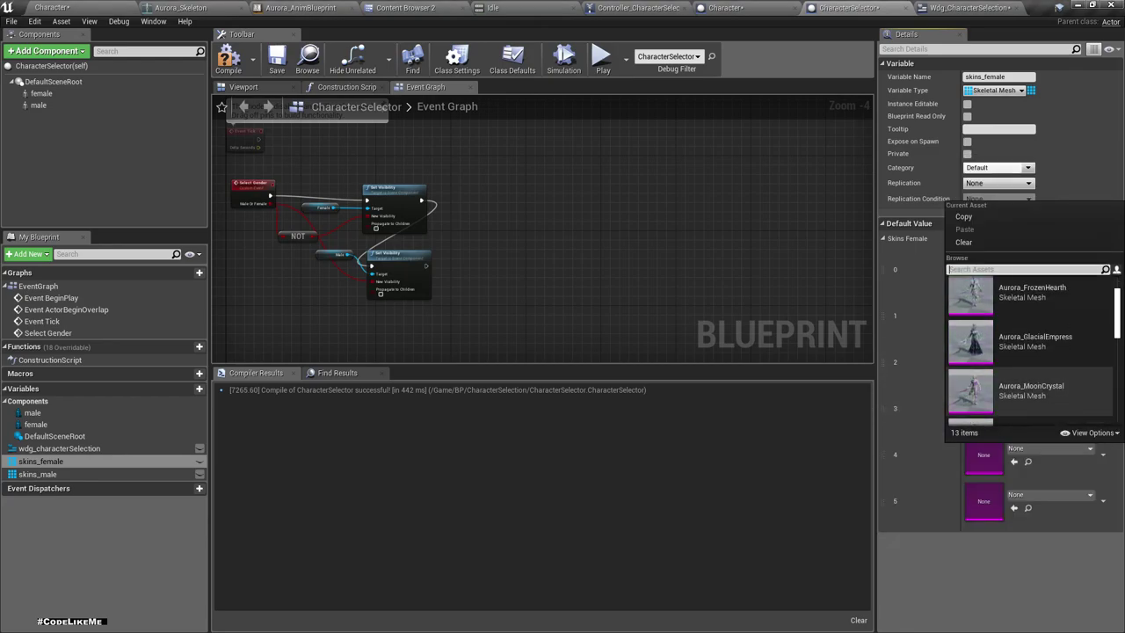
{"action": "scroll", "coordinate": [1028, 387], "scroll_direction": "down", "scroll_amount": 2}
{"action": "left_click", "coordinate": [1028, 389]}
Remove the empty extra element 5 from the Skins Female array
{"action": "left_click", "coordinate": [1050, 495]}
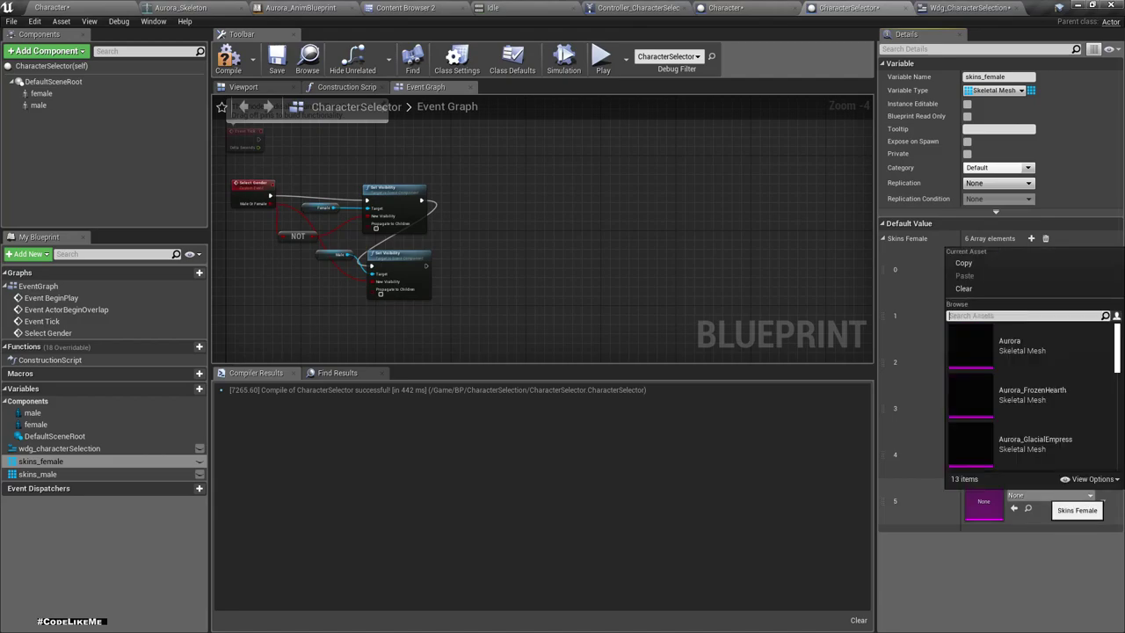
{"action": "scroll", "coordinate": [1028, 396], "scroll_direction": "down", "scroll_amount": 2}
{"action": "scroll", "coordinate": [1028, 396], "scroll_direction": "down", "scroll_amount": 1}
{"action": "scroll", "coordinate": [1028, 395], "scroll_direction": "down", "scroll_amount": 1}
{"action": "scroll", "coordinate": [1028, 396], "scroll_direction": "up", "scroll_amount": 1}
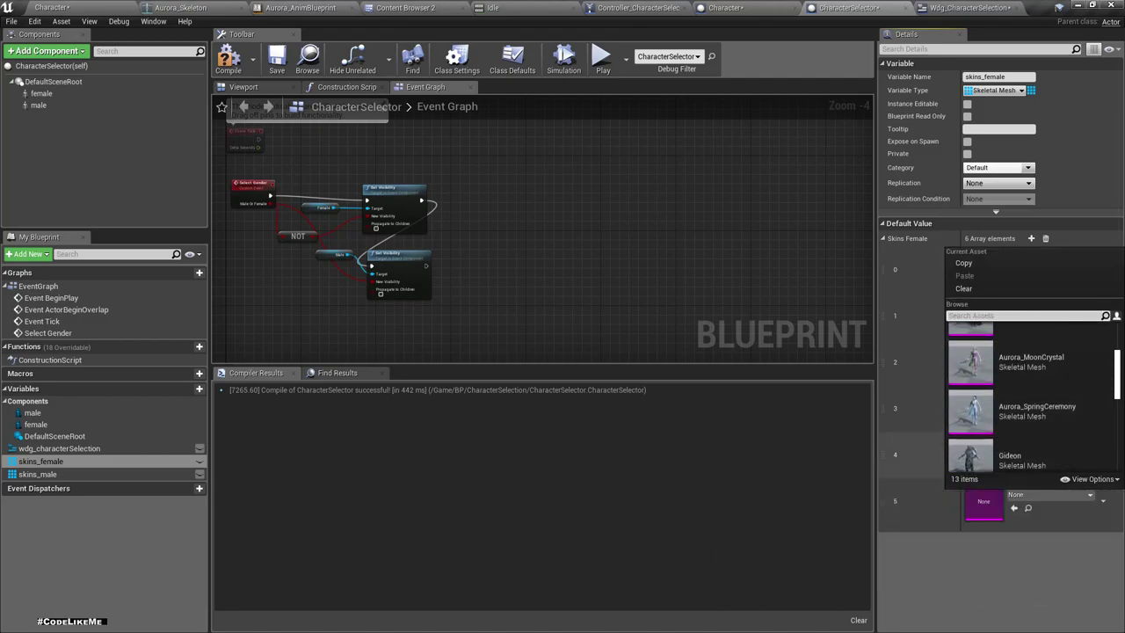
{"action": "scroll", "coordinate": [1028, 395], "scroll_direction": "up", "scroll_amount": 2}
{"action": "scroll", "coordinate": [1028, 396], "scroll_direction": "up", "scroll_amount": 1}
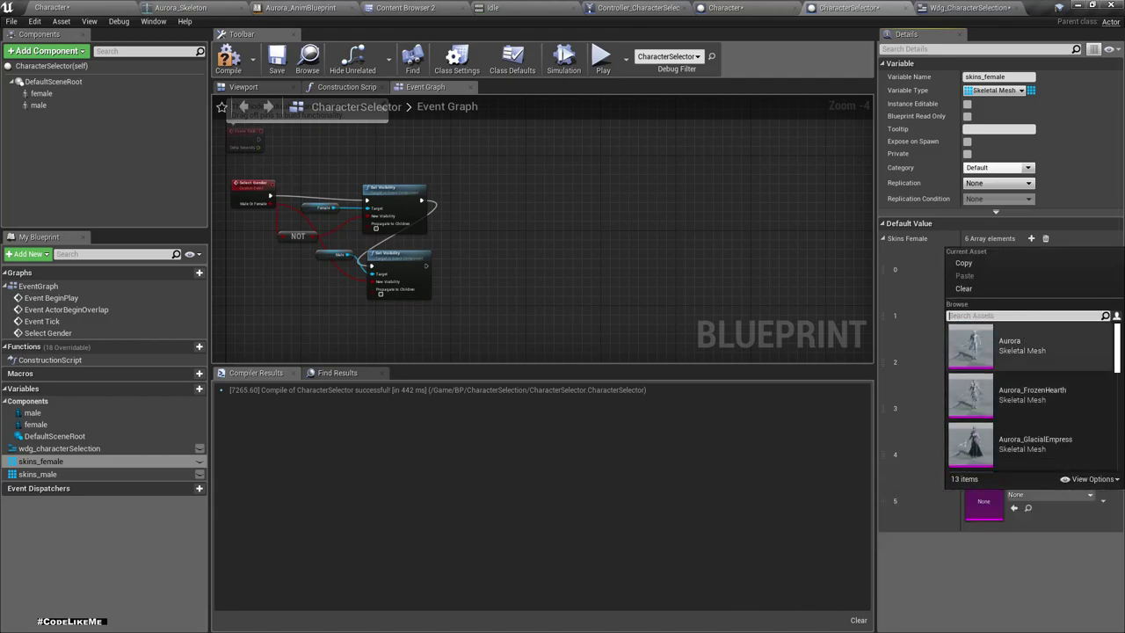
{"action": "scroll", "coordinate": [1028, 400], "scroll_direction": "down", "scroll_amount": 1}
{"action": "scroll", "coordinate": [1028, 401], "scroll_direction": "down", "scroll_amount": 1}
{"action": "scroll", "coordinate": [1028, 401], "scroll_direction": "down", "scroll_amount": 1}
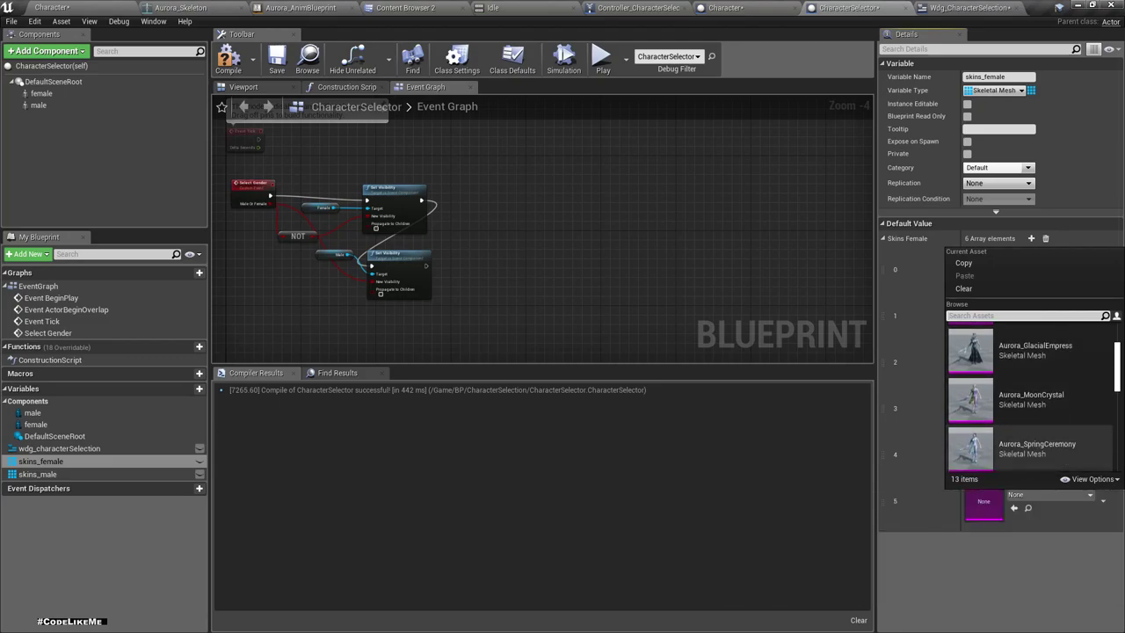
{"action": "left_click", "coordinate": [923, 502]}
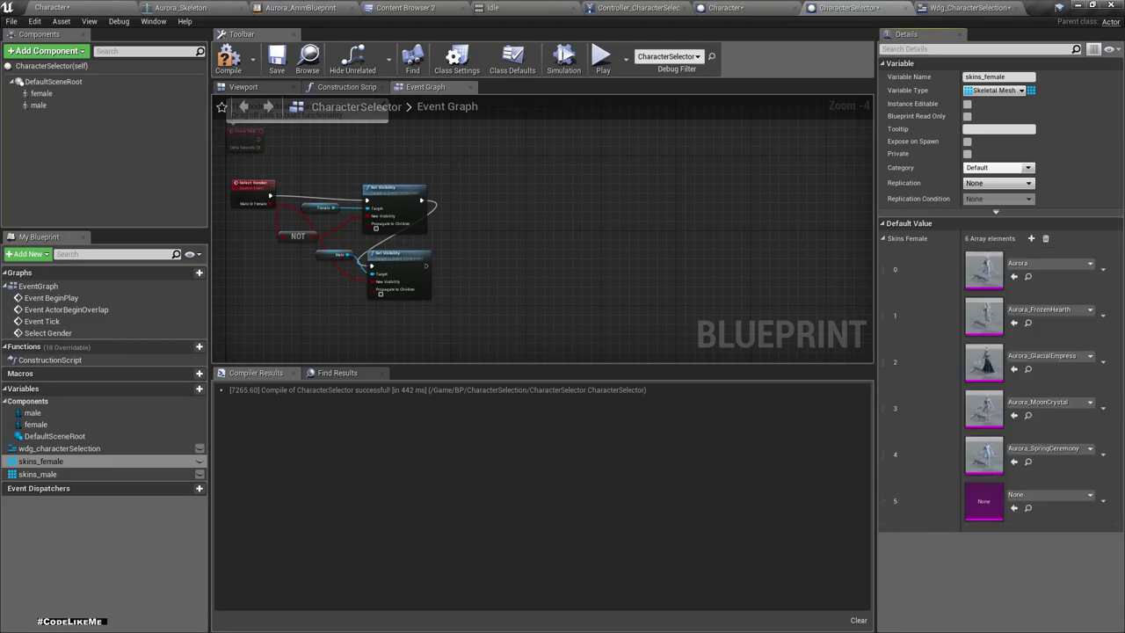
{"action": "left_click", "coordinate": [1103, 499]}
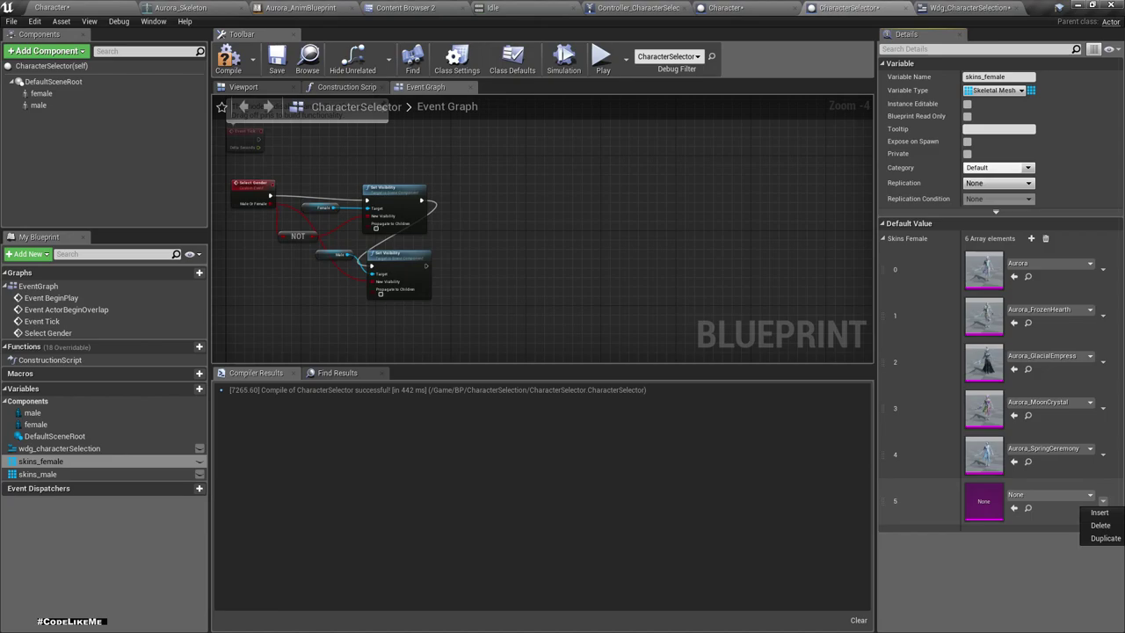
{"action": "left_click", "coordinate": [1098, 525]}
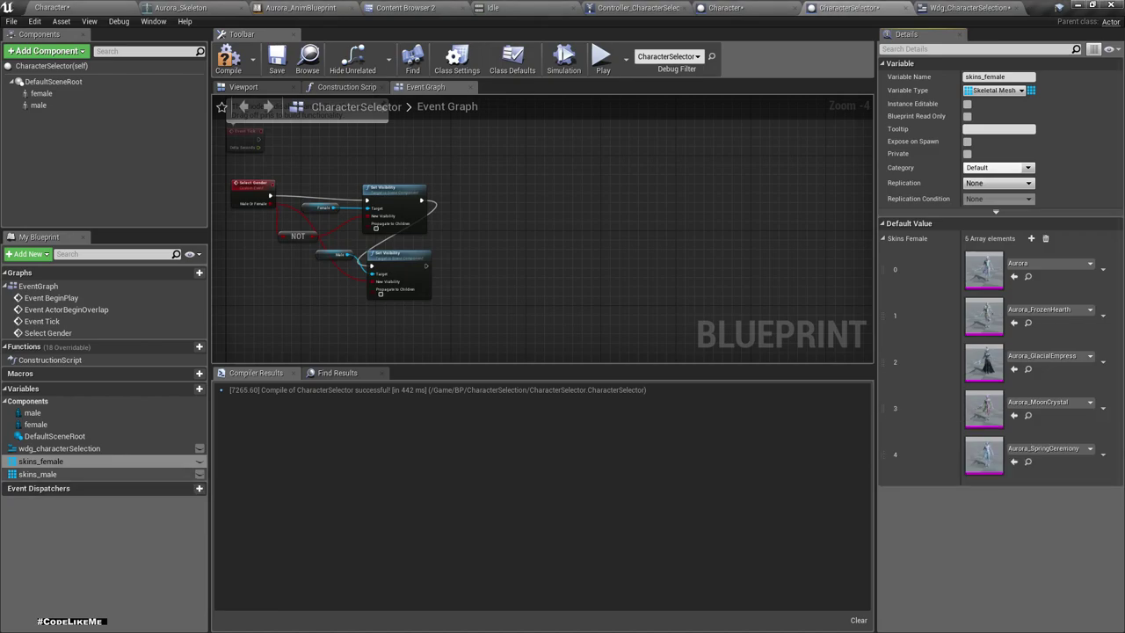
Add elements to Skins Male and set elements 0 and 1 to Gideon and Gideon_Inquisitor
{"action": "left_click", "coordinate": [40, 473]}
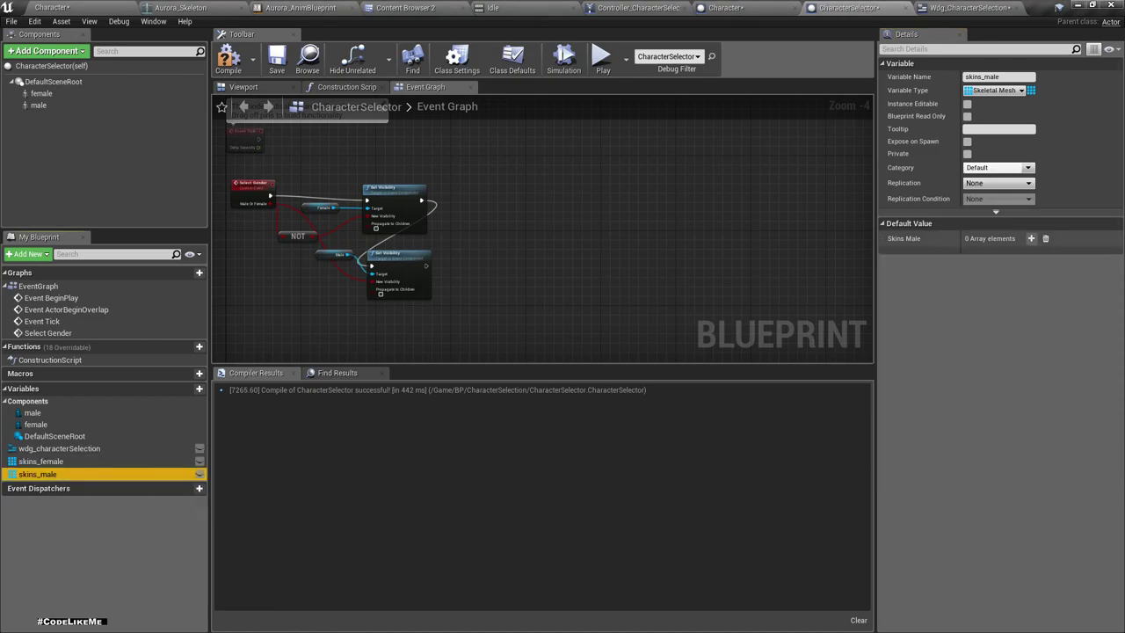
{"action": "left_click", "coordinate": [1031, 238]}
{"action": "left_click", "coordinate": [1030, 238]}
{"action": "left_click", "coordinate": [1031, 239]}
{"action": "left_click", "coordinate": [1031, 239]}
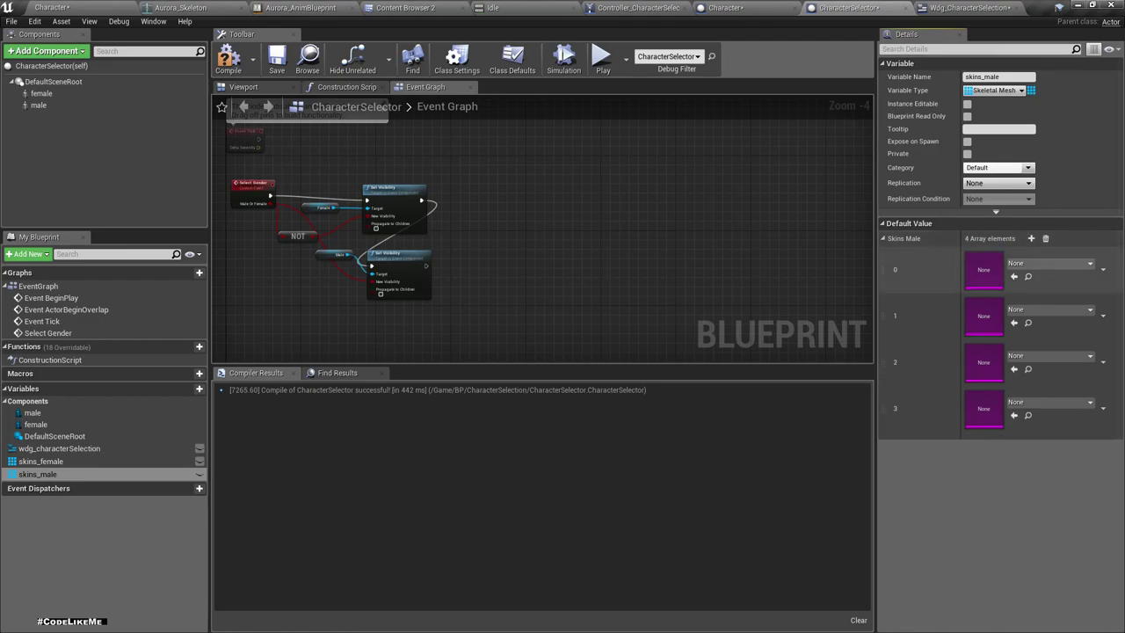
{"action": "left_click", "coordinate": [1050, 262]}
{"action": "scroll", "coordinate": [1028, 413], "scroll_direction": "down", "scroll_amount": 2}
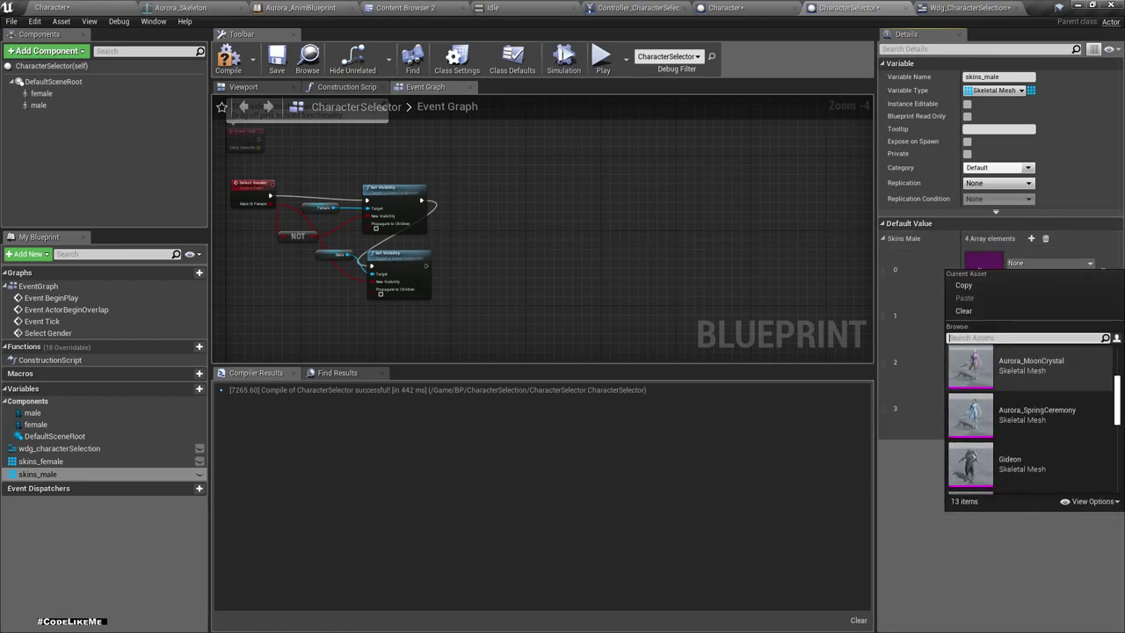
{"action": "scroll", "coordinate": [1028, 413], "scroll_direction": "down", "scroll_amount": 2}
{"action": "scroll", "coordinate": [1028, 413], "scroll_direction": "down", "scroll_amount": 2}
{"action": "scroll", "coordinate": [1028, 413], "scroll_direction": "down", "scroll_amount": 2}
{"action": "left_click", "coordinate": [1027, 388]}
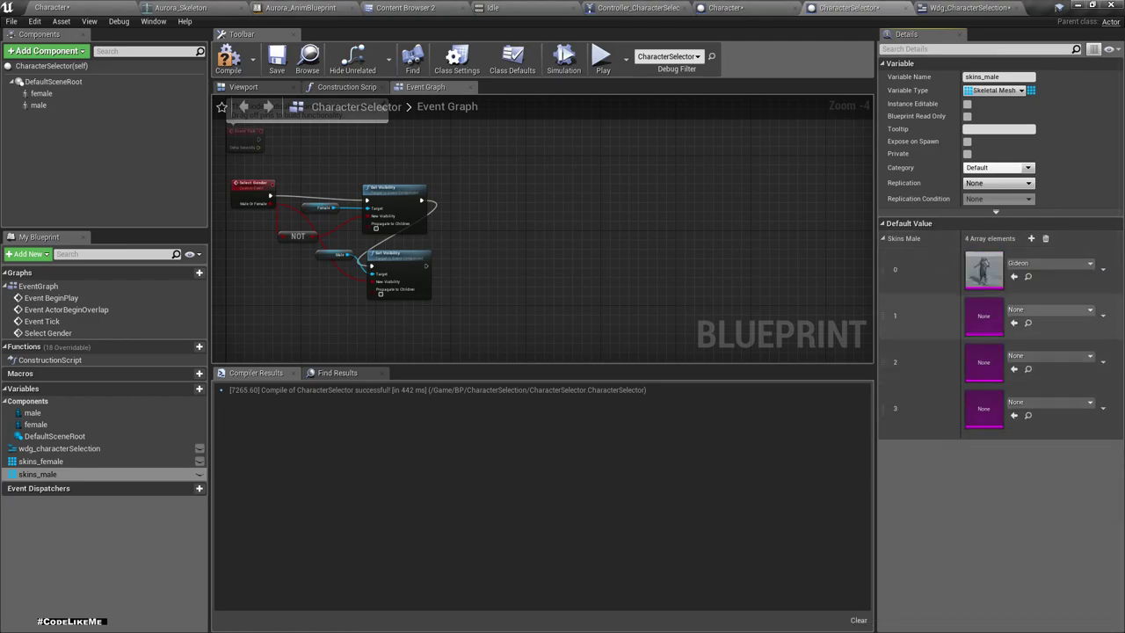
{"action": "left_click", "coordinate": [1049, 309]}
{"action": "scroll", "coordinate": [1028, 439], "scroll_direction": "down", "scroll_amount": 2}
{"action": "scroll", "coordinate": [1037, 439], "scroll_direction": "down", "scroll_amount": 1}
{"action": "scroll", "coordinate": [1036, 439], "scroll_direction": "down", "scroll_amount": 1}
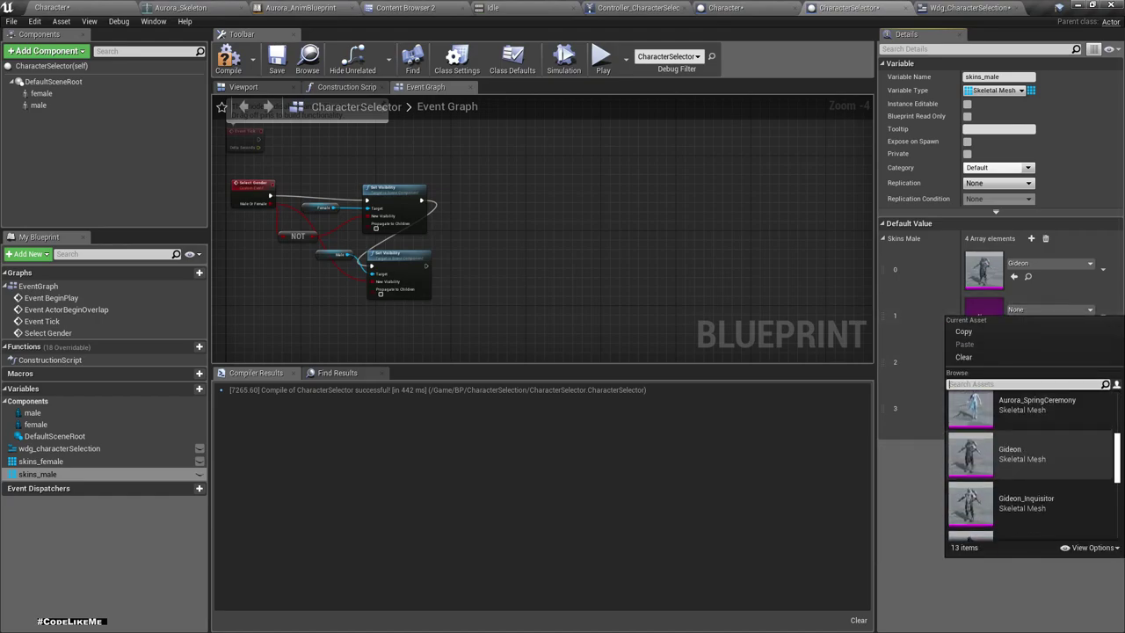
{"action": "left_click", "coordinate": [1024, 523]}
Set Skins Male elements 2 and 3 to Gideon_Mephisto and Gideon_Tough
{"action": "left_click", "coordinate": [1050, 356]}
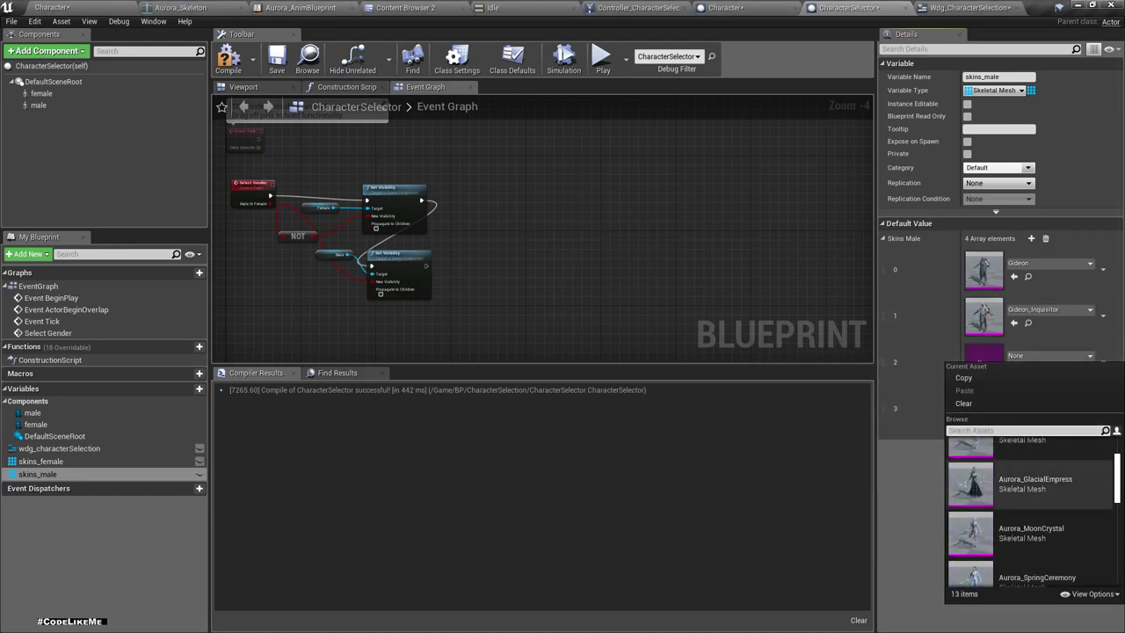
{"action": "scroll", "coordinate": [1028, 492], "scroll_direction": "down", "scroll_amount": 2}
{"action": "scroll", "coordinate": [1028, 492], "scroll_direction": "down", "scroll_amount": 2}
{"action": "scroll", "coordinate": [1024, 509], "scroll_direction": "down", "scroll_amount": 2}
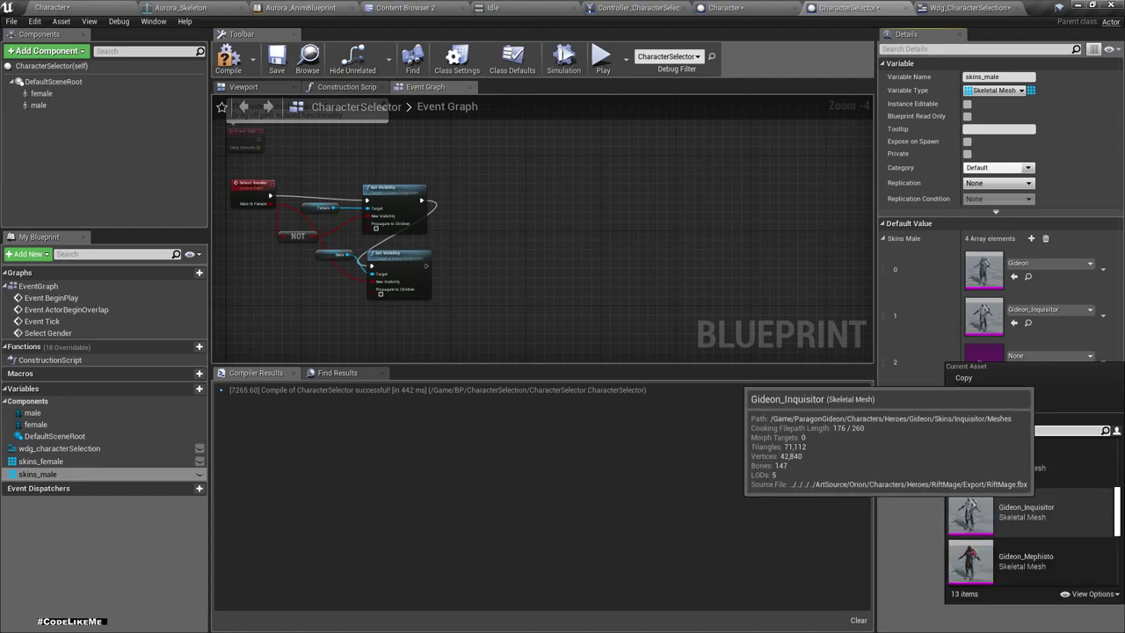
{"action": "scroll", "coordinate": [1024, 509], "scroll_direction": "down", "scroll_amount": 2}
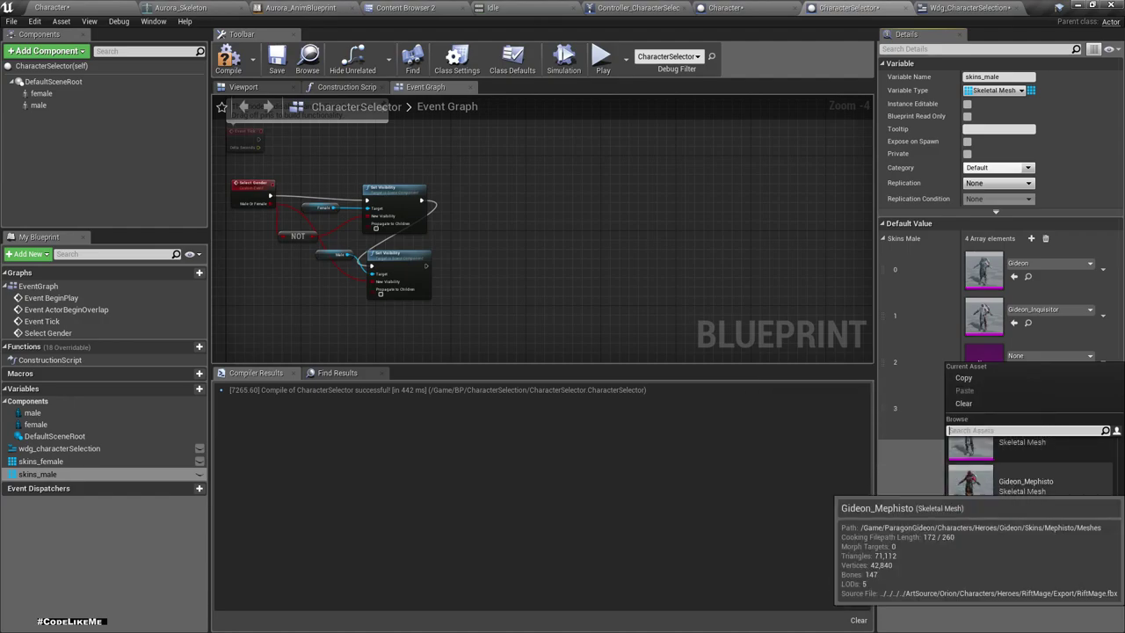
{"action": "left_click", "coordinate": [1023, 483]}
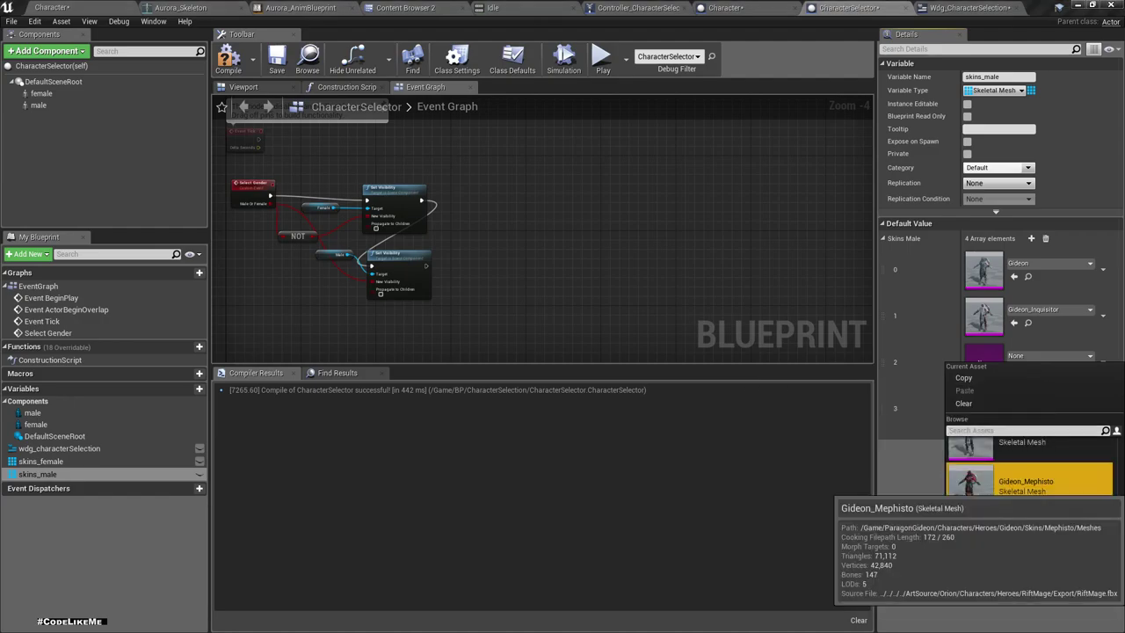
{"action": "left_click", "coordinate": [1050, 403]}
{"action": "scroll", "coordinate": [1028, 303], "scroll_direction": "down", "scroll_amount": 3}
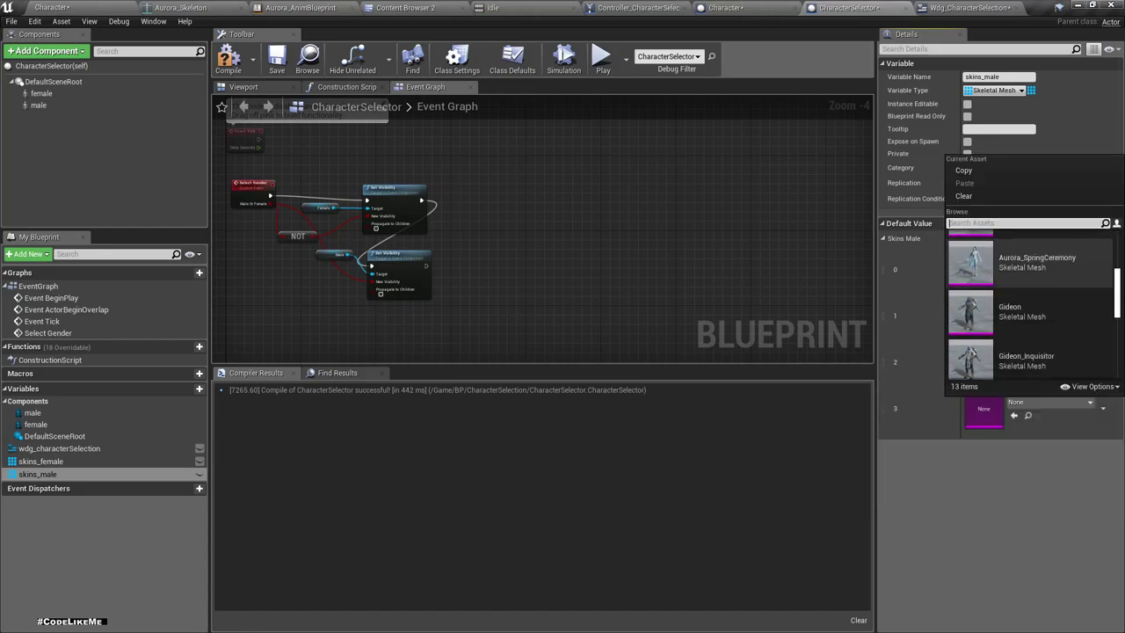
{"action": "scroll", "coordinate": [1028, 303], "scroll_direction": "down", "scroll_amount": 3}
{"action": "scroll", "coordinate": [1028, 303], "scroll_direction": "down", "scroll_amount": 2}
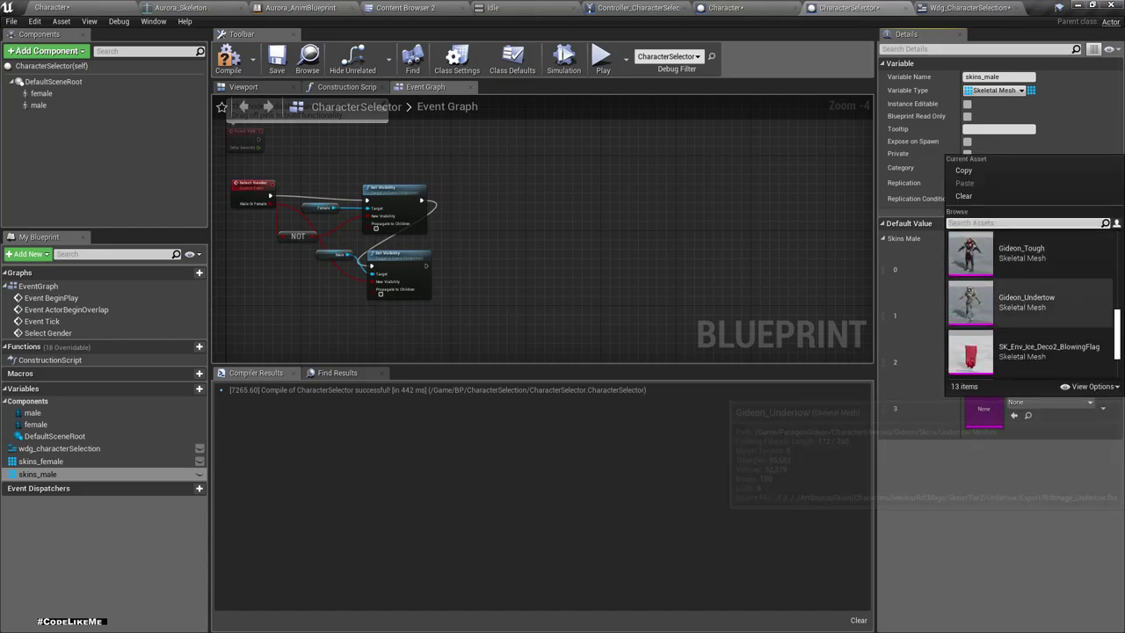
{"action": "left_click", "coordinate": [1021, 253]}
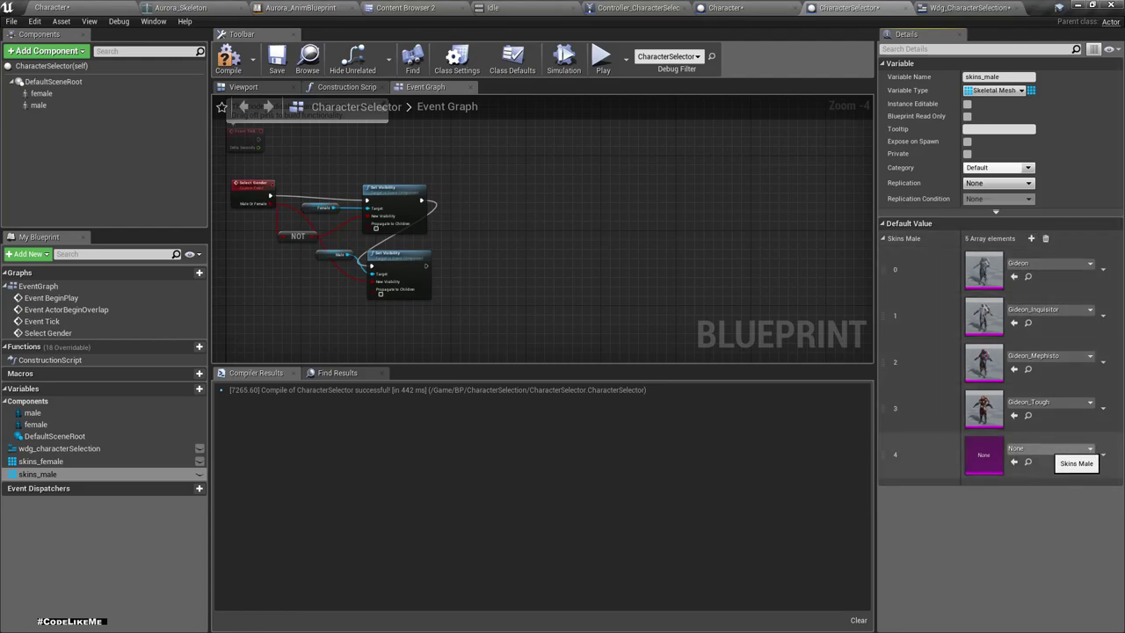
Assign Gideon_Undertow to element 4 and recompile the blueprint
{"action": "left_click", "coordinate": [1050, 448]}
{"action": "scroll", "coordinate": [1028, 352], "scroll_direction": "down", "scroll_amount": 3}
{"action": "scroll", "coordinate": [1028, 351], "scroll_direction": "down", "scroll_amount": 3}
{"action": "scroll", "coordinate": [1028, 352], "scroll_direction": "down", "scroll_amount": 2}
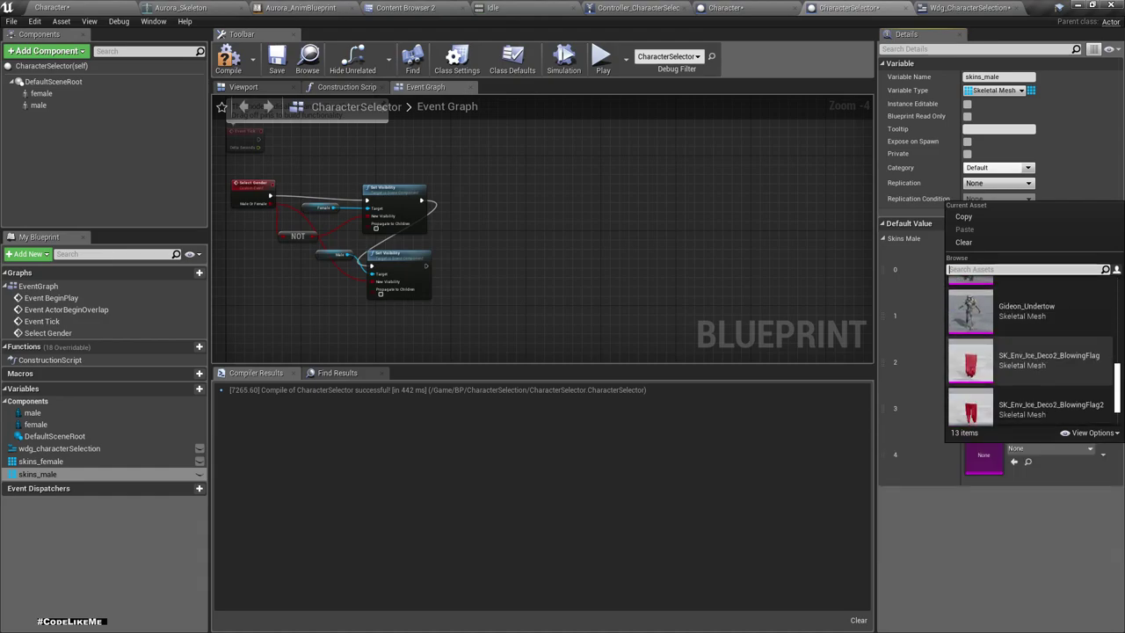
{"action": "scroll", "coordinate": [1028, 365], "scroll_direction": "up", "scroll_amount": 1}
{"action": "left_click", "coordinate": [1027, 364]}
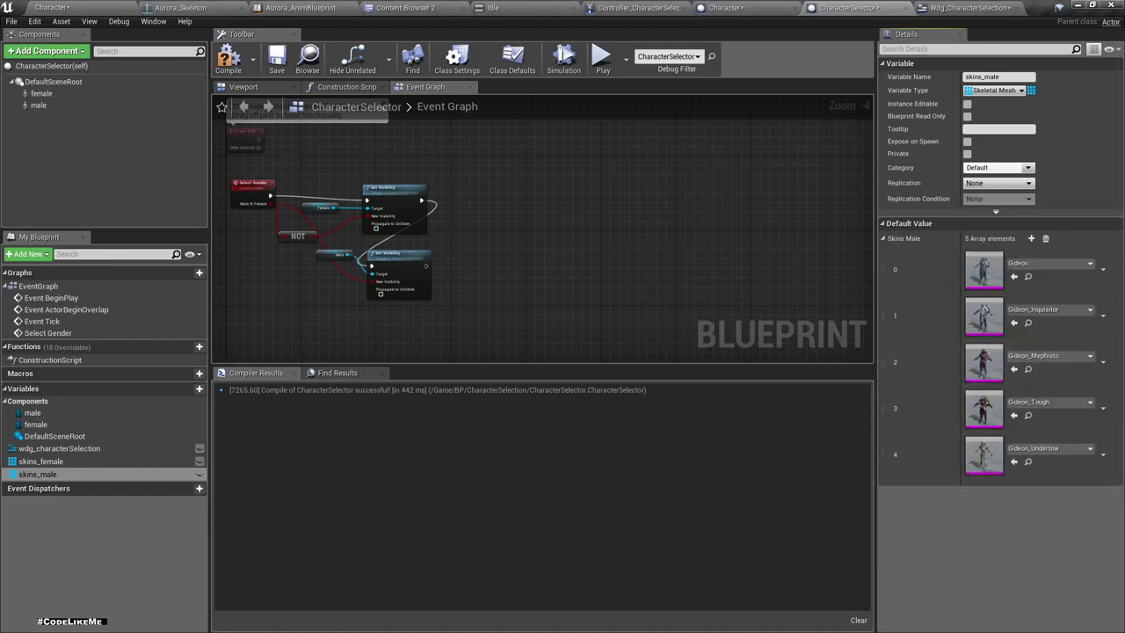
{"action": "left_click", "coordinate": [229, 58]}
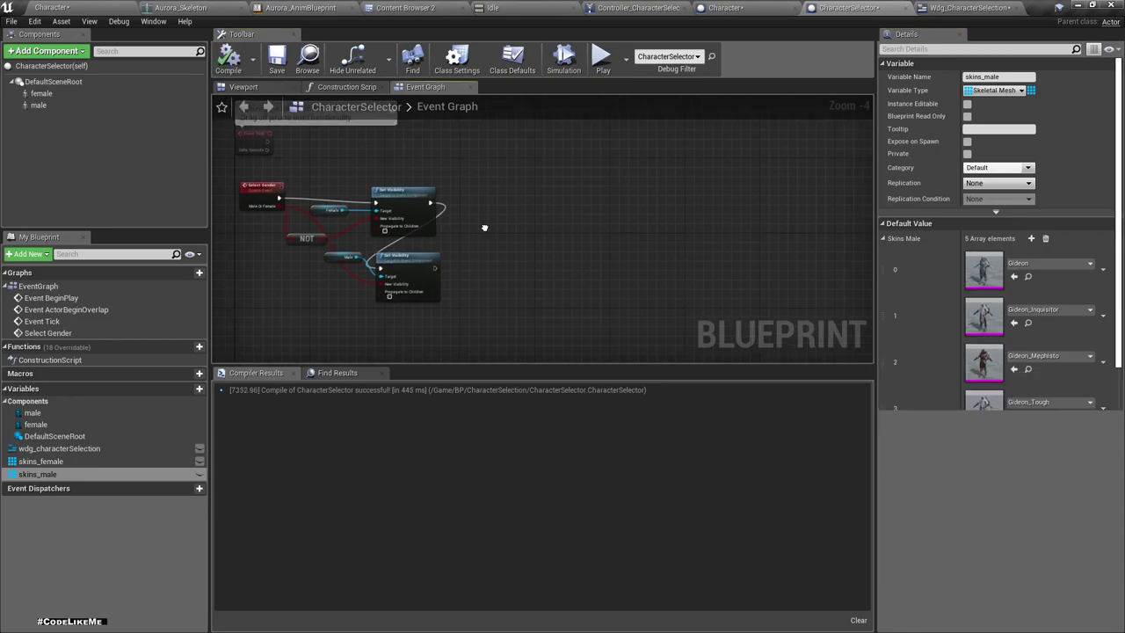
Pan the graph to bring the Select Gender and Set Visibility nodes into view
{"action": "scroll", "coordinate": [484, 226], "scroll_direction": "up", "scroll_amount": 3}
{"action": "right_click_drag", "start_coordinate": [515, 241], "coordinate": [562, 242]}
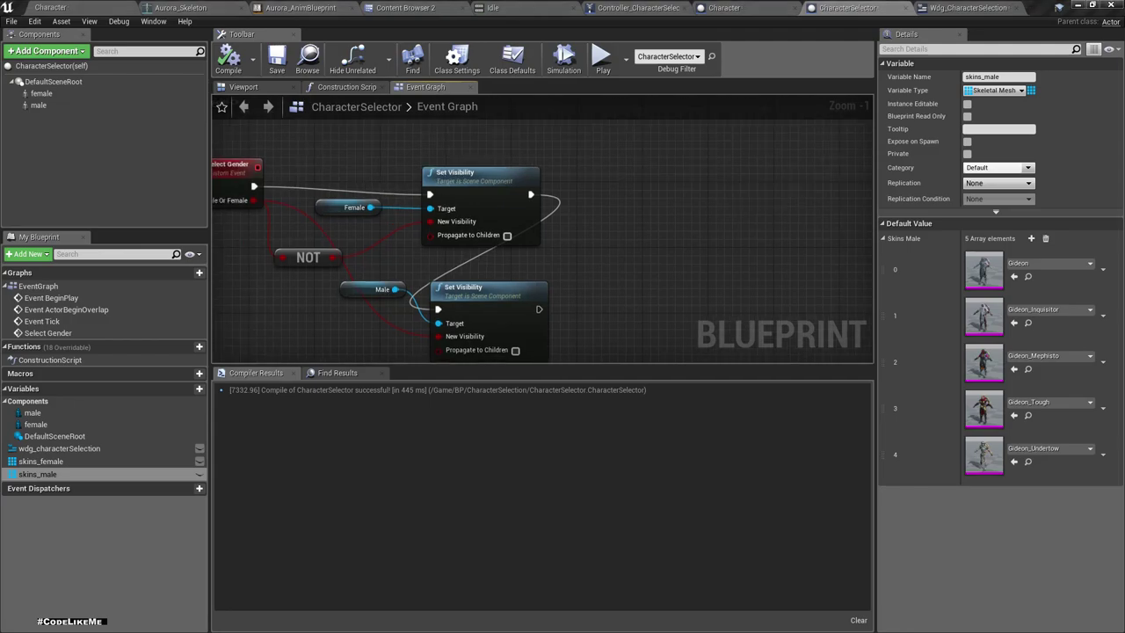
{"action": "scroll", "coordinate": [377, 157], "scroll_direction": "down", "scroll_amount": 5}
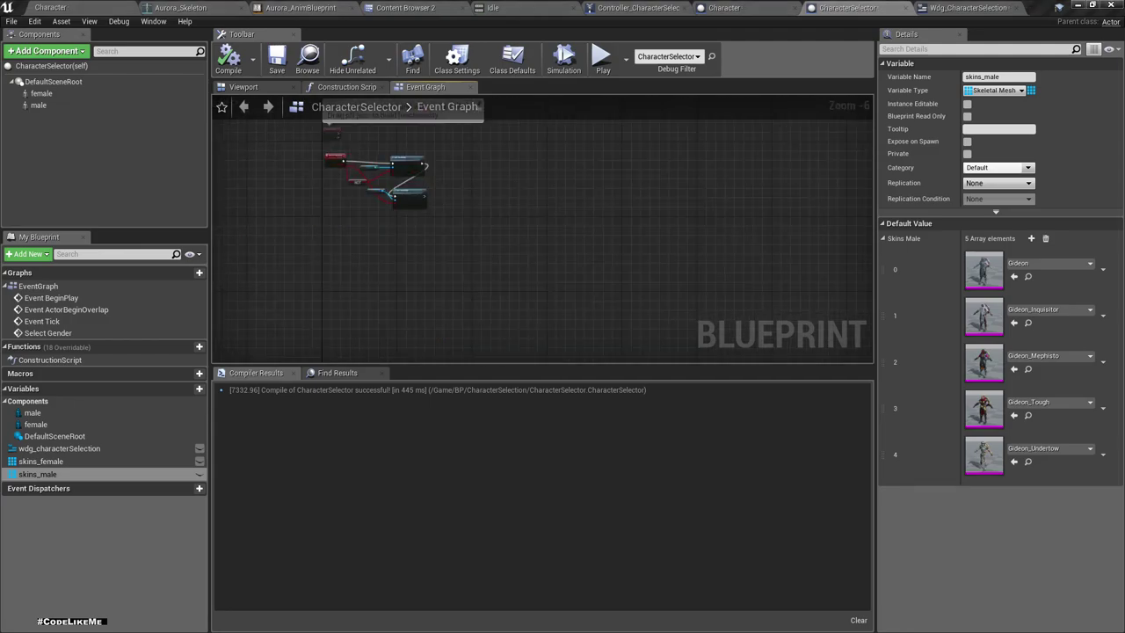
{"action": "scroll", "coordinate": [392, 229], "scroll_direction": "up", "scroll_amount": 4}
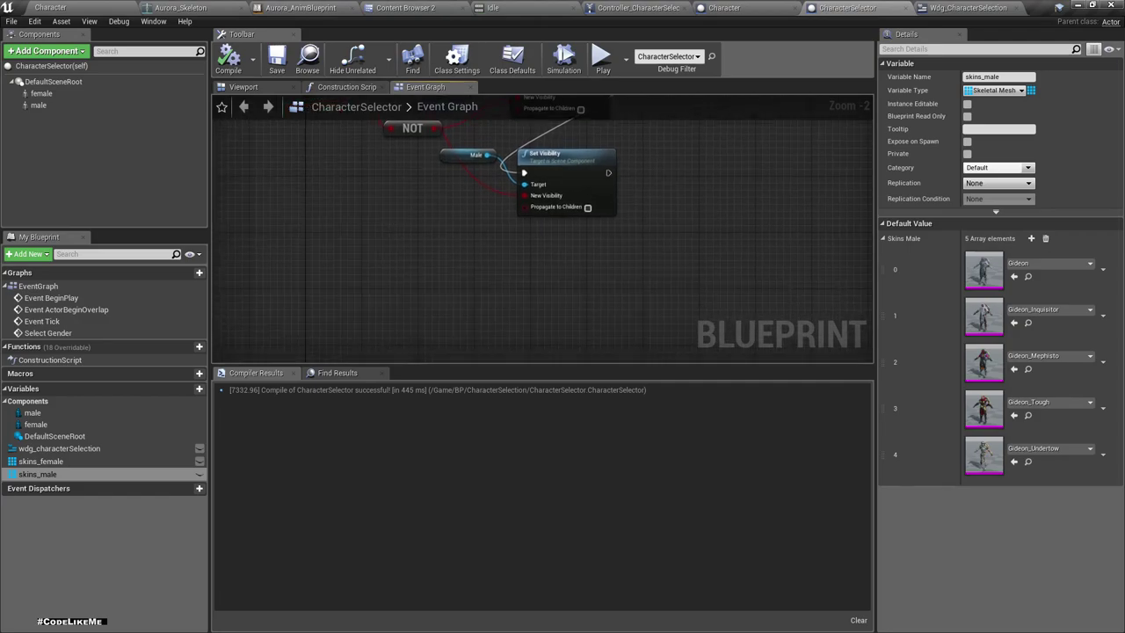
{"action": "right_click", "coordinate": [337, 262]}
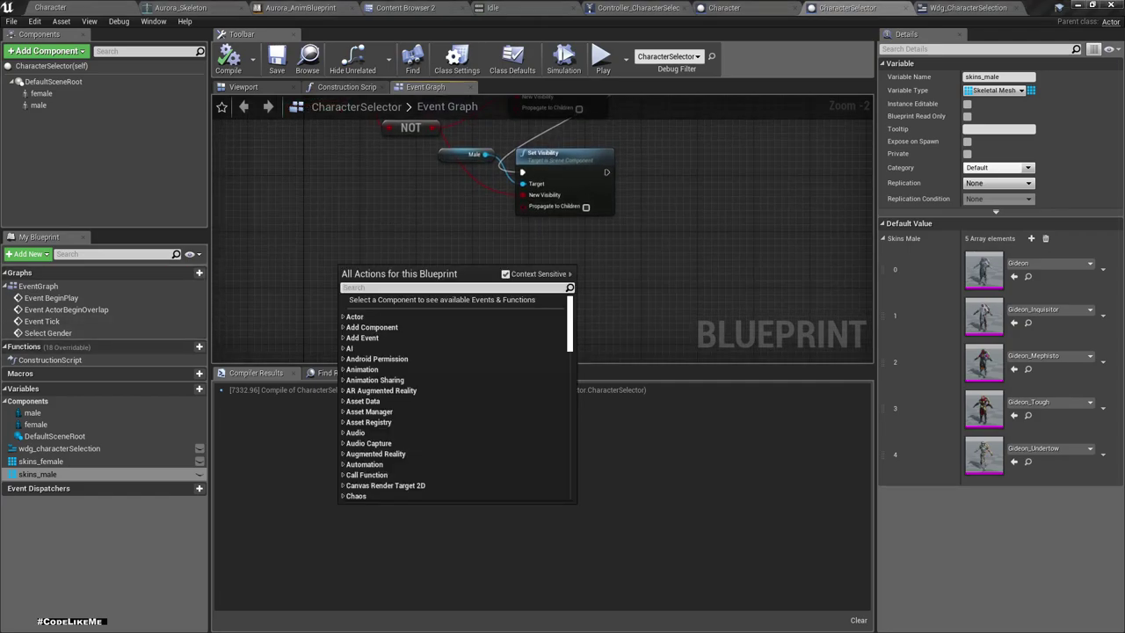
{"action": "right_click_drag", "start_coordinate": [280, 208], "coordinate": [311, 216]}
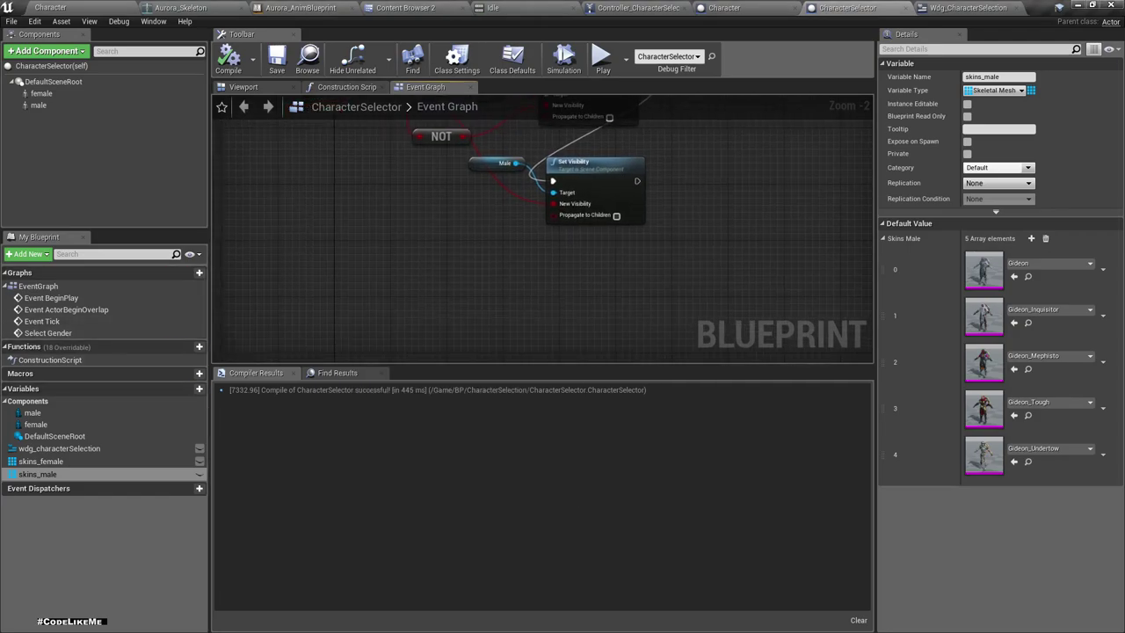
{"action": "scroll", "coordinate": [451, 264], "scroll_direction": "up", "scroll_amount": 2}
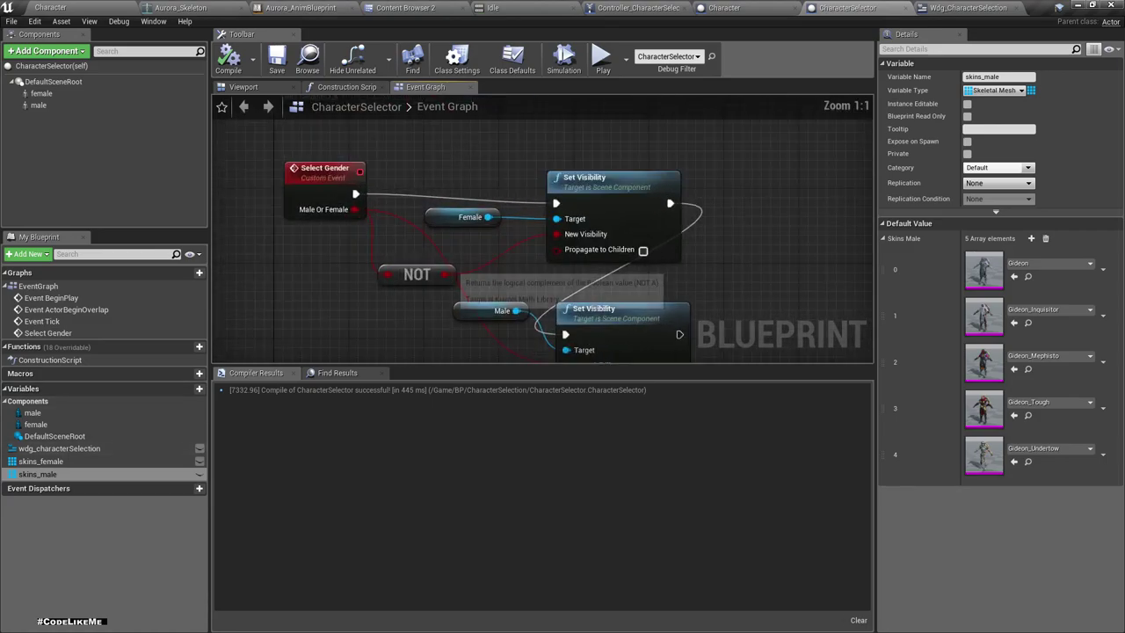
{"action": "right_click_drag", "start_coordinate": [483, 260], "coordinate": [451, 264]}
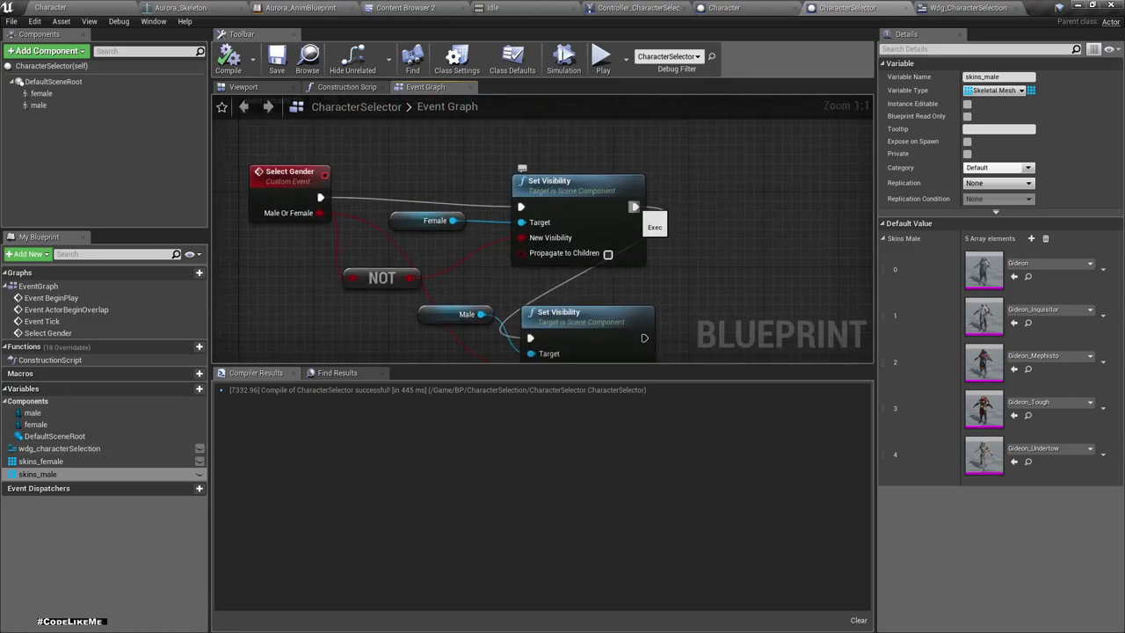
Promote Select Gender's Male Or Female pin to a variable named 'male or female'
{"action": "right_click", "coordinate": [320, 213]}
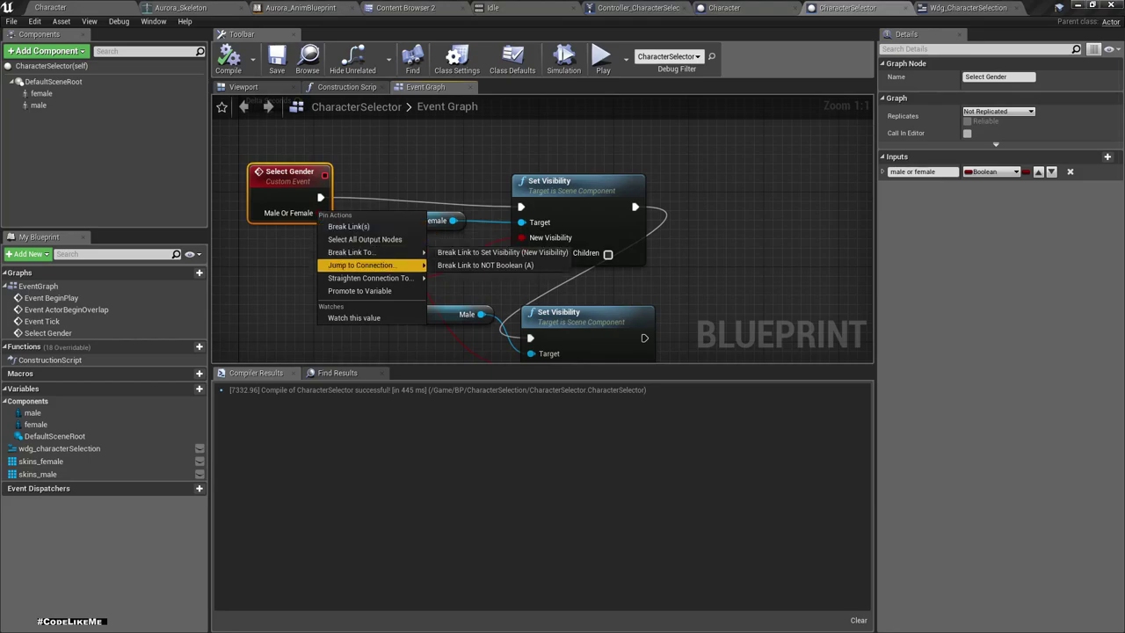
{"action": "left_click", "coordinate": [361, 291]}
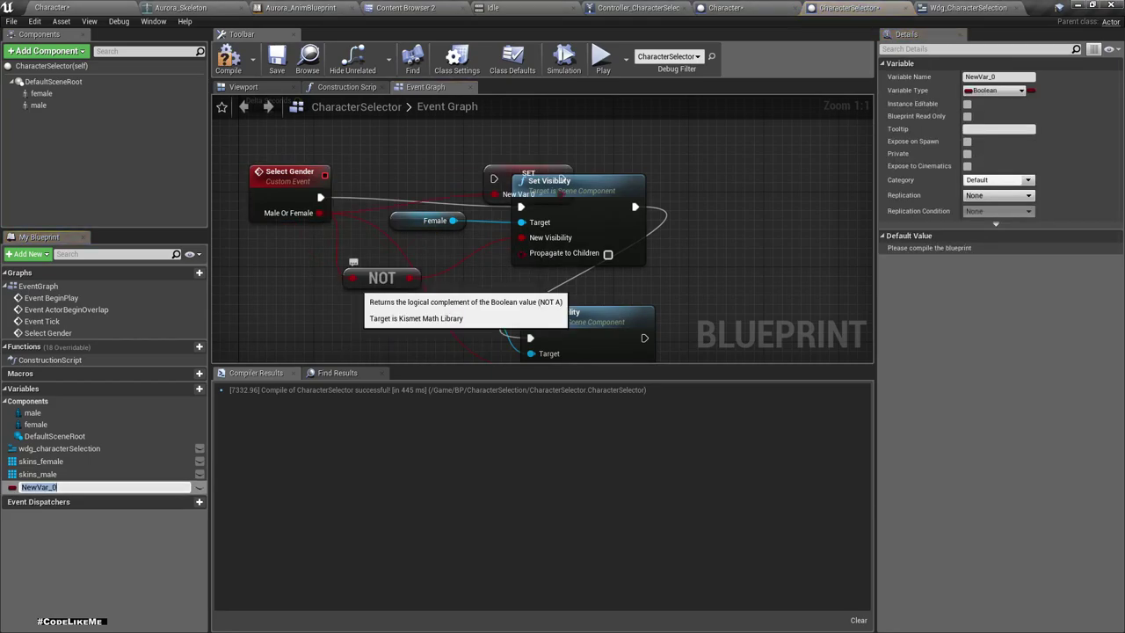
{"action": "type", "text": "male"}
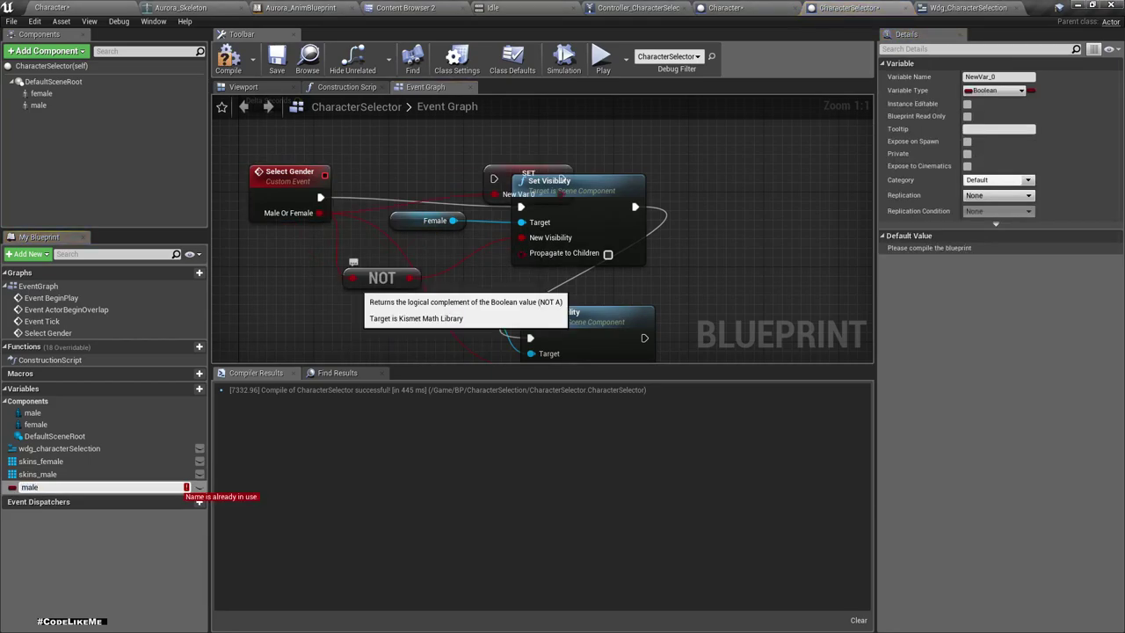
{"action": "key", "text": "Return"}
{"action": "key", "text": "Return"}
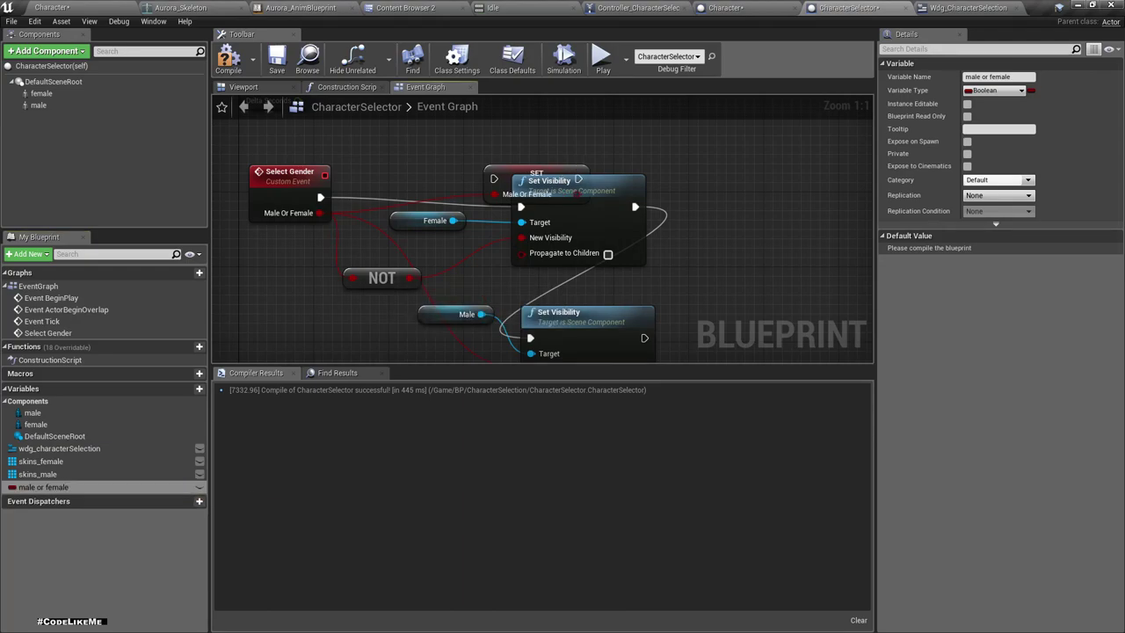
Chain the new SET node ahead of the Female Set Visibility node and recompile
{"action": "left_click_drag", "start_coordinate": [571, 171], "coordinate": [468, 180]}
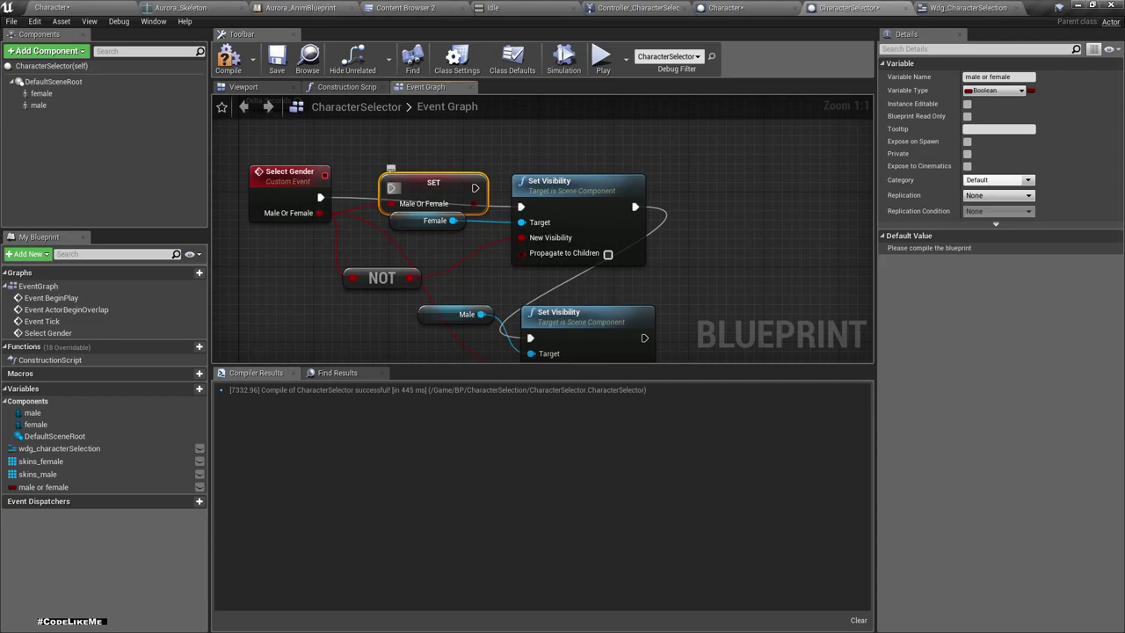
{"action": "mouse_move", "coordinate": [475, 188]}
{"action": "left_mouse_down"}
{"action": "mouse_move", "coordinate": [489, 204]}
{"action": "mouse_move", "coordinate": [521, 206]}
{"action": "left_mouse_up"}
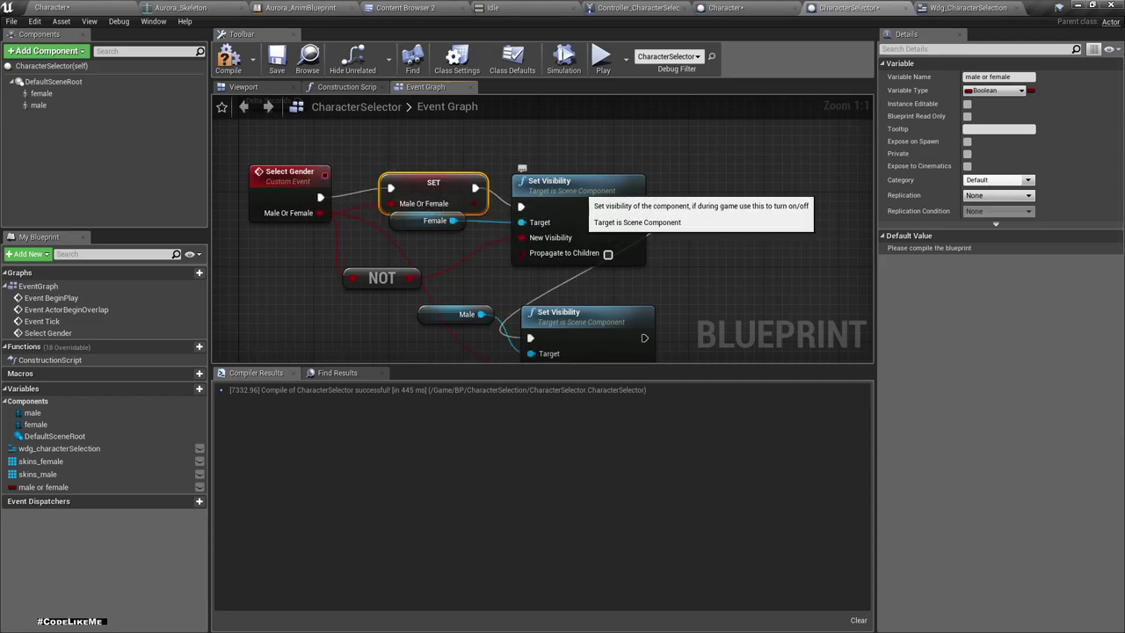
{"action": "scroll", "coordinate": [542, 238], "scroll_direction": "down", "scroll_amount": 2}
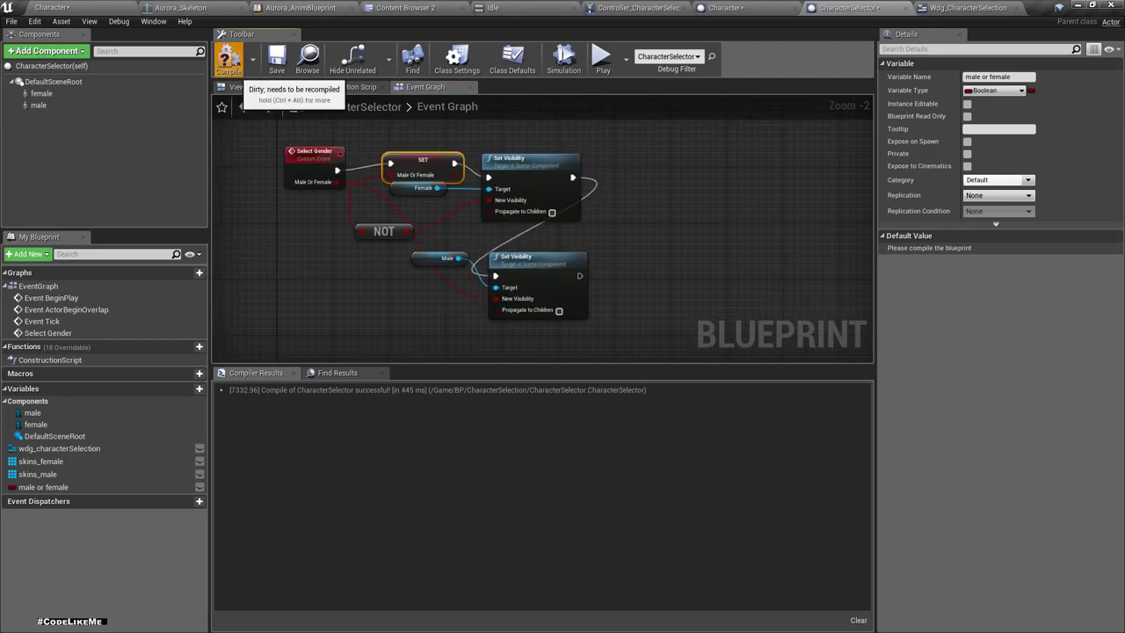
{"action": "left_click", "coordinate": [228, 57]}
{"action": "scroll", "coordinate": [467, 141], "scroll_direction": "down", "scroll_amount": 3}
Add a Custom Event node named CycleSkin to the graph
{"action": "scroll", "coordinate": [417, 269], "scroll_direction": "up", "scroll_amount": 4}
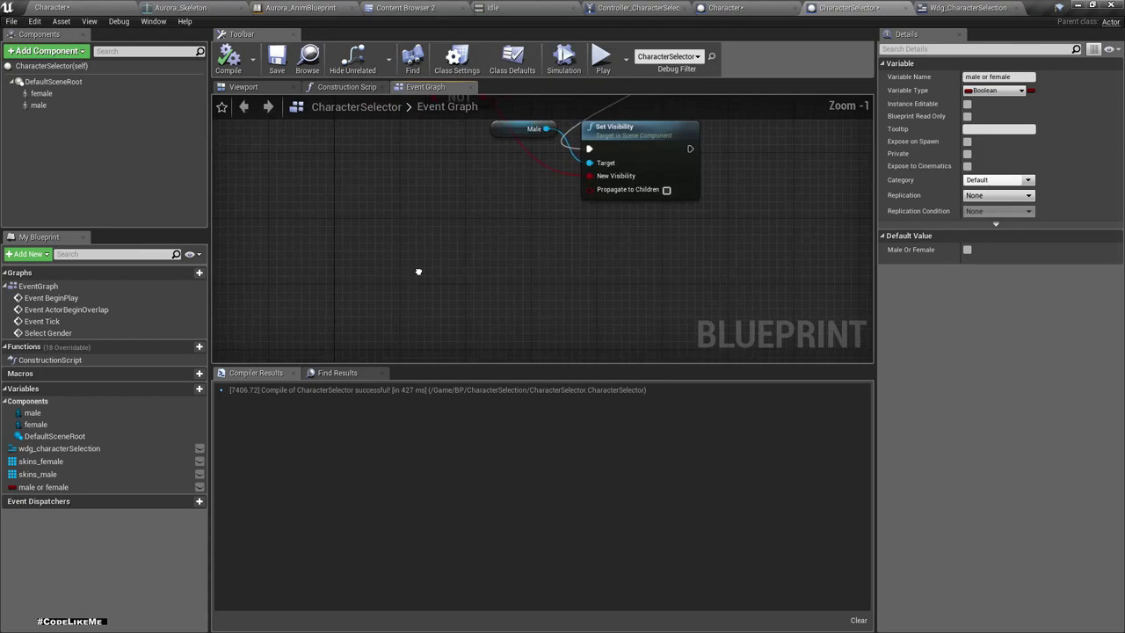
{"action": "right_click", "coordinate": [404, 291]}
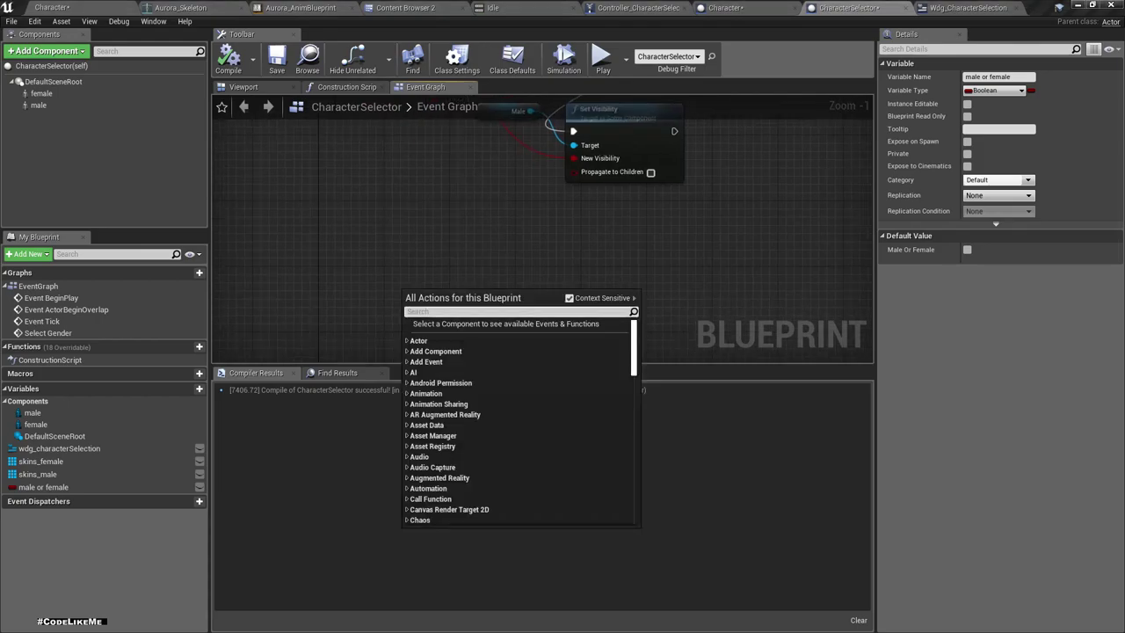
{"action": "key", "text": "Escape"}
{"action": "right_click", "coordinate": [289, 279]}
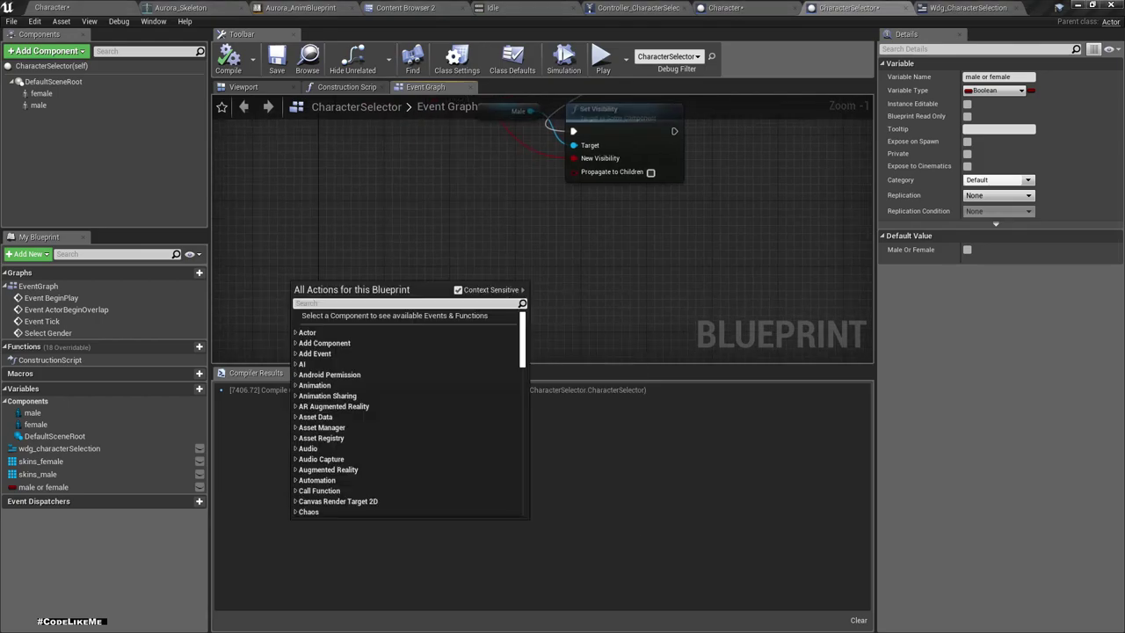
{"action": "right_click", "coordinate": [339, 253]}
{"action": "type", "text": "c"}
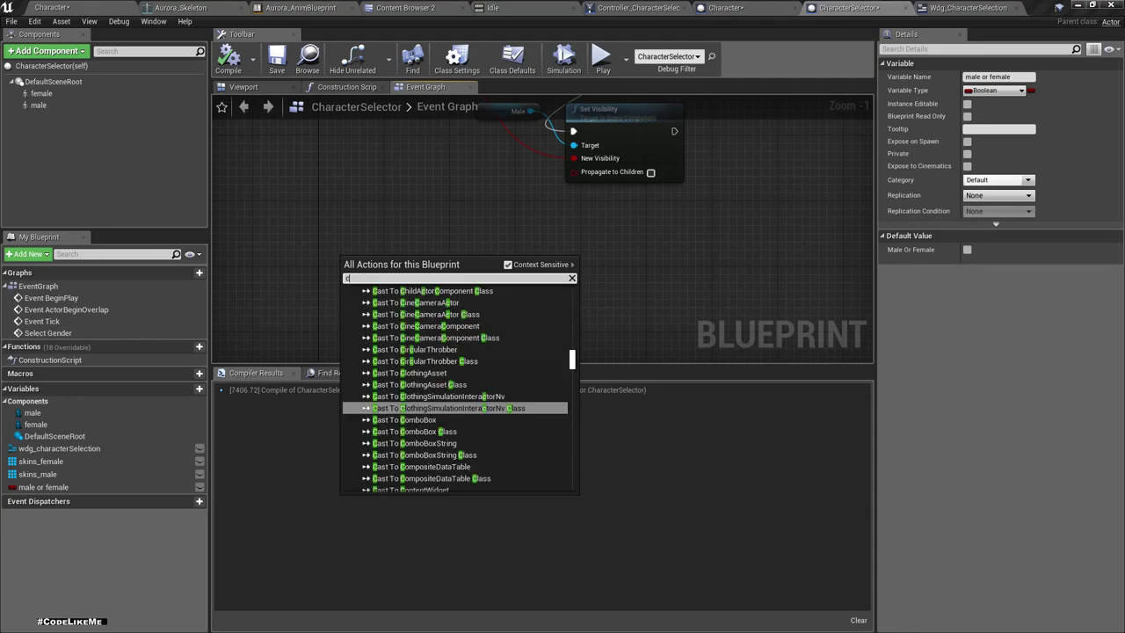
{"action": "type", "text": "ustom eve"}
{"action": "key", "text": "Return"}
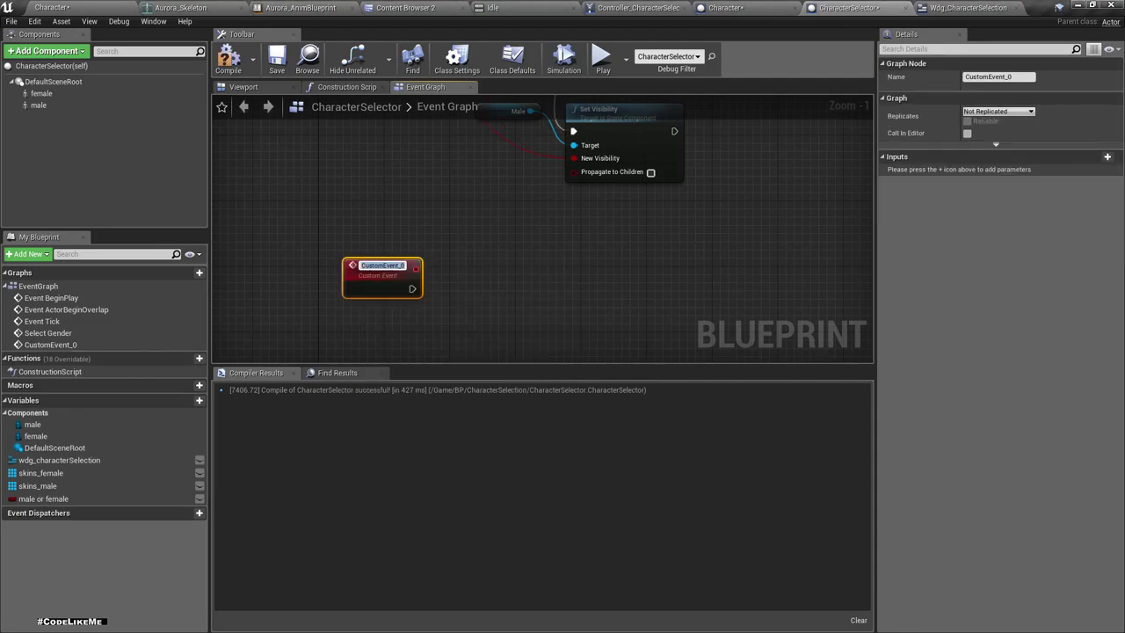
{"action": "type", "text": "C"}
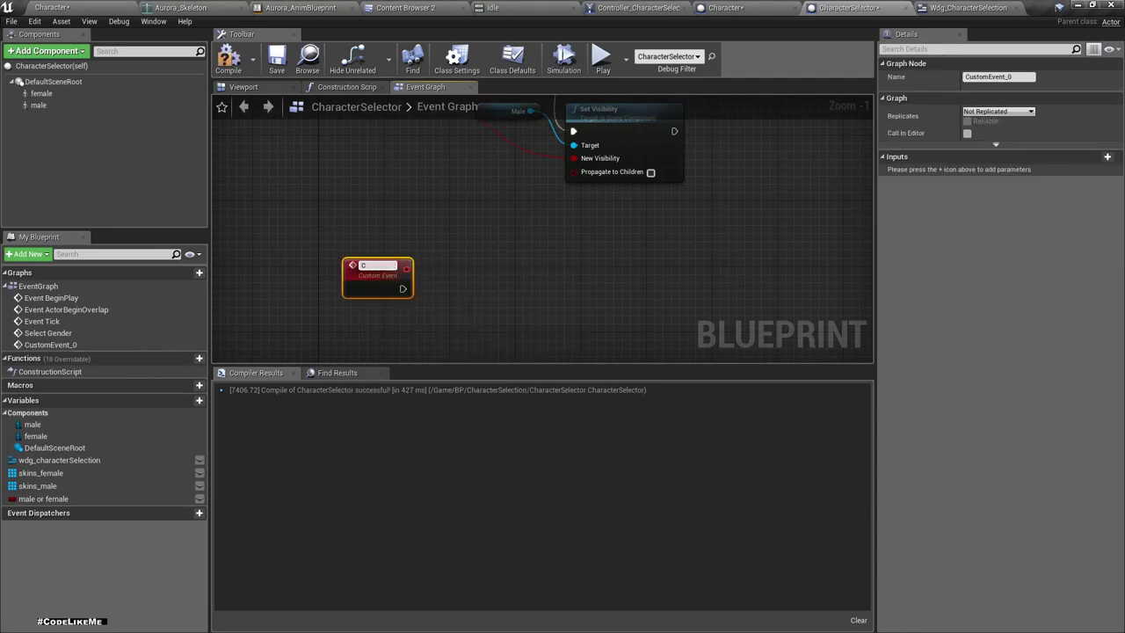
{"action": "type", "text": "hn"}
{"action": "key", "text": "Return"}
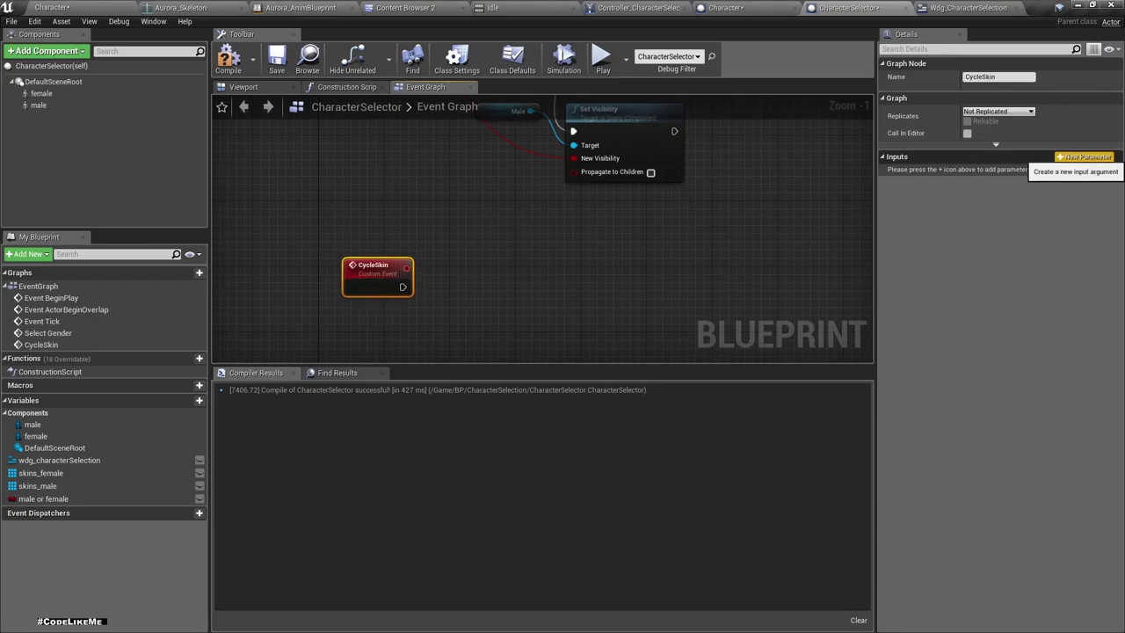
Give CycleSkin a new Integer input parameter
{"action": "left_click", "coordinate": [1107, 157]}
{"action": "left_click", "coordinate": [991, 171]}
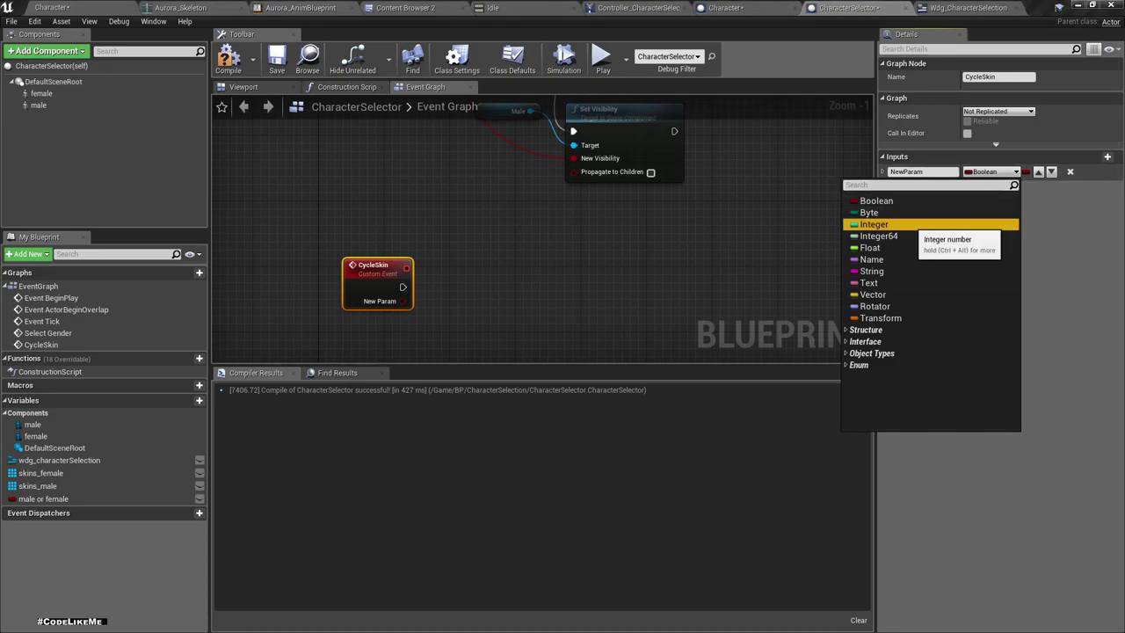
{"action": "left_click", "coordinate": [873, 224]}
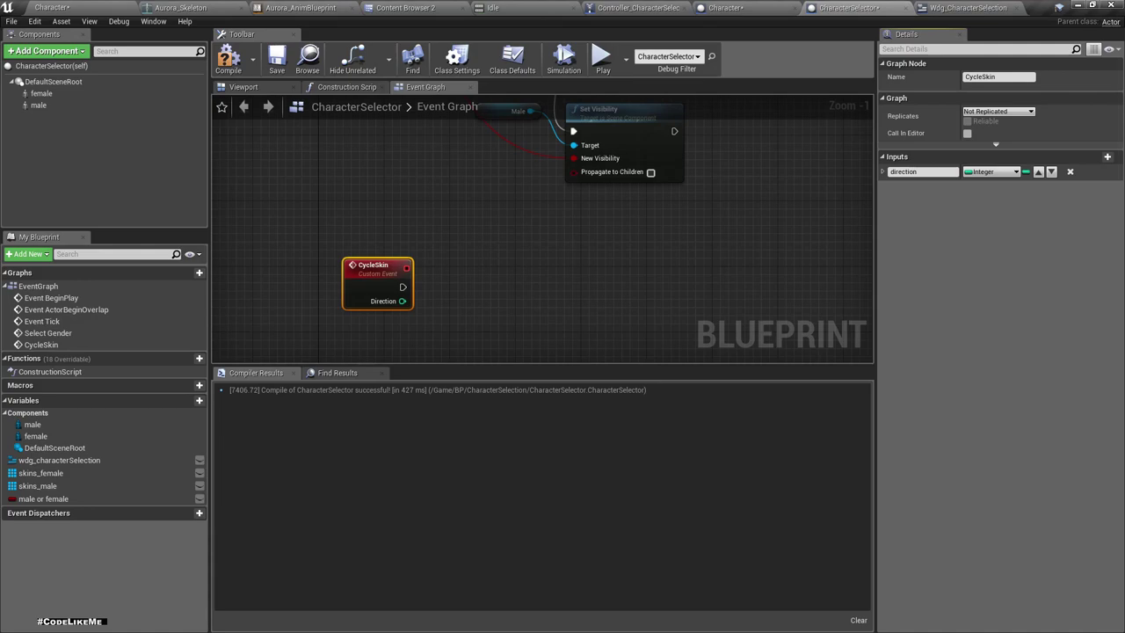
Place getter nodes for the skins_female and skins_male arrays in the graph
{"action": "scroll", "coordinate": [405, 304], "scroll_direction": "up", "scroll_amount": 1}
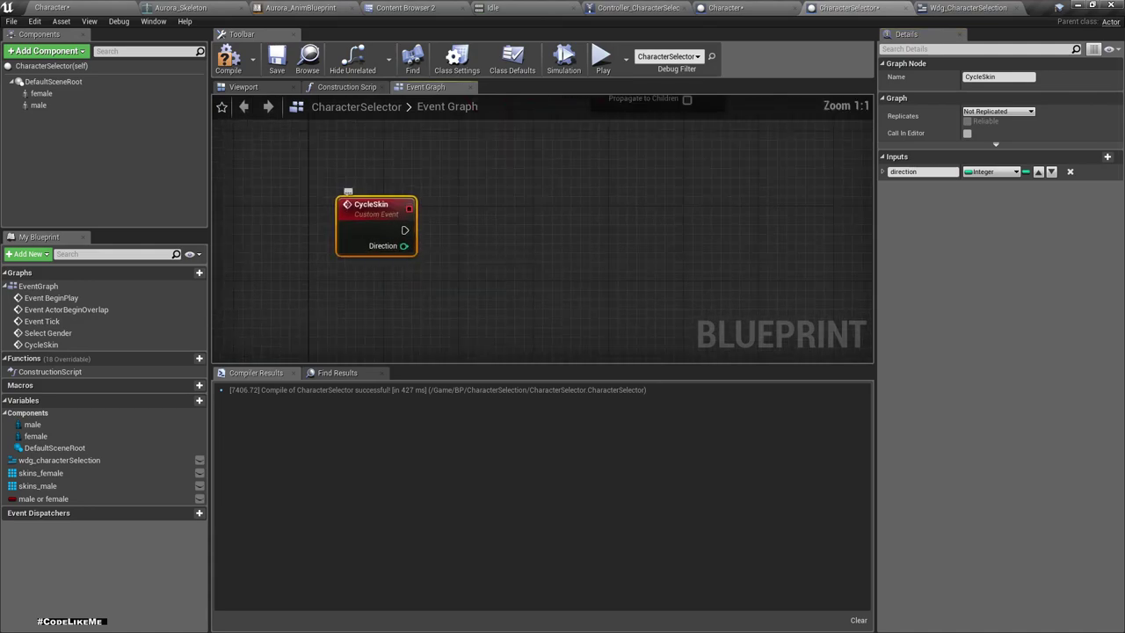
{"action": "right_click_drag", "start_coordinate": [440, 269], "coordinate": [405, 304]}
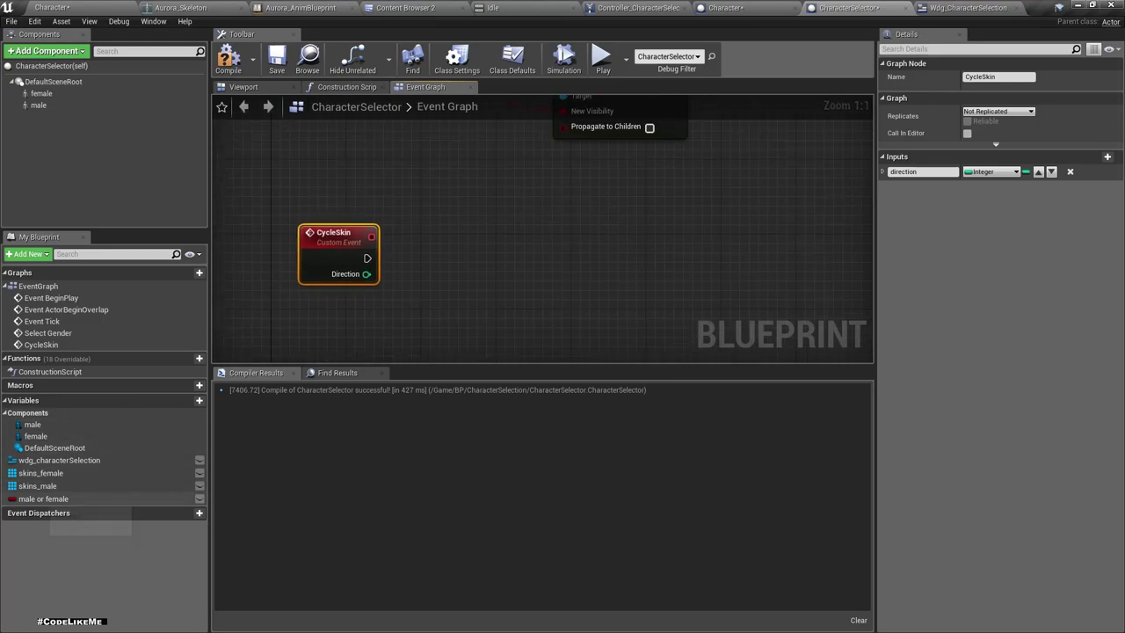
{"action": "left_click_drag", "start_coordinate": [40, 473], "coordinate": [356, 324]}
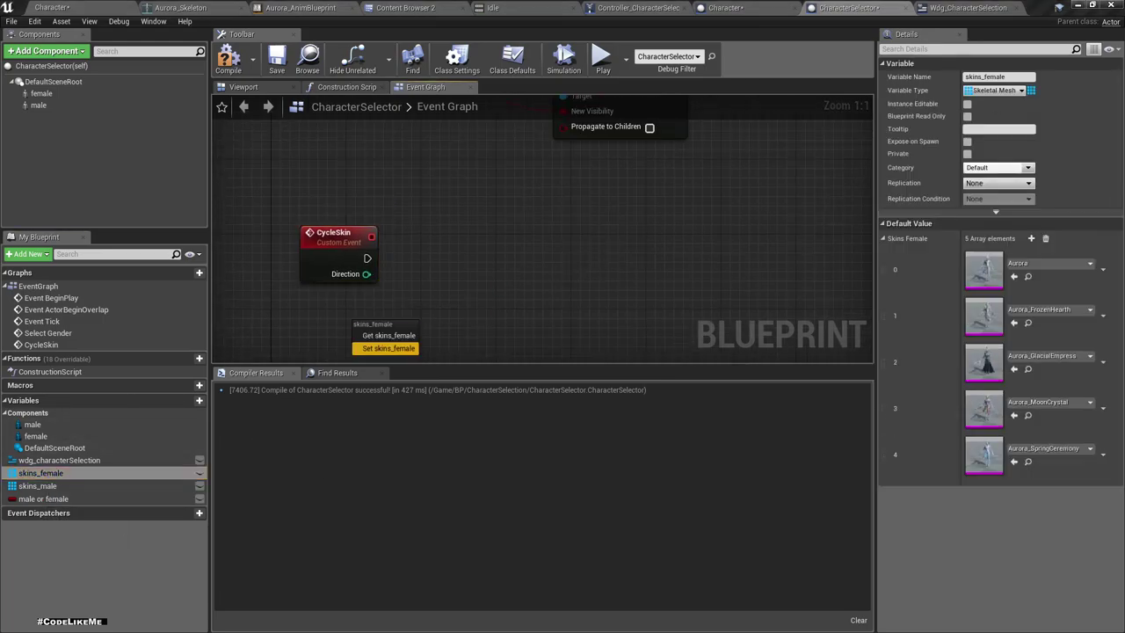
{"action": "left_click", "coordinate": [388, 334]}
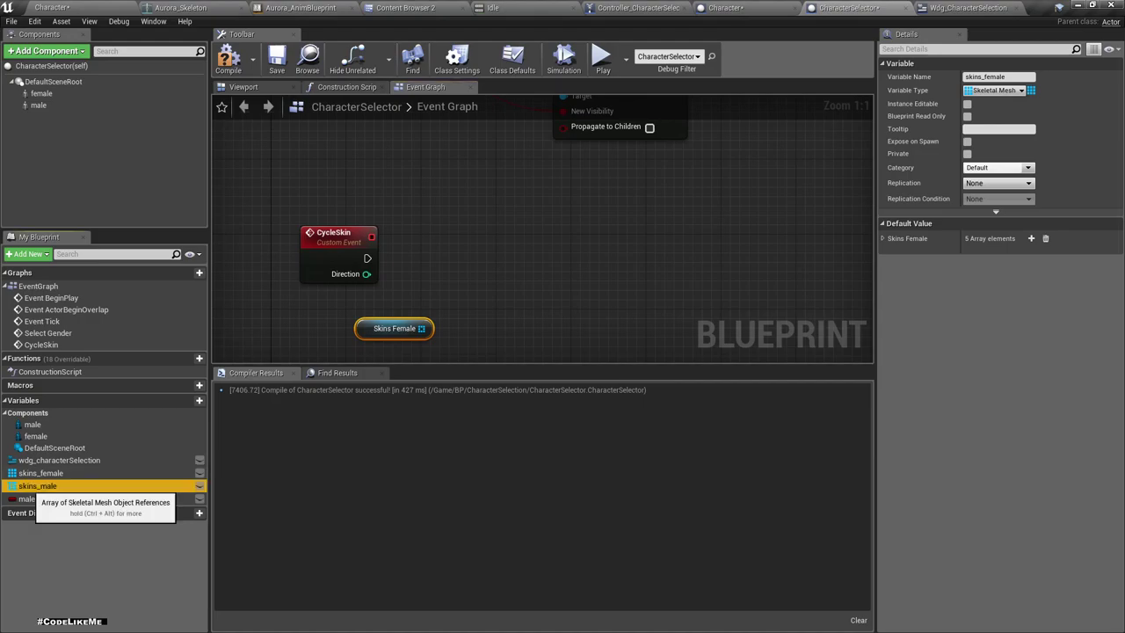
{"action": "left_click_drag", "start_coordinate": [38, 485], "coordinate": [356, 360]}
{"action": "left_click", "coordinate": [385, 366]}
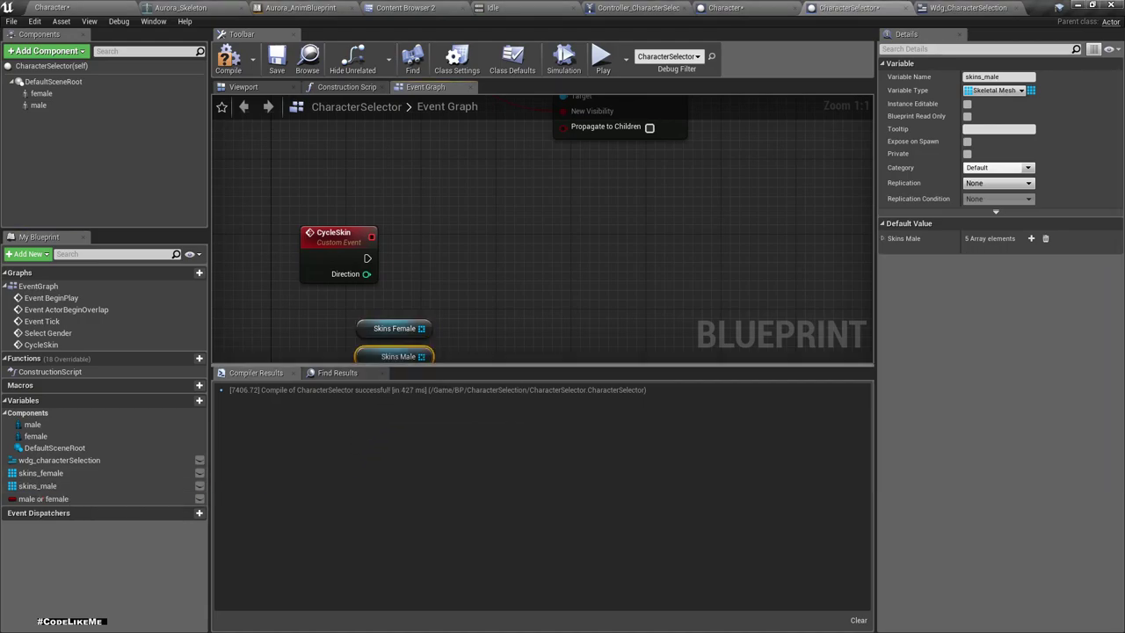
{"action": "right_click_drag", "start_coordinate": [324, 345], "coordinate": [319, 293]}
{"action": "left_click_drag", "start_coordinate": [326, 264], "coordinate": [360, 308]}
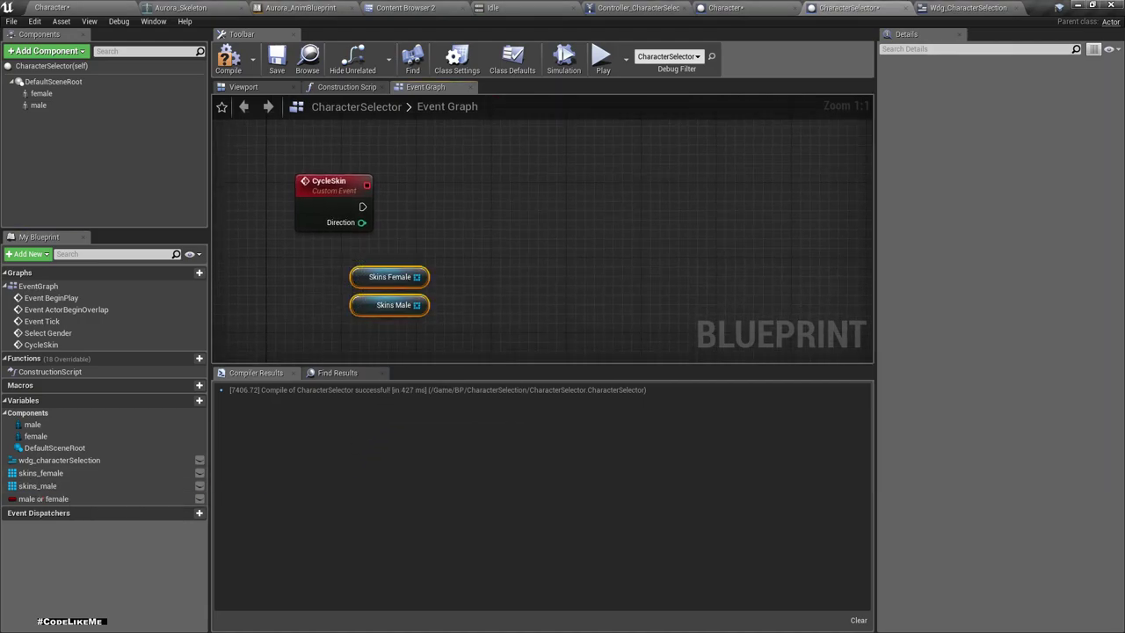
Add a male or female getter driving a Select node: Skins Male to True, Skins Female to False
{"action": "left_click_drag", "start_coordinate": [43, 498], "coordinate": [404, 345]}
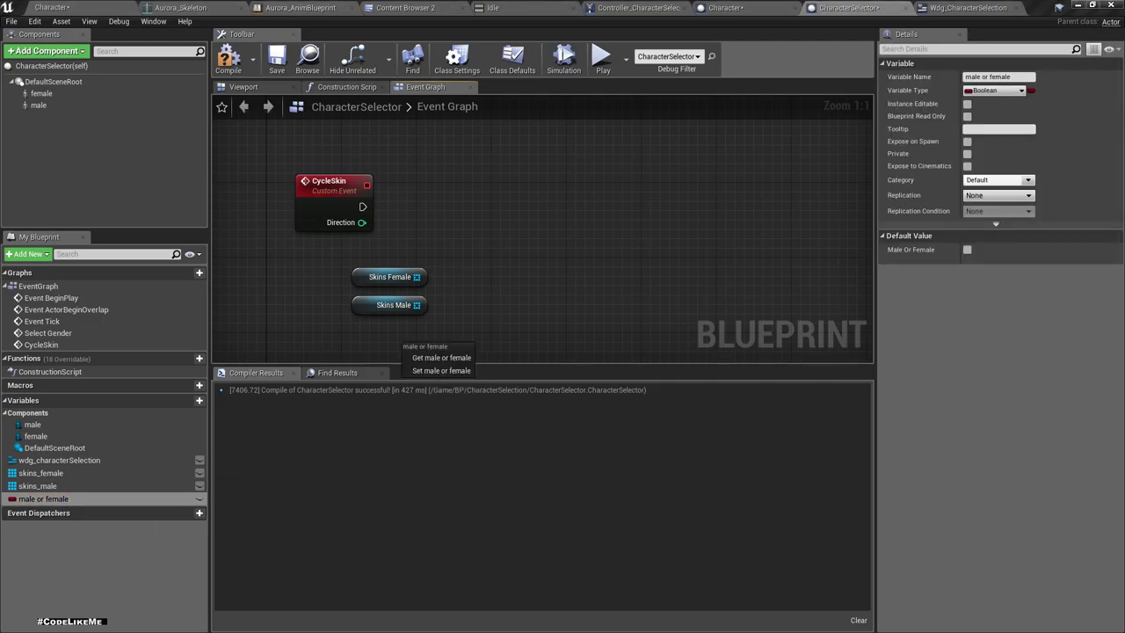
{"action": "left_click", "coordinate": [441, 358]}
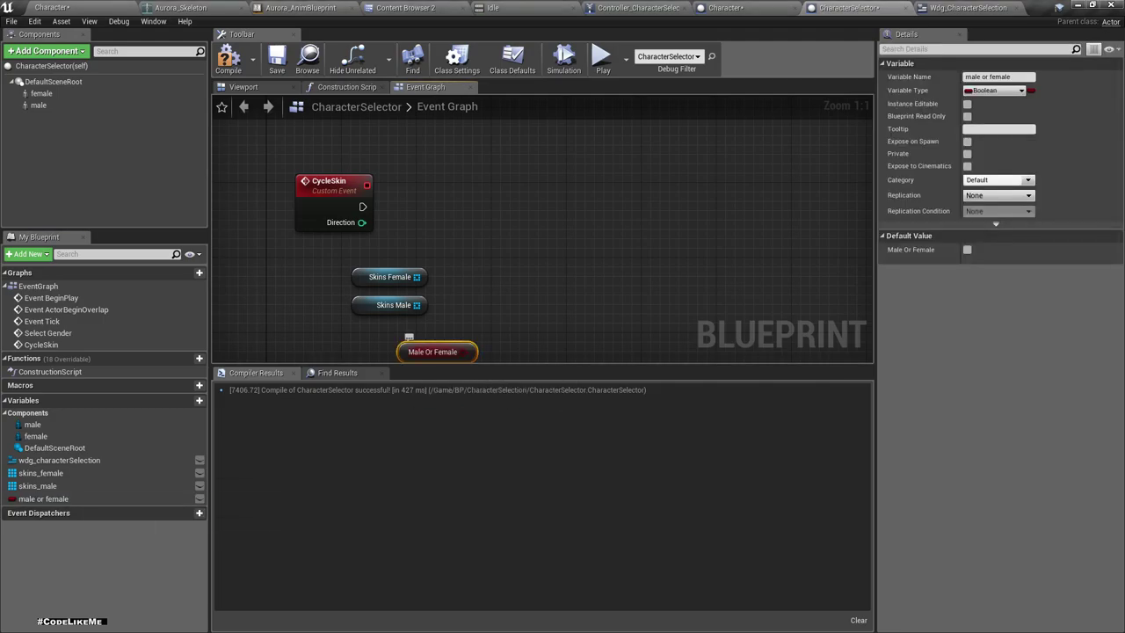
{"action": "left_click_drag", "start_coordinate": [473, 351], "coordinate": [519, 266]}
{"action": "type", "text": "se"}
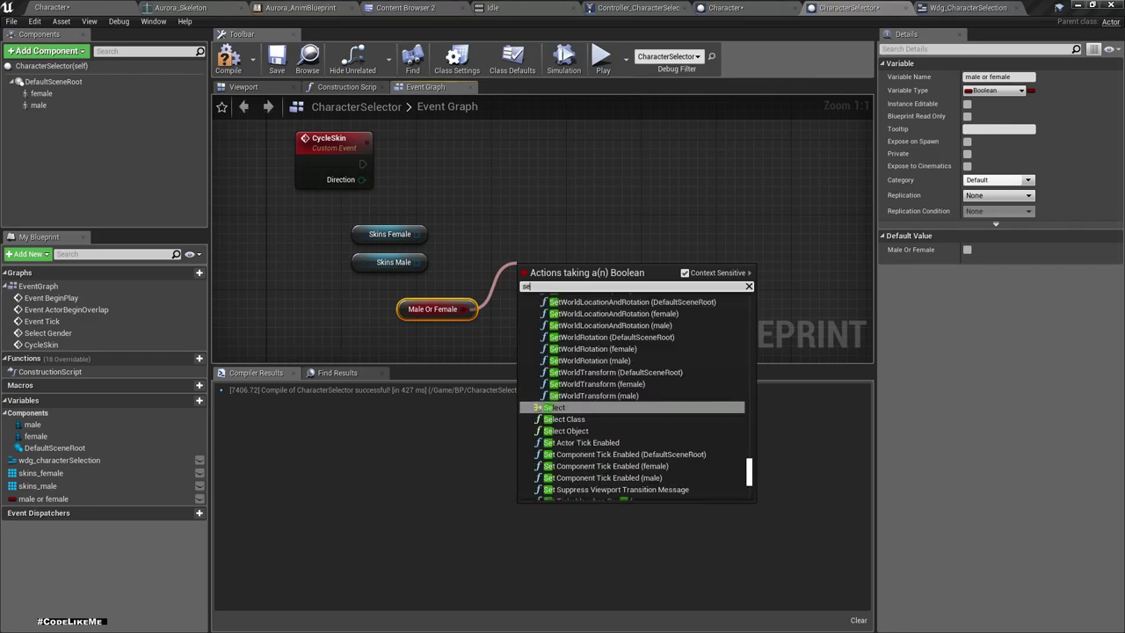
{"action": "type", "text": "le"}
{"action": "key", "text": "Return"}
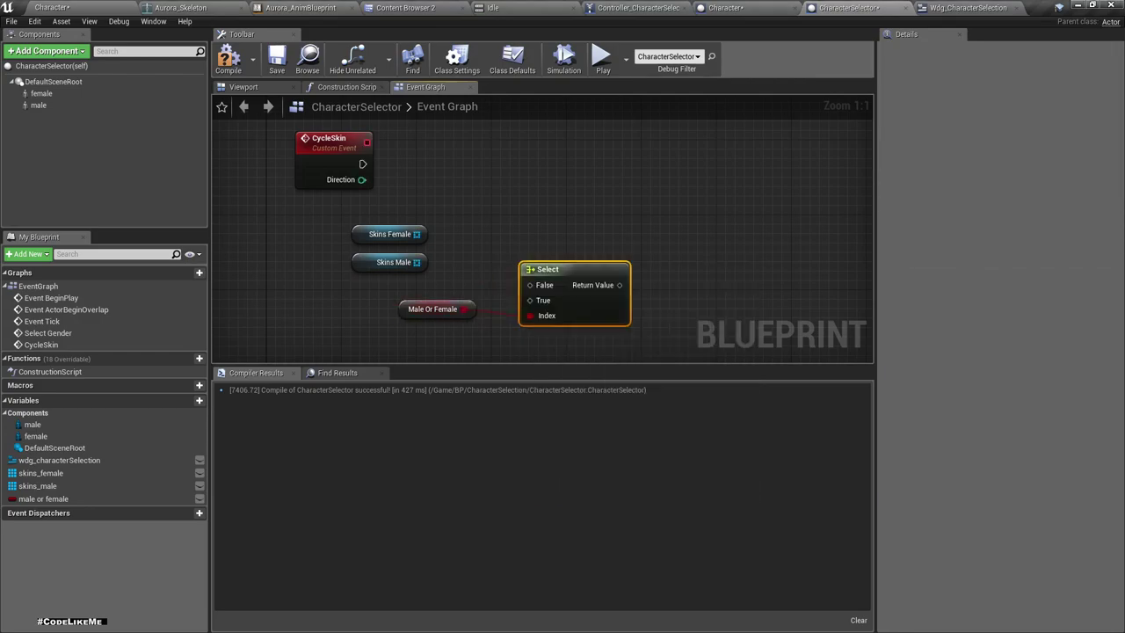
{"action": "left_click_drag", "start_coordinate": [530, 257], "coordinate": [530, 200]}
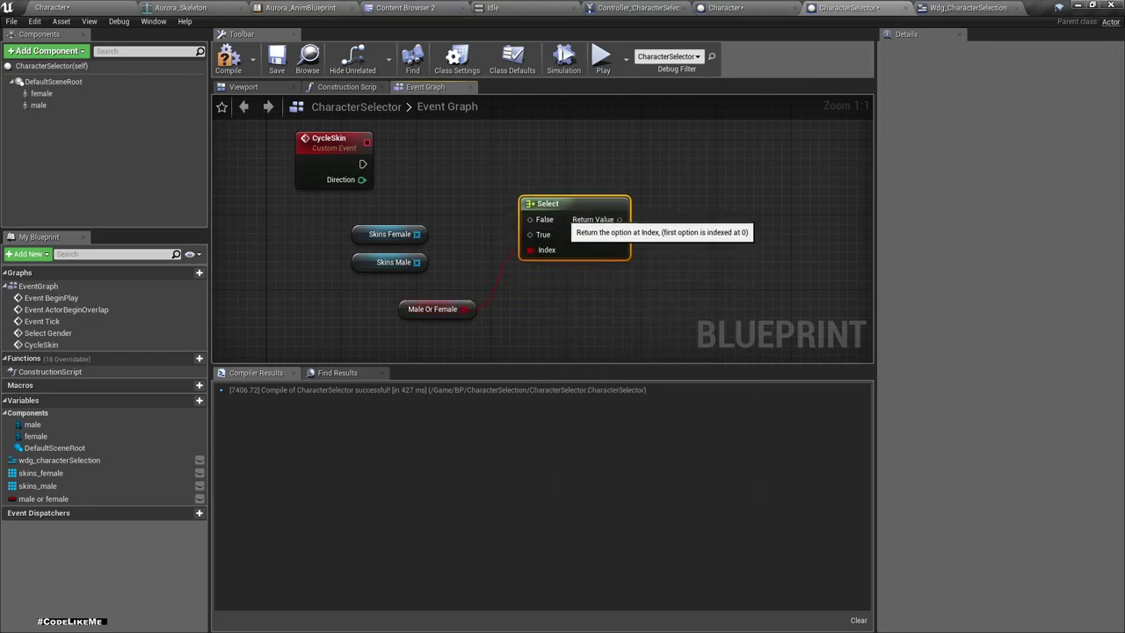
{"action": "mouse_move", "coordinate": [530, 244]}
{"action": "left_mouse_down"}
{"action": "mouse_move", "coordinate": [415, 264]}
{"action": "mouse_move", "coordinate": [538, 236]}
{"action": "mouse_move", "coordinate": [530, 230]}
{"action": "left_mouse_up"}
{"action": "right_click_drag", "start_coordinate": [527, 230], "coordinate": [500, 287]}
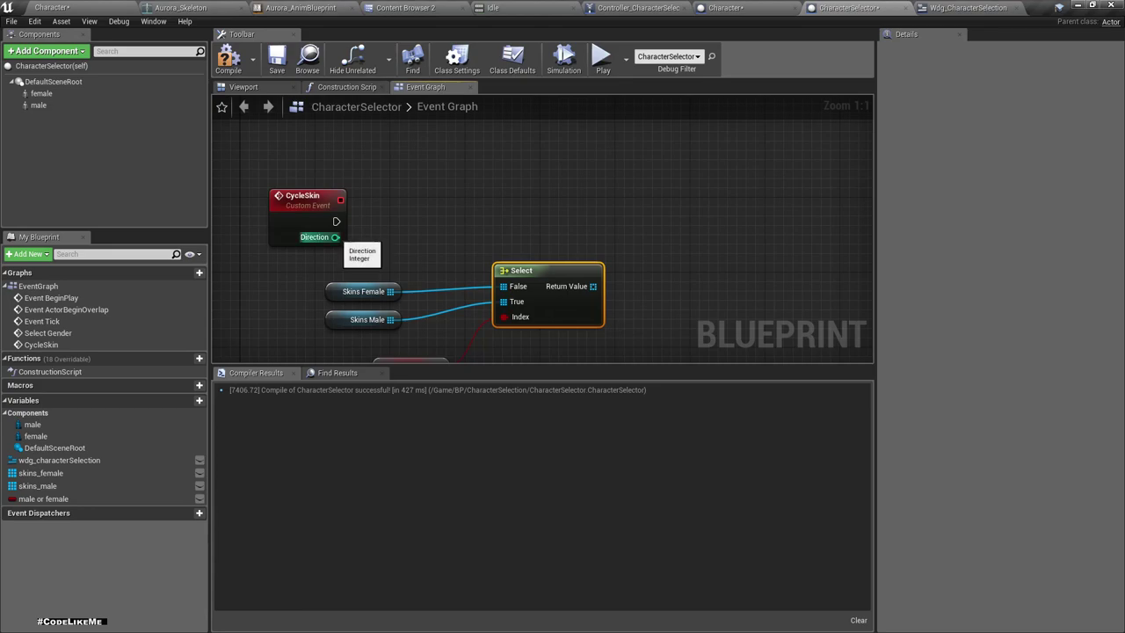
{"action": "right_click_drag", "start_coordinate": [464, 227], "coordinate": [430, 183]}
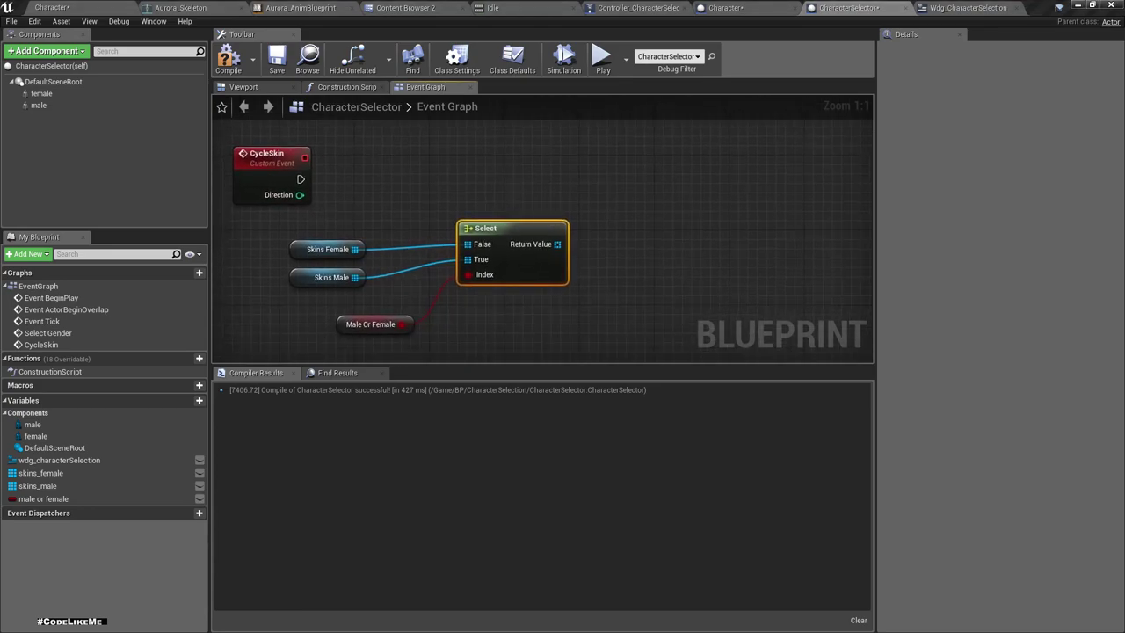
Add a new blueprint variable and make it a single Integer value
{"action": "left_click", "coordinate": [187, 400]}
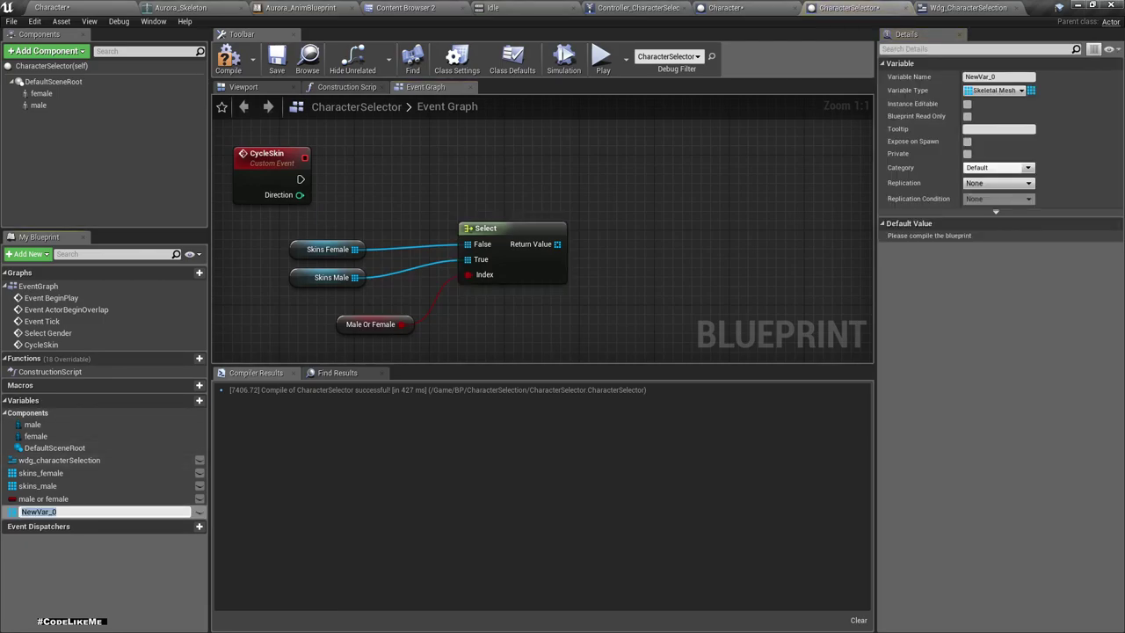
{"action": "left_click", "coordinate": [998, 90]}
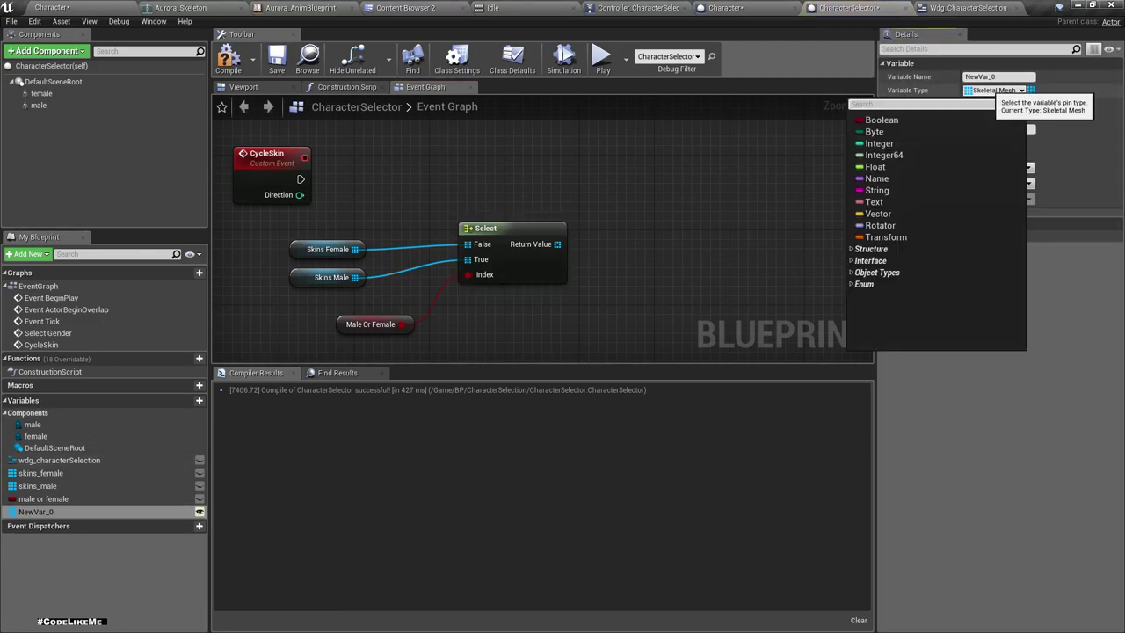
{"action": "left_click", "coordinate": [997, 90]}
{"action": "left_click", "coordinate": [967, 103]}
{"action": "left_click", "coordinate": [992, 90]}
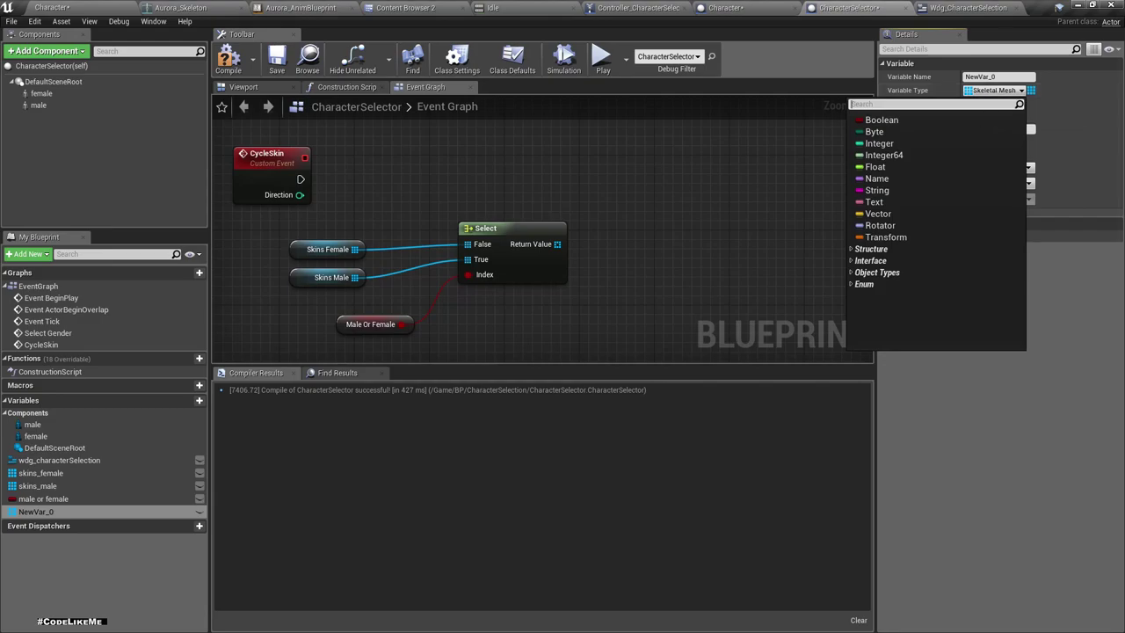
{"action": "left_click", "coordinate": [878, 144]}
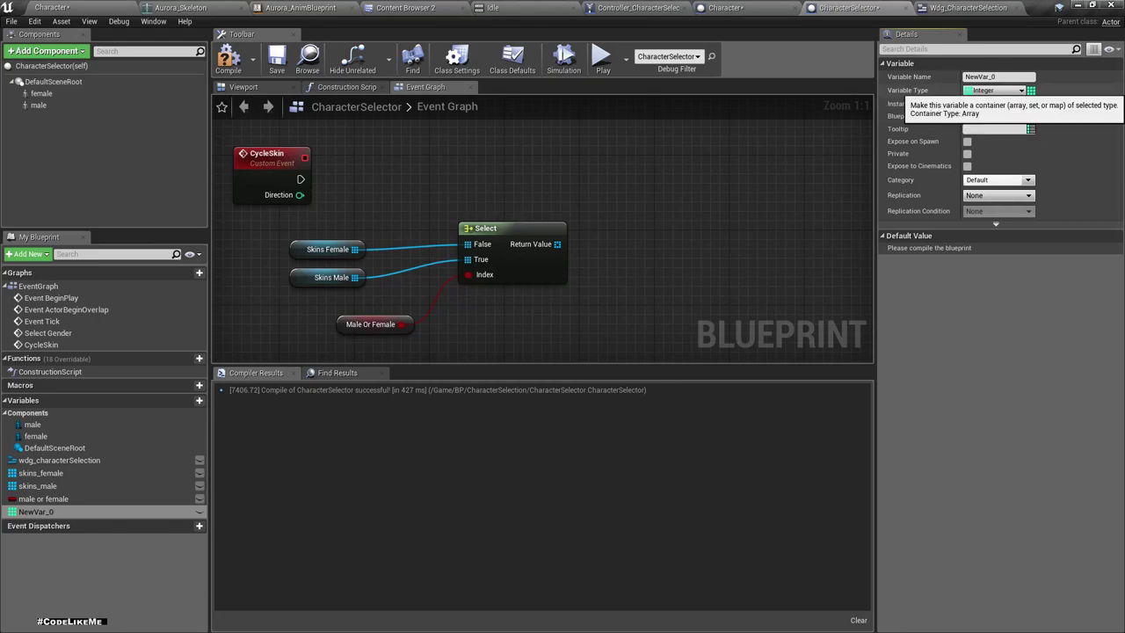
{"action": "left_click", "coordinate": [1030, 91]}
{"action": "left_click", "coordinate": [1032, 101]}
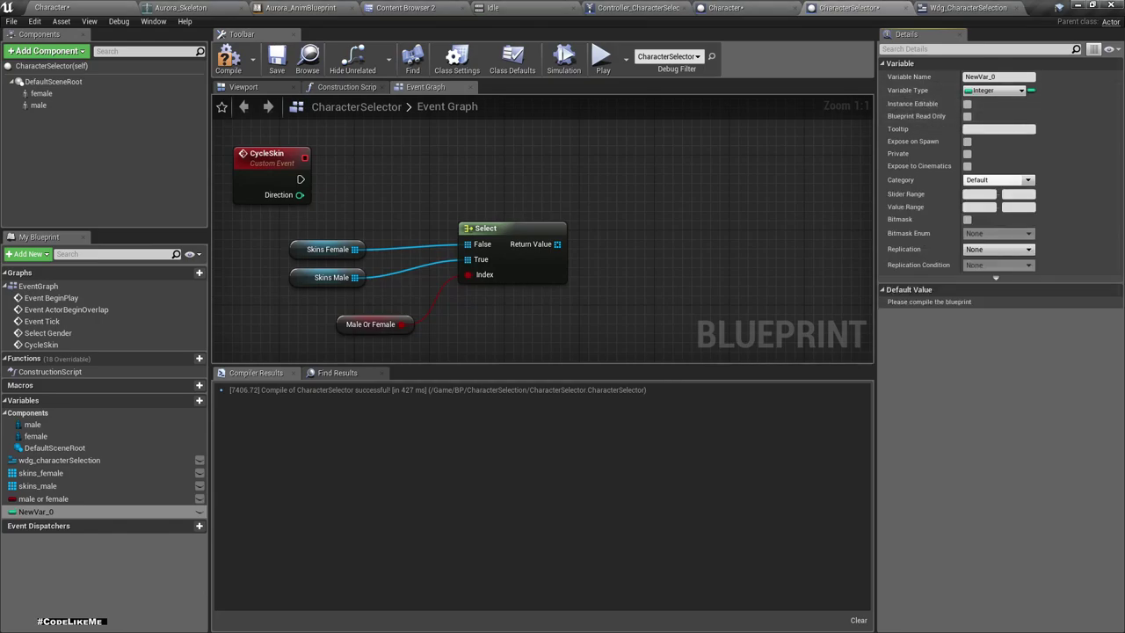
Rename the new Integer variable to selected_skin_male
{"action": "double_click", "coordinate": [40, 511]}
{"action": "type", "text": "selected_skin"}
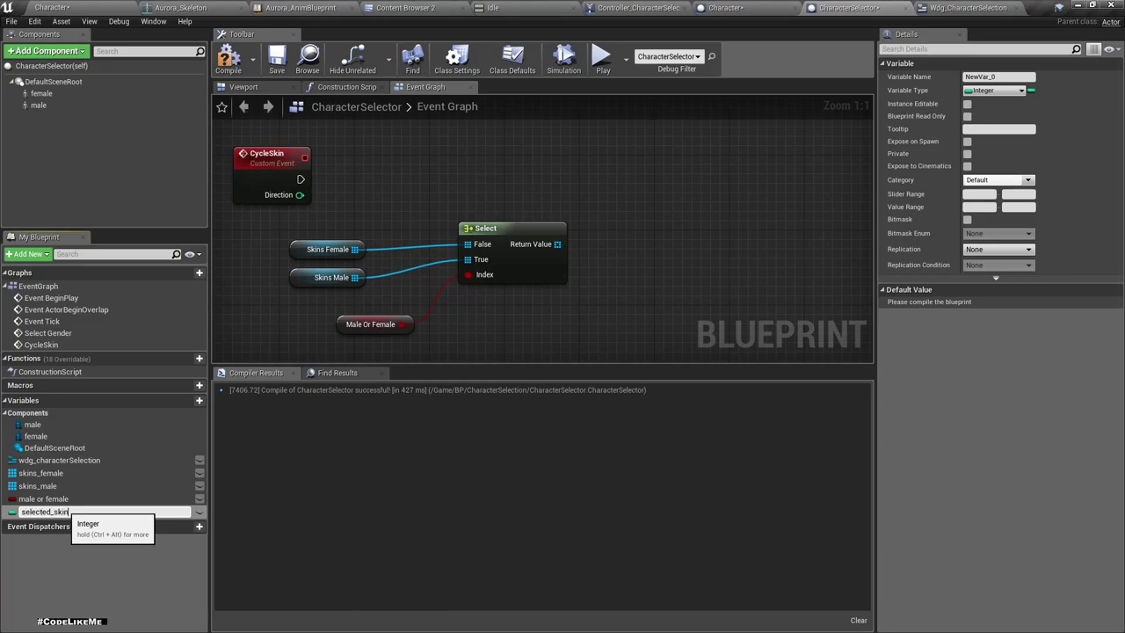
{"action": "key", "text": "Return"}
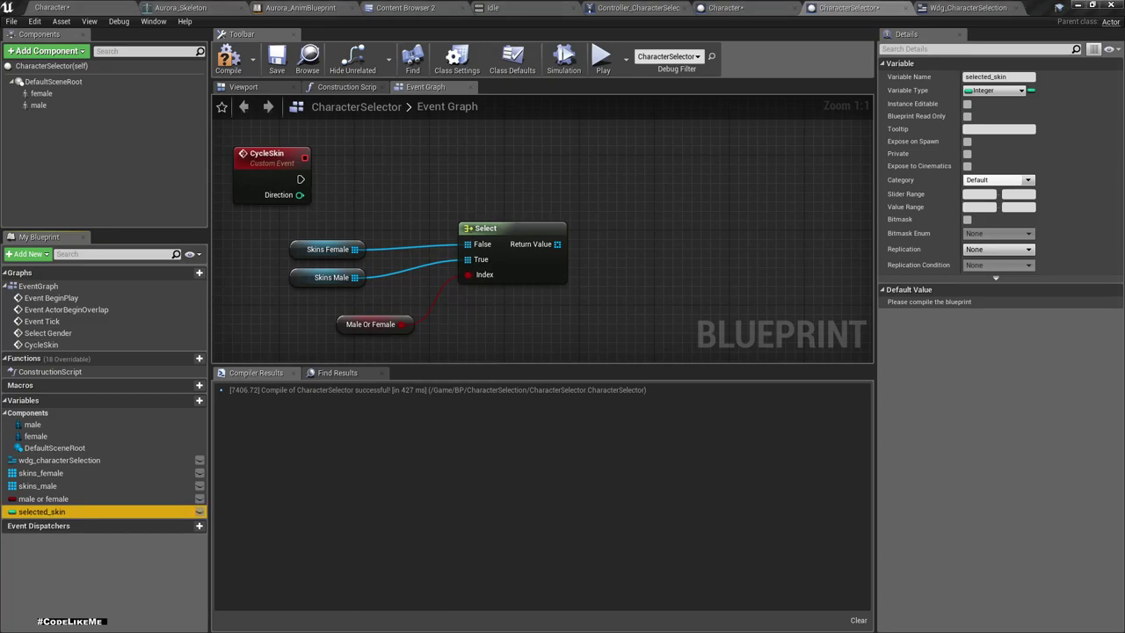
{"action": "left_click", "coordinate": [44, 498]}
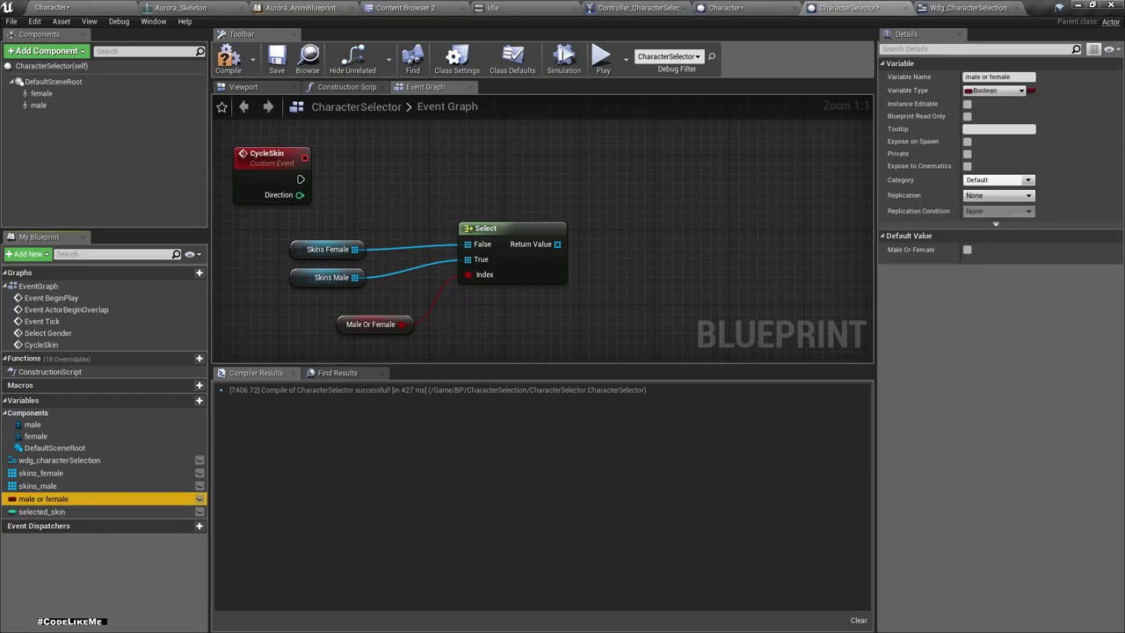
{"action": "left_click", "coordinate": [123, 512]}
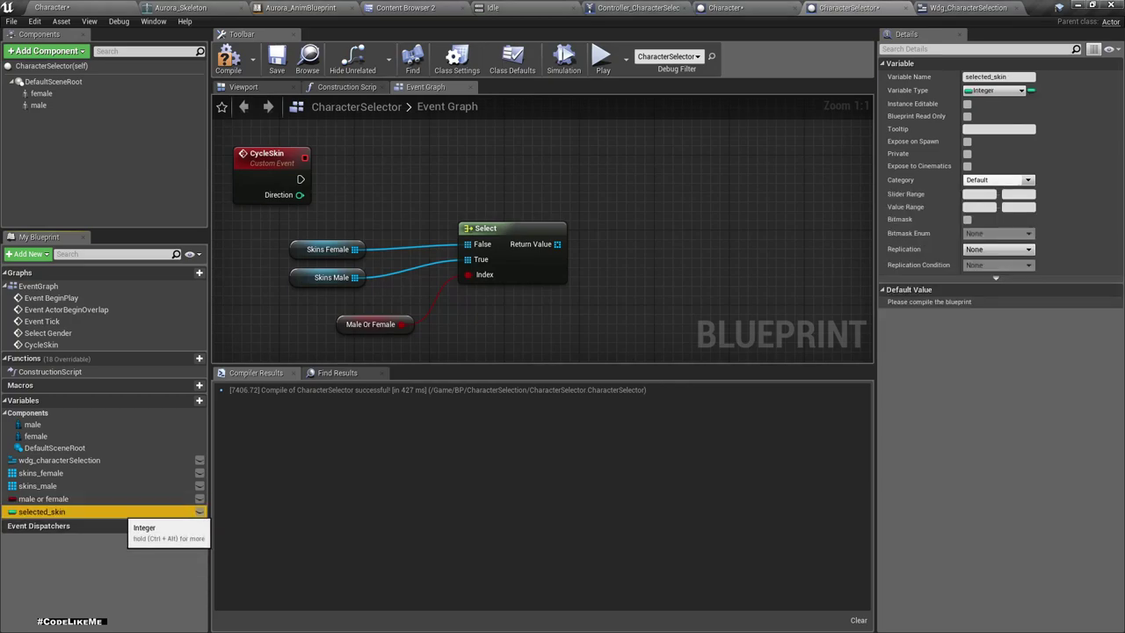
{"action": "key", "text": "F2"}
{"action": "type", "text": "_male"}
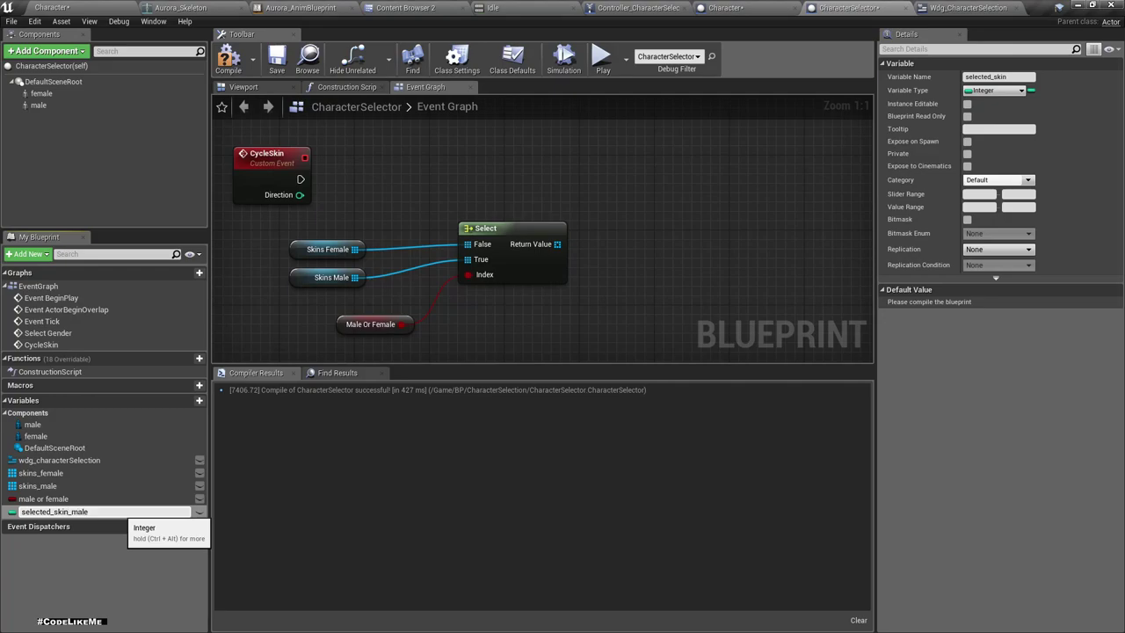
{"action": "key", "text": "Return"}
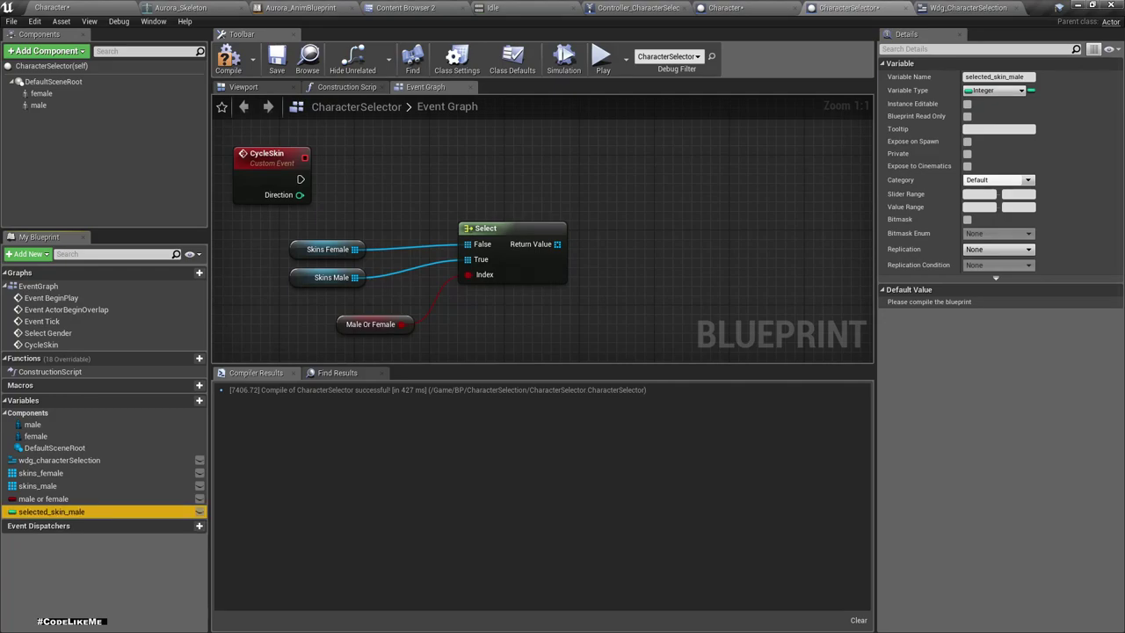
Duplicate selected_skin_male with Ctrl+W and name the copy selected_skin_female
{"action": "key", "text": "ctrl+w"}
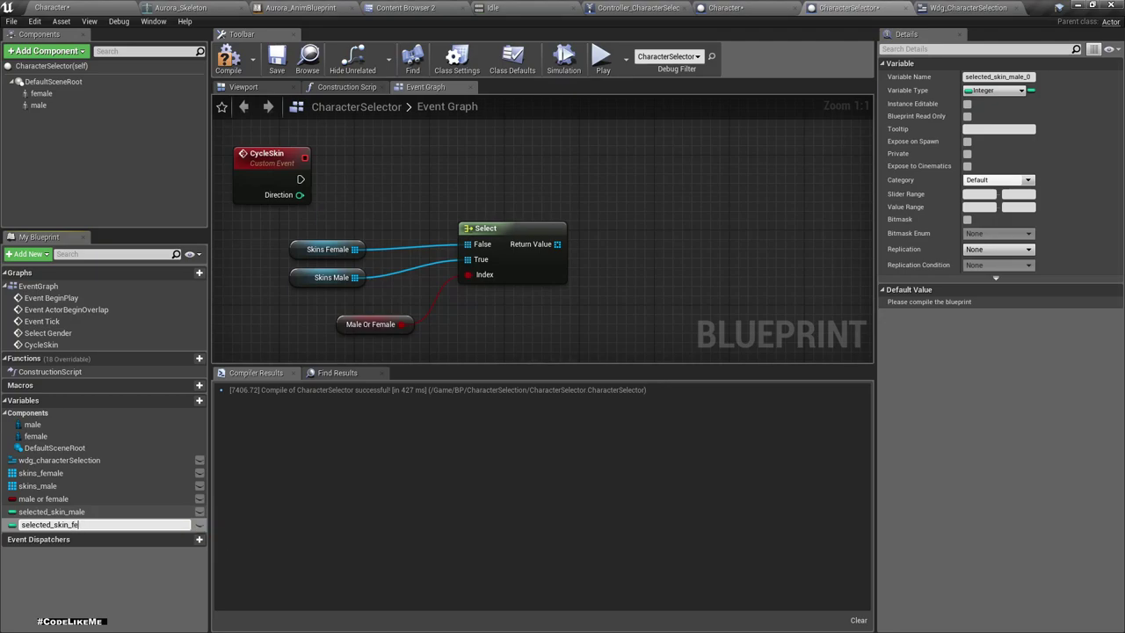
{"action": "type", "text": "male"}
{"action": "key", "text": "Return"}
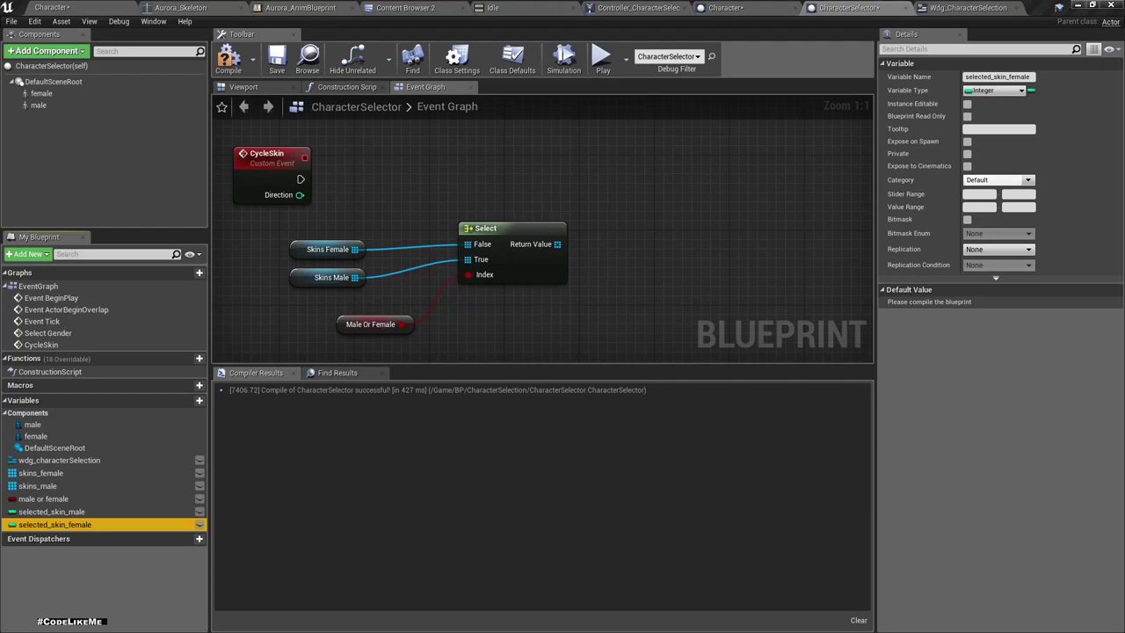
{"action": "right_click_drag", "start_coordinate": [431, 188], "coordinate": [446, 198]}
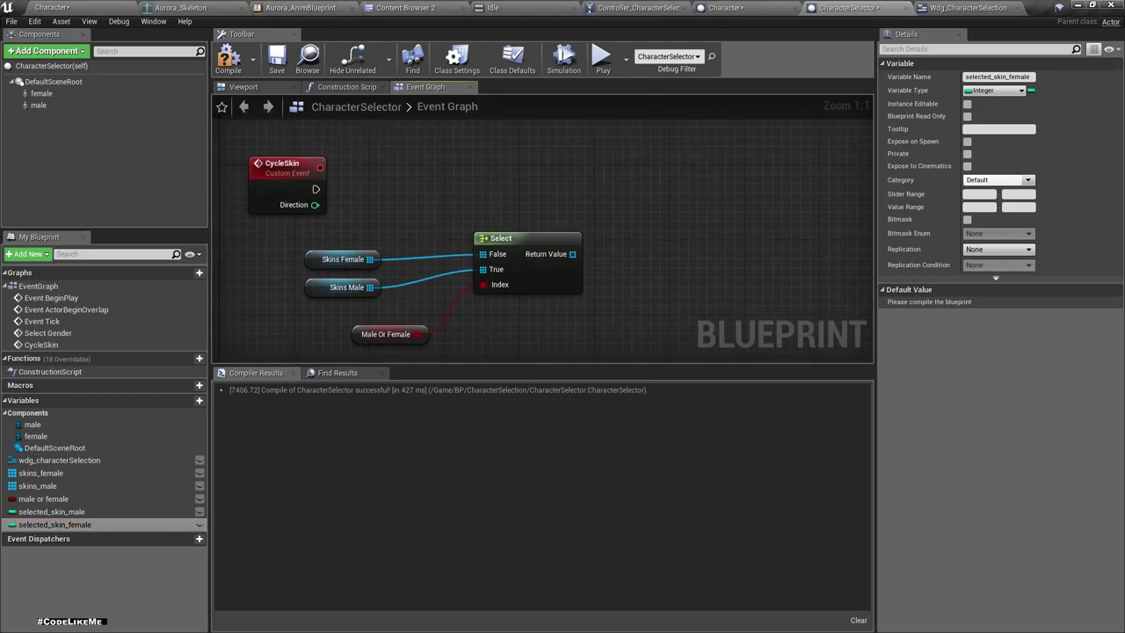
{"action": "right_click_drag", "start_coordinate": [443, 201], "coordinate": [395, 180]}
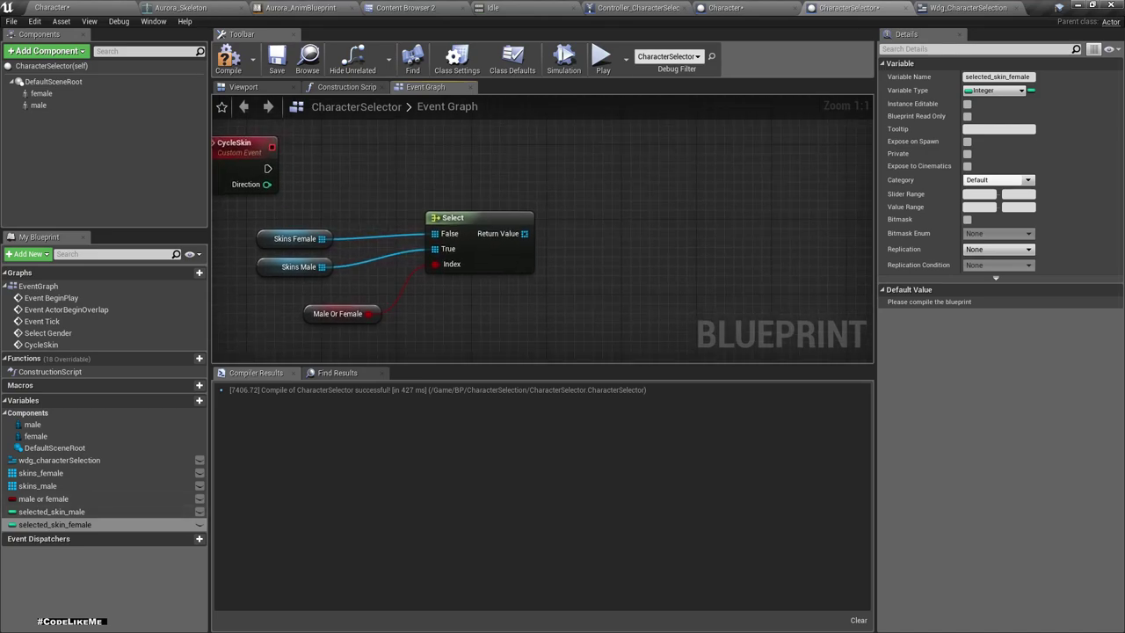
{"action": "left_click", "coordinate": [51, 511]}
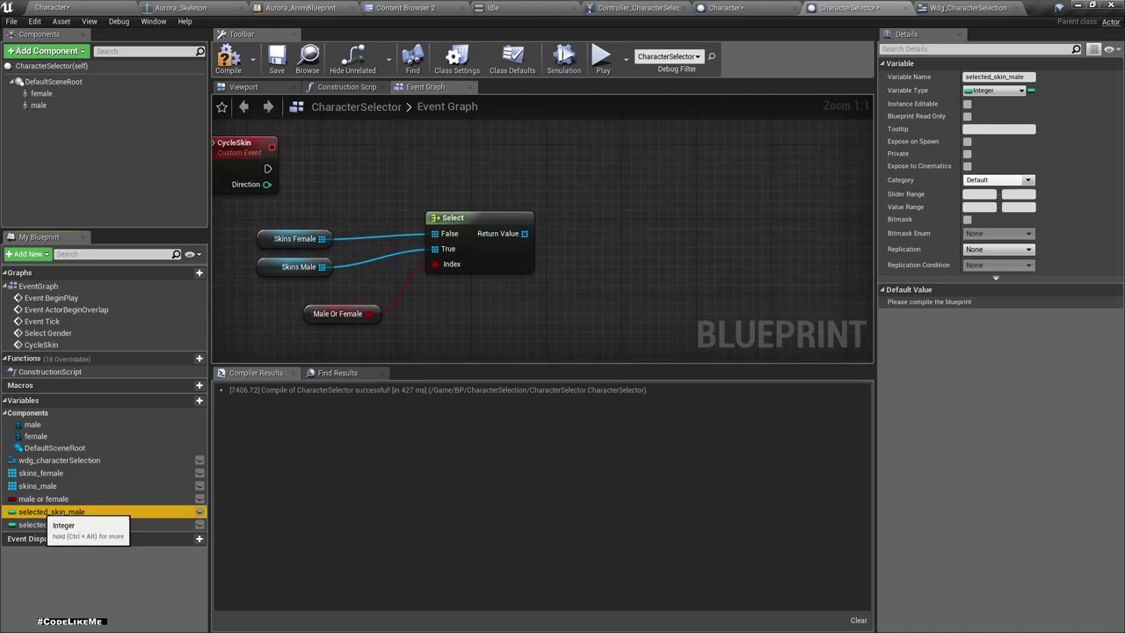
Place getters for Selected Skin Male and Selected Skin Female in the CycleSkin graph
{"action": "left_click_drag", "start_coordinate": [51, 512], "coordinate": [532, 314], "text": "ctrl"}
{"action": "left_click", "coordinate": [492, 309]}
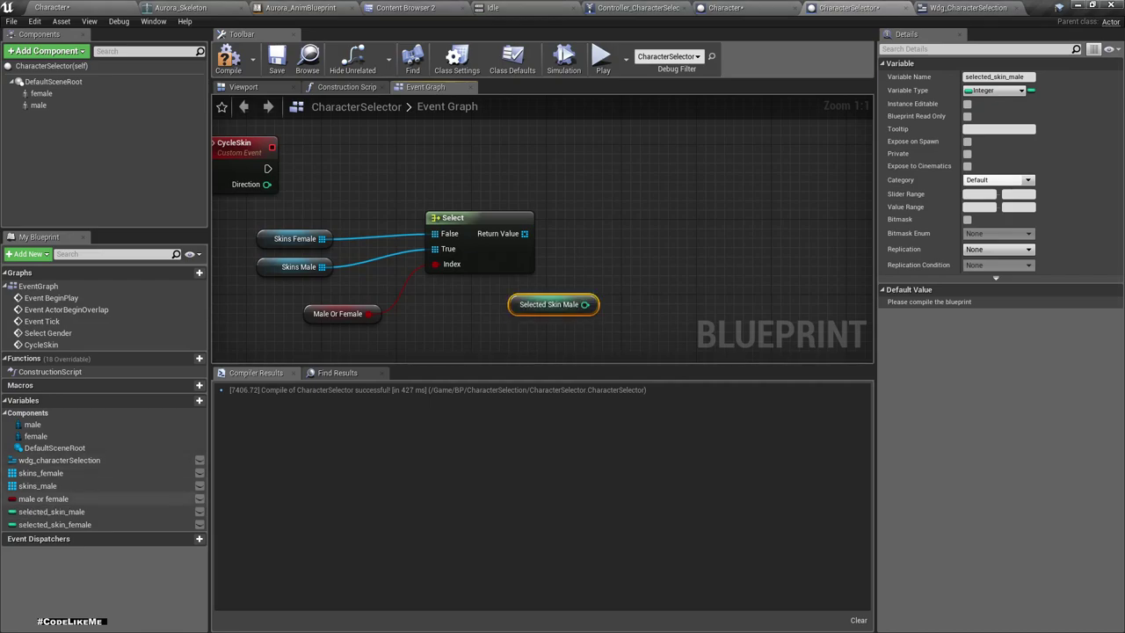
{"action": "mouse_move", "coordinate": [53, 525]}
{"action": "left_mouse_down"}
{"action": "mouse_move", "coordinate": [538, 299]}
{"action": "mouse_move", "coordinate": [527, 295]}
{"action": "mouse_move", "coordinate": [558, 323]}
{"action": "mouse_move", "coordinate": [508, 280]}
{"action": "left_mouse_up"}
{"action": "left_click_drag", "start_coordinate": [567, 323], "coordinate": [625, 258]}
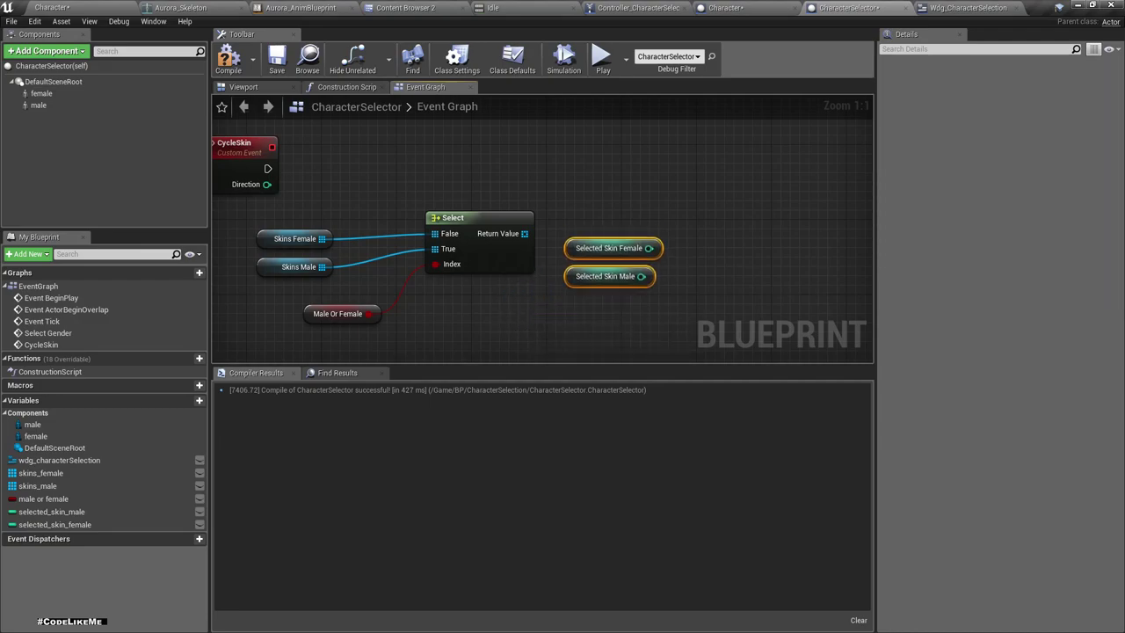
{"action": "right_click_drag", "start_coordinate": [655, 259], "coordinate": [612, 229]}
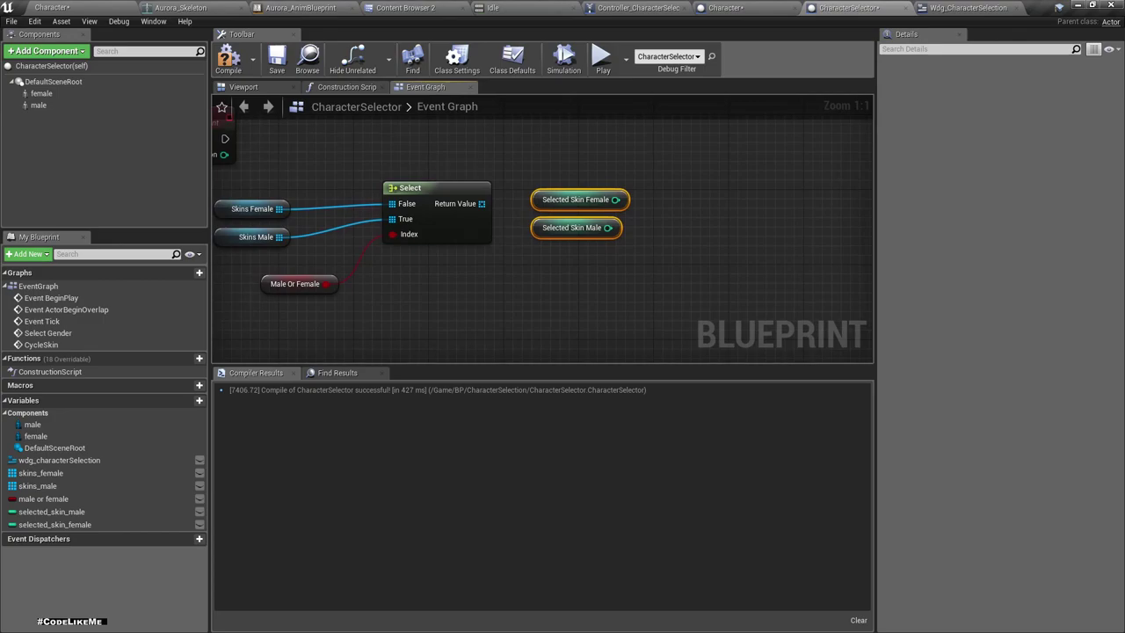
Add a Select node driven by Male Or Female, with Selected Skin Male and Selected Skin Female wired in
{"action": "left_click_drag", "start_coordinate": [325, 284], "coordinate": [529, 300]}
{"action": "type", "text": "sel"}
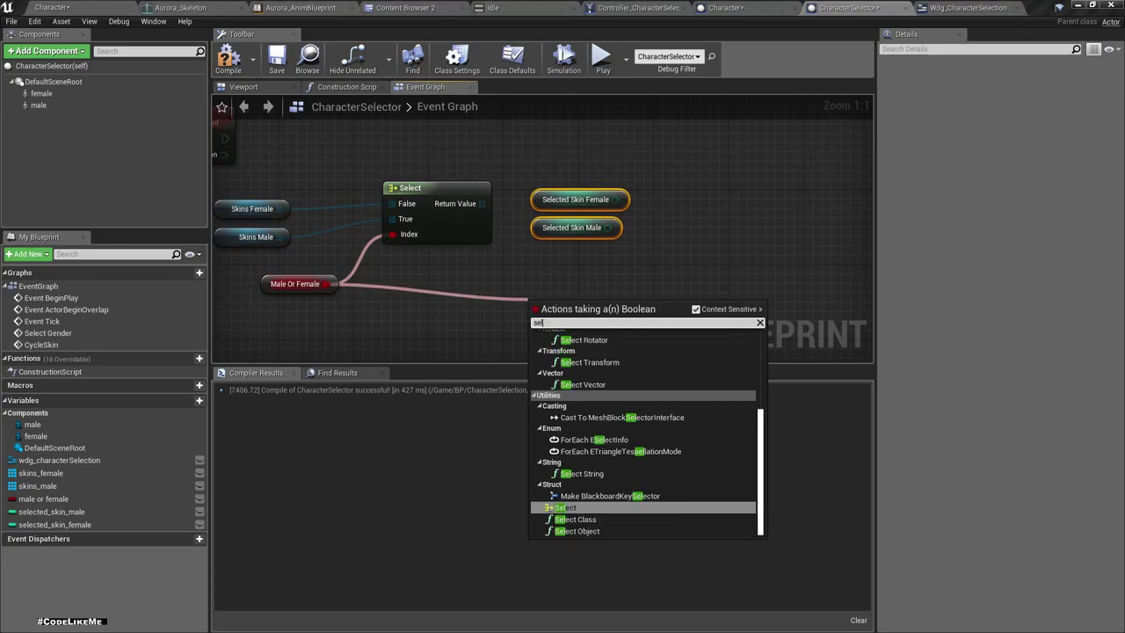
{"action": "type", "text": "e"}
{"action": "key", "text": "Return"}
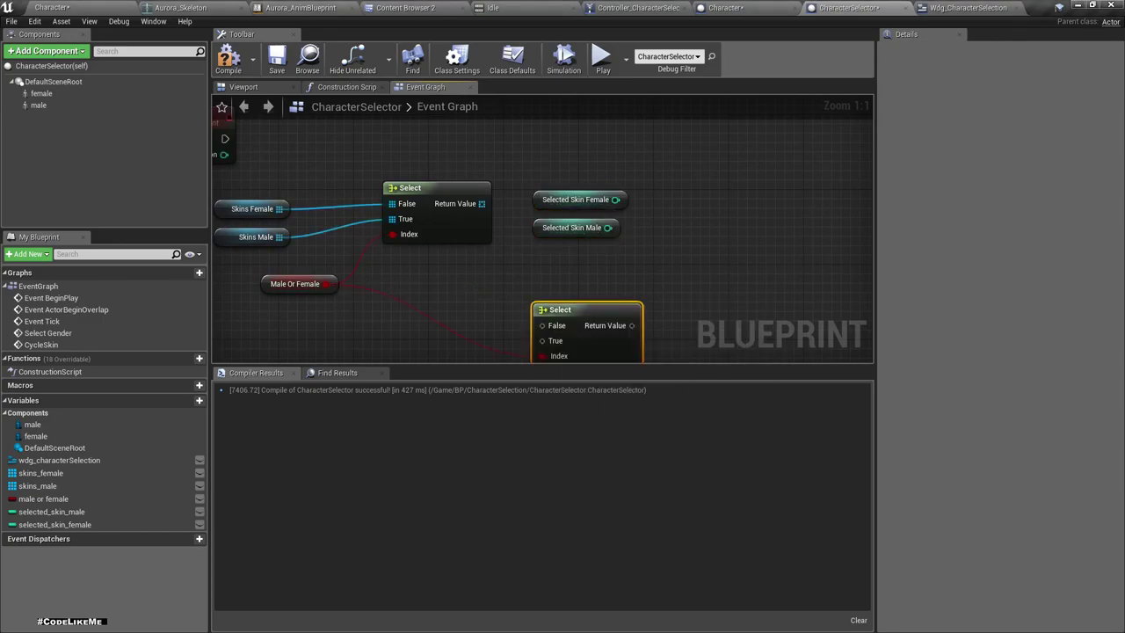
{"action": "right_click_drag", "start_coordinate": [615, 263], "coordinate": [544, 263]}
{"action": "left_click_drag", "start_coordinate": [492, 309], "coordinate": [613, 207]}
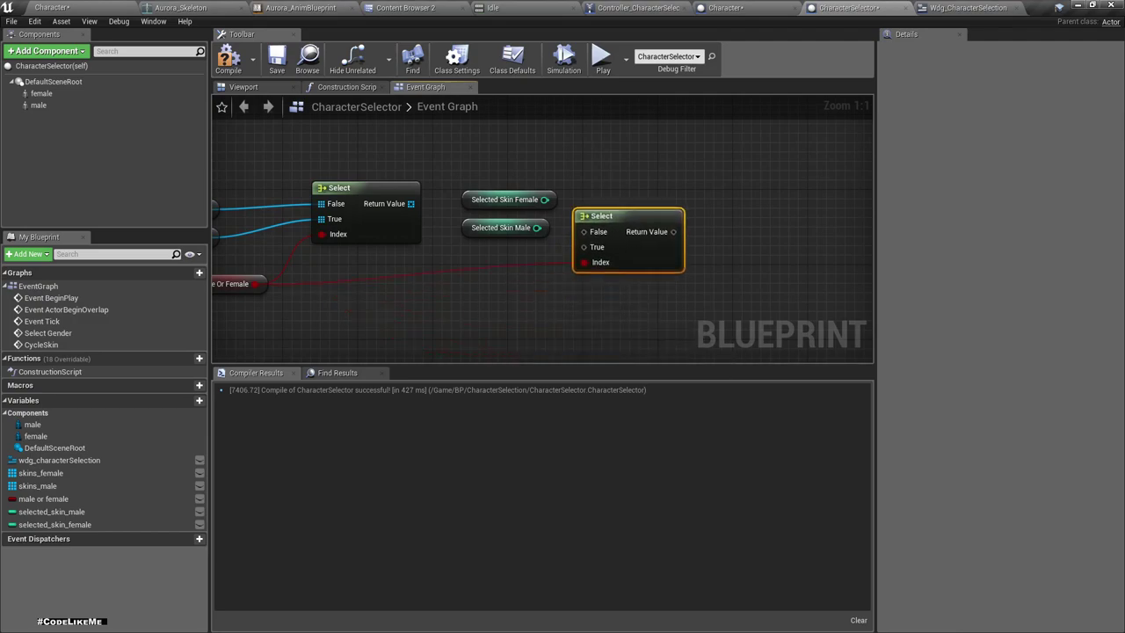
{"action": "left_click_drag", "start_coordinate": [537, 227], "coordinate": [581, 237]}
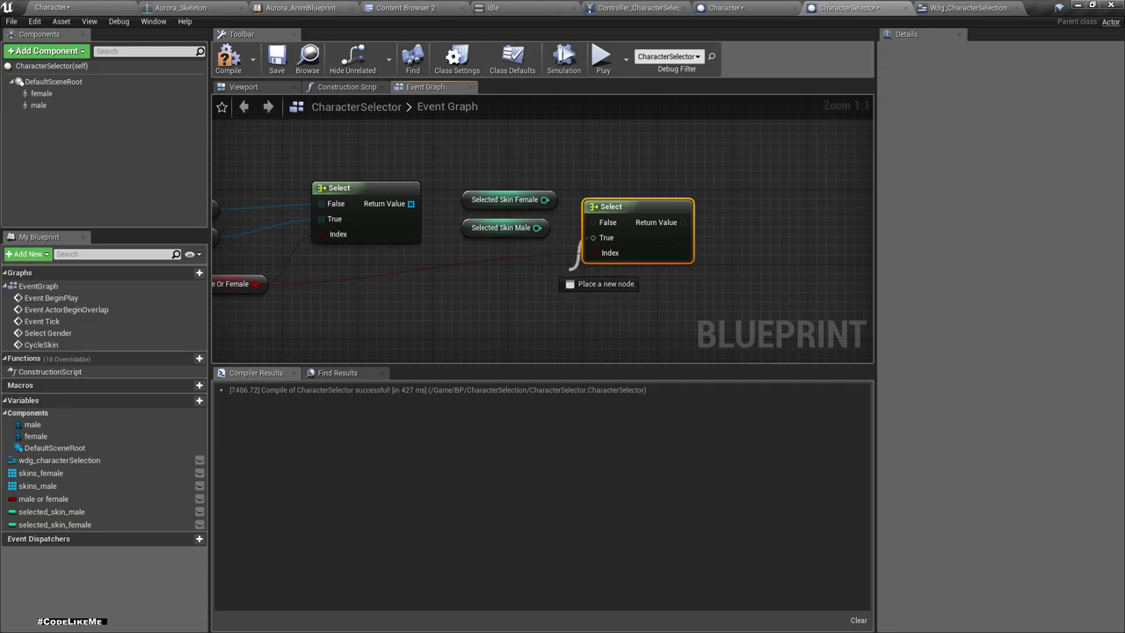
{"action": "left_click_drag", "start_coordinate": [581, 237], "coordinate": [593, 237]}
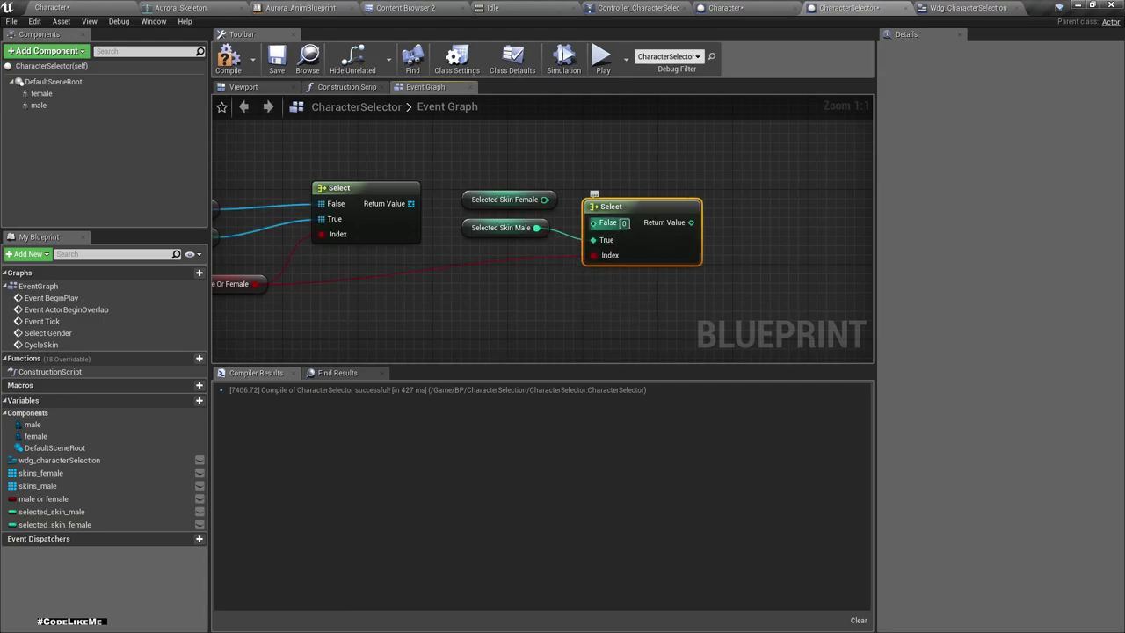
{"action": "left_click_drag", "start_coordinate": [544, 199], "coordinate": [593, 222]}
Add a by-ref Set node from the skin Select's output, then delete it again
{"action": "left_click_drag", "start_coordinate": [682, 223], "coordinate": [701, 228]}
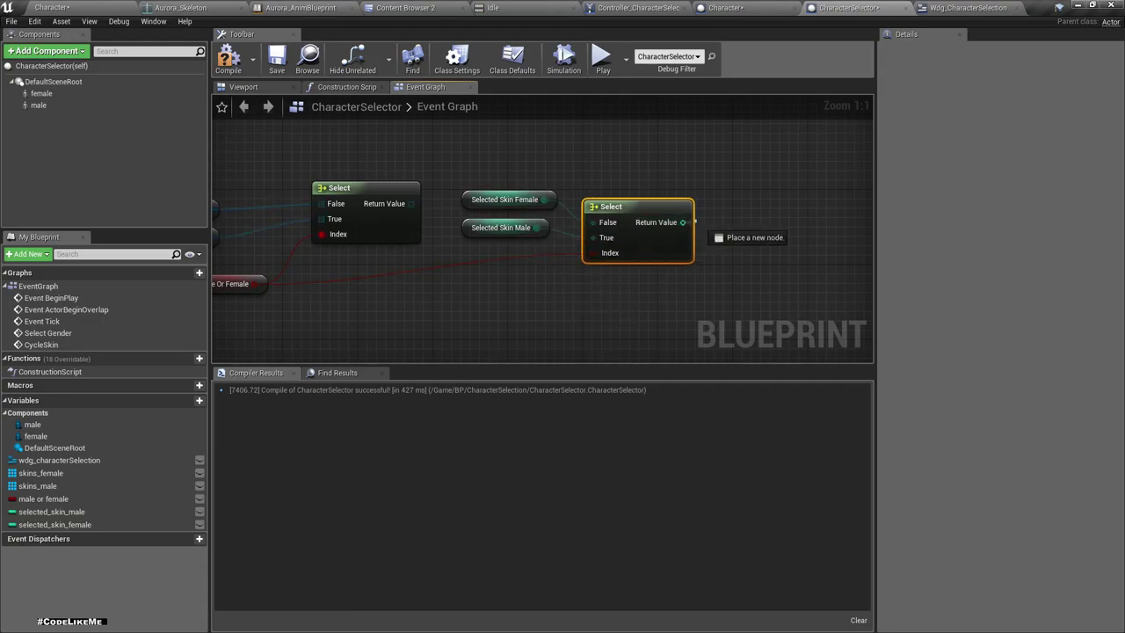
{"action": "type", "text": "set"}
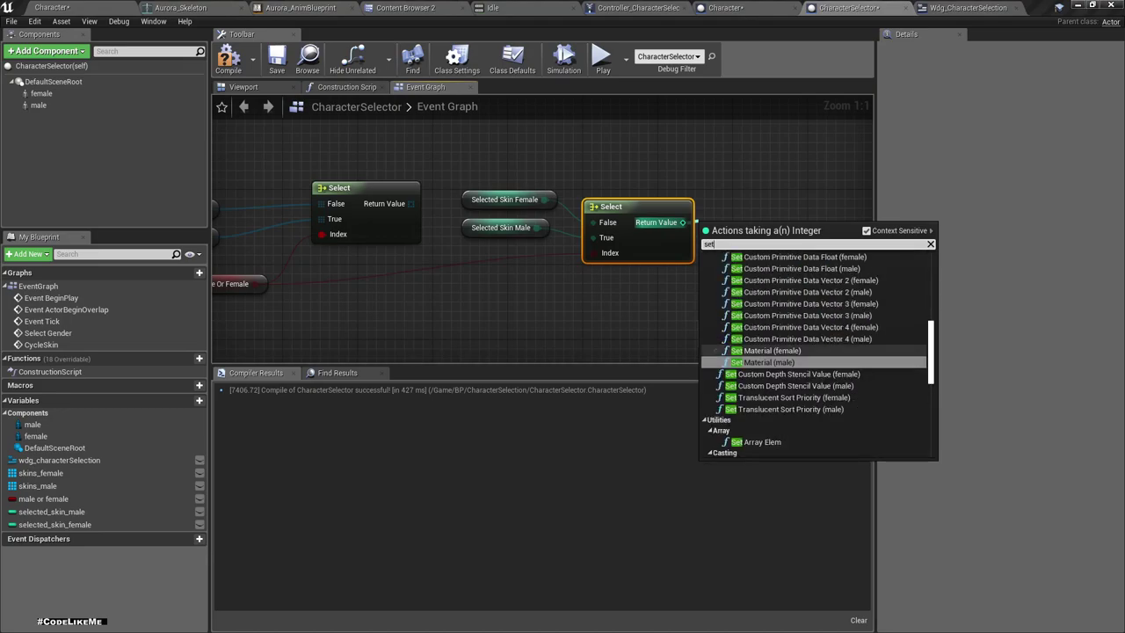
{"action": "scroll", "coordinate": [795, 352], "scroll_direction": "down", "scroll_amount": 3}
{"action": "scroll", "coordinate": [800, 344], "scroll_direction": "down", "scroll_amount": 3}
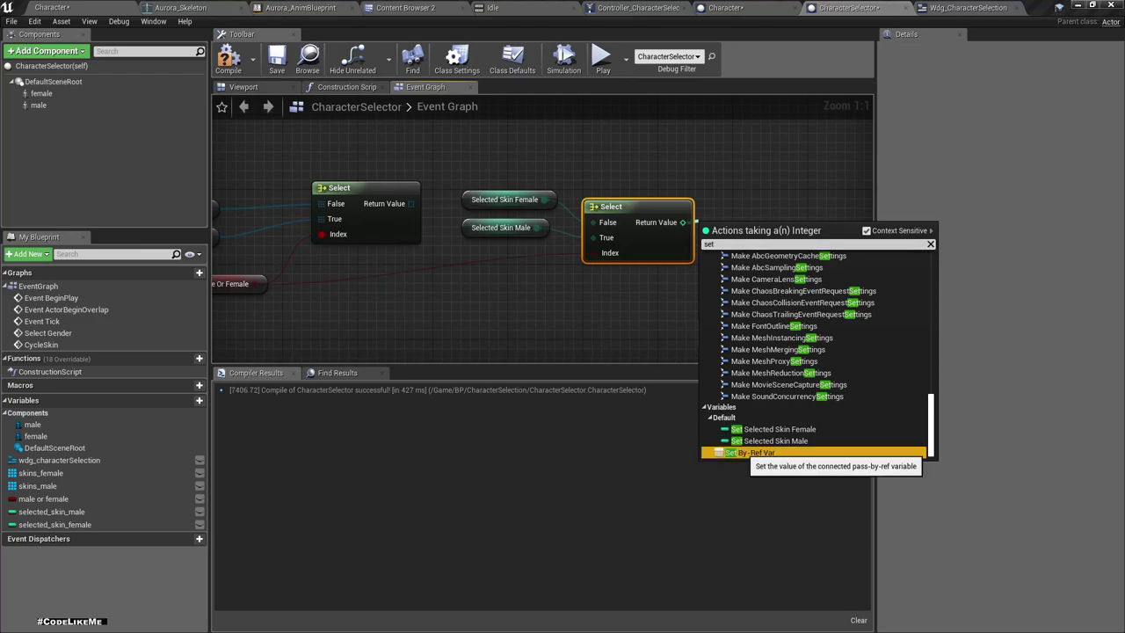
{"action": "left_click", "coordinate": [750, 453]}
{"action": "key", "text": "Delete"}
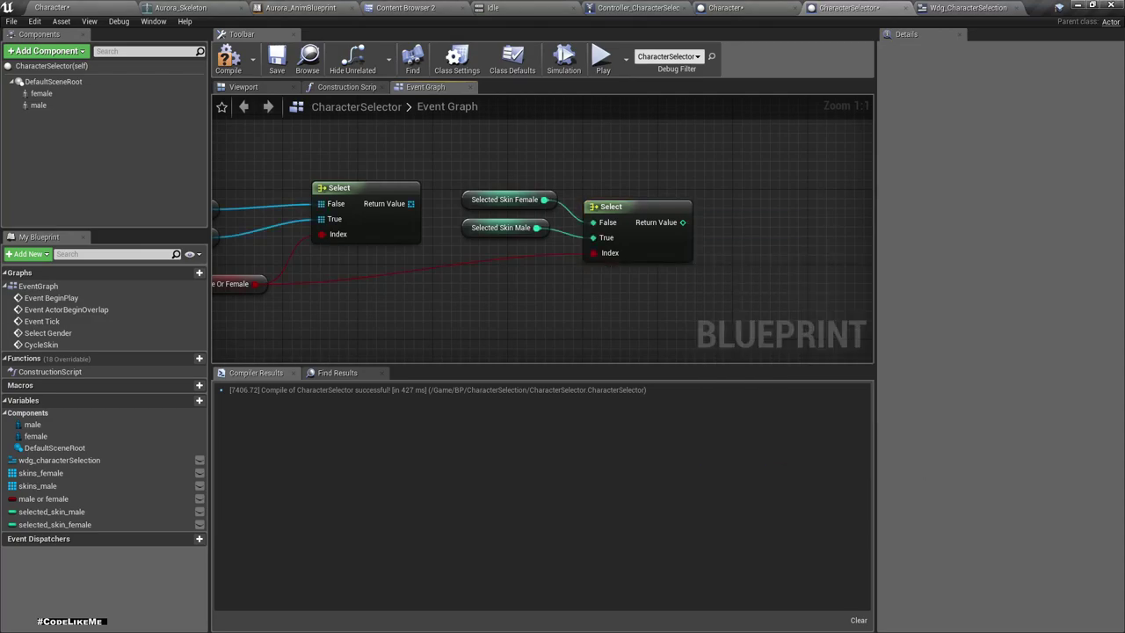
{"action": "scroll", "coordinate": [542, 229], "scroll_direction": "down", "scroll_amount": 1}
Place the Female and Male component nodes in the graph, with Female above Male
{"action": "mouse_move", "coordinate": [371, 244]}
{"action": "right_mouse_down"}
{"action": "mouse_move", "coordinate": [385, 222]}
{"action": "mouse_move", "coordinate": [368, 222]}
{"action": "right_mouse_up"}
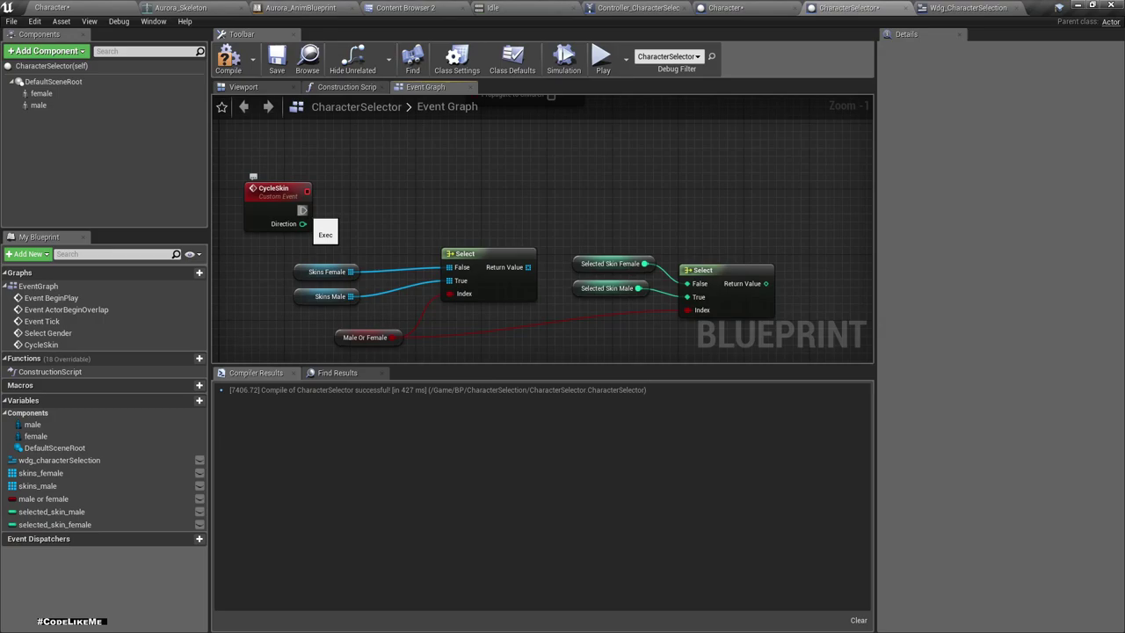
{"action": "mouse_move", "coordinate": [304, 210]}
{"action": "left_mouse_down"}
{"action": "mouse_move", "coordinate": [316, 225]}
{"action": "mouse_move", "coordinate": [471, 190]}
{"action": "mouse_move", "coordinate": [304, 210]}
{"action": "left_mouse_up"}
{"action": "right_click_drag", "start_coordinate": [606, 180], "coordinate": [544, 167]}
{"action": "scroll", "coordinate": [578, 166], "scroll_direction": "down", "scroll_amount": 1}
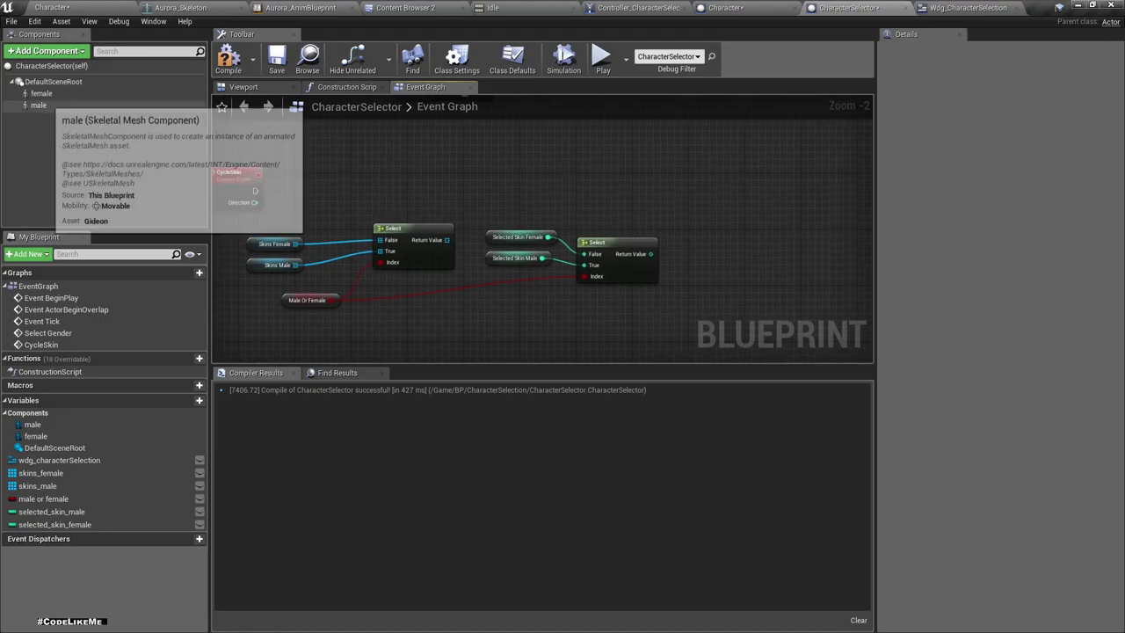
{"action": "left_click", "coordinate": [42, 94]}
{"action": "left_click", "coordinate": [38, 105], "text": "shift"}
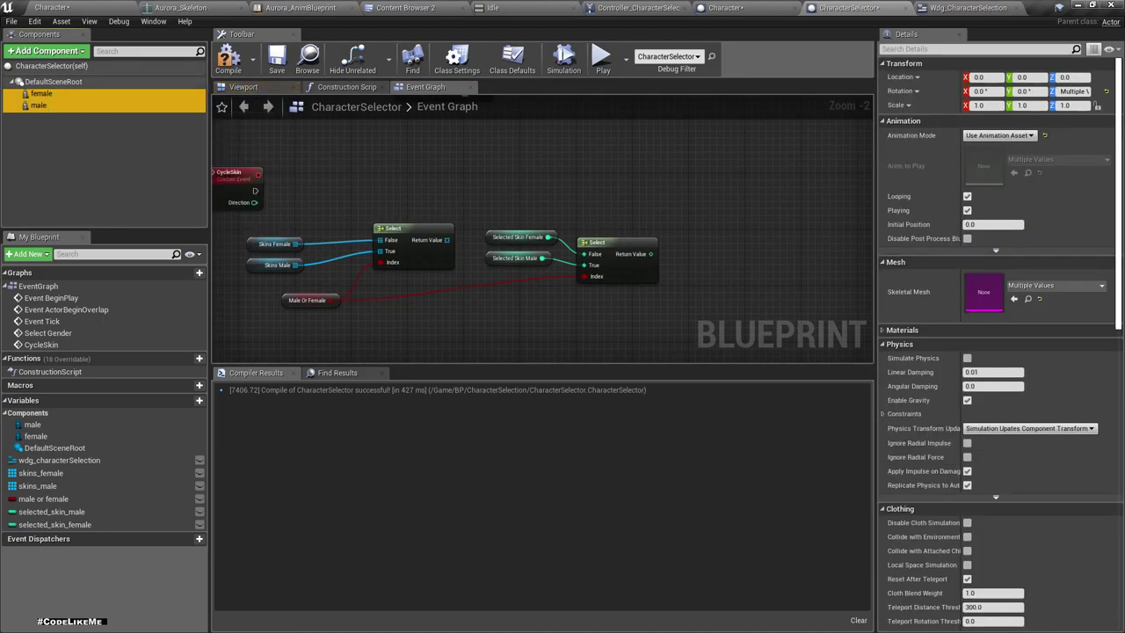
{"action": "left_click_drag", "start_coordinate": [39, 105], "coordinate": [738, 268]}
{"action": "right_click_drag", "start_coordinate": [738, 316], "coordinate": [657, 316]}
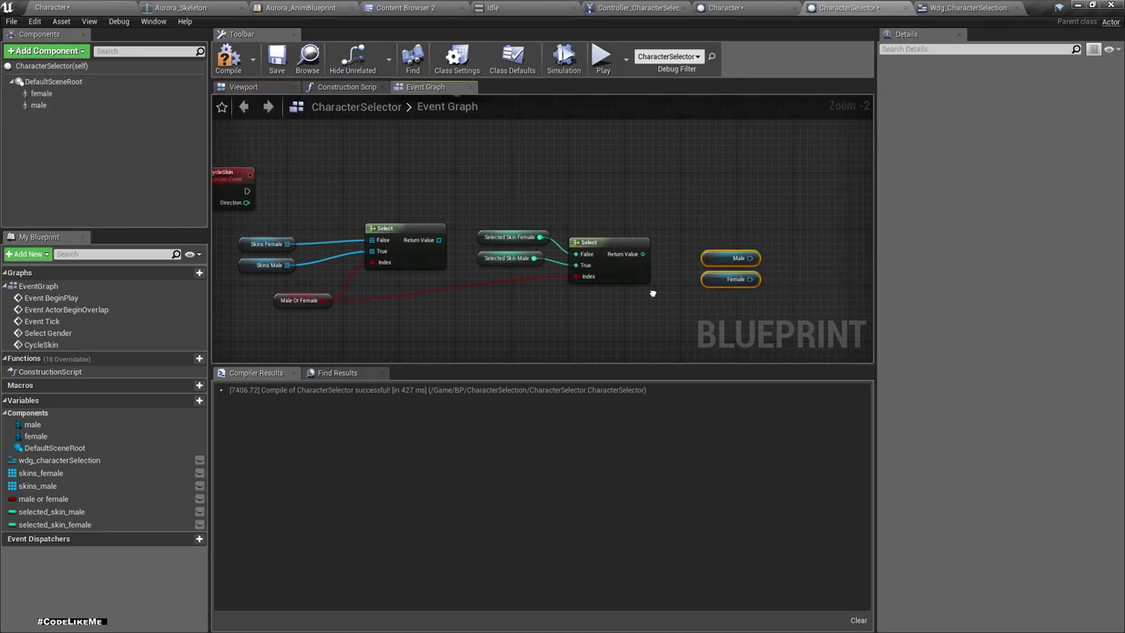
{"action": "left_click", "coordinate": [657, 325]}
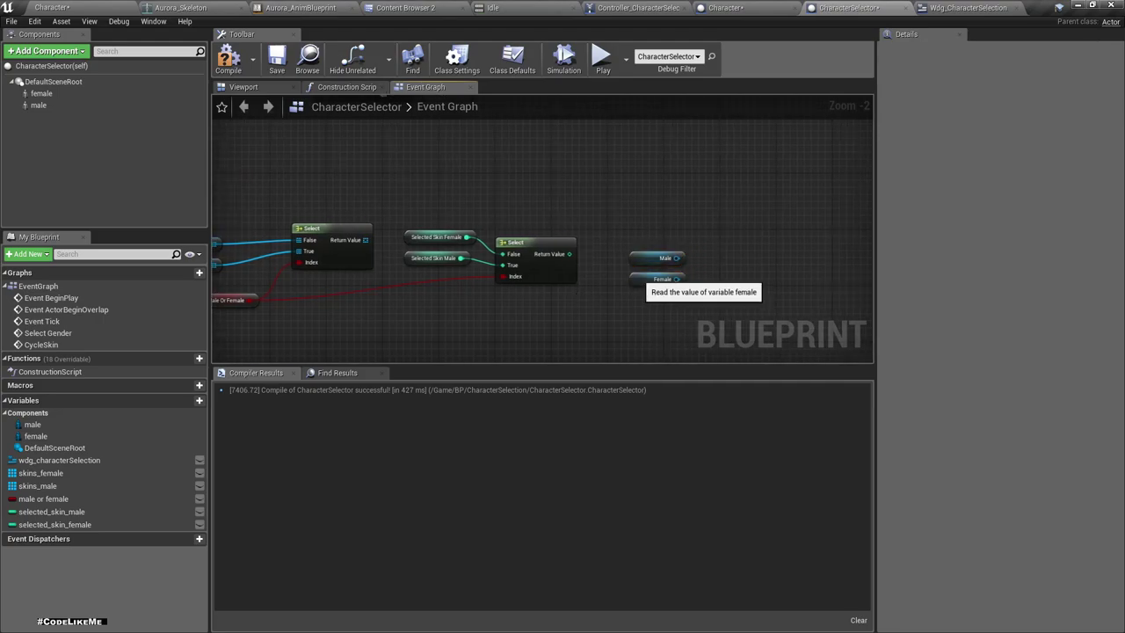
{"action": "left_click_drag", "start_coordinate": [661, 278], "coordinate": [663, 240]}
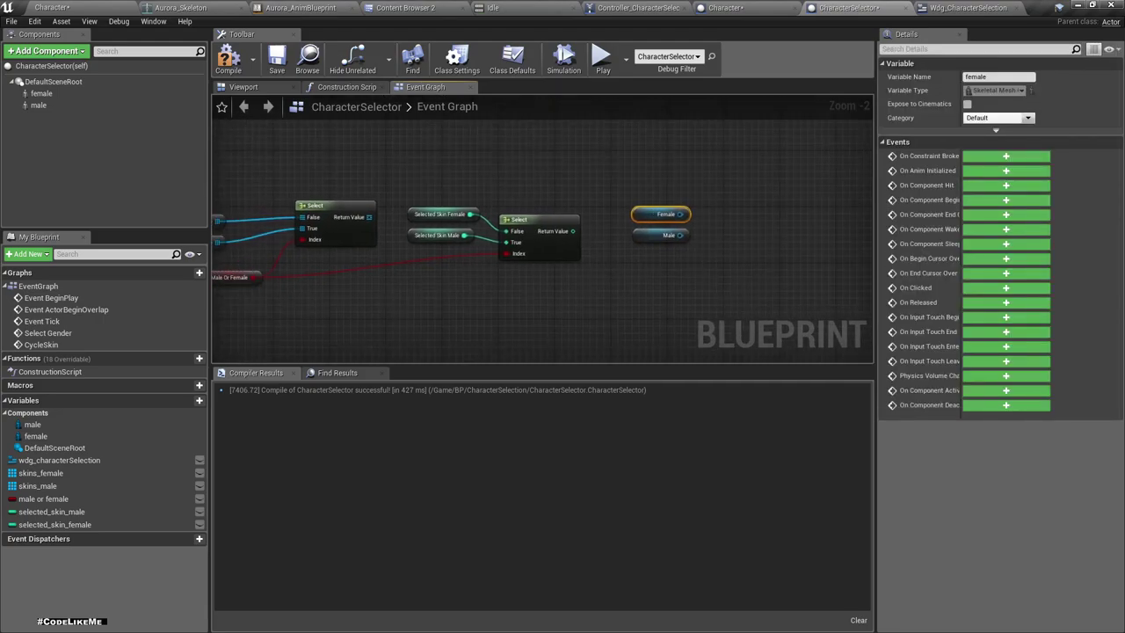
Add a Select node driven by Male Or Female and wire Female and Male into it
{"action": "left_click_drag", "start_coordinate": [255, 278], "coordinate": [733, 286]}
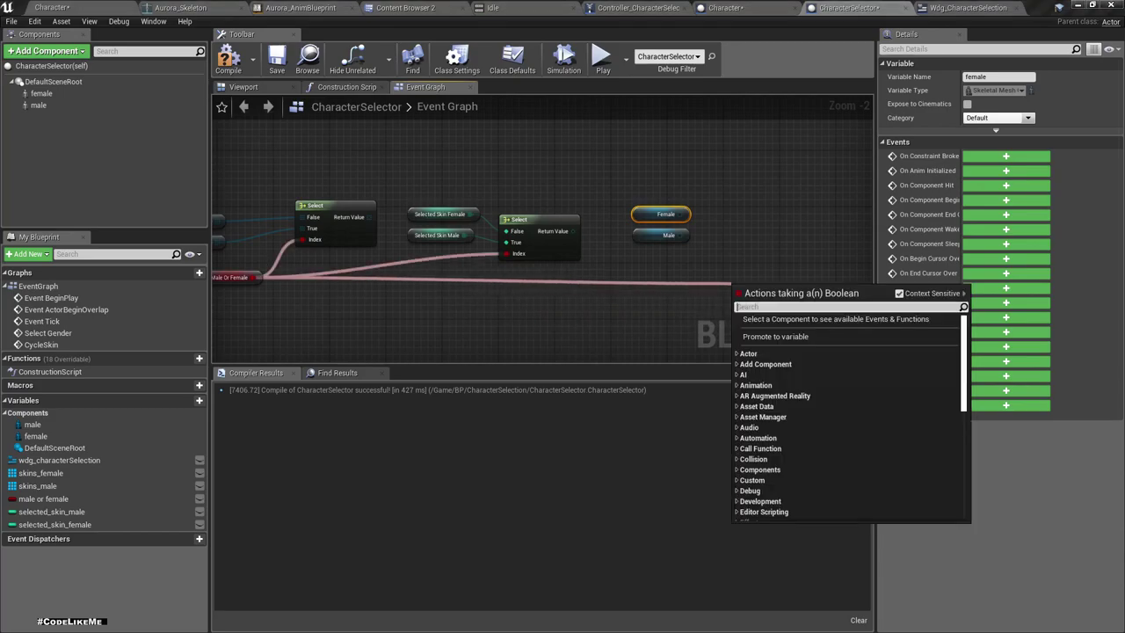
{"action": "type", "text": "select"}
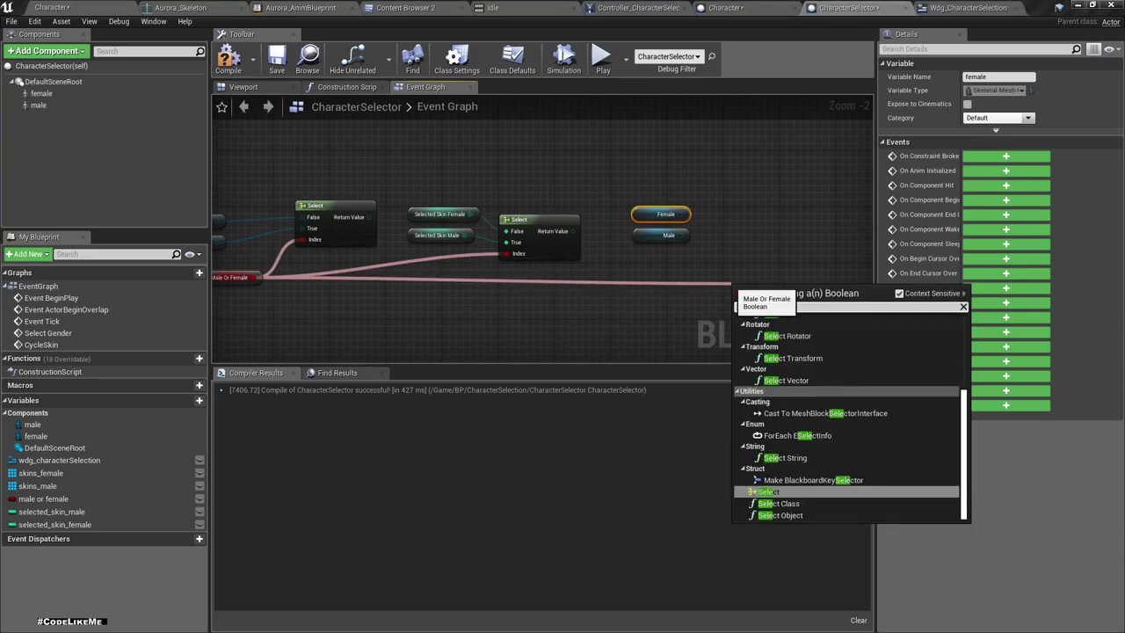
{"action": "key", "text": "Return"}
{"action": "mouse_move", "coordinate": [746, 291]}
{"action": "left_mouse_down"}
{"action": "mouse_move", "coordinate": [740, 213]}
{"action": "mouse_move", "coordinate": [705, 230]}
{"action": "mouse_move", "coordinate": [679, 213]}
{"action": "left_mouse_up"}
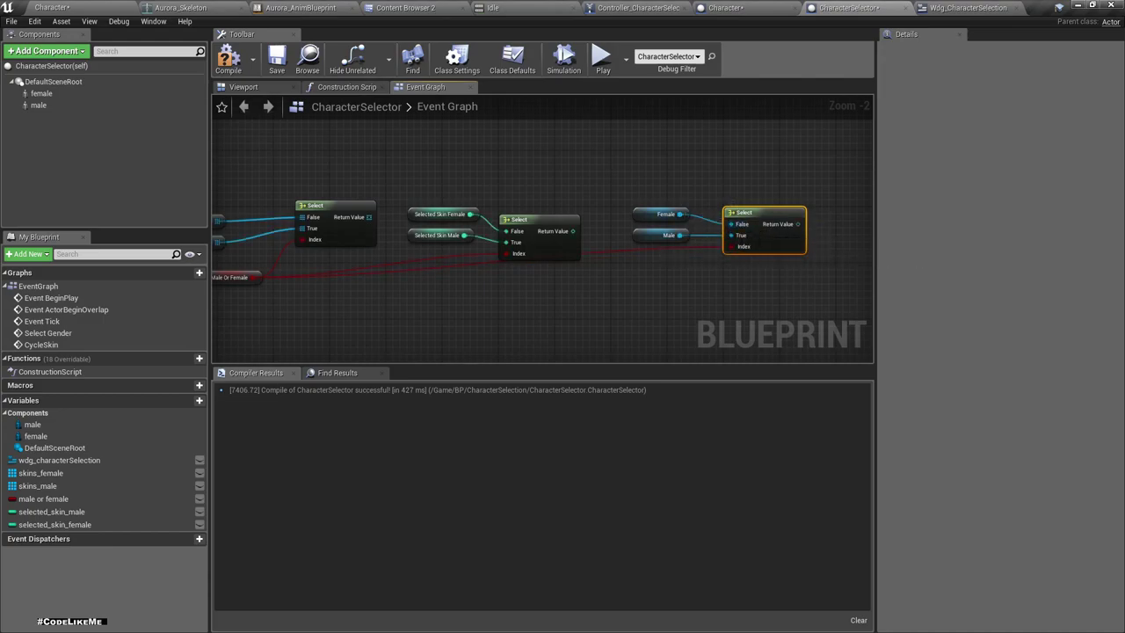
{"action": "scroll", "coordinate": [283, 312], "scroll_direction": "down", "scroll_amount": 2}
{"action": "mouse_move", "coordinate": [284, 263]}
{"action": "right_mouse_down"}
{"action": "mouse_move", "coordinate": [284, 312]}
{"action": "mouse_move", "coordinate": [303, 302]}
{"action": "right_mouse_up"}
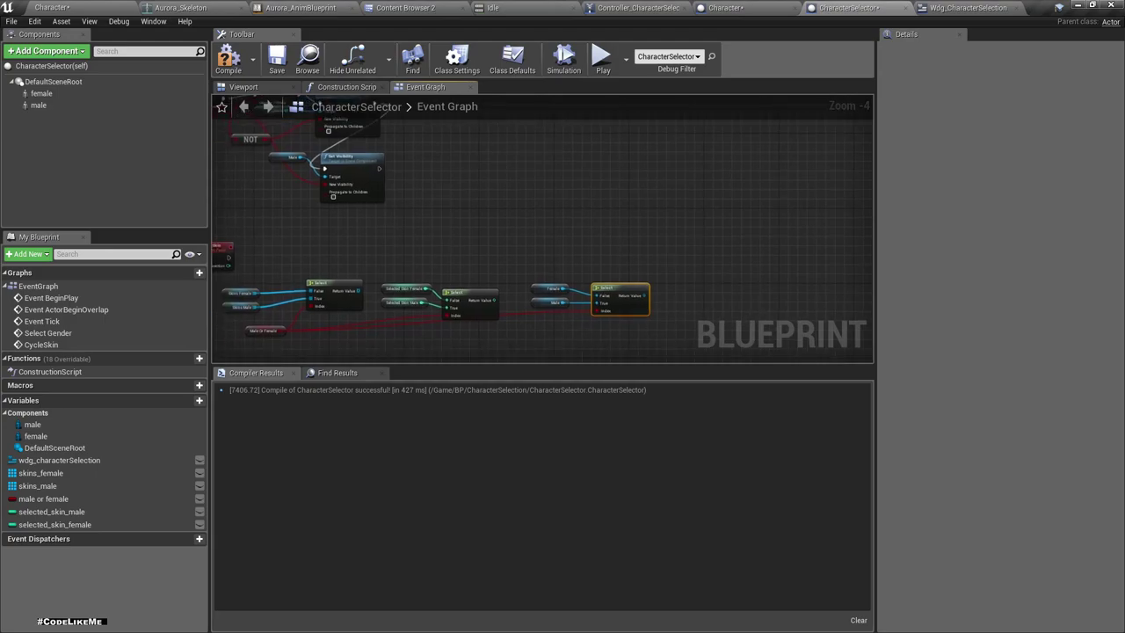
Add a Set Skeletal Mesh node targeting the Female/Male Select's output
{"action": "left_click_drag", "start_coordinate": [645, 295], "coordinate": [654, 255]}
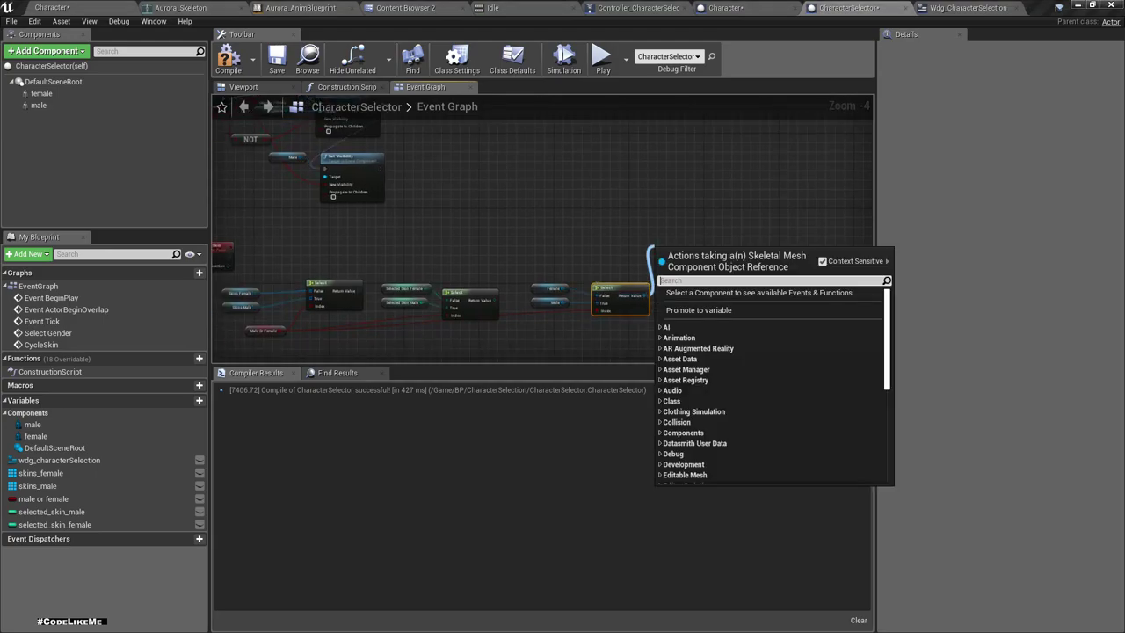
{"action": "type", "text": "set skele"}
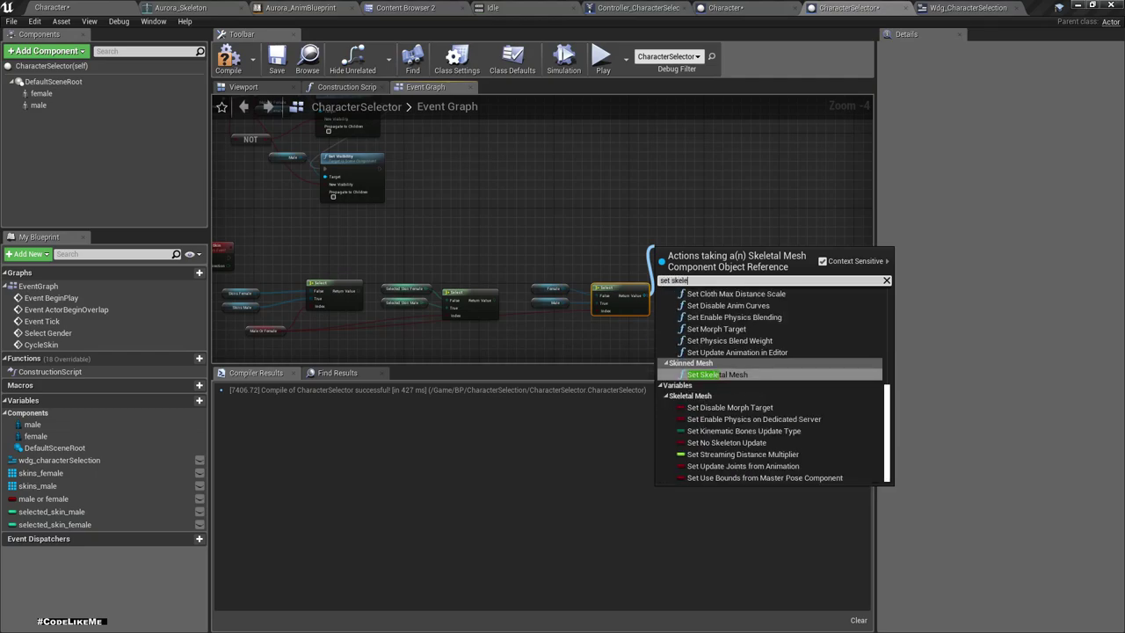
{"action": "key", "text": "Return"}
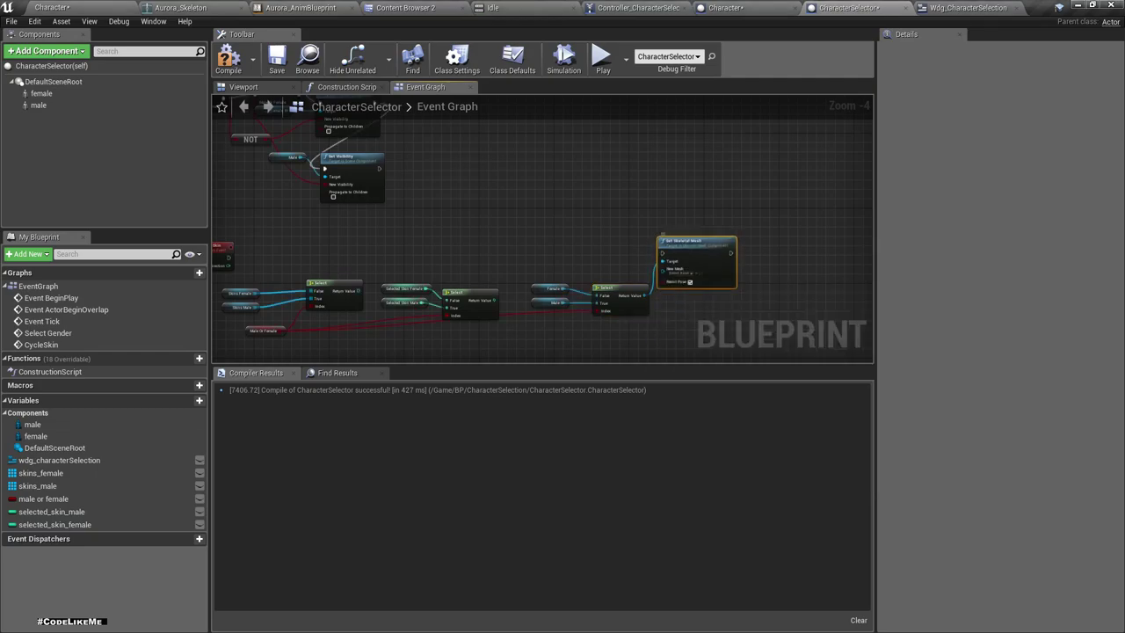
{"action": "scroll", "coordinate": [646, 299], "scroll_direction": "up", "scroll_amount": 3}
{"action": "right_click_drag", "start_coordinate": [585, 257], "coordinate": [607, 251]}
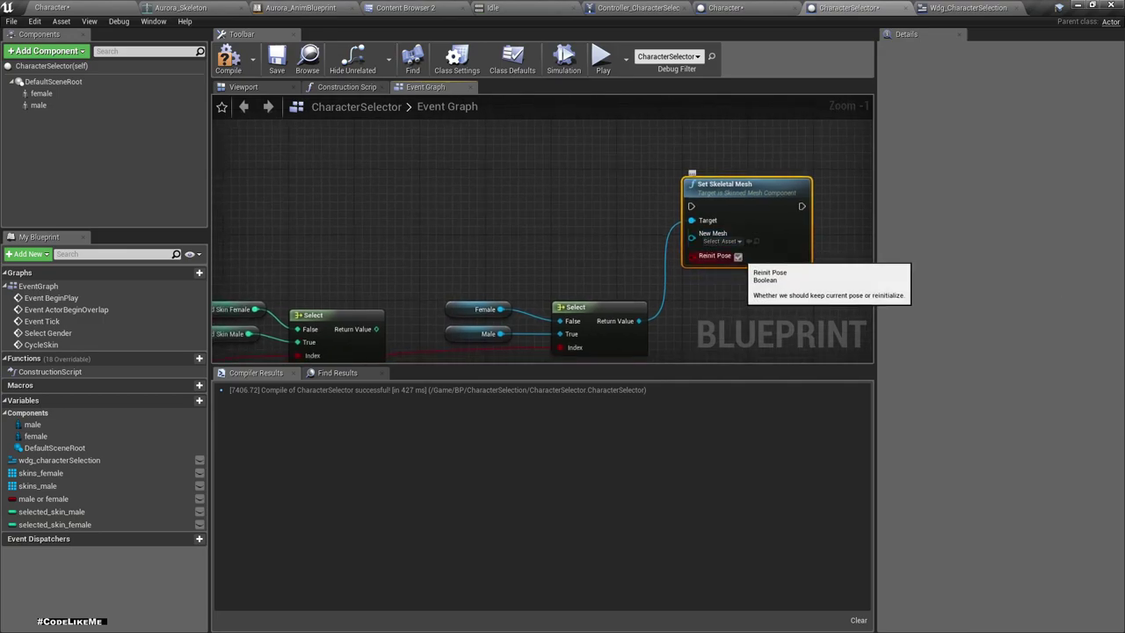
{"action": "right_click_drag", "start_coordinate": [540, 274], "coordinate": [644, 253]}
Add an integer + integer node on the selected-skin Select's output
{"action": "scroll", "coordinate": [645, 252], "scroll_direction": "down", "scroll_amount": 1}
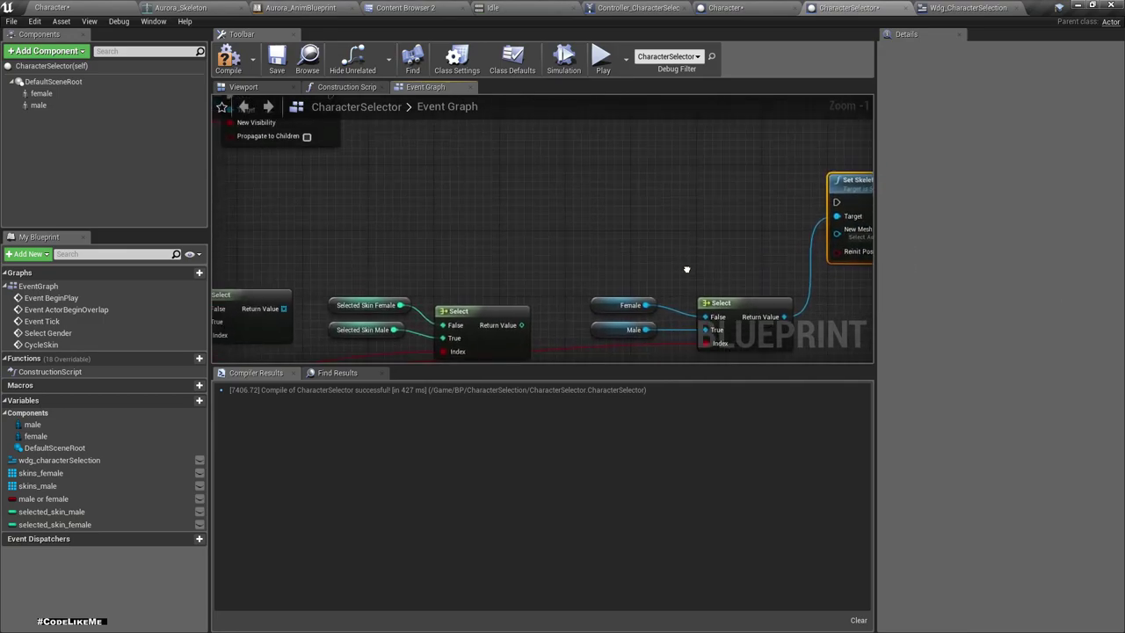
{"action": "scroll", "coordinate": [655, 252], "scroll_direction": "down", "scroll_amount": 1}
{"action": "scroll", "coordinate": [666, 252], "scroll_direction": "down", "scroll_amount": 1}
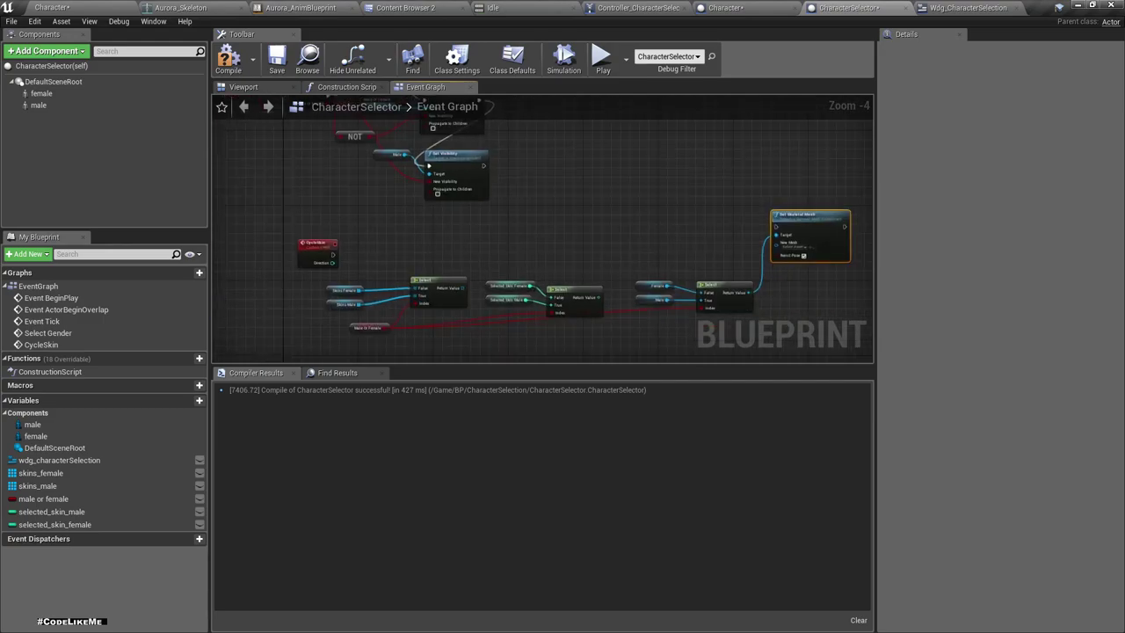
{"action": "left_click", "coordinate": [318, 237]}
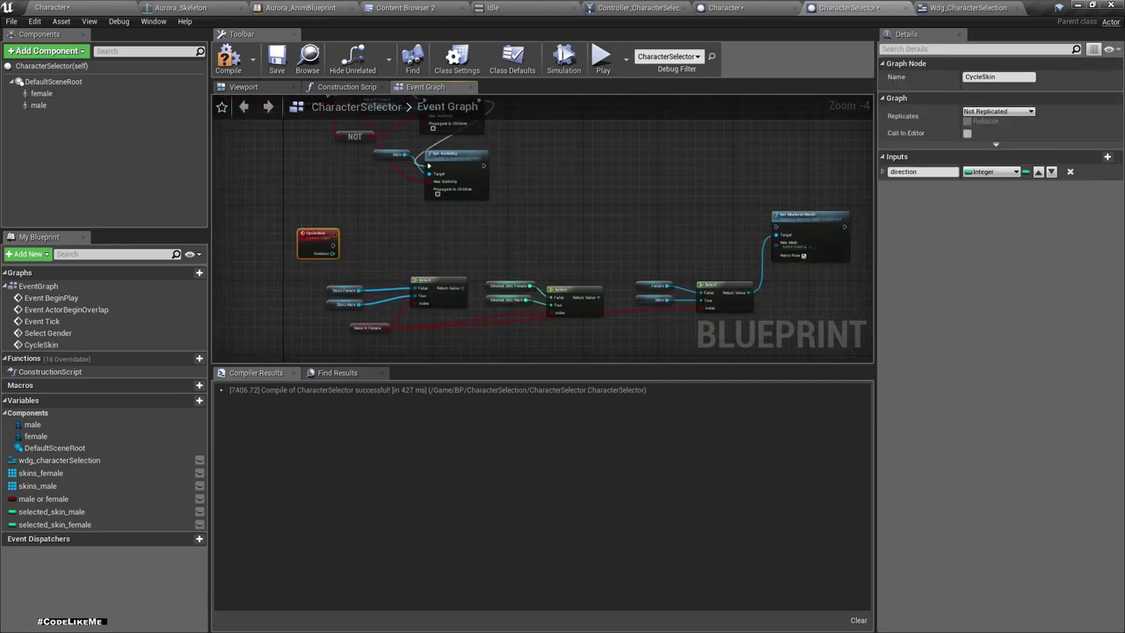
{"action": "scroll", "coordinate": [585, 299], "scroll_direction": "up", "scroll_amount": 1}
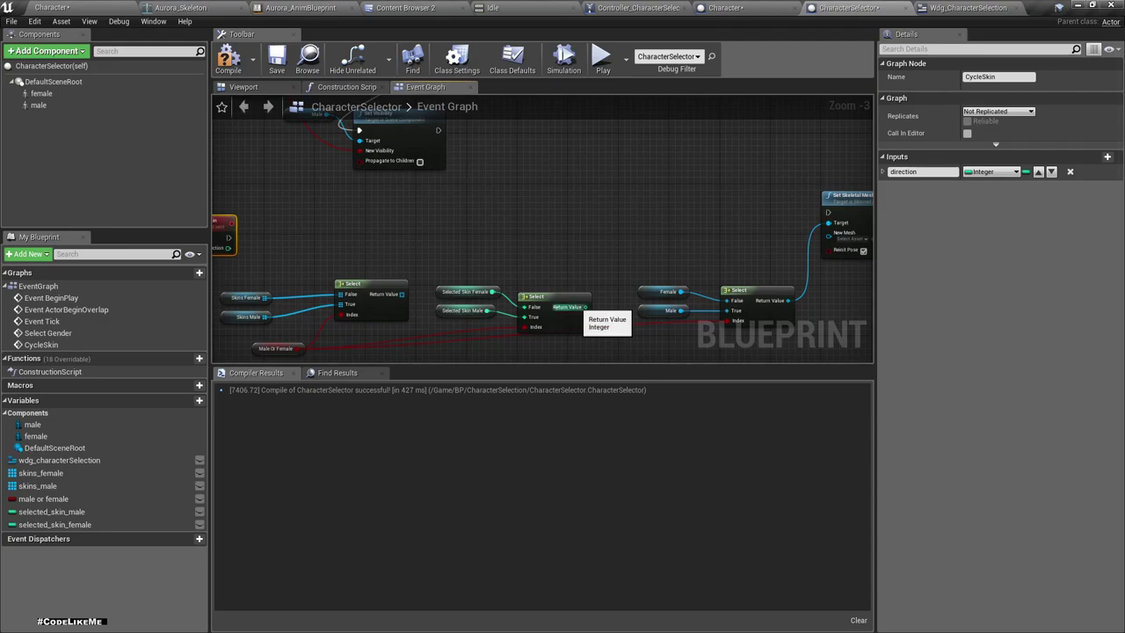
{"action": "left_click_drag", "start_coordinate": [585, 307], "coordinate": [585, 279]}
{"action": "type", "text": "+"}
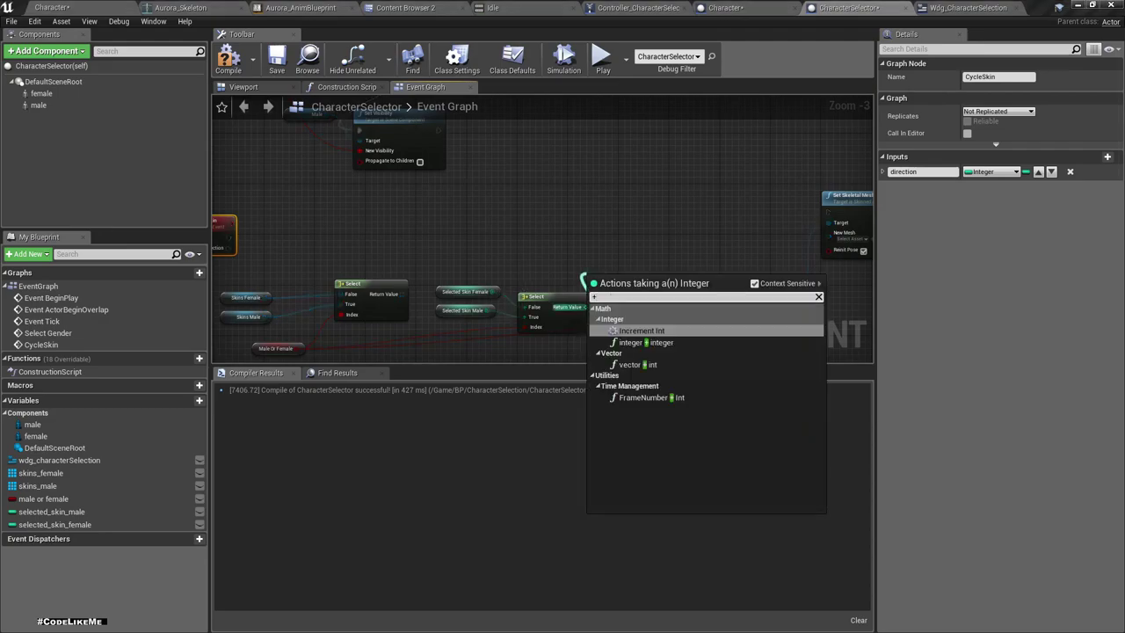
{"action": "left_click", "coordinate": [641, 342]}
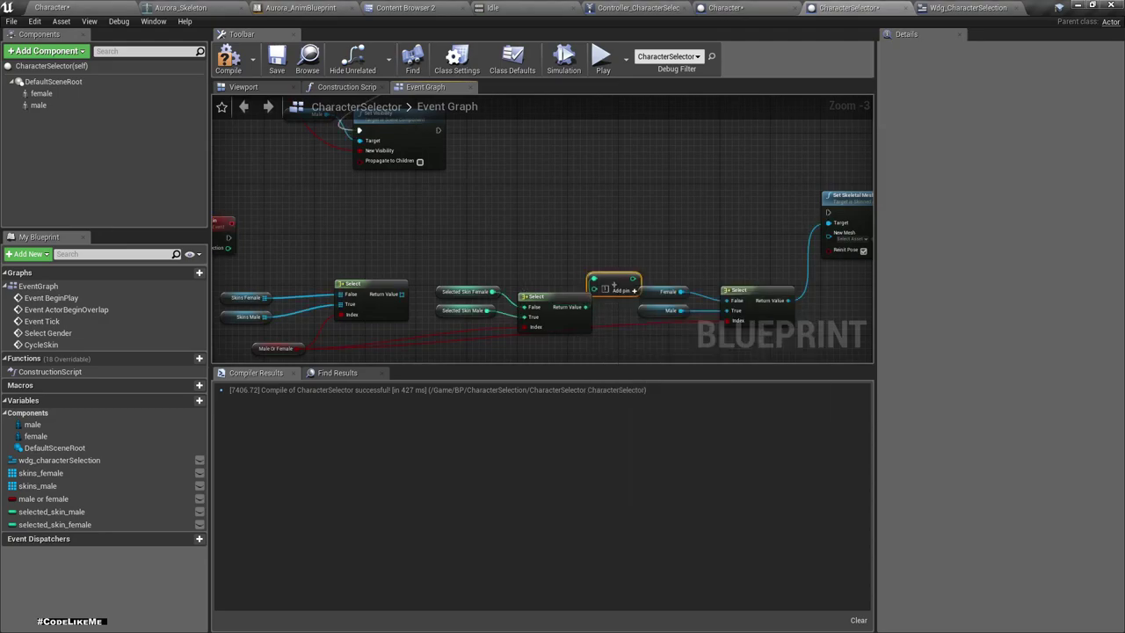
Wire CycleSkin's Direction pin into the Add node's second input
{"action": "left_click_drag", "start_coordinate": [614, 284], "coordinate": [615, 266]}
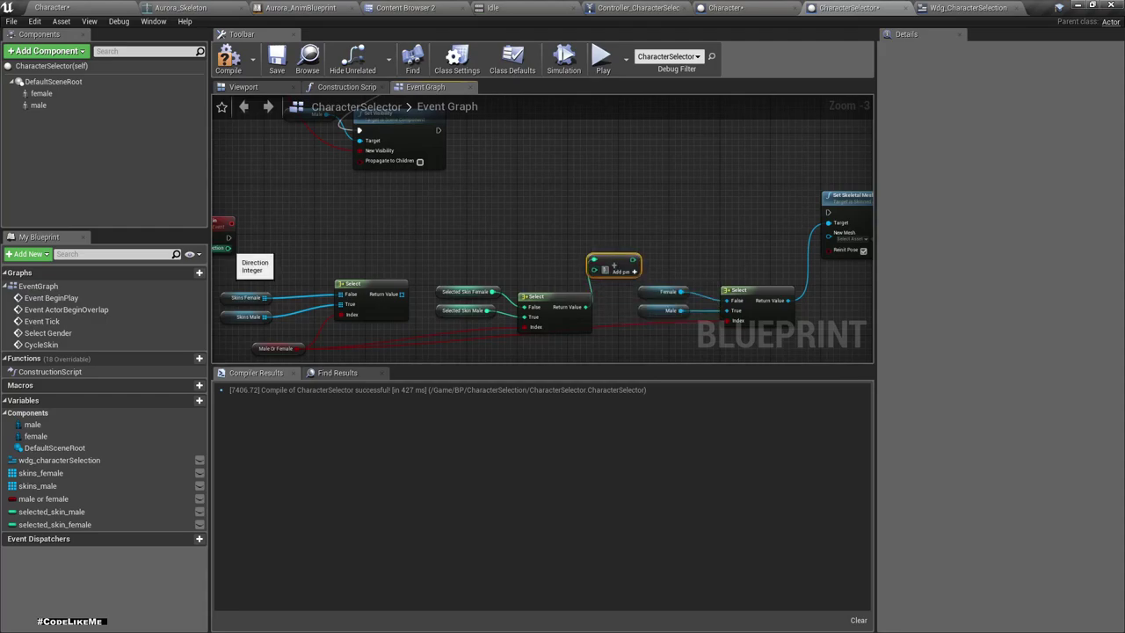
{"action": "mouse_move", "coordinate": [228, 248]}
{"action": "left_mouse_down"}
{"action": "mouse_move", "coordinate": [628, 265]}
{"action": "mouse_move", "coordinate": [611, 260]}
{"action": "left_mouse_up"}
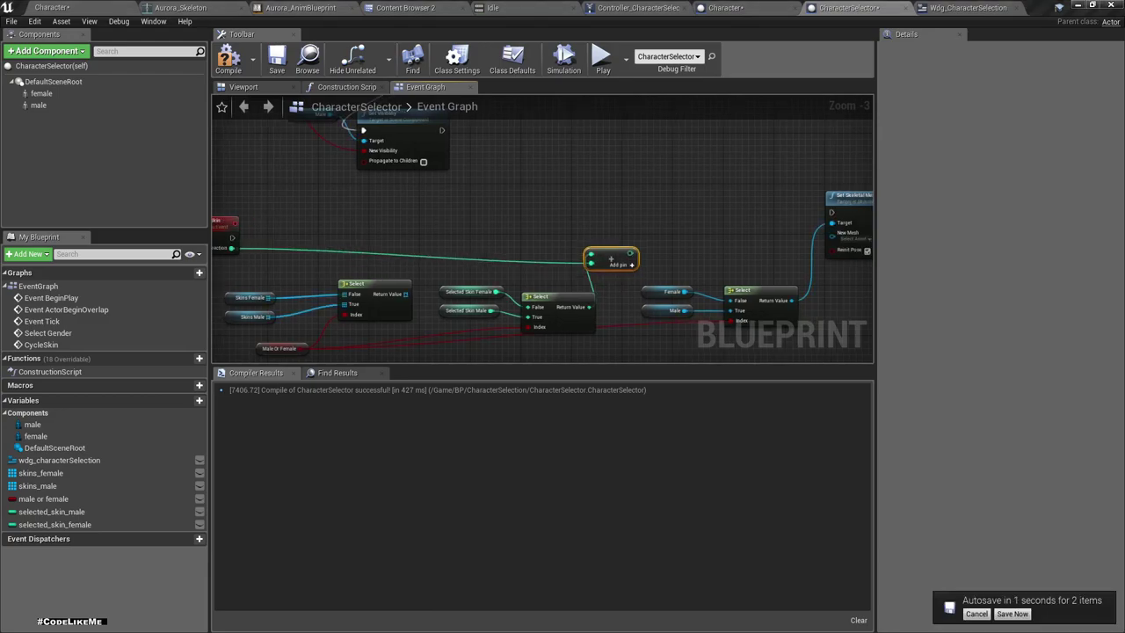
{"action": "right_click_drag", "start_coordinate": [611, 260], "coordinate": [647, 260]}
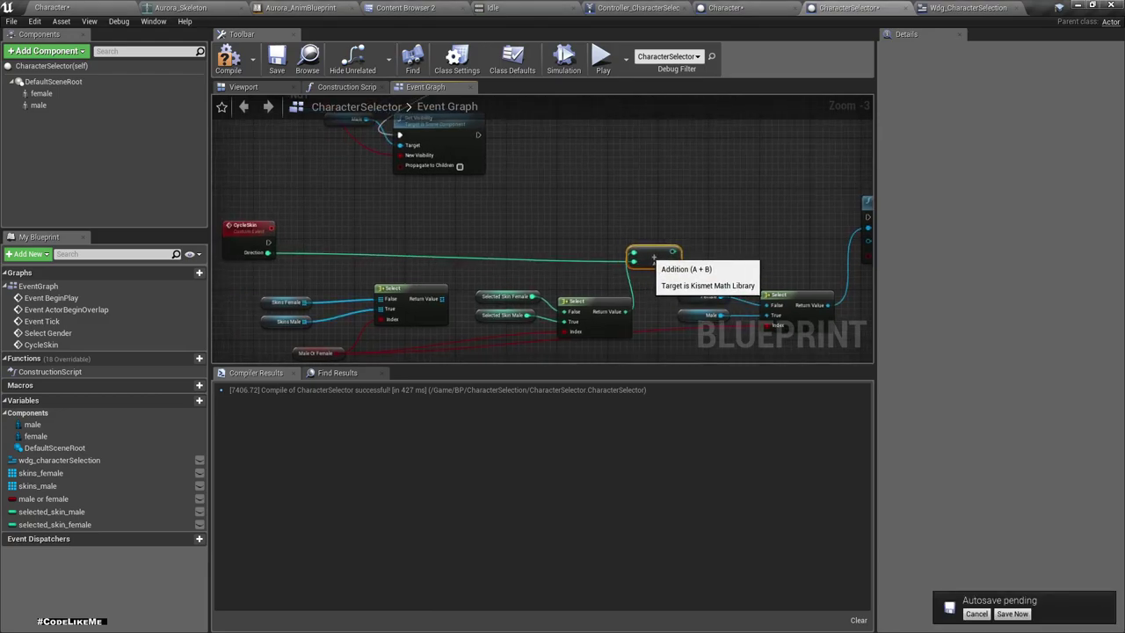
{"action": "left_click_drag", "start_coordinate": [653, 257], "coordinate": [647, 258]}
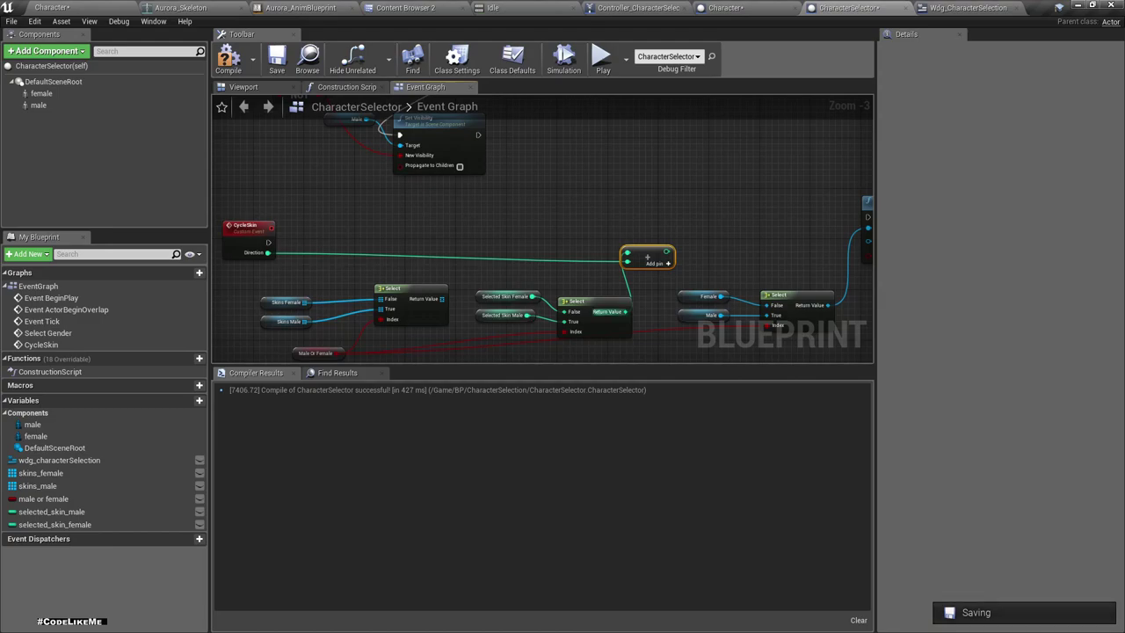
{"action": "scroll", "coordinate": [607, 283], "scroll_direction": "down", "scroll_amount": 2}
Collapse the selected CycleSkin and Add nodes into one node named Skin Selection
{"action": "left_click_drag", "start_coordinate": [327, 222], "coordinate": [813, 347]}
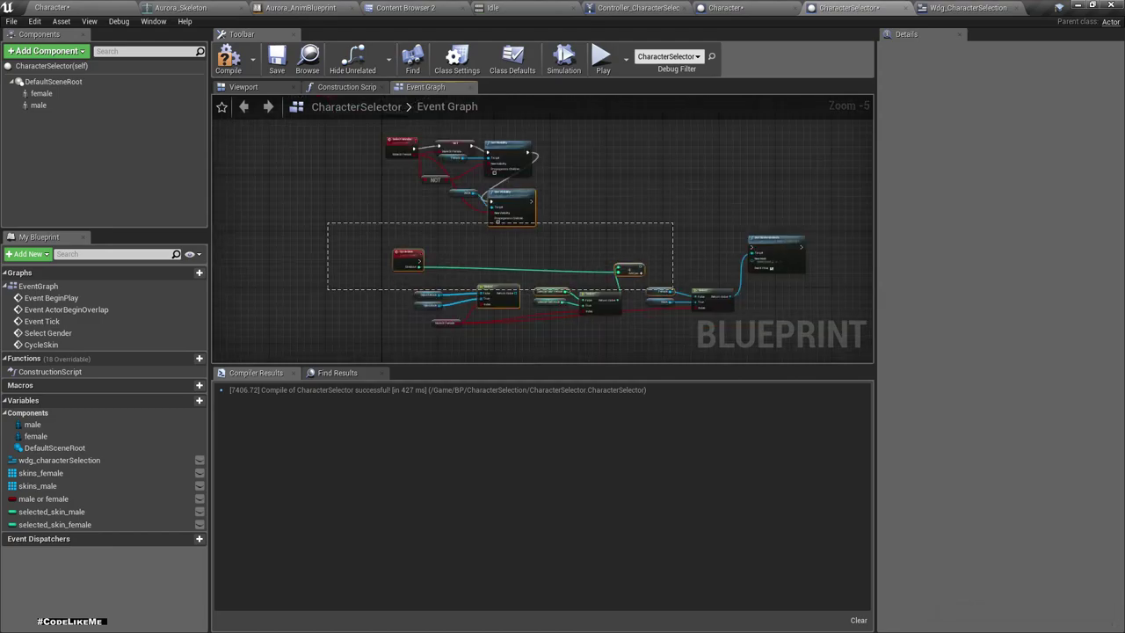
{"action": "right_click", "coordinate": [777, 231]}
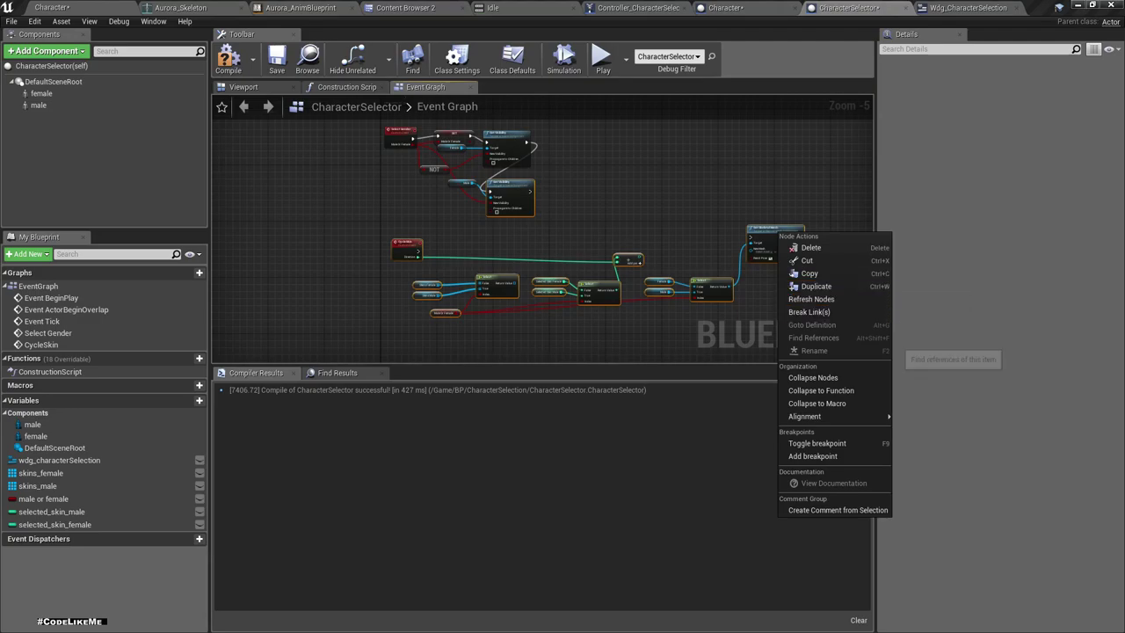
{"action": "left_click", "coordinate": [813, 377]}
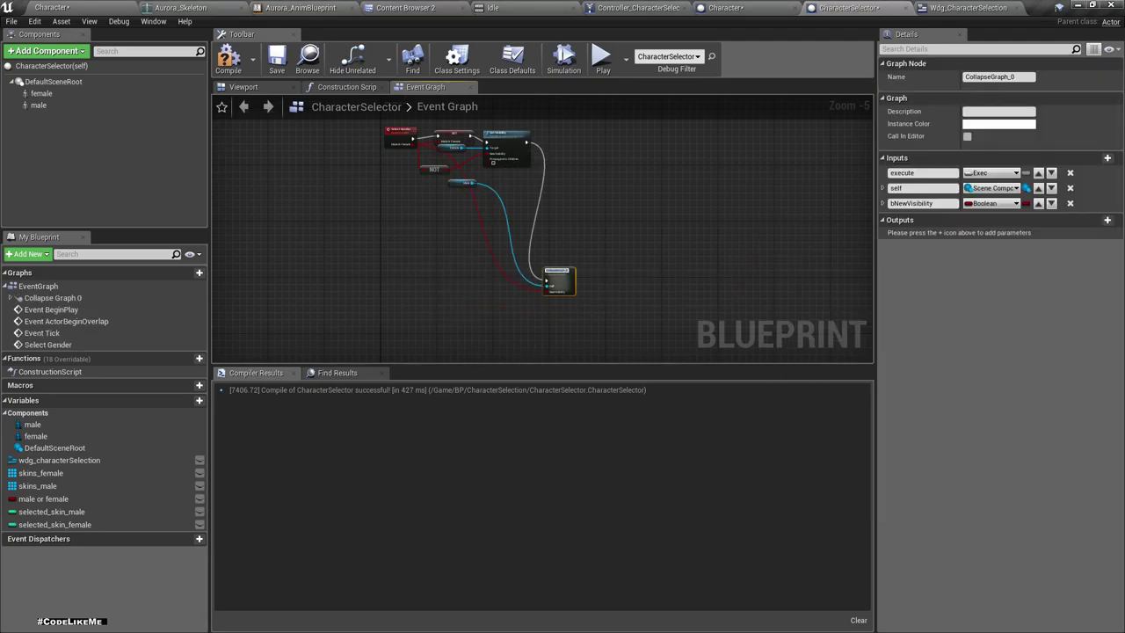
{"action": "key", "text": "ctrl+z"}
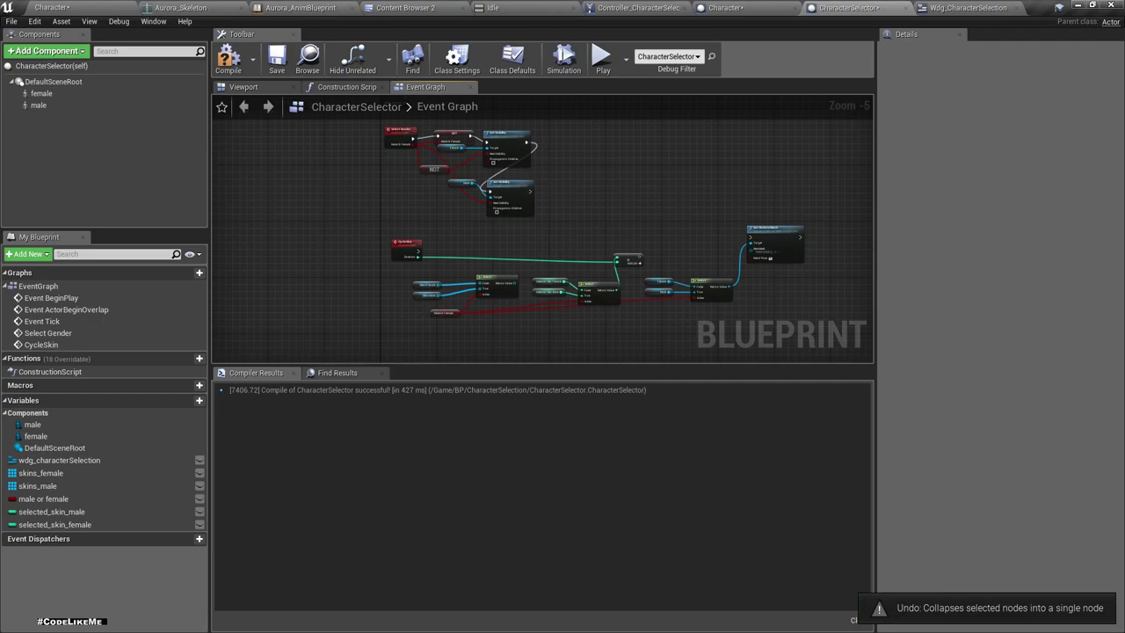
{"action": "right_click_drag", "start_coordinate": [527, 264], "coordinate": [508, 265]}
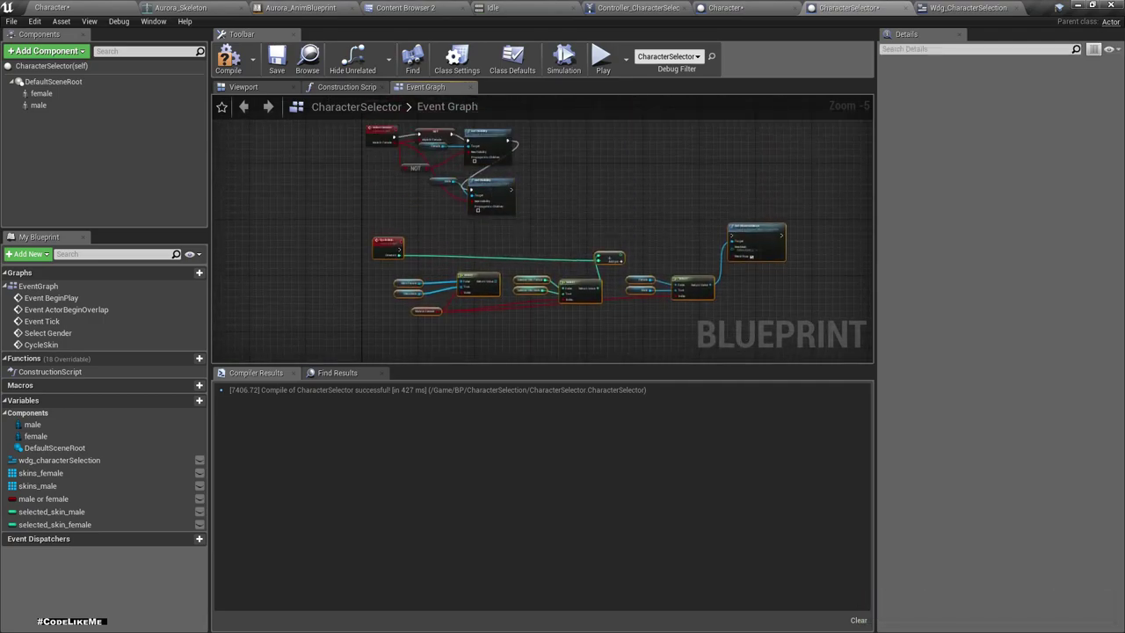
{"action": "right_click", "coordinate": [383, 240]}
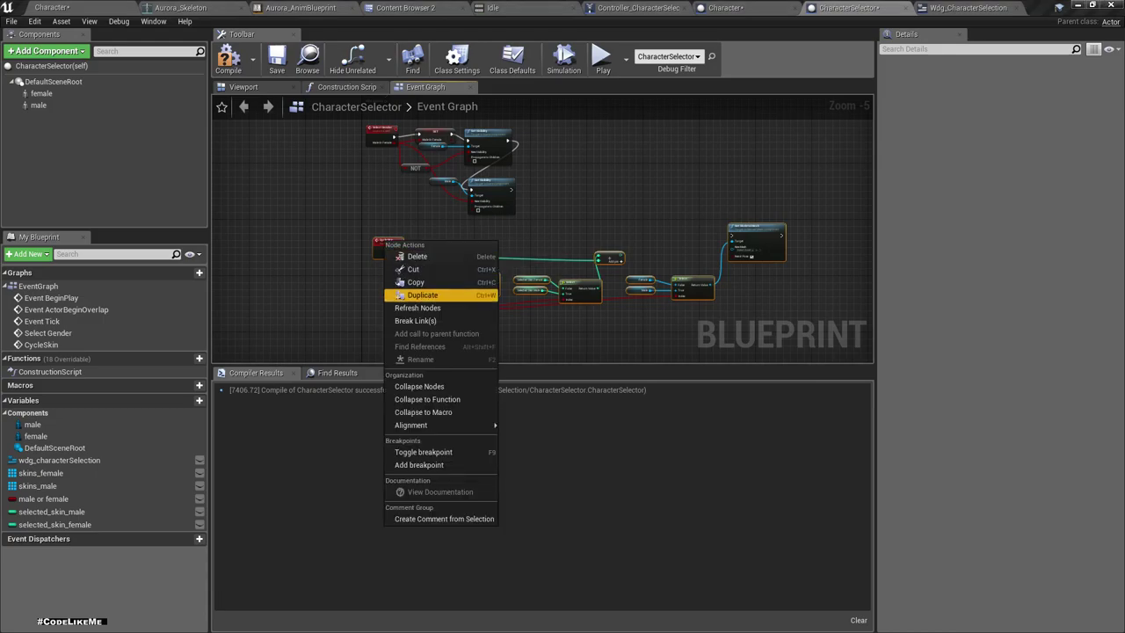
{"action": "left_click", "coordinate": [418, 386]}
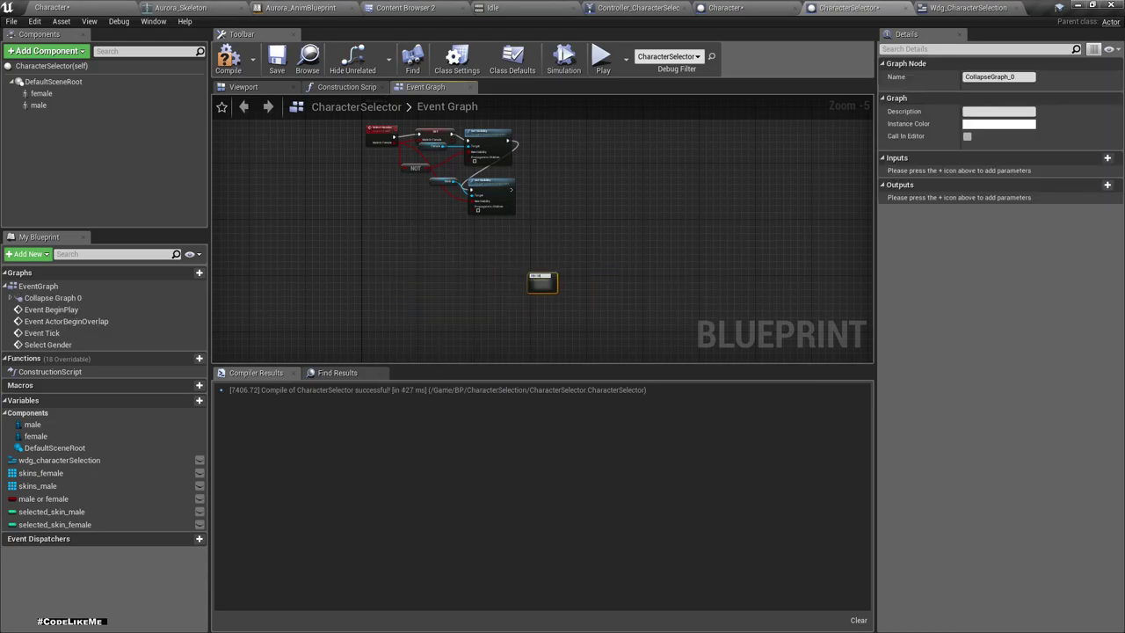
{"action": "type", "text": "Skin Selection"}
{"action": "key", "text": "Return"}
{"action": "left_click_drag", "start_coordinate": [542, 280], "coordinate": [377, 262]}
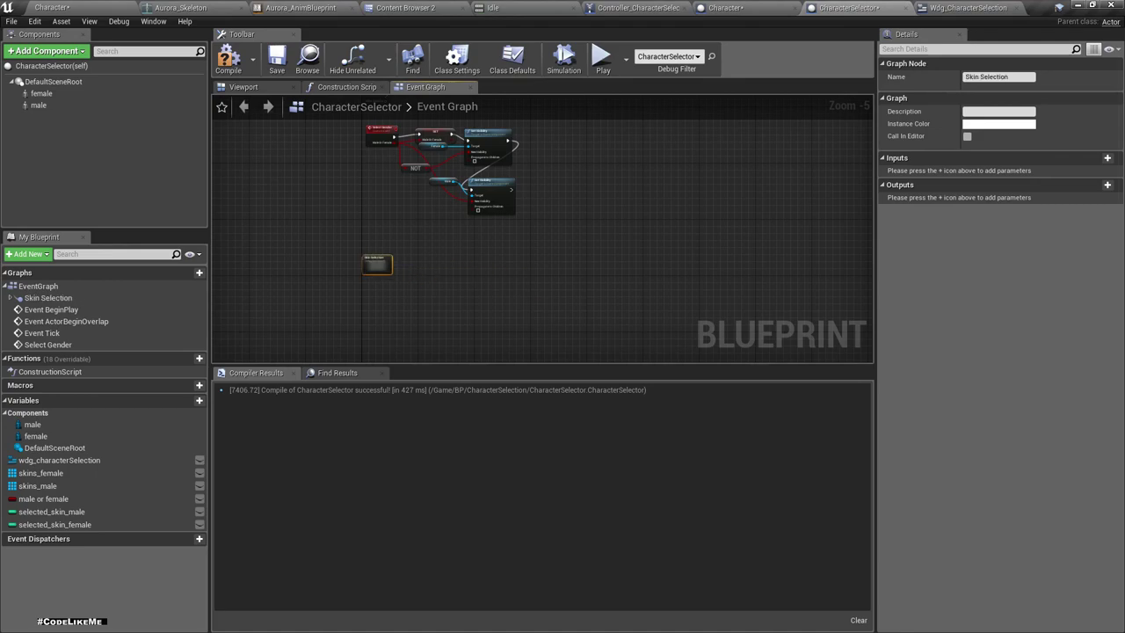
Inside Skin Selection, connect CycleSkin's execution output to Set Skeletal Mesh
{"action": "double_click", "coordinate": [377, 262]}
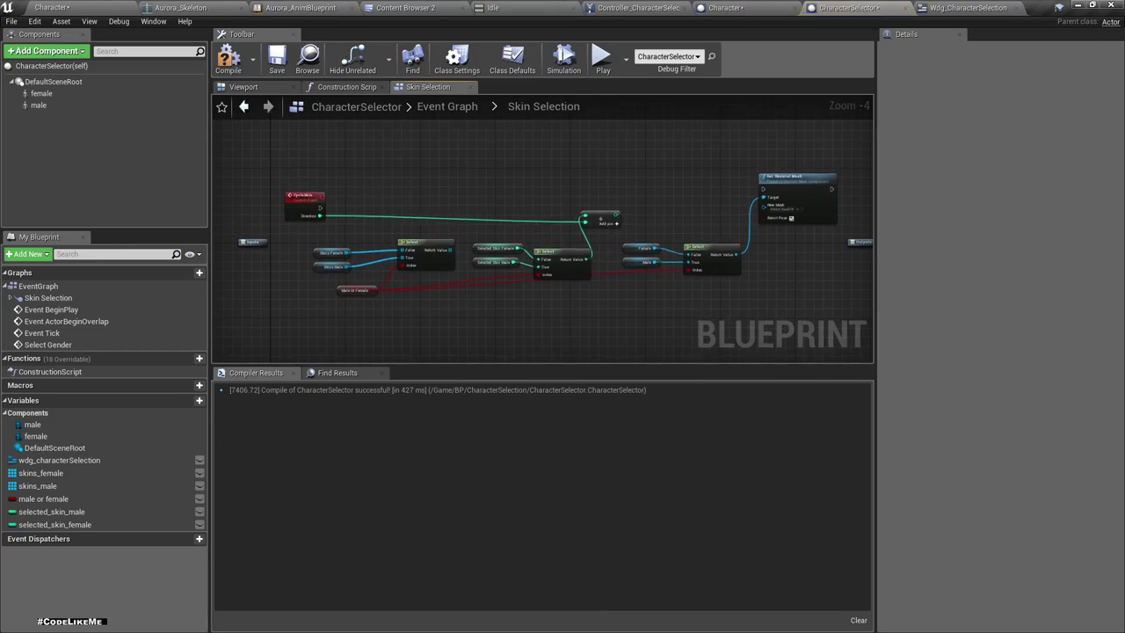
{"action": "left_click_drag", "start_coordinate": [319, 207], "coordinate": [763, 189]}
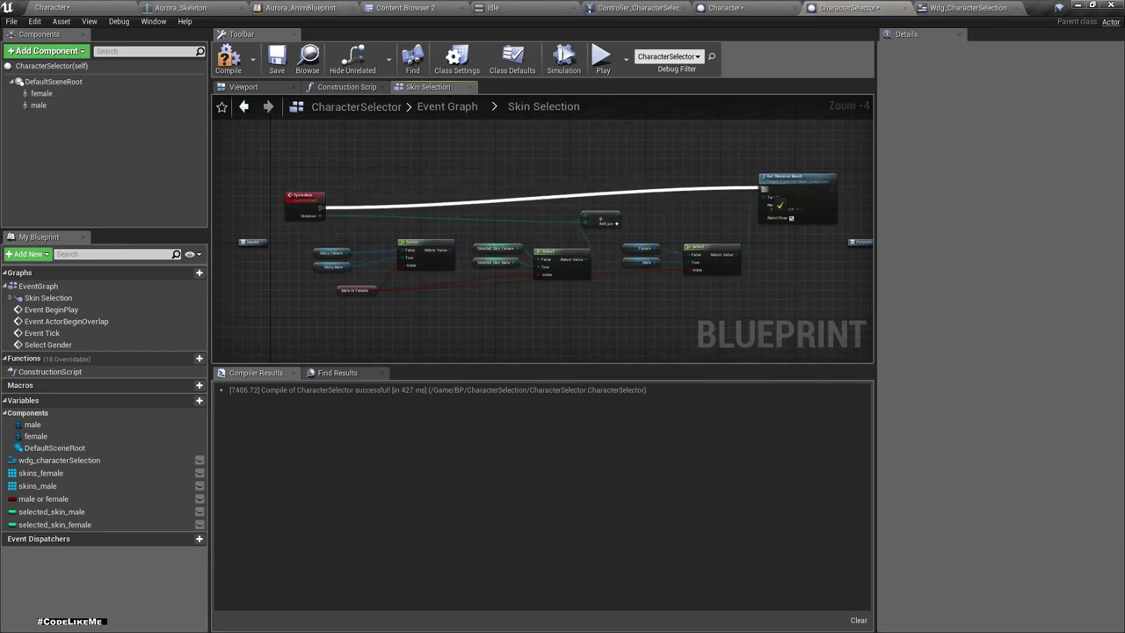
{"action": "scroll", "coordinate": [782, 243], "scroll_direction": "up", "scroll_amount": 3}
{"action": "right_click_drag", "start_coordinate": [497, 179], "coordinate": [701, 218]}
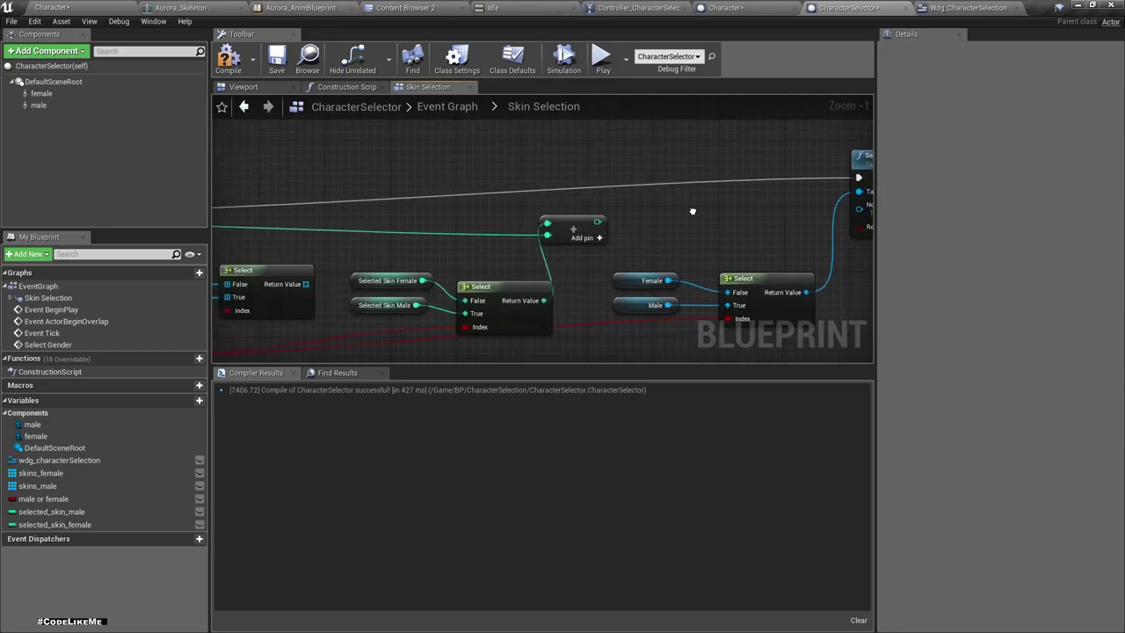
{"action": "scroll", "coordinate": [701, 218], "scroll_direction": "down", "scroll_amount": 2}
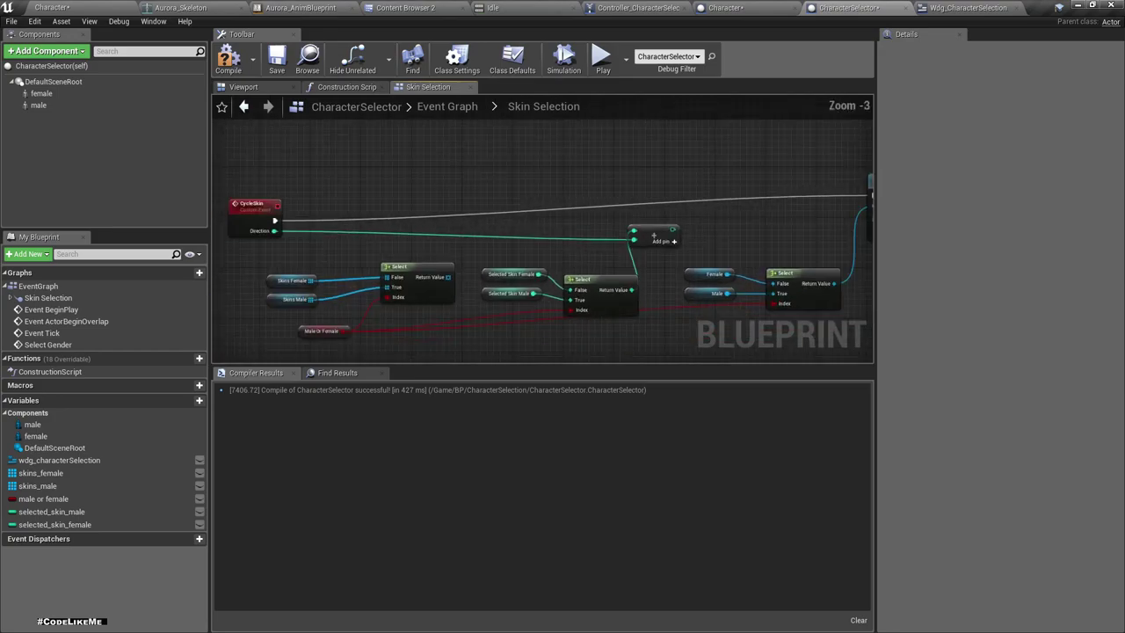
Attach a > comparison node to the Add result and move both nodes up-left
{"action": "left_click_drag", "start_coordinate": [672, 229], "coordinate": [695, 235]}
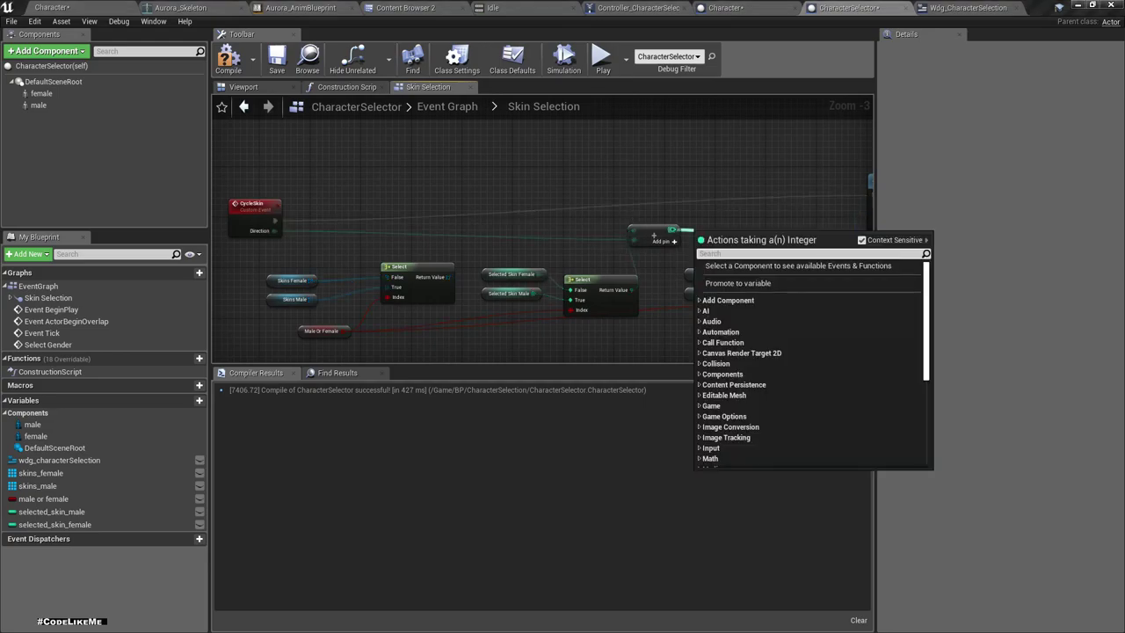
{"action": "type", "text": ">"}
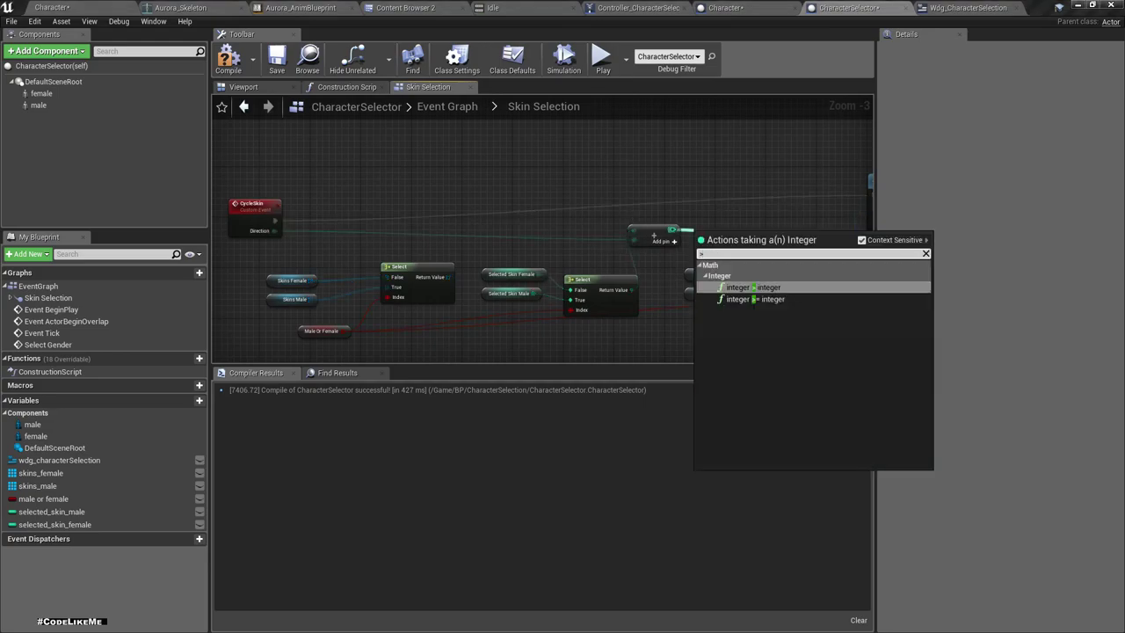
{"action": "key", "text": "Return"}
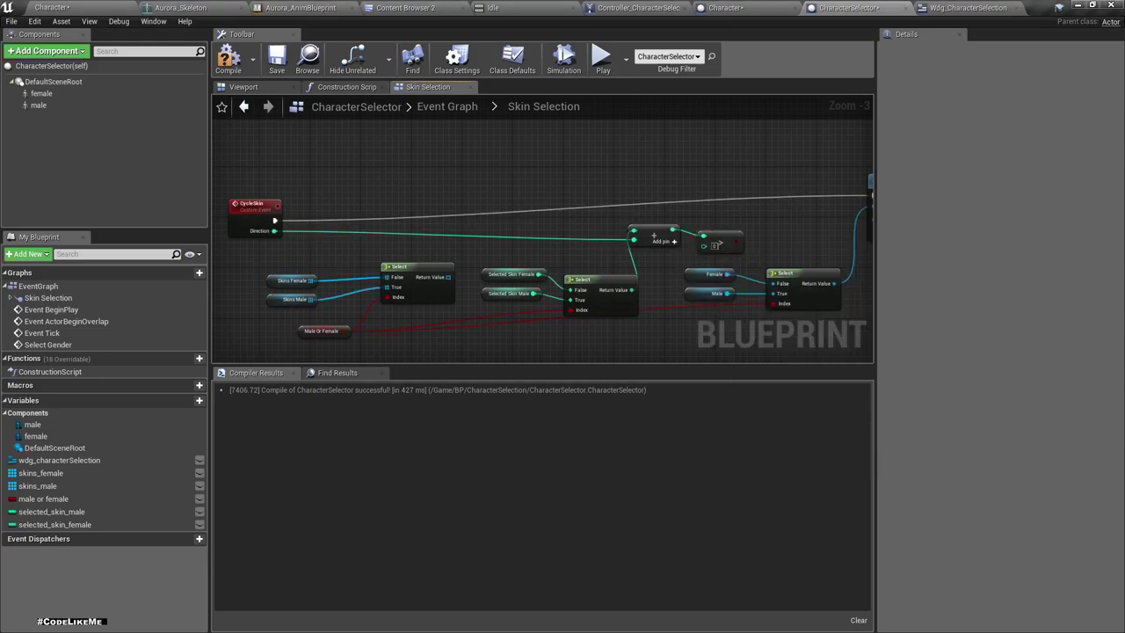
{"action": "left_click", "coordinate": [654, 230], "text": "ctrl"}
{"action": "left_click_drag", "start_coordinate": [720, 244], "coordinate": [667, 181]}
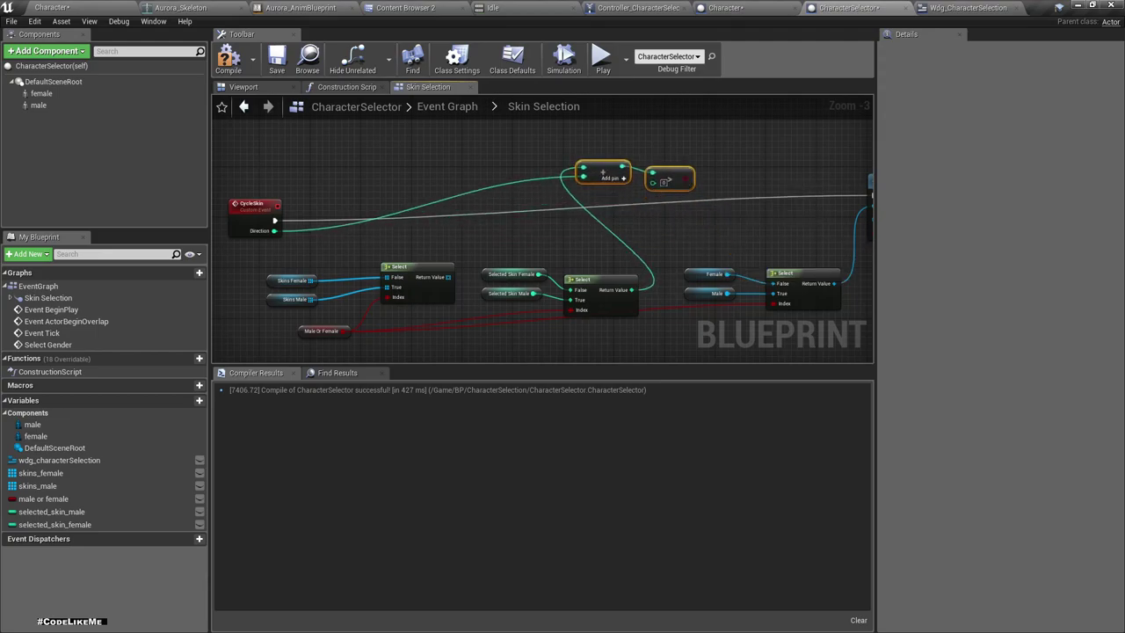
Add a LENGTH node on the first Select's skin array result
{"action": "left_click_drag", "start_coordinate": [449, 277], "coordinate": [492, 256]}
{"action": "type", "text": "leng"}
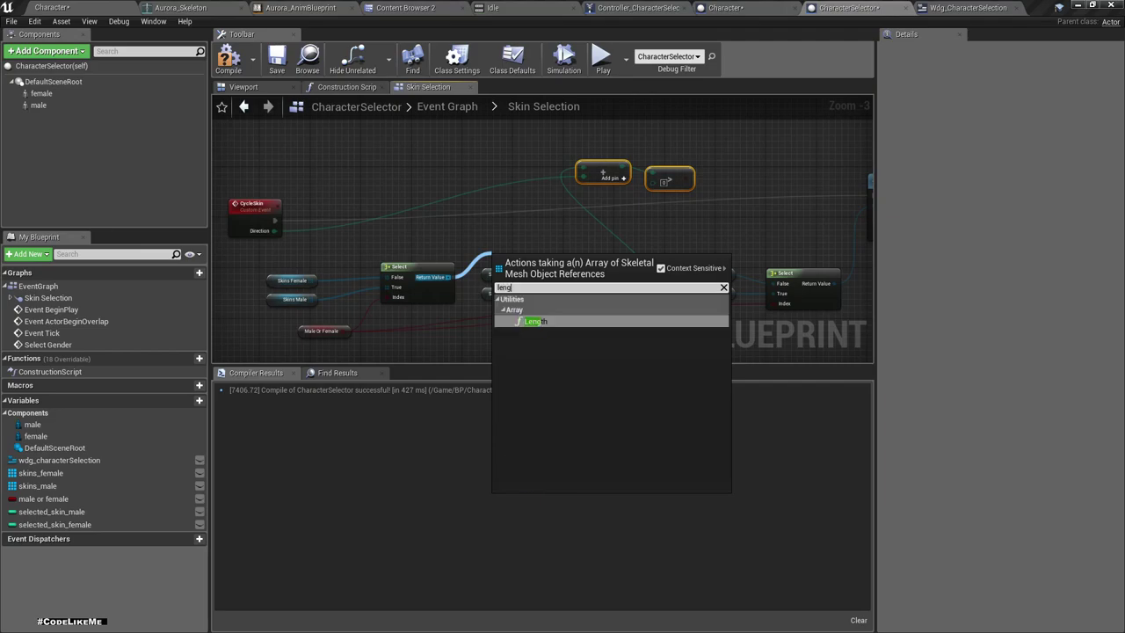
{"action": "key", "text": "Return"}
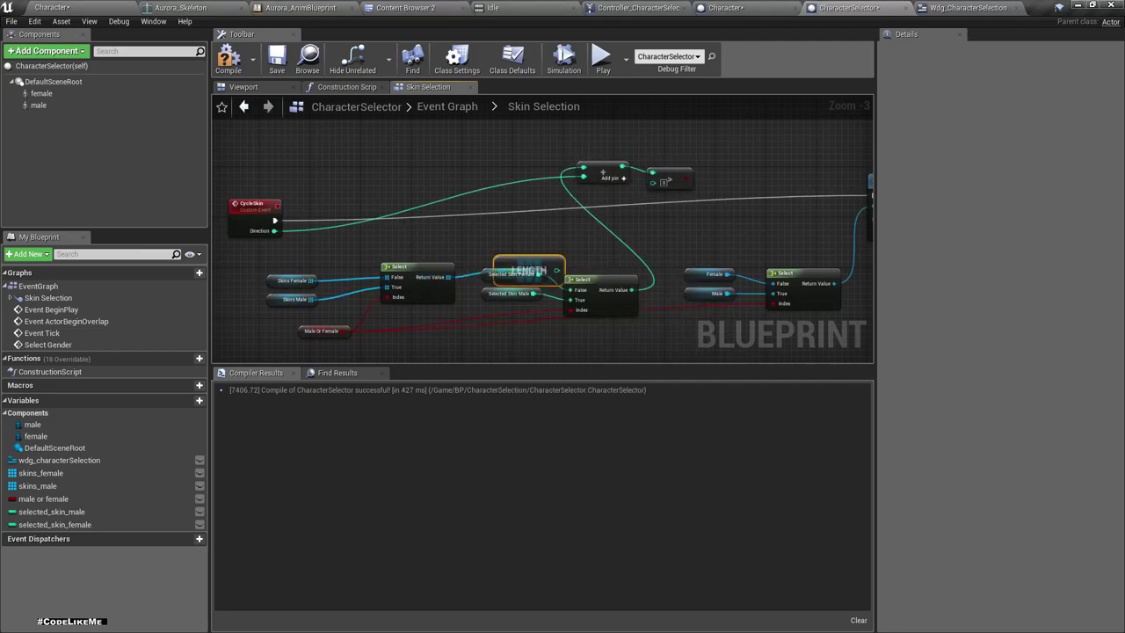
{"action": "mouse_move", "coordinate": [527, 271]}
{"action": "left_mouse_down"}
{"action": "mouse_move", "coordinate": [663, 182]}
{"action": "mouse_move", "coordinate": [653, 182]}
{"action": "left_mouse_up"}
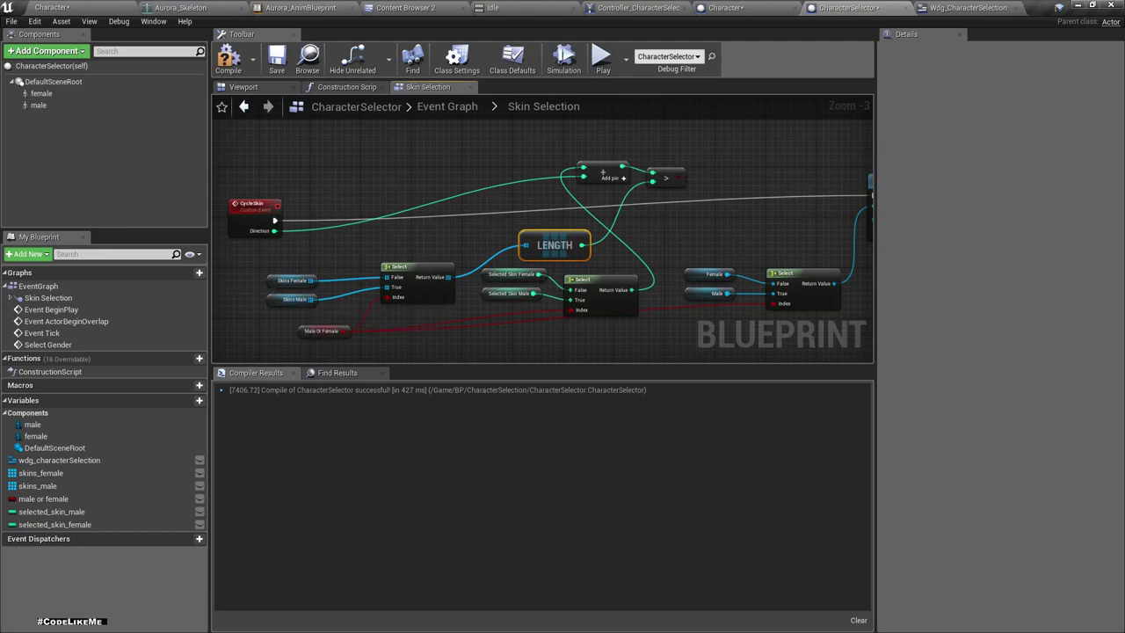
Replace the > node with an integer >= node comparing Add against LENGTH
{"action": "left_click", "coordinate": [665, 178]}
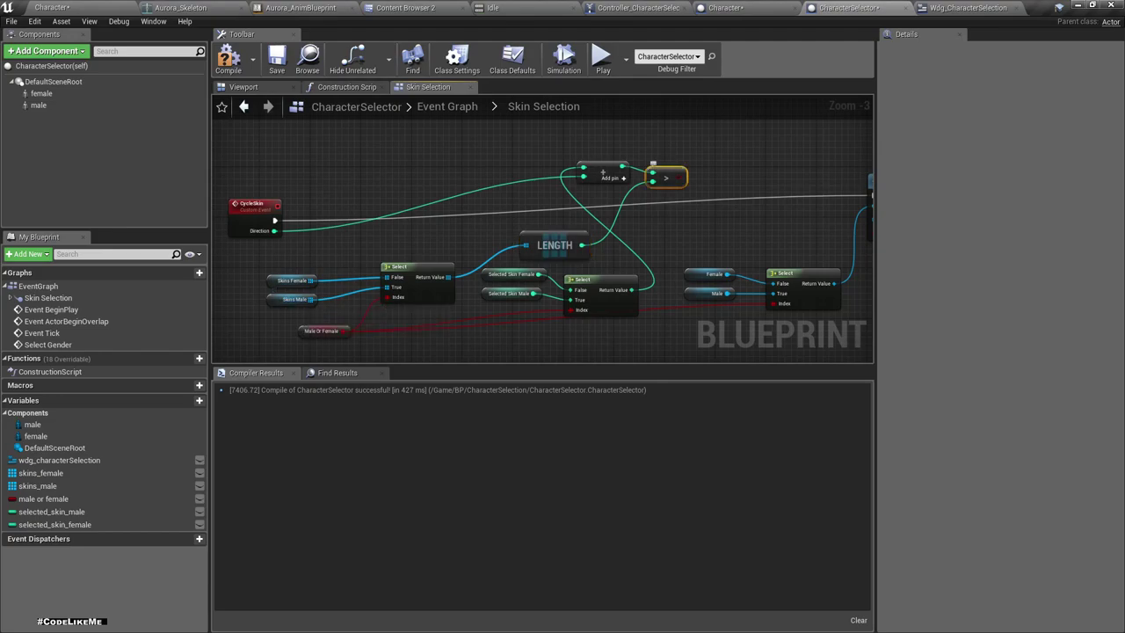
{"action": "key", "text": "Delete"}
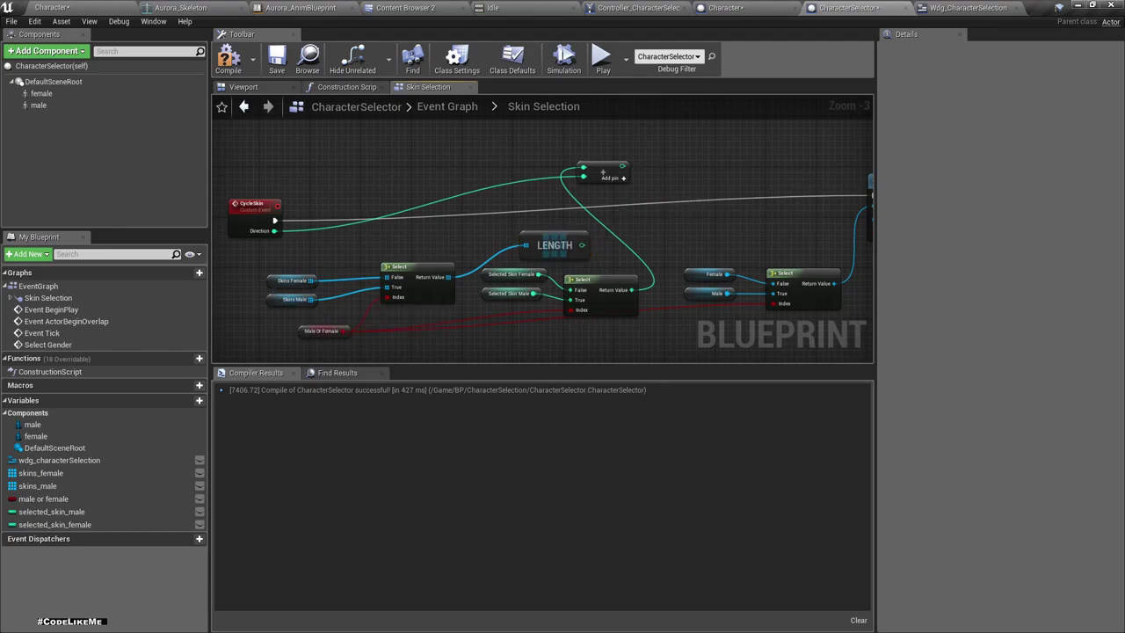
{"action": "left_click_drag", "start_coordinate": [622, 165], "coordinate": [643, 181]}
{"action": "type", "text": ">"}
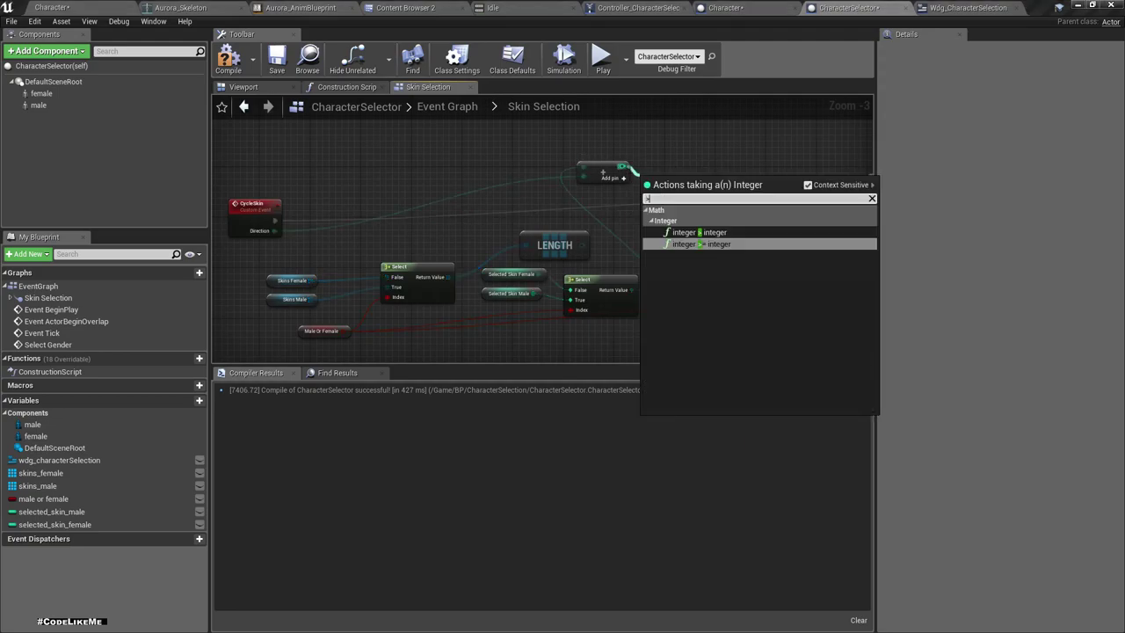
{"action": "key", "text": "Return"}
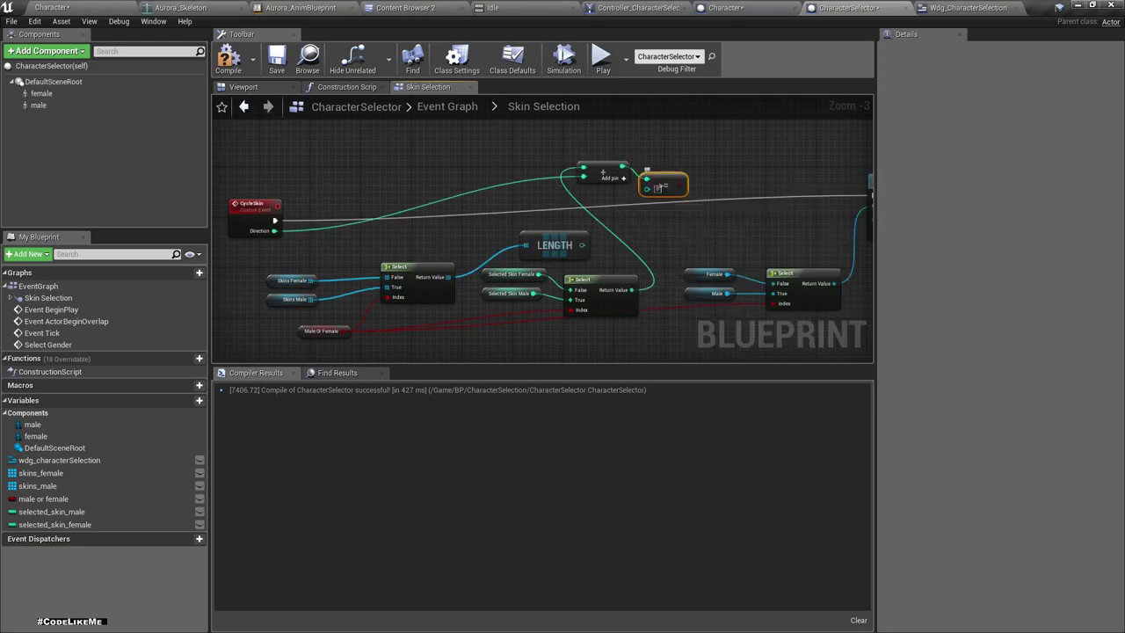
{"action": "left_click_drag", "start_coordinate": [580, 245], "coordinate": [648, 189]}
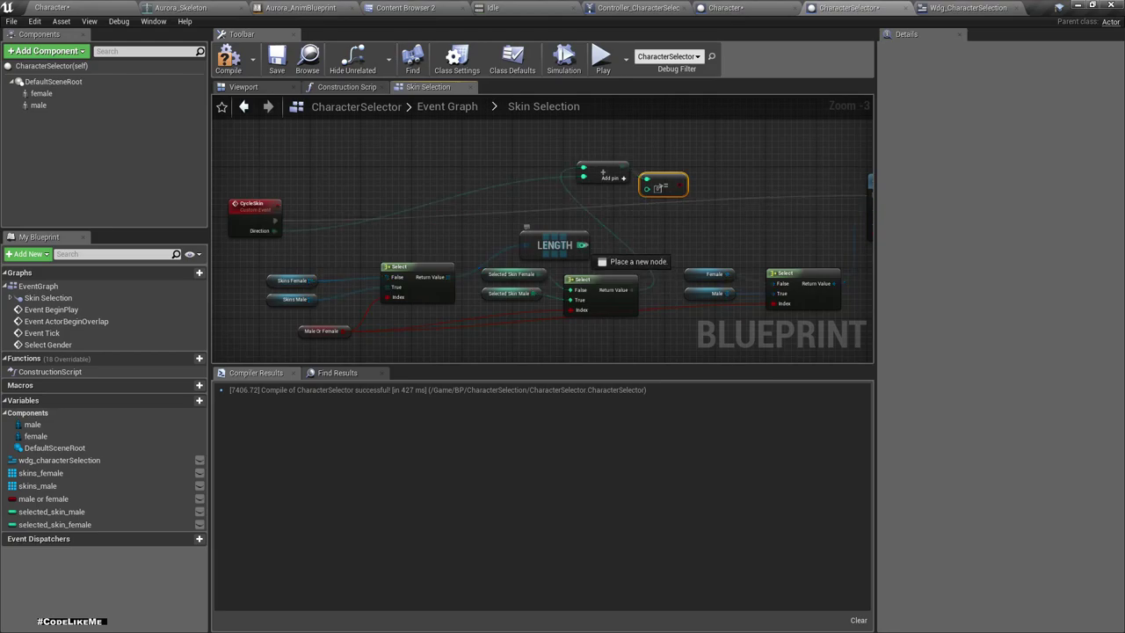
Delete the >= node, leaving Add and LENGTH unconnected
{"action": "right_click_drag", "start_coordinate": [662, 222], "coordinate": [627, 252]}
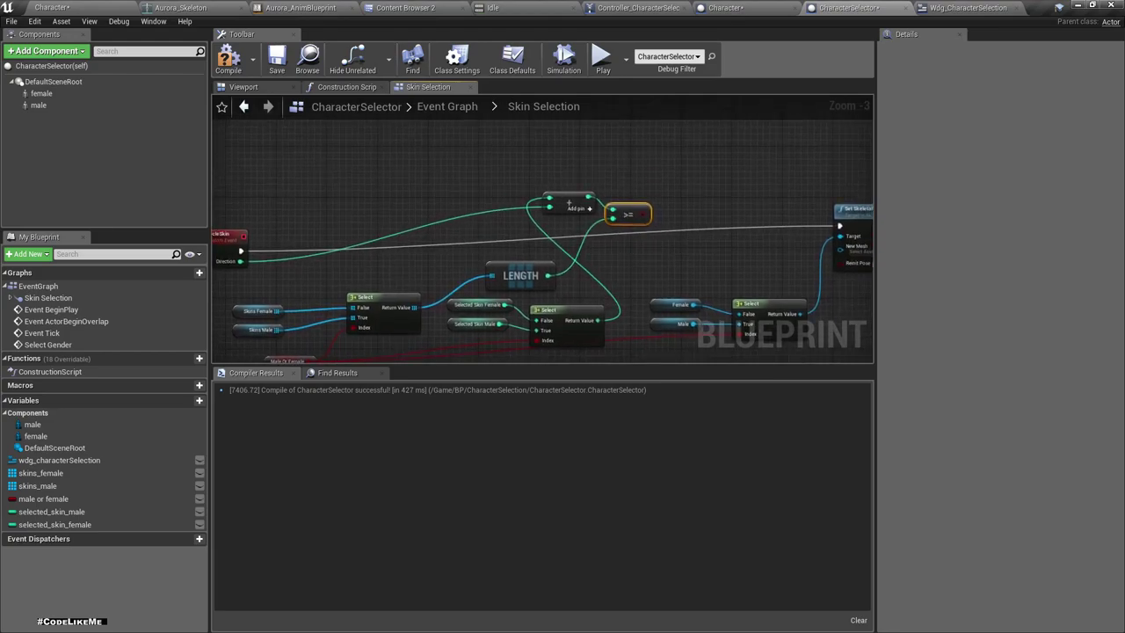
{"action": "right_click_drag", "start_coordinate": [628, 252], "coordinate": [635, 258]}
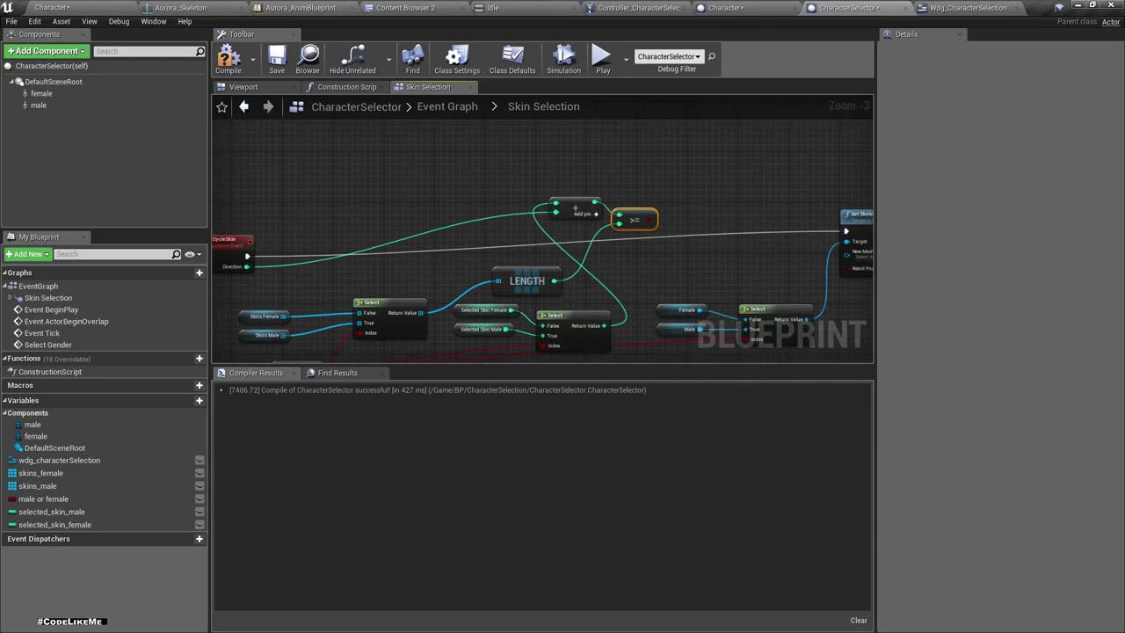
{"action": "right_click_drag", "start_coordinate": [575, 207], "coordinate": [528, 202]}
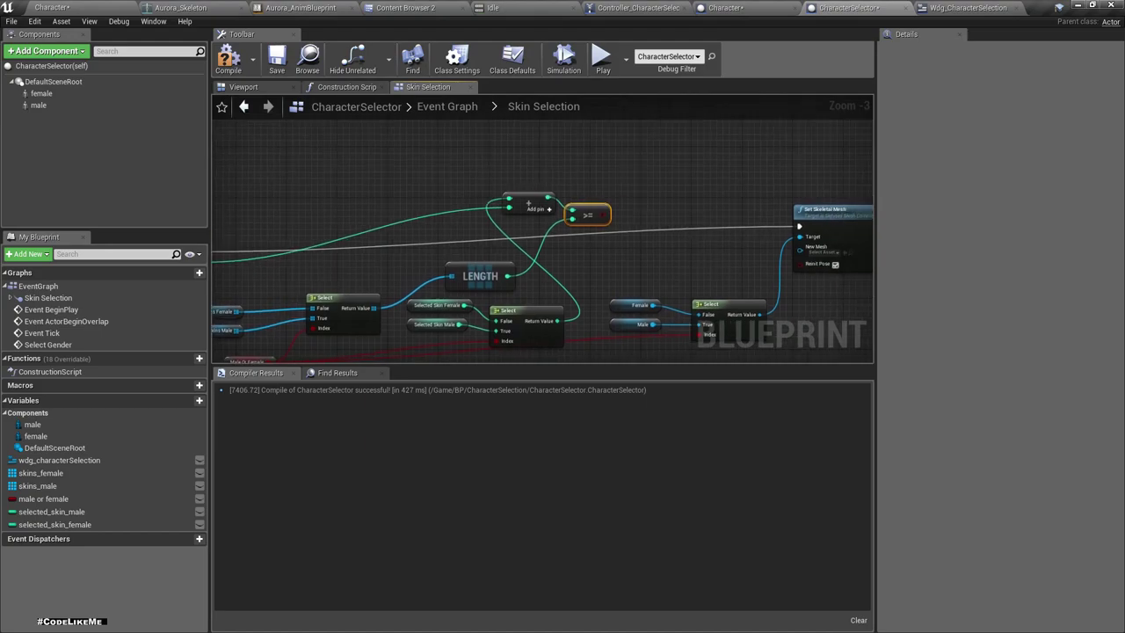
{"action": "left_click_drag", "start_coordinate": [601, 215], "coordinate": [633, 221]}
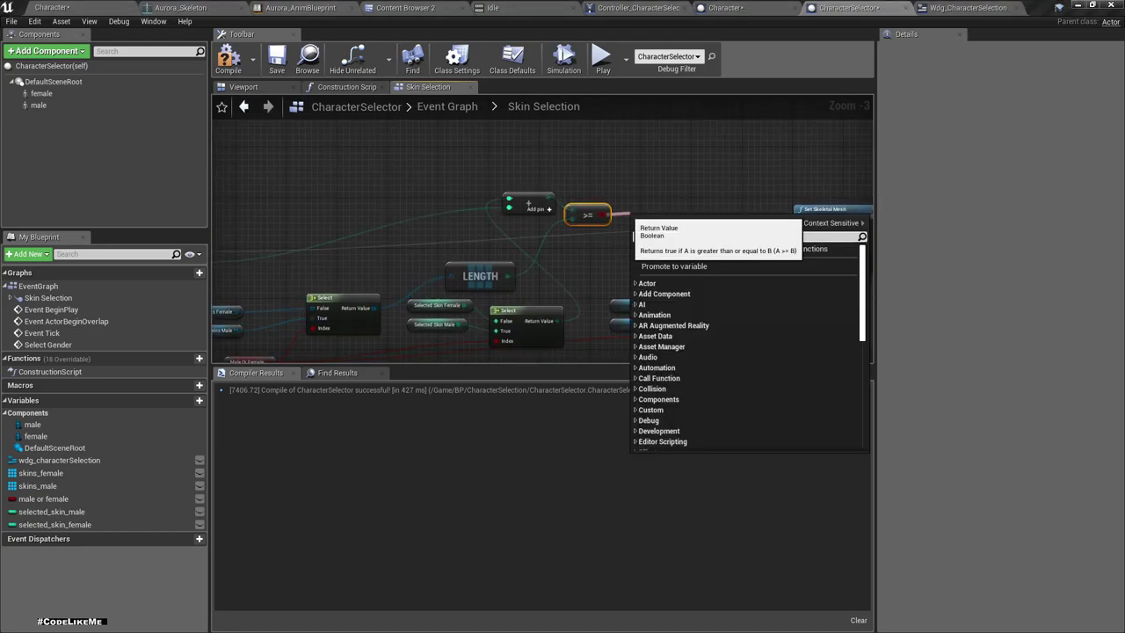
{"action": "key", "text": "Escape"}
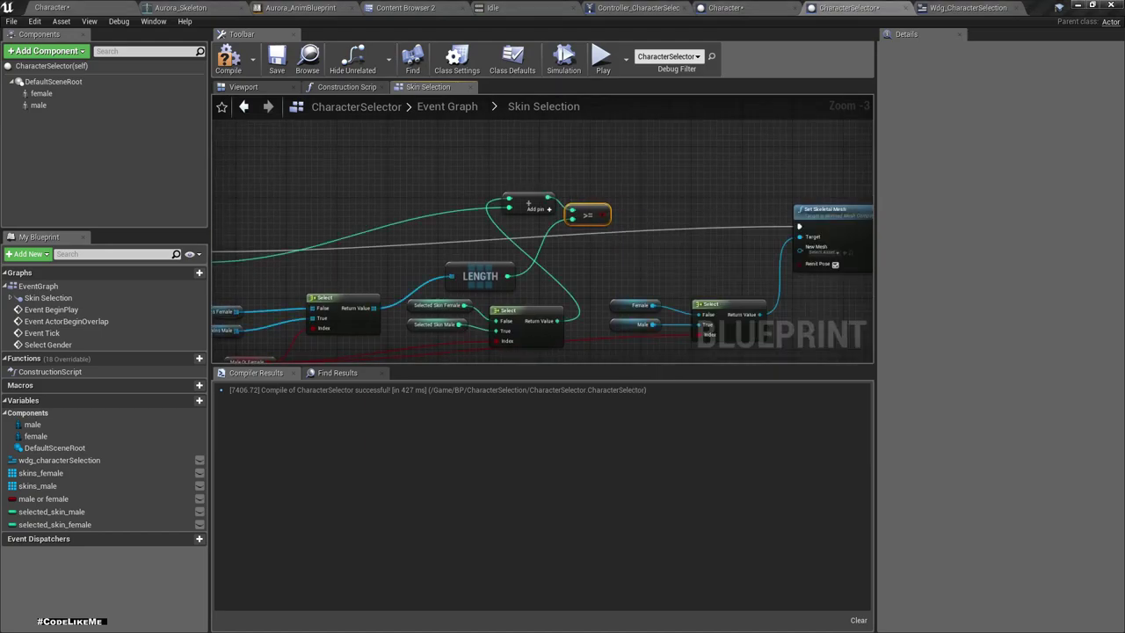
{"action": "key", "text": "Delete"}
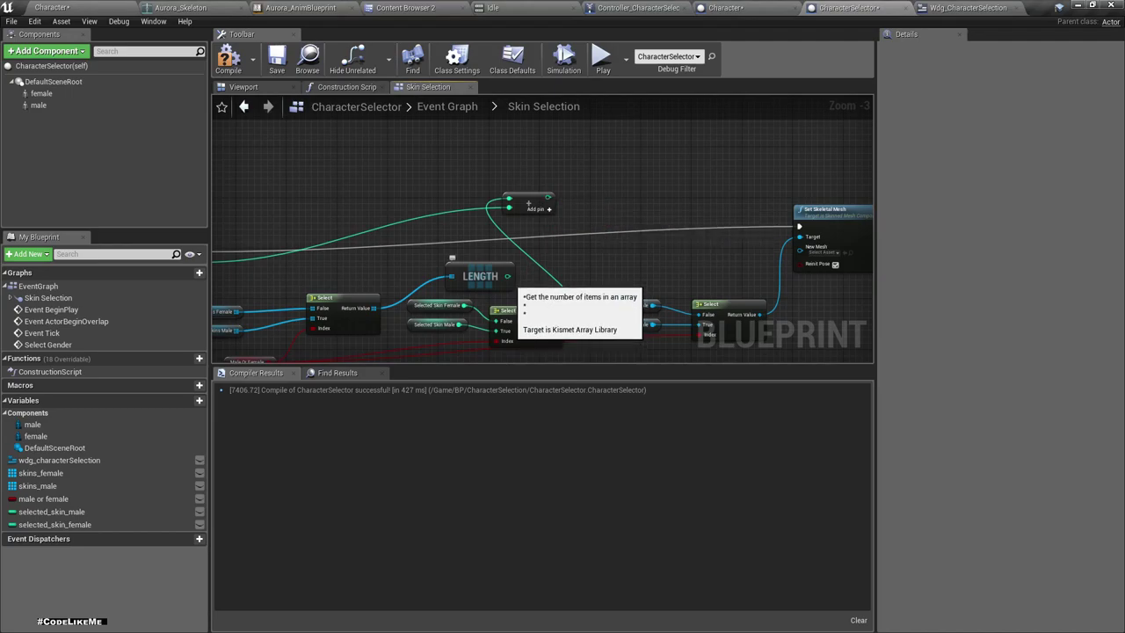
Add an integer % node on the Add result with LENGTH as its second input
{"action": "left_click_drag", "start_coordinate": [548, 196], "coordinate": [583, 222]}
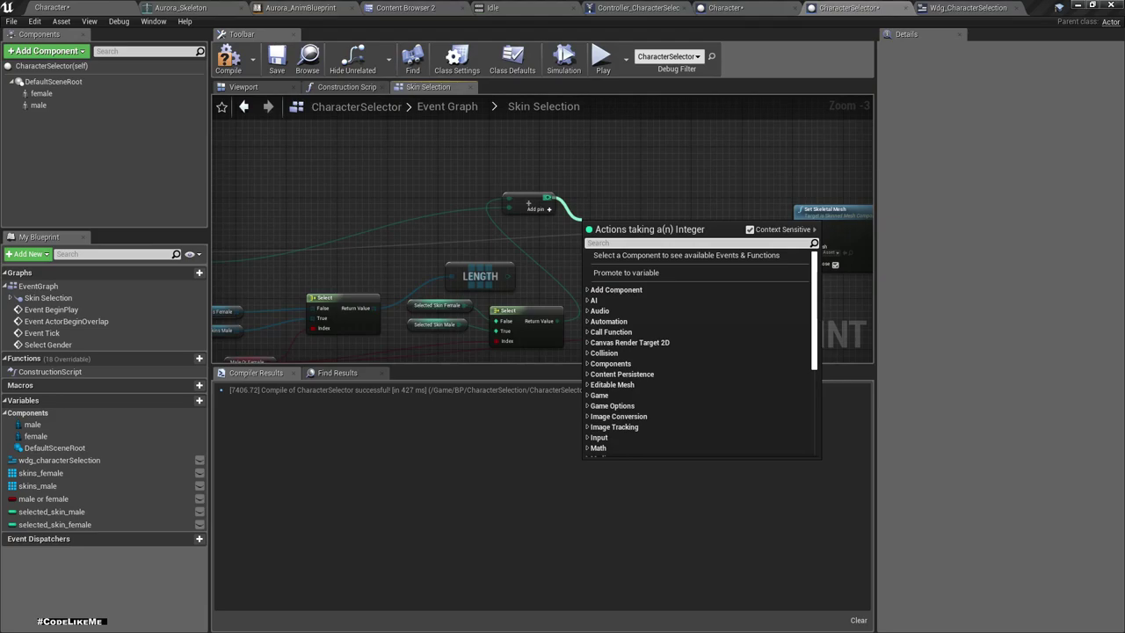
{"action": "type", "text": "%"}
{"action": "key", "text": "Return"}
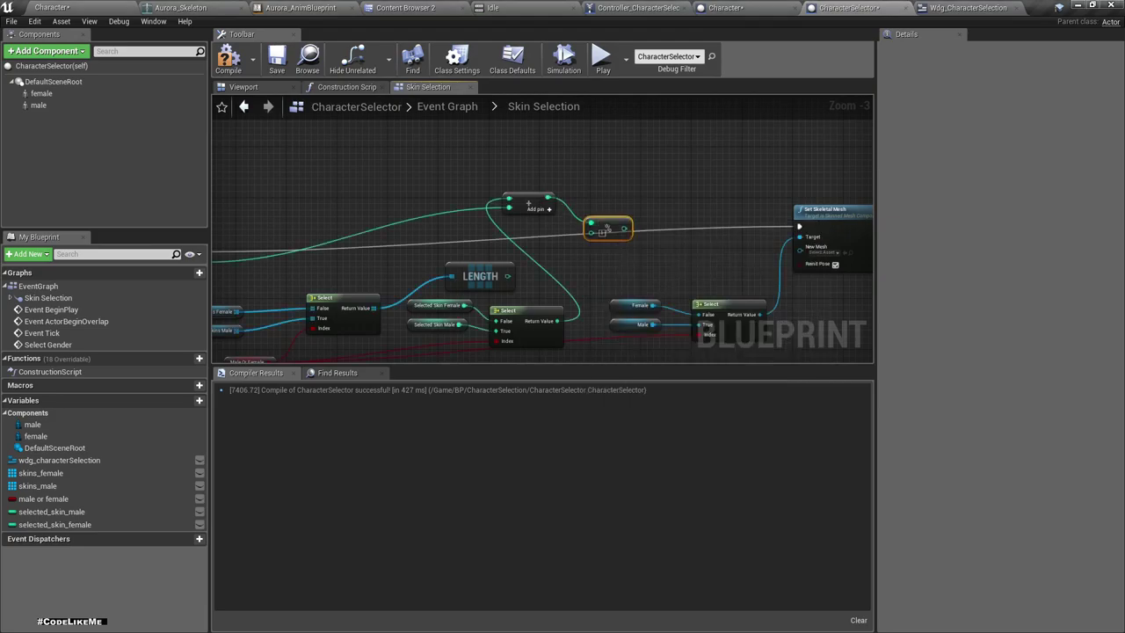
{"action": "left_click_drag", "start_coordinate": [507, 276], "coordinate": [591, 231]}
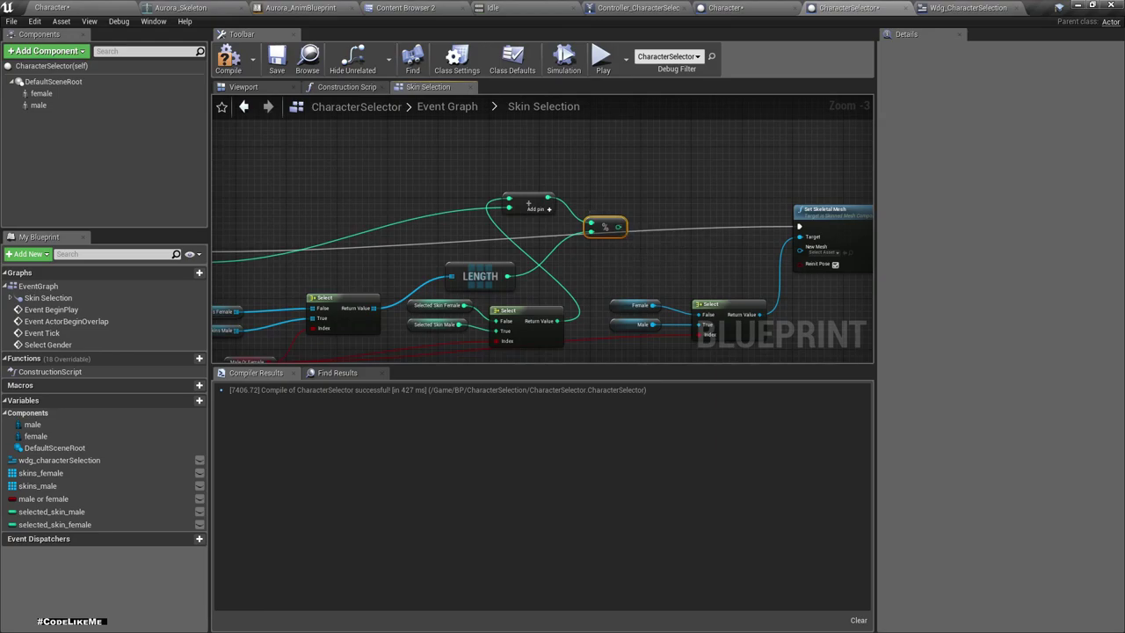
Add an array GET node from the skin array Select and arrange it beside the modulo nodes
{"action": "right_click_drag", "start_coordinate": [528, 203], "coordinate": [577, 190]}
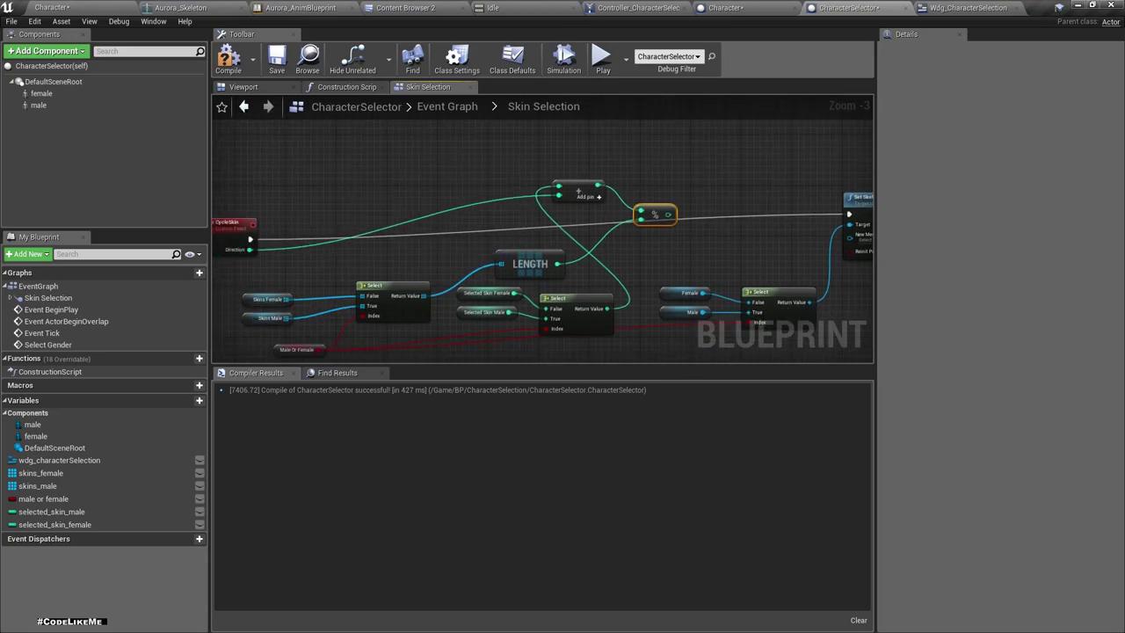
{"action": "scroll", "coordinate": [815, 198], "scroll_direction": "up", "scroll_amount": 2}
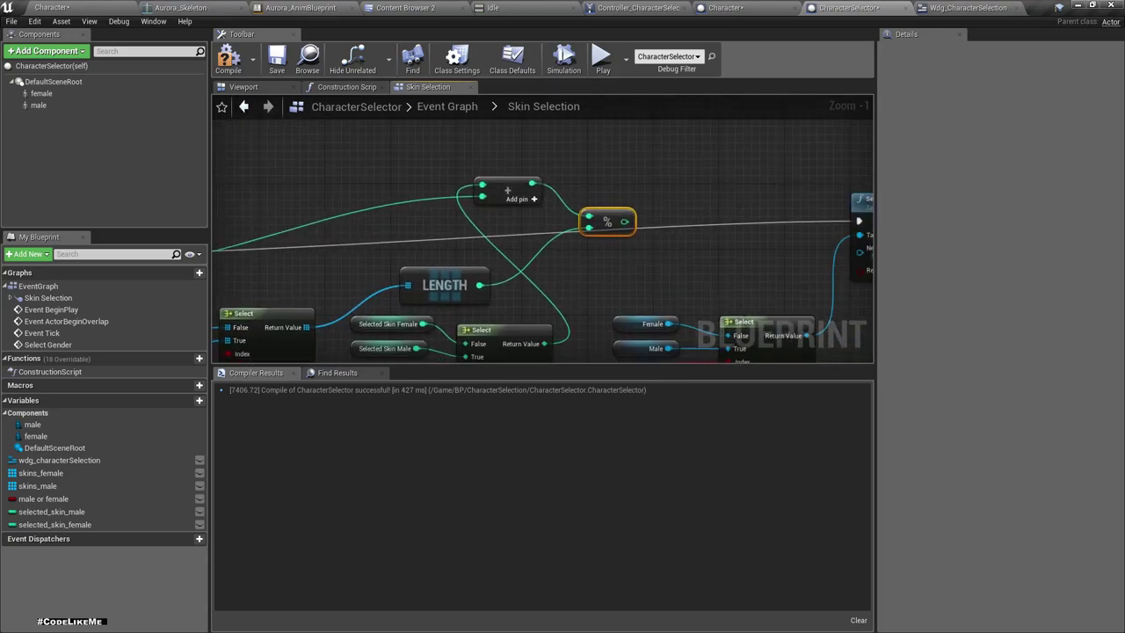
{"action": "mouse_move", "coordinate": [622, 222]}
{"action": "left_mouse_down"}
{"action": "mouse_move", "coordinate": [665, 226]}
{"action": "mouse_move", "coordinate": [652, 223]}
{"action": "left_mouse_up"}
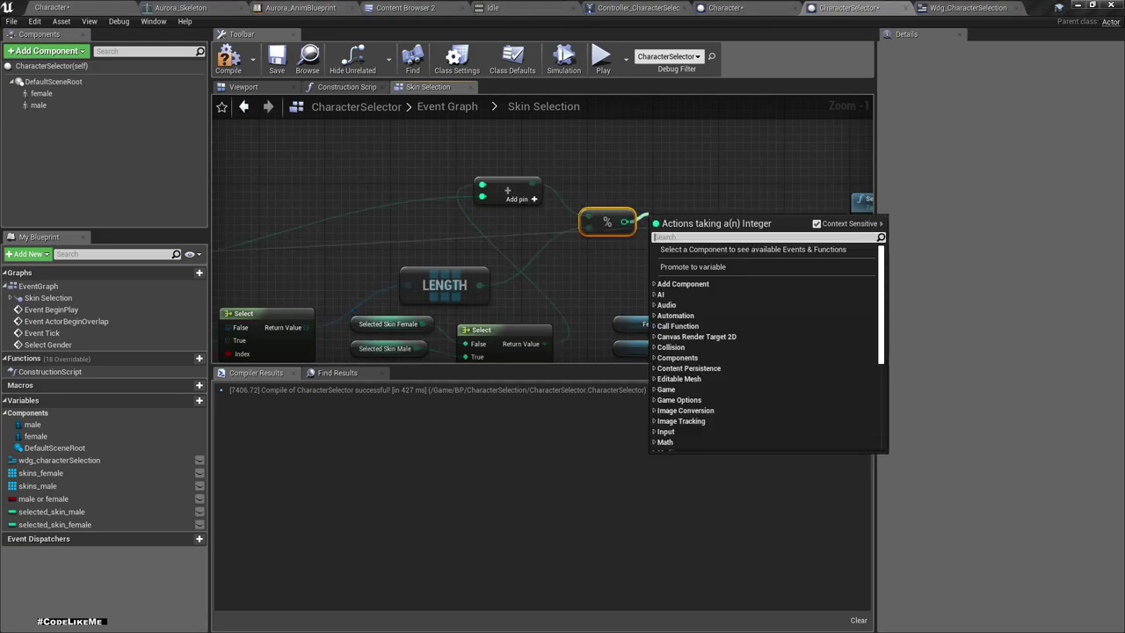
{"action": "right_click_drag", "start_coordinate": [629, 185], "coordinate": [646, 188]}
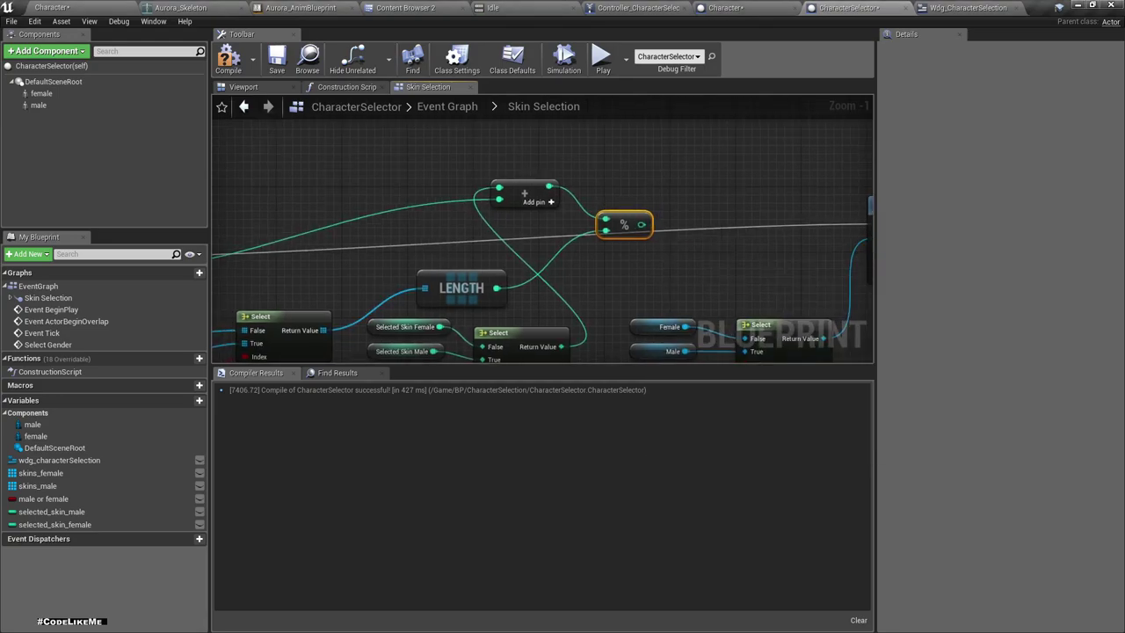
{"action": "right_click_drag", "start_coordinate": [631, 289], "coordinate": [661, 285]}
{"action": "scroll", "coordinate": [661, 285], "scroll_direction": "down", "scroll_amount": 2}
{"action": "right_click_drag", "start_coordinate": [578, 211], "coordinate": [475, 188]}
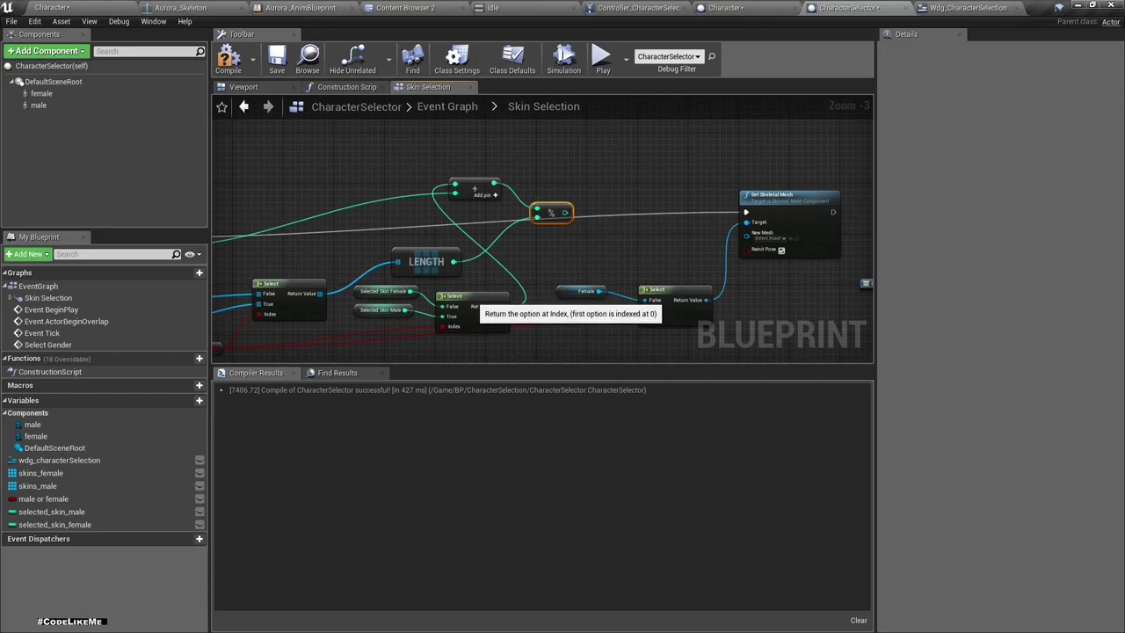
{"action": "left_click_drag", "start_coordinate": [320, 293], "coordinate": [575, 256]}
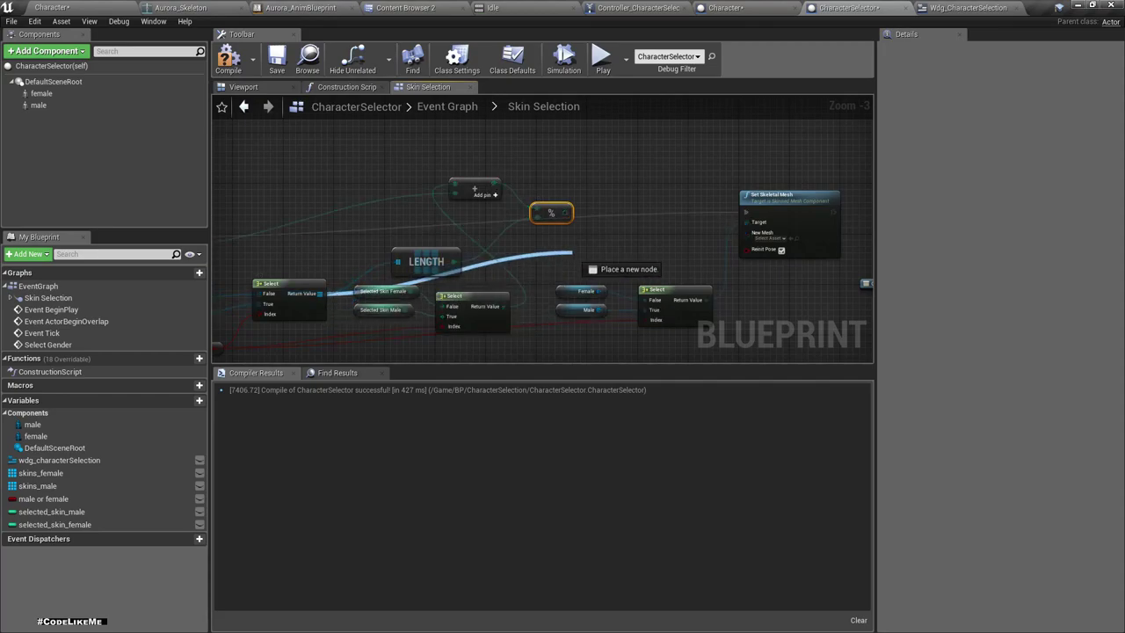
{"action": "type", "text": "get"}
{"action": "key", "text": "Return"}
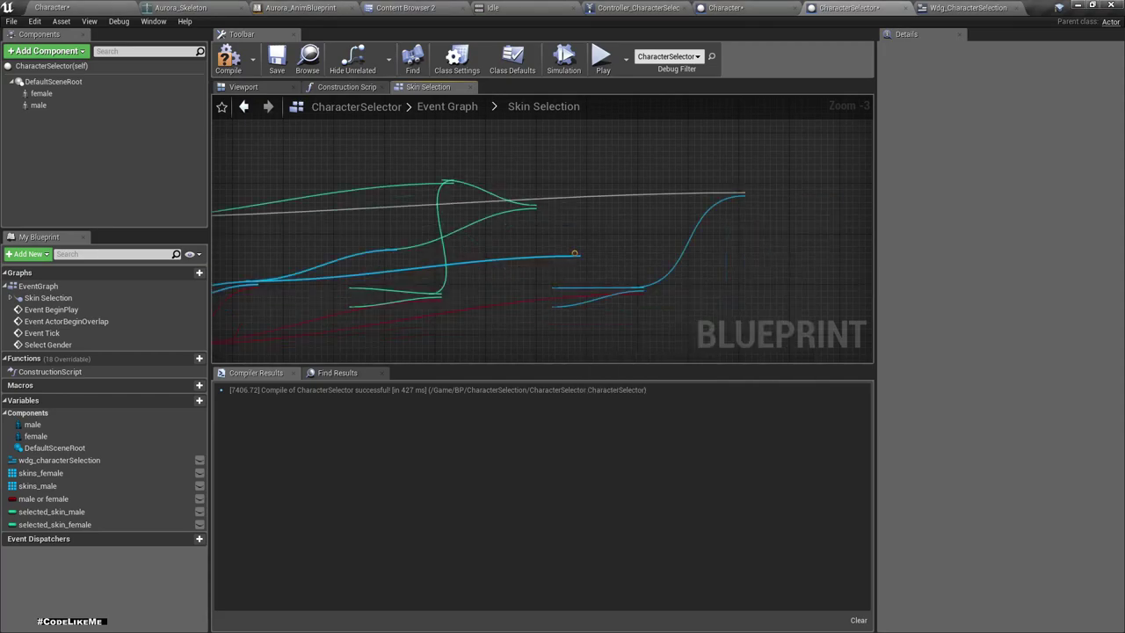
{"action": "left_click_drag", "start_coordinate": [593, 271], "coordinate": [598, 252]}
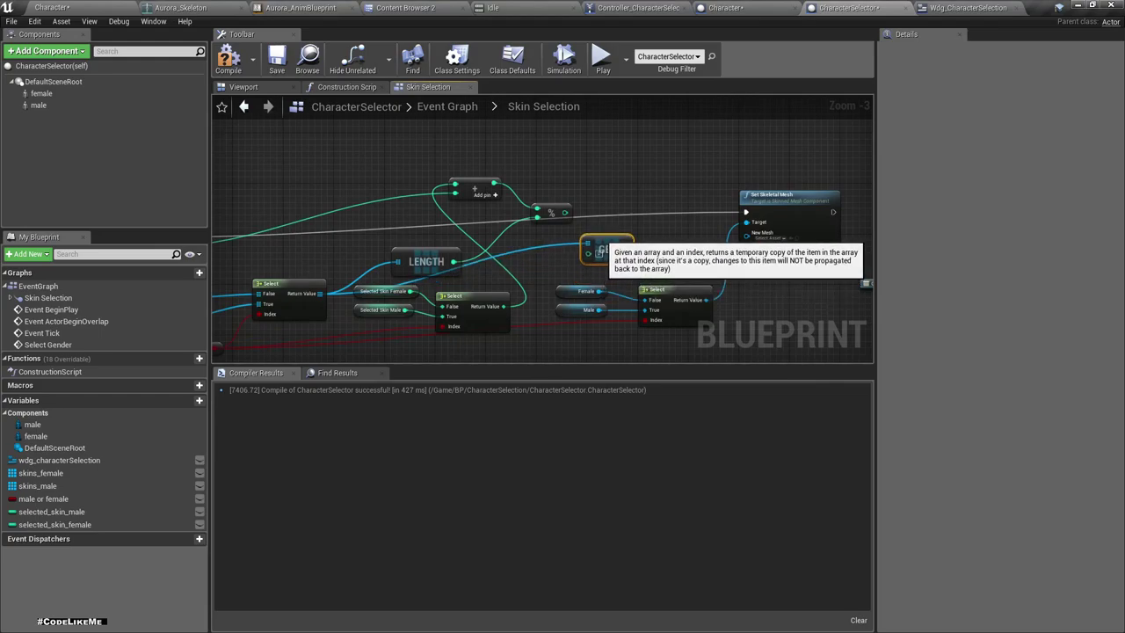
{"action": "mouse_move", "coordinate": [435, 172]}
{"action": "left_mouse_down"}
{"action": "mouse_move", "coordinate": [575, 224]}
{"action": "mouse_move", "coordinate": [501, 225]}
{"action": "left_mouse_up"}
{"action": "right_click_drag", "start_coordinate": [501, 225], "coordinate": [577, 204]}
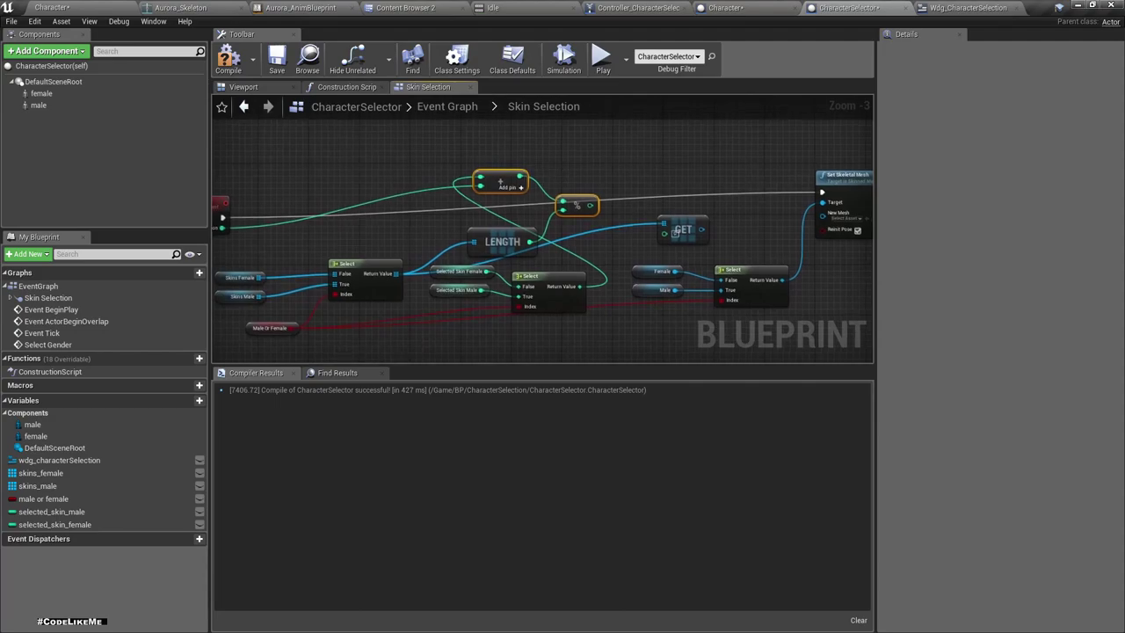
Add a Set Integer (by ref) for the selected skin, fed by the modulo result and run from CycleSkin
{"action": "left_click_drag", "start_coordinate": [222, 217], "coordinate": [614, 206]}
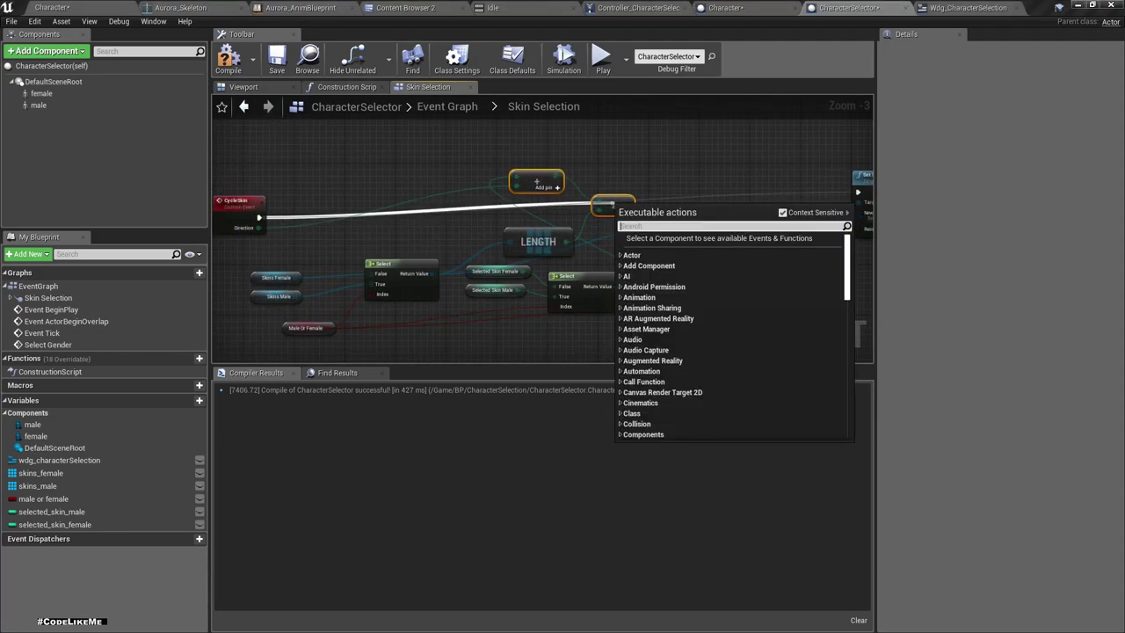
{"action": "right_click_drag", "start_coordinate": [613, 205], "coordinate": [517, 211]}
{"action": "mouse_move", "coordinate": [521, 290]}
{"action": "left_mouse_down"}
{"action": "mouse_move", "coordinate": [555, 241]}
{"action": "mouse_move", "coordinate": [559, 250]}
{"action": "left_mouse_up"}
{"action": "type", "text": "set"}
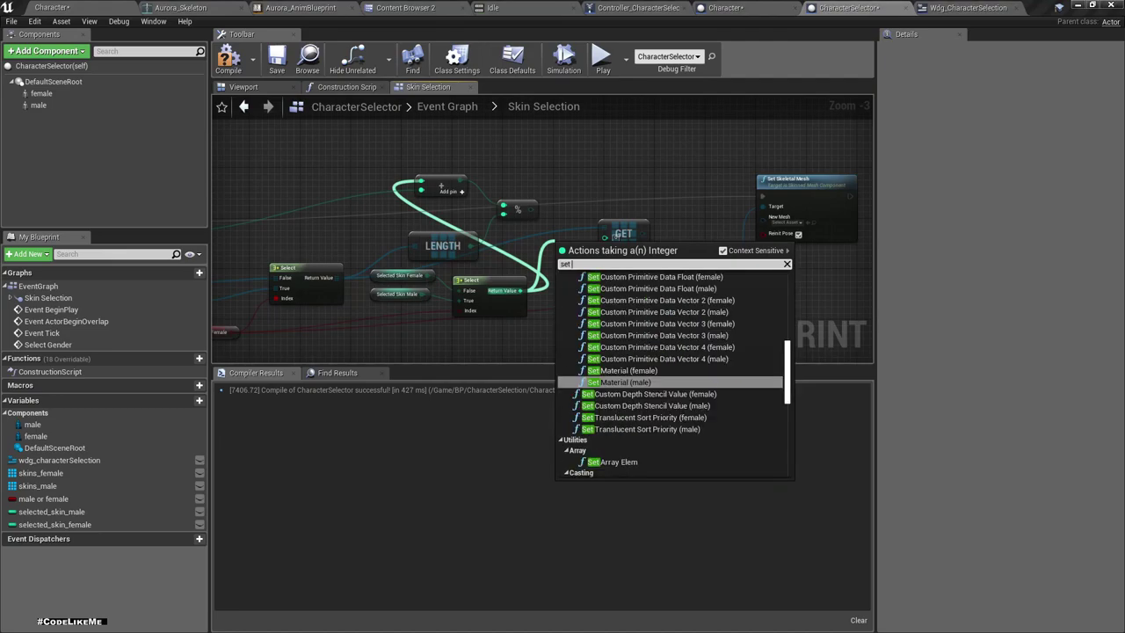
{"action": "scroll", "coordinate": [668, 382], "scroll_direction": "down", "scroll_amount": 4}
{"action": "scroll", "coordinate": [667, 413], "scroll_direction": "down", "scroll_amount": 1}
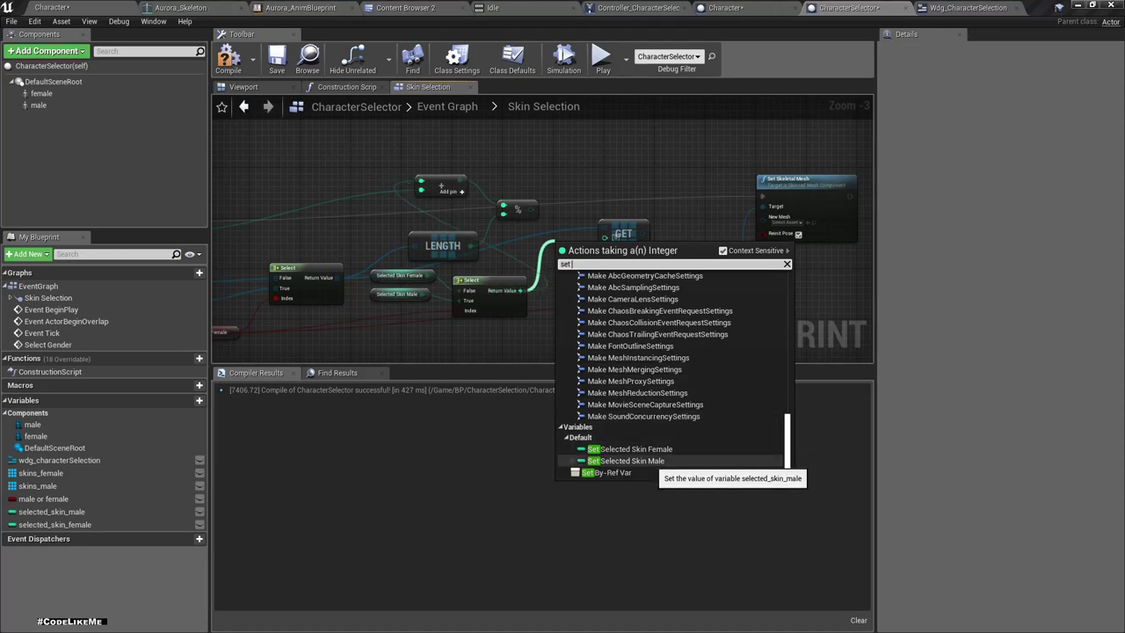
{"action": "left_click", "coordinate": [606, 472]}
{"action": "left_click", "coordinate": [606, 473]}
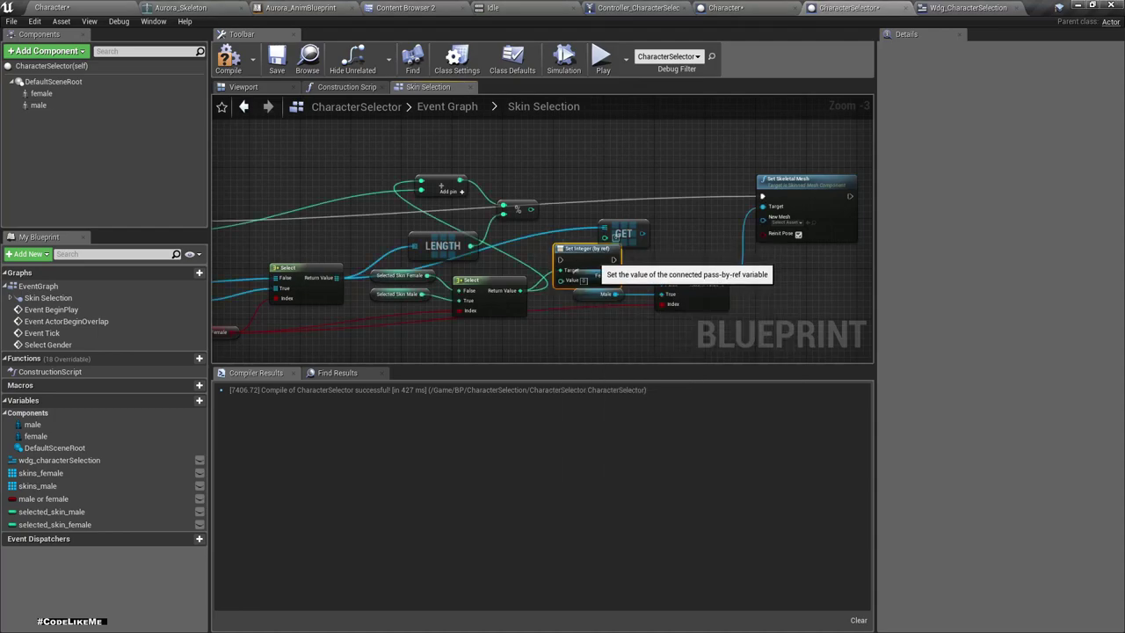
{"action": "left_click_drag", "start_coordinate": [595, 255], "coordinate": [608, 183]}
{"action": "scroll", "coordinate": [583, 207], "scroll_direction": "up", "scroll_amount": 3}
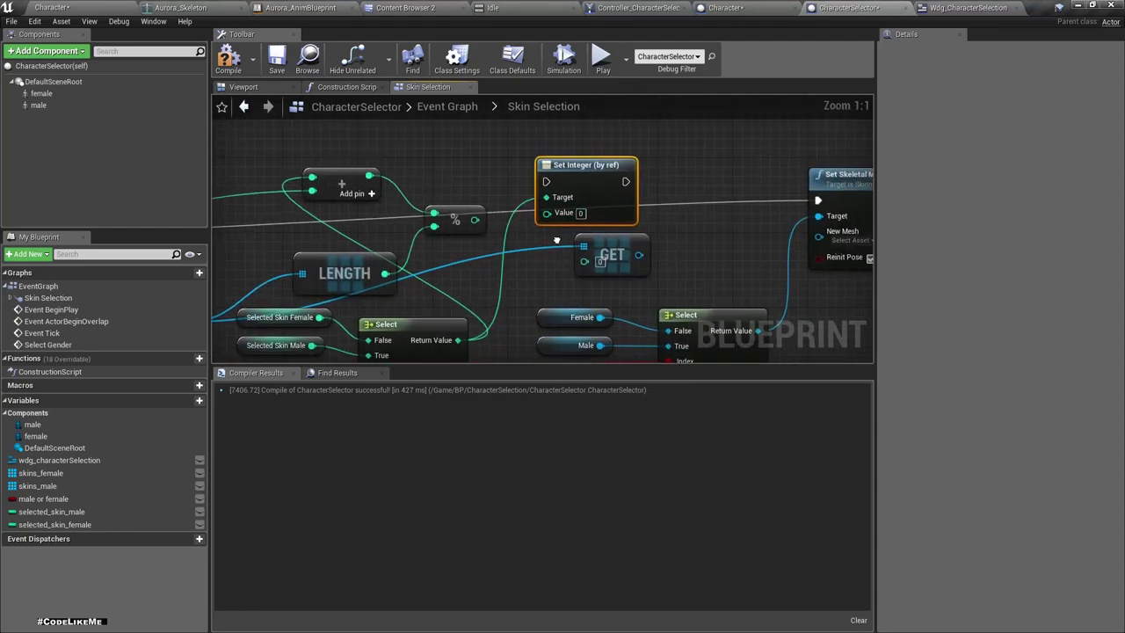
{"action": "left_click_drag", "start_coordinate": [471, 219], "coordinate": [545, 212]}
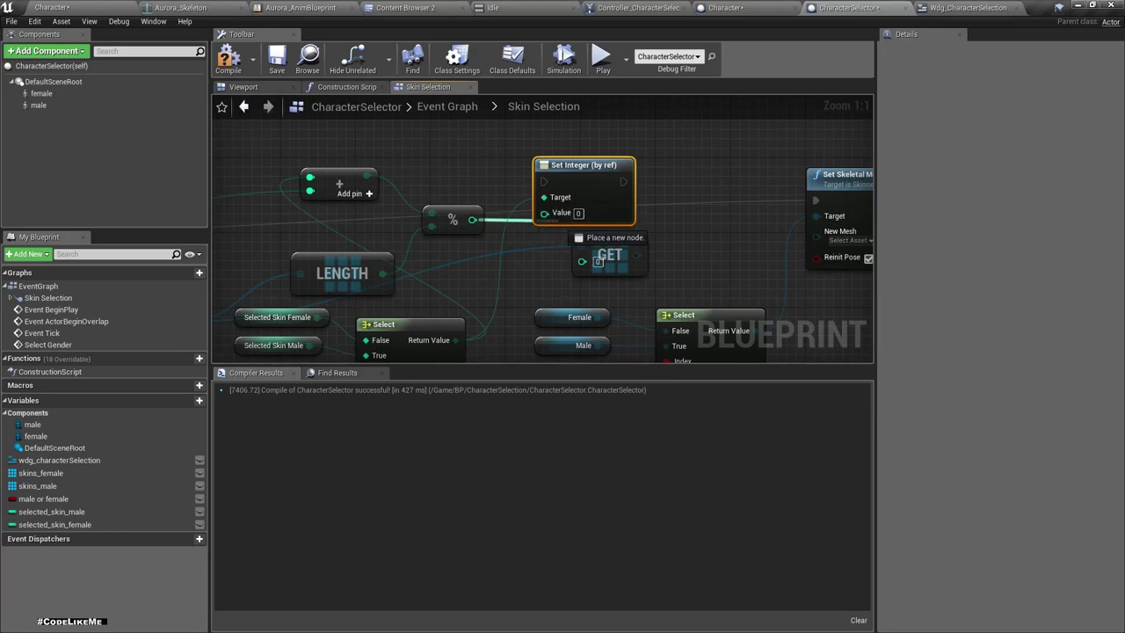
{"action": "mouse_move", "coordinate": [535, 239]}
{"action": "right_mouse_down"}
{"action": "mouse_move", "coordinate": [593, 249]}
{"action": "mouse_move", "coordinate": [913, 224]}
{"action": "right_mouse_up"}
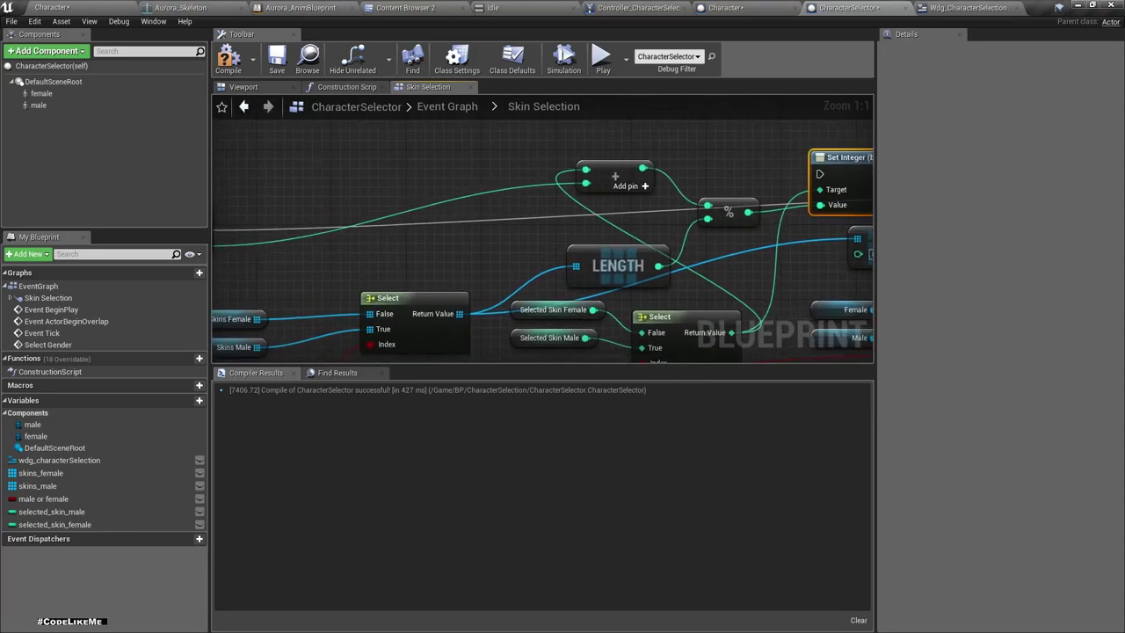
{"action": "left_click_drag", "start_coordinate": [304, 223], "coordinate": [729, 171]}
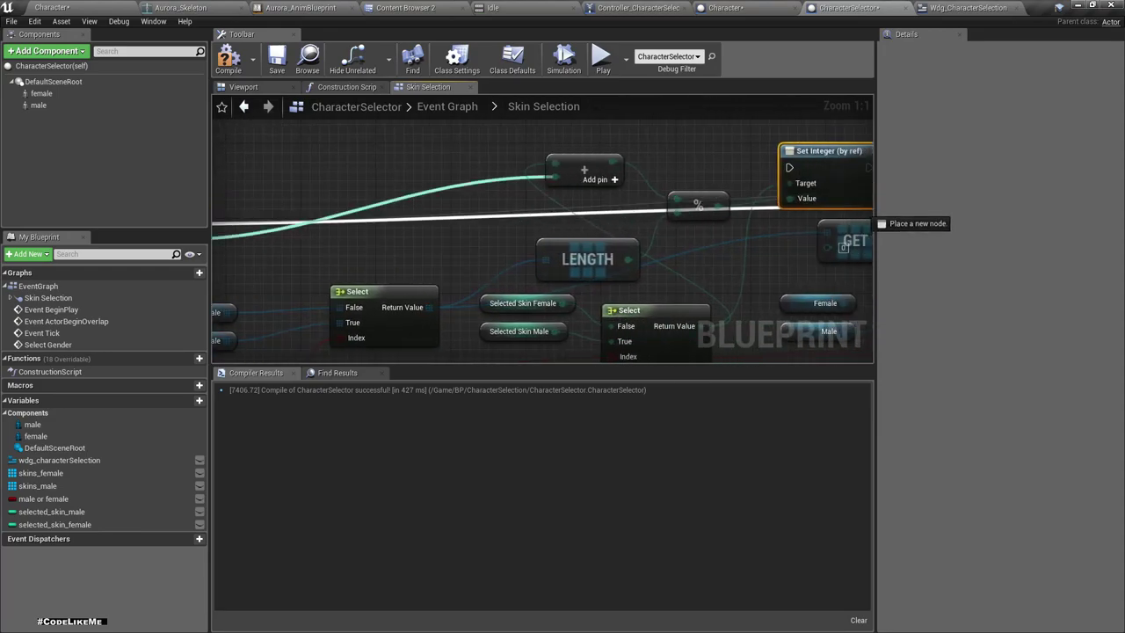
{"action": "left_click_drag", "start_coordinate": [726, 167], "coordinate": [727, 167]}
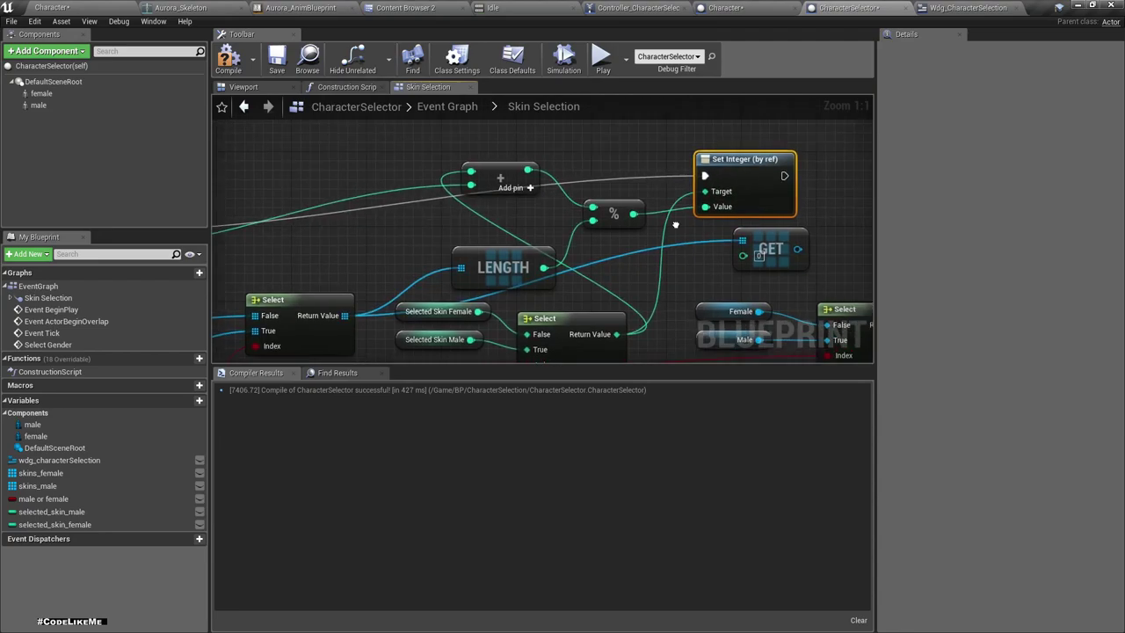
Wire the selected skin into the GET index, Set Skeletal Mesh after Set Integer, and GET into New Mesh
{"action": "right_click_drag", "start_coordinate": [726, 166], "coordinate": [537, 204]}
{"action": "right_click_drag", "start_coordinate": [615, 230], "coordinate": [558, 234]}
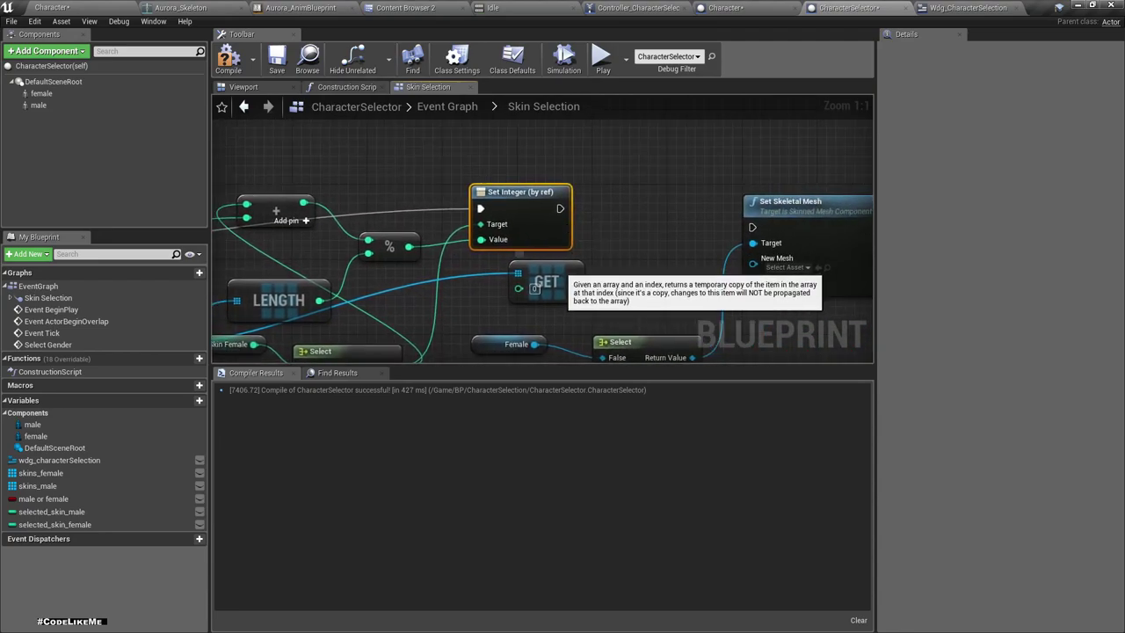
{"action": "right_click_drag", "start_coordinate": [535, 288], "coordinate": [566, 226]}
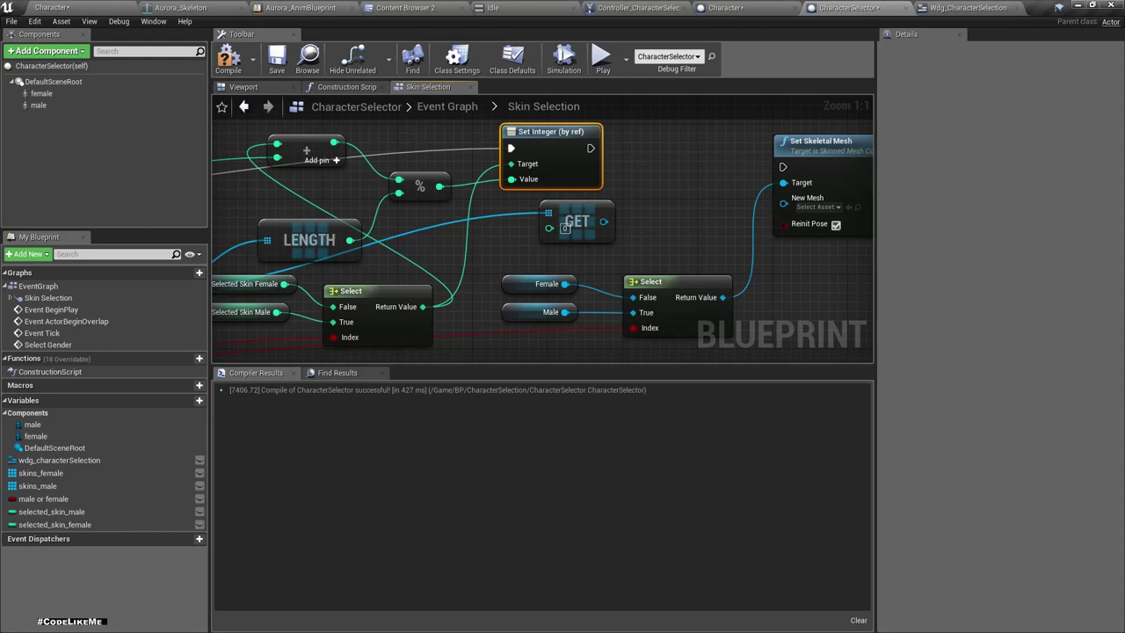
{"action": "left_click_drag", "start_coordinate": [422, 307], "coordinate": [549, 229]}
{"action": "right_click_drag", "start_coordinate": [543, 241], "coordinate": [464, 261]}
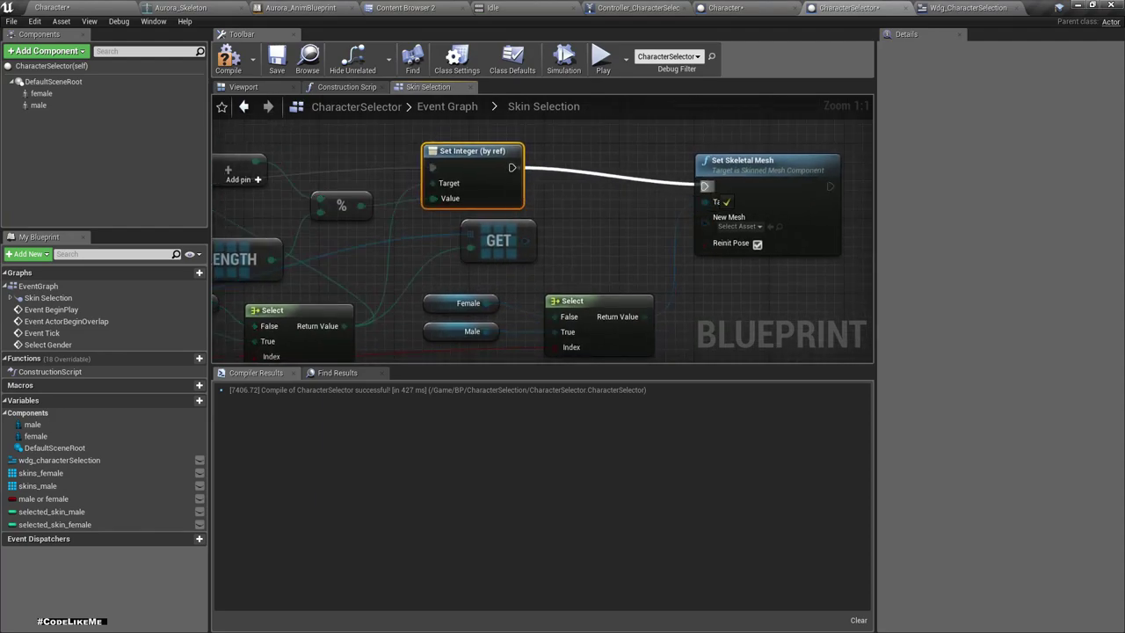
{"action": "mouse_move", "coordinate": [511, 166]}
{"action": "left_mouse_down"}
{"action": "mouse_move", "coordinate": [704, 185]}
{"action": "mouse_move", "coordinate": [525, 240]}
{"action": "left_mouse_up"}
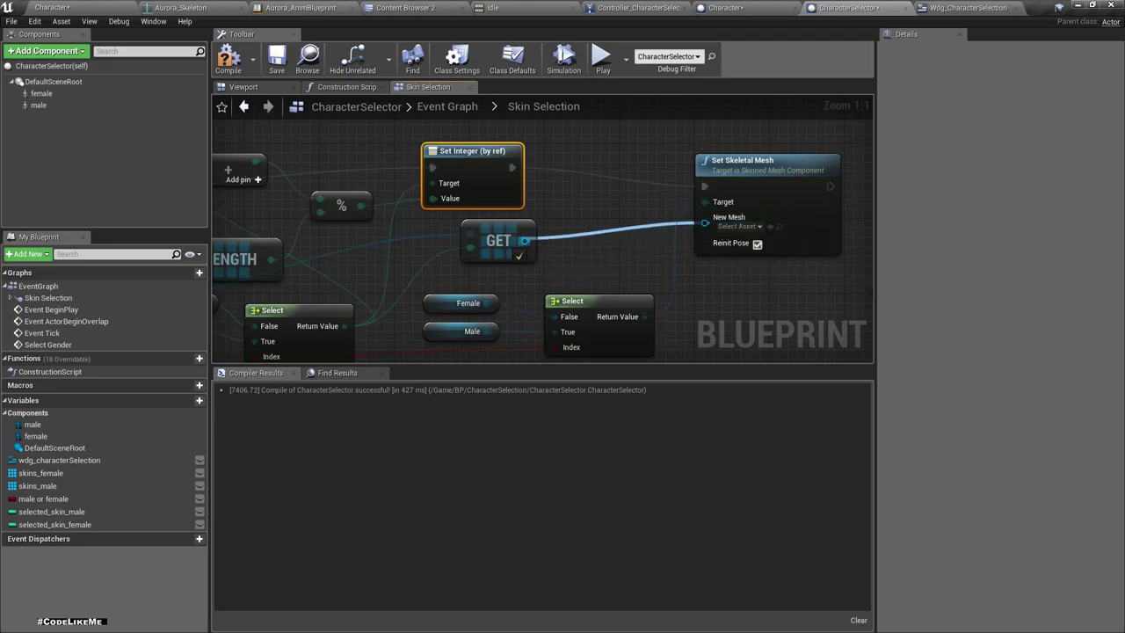
{"action": "right_click_drag", "start_coordinate": [548, 196], "coordinate": [634, 189]}
Save and compile the CharacterSelector blueprint, then go to the Wdg_CharacterSelection graph
{"action": "key", "text": "ctrl+shift+s"}
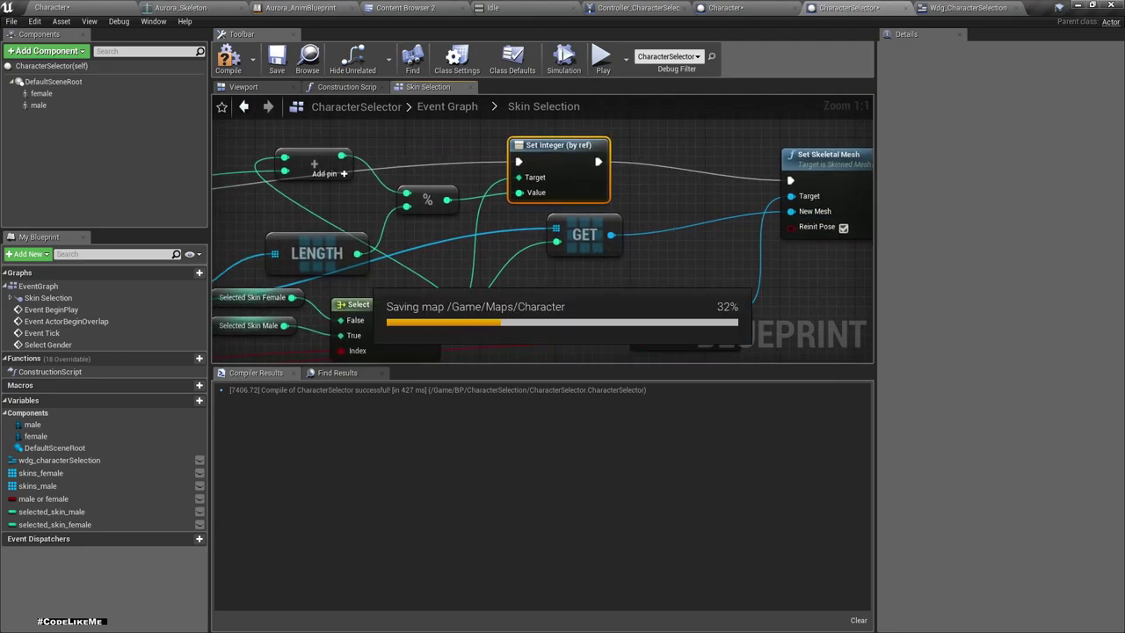
{"action": "left_click", "coordinate": [229, 58]}
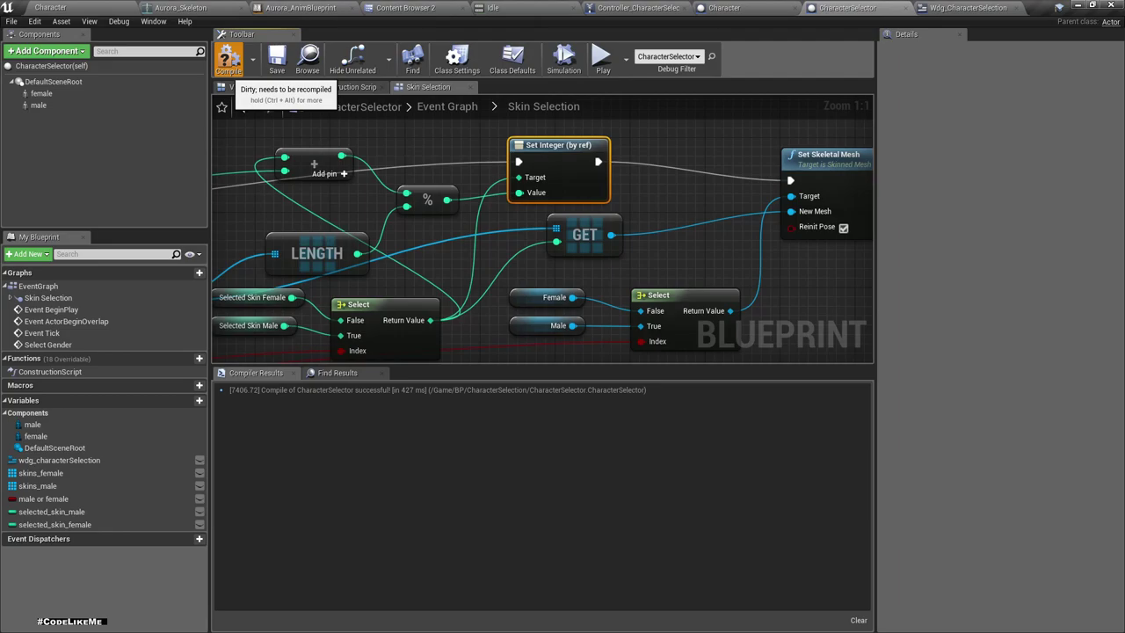
{"action": "mouse_move", "coordinate": [406, 180]}
{"action": "right_mouse_down"}
{"action": "mouse_move", "coordinate": [535, 175]}
{"action": "mouse_move", "coordinate": [632, 201]}
{"action": "right_mouse_up"}
{"action": "scroll", "coordinate": [536, 175], "scroll_direction": "down", "scroll_amount": 3}
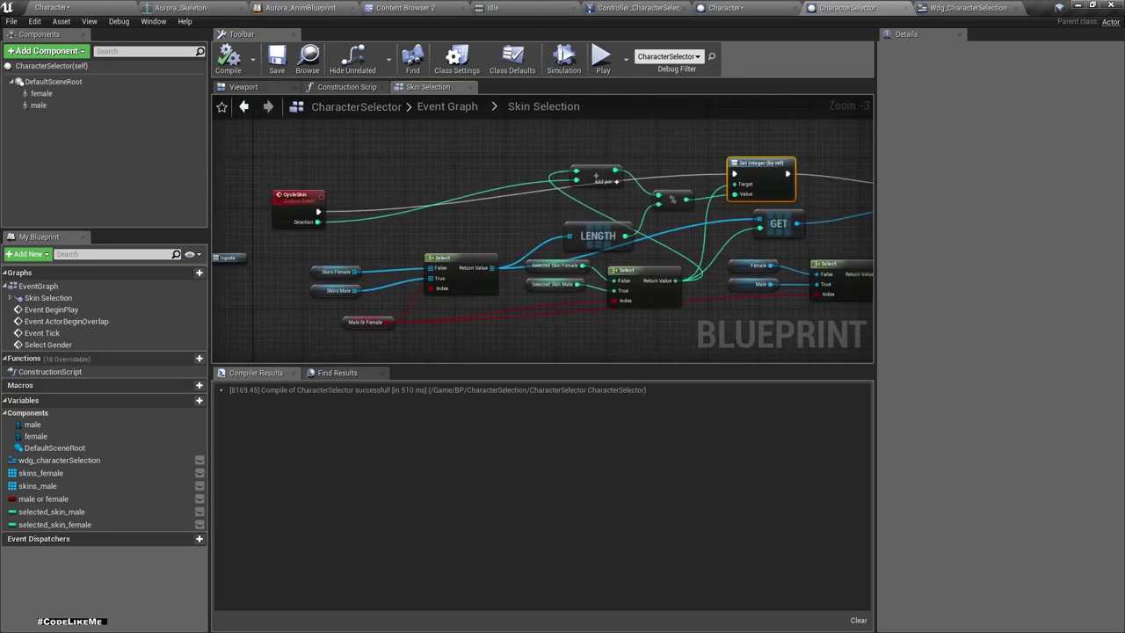
{"action": "left_click", "coordinate": [967, 7]}
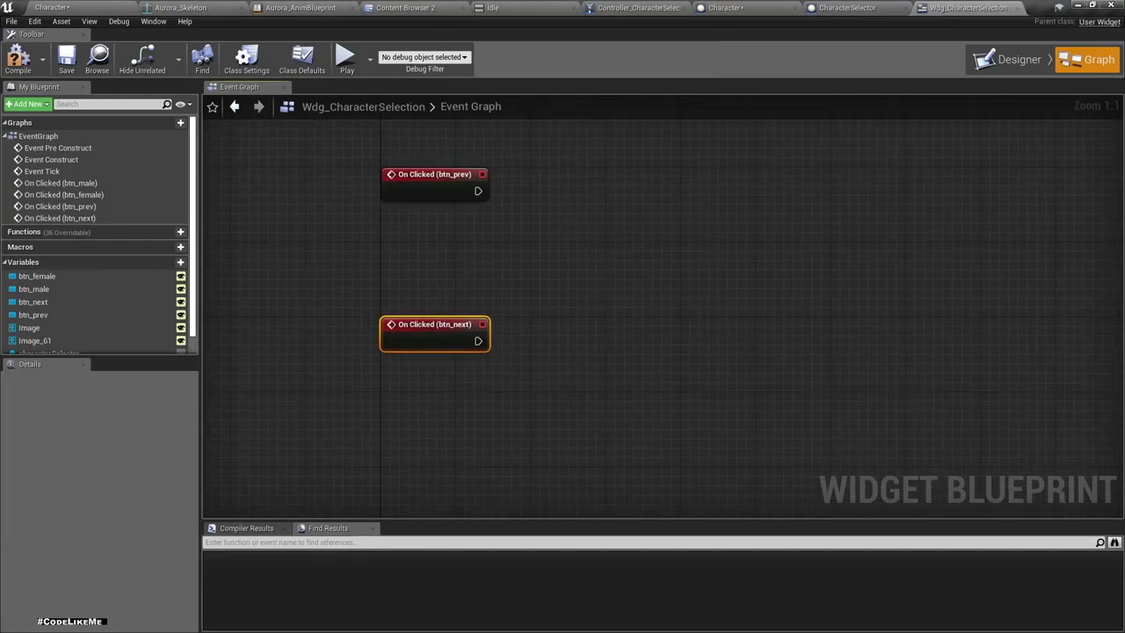
Add a Cycle Skin call on the characterSelector variable and trigger it from btn_prev's click event
{"action": "scroll", "coordinate": [66, 332], "scroll_direction": "down", "scroll_amount": 1}
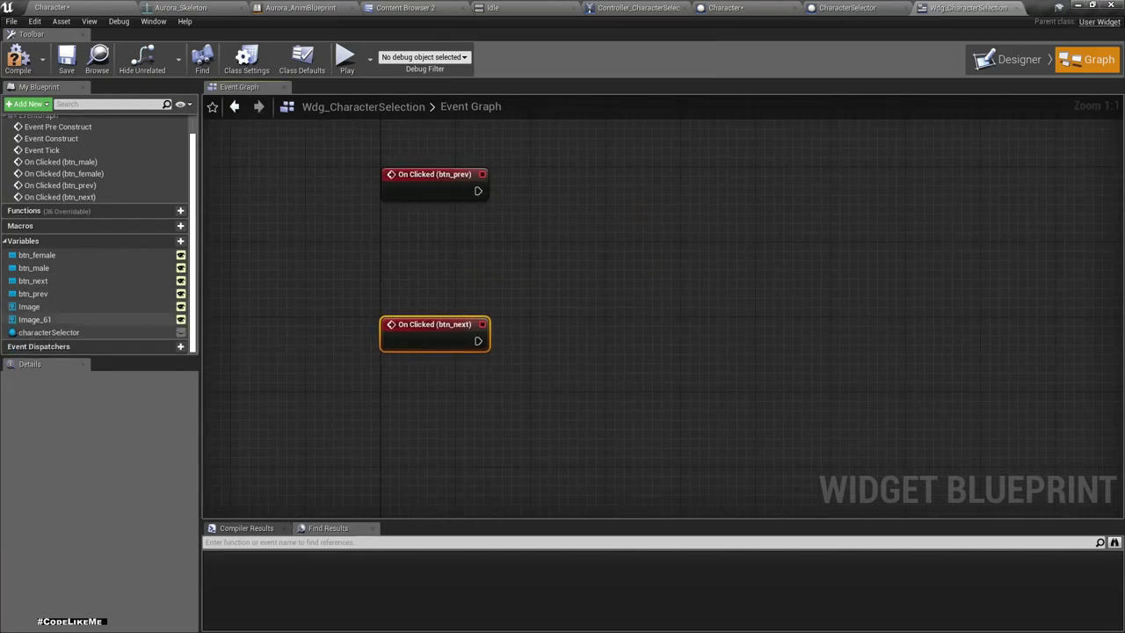
{"action": "left_click", "coordinate": [66, 332]}
{"action": "left_click_drag", "start_coordinate": [66, 332], "coordinate": [561, 243], "text": "ctrl"}
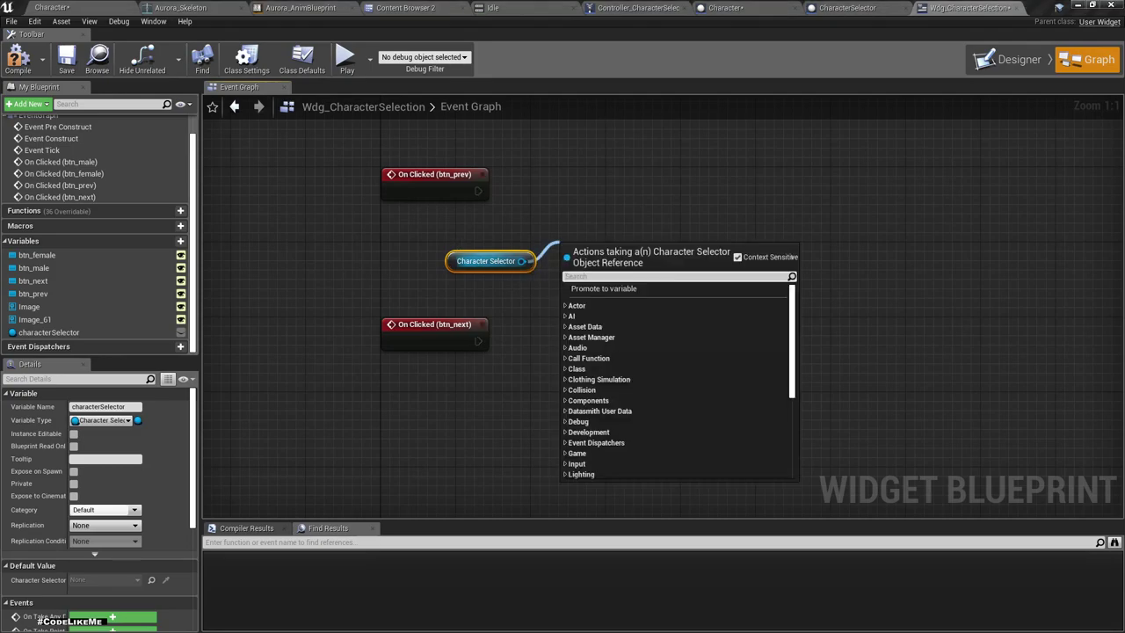
{"action": "type", "text": "c"}
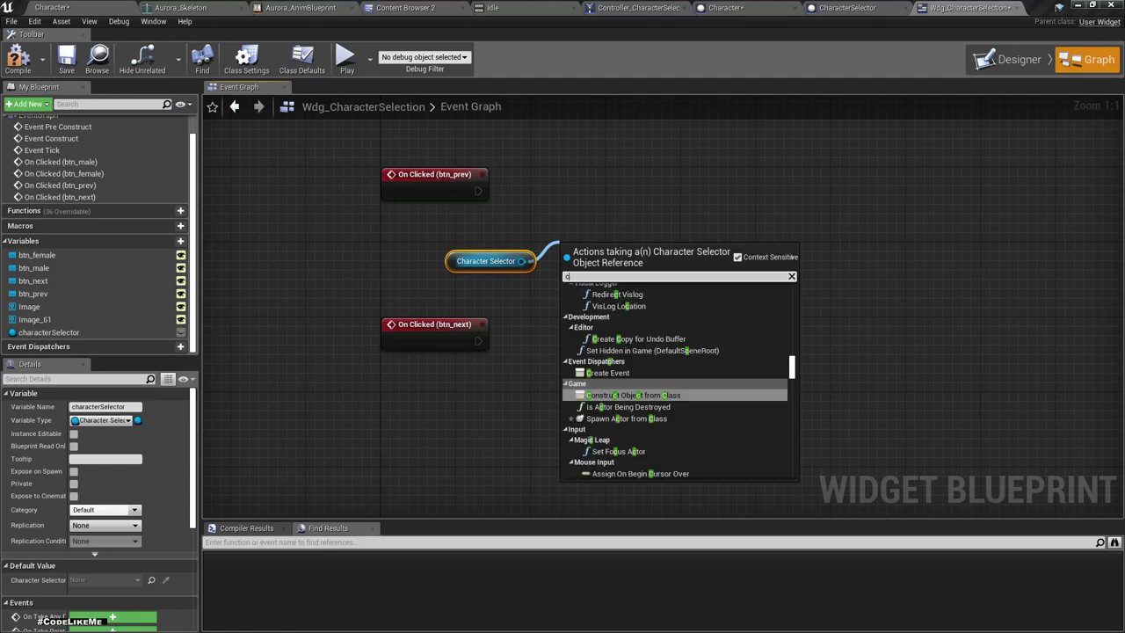
{"action": "type", "text": "yclesk"}
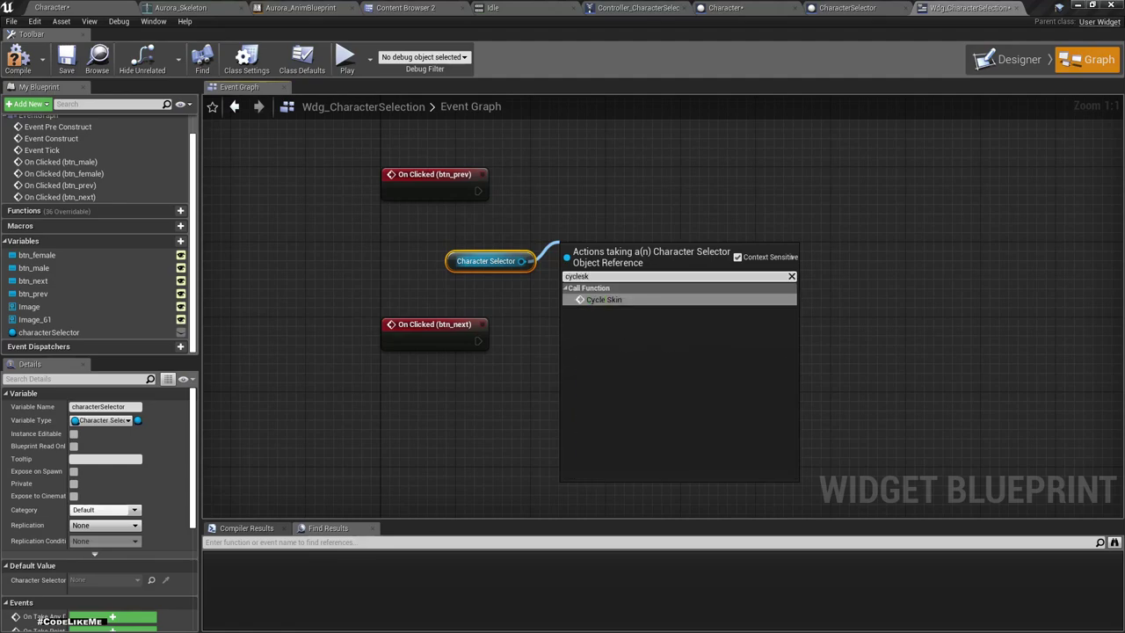
{"action": "key", "text": "Return"}
{"action": "left_click_drag", "start_coordinate": [634, 249], "coordinate": [663, 185]}
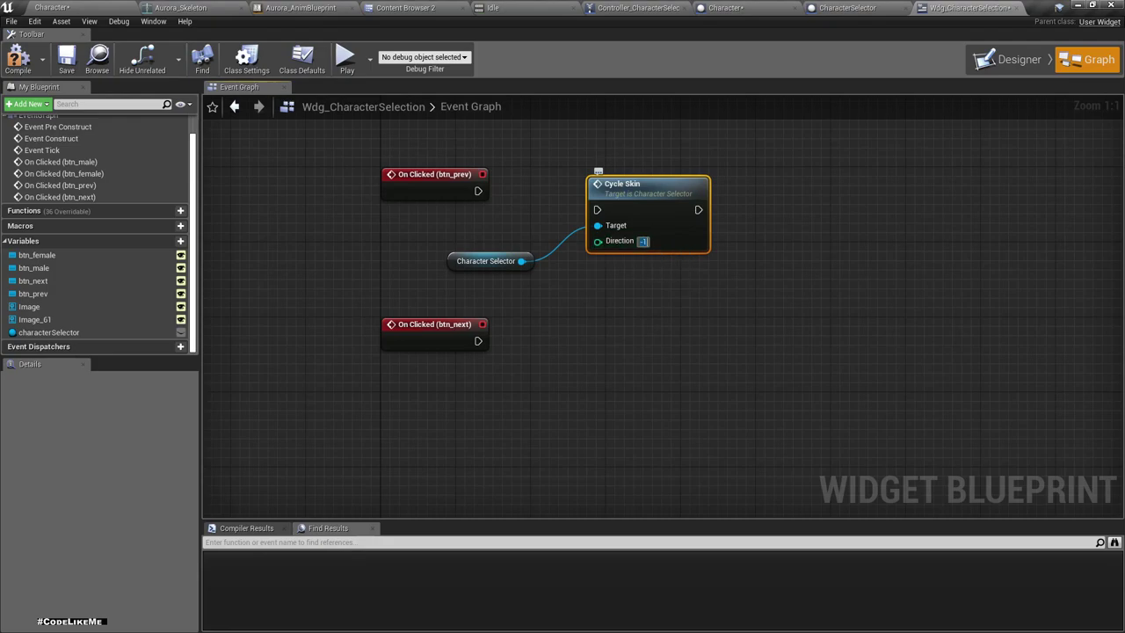
{"action": "left_click_drag", "start_coordinate": [477, 190], "coordinate": [585, 209]}
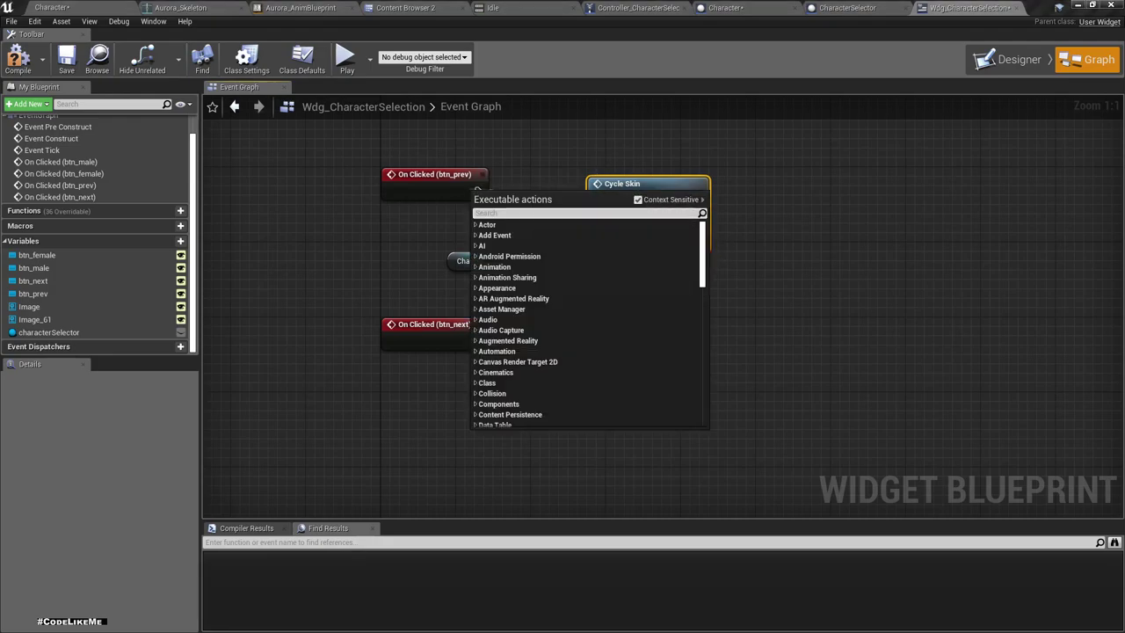
{"action": "key", "text": "Escape"}
{"action": "left_click_drag", "start_coordinate": [477, 190], "coordinate": [598, 210]}
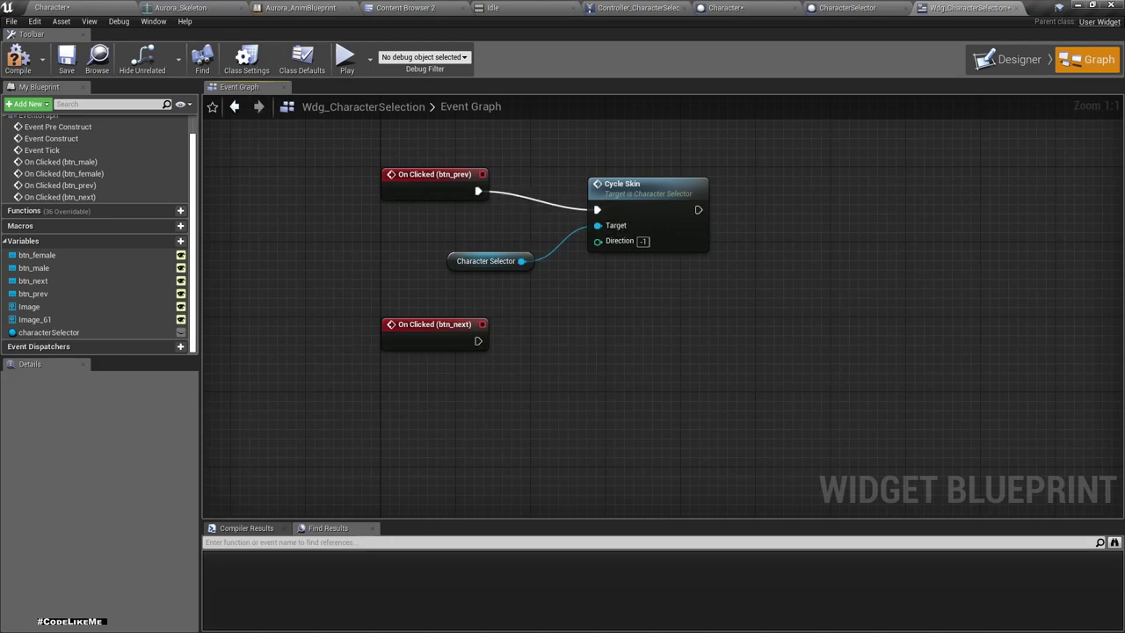
Duplicate Cycle Skin for btn_next with Direction 1 and Character Selector as Target, then compile and save
{"action": "left_click", "coordinate": [650, 186]}
{"action": "key", "text": "ctrl+w"}
{"action": "mouse_move", "coordinate": [661, 230]}
{"action": "left_mouse_down"}
{"action": "mouse_move", "coordinate": [681, 295]}
{"action": "mouse_move", "coordinate": [673, 304]}
{"action": "left_mouse_up"}
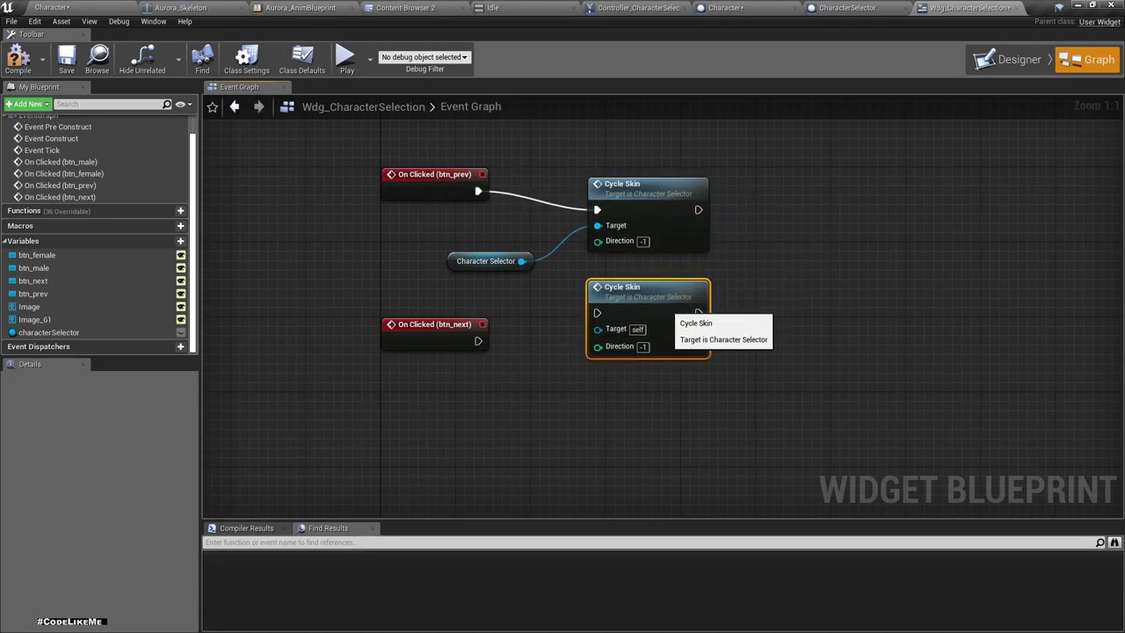
{"action": "left_click_drag", "start_coordinate": [477, 340], "coordinate": [614, 332]}
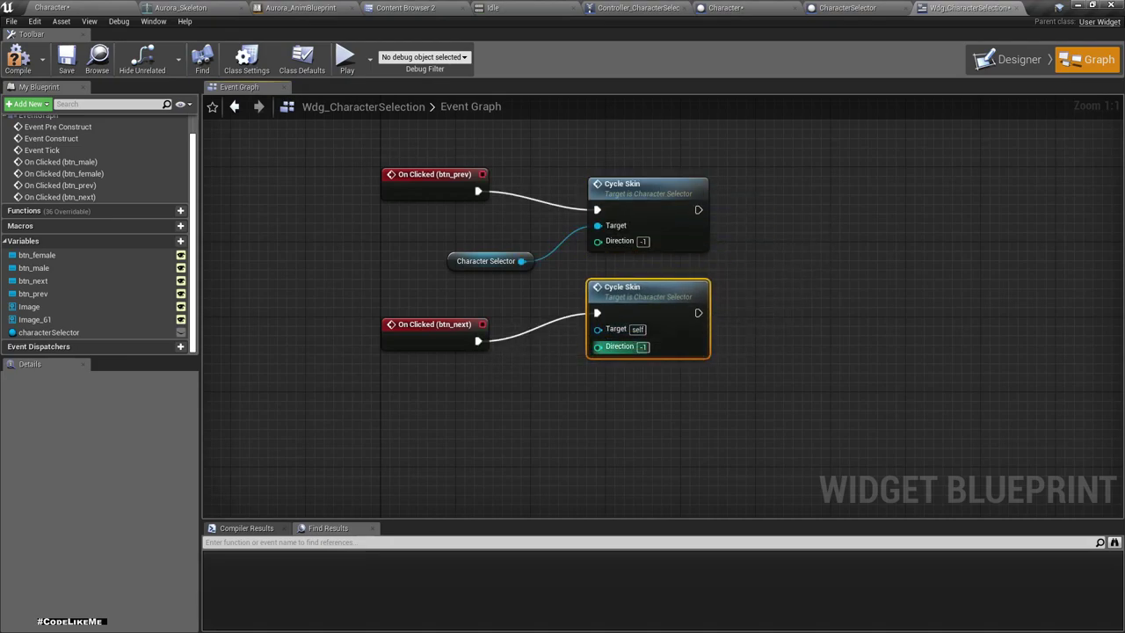
{"action": "left_click", "coordinate": [642, 346]}
{"action": "type", "text": "1"}
{"action": "left_click_drag", "start_coordinate": [521, 261], "coordinate": [598, 329]}
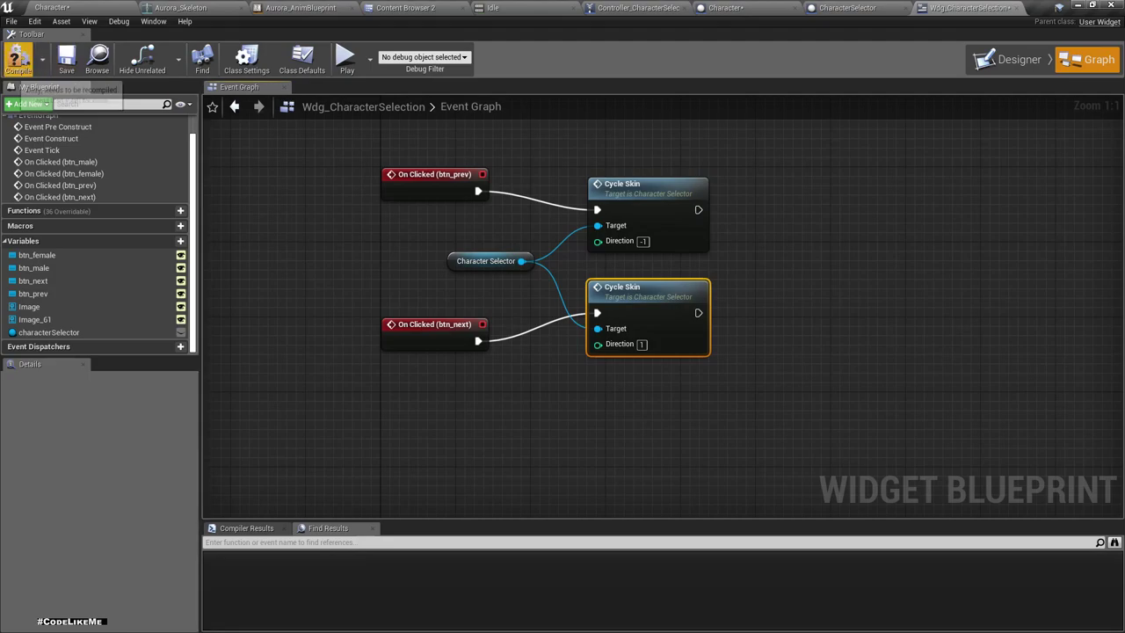
{"action": "left_click", "coordinate": [18, 59]}
{"action": "key", "text": "ctrl+shift+s"}
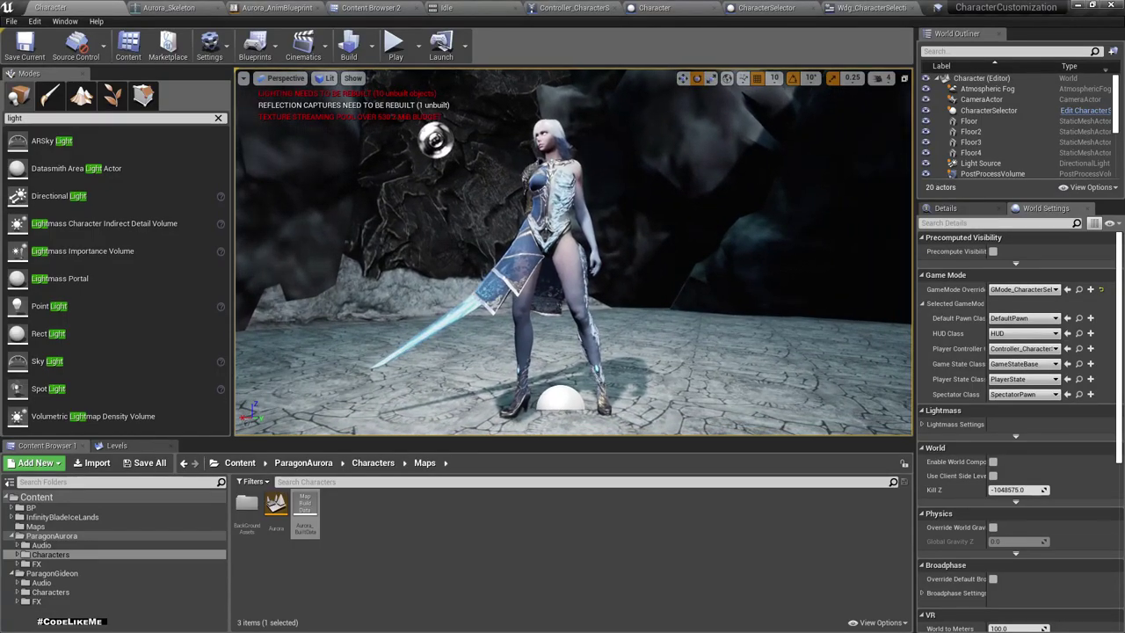
Play the level, step forward through the male skins past the last one to check wrapping, then choose Female
{"action": "key", "text": "alt+p"}
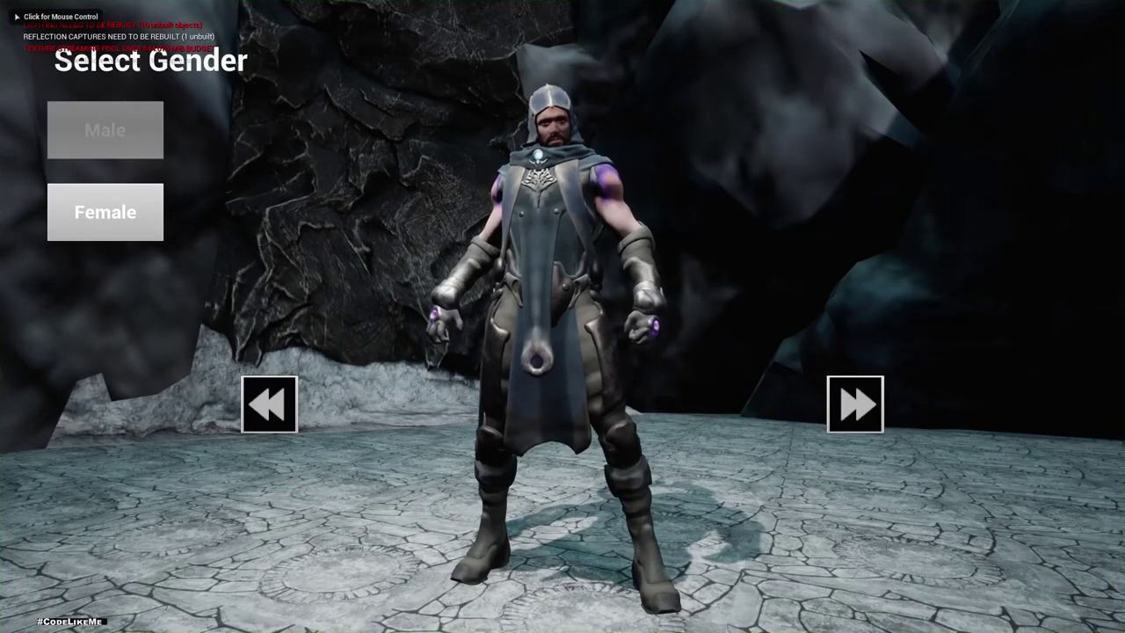
{"action": "left_click", "coordinate": [853, 403]}
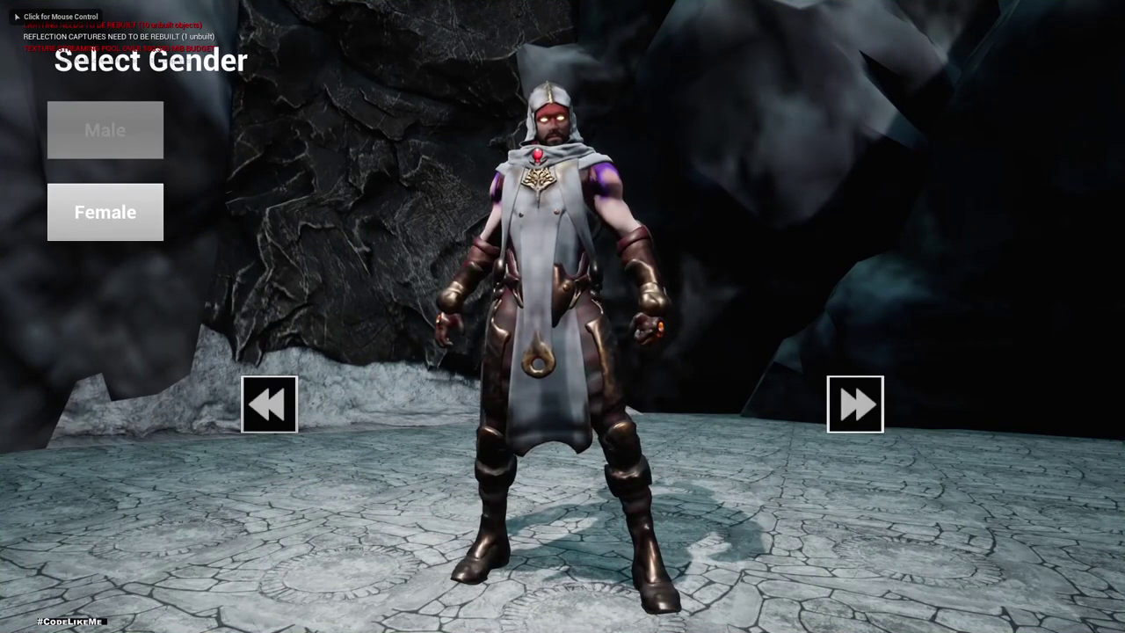
{"action": "left_click", "coordinate": [854, 403]}
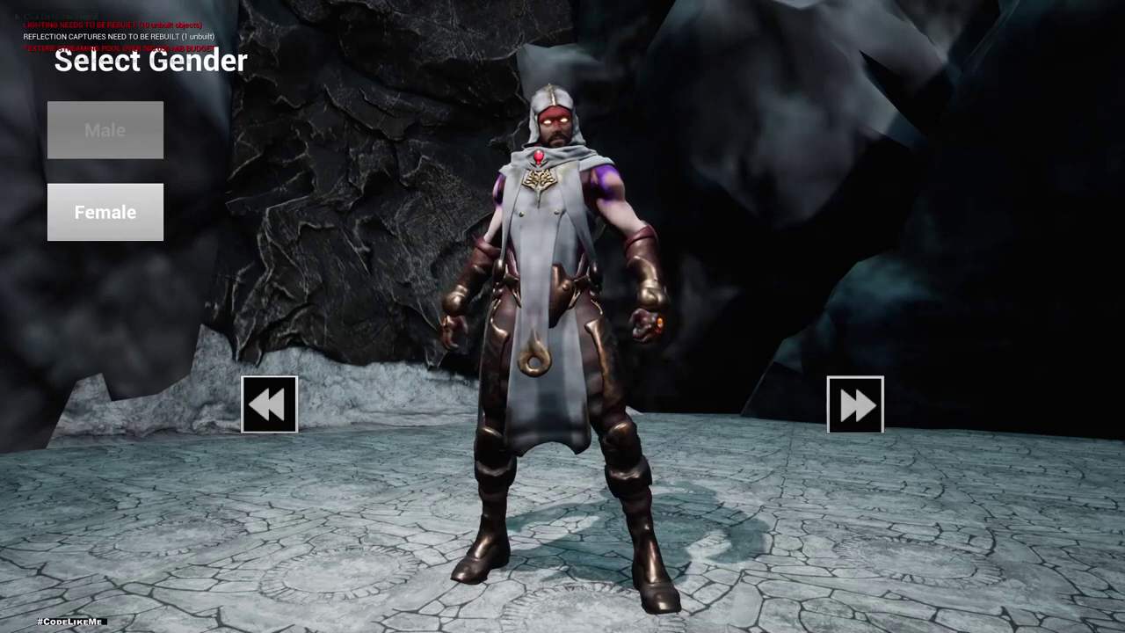
{"action": "left_click", "coordinate": [854, 403]}
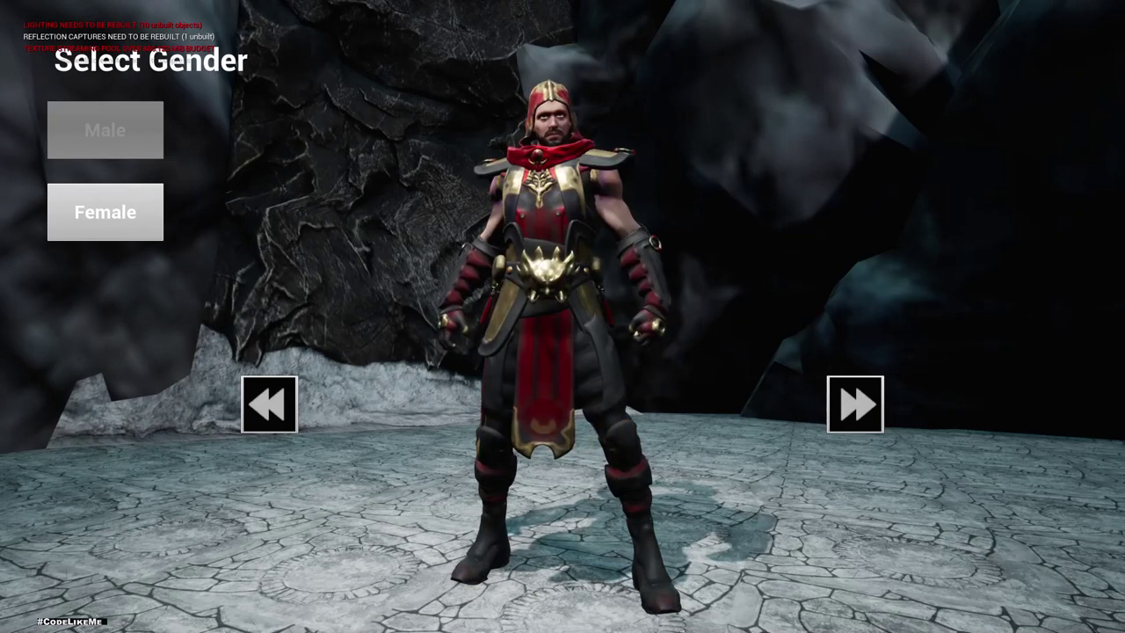
{"action": "left_click", "coordinate": [854, 403]}
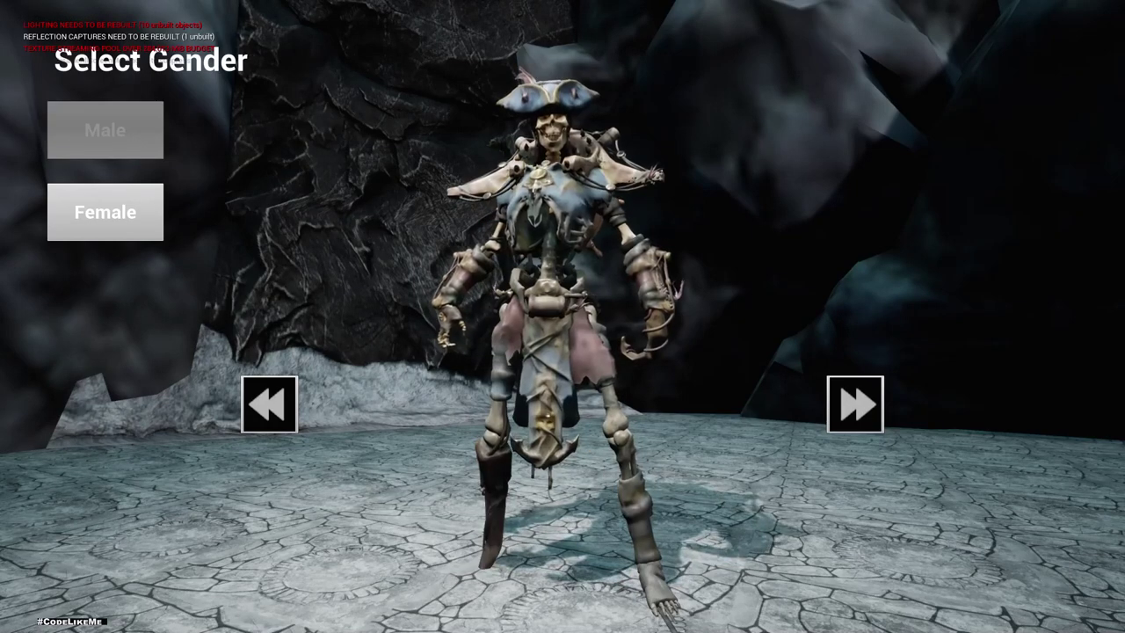
{"action": "left_click", "coordinate": [854, 403]}
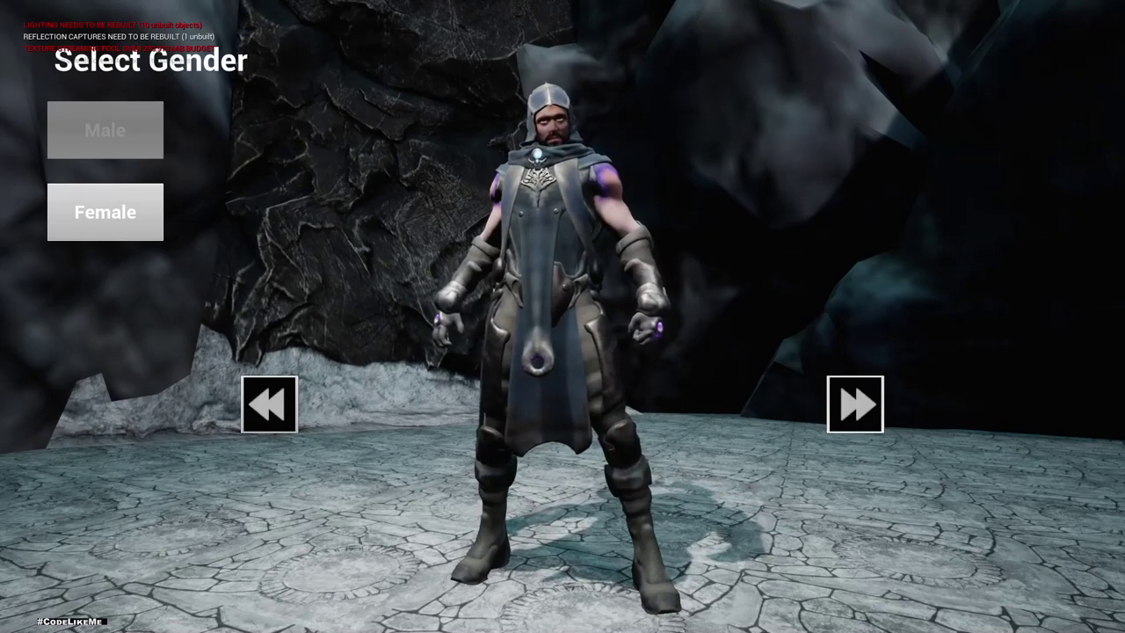
{"action": "left_click", "coordinate": [854, 403]}
{"action": "left_click", "coordinate": [854, 403]}
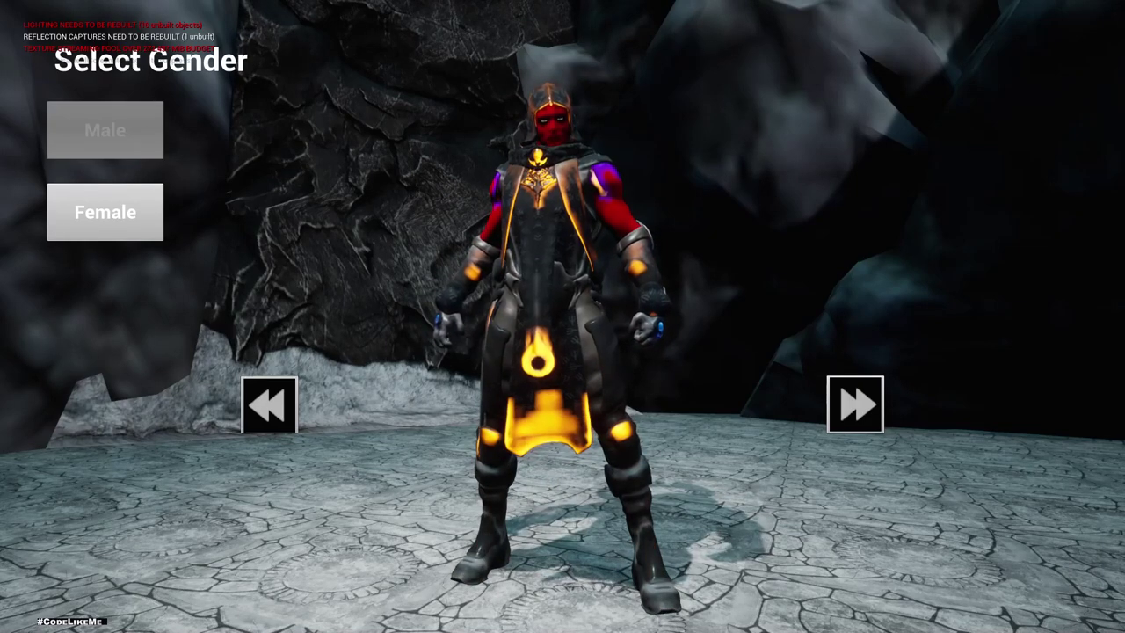
{"action": "left_click", "coordinate": [854, 403]}
{"action": "left_click", "coordinate": [854, 403]}
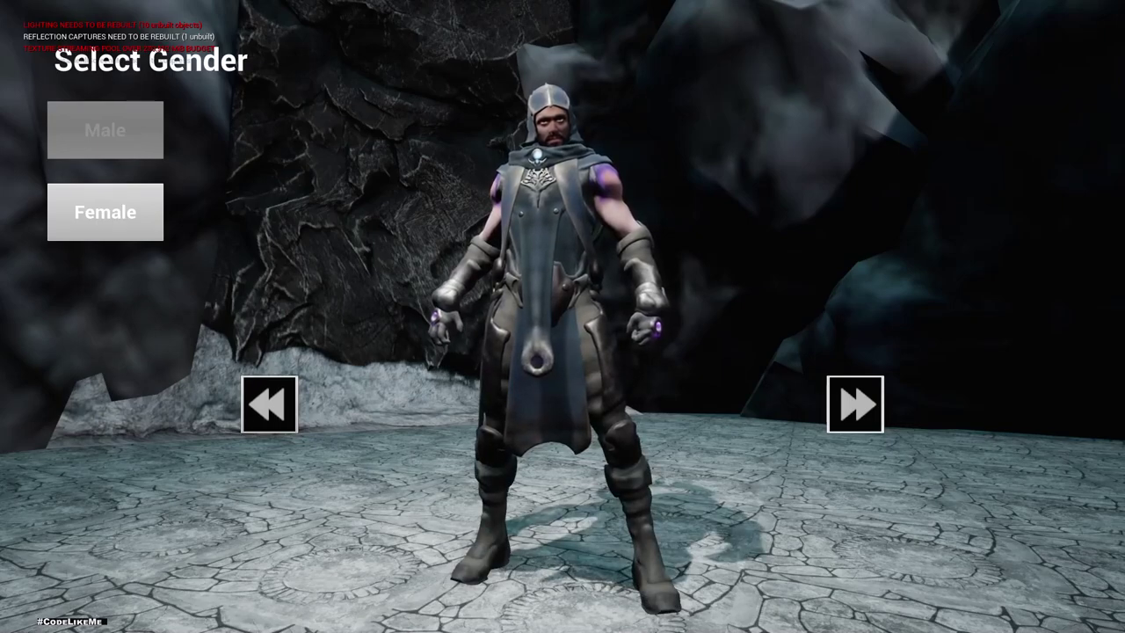
{"action": "left_click", "coordinate": [854, 403]}
{"action": "left_click", "coordinate": [854, 403]}
{"action": "left_click", "coordinate": [854, 403]}
{"action": "left_click", "coordinate": [854, 403]}
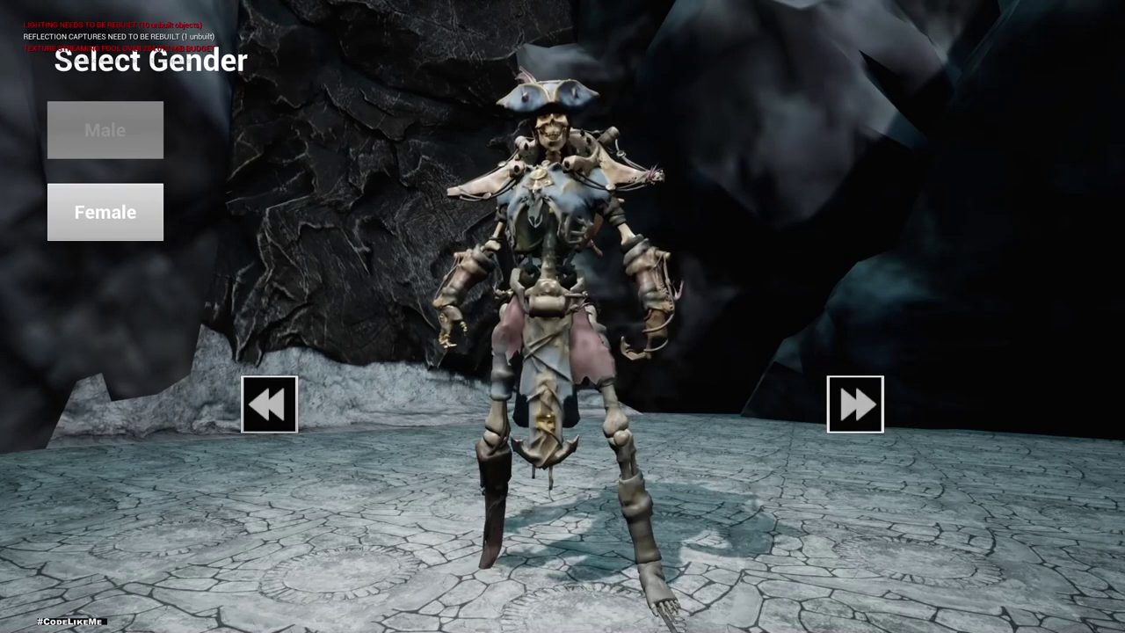
{"action": "left_click", "coordinate": [854, 404]}
{"action": "left_click", "coordinate": [854, 403]}
{"action": "left_click", "coordinate": [854, 403]}
{"action": "left_click", "coordinate": [854, 403]}
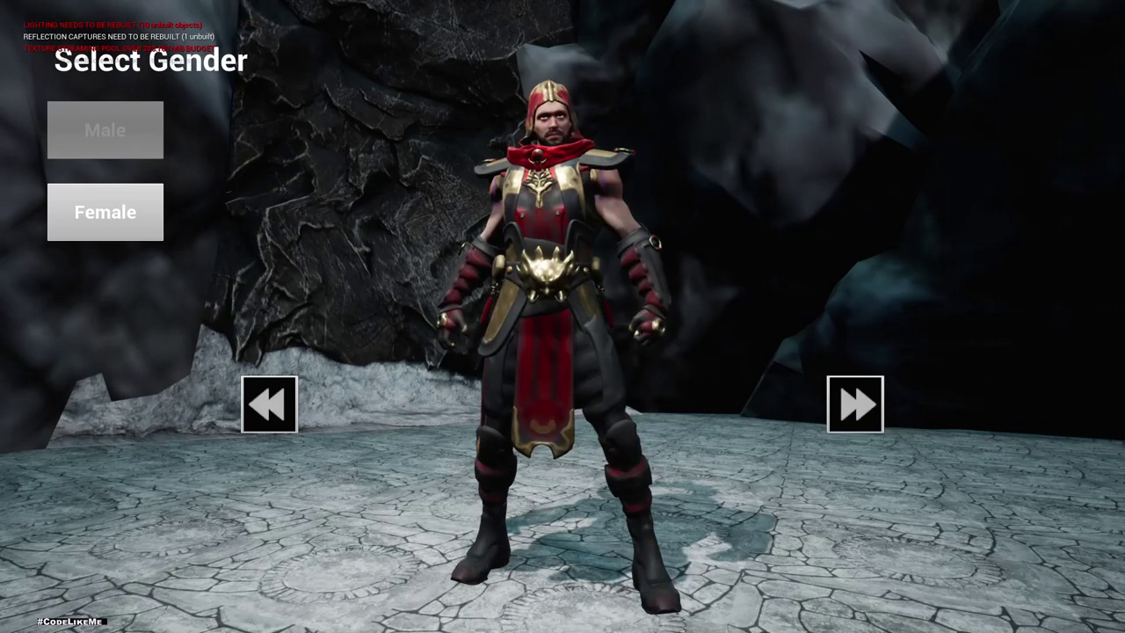
{"action": "left_click", "coordinate": [853, 404]}
{"action": "left_click", "coordinate": [854, 403]}
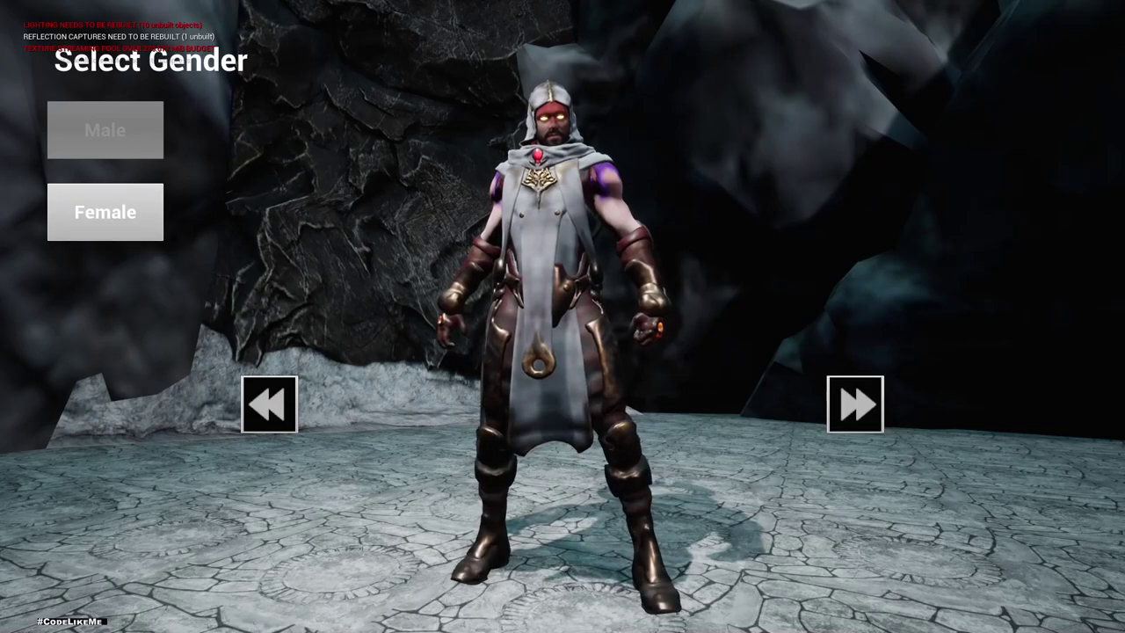
{"action": "left_click", "coordinate": [104, 212]}
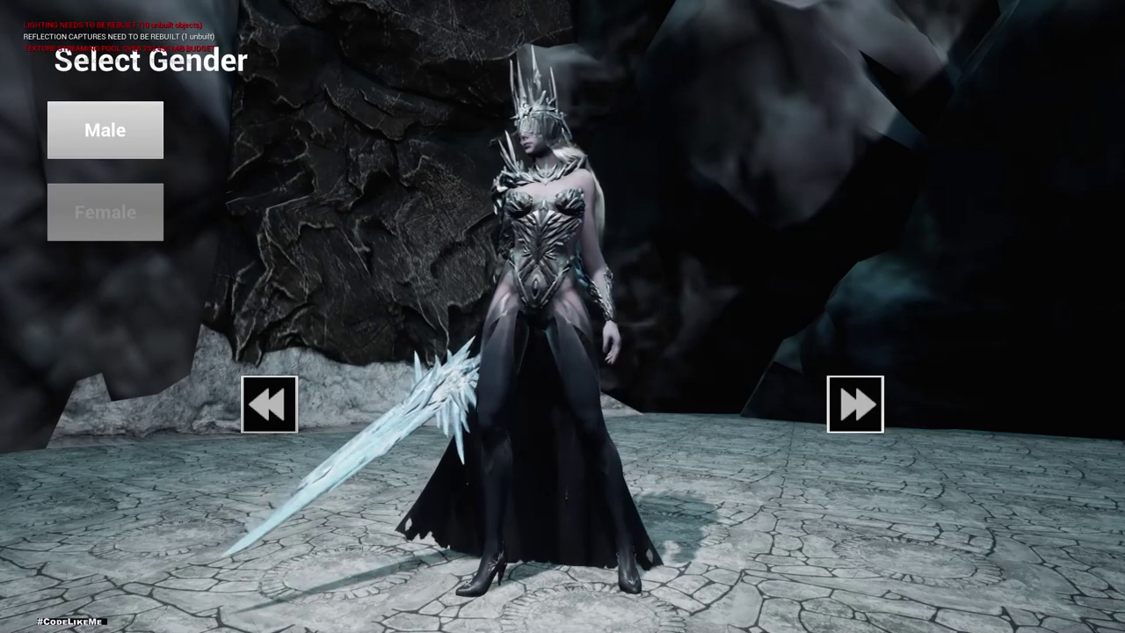
Stop the play session and enlarge the texture streaming pool with an r.Streaming.PoolSize console command
{"action": "key", "text": "Escape"}
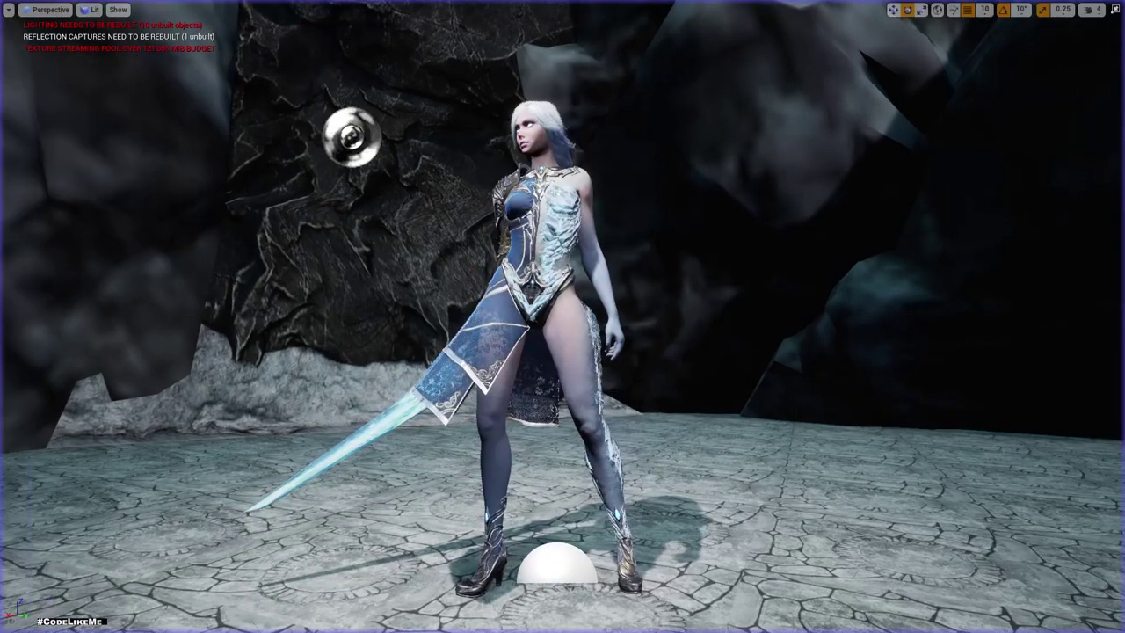
{"action": "key", "text": "F11"}
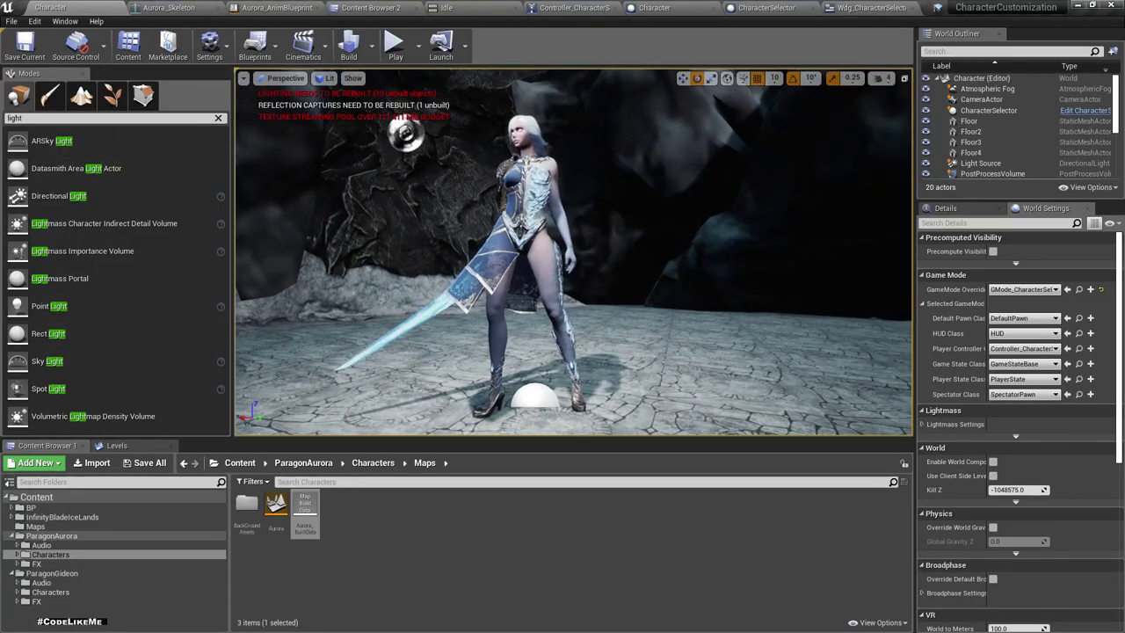
{"action": "key", "text": "grave"}
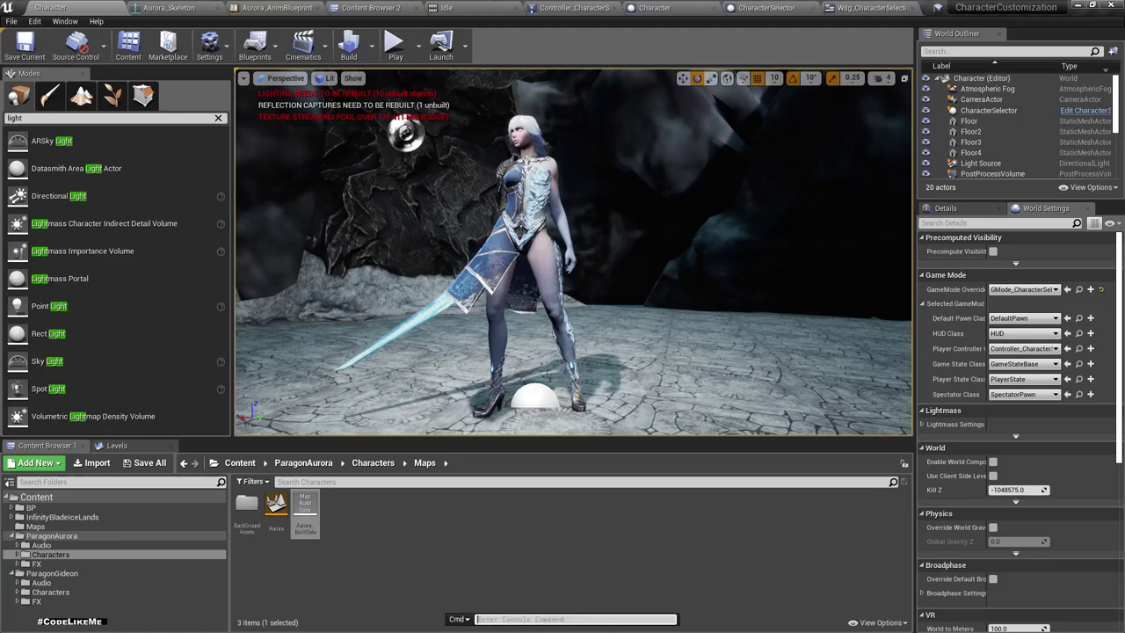
{"action": "type", "text": "r.strea"}
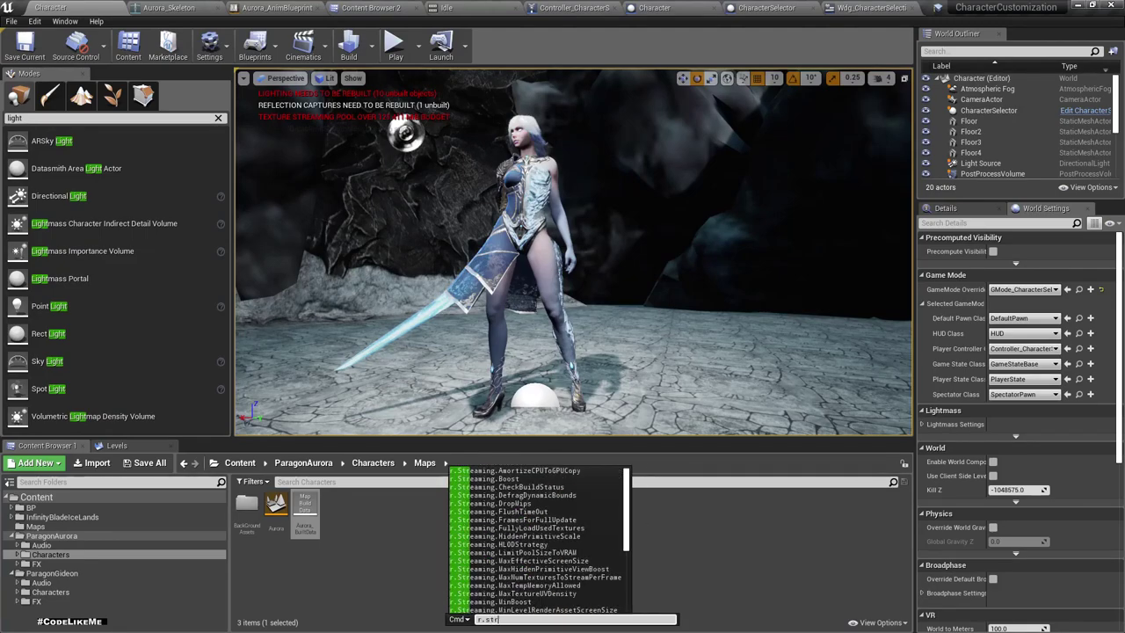
{"action": "type", "text": "m"}
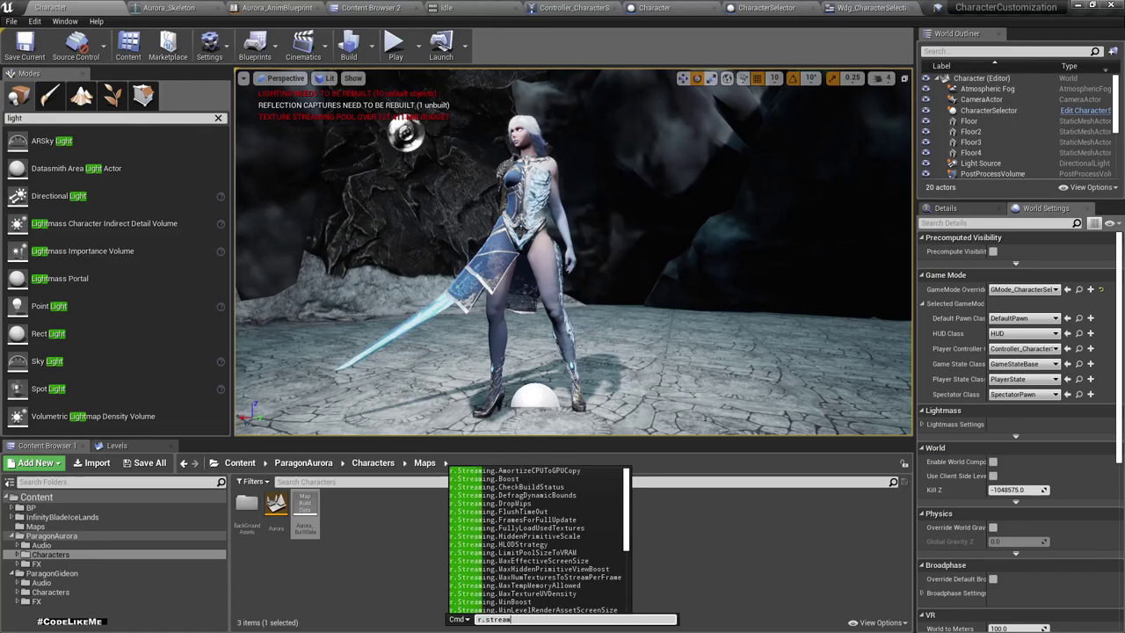
{"action": "type", "text": "ion"}
{"action": "key", "text": "BackSpace"}
{"action": "key", "text": "BackSpace"}
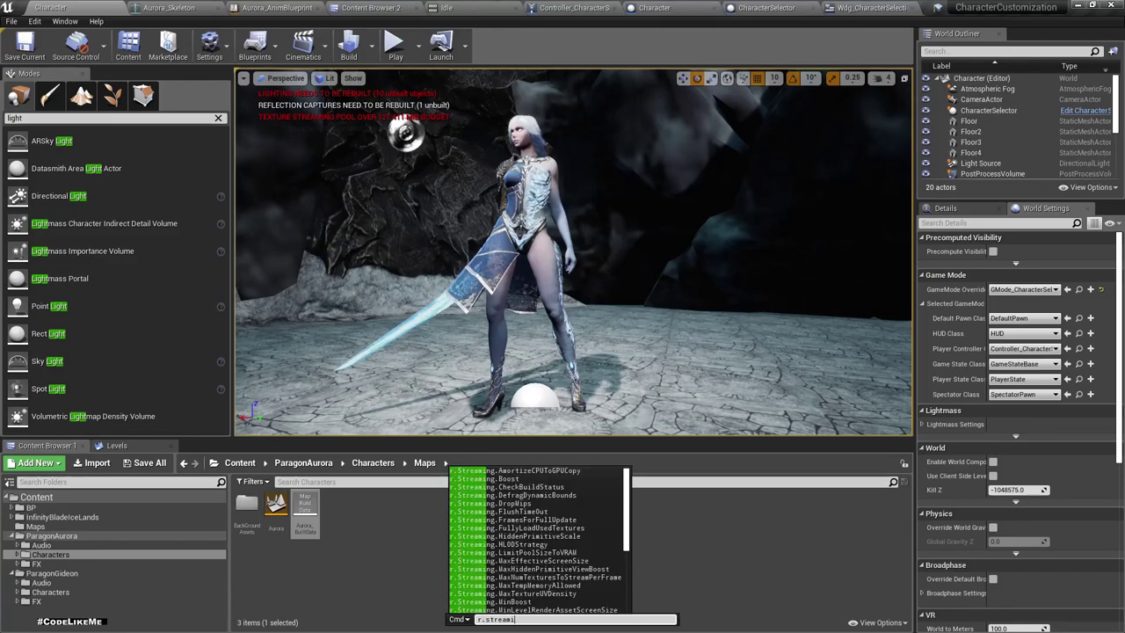
{"action": "type", "text": "ng.poo"}
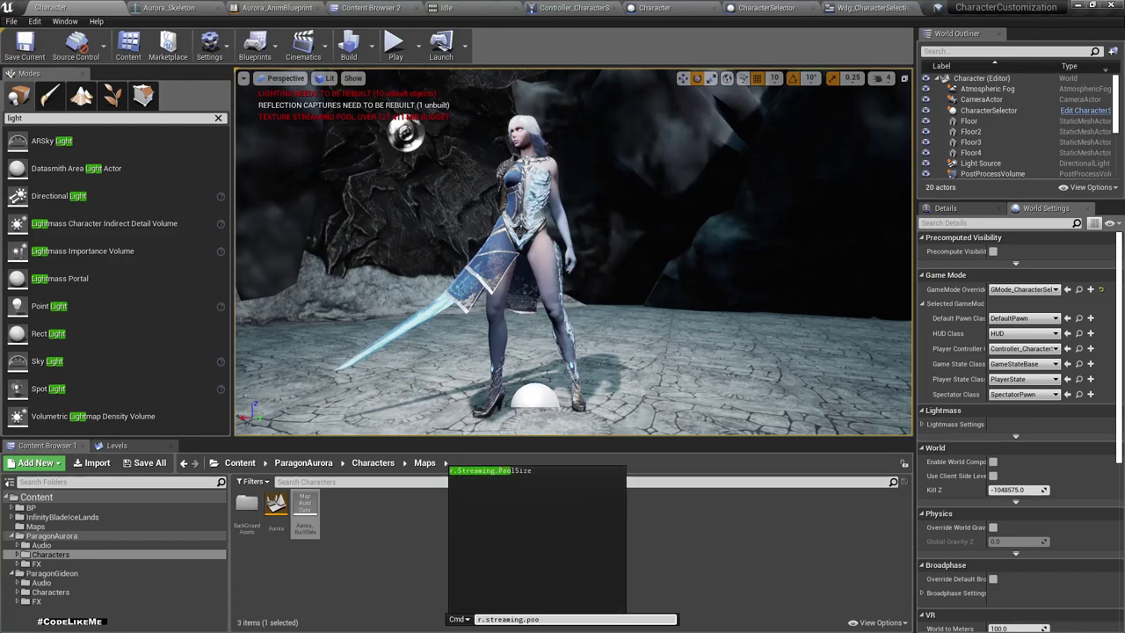
{"action": "type", "text": " 200"}
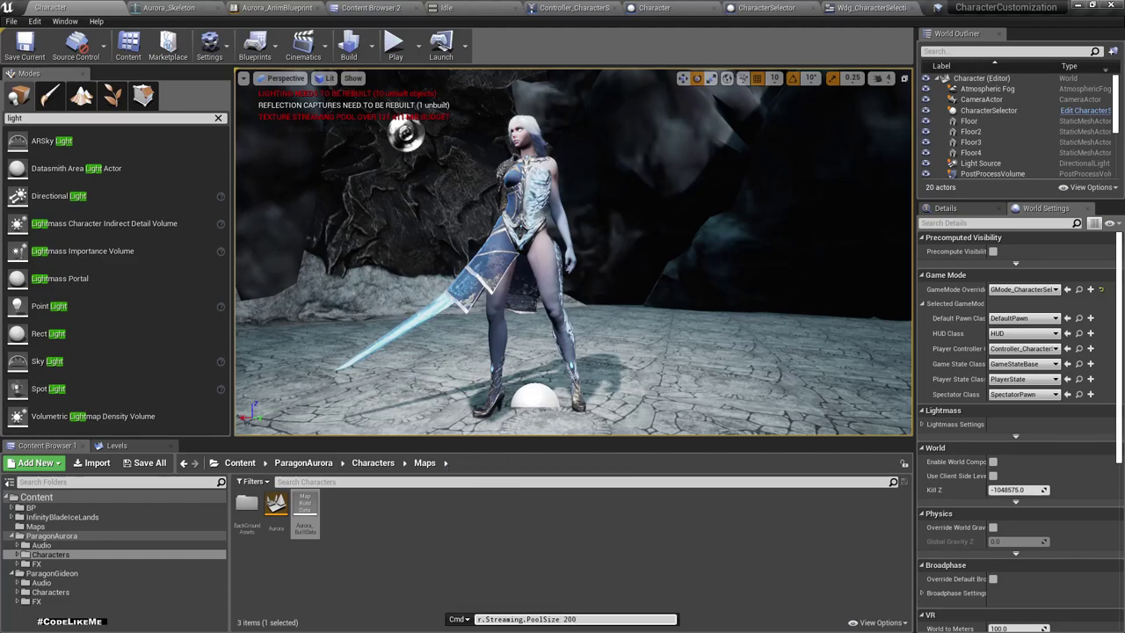
{"action": "key", "text": "Return"}
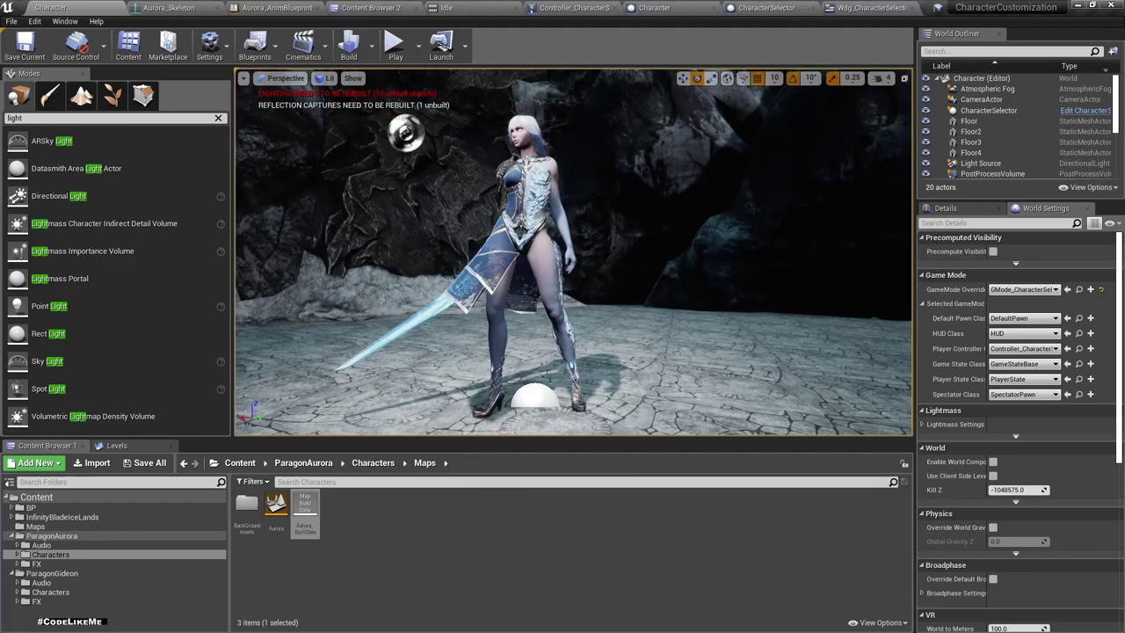
{"action": "right_click_drag", "start_coordinate": [571, 264], "coordinate": [606, 246]}
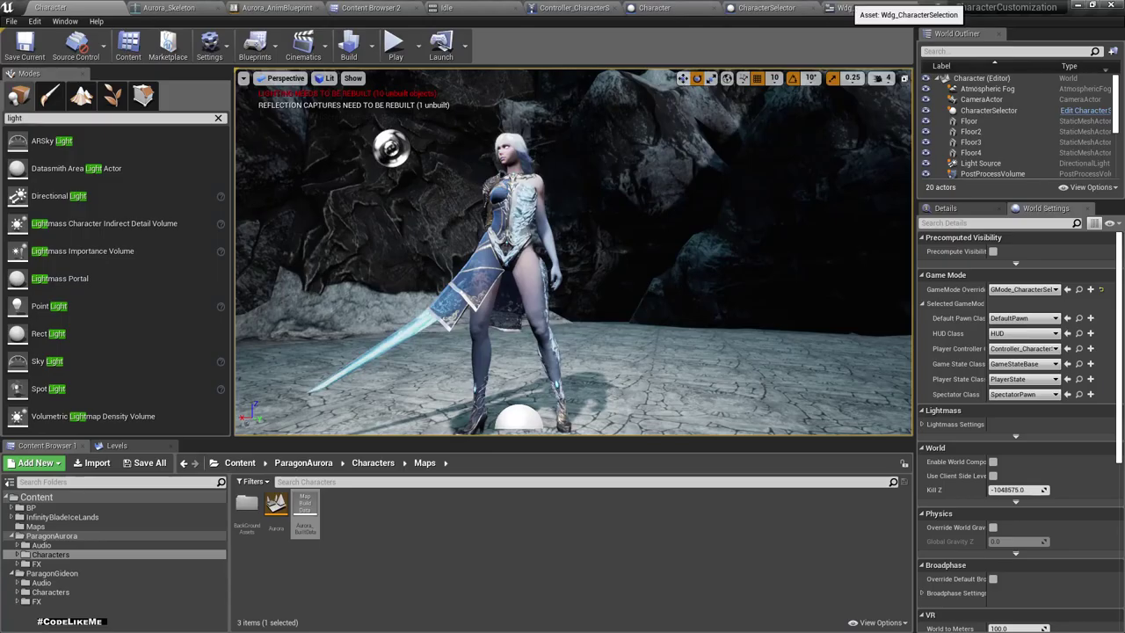
Return to the CharacterSelector Skin Selection graph and move Set Integer right to make room
{"action": "left_click", "coordinate": [845, 8]}
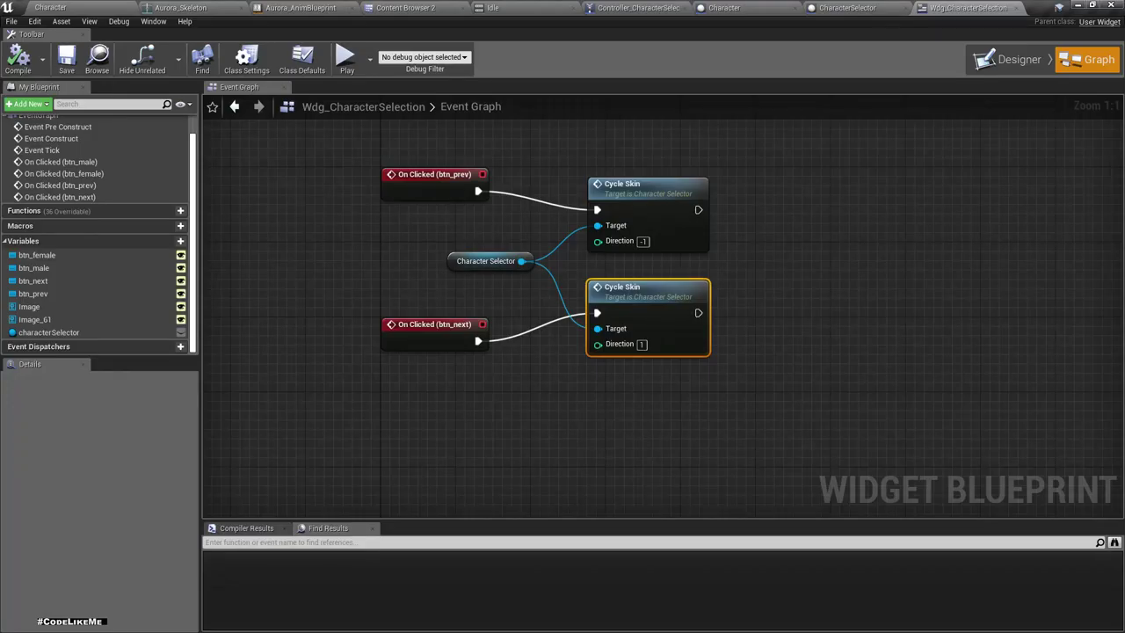
{"action": "left_click", "coordinate": [845, 8]}
{"action": "scroll", "coordinate": [596, 176], "scroll_direction": "up", "scroll_amount": 3}
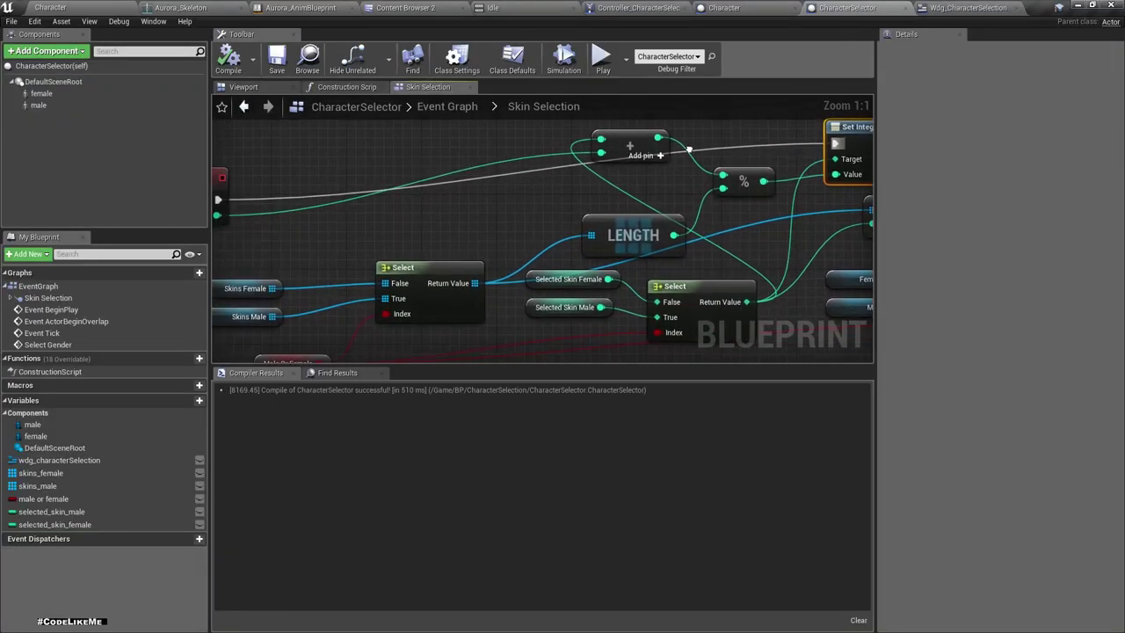
{"action": "right_click_drag", "start_coordinate": [662, 178], "coordinate": [739, 147]}
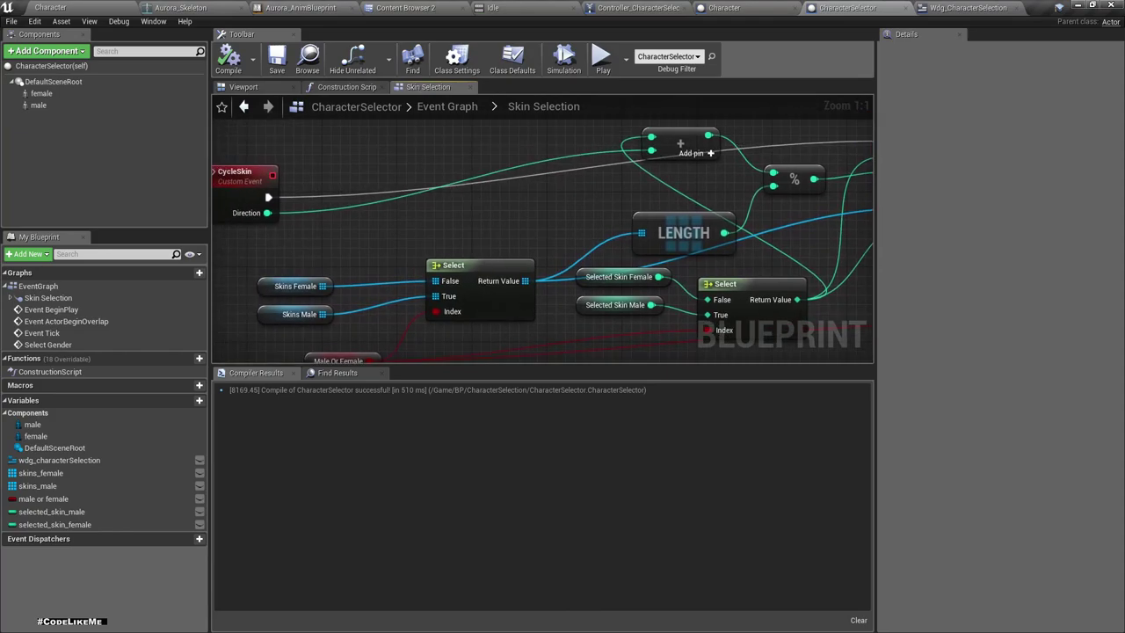
{"action": "left_click", "coordinate": [241, 173]}
{"action": "right_click_drag", "start_coordinate": [615, 220], "coordinate": [377, 222]}
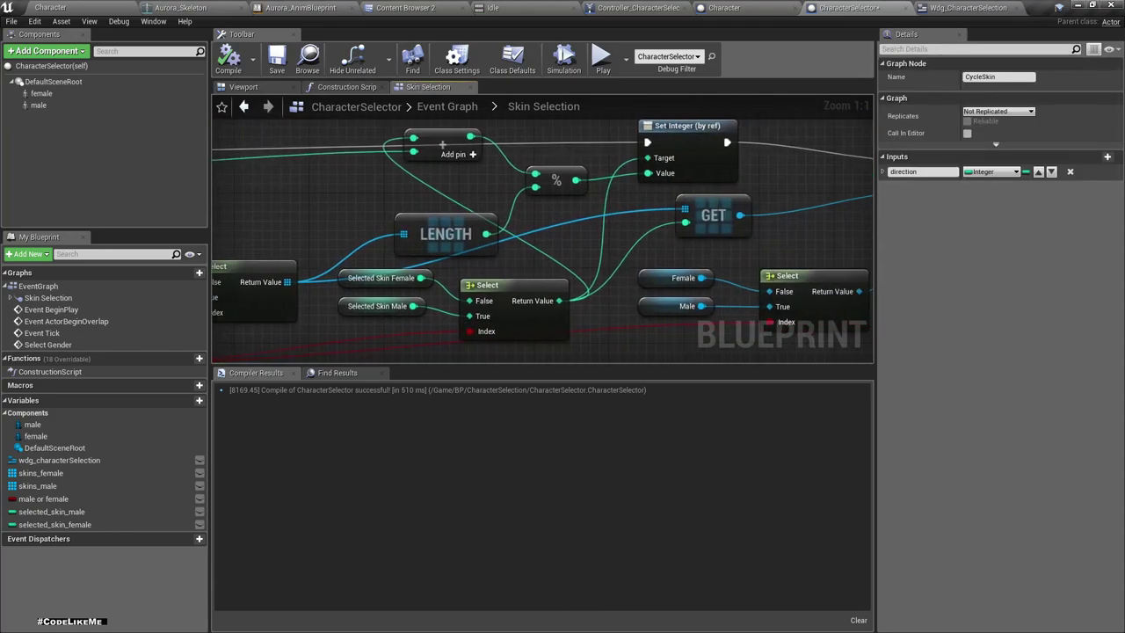
{"action": "left_click", "coordinate": [555, 180]}
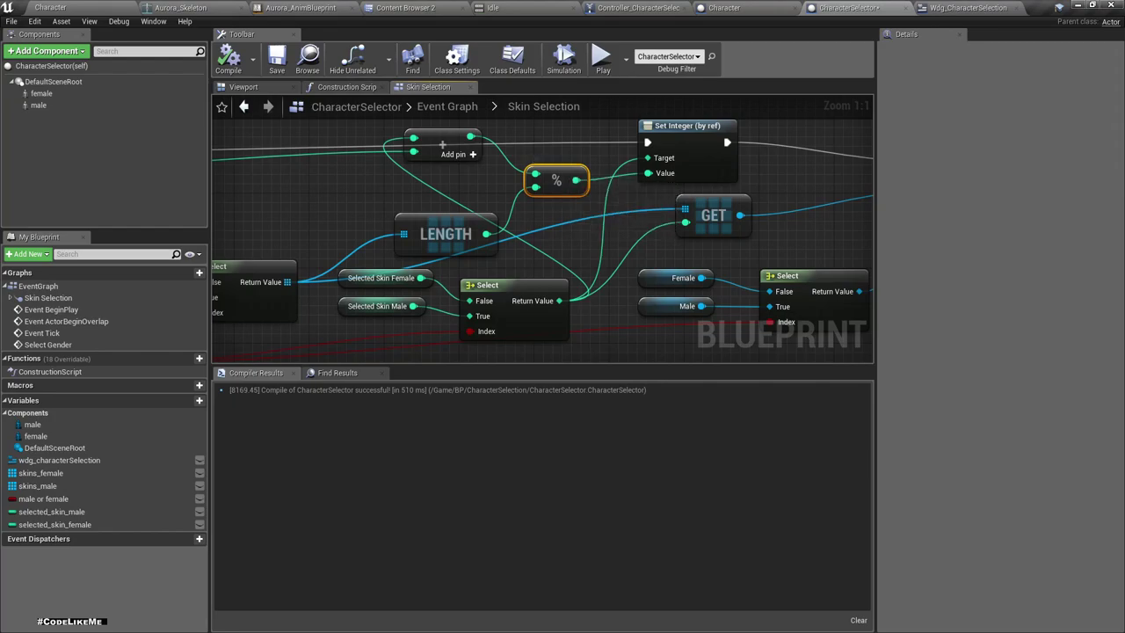
{"action": "right_click_drag", "start_coordinate": [527, 196], "coordinate": [577, 209]}
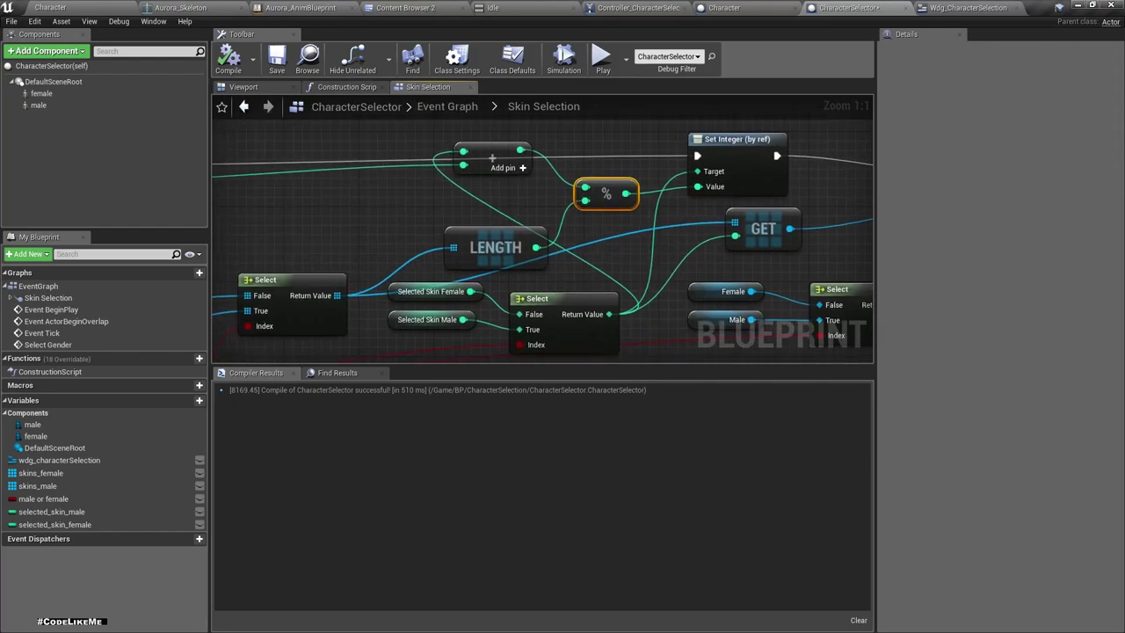
{"action": "scroll", "coordinate": [492, 158], "scroll_direction": "down", "scroll_amount": 1}
{"action": "scroll", "coordinate": [567, 159], "scroll_direction": "down", "scroll_amount": 1}
{"action": "scroll", "coordinate": [641, 159], "scroll_direction": "down", "scroll_amount": 1}
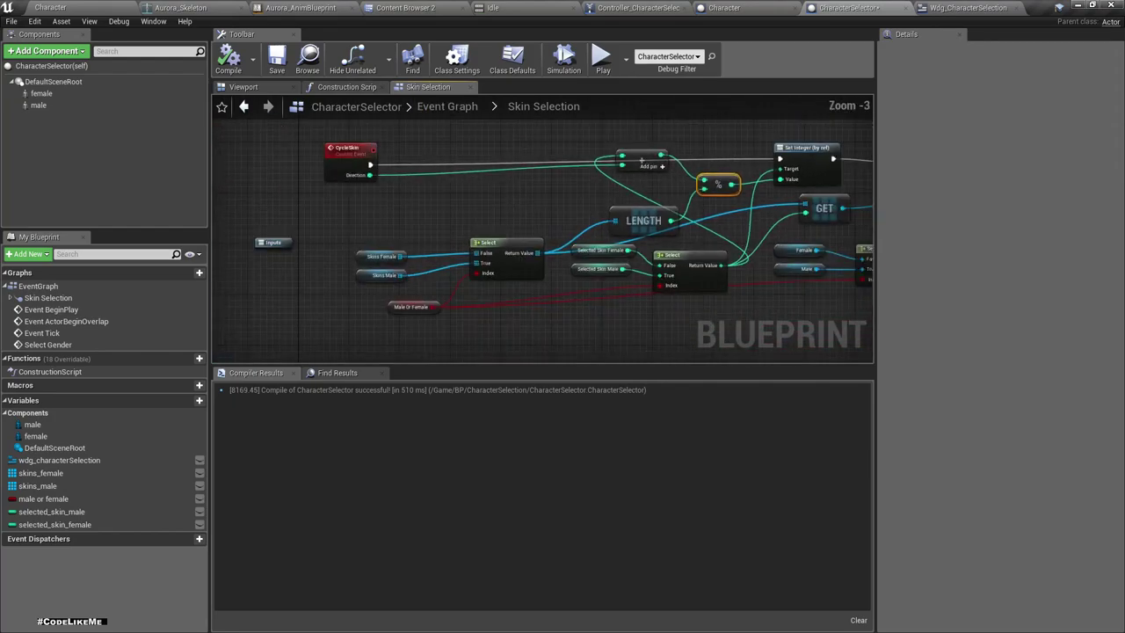
{"action": "right_click_drag", "start_coordinate": [642, 159], "coordinate": [461, 173]}
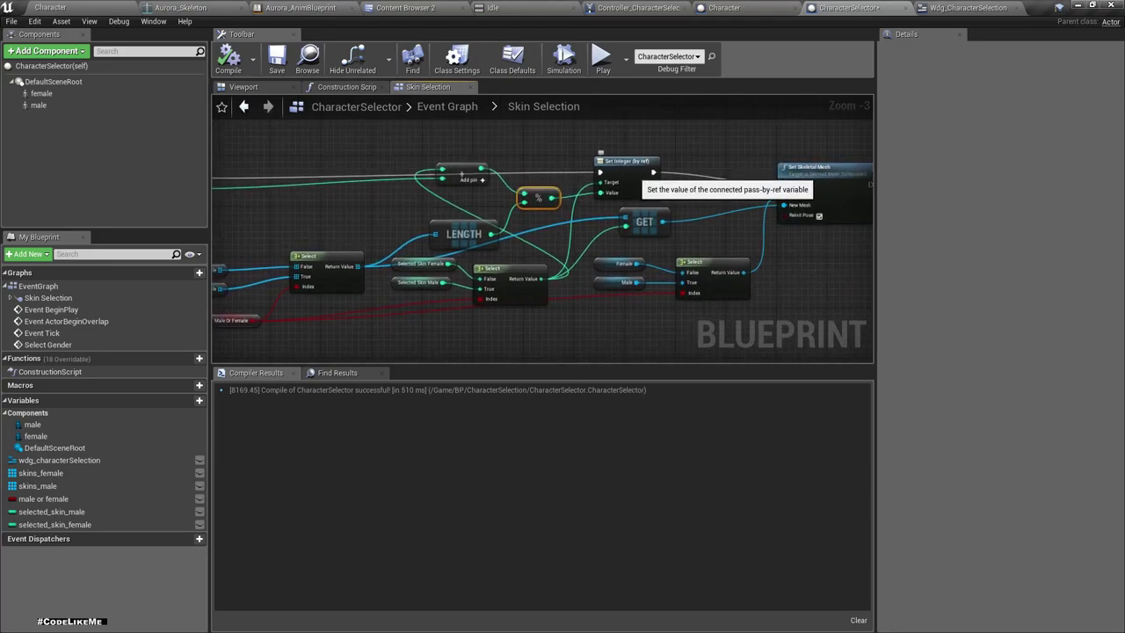
{"action": "left_click_drag", "start_coordinate": [627, 166], "coordinate": [713, 167]}
{"action": "scroll", "coordinate": [514, 186], "scroll_direction": "up", "scroll_amount": 2}
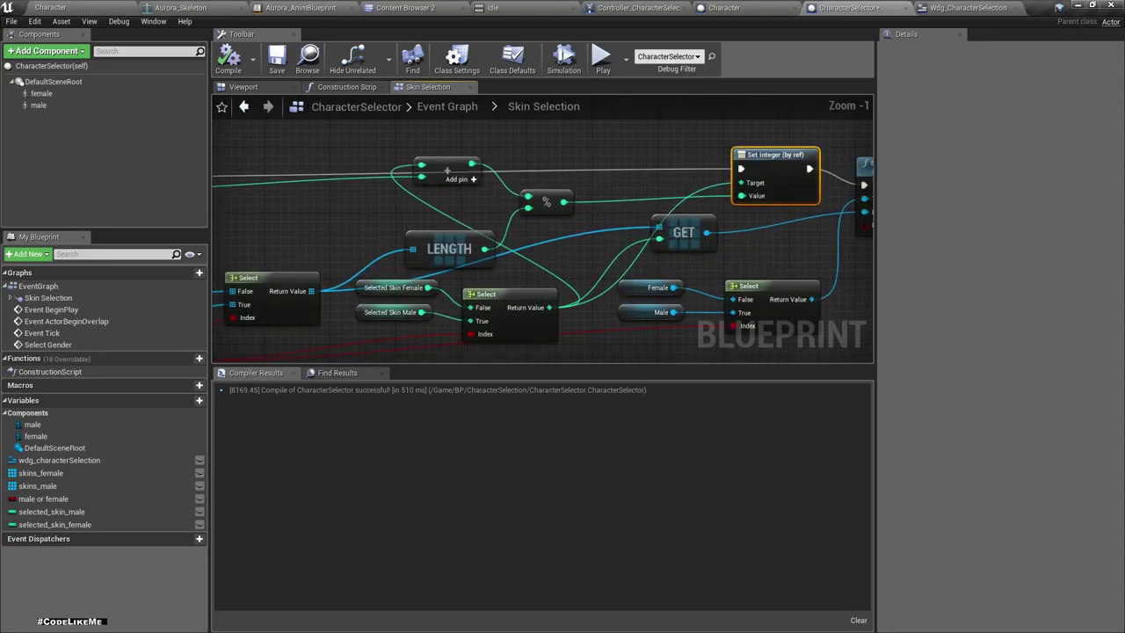
Add an integer < comparison on the modulo result and a Select node driven by it
{"action": "left_click_drag", "start_coordinate": [563, 201], "coordinate": [586, 192]}
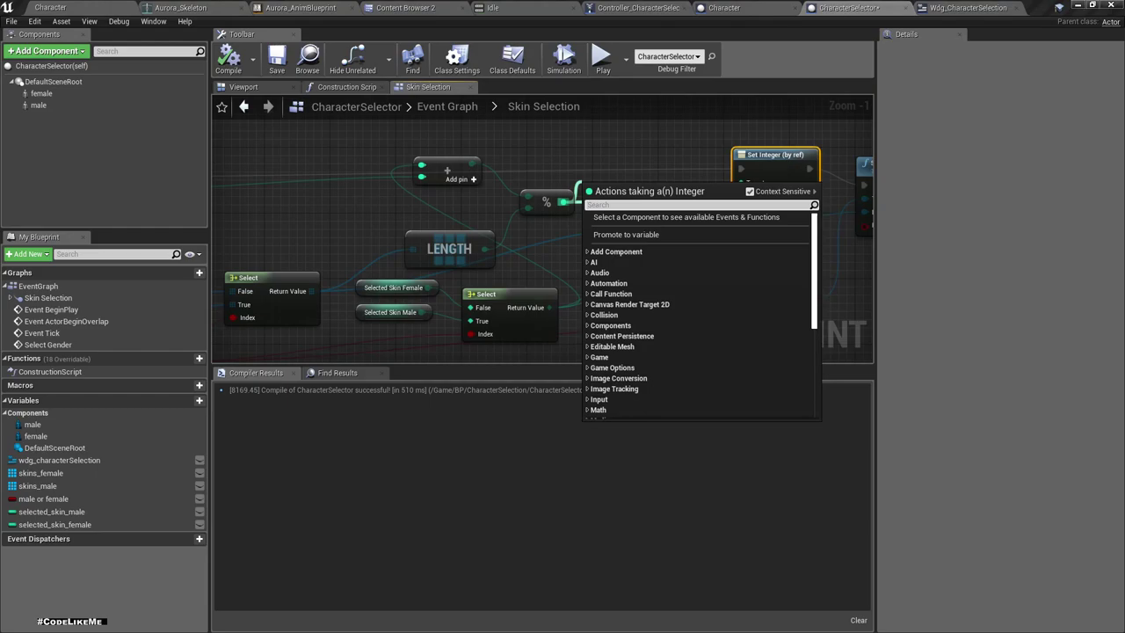
{"action": "type", "text": "<"}
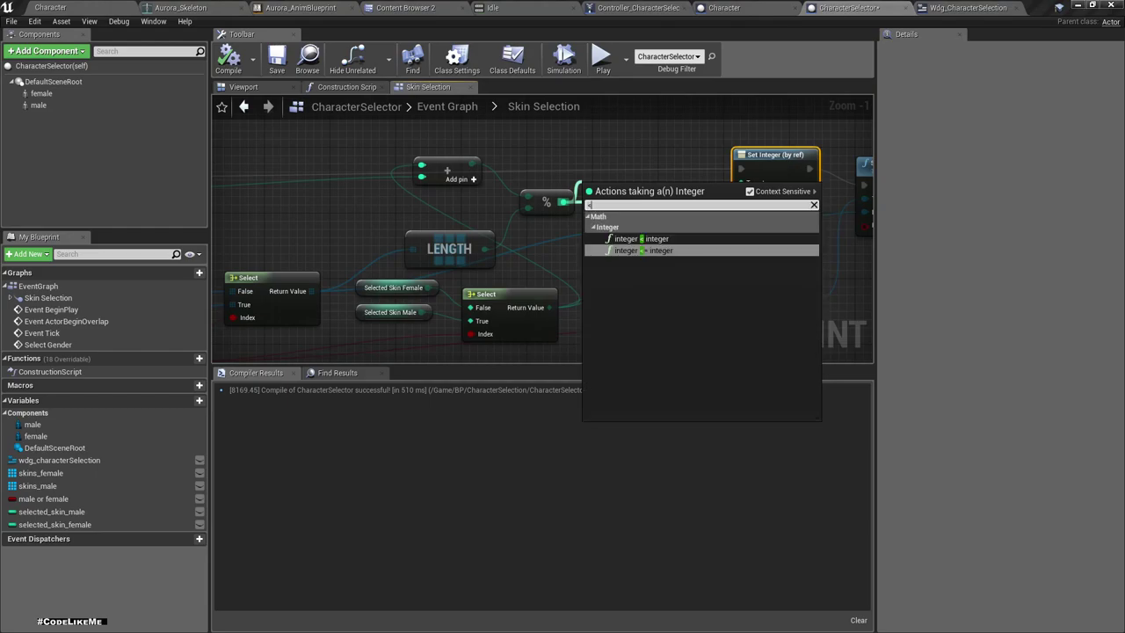
{"action": "key", "text": "Up"}
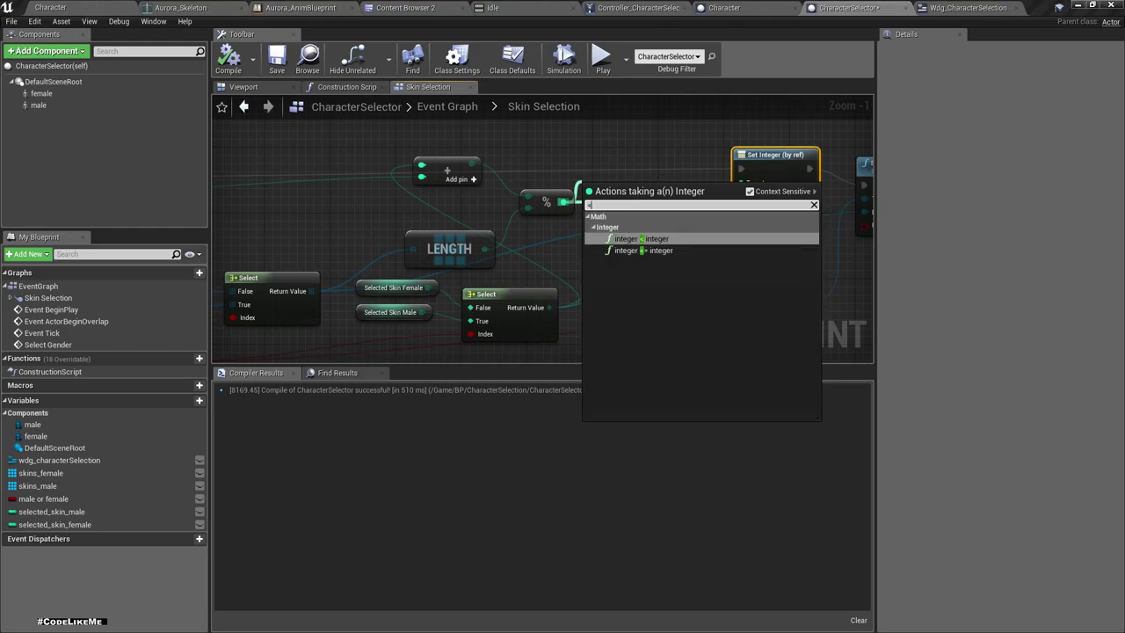
{"action": "key", "text": "Return"}
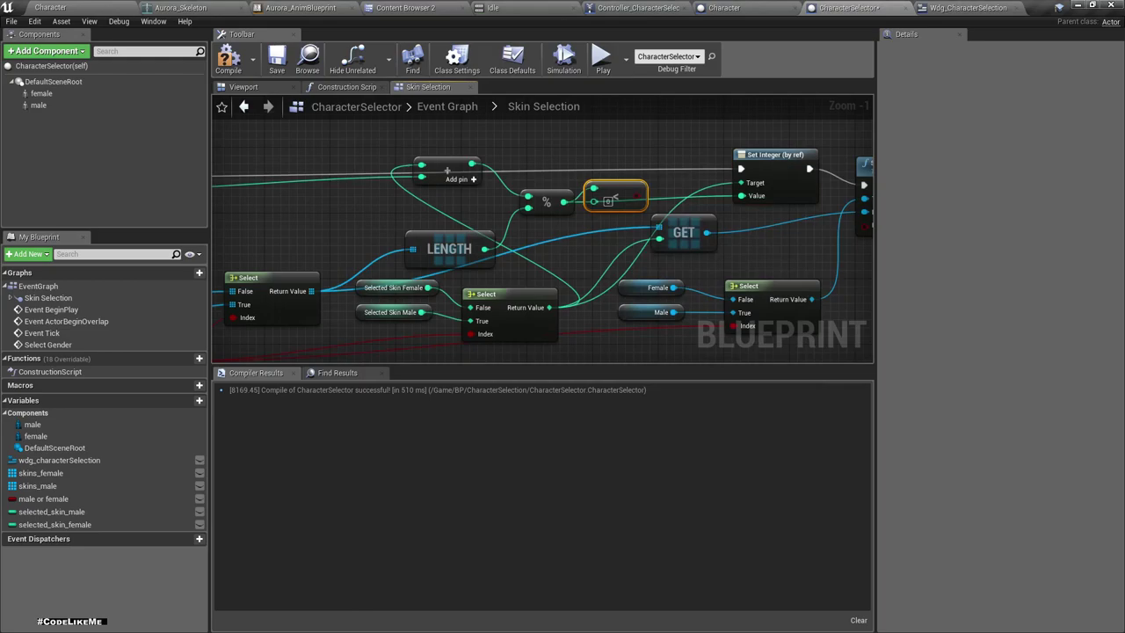
{"action": "mouse_move", "coordinate": [615, 192]}
{"action": "left_mouse_down"}
{"action": "mouse_move", "coordinate": [598, 143]}
{"action": "mouse_move", "coordinate": [644, 149]}
{"action": "left_mouse_up"}
{"action": "type", "text": "sele"}
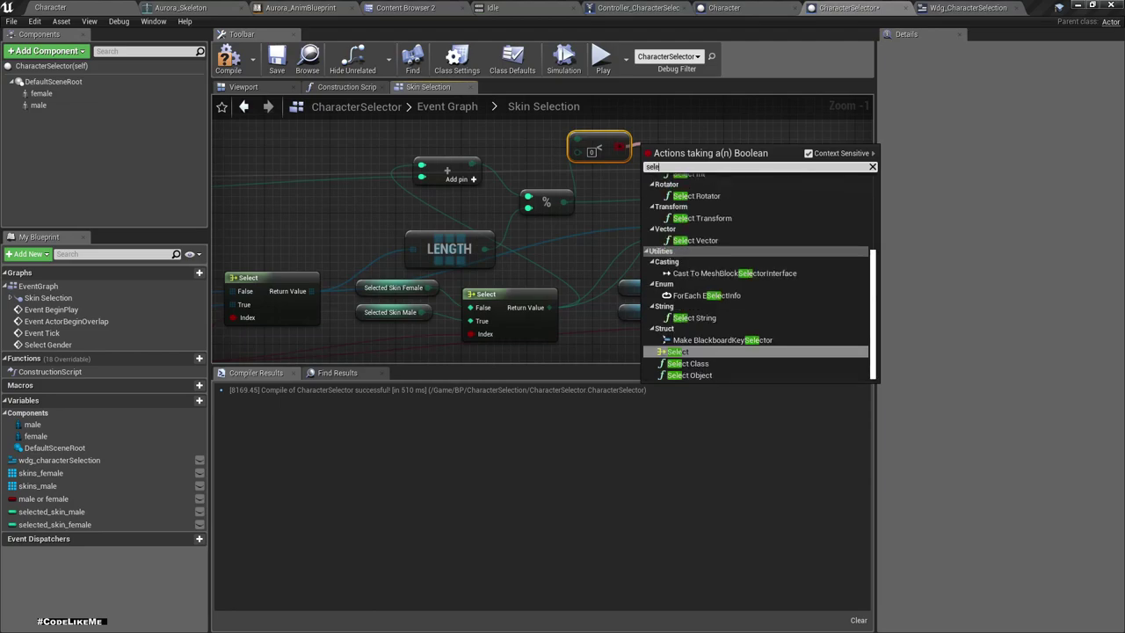
{"action": "key", "text": "Up"}
{"action": "key", "text": "Down"}
{"action": "key", "text": "Return"}
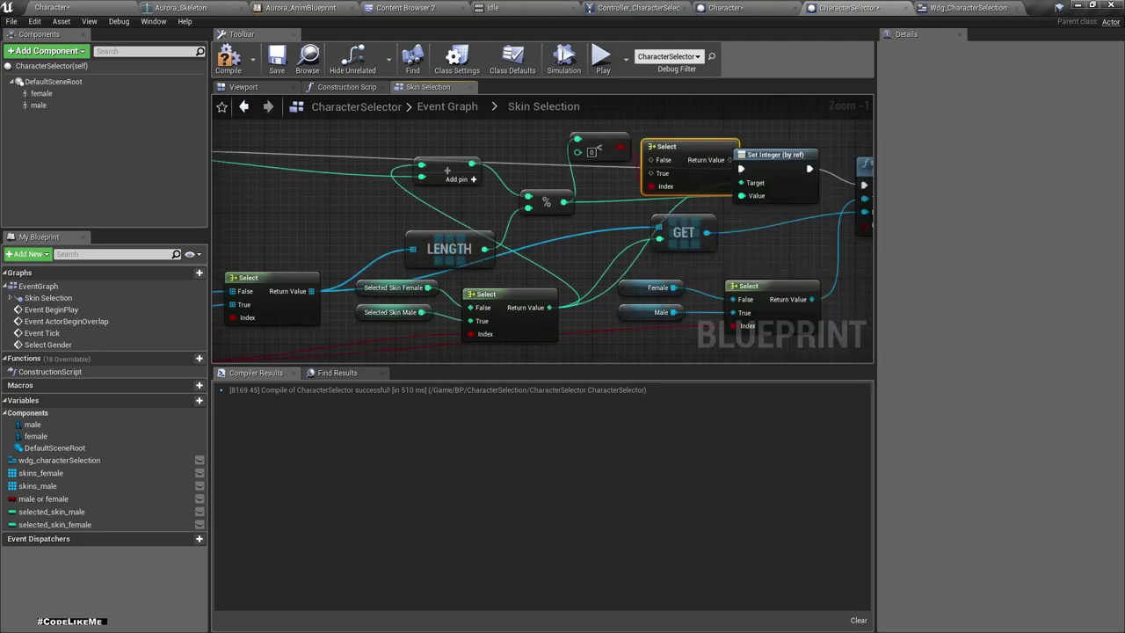
Wire the array LENGTH into the Select Index and the modulo result into its False input
{"action": "left_click_drag", "start_coordinate": [598, 148], "coordinate": [590, 237]}
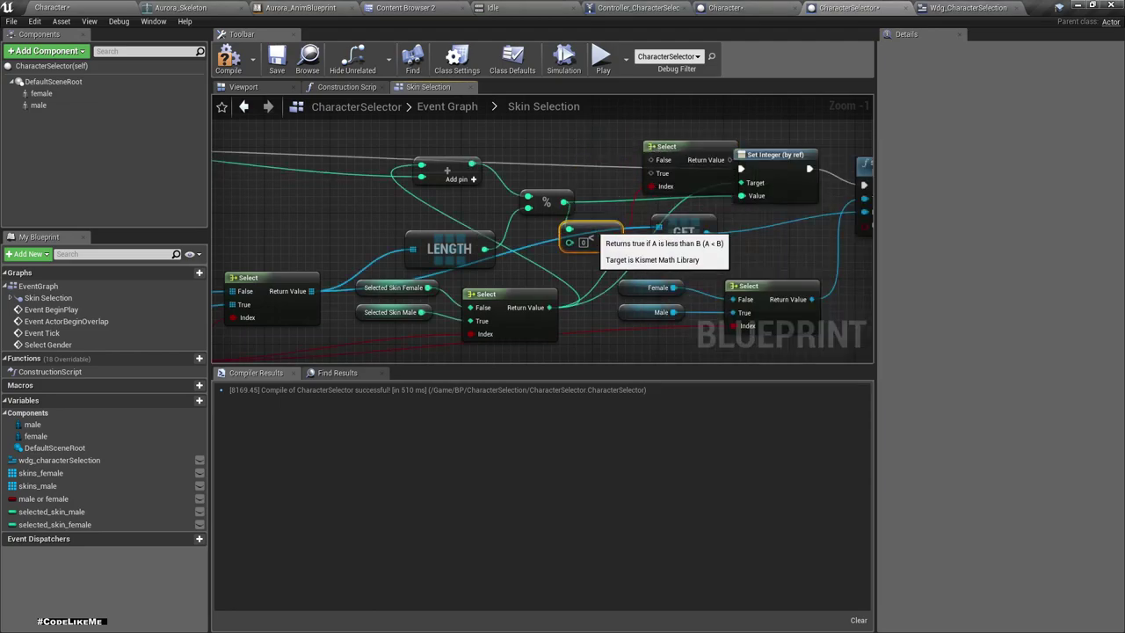
{"action": "left_click_drag", "start_coordinate": [676, 158], "coordinate": [658, 167]}
{"action": "right_click_drag", "start_coordinate": [476, 262], "coordinate": [434, 255]}
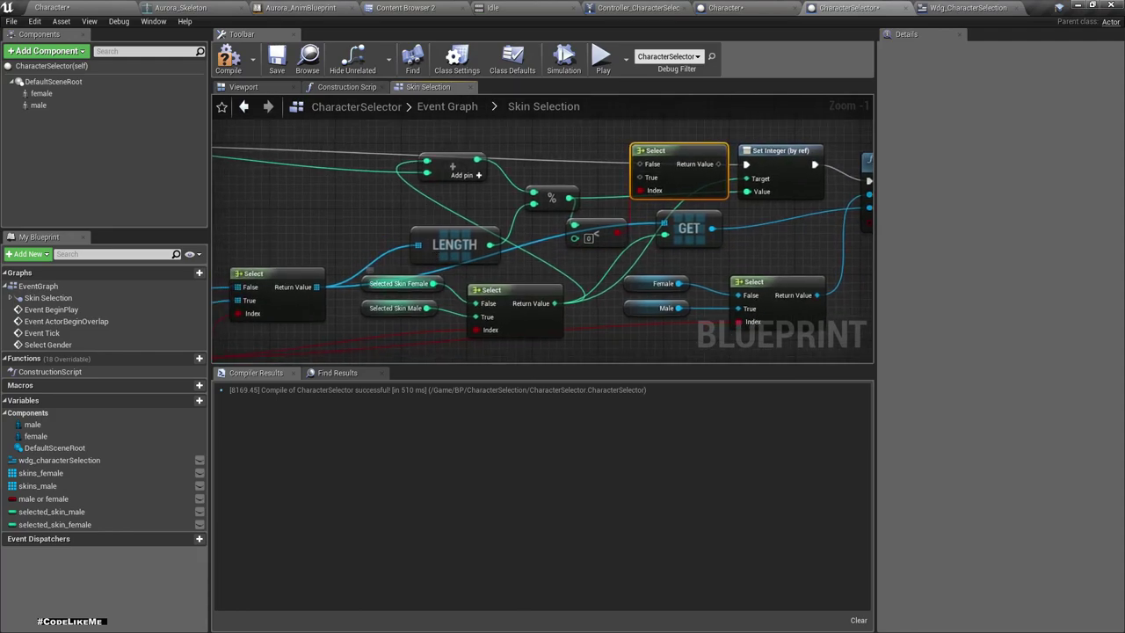
{"action": "left_click_drag", "start_coordinate": [490, 244], "coordinate": [650, 191]}
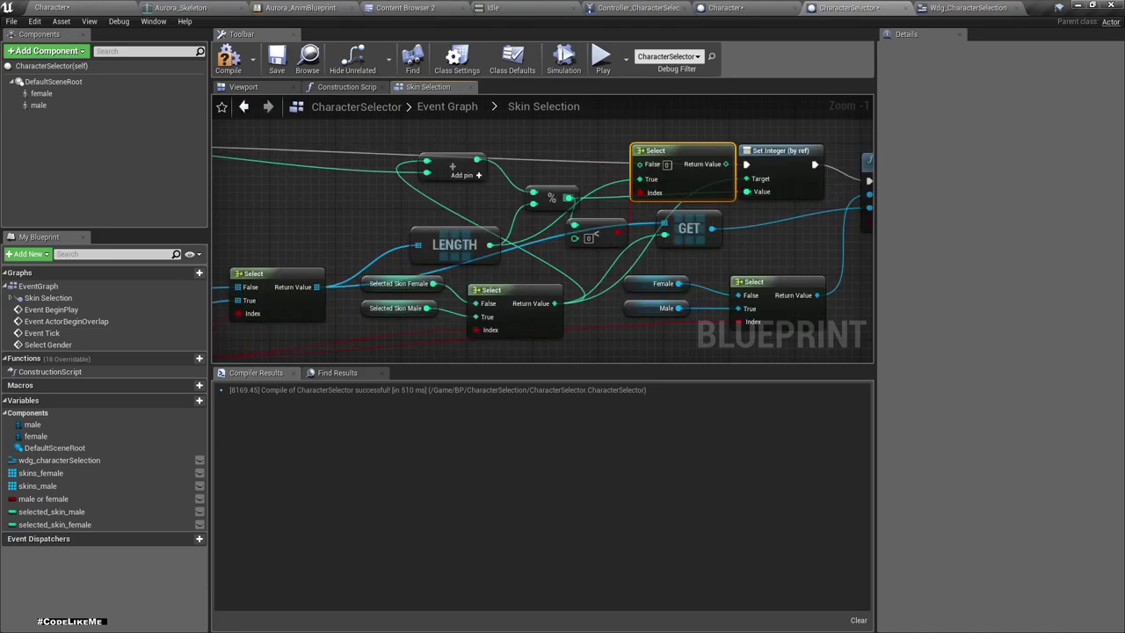
{"action": "mouse_move", "coordinate": [569, 197]}
{"action": "left_mouse_down"}
{"action": "mouse_move", "coordinate": [639, 164]}
{"action": "mouse_move", "coordinate": [746, 191]}
{"action": "left_mouse_up"}
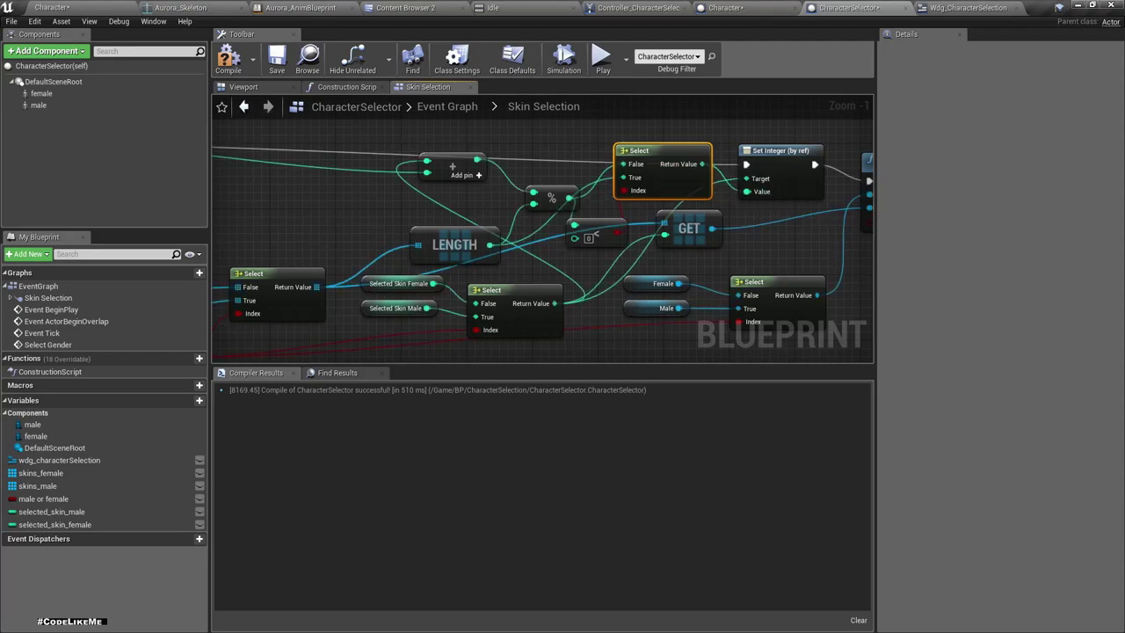
{"action": "right_click_drag", "start_coordinate": [746, 193], "coordinate": [712, 191]}
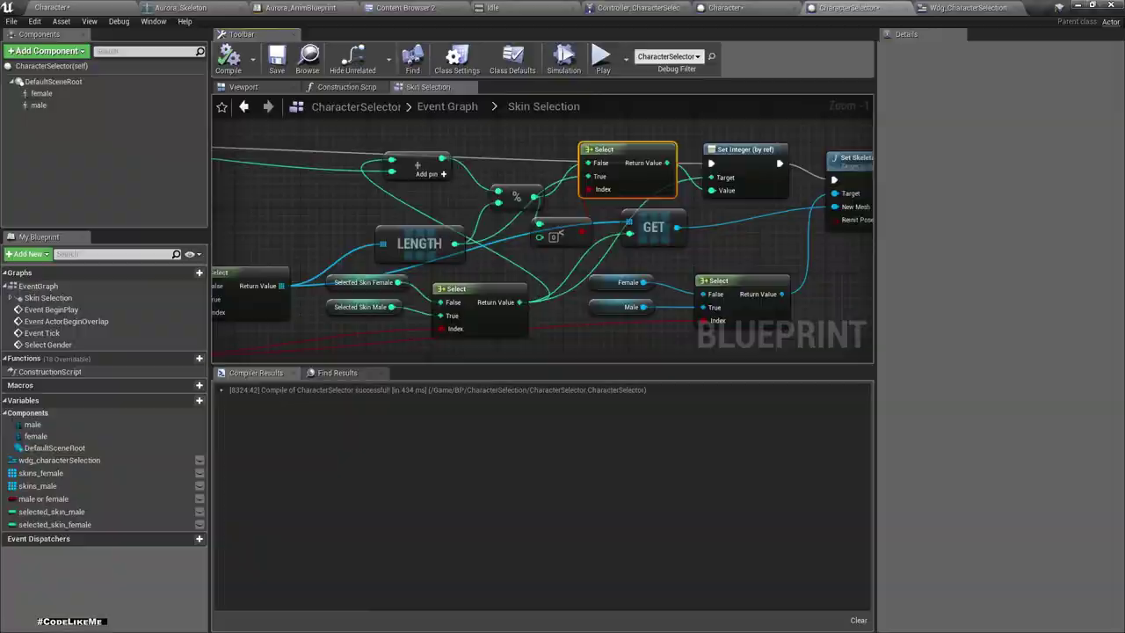
{"action": "left_click", "coordinate": [52, 7]}
Play the level briefly to check the selector, then go back to the CharacterSelector graph
{"action": "key", "text": "alt+p"}
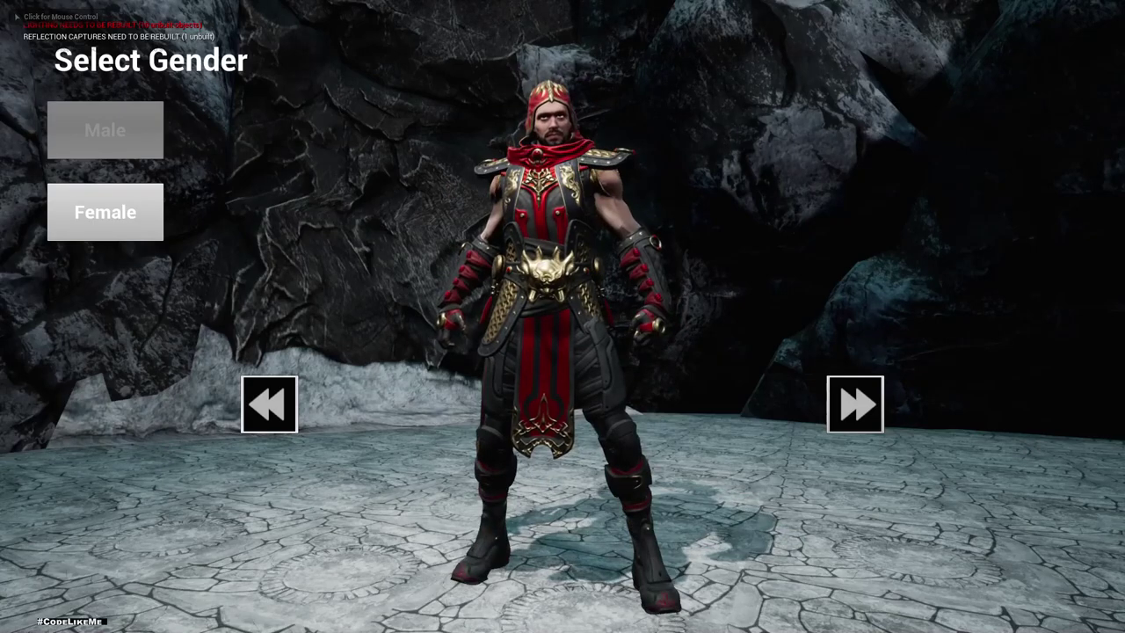
{"action": "key", "text": "Escape"}
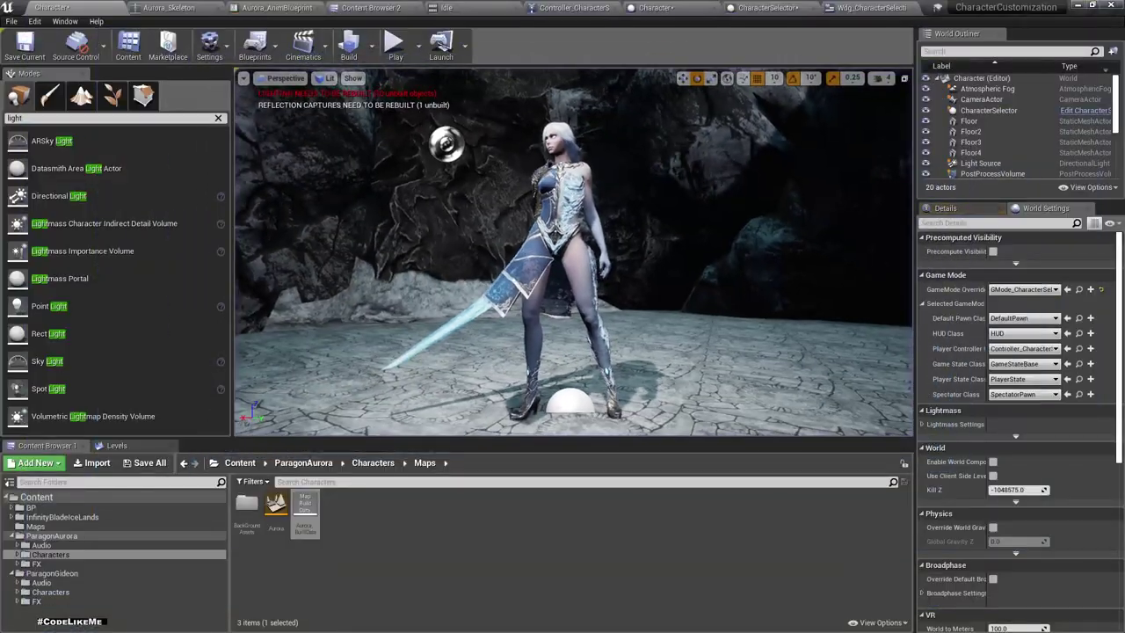
{"action": "left_click", "coordinate": [751, 8]}
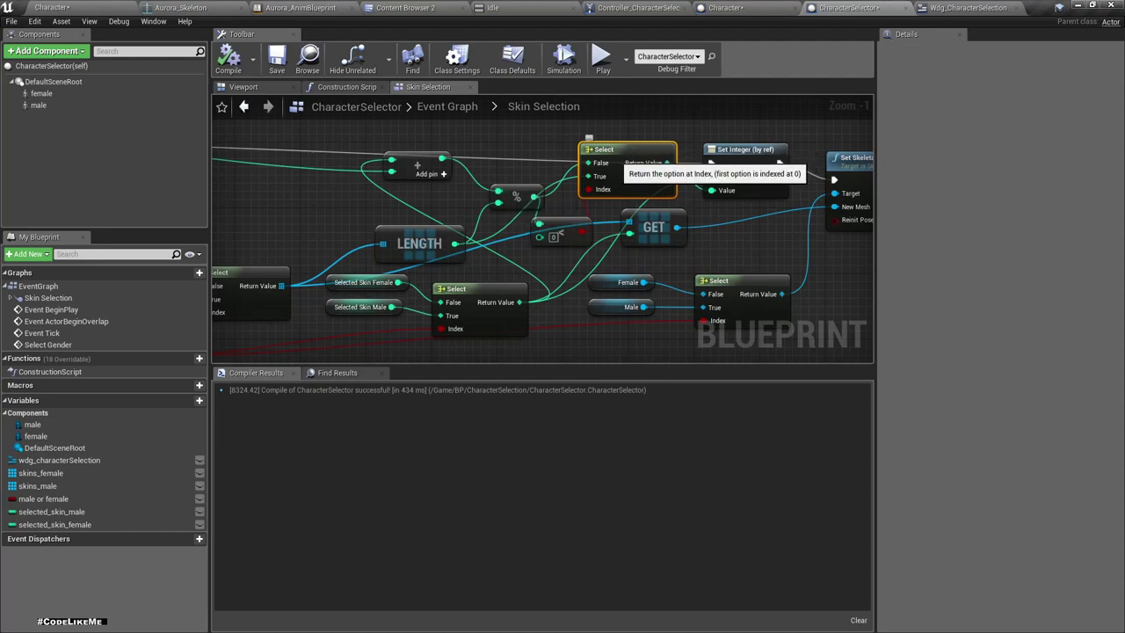
Add a LENGTH minus 1 integer subtraction and connect its result to the Select node's True input
{"action": "left_click_drag", "start_coordinate": [606, 149], "coordinate": [614, 108]}
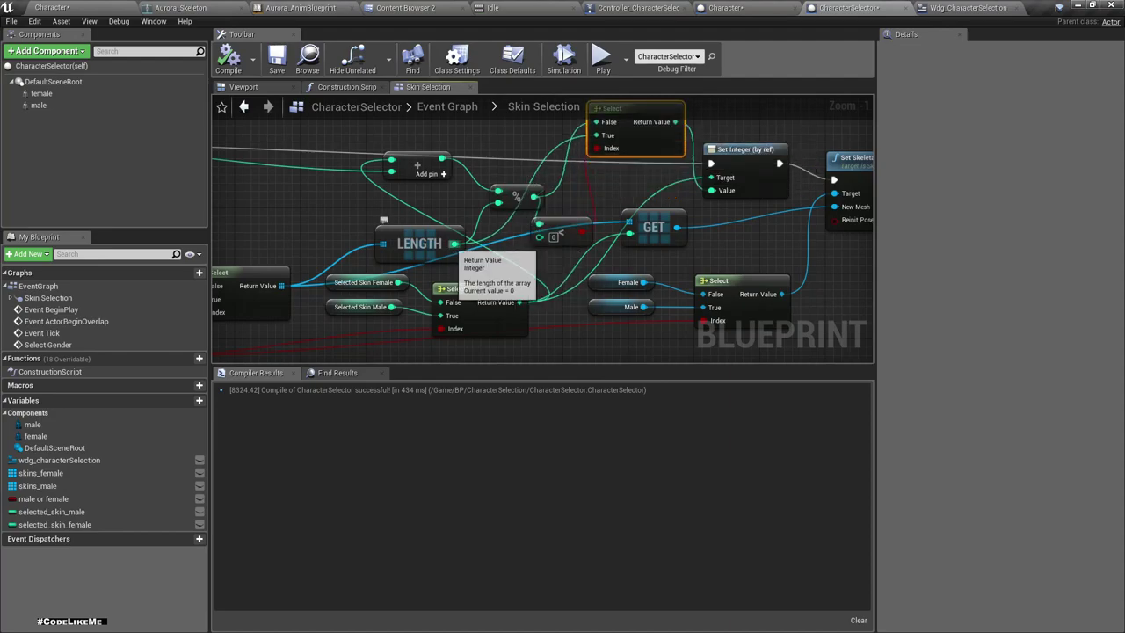
{"action": "left_click_drag", "start_coordinate": [454, 243], "coordinate": [514, 150]}
{"action": "type", "text": "-"}
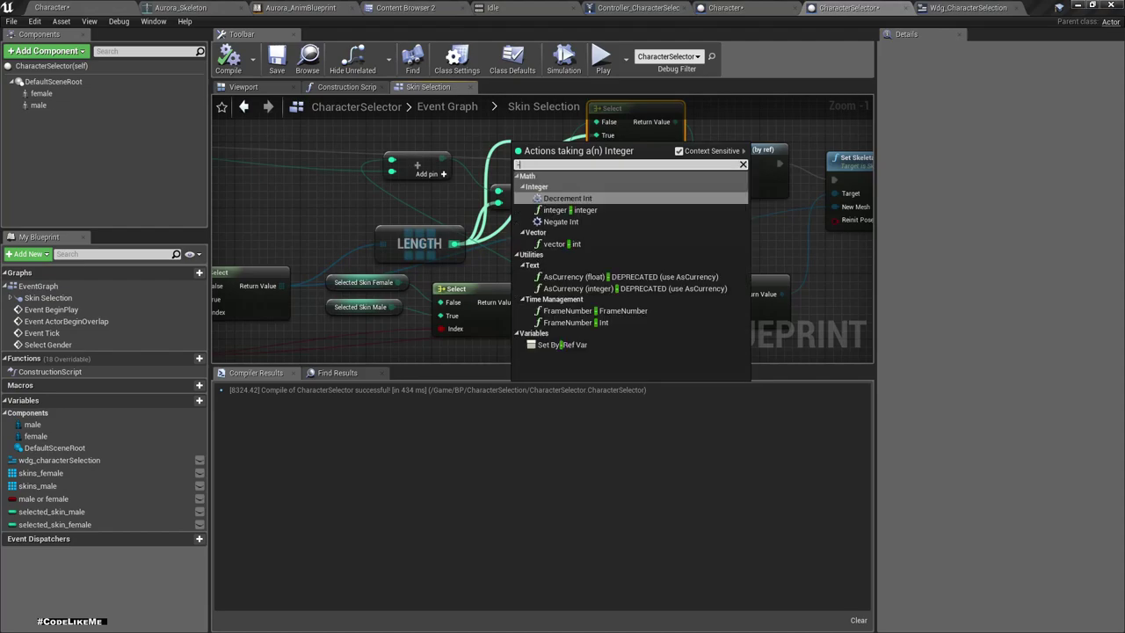
{"action": "type", "text": "1"}
{"action": "key", "text": "BackSpace"}
{"action": "key", "text": "Down"}
{"action": "key", "text": "Return"}
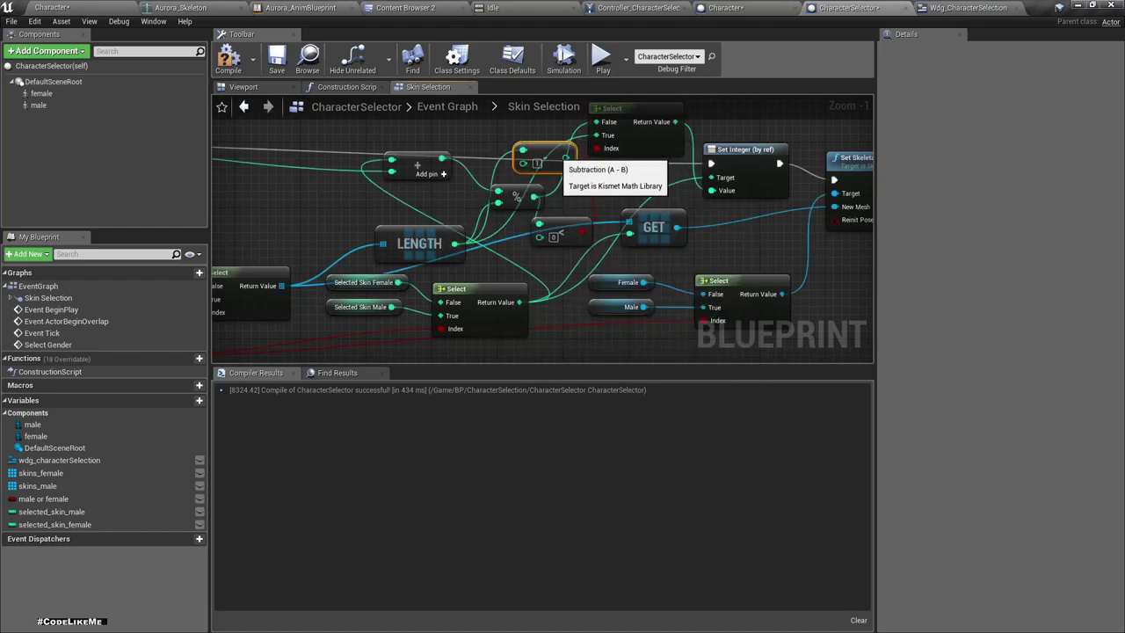
{"action": "mouse_move", "coordinate": [566, 157]}
{"action": "left_mouse_down"}
{"action": "mouse_move", "coordinate": [596, 136]}
{"action": "mouse_move", "coordinate": [531, 138]}
{"action": "left_mouse_up"}
Compile the selector blueprint, then in play switch to Female and cycle forward until the skins wrap
{"action": "left_click", "coordinate": [228, 59]}
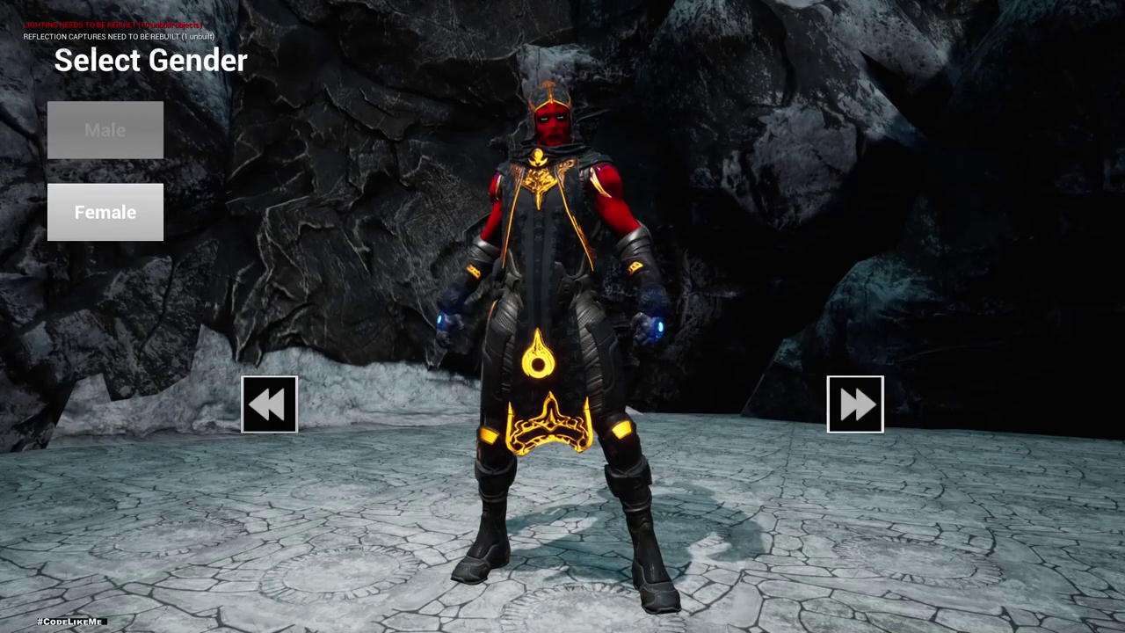
{"action": "left_click", "coordinate": [105, 212]}
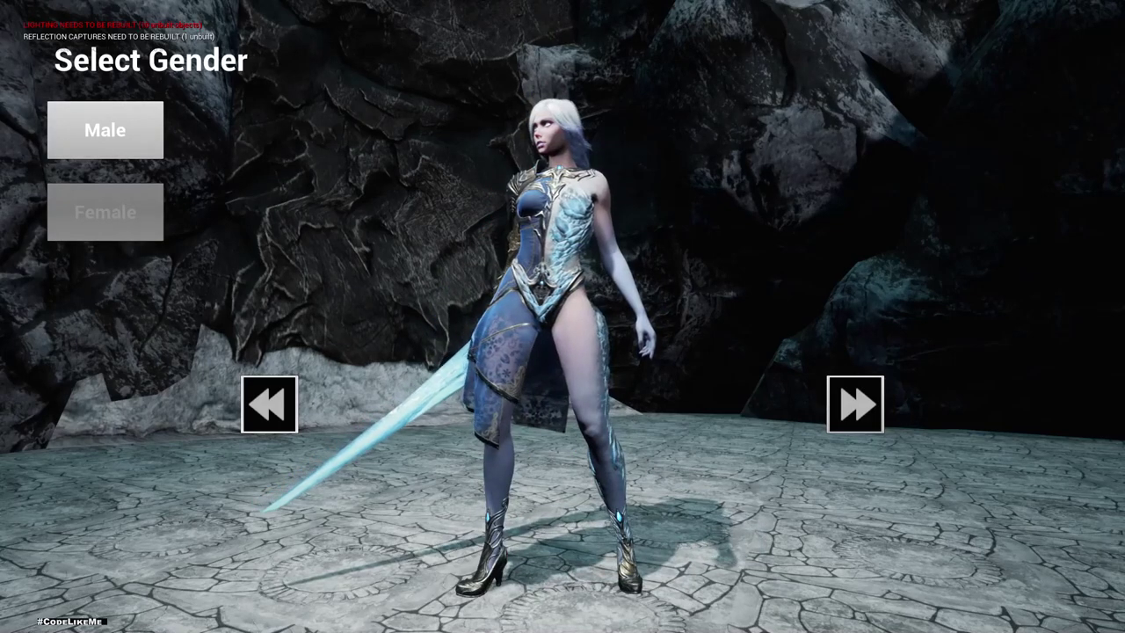
{"action": "left_click", "coordinate": [269, 404]}
{"action": "left_click", "coordinate": [269, 404]}
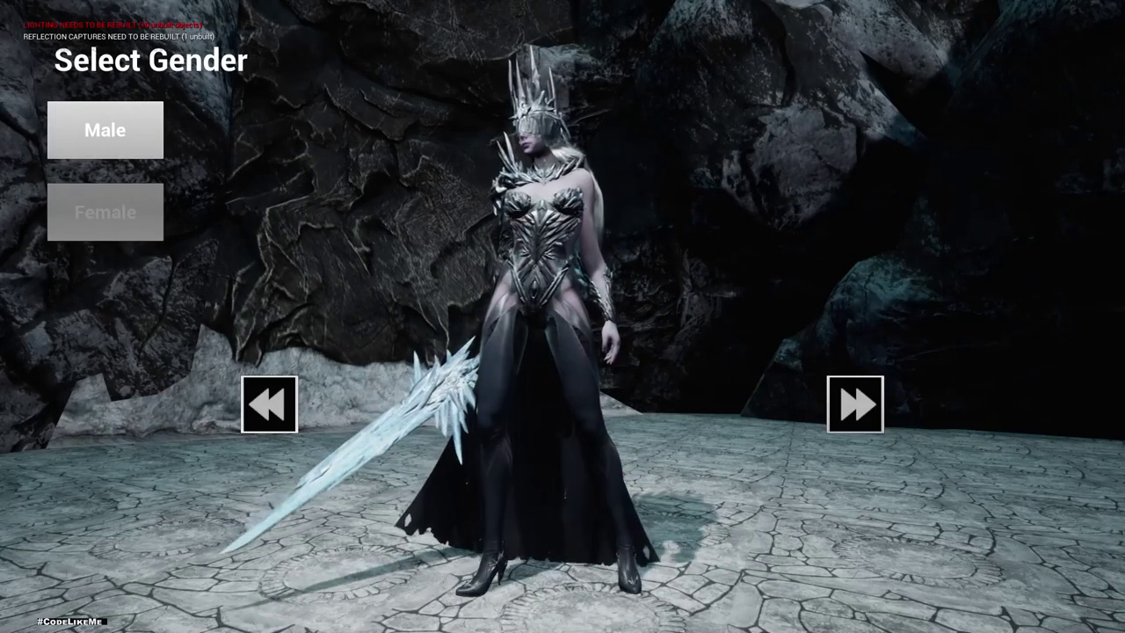
{"action": "left_click", "coordinate": [268, 404]}
{"action": "left_click", "coordinate": [854, 404]}
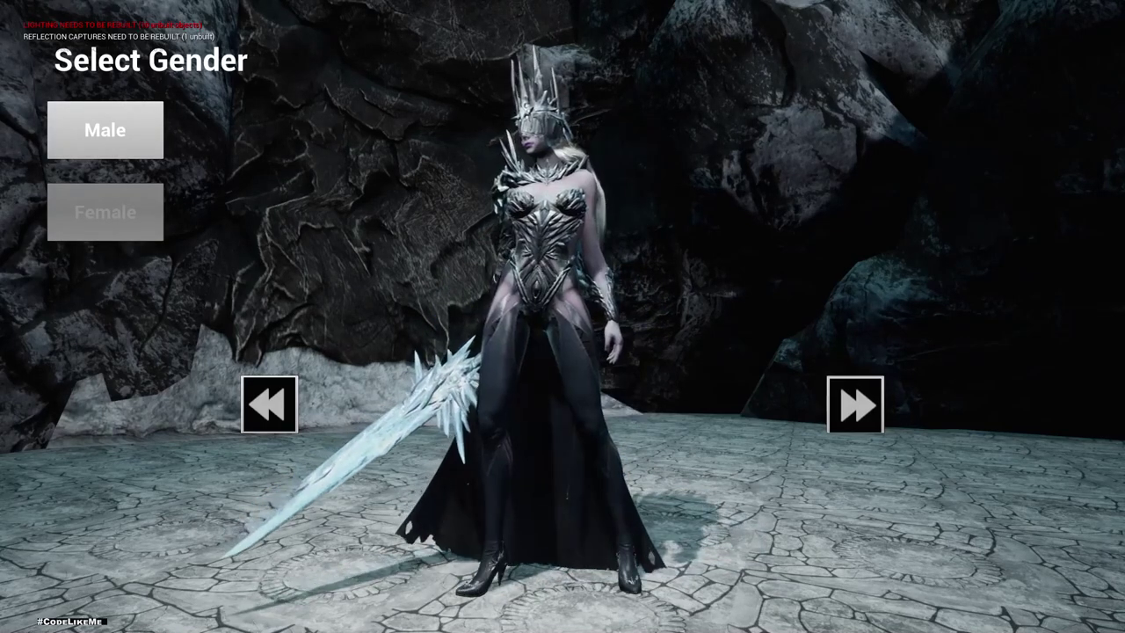
{"action": "left_click", "coordinate": [854, 404]}
{"action": "left_click", "coordinate": [854, 404]}
{"action": "left_click", "coordinate": [854, 404]}
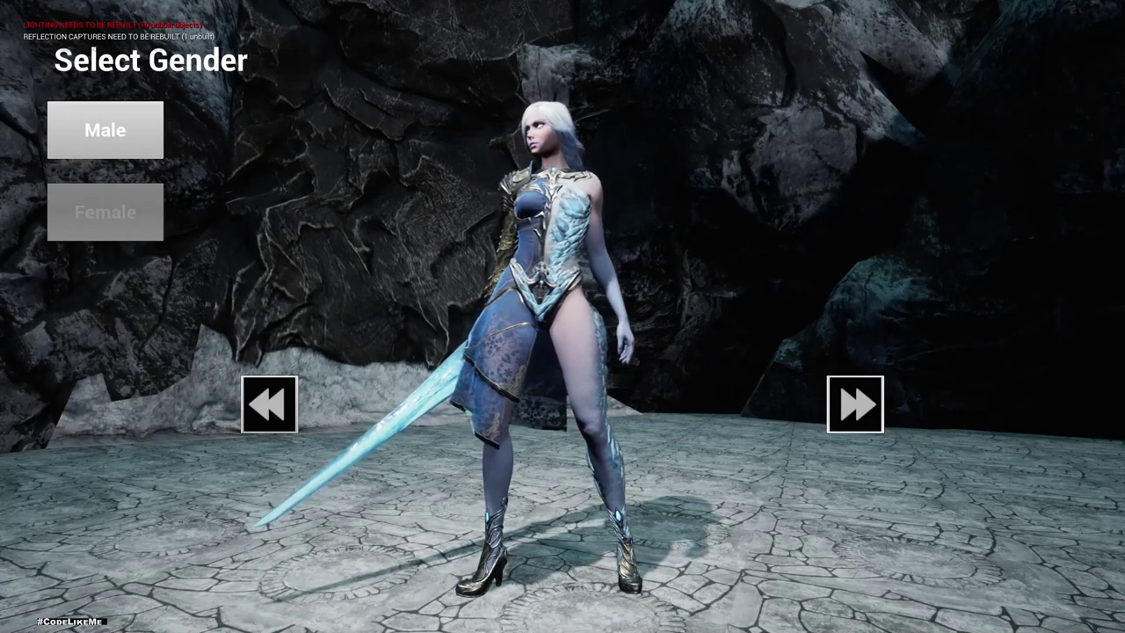
Cycle the female skins backward past the first to confirm wrapping, then switch back to Male
{"action": "left_click", "coordinate": [269, 405]}
{"action": "left_click", "coordinate": [269, 404]}
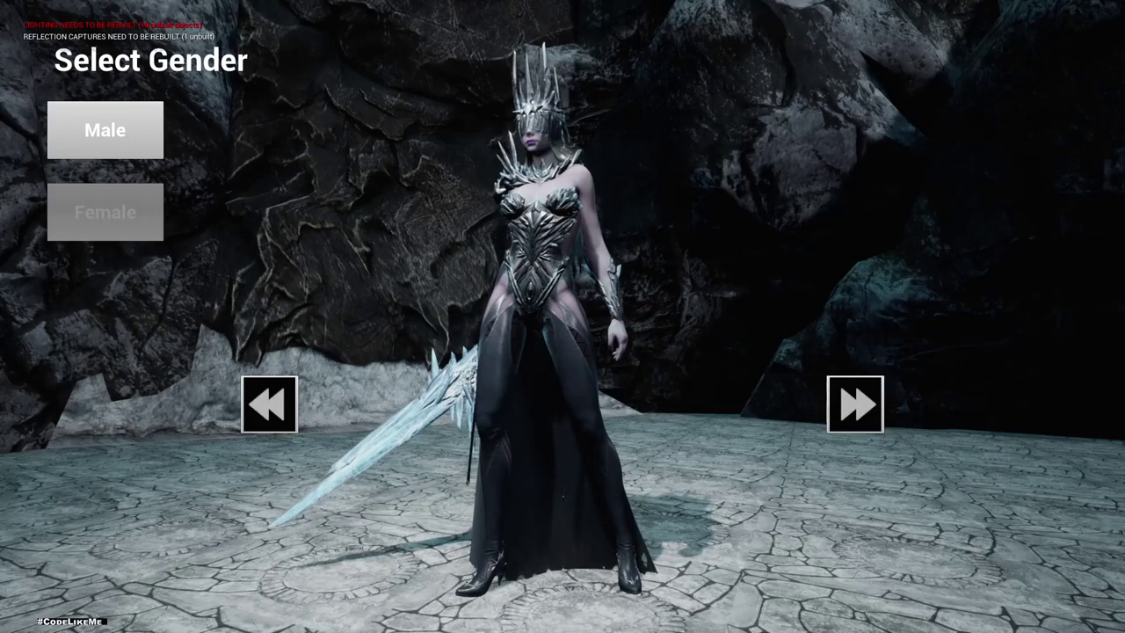
{"action": "left_click", "coordinate": [269, 404]}
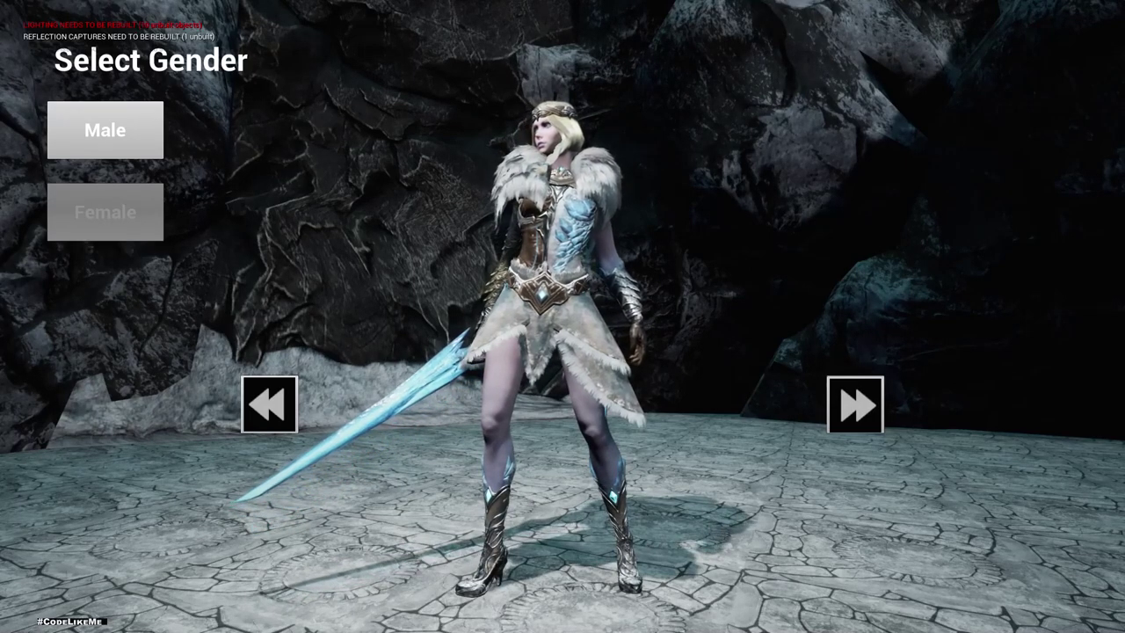
{"action": "left_click", "coordinate": [855, 404]}
{"action": "left_click", "coordinate": [268, 404]}
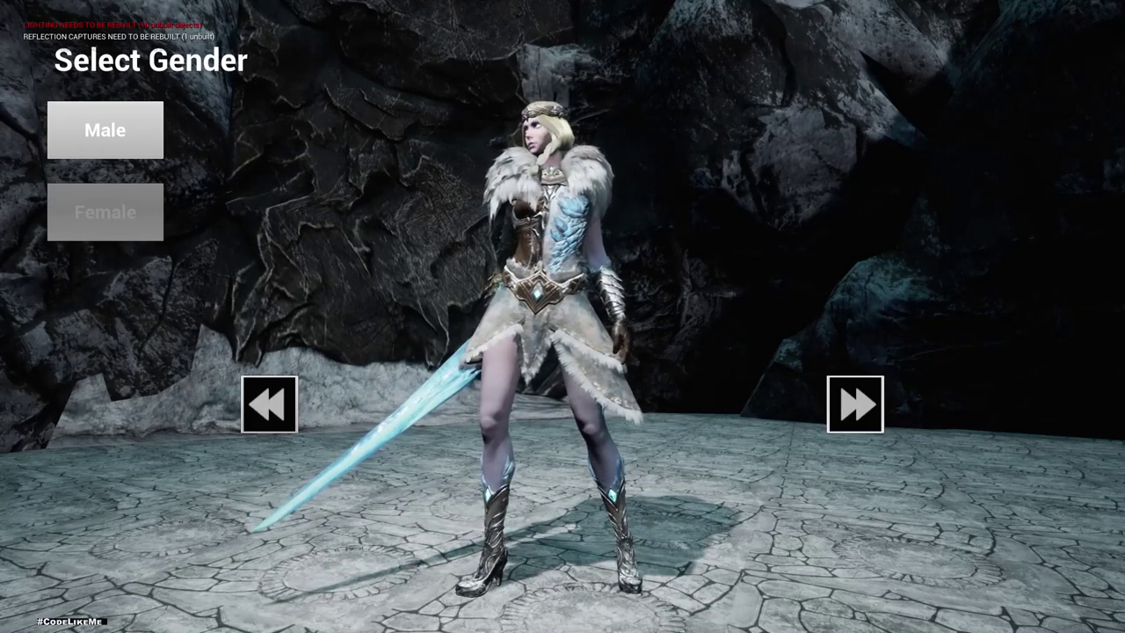
{"action": "left_click", "coordinate": [855, 404]}
{"action": "left_click", "coordinate": [854, 404]}
{"action": "left_click", "coordinate": [104, 129]}
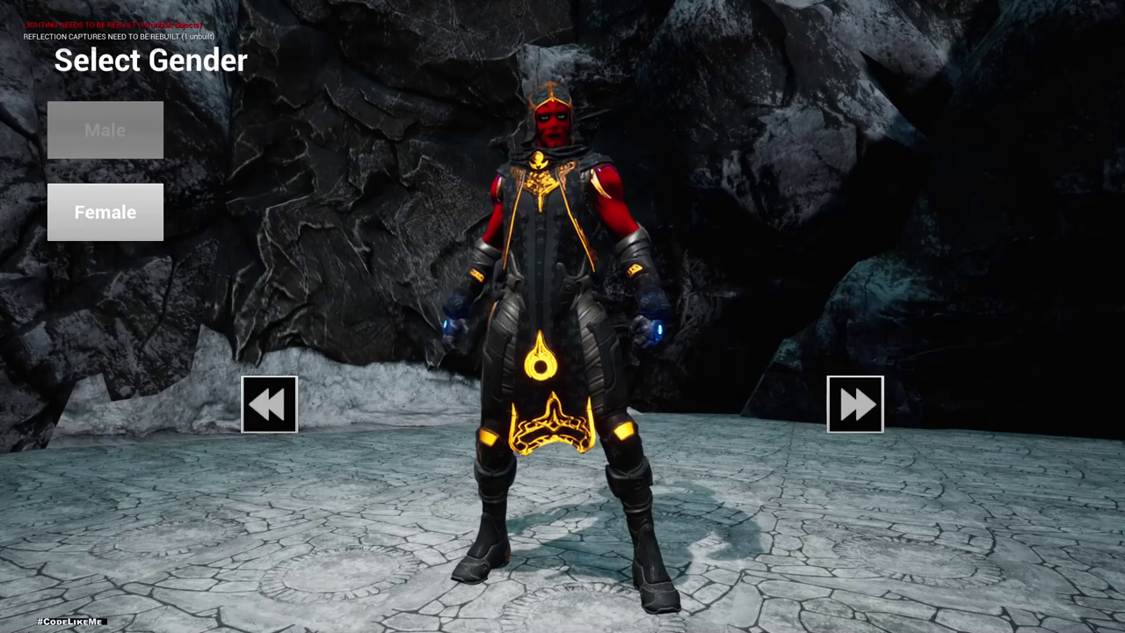
Stop play, retitle the Wdg_CharacterSelection heading to 'Select Your Character', and relaunch with Alt+P
{"action": "key", "text": "Escape"}
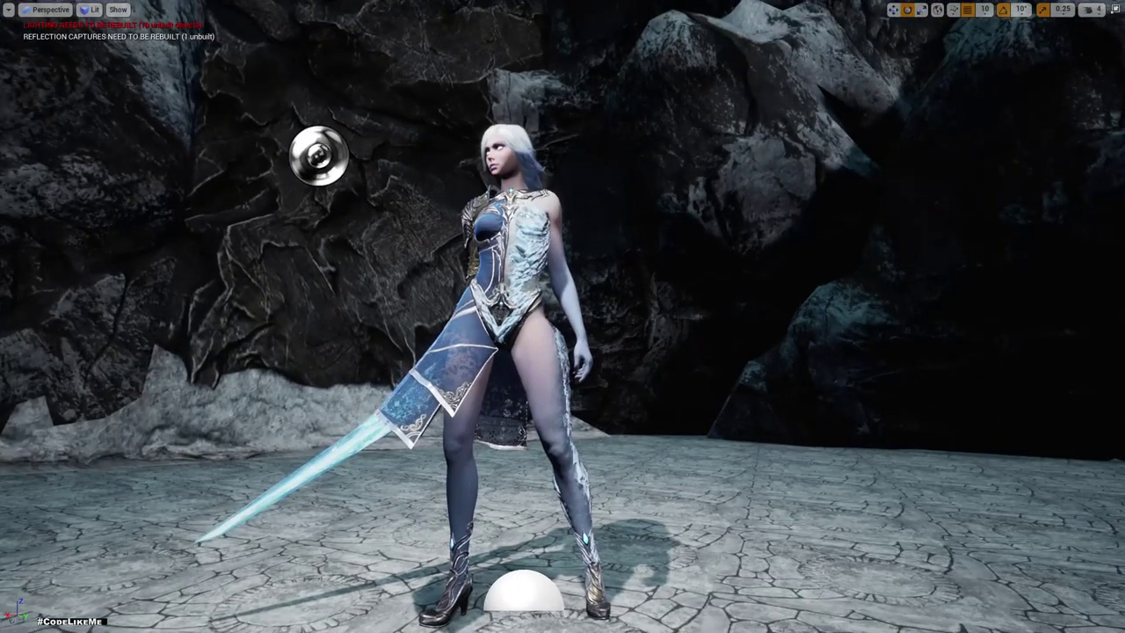
{"action": "key", "text": "F11"}
{"action": "left_click", "coordinate": [966, 8]}
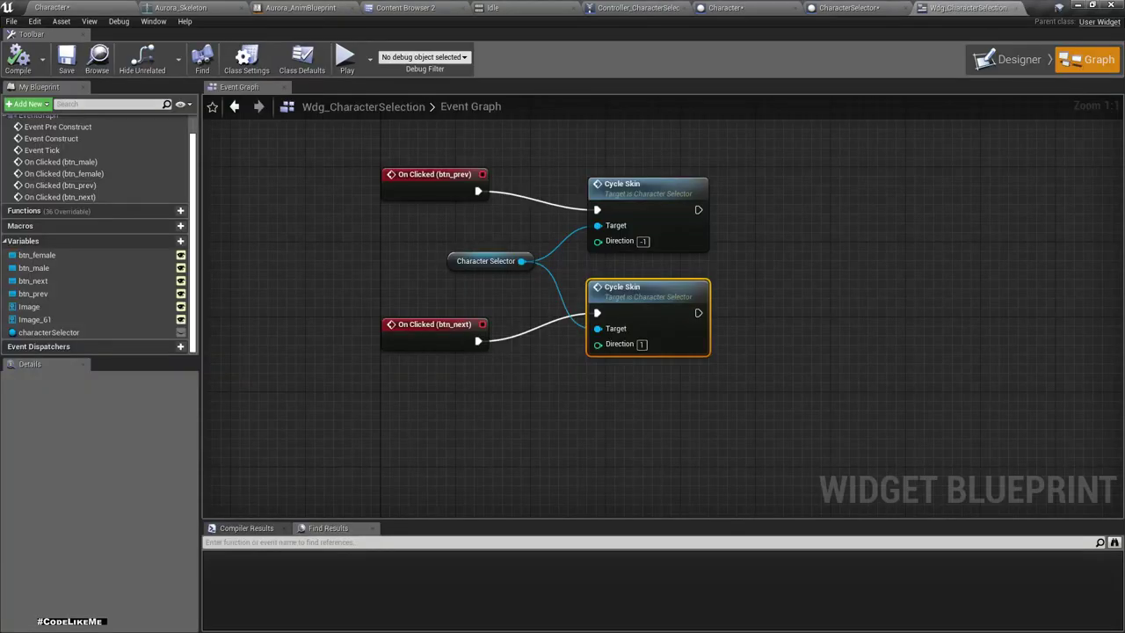
{"action": "left_click", "coordinate": [1011, 59]}
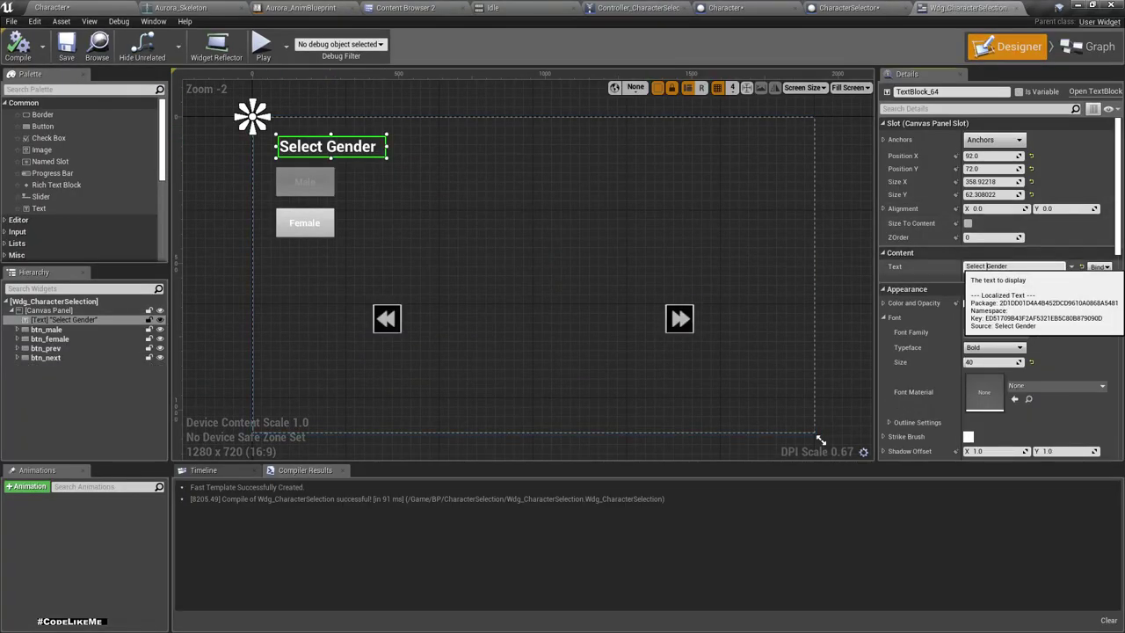
{"action": "double_click", "coordinate": [996, 266]}
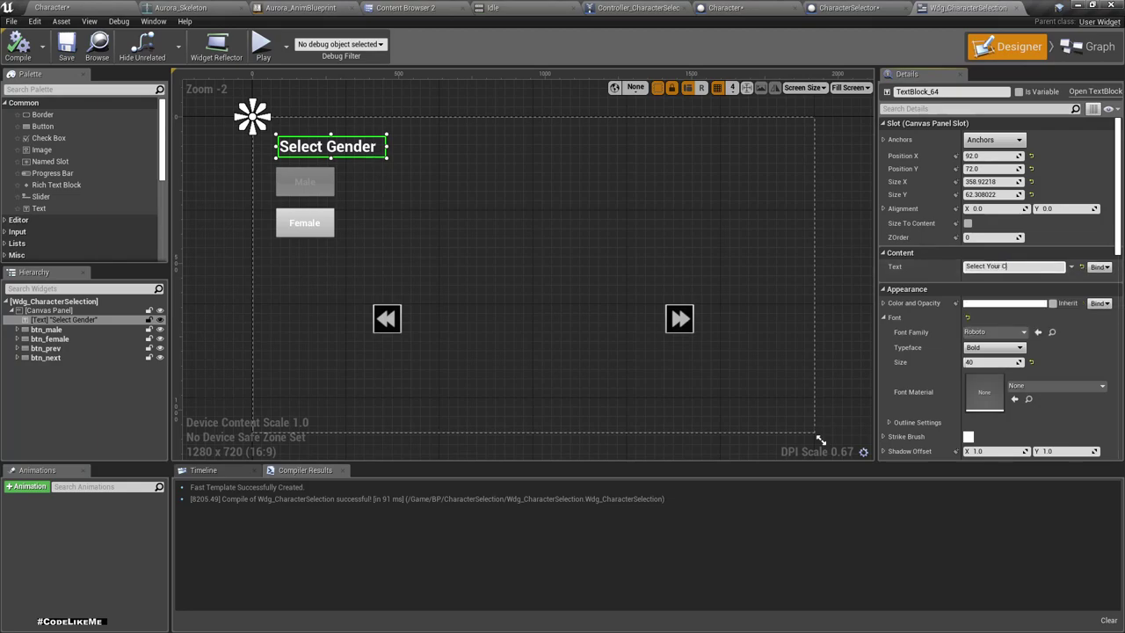
{"action": "key", "text": "Return"}
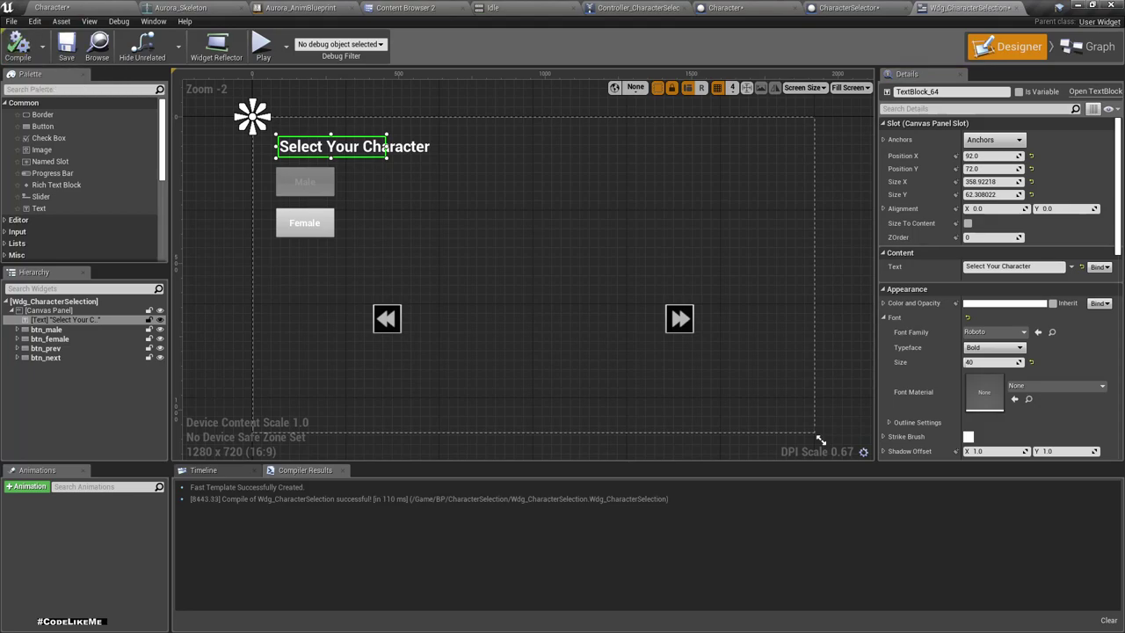
{"action": "key", "text": "alt+p"}
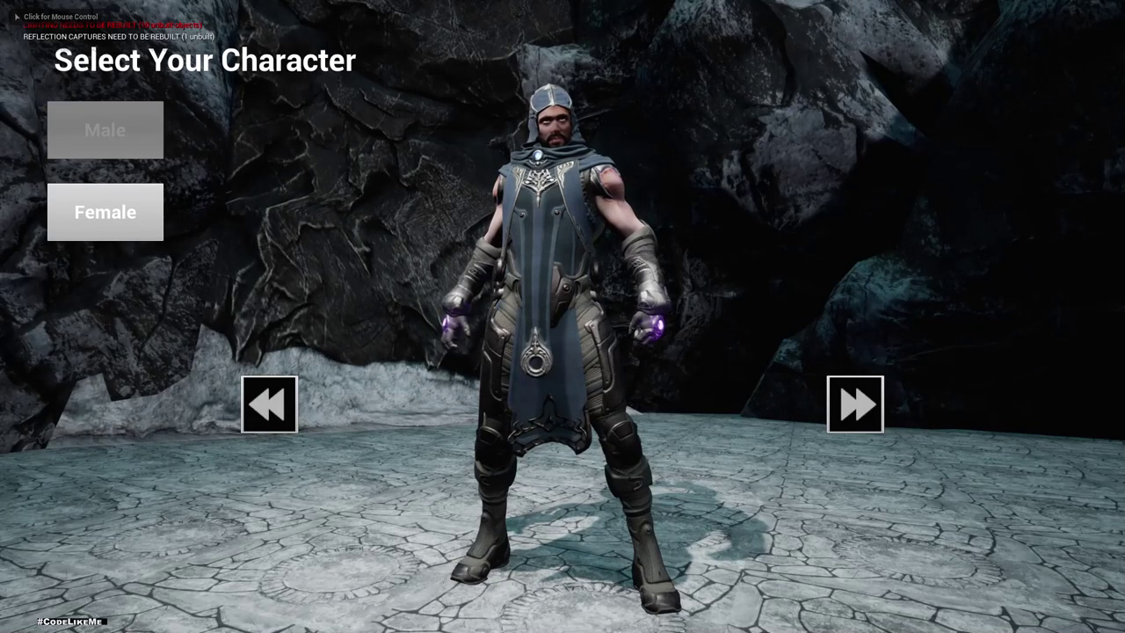
Step forward through three female skins, then switch to Male and step back two skins
{"action": "left_click", "coordinate": [105, 212]}
{"action": "left_click", "coordinate": [855, 404]}
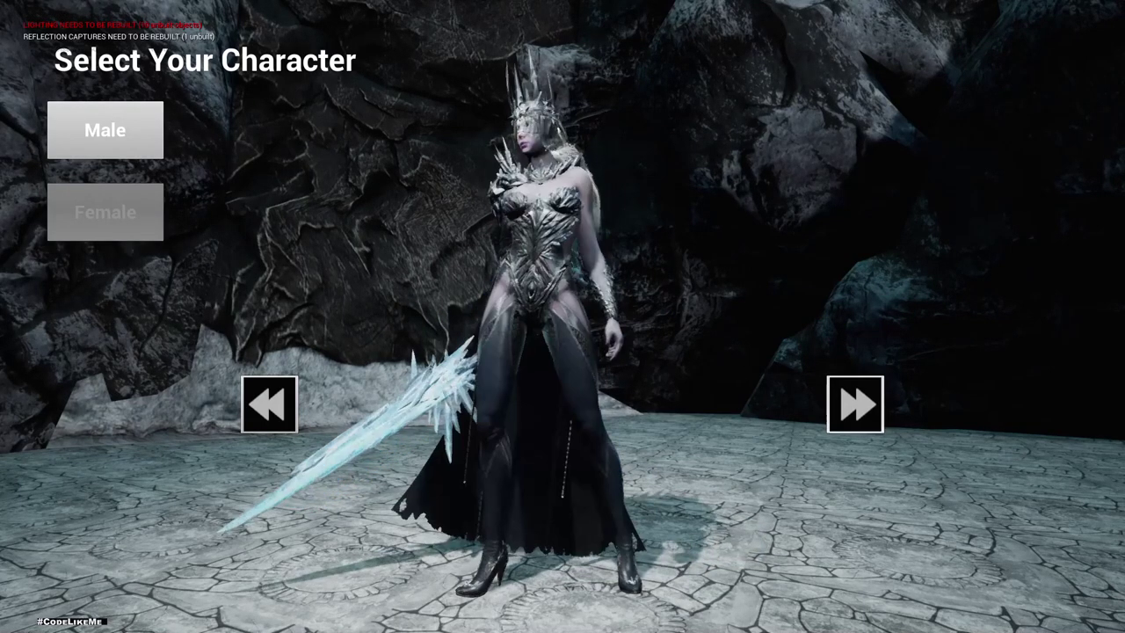
{"action": "left_click", "coordinate": [855, 404]}
{"action": "left_click", "coordinate": [855, 404]}
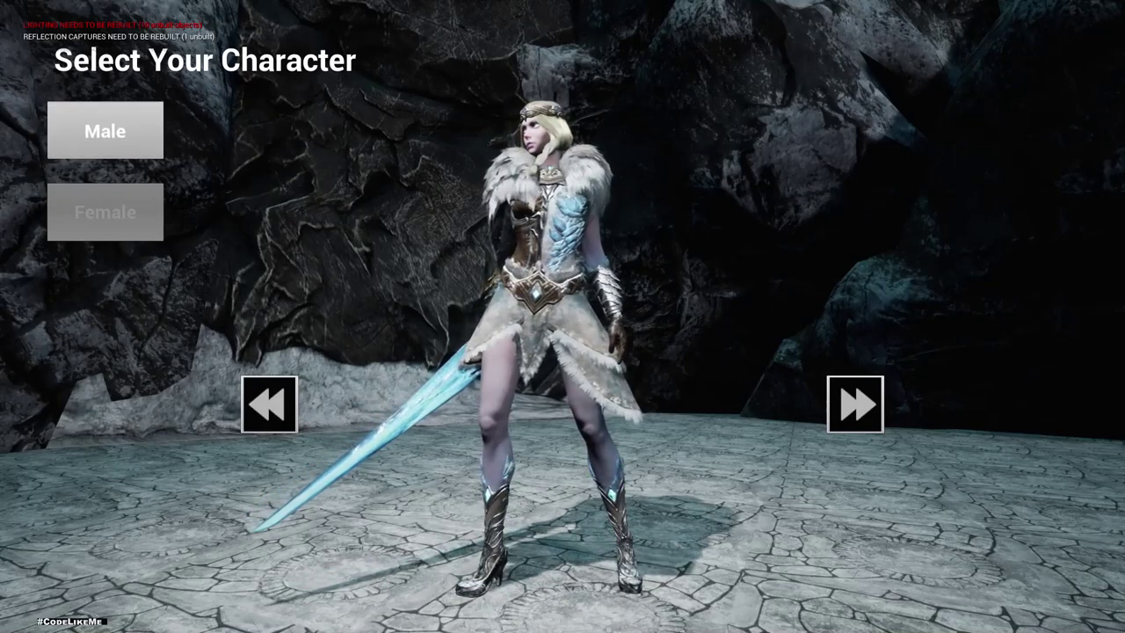
{"action": "left_click", "coordinate": [105, 129]}
{"action": "left_click", "coordinate": [269, 404]}
{"action": "left_click", "coordinate": [269, 404]}
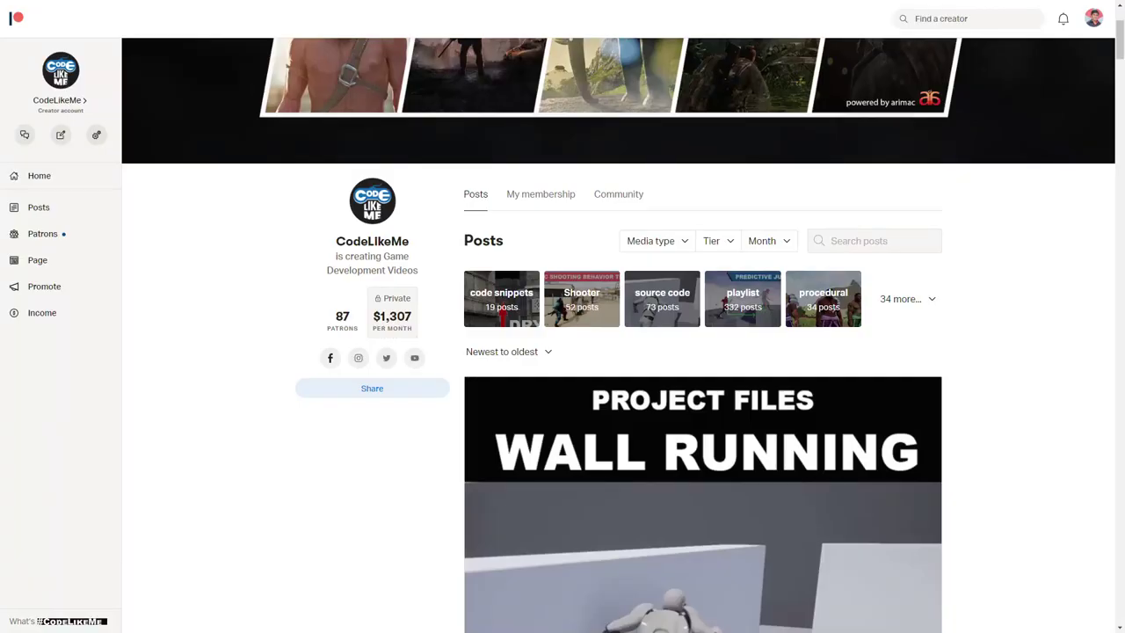
Scroll the Patreon posts feed to browse the Wall Running, Shooter AI and Object Inspection project posts
{"action": "scroll", "coordinate": [562, 351], "scroll_direction": "down", "scroll_amount": 5}
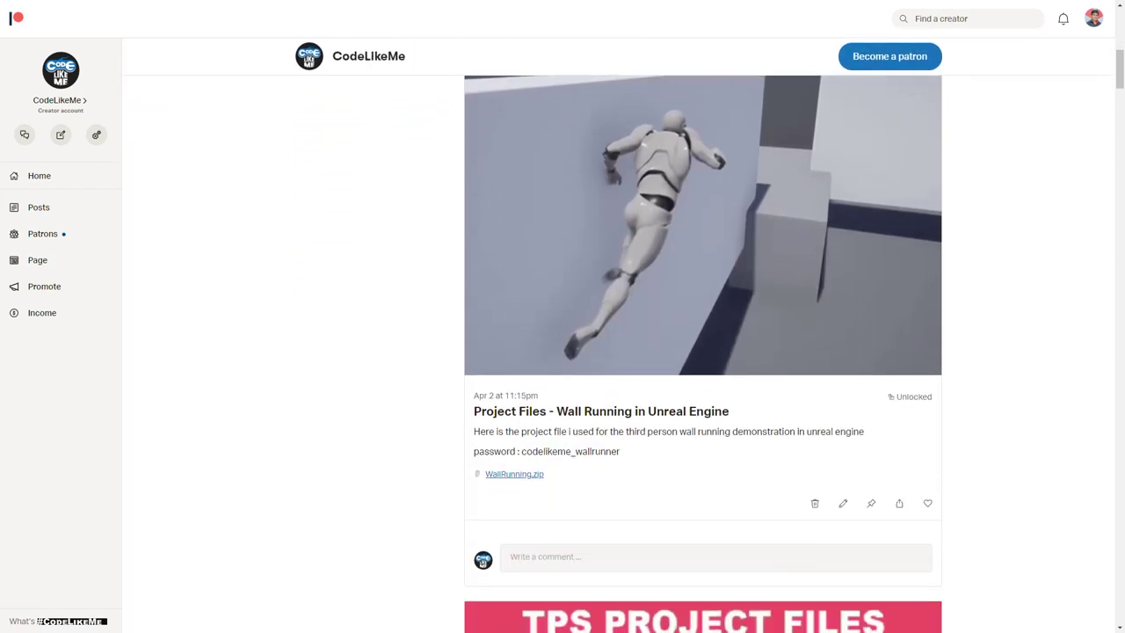
{"action": "scroll", "coordinate": [562, 352], "scroll_direction": "down", "scroll_amount": 5}
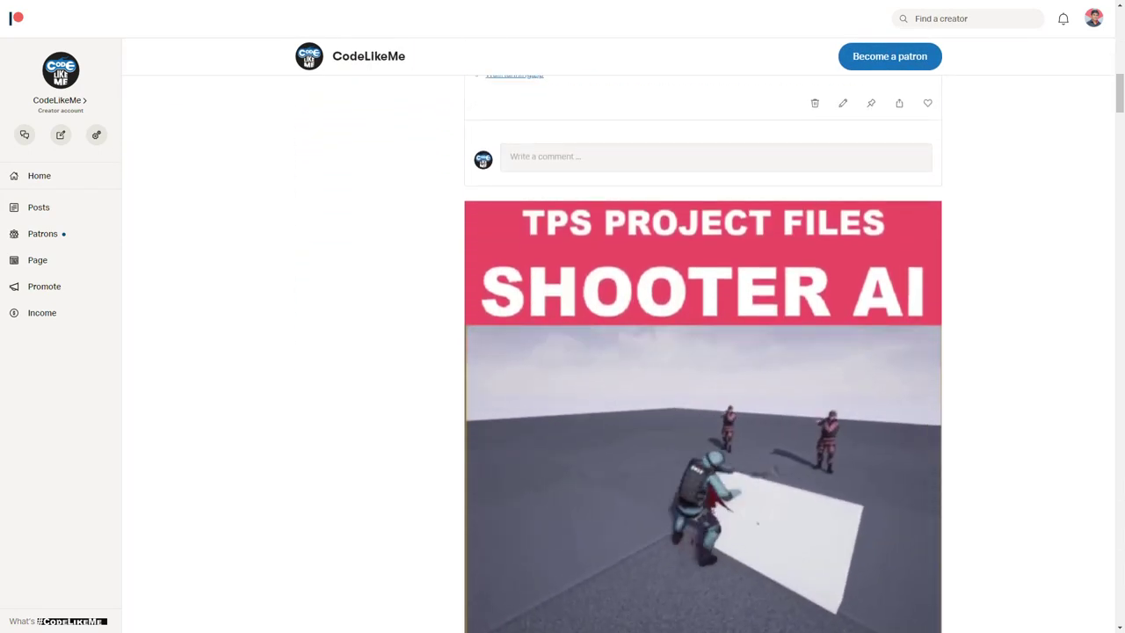
{"action": "scroll", "coordinate": [562, 351], "scroll_direction": "down", "scroll_amount": 4}
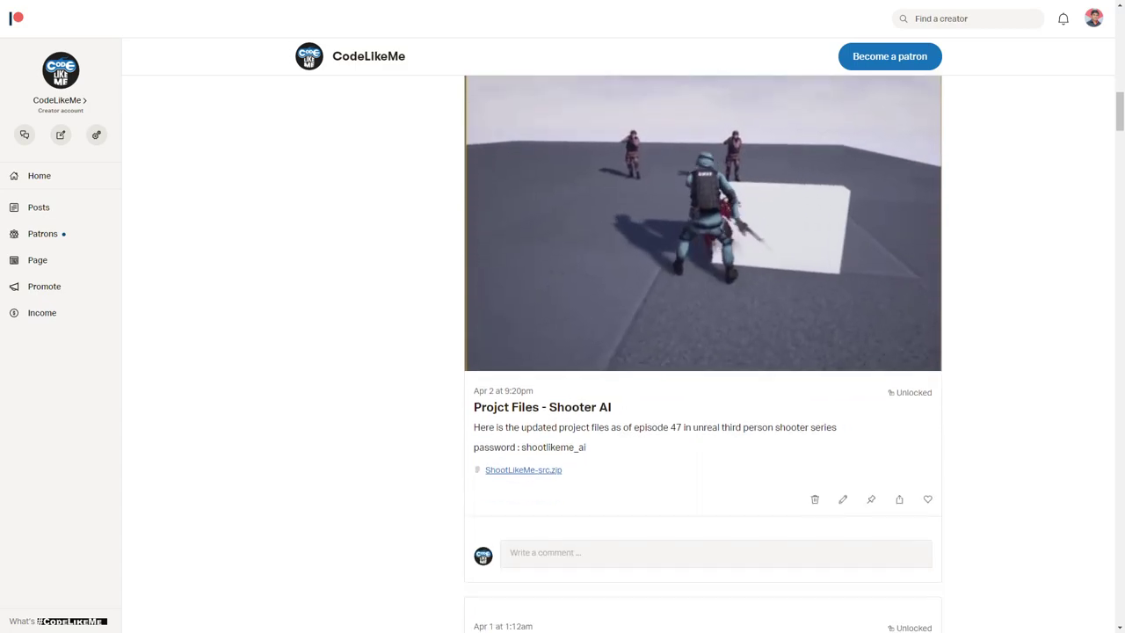
{"action": "scroll", "coordinate": [562, 352], "scroll_direction": "down", "scroll_amount": 2}
{"action": "scroll", "coordinate": [562, 352], "scroll_direction": "down", "scroll_amount": 3}
{"action": "scroll", "coordinate": [562, 352], "scroll_direction": "down", "scroll_amount": 2}
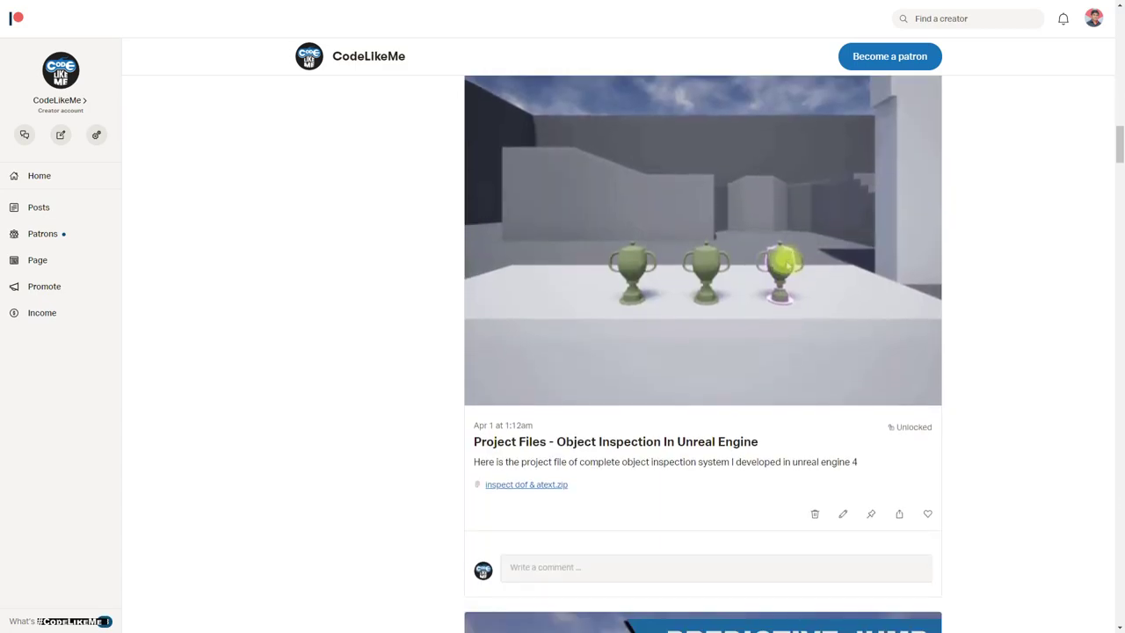
{"action": "scroll", "coordinate": [562, 351], "scroll_direction": "up", "scroll_amount": 4}
{"action": "scroll", "coordinate": [562, 351], "scroll_direction": "up", "scroll_amount": 7}
{"action": "scroll", "coordinate": [563, 352], "scroll_direction": "down", "scroll_amount": 4}
{"action": "scroll", "coordinate": [562, 351], "scroll_direction": "down", "scroll_amount": 8}
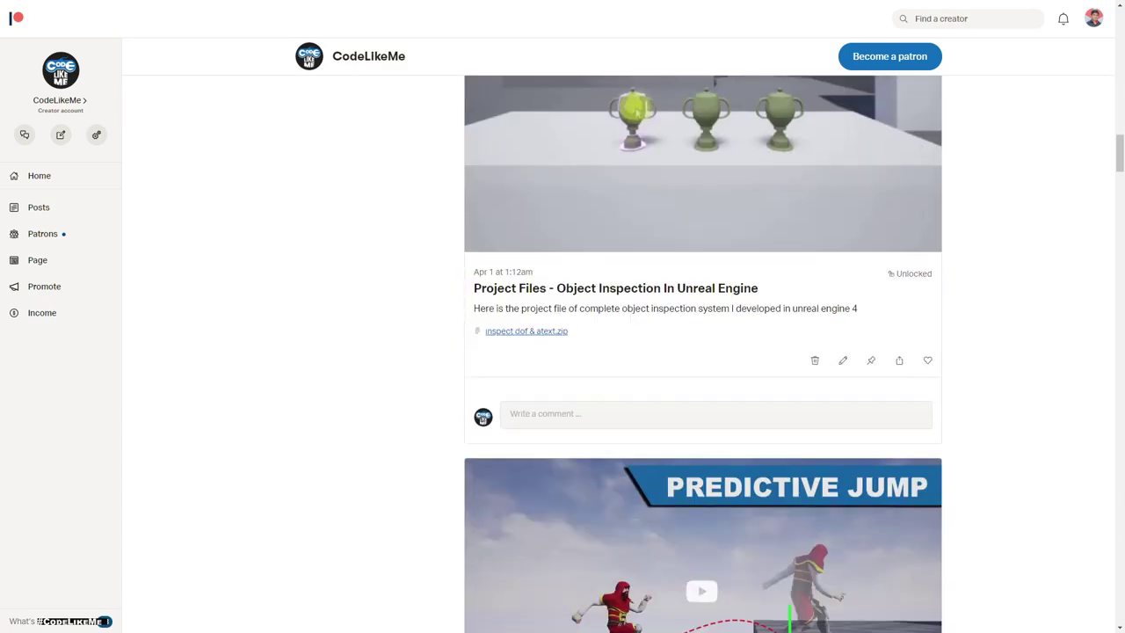
{"action": "scroll", "coordinate": [562, 351], "scroll_direction": "down", "scroll_amount": 5}
{"action": "scroll", "coordinate": [562, 352], "scroll_direction": "down", "scroll_amount": 4}
{"action": "scroll", "coordinate": [562, 351], "scroll_direction": "up", "scroll_amount": 4}
{"action": "scroll", "coordinate": [562, 351], "scroll_direction": "up", "scroll_amount": 7}
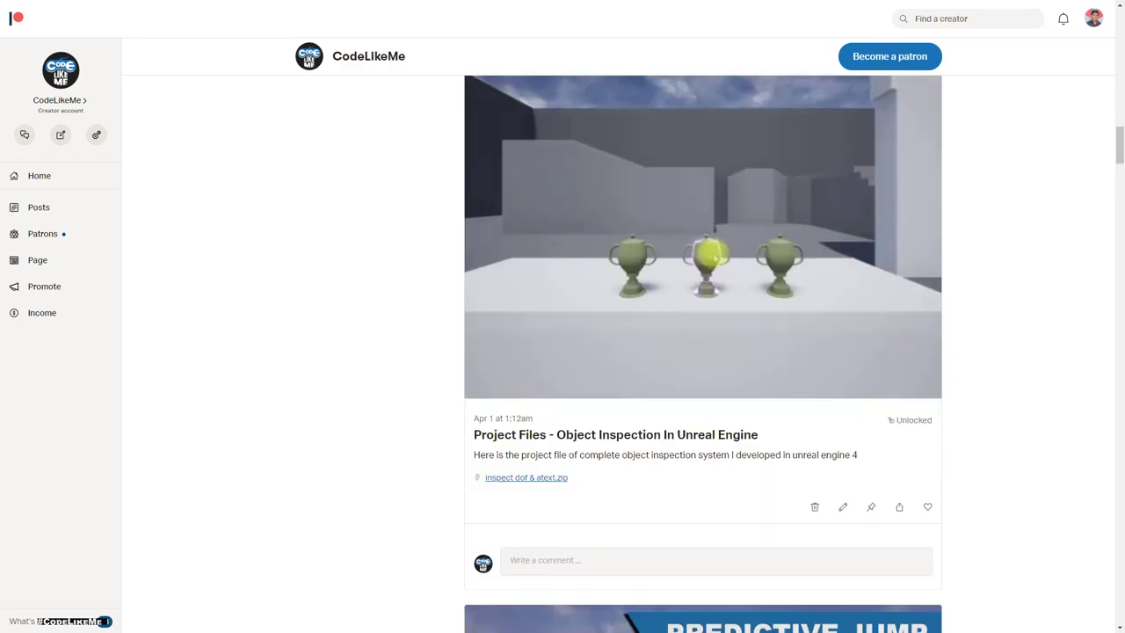
{"action": "scroll", "coordinate": [562, 352], "scroll_direction": "up", "scroll_amount": 5}
{"action": "scroll", "coordinate": [563, 352], "scroll_direction": "up", "scroll_amount": 6}
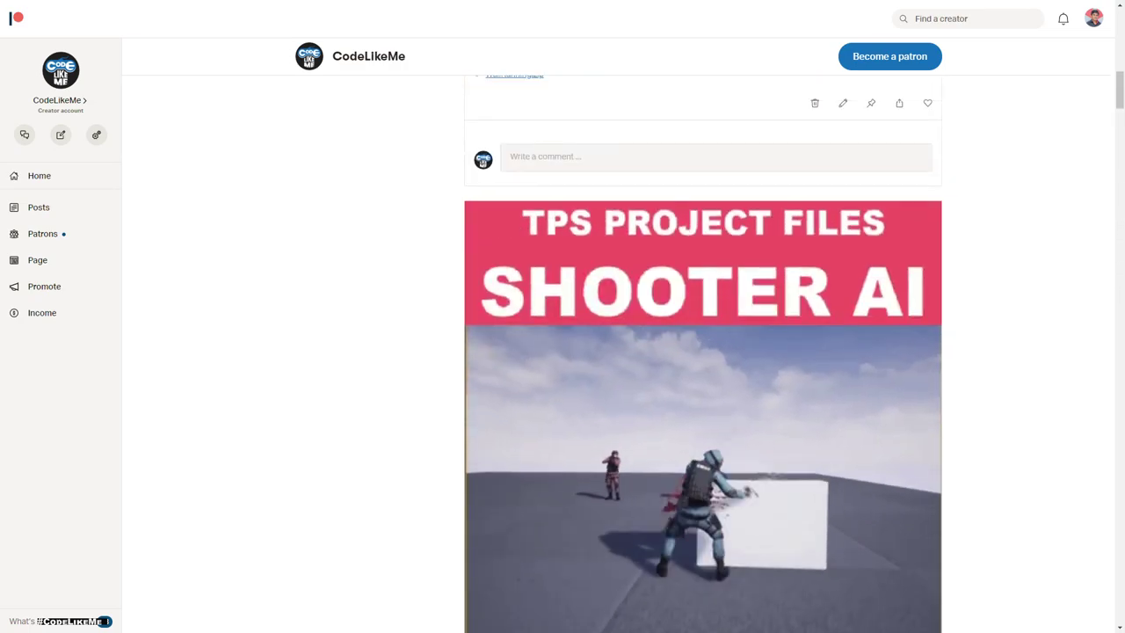